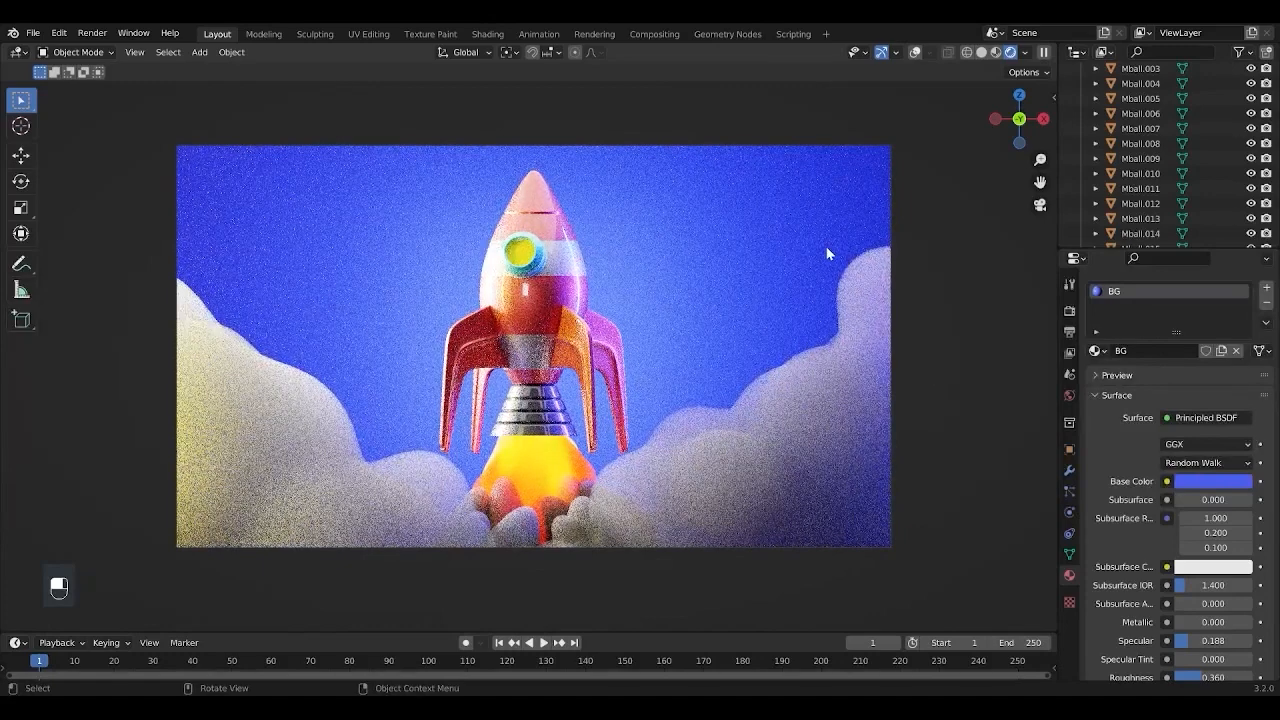
# Step: Save the finished rocket scene
pyautogui.press('ctrl')
pyautogui.hotkey('ctrl', 's')
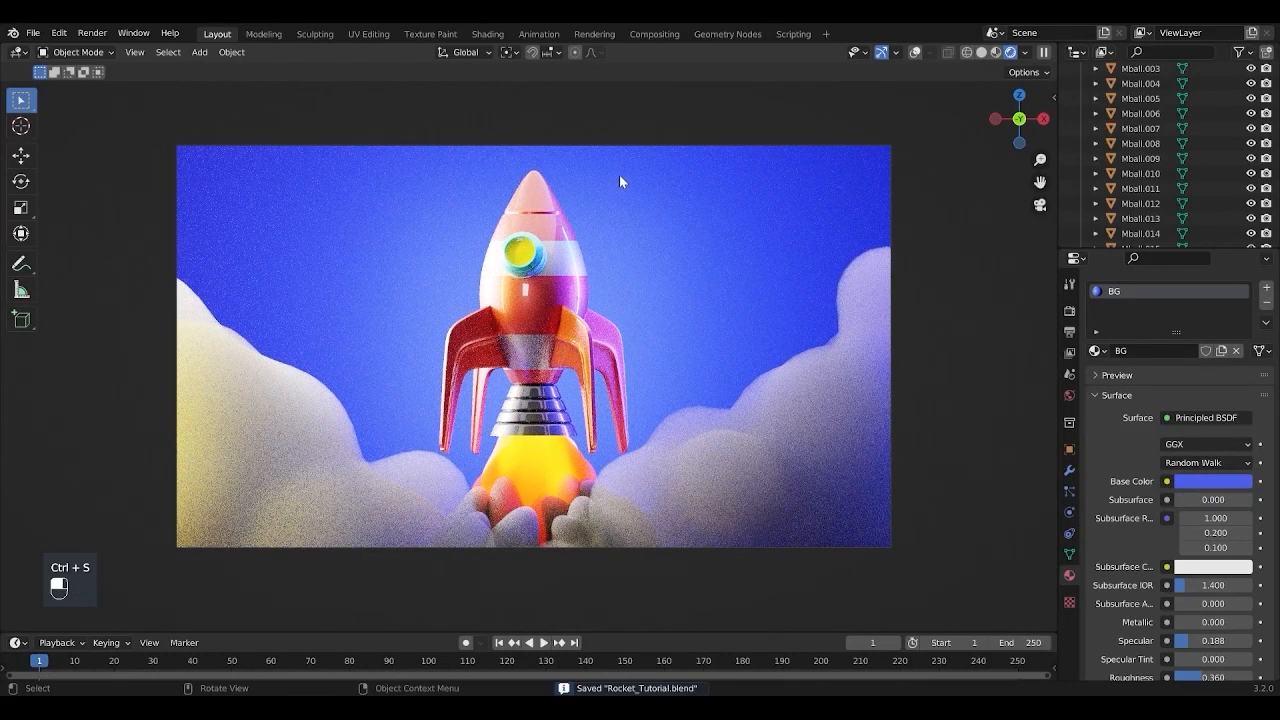
pyautogui.click(1070, 354)
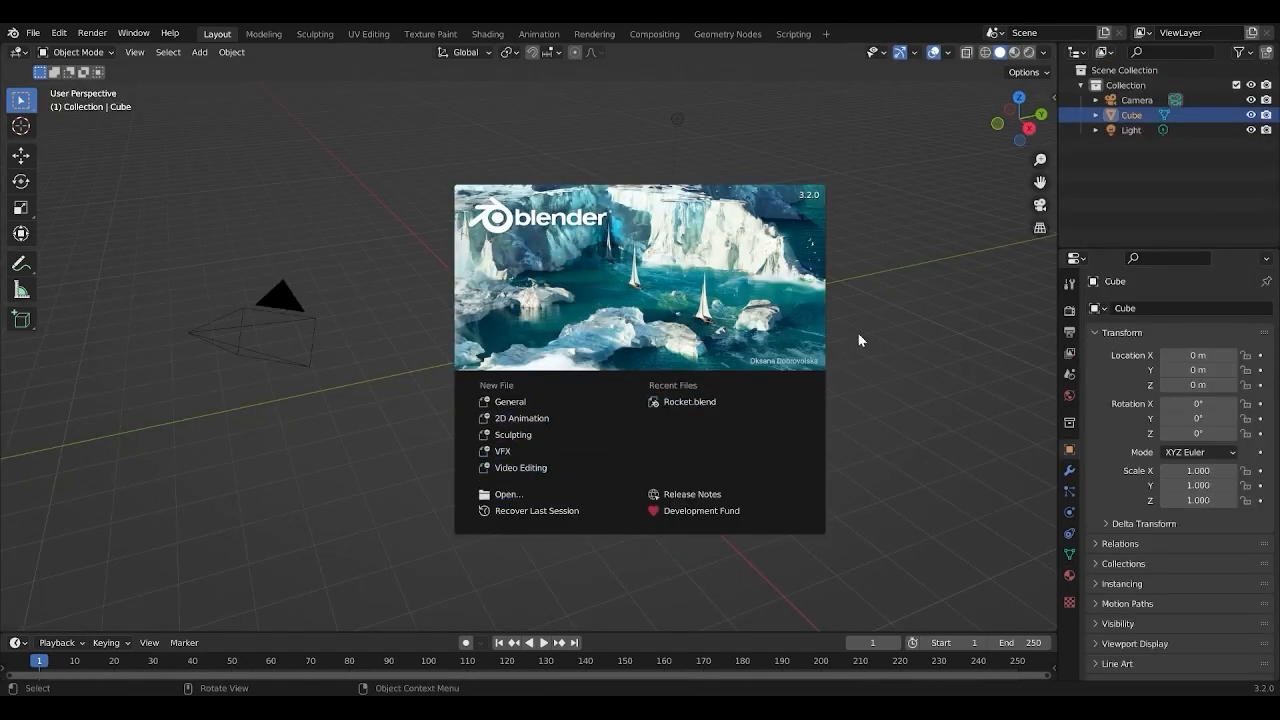
# Step: Dismiss the splash screen and delete the default camera, cube and light from the new scene
pyautogui.click(880, 322)
pyautogui.scroll(-1, 650, 373)
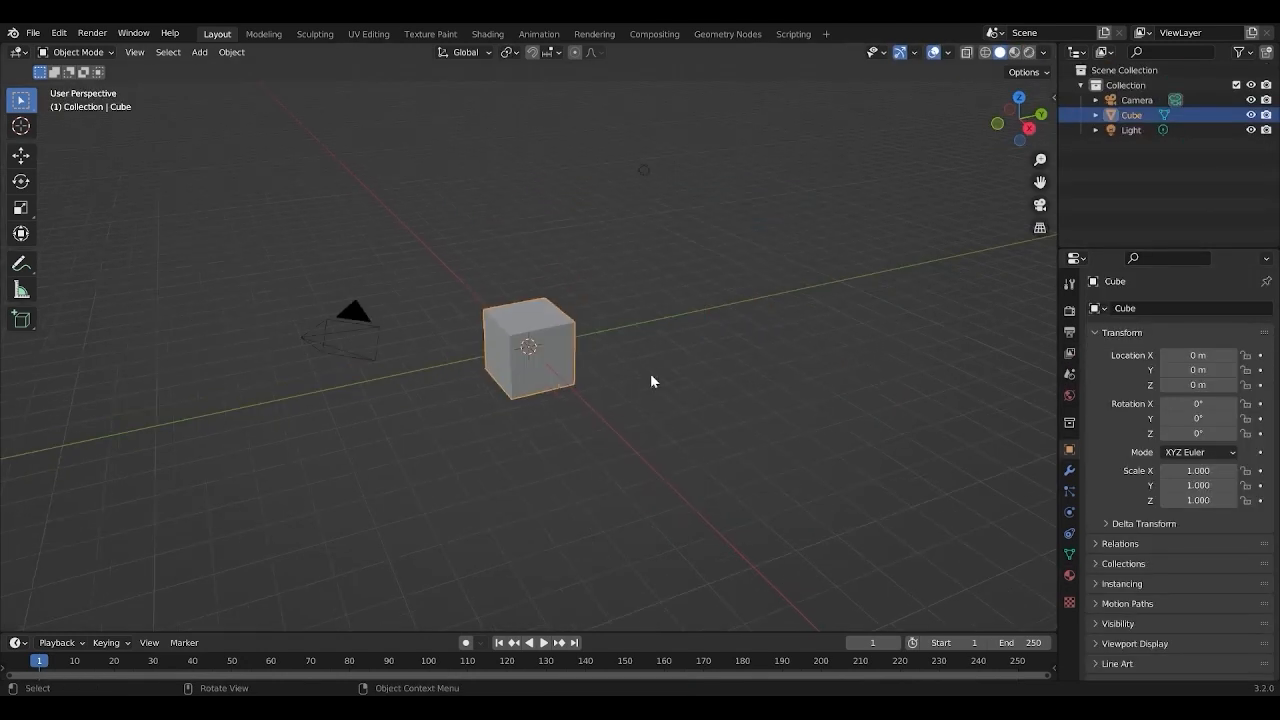
pyautogui.keyDown('shift'); pyautogui.moveTo(616, 371); pyautogui.dragTo(635, 396, button='middle'); pyautogui.keyUp('shift')
pyautogui.moveTo(279, 185); pyautogui.dragTo(764, 476)
pyautogui.press('x')
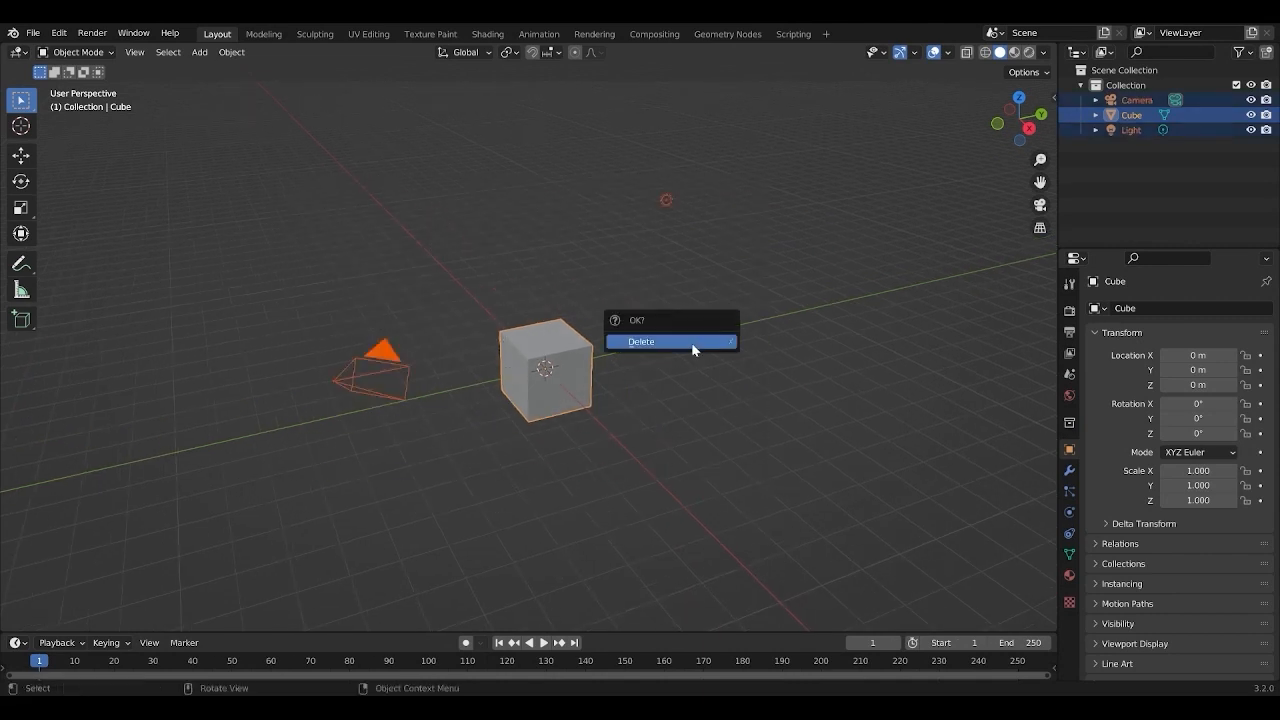
pyautogui.click(692, 348)
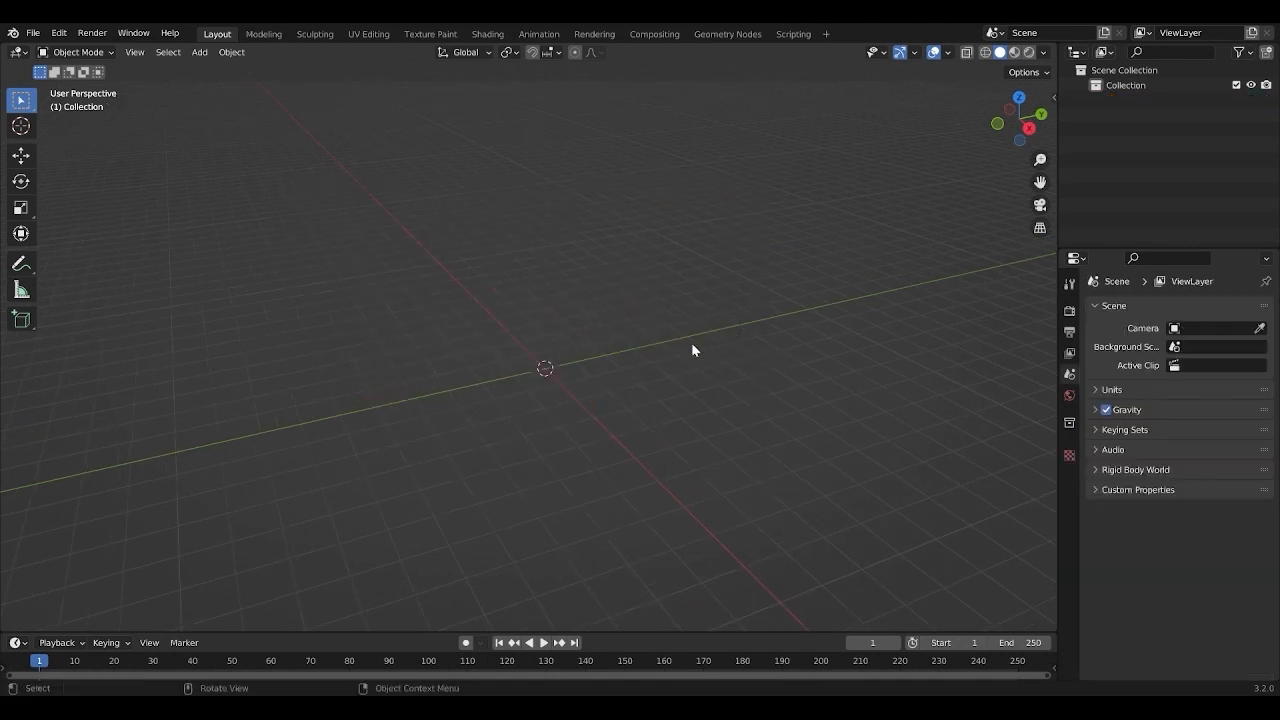
# Step: Rename the default collection to Rocket
pyautogui.click(1140, 86)
pyautogui.doubleClick(1127, 86)
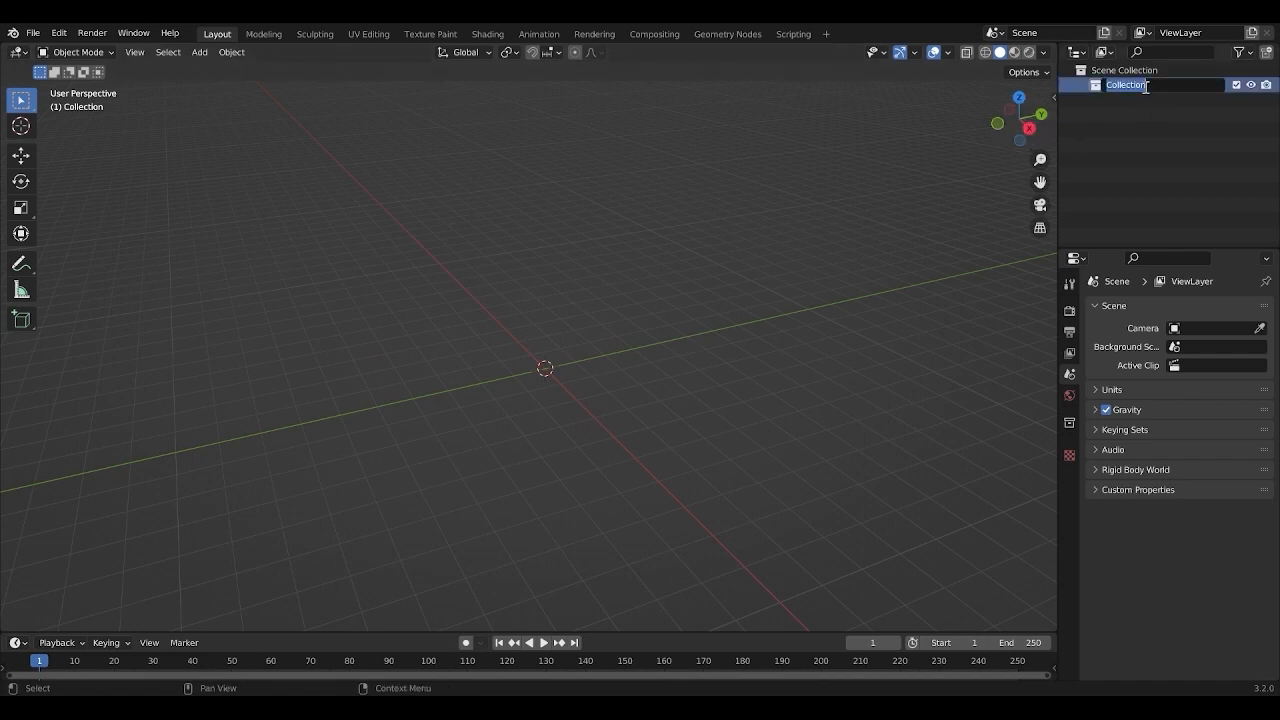
pyautogui.write('Rocket')
pyautogui.press('Return')
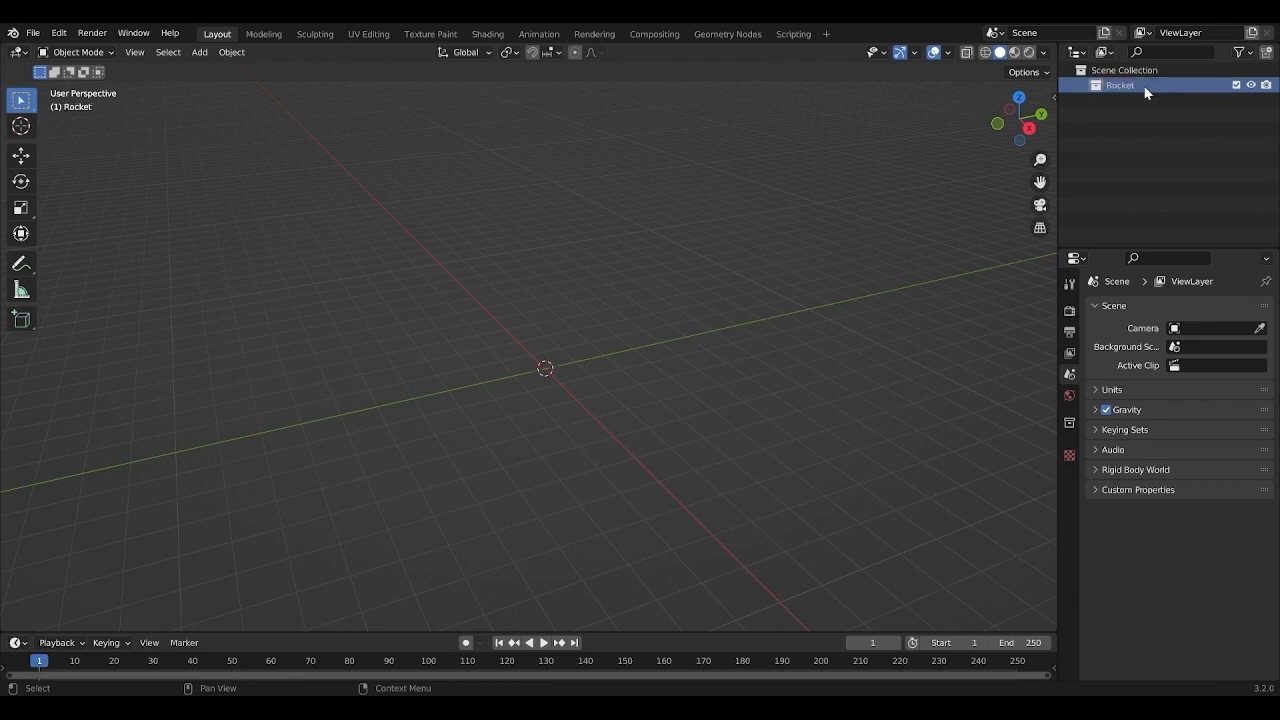
# Step: Set the render engine to Cycles with GPU Compute as the device
pyautogui.click(1069, 314)
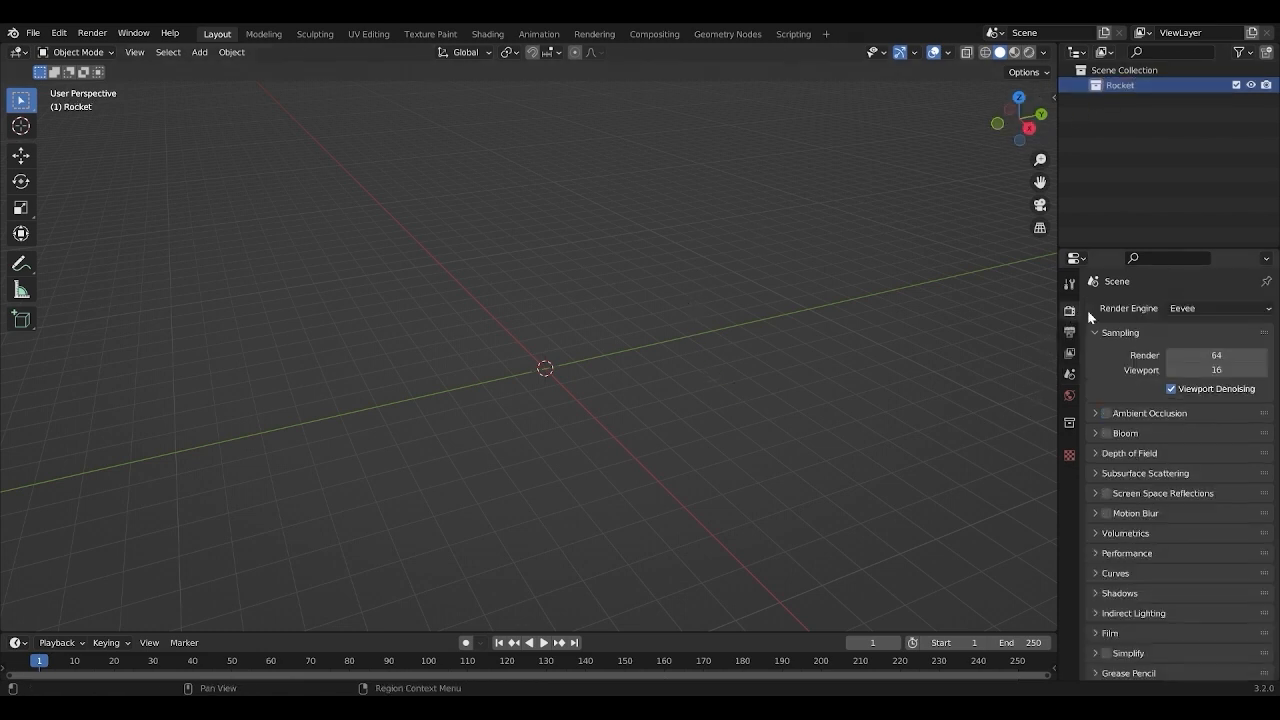
pyautogui.click(1205, 308)
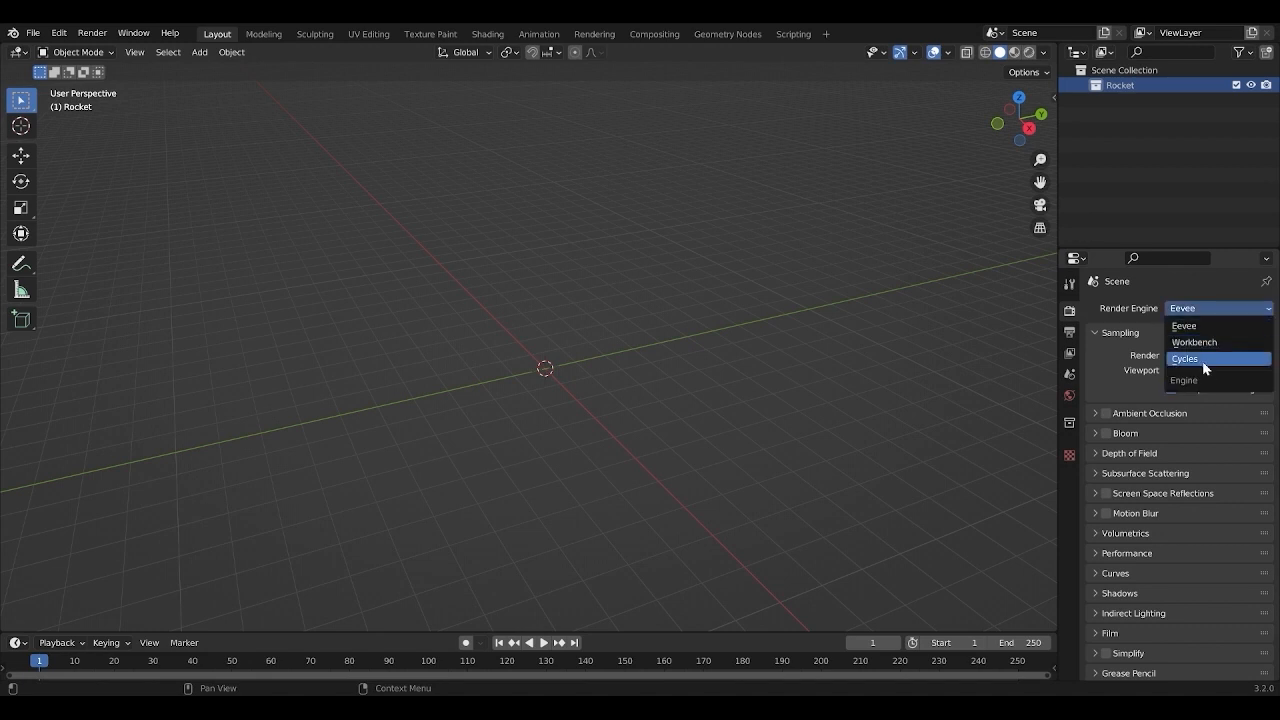
pyautogui.click(1205, 358)
pyautogui.click(1203, 344)
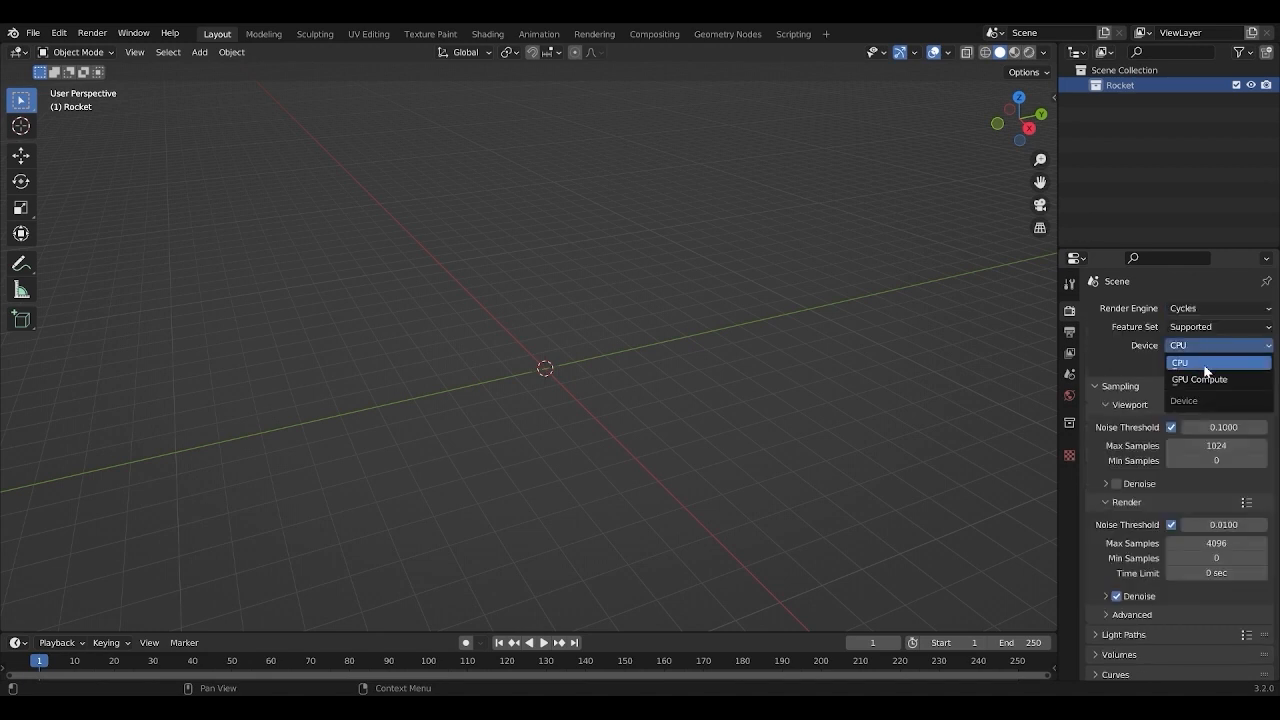
pyautogui.click(1205, 380)
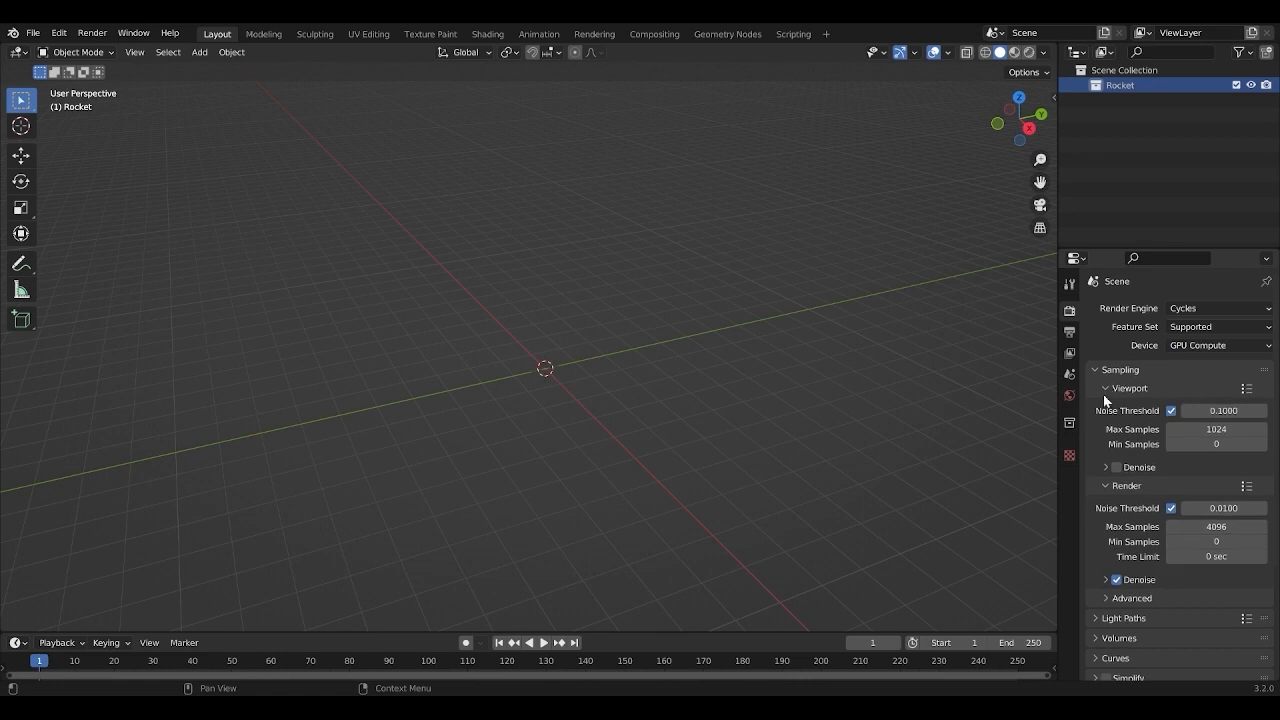
# Step: Set the colour management look to Very High Contrast in the render settings
pyautogui.scroll(-1, 1104, 446)
pyautogui.scroll(-5, 1103, 446)
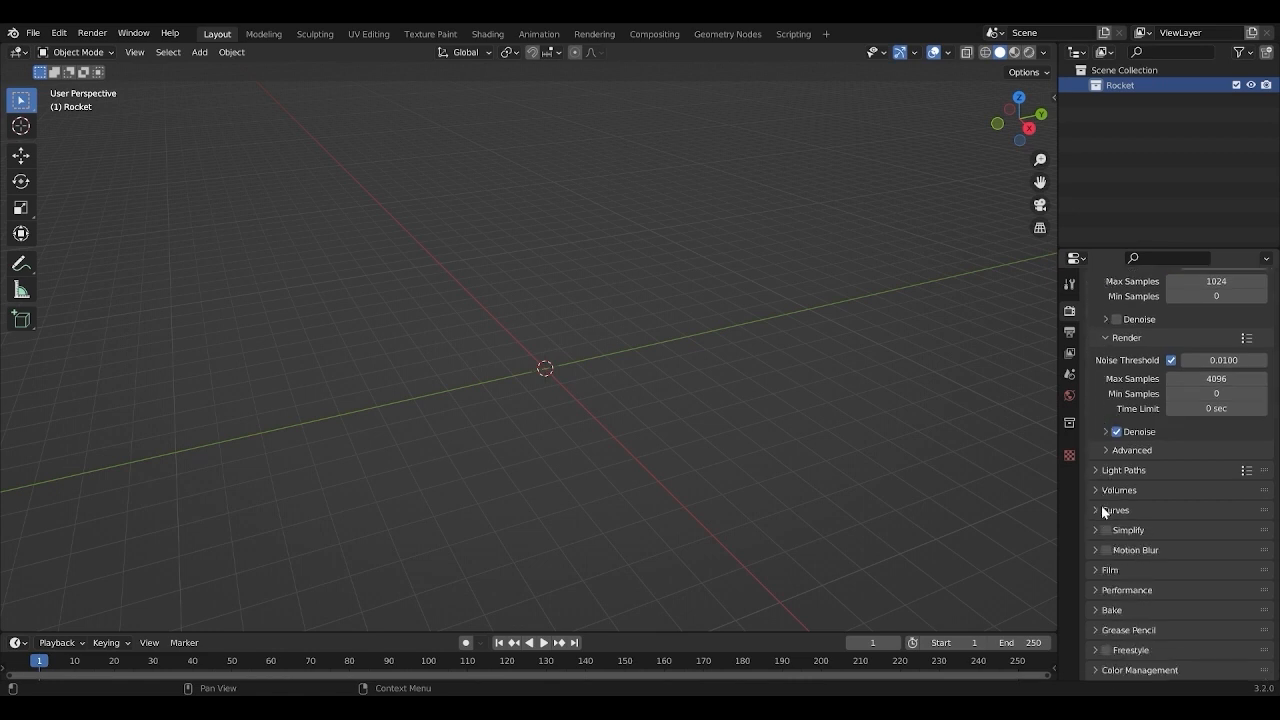
pyautogui.click(1100, 670)
pyautogui.scroll(-5, 1140, 600)
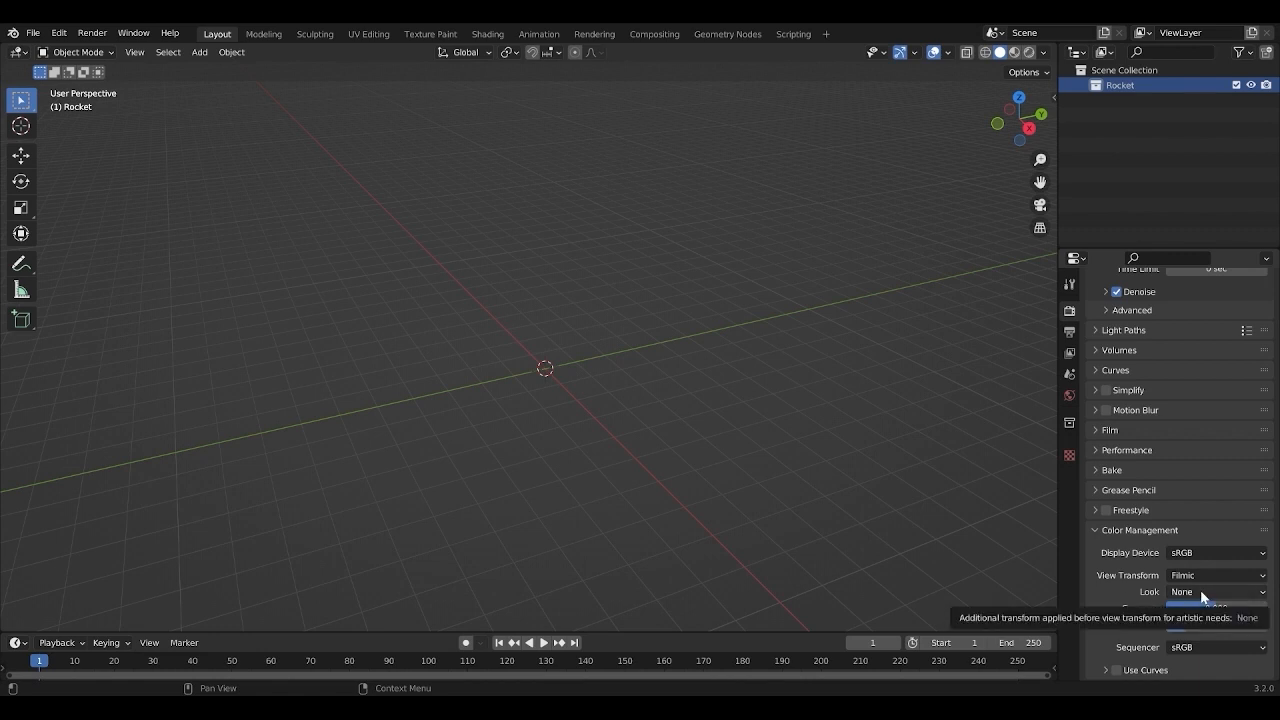
pyautogui.click(1212, 592)
pyautogui.click(1208, 555)
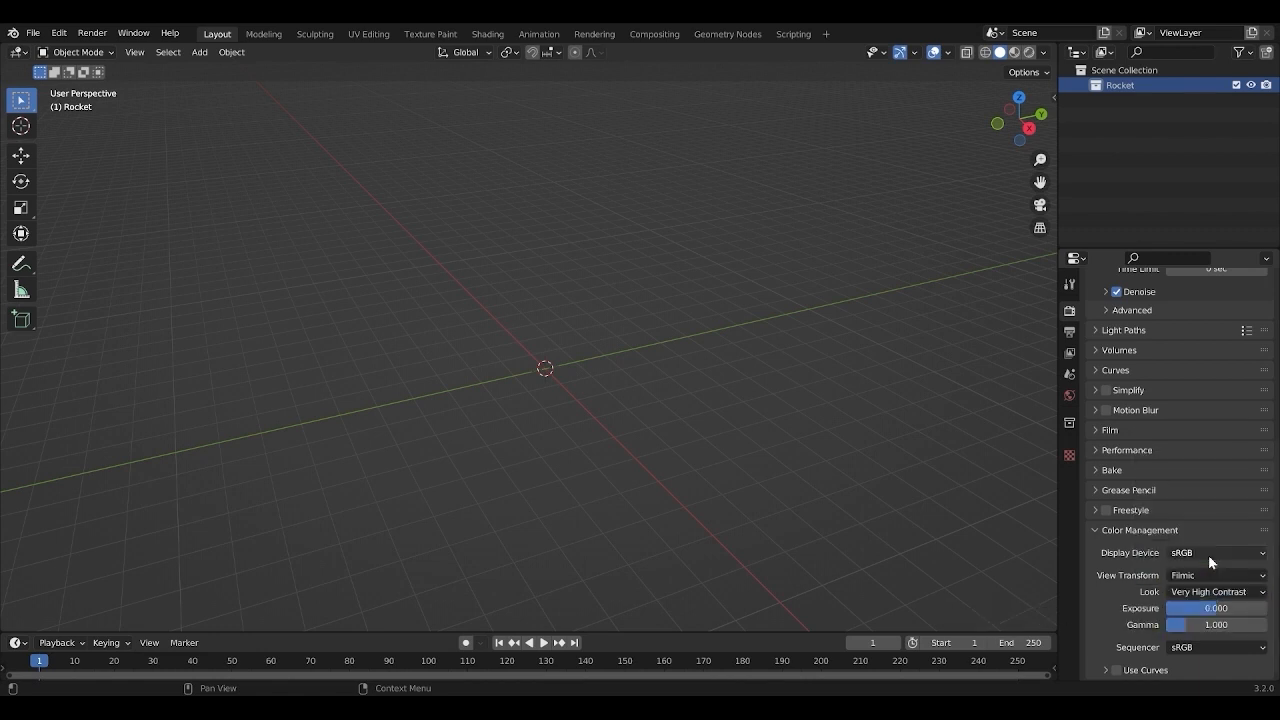
pyautogui.scroll(7, 1105, 350)
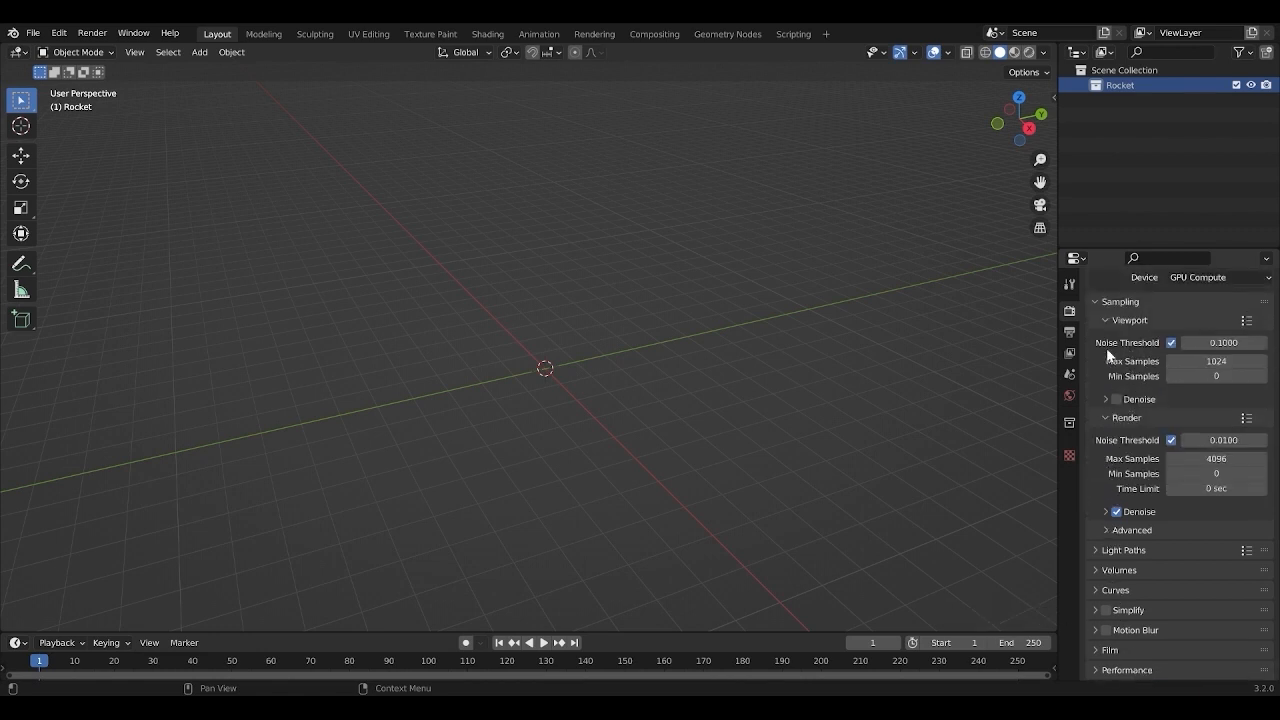
pyautogui.scroll(1, 1100, 320)
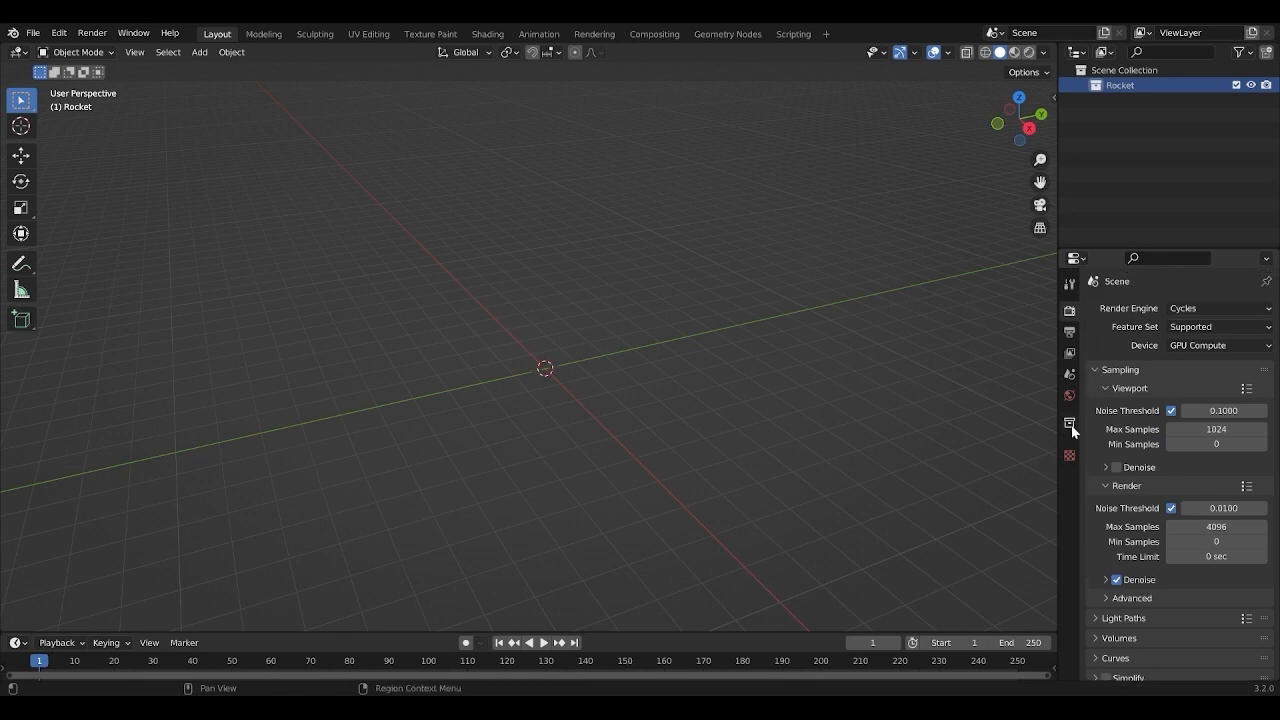
# Step: Give the world background a dark blue-violet colour (H 0.695, S 0.762, V 0.051) and a strength of 2
pyautogui.click(1069, 394)
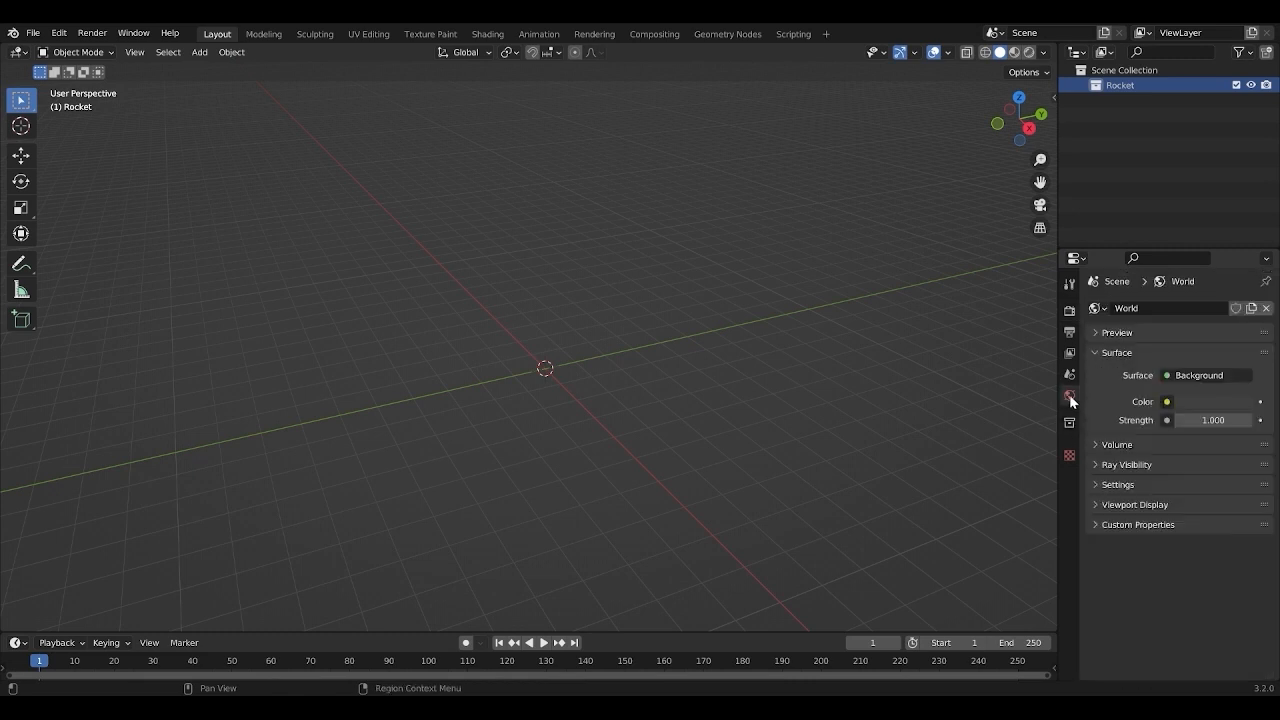
pyautogui.click(1206, 403)
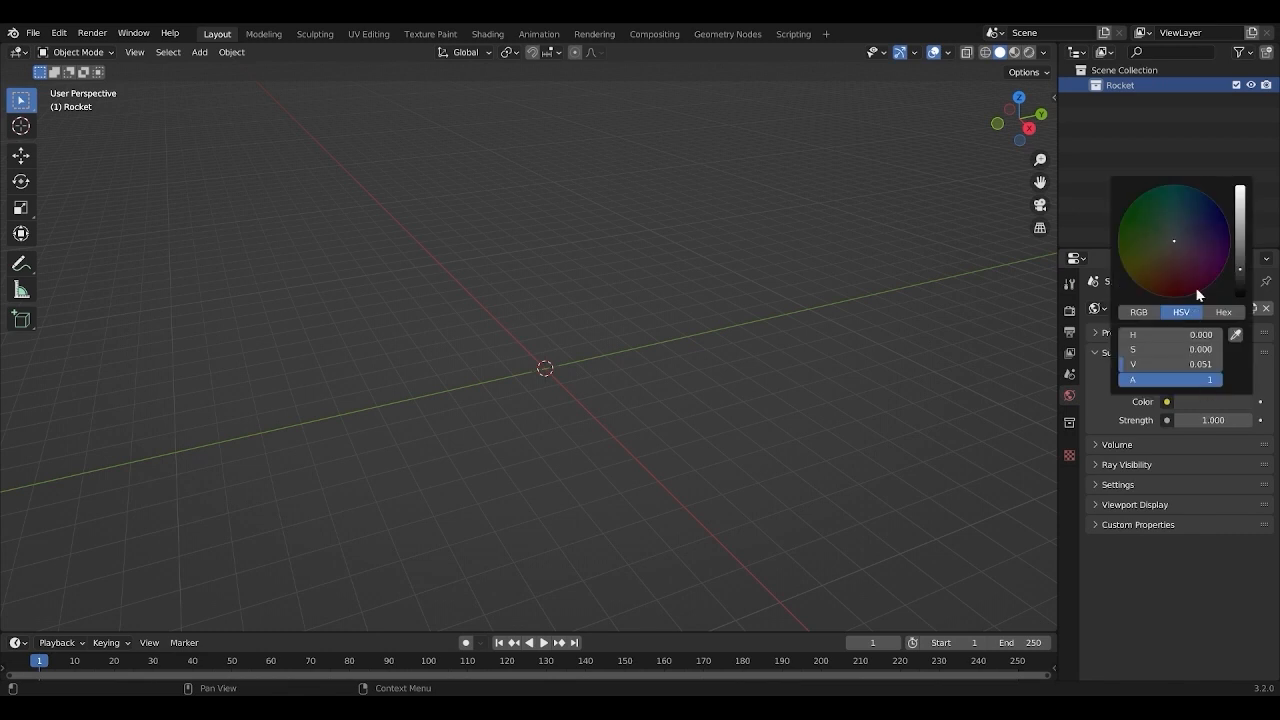
pyautogui.click(1203, 232)
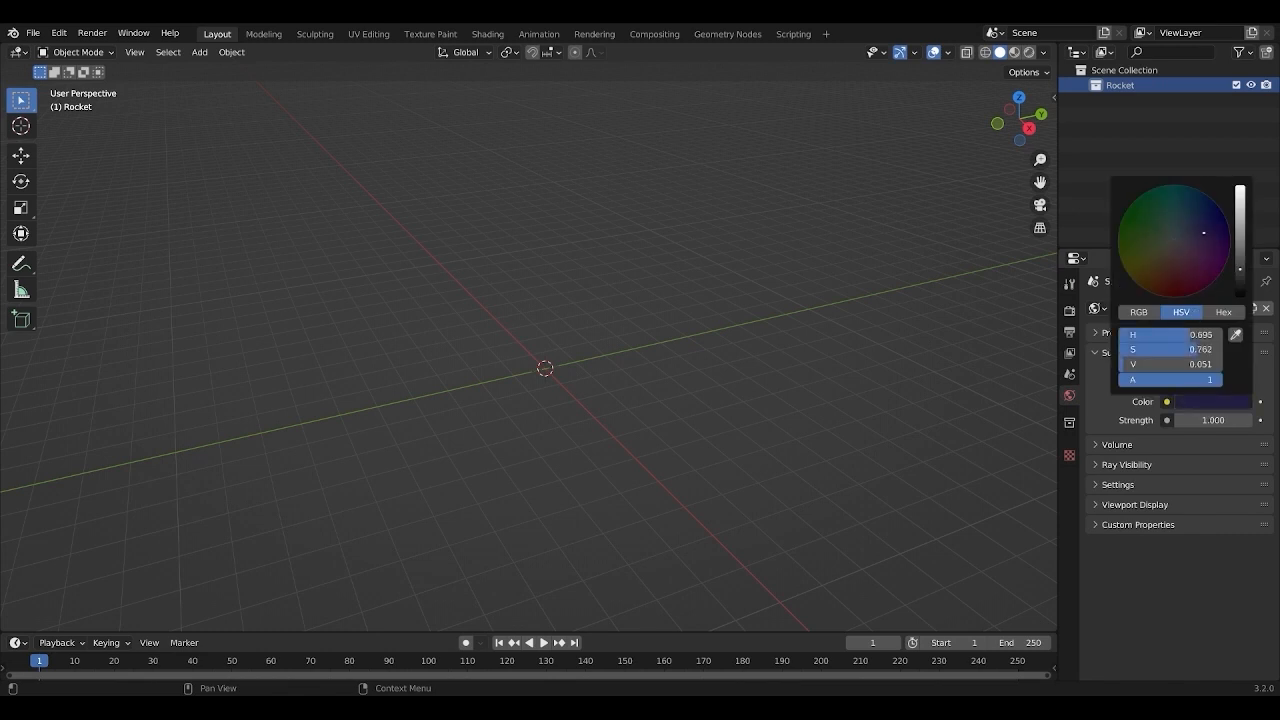
pyautogui.click(1214, 420)
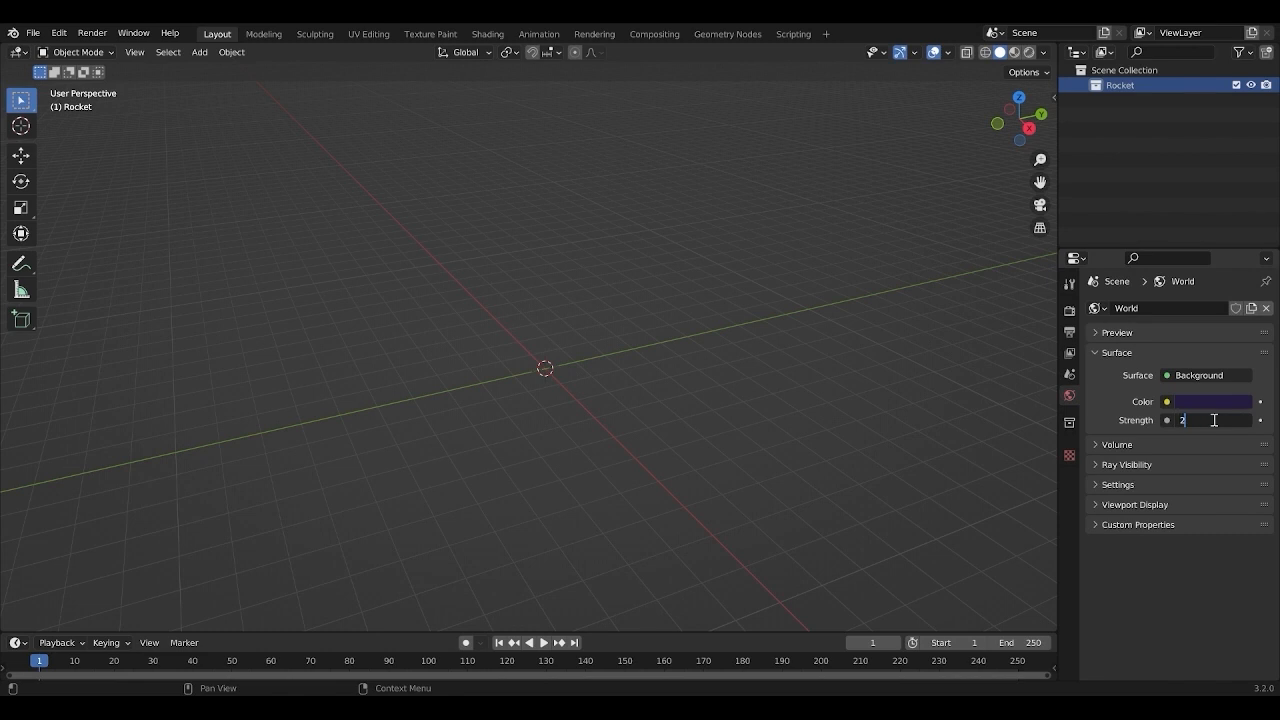
pyautogui.write('2')
pyautogui.press('Return')
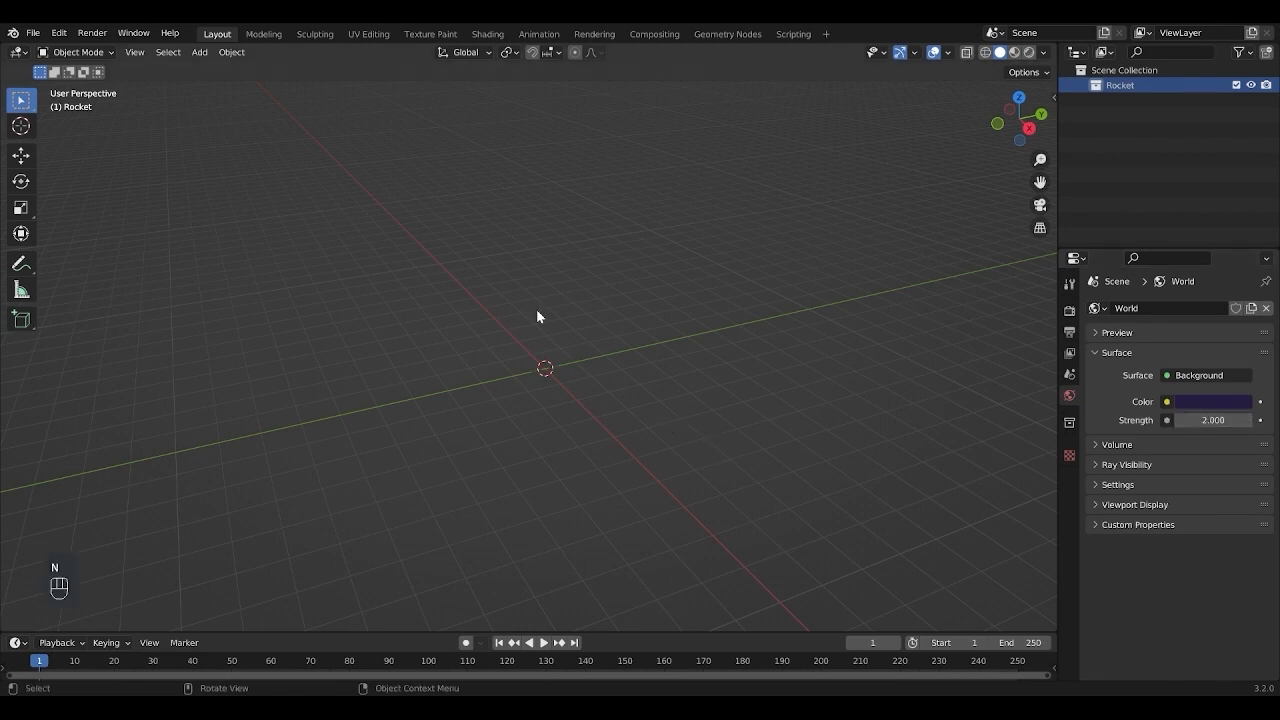
# Step: Add a UV sphere at the origin and reduce it to 16 segments
pyautogui.hotkey('shift', 'a')
pyautogui.moveTo(545, 318)
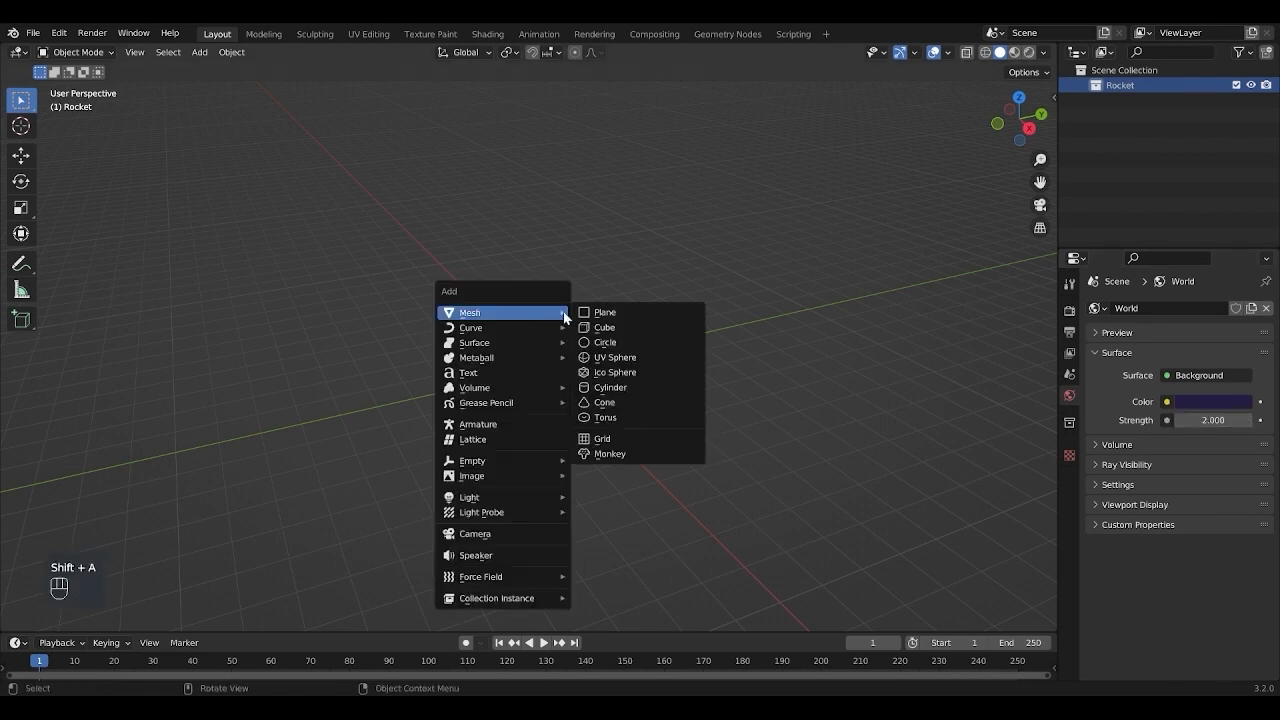
pyautogui.click(599, 357)
pyautogui.click(104, 618)
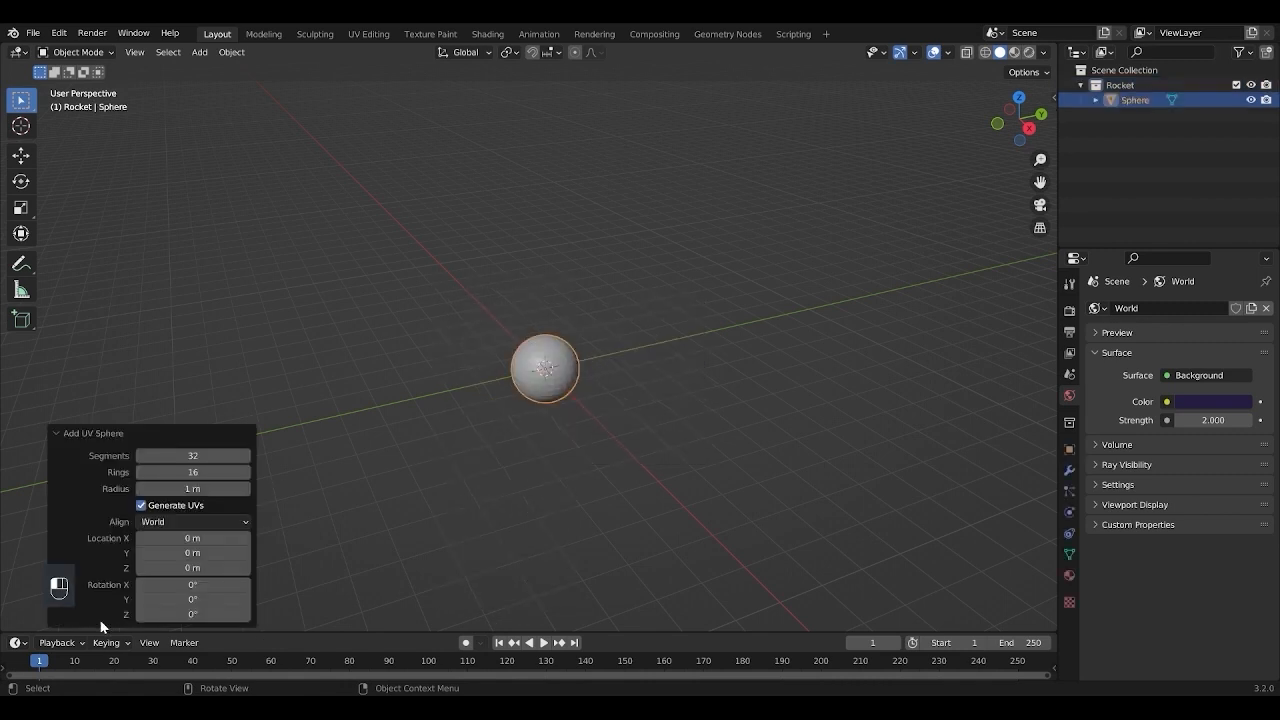
pyautogui.click(194, 457)
pyautogui.press('Return')
pyautogui.click(570, 427)
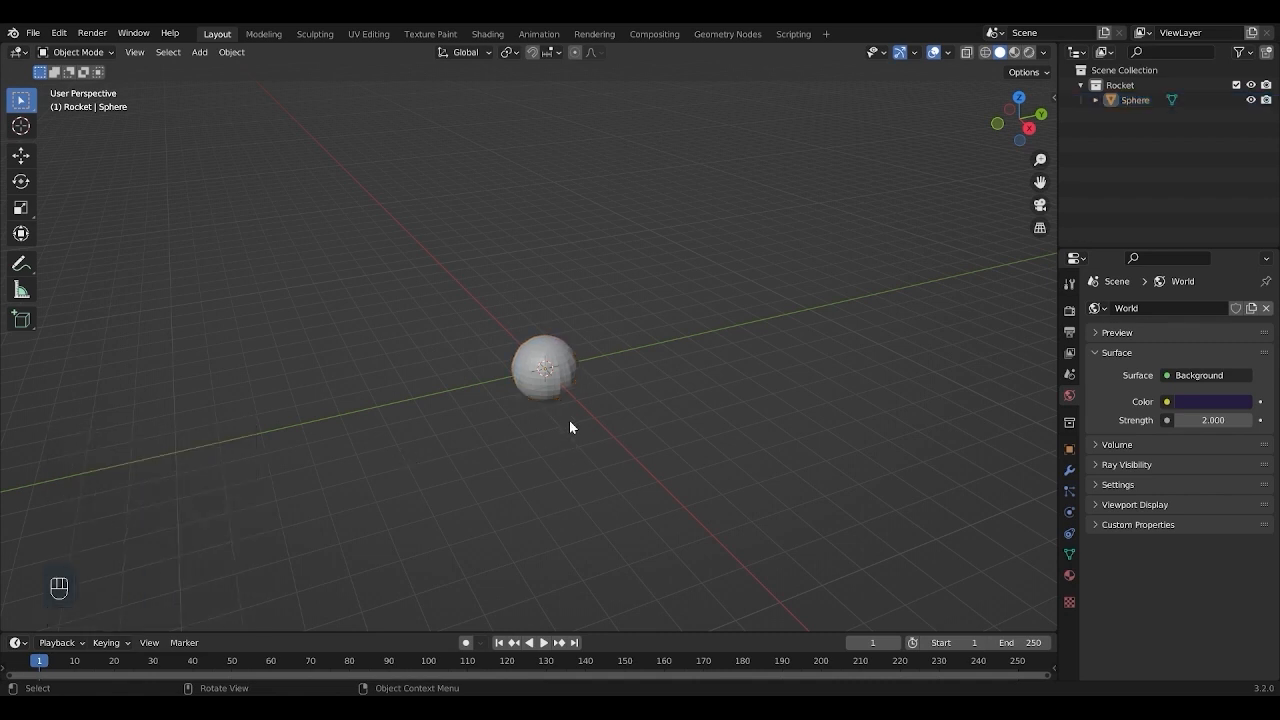
# Step: Stretch the sphere along the Z axis by a factor of about 2.35 in front view
pyautogui.press('KP_1')
pyautogui.scroll(4, 570, 427)
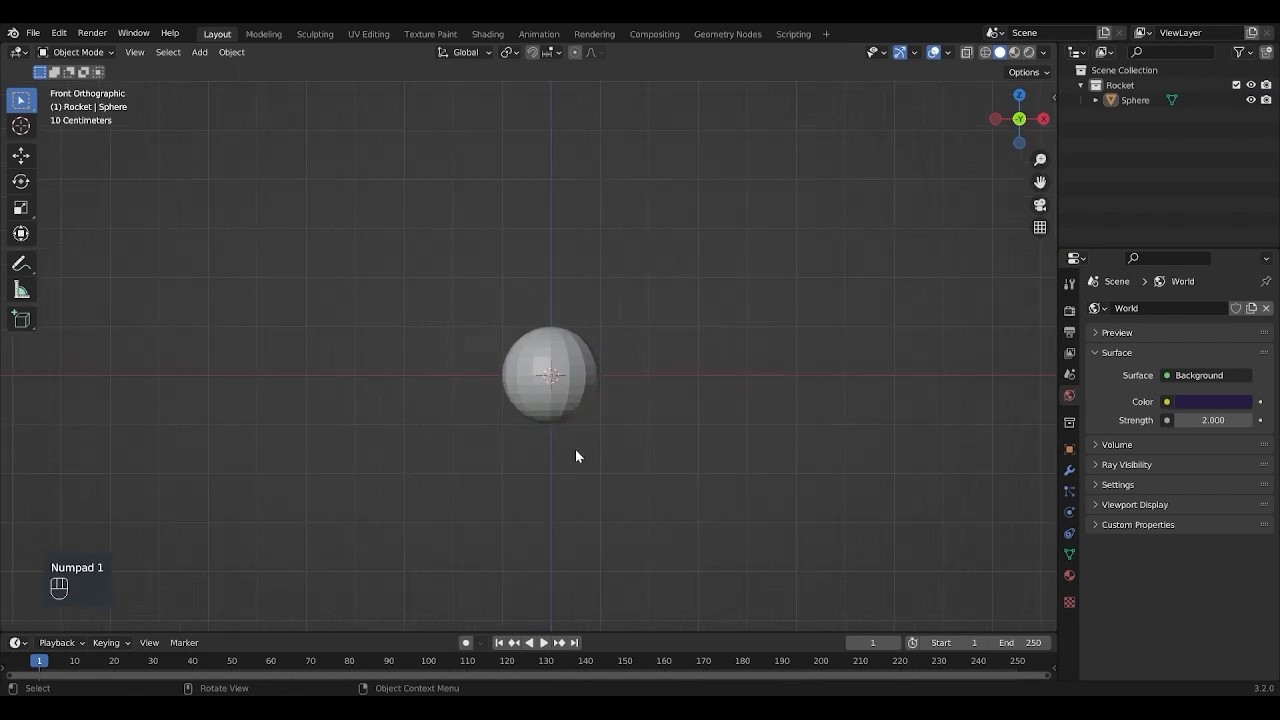
pyautogui.keyDown('shift'); pyautogui.moveTo(588, 438); pyautogui.dragTo(574, 408, button='middle'); pyautogui.keyUp('shift')
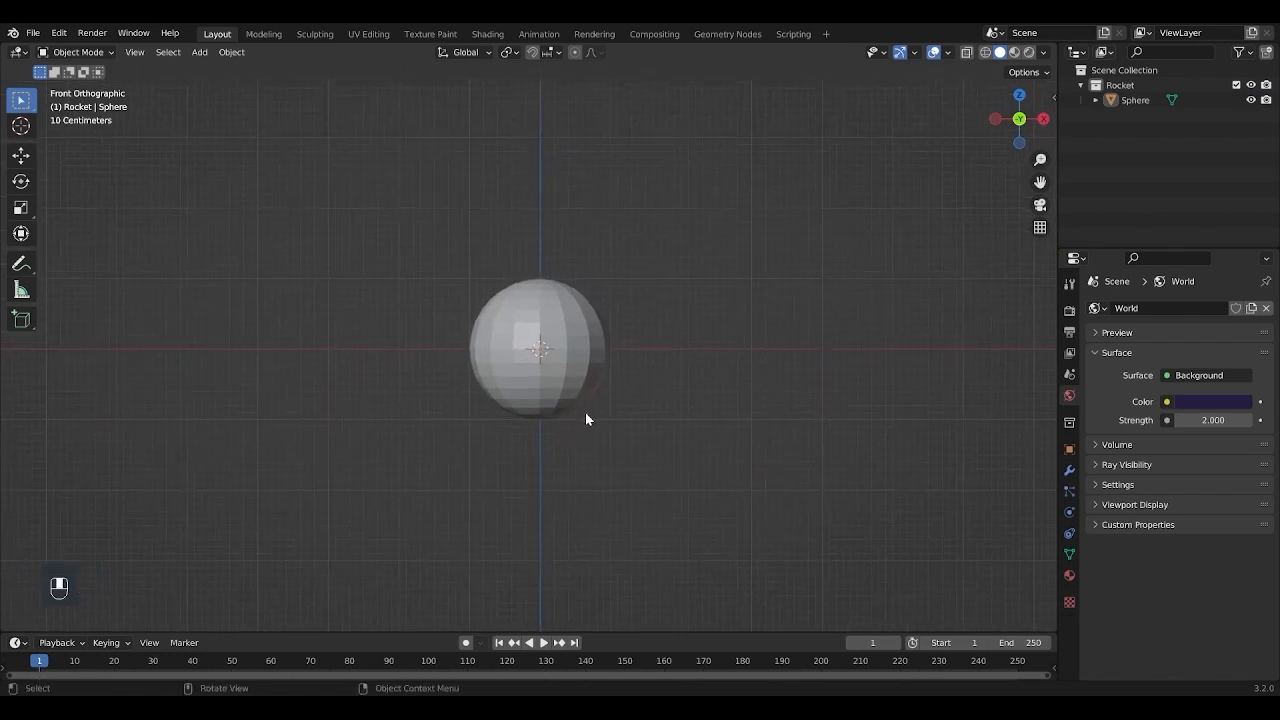
pyautogui.click(576, 357)
pyautogui.press('s')
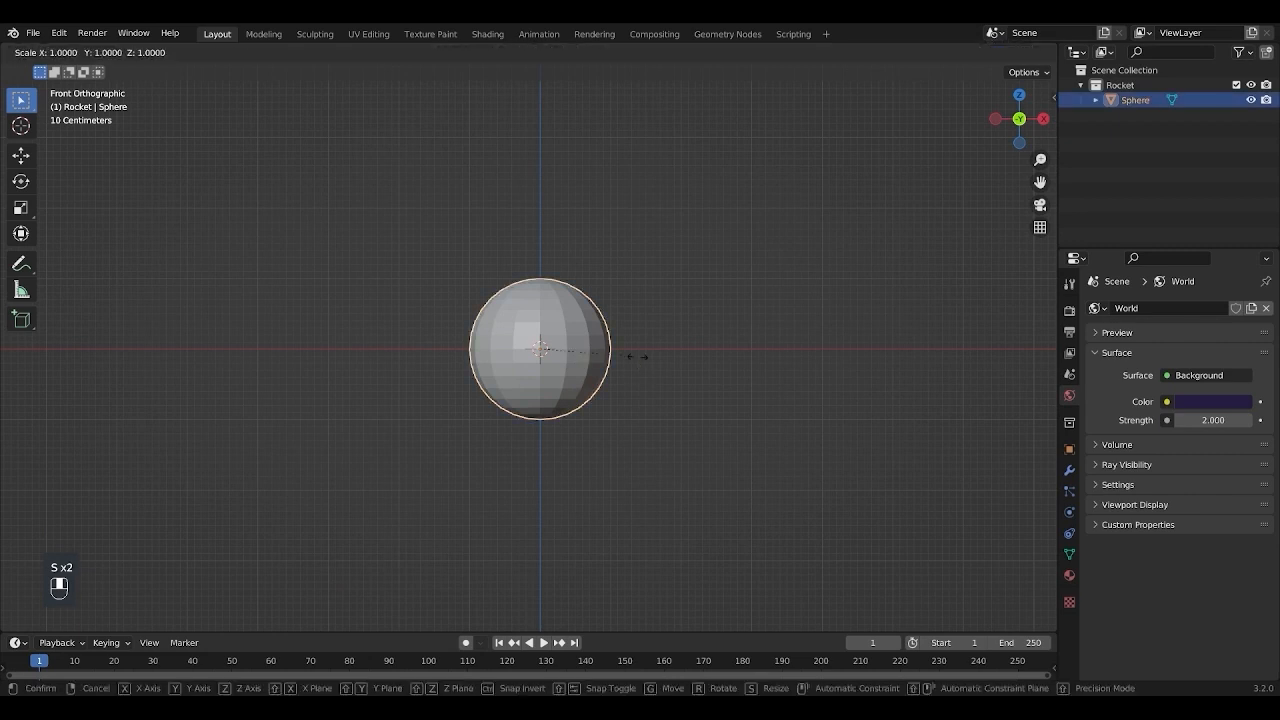
pyautogui.press('z')
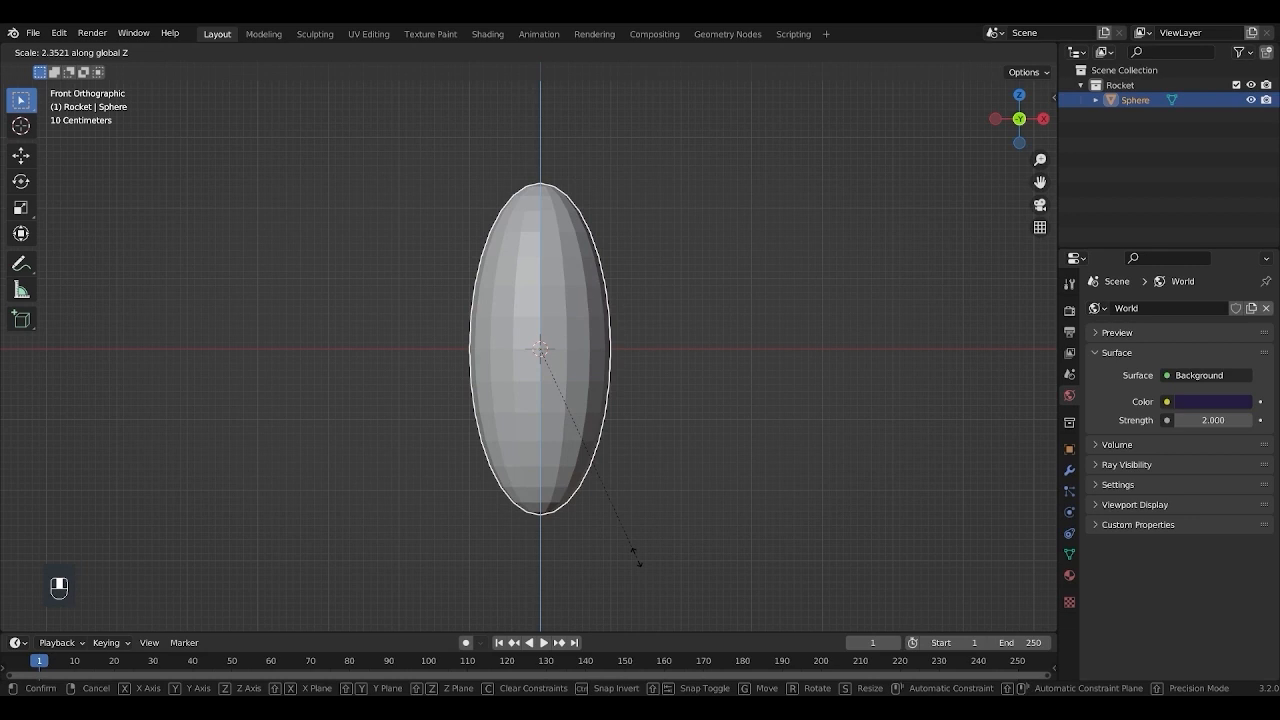
pyautogui.click(636, 556)
# Step: Add a Subdivision Surface modifier with viewport and render levels of 3 to the sphere and shade it smooth
pyautogui.click(1071, 471)
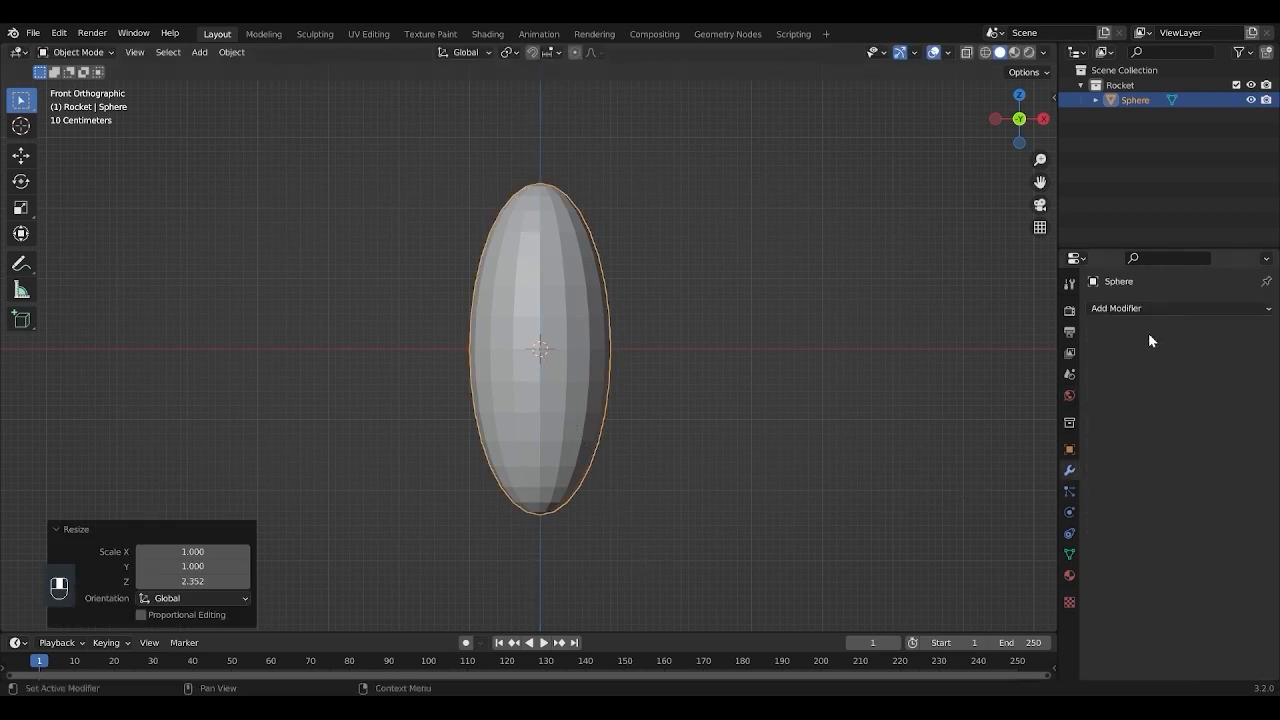
pyautogui.click(1151, 309)
pyautogui.click(1008, 584)
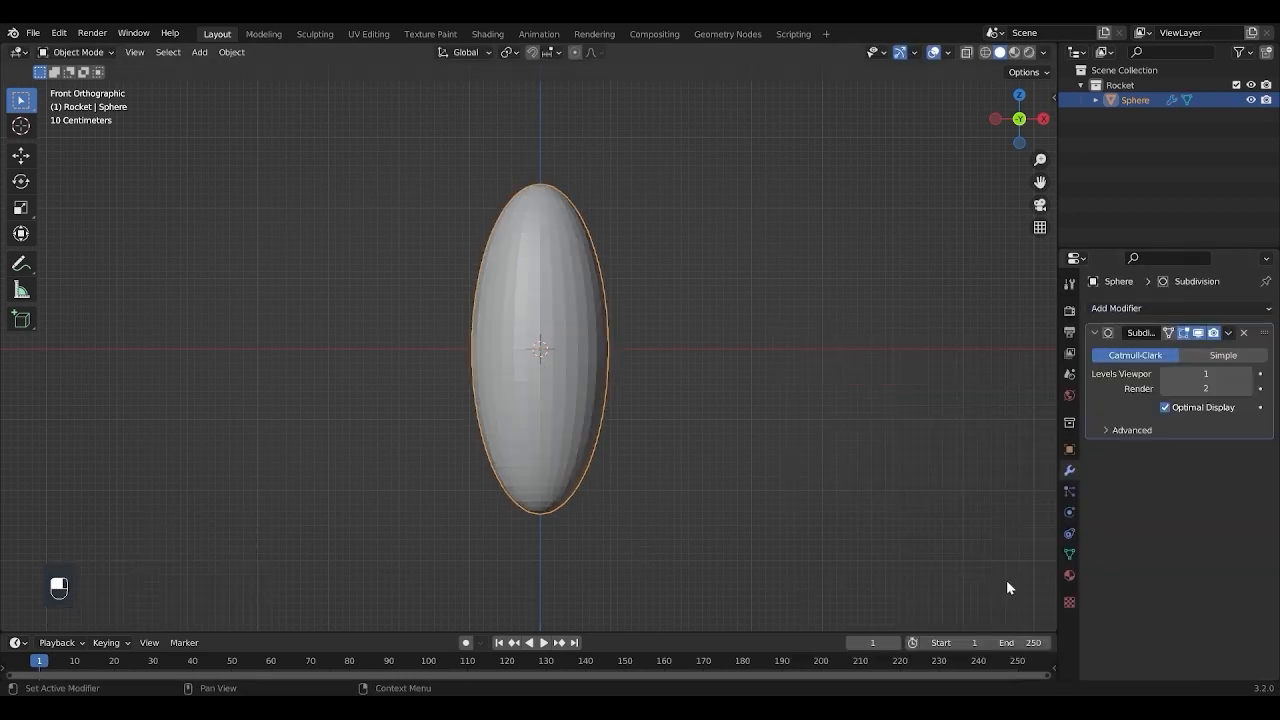
pyautogui.click(1247, 374)
pyautogui.click(1247, 374)
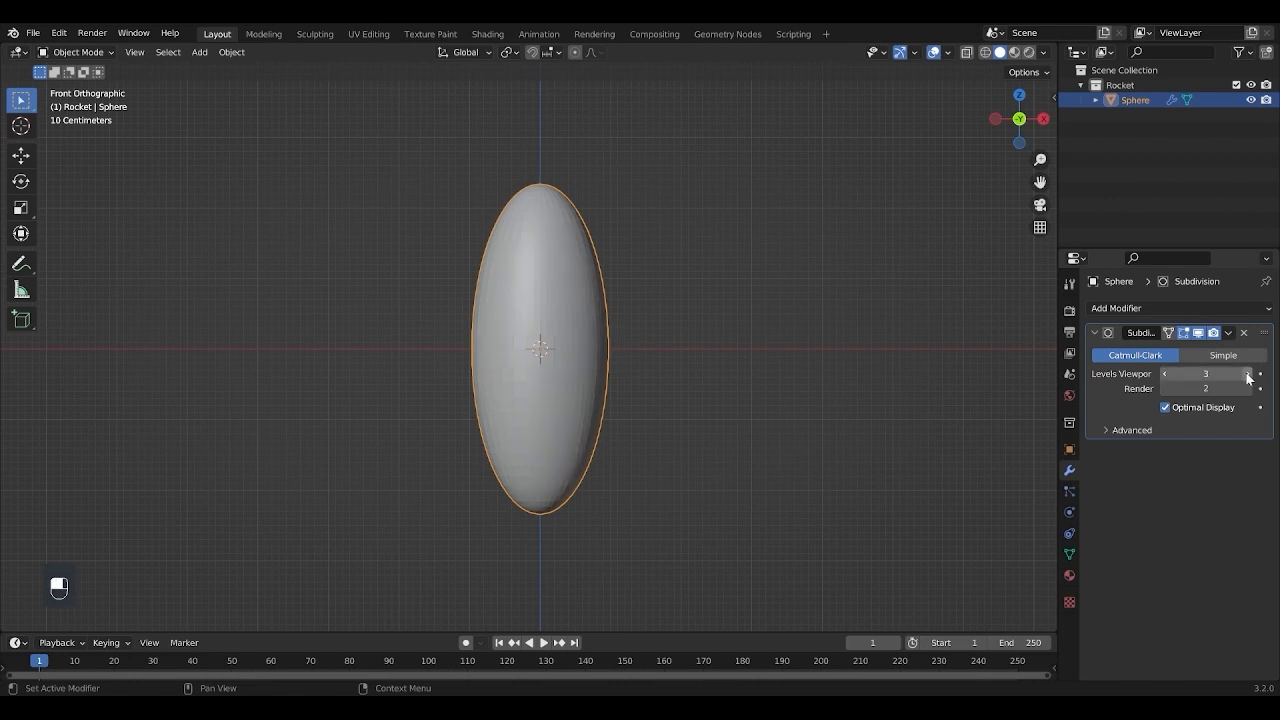
pyautogui.click(1247, 389)
pyautogui.rightClick(580, 348)
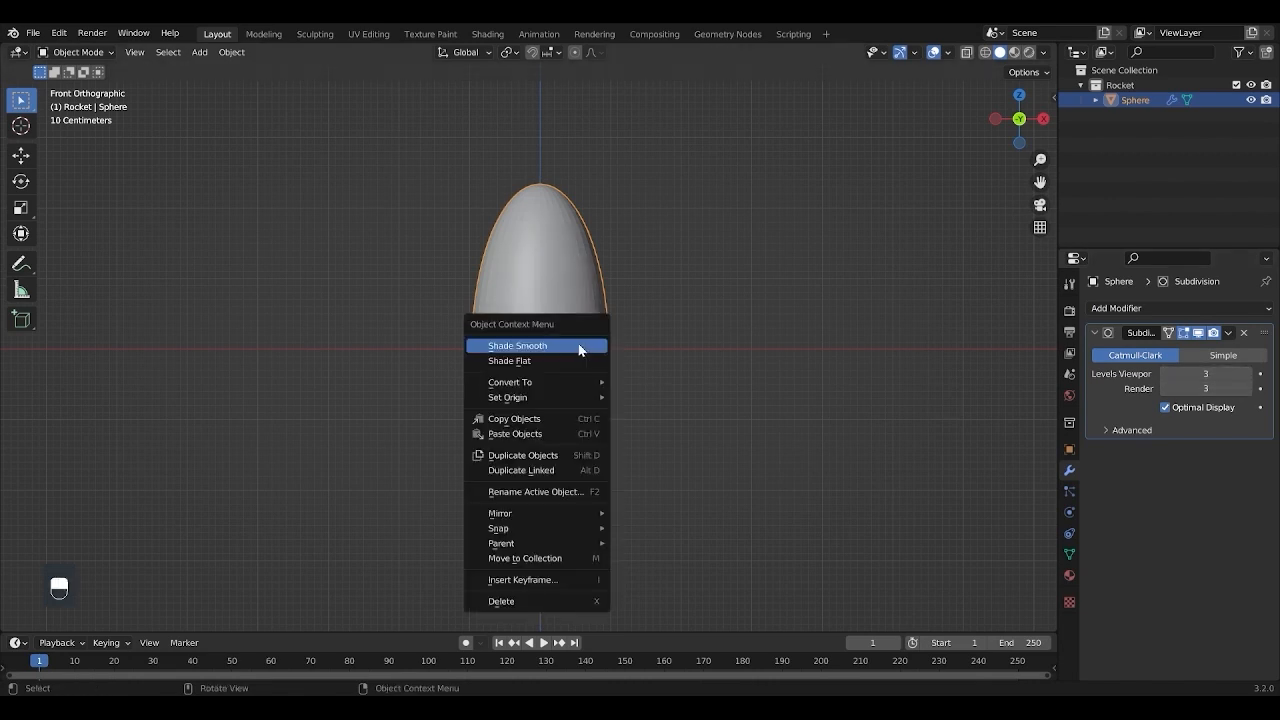
pyautogui.click(580, 347)
# Step: Delete the vertices at the bottom tip of the stretched sphere to leave a flat open end
pyautogui.press('Tab')
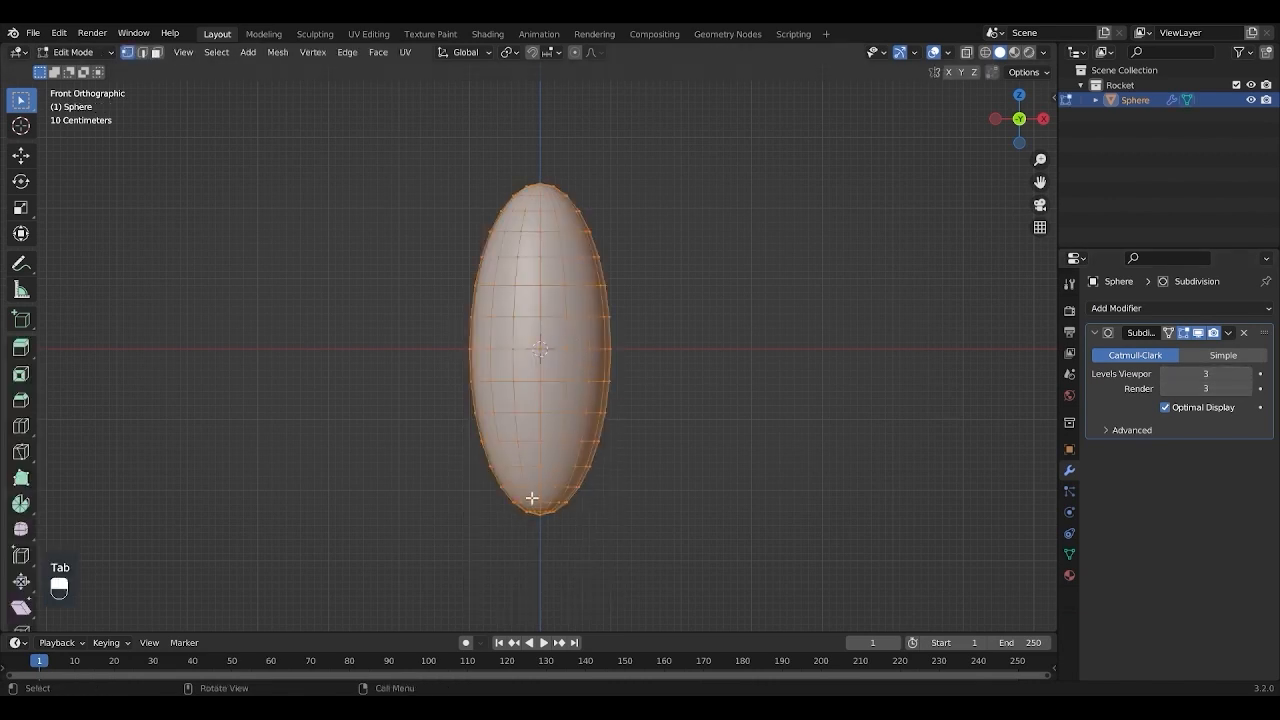
pyautogui.hotkey('alt', 'z')
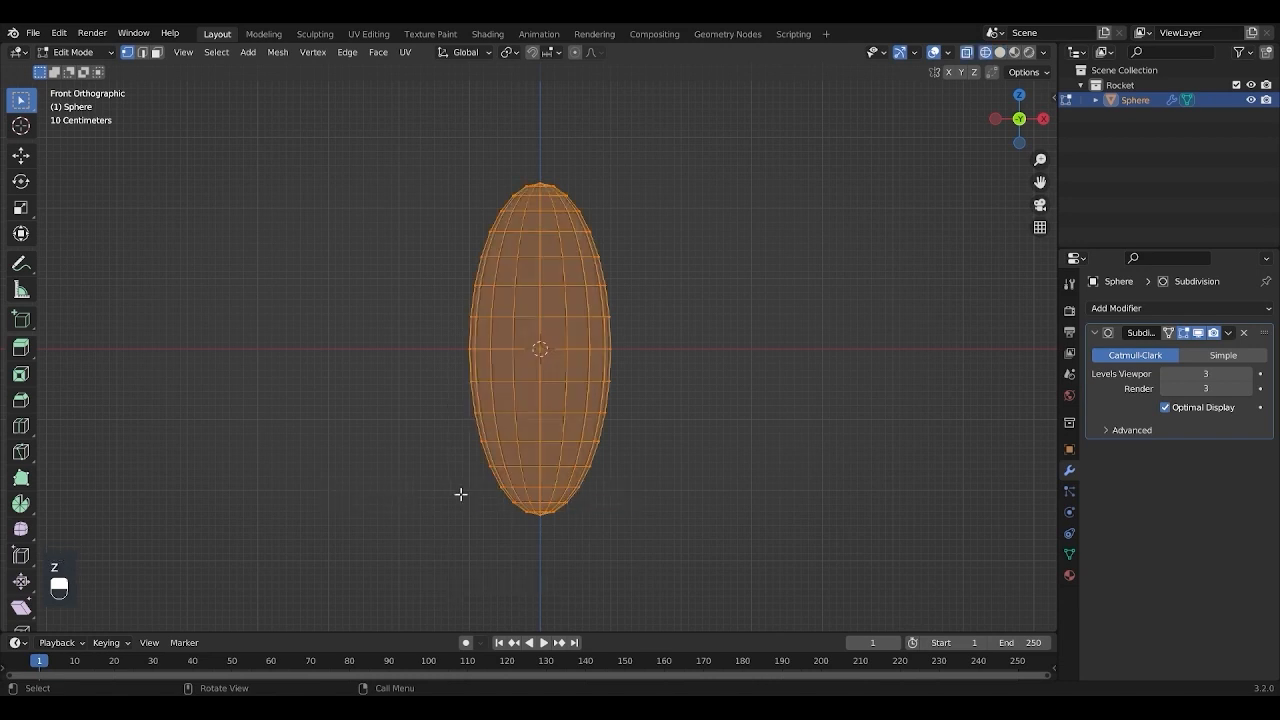
pyautogui.moveTo(478, 492); pyautogui.dragTo(706, 549)
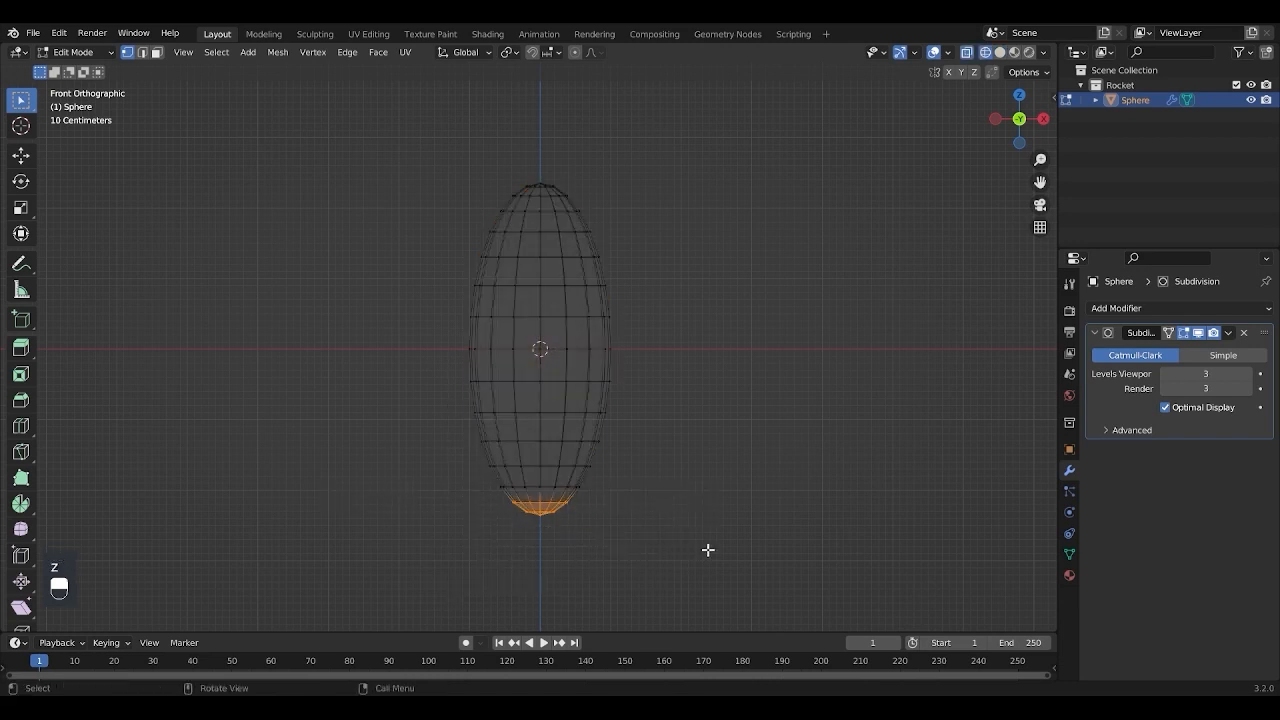
pyautogui.press('x')
pyautogui.click(670, 505)
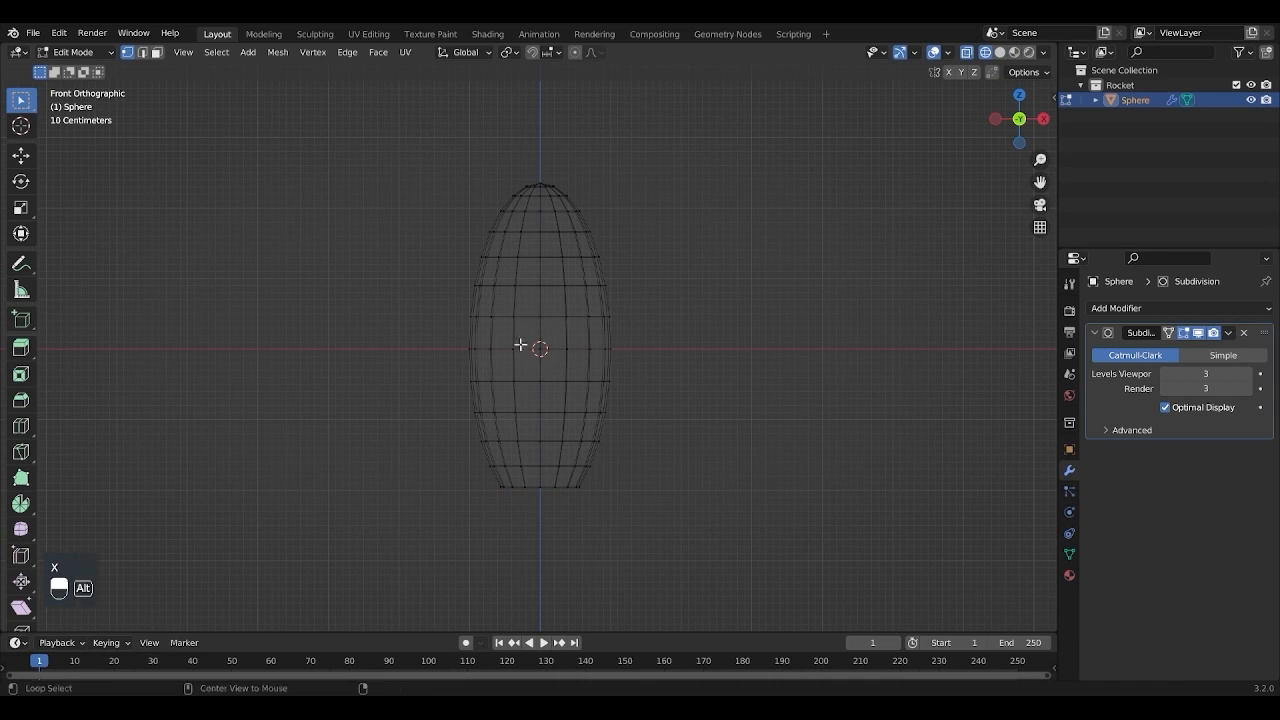
# Step: Taper the nose by scaling the top tip vertices to about 0.3 with proportional editing at a size of about 2.85
pyautogui.moveTo(486, 157); pyautogui.dragTo(612, 200)
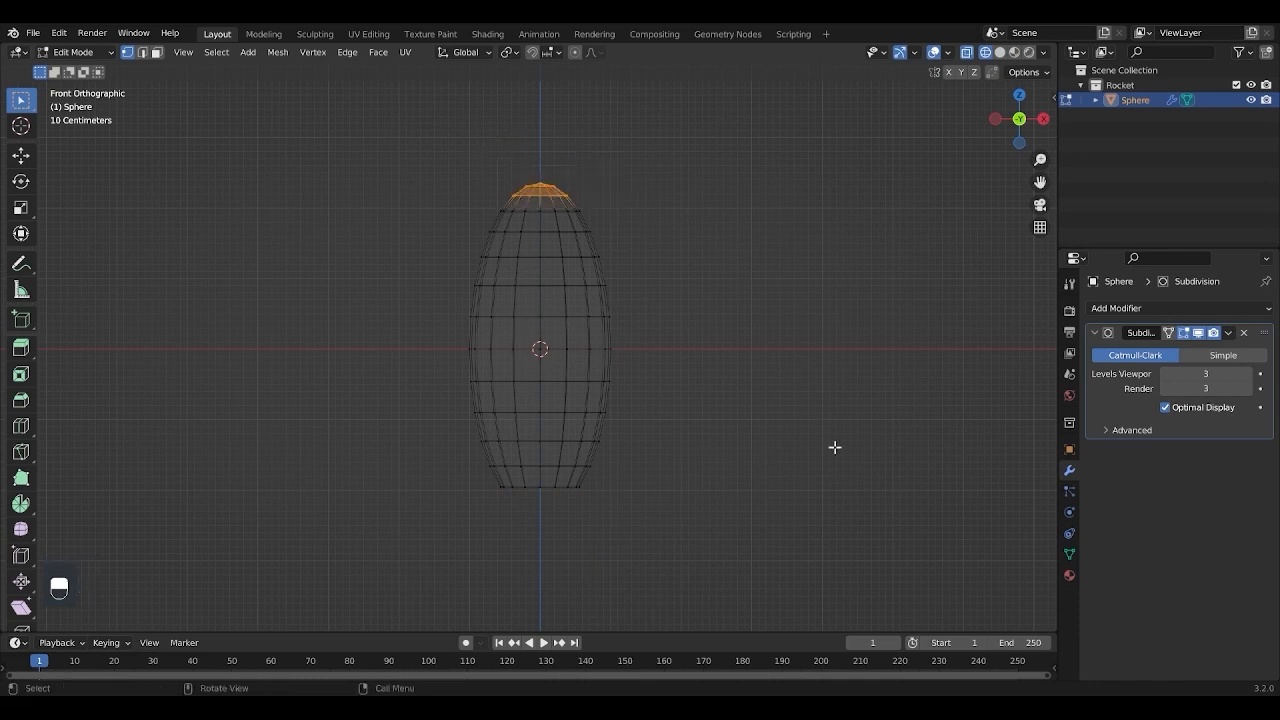
pyautogui.press('s')
pyautogui.rightClick(704, 260)
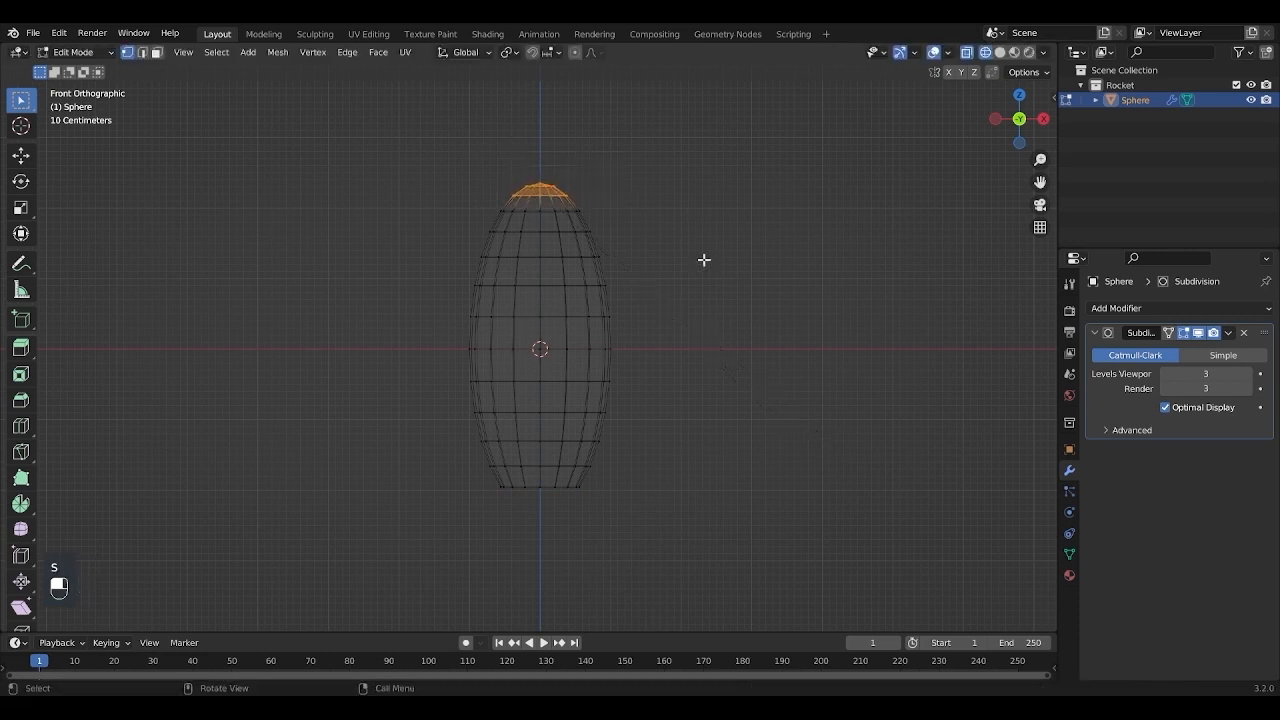
pyautogui.click(575, 53)
pyautogui.press('s')
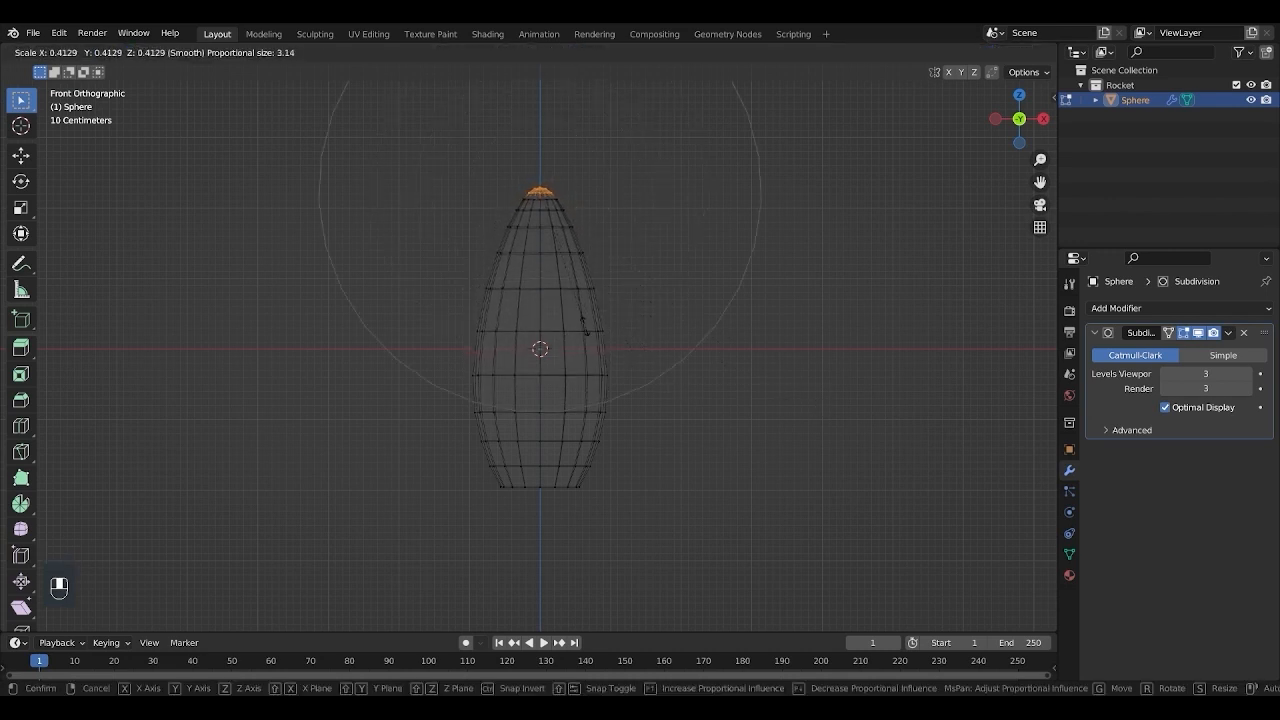
pyautogui.scroll(-3, 570, 310)
pyautogui.scroll(1, 562, 300)
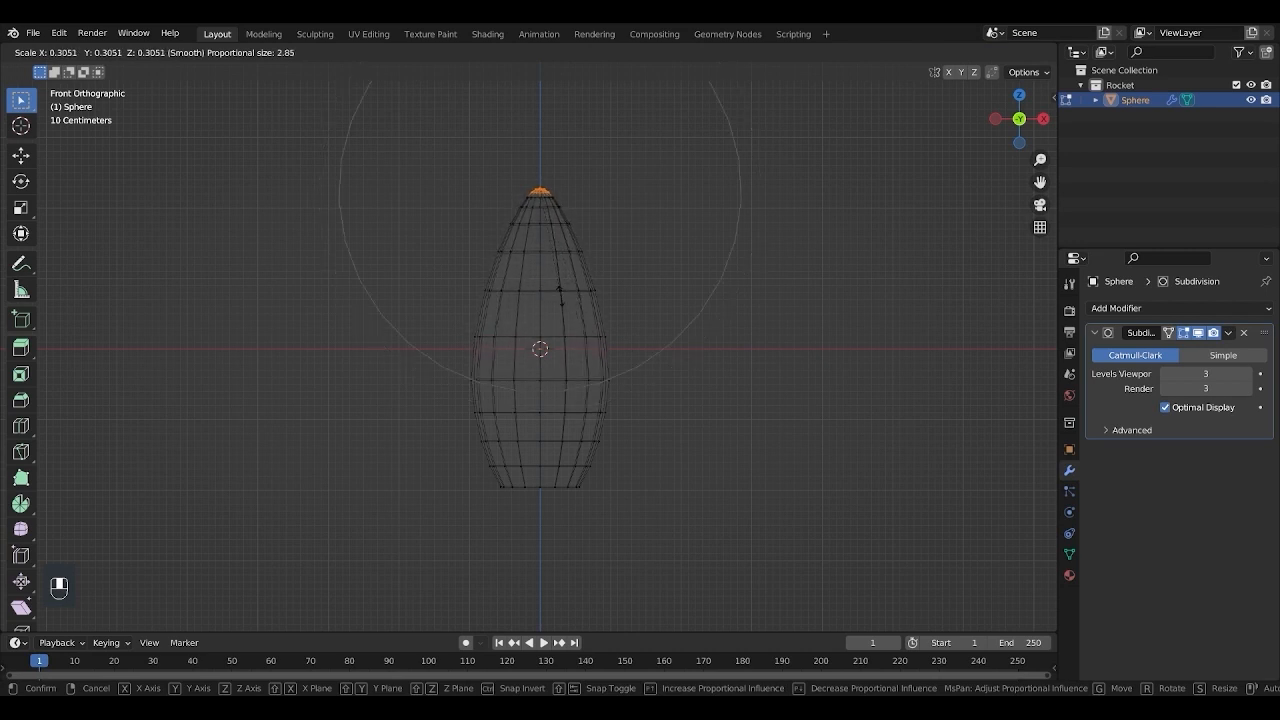
pyautogui.click(566, 297)
# Step: Widen the body by scaling its middle edge loop by about 1.09 with proportional editing at a size of about 1.95
pyautogui.click(563, 338)
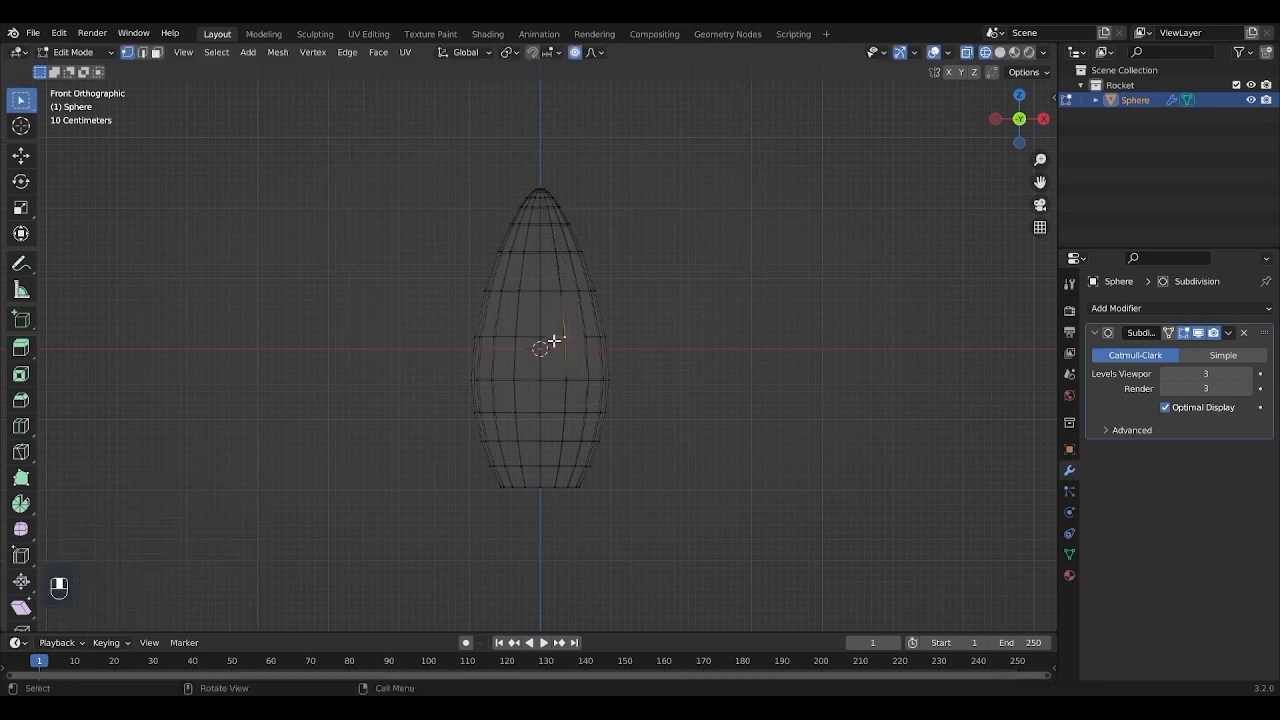
pyautogui.press('alt')
pyautogui.keyDown('alt'); pyautogui.click(554, 338); pyautogui.keyUp('alt')
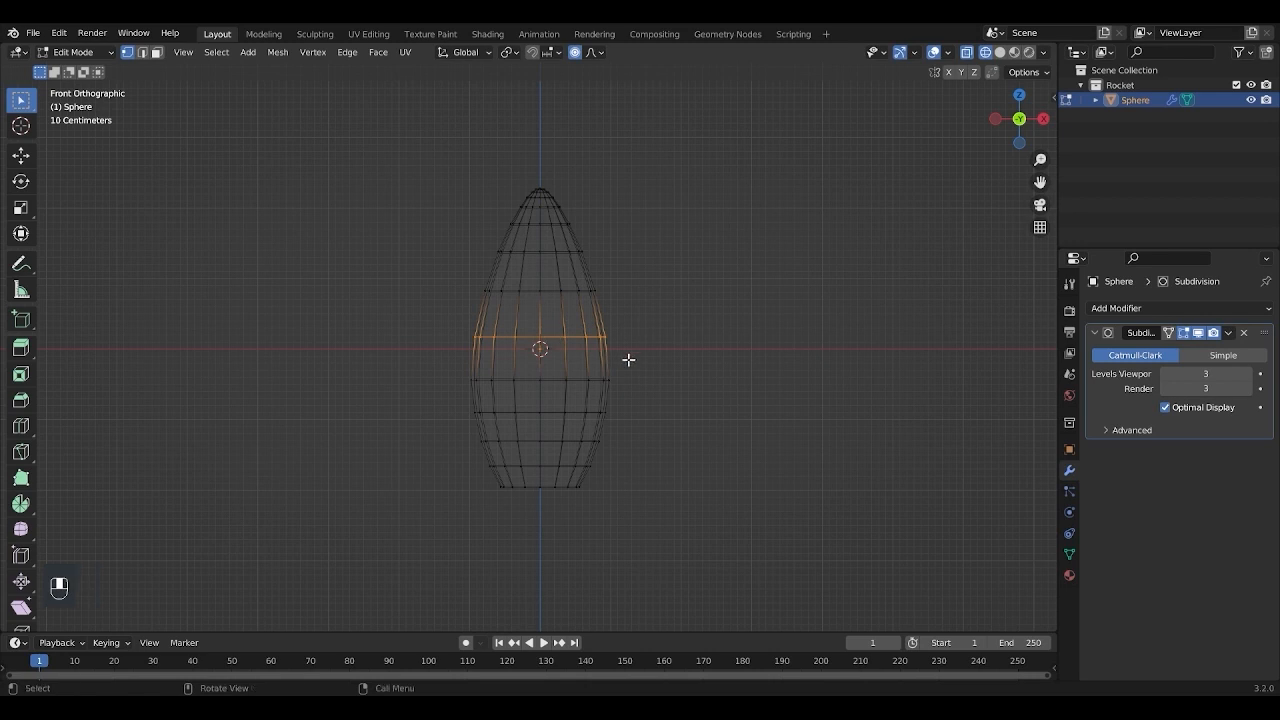
pyautogui.press('s')
pyautogui.scroll(3, 630, 362)
pyautogui.scroll(2, 640, 365)
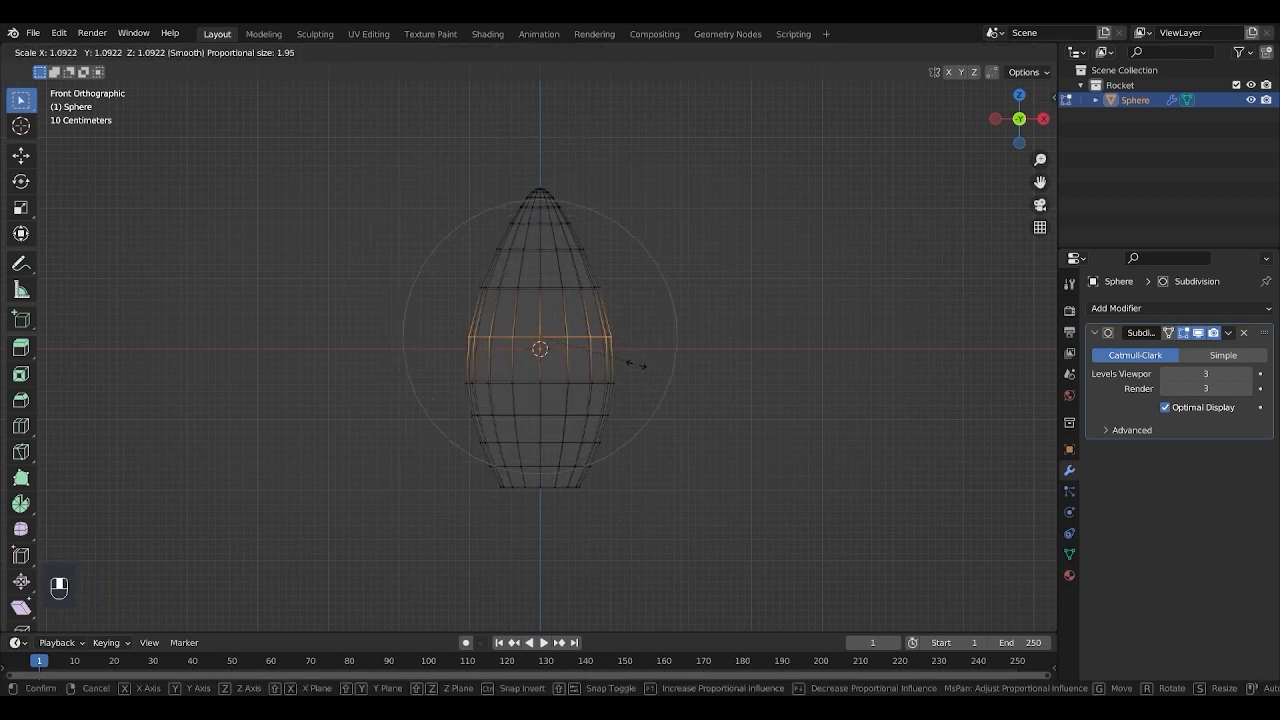
pyautogui.click(600, 378)
pyautogui.press('Tab')
pyautogui.press('z')
pyautogui.keyDown('shift'); pyautogui.moveTo(668, 392); pyautogui.dragTo(677, 378, button='middle'); pyautogui.keyUp('shift')
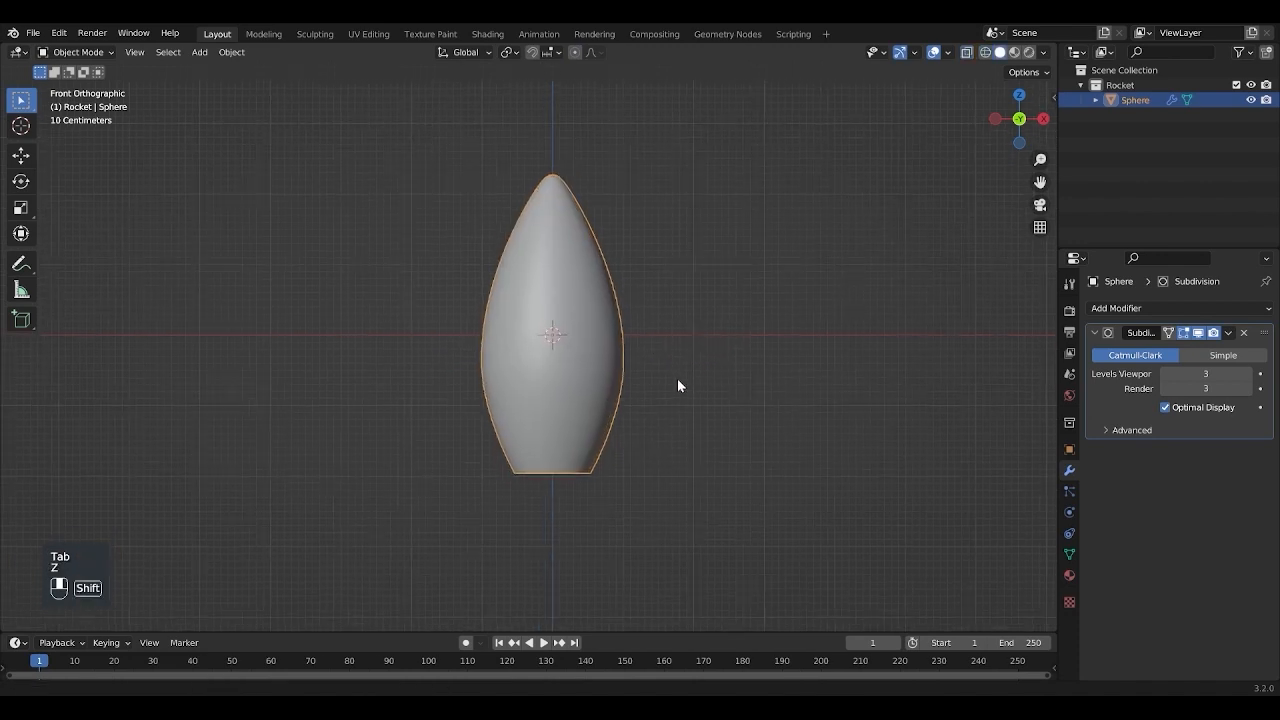
# Step: Narrow the open bottom edge loop by scaling it to about 0.84 with proportional editing at a size of about 1.61
pyautogui.press('Tab')
pyautogui.click(558, 468)
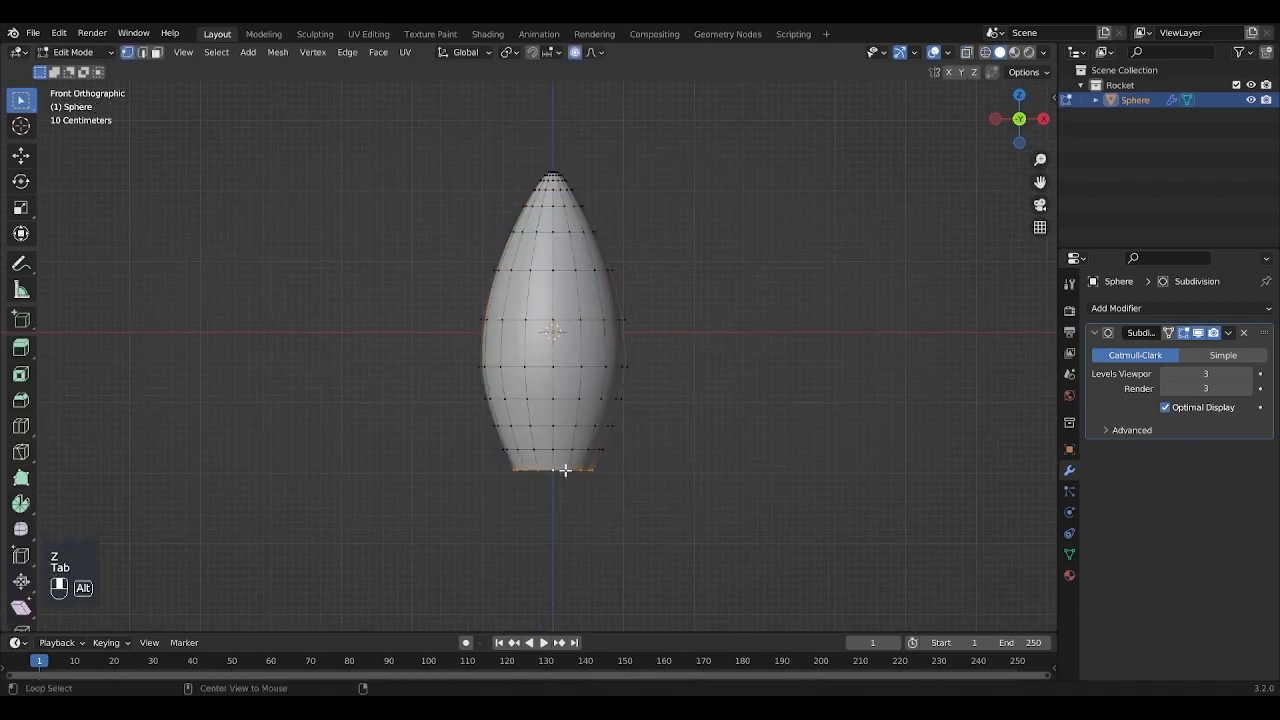
pyautogui.press('z')
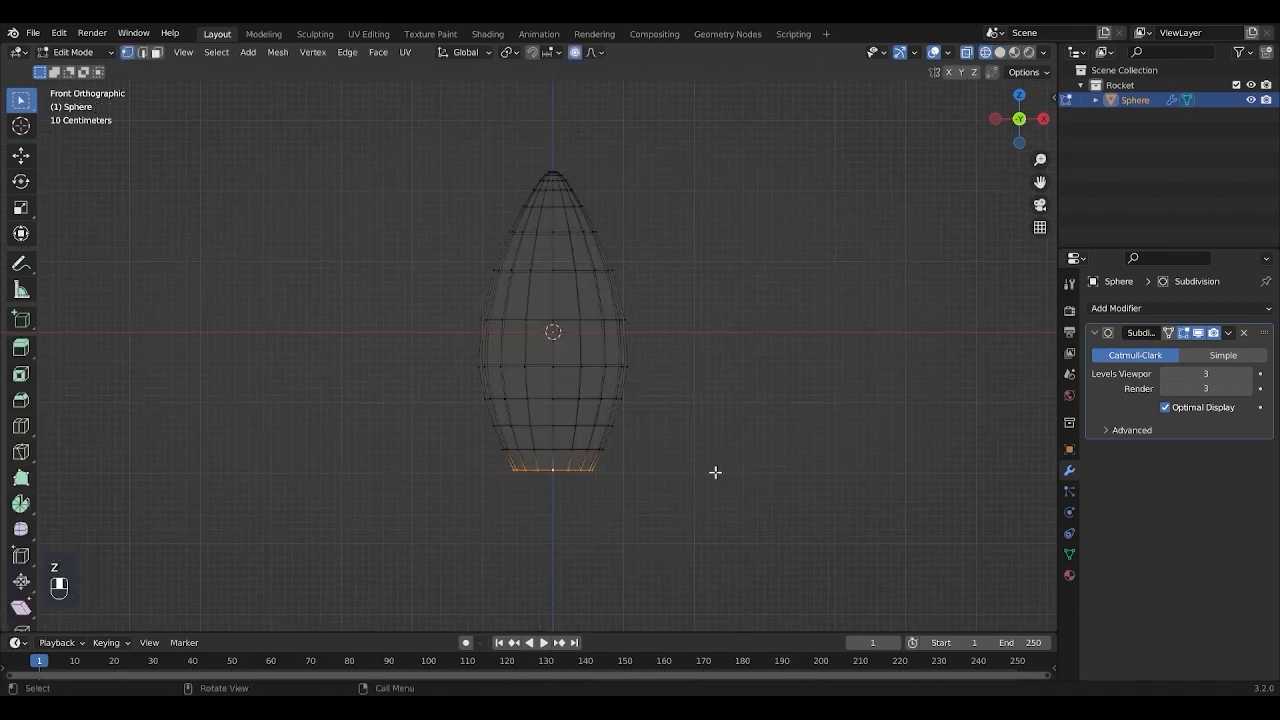
pyautogui.press('s')
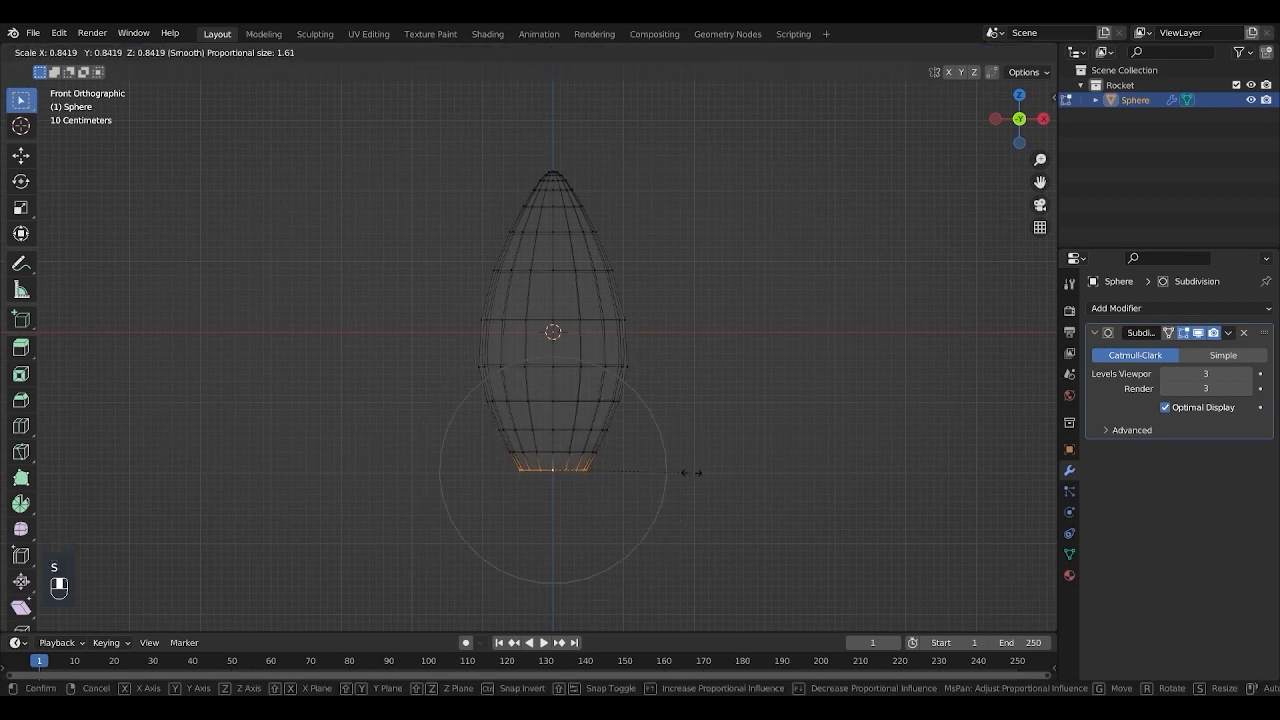
pyautogui.click(691, 472)
pyautogui.press('Tab')
pyautogui.press('z')
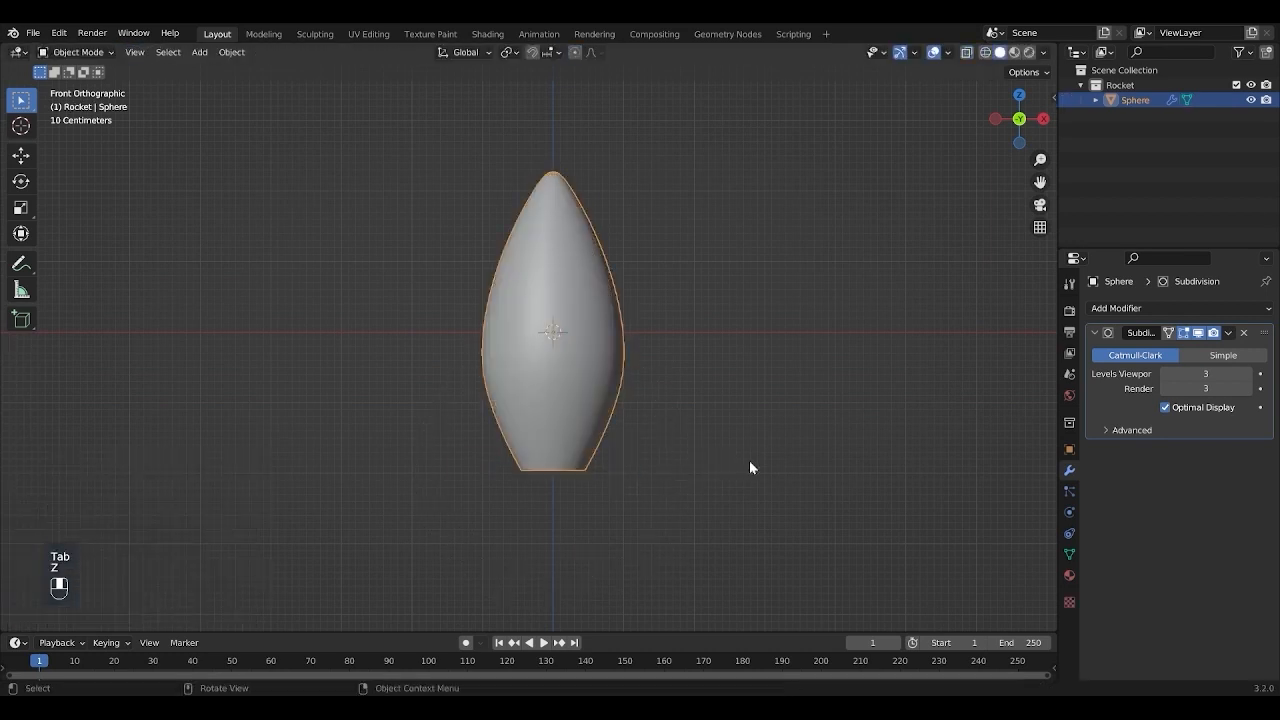
# Step: Extrude the bottom edge loop downward by about 0.066 m to form a thin rim
pyautogui.press('Tab')
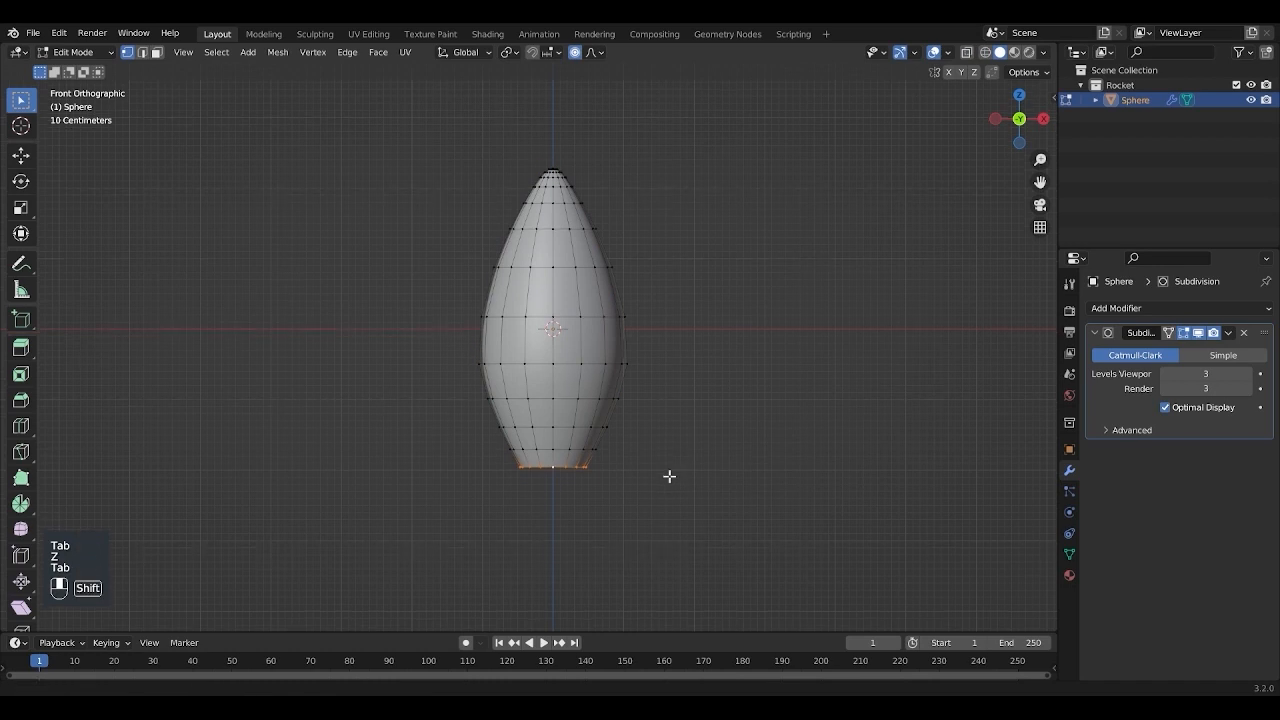
pyautogui.scroll(3, 680, 470)
pyautogui.keyDown('shift'); pyautogui.moveTo(695, 463); pyautogui.dragTo(643, 394, button='middle'); pyautogui.keyUp('shift')
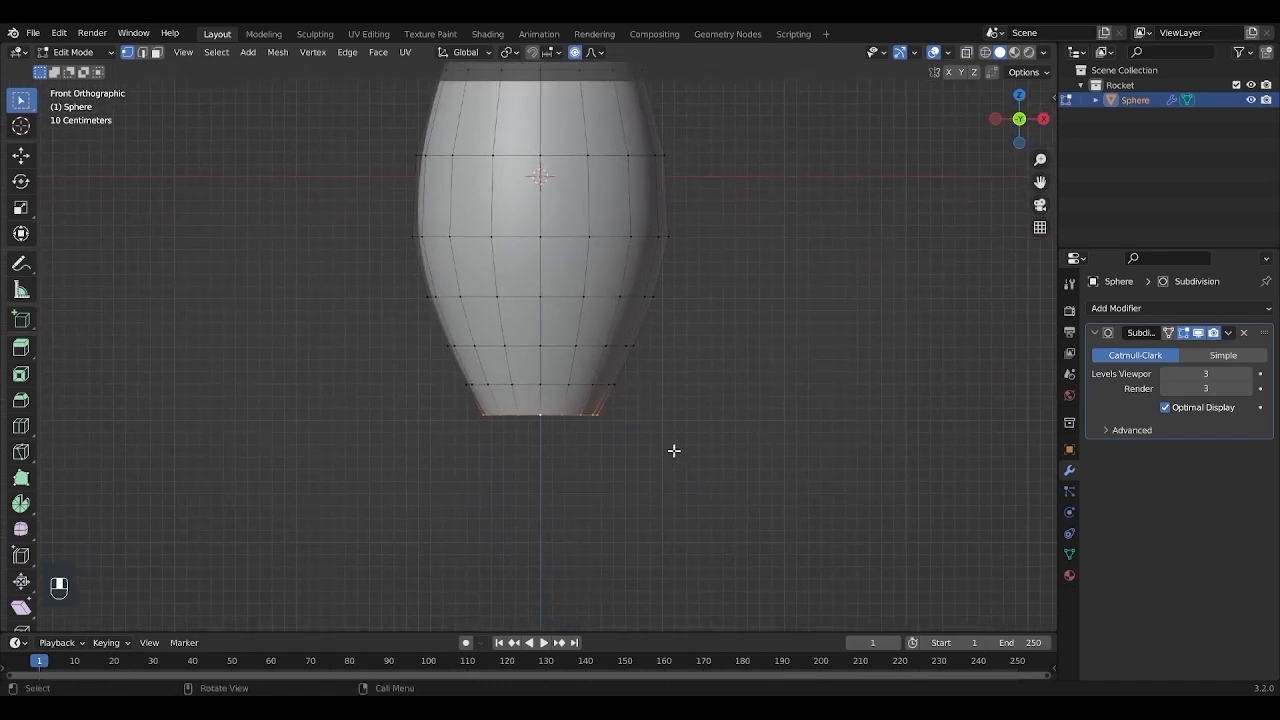
pyautogui.scroll(1, 674, 451)
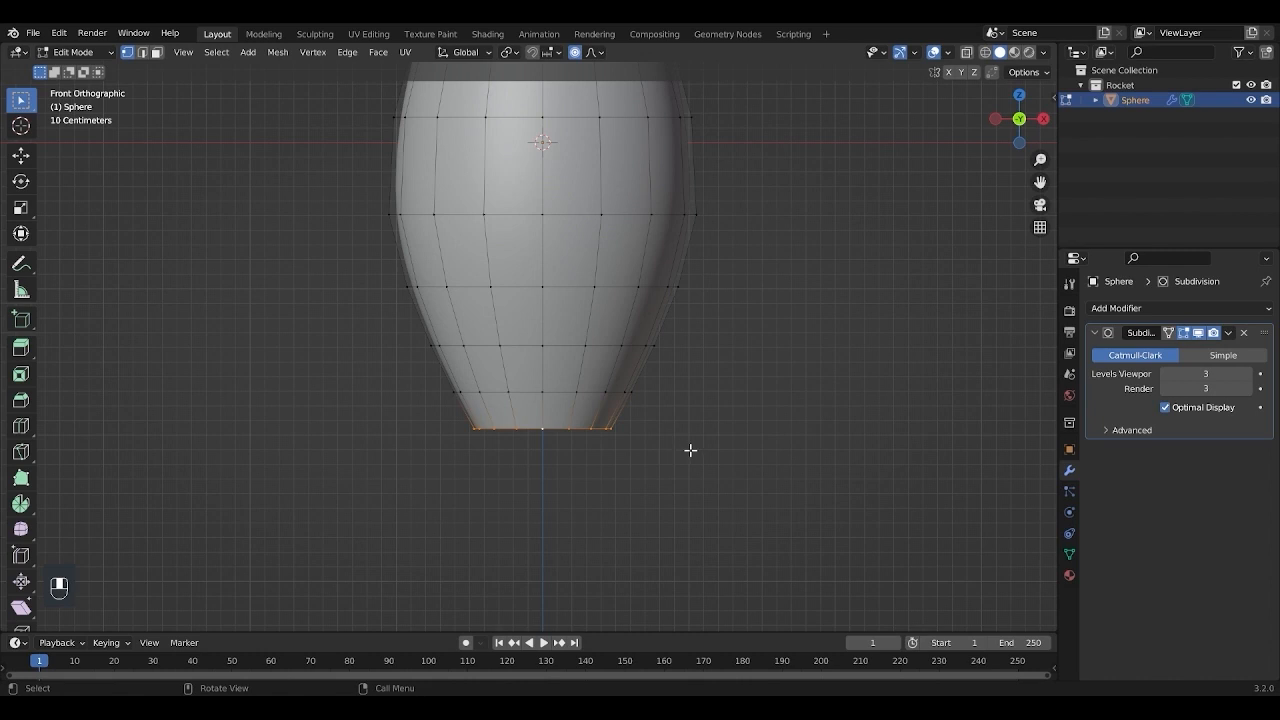
pyautogui.press('e')
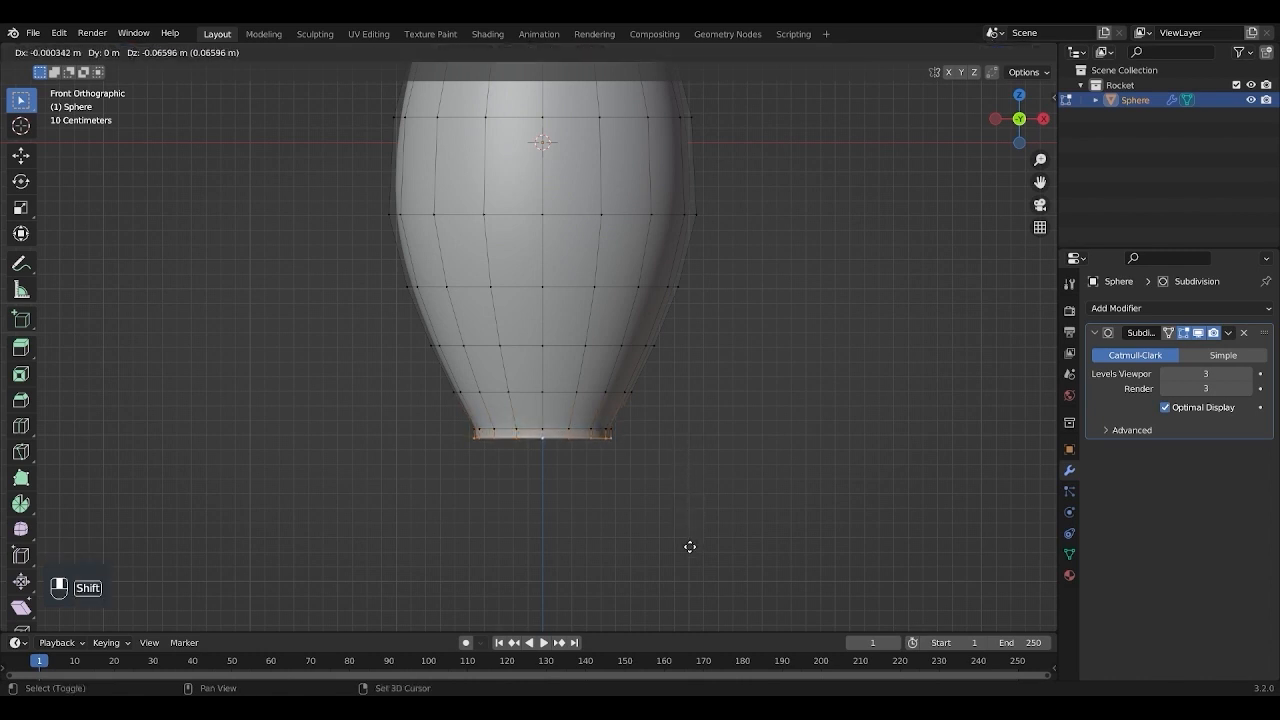
pyautogui.click(690, 547)
# Step: Add one loop cut around the thin rim and scale it inward to about 0.84 without proportional editing, forming a groove
pyautogui.scroll(1, 689, 546)
pyautogui.hotkey('ctrl', 'r')
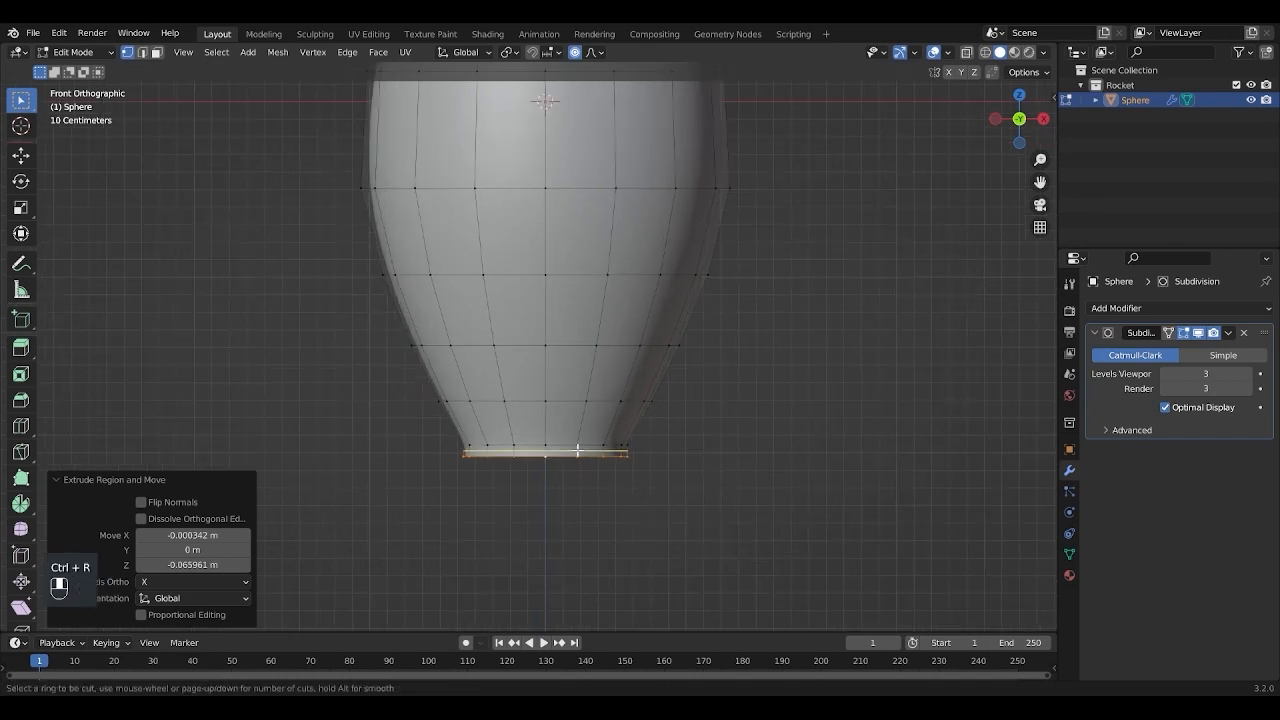
pyautogui.click(578, 450)
pyautogui.click(578, 447)
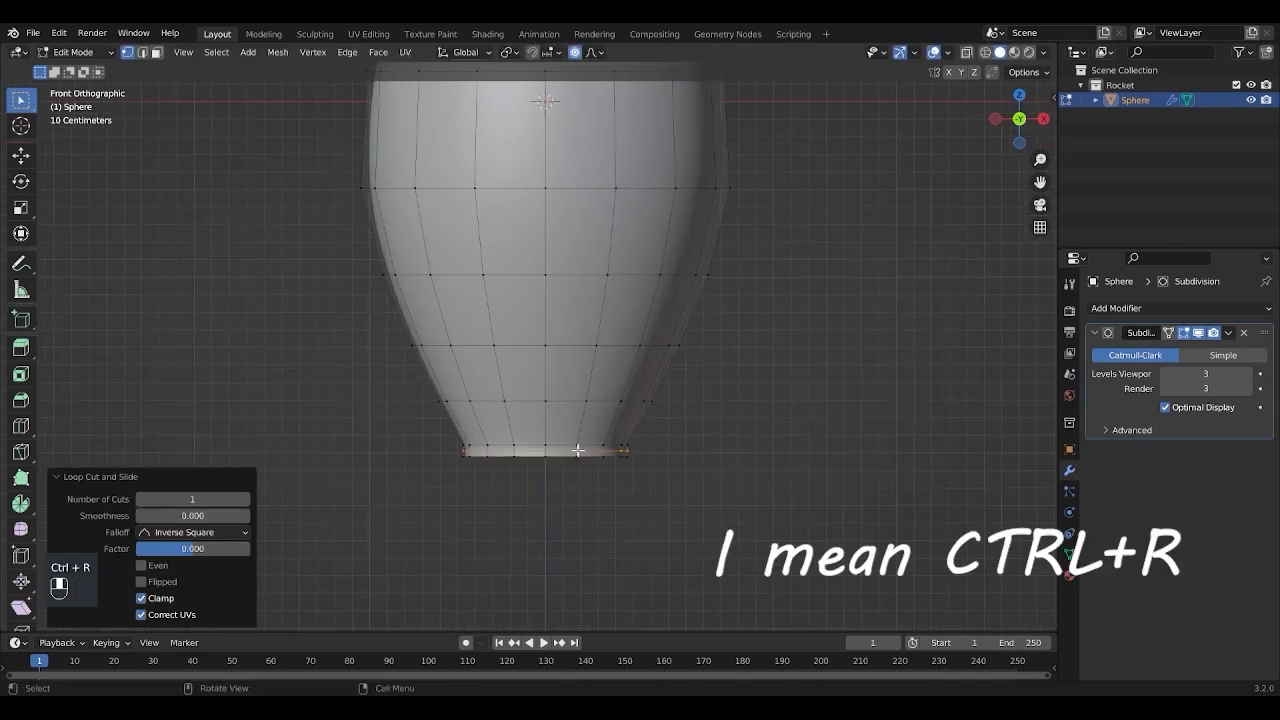
pyautogui.press('s')
pyautogui.rightClick(745, 424)
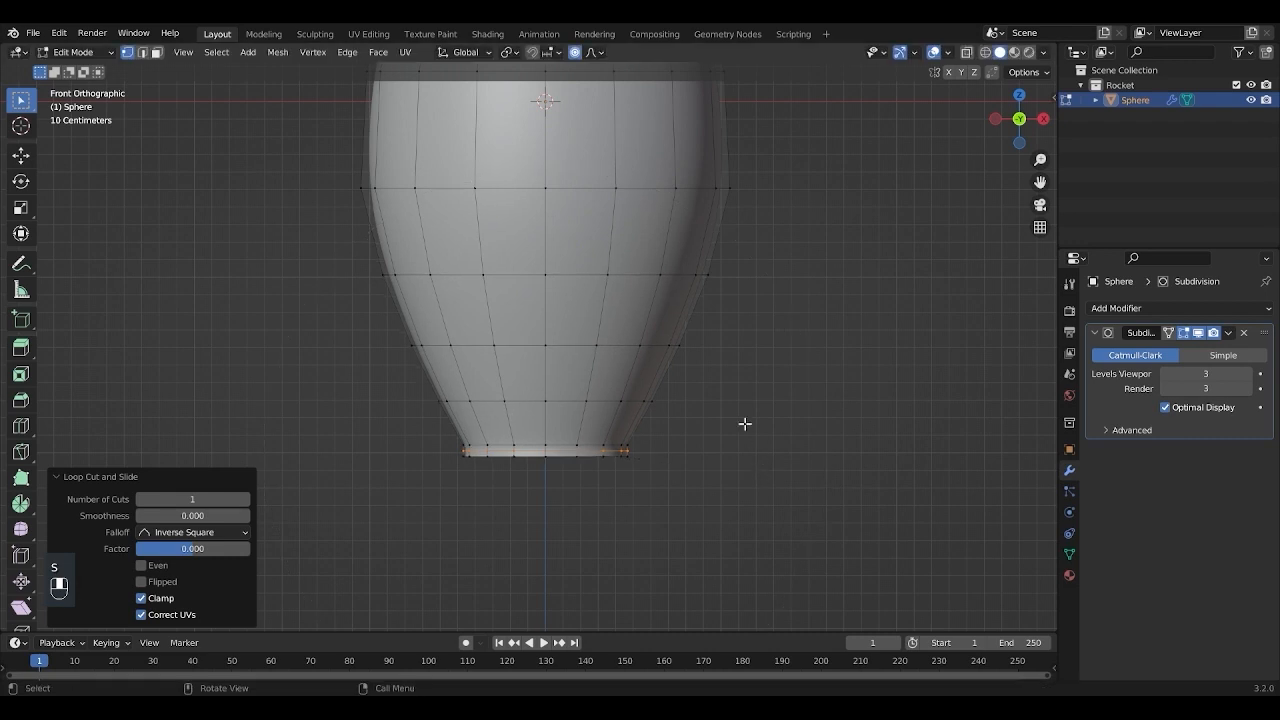
pyautogui.press('s')
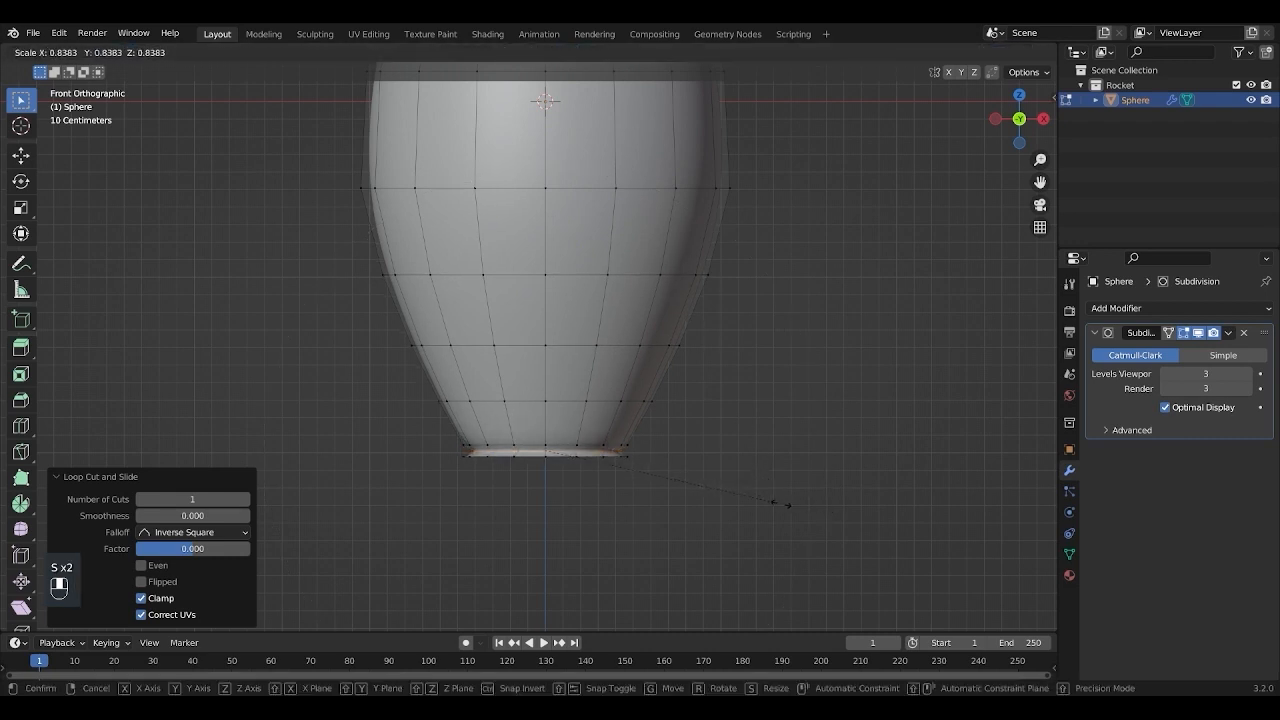
pyautogui.click(780, 503)
pyautogui.press('Tab')
pyautogui.press('Tab')
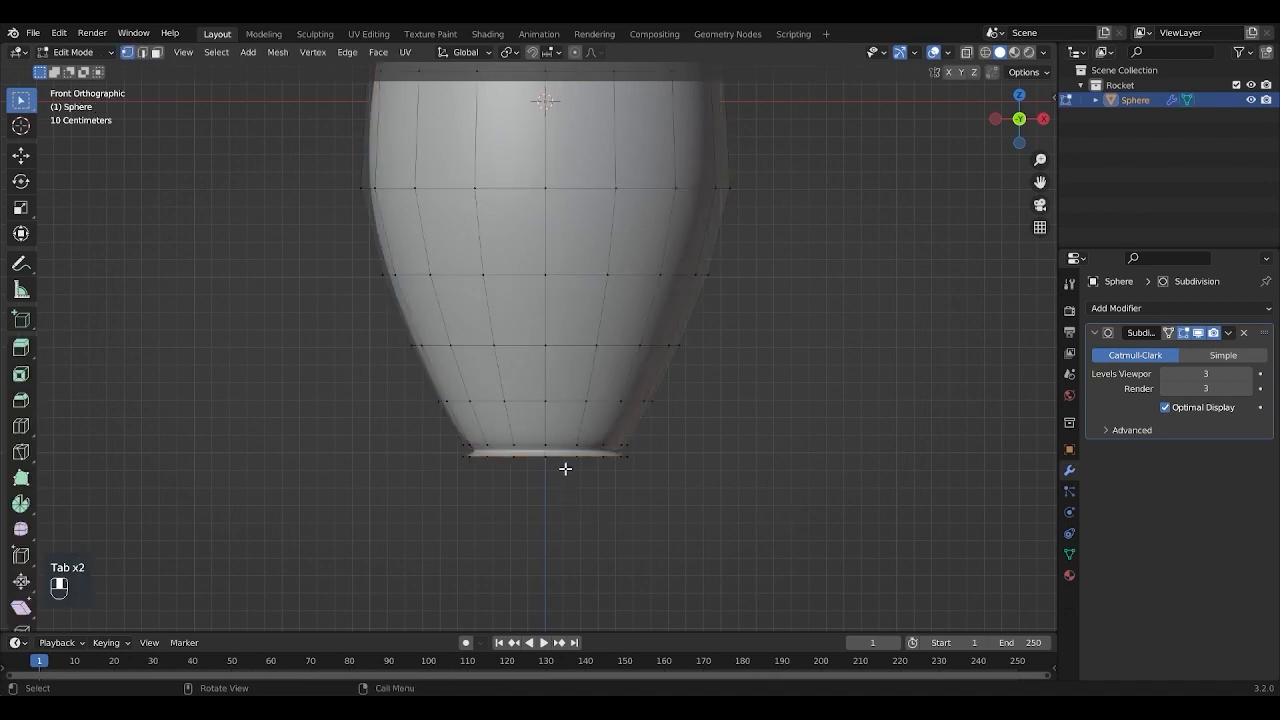
# Step: Extrude the bottom edge loop about 0.98 m downward and scale it by about 2.07 to form a flared nozzle
pyautogui.scroll(-2, 577, 486)
pyautogui.keyDown('alt'); pyautogui.click(548, 427); pyautogui.keyUp('alt')
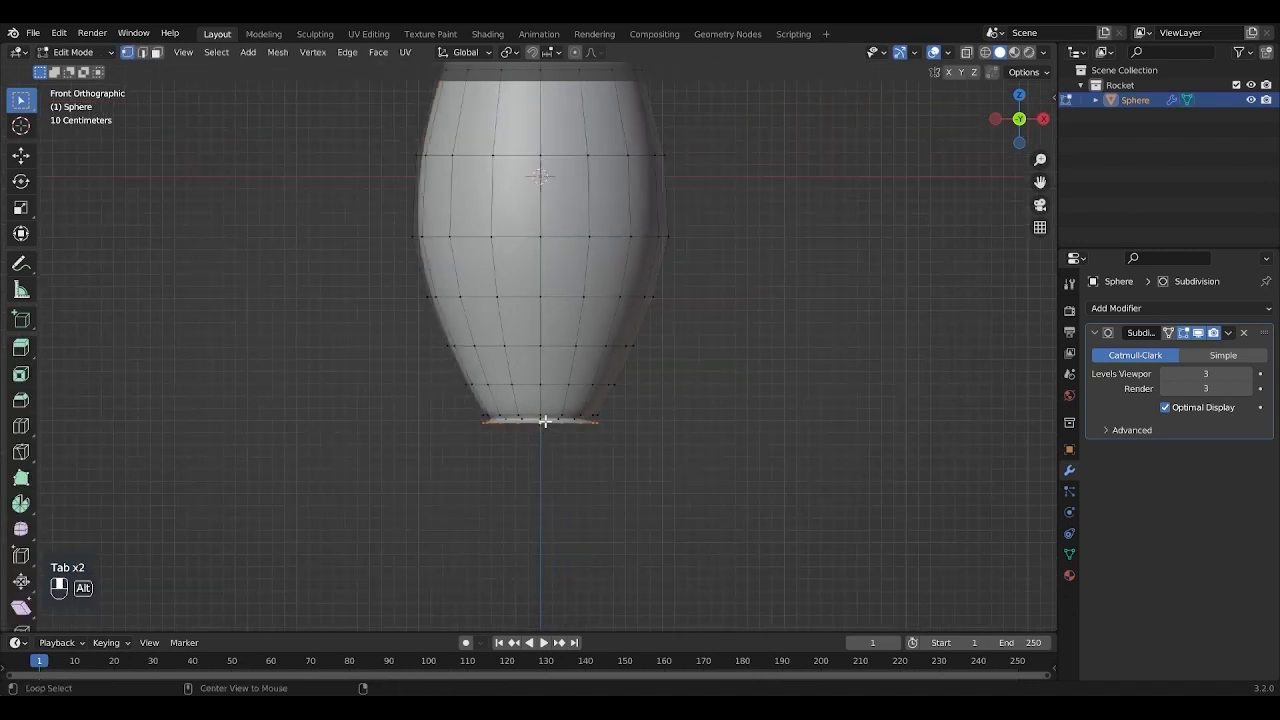
pyautogui.press('z')
pyautogui.click(499, 471)
pyautogui.scroll(-1, 706, 506)
pyautogui.press('e')
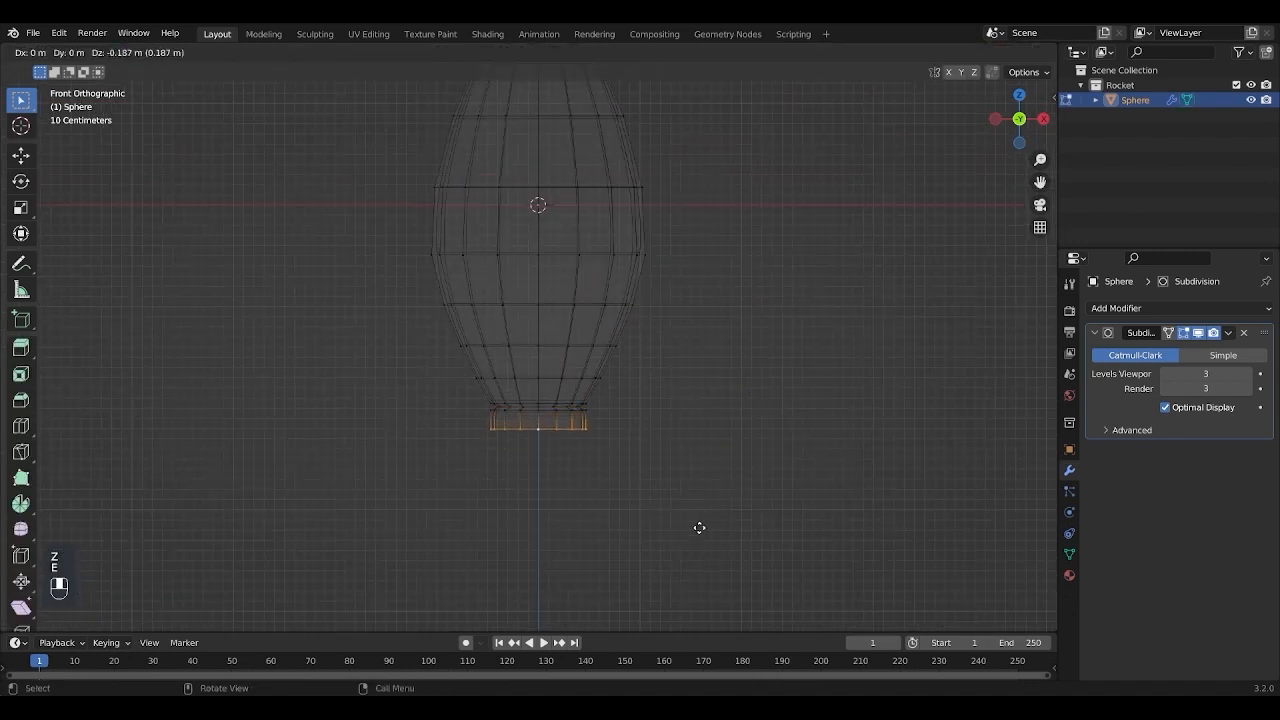
pyautogui.click(697, 604)
pyautogui.press('s')
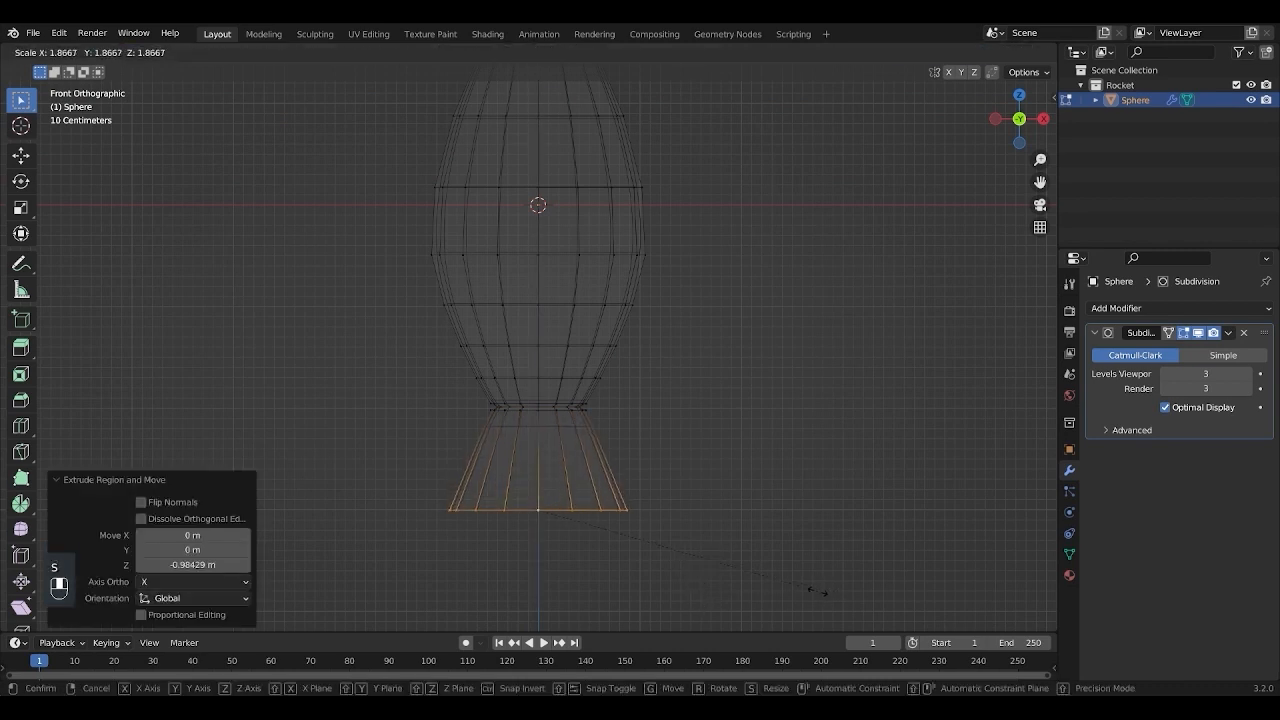
pyautogui.click(840, 596)
pyautogui.press('z')
pyautogui.click(809, 555)
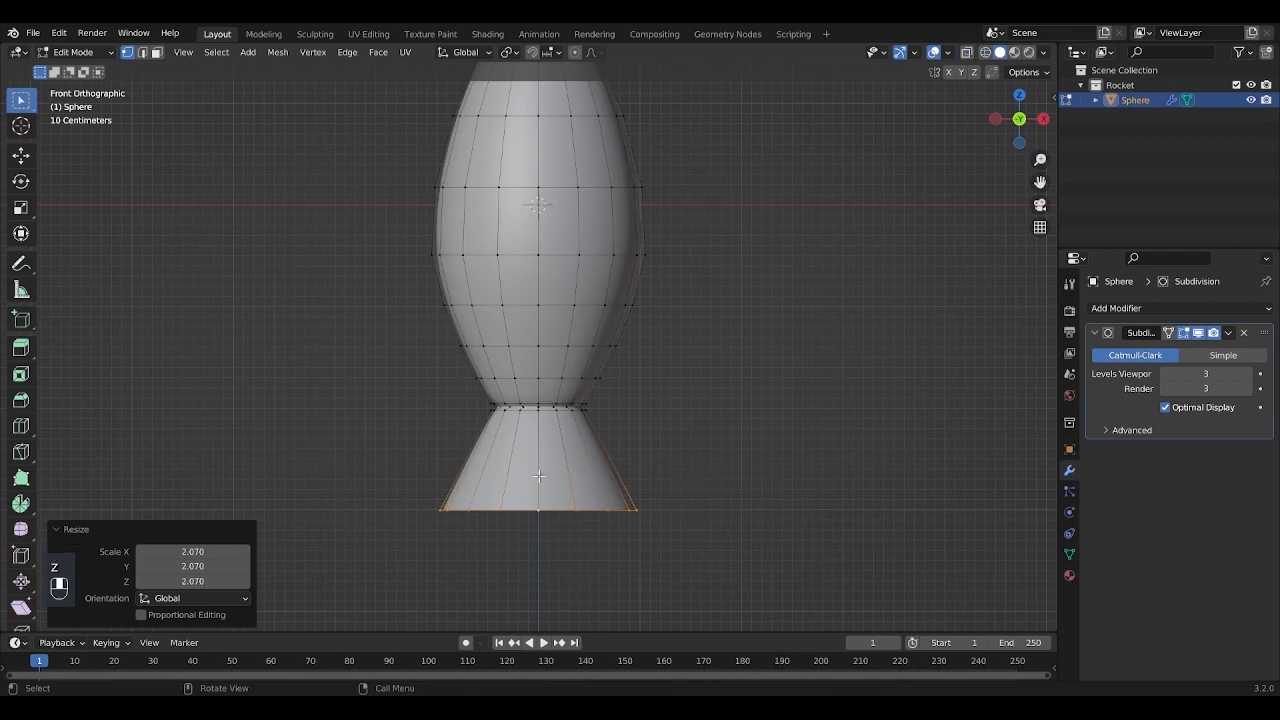
# Step: Add three evenly spaced horizontal loop cuts to the flared nozzle
pyautogui.press('Tab')
pyautogui.scroll(-3, 580, 496)
pyautogui.press('Tab')
pyautogui.scroll(3, 600, 500)
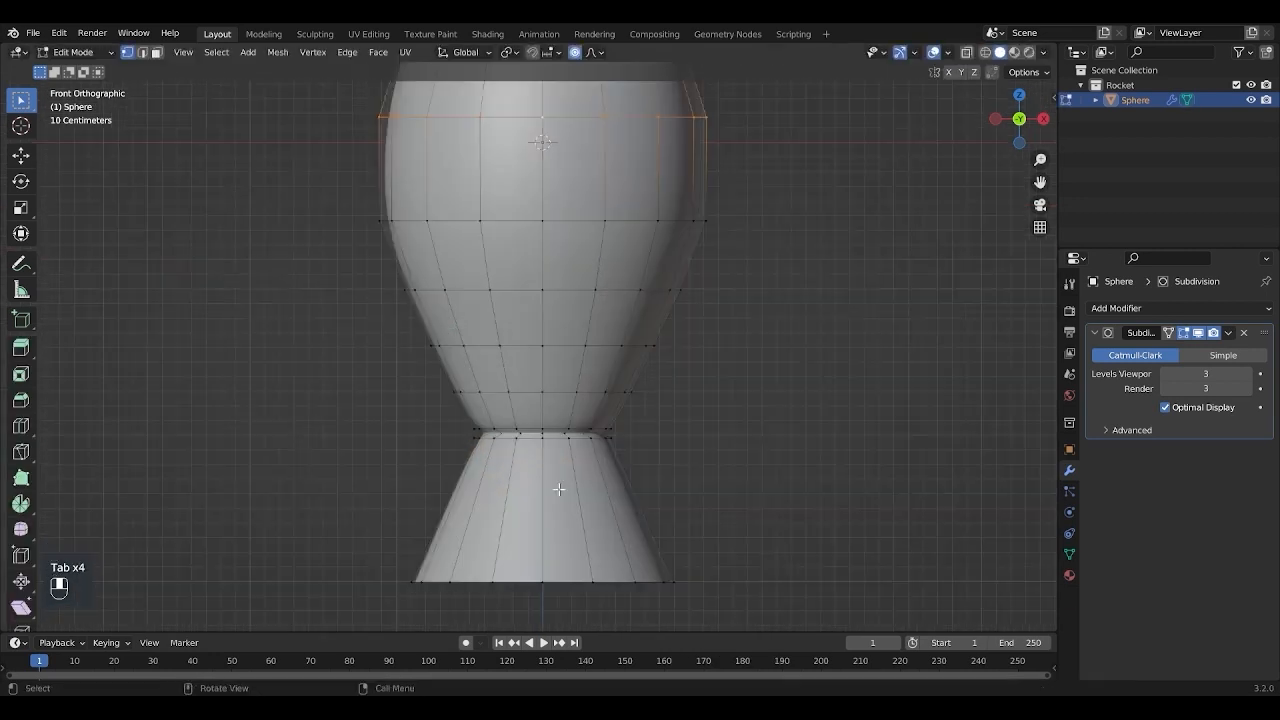
pyautogui.hotkey('ctrl', 'r')
pyautogui.scroll(2, 553, 489)
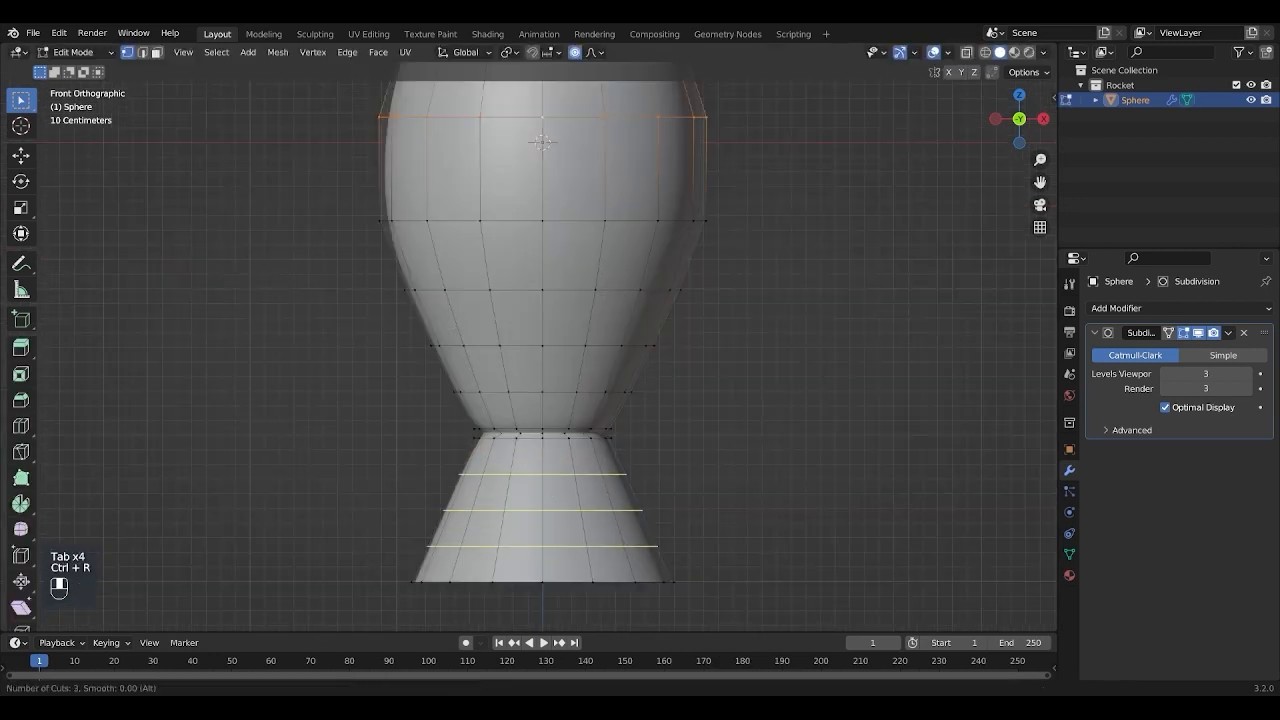
pyautogui.click(553, 489)
pyautogui.rightClick(554, 491)
pyautogui.keyDown('shift'); pyautogui.moveTo(600, 534); pyautogui.dragTo(591, 471, button='middle'); pyautogui.keyUp('shift')
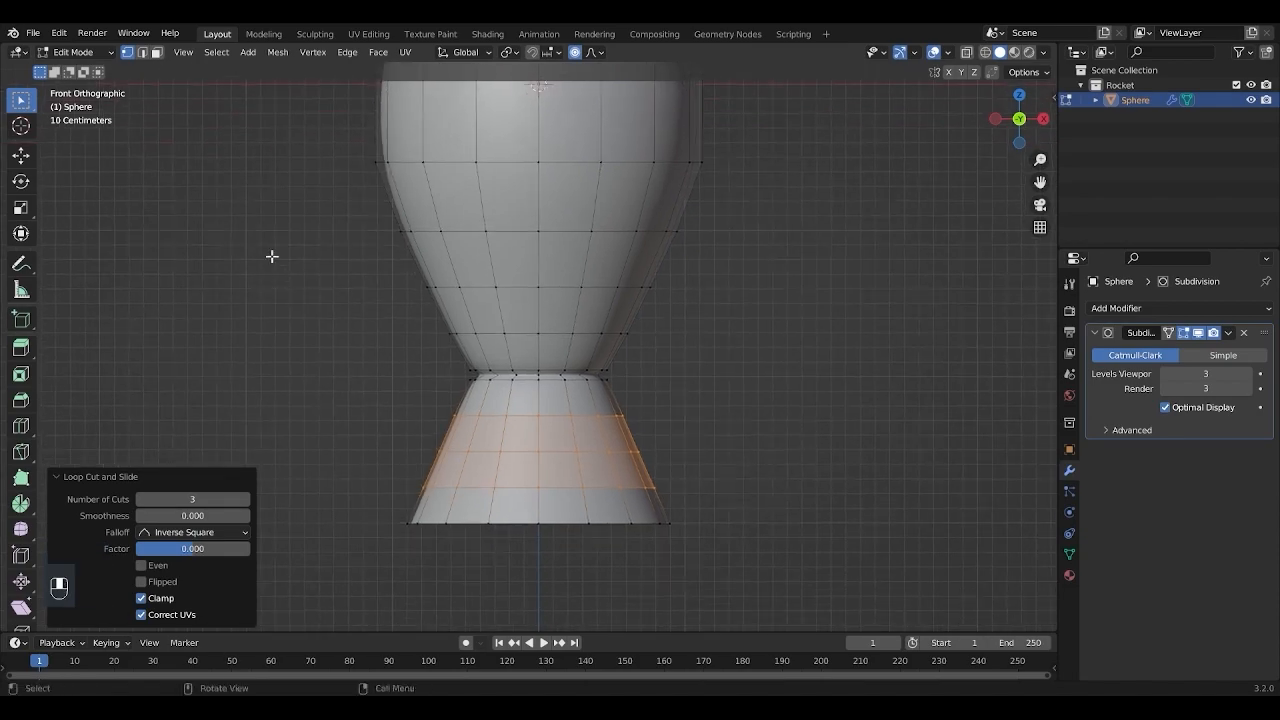
# Step: Bevel the nozzle's three new edge loops with 2 segments and a width of about 0.015 m
pyautogui.click(142, 52)
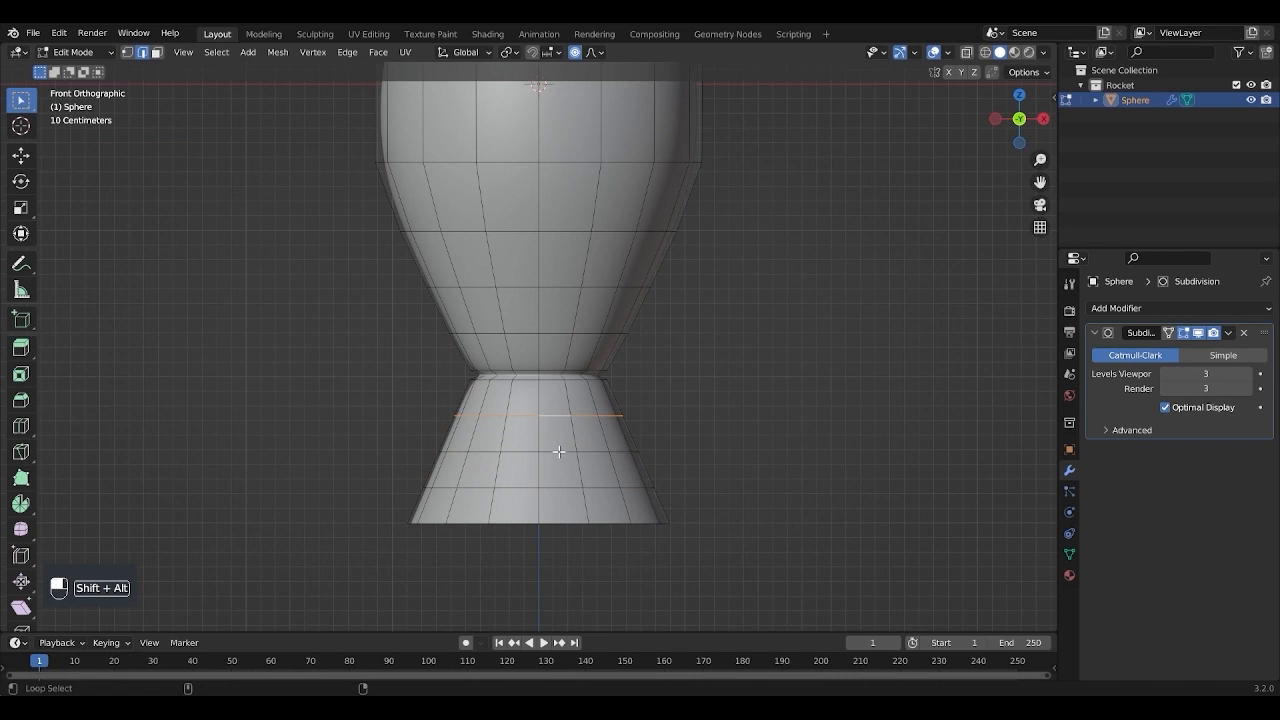
pyautogui.keyDown('alt'); pyautogui.keyDown('shift'); pyautogui.click(558, 451); pyautogui.keyUp('shift'); pyautogui.keyUp('alt')
pyautogui.keyDown('alt'); pyautogui.keyDown('shift'); pyautogui.click(563, 487); pyautogui.keyUp('shift'); pyautogui.keyUp('alt')
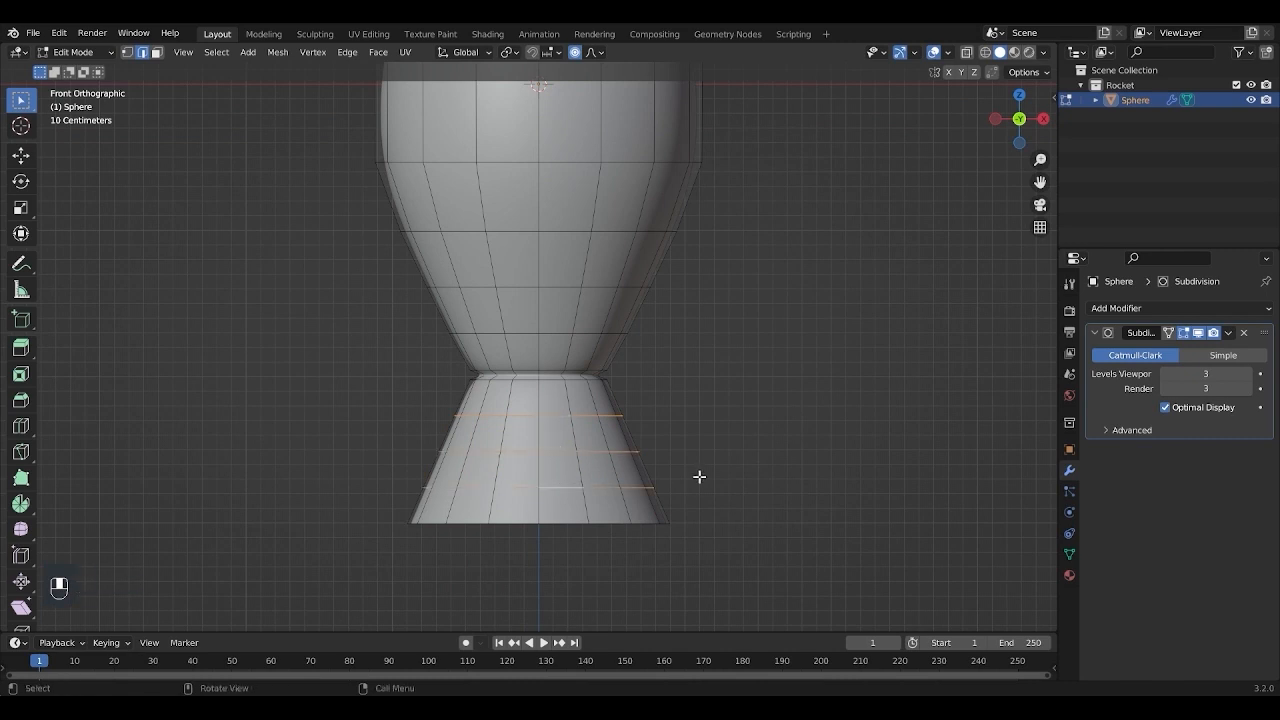
pyautogui.hotkey('ctrl', 'b')
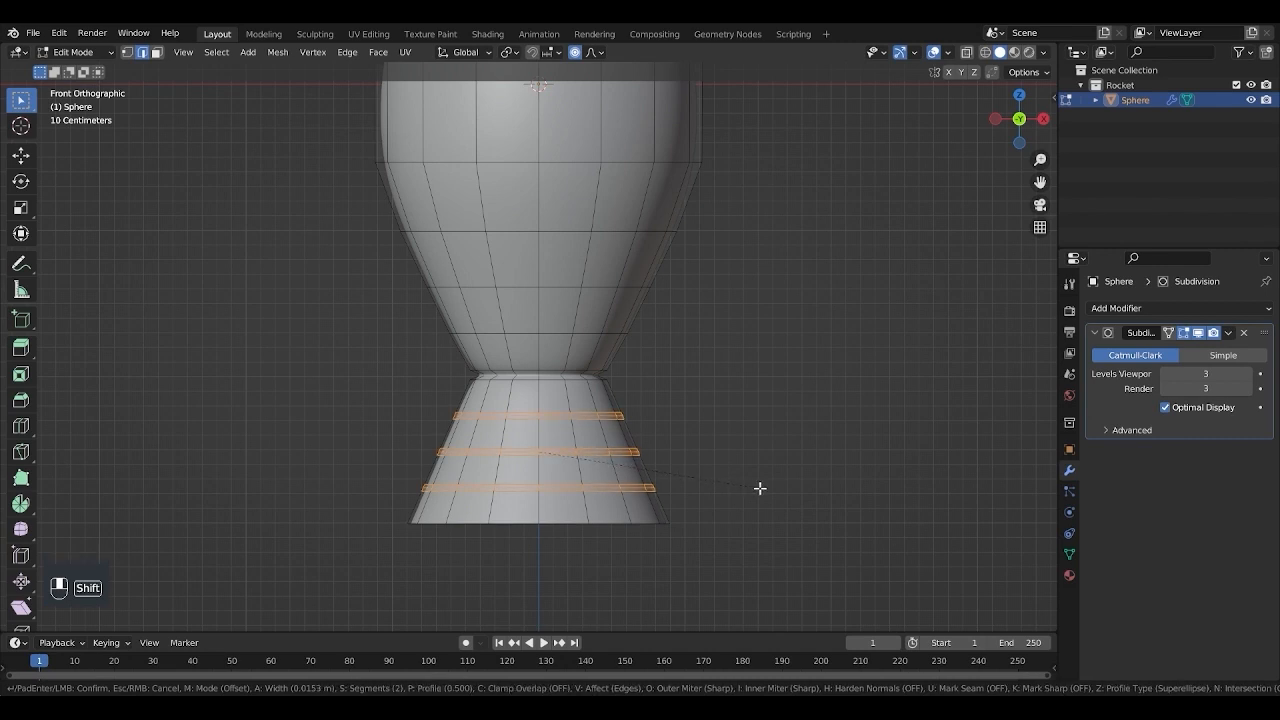
# Step: Select the middle edge loops of the nozzle's three bevelled bands and scale them inward to about 0.90 to form grooves
pyautogui.click(760, 488)
pyautogui.keyDown('alt'); pyautogui.click(580, 417); pyautogui.keyUp('alt')
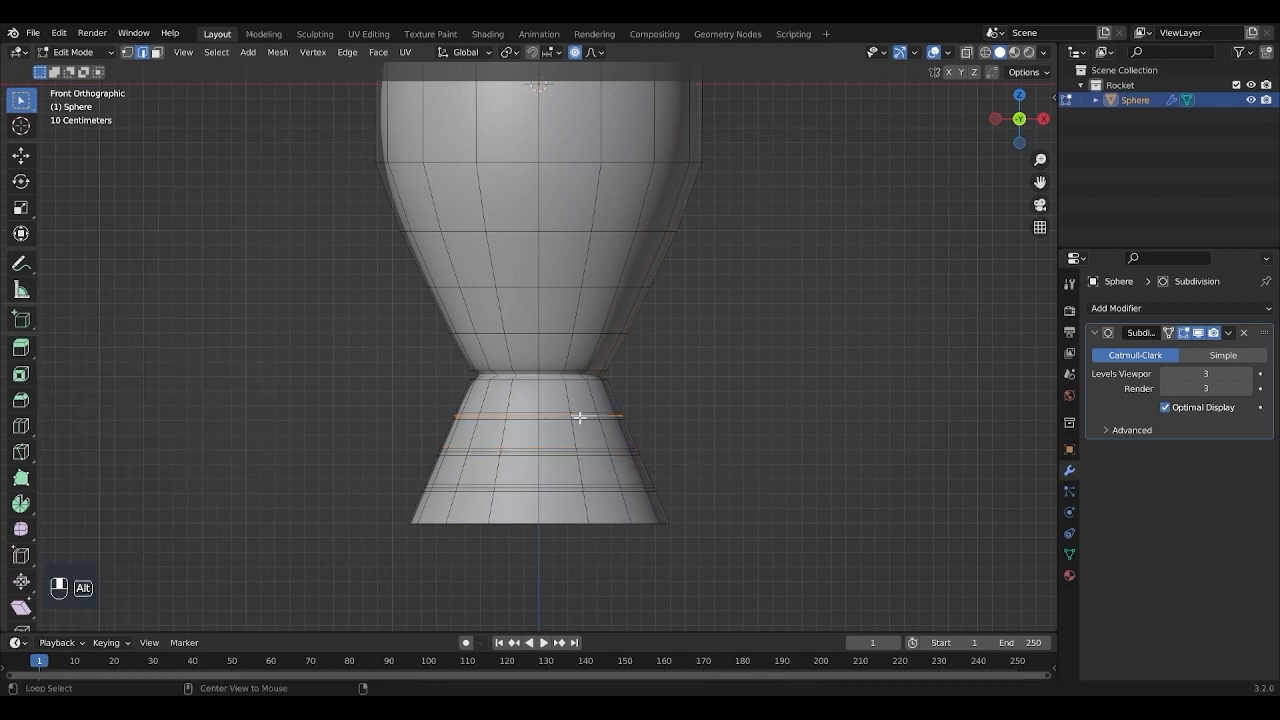
pyautogui.keyDown('alt'); pyautogui.keyDown('shift'); pyautogui.click(595, 453); pyautogui.keyUp('shift'); pyautogui.keyUp('alt')
pyautogui.keyDown('alt'); pyautogui.keyDown('shift'); pyautogui.click(593, 452); pyautogui.keyUp('shift'); pyautogui.keyUp('alt')
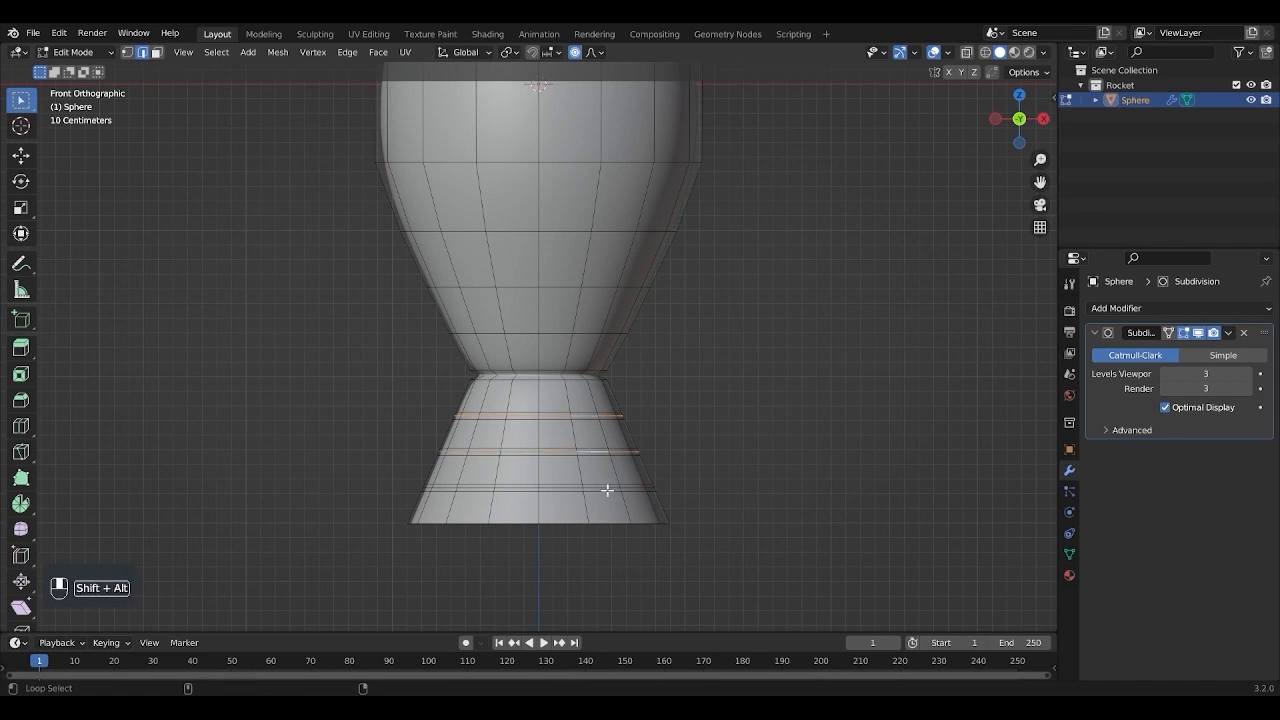
pyautogui.keyDown('alt'); pyautogui.keyDown('shift'); pyautogui.click(603, 489); pyautogui.keyUp('shift'); pyautogui.keyUp('alt')
pyautogui.hotkey('ctrl', 'z')
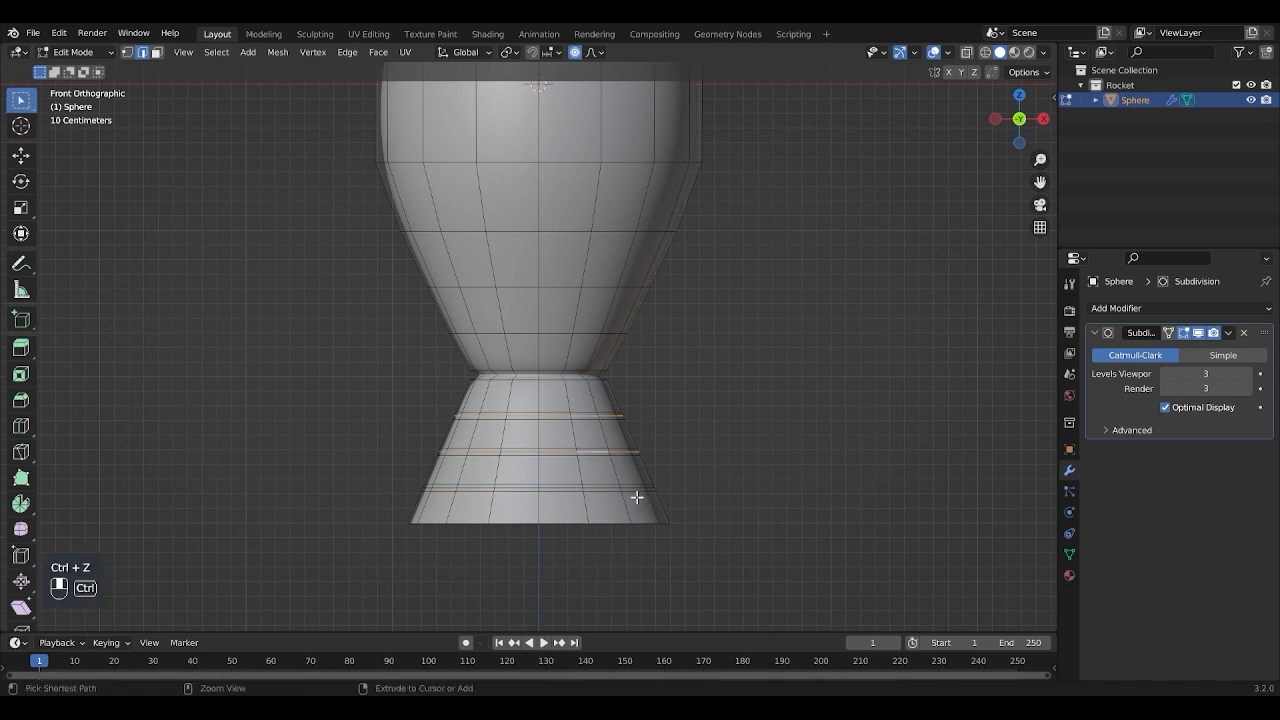
pyautogui.keyDown('alt'); pyautogui.keyDown('shift'); pyautogui.click(607, 487); pyautogui.keyUp('shift'); pyautogui.keyUp('alt')
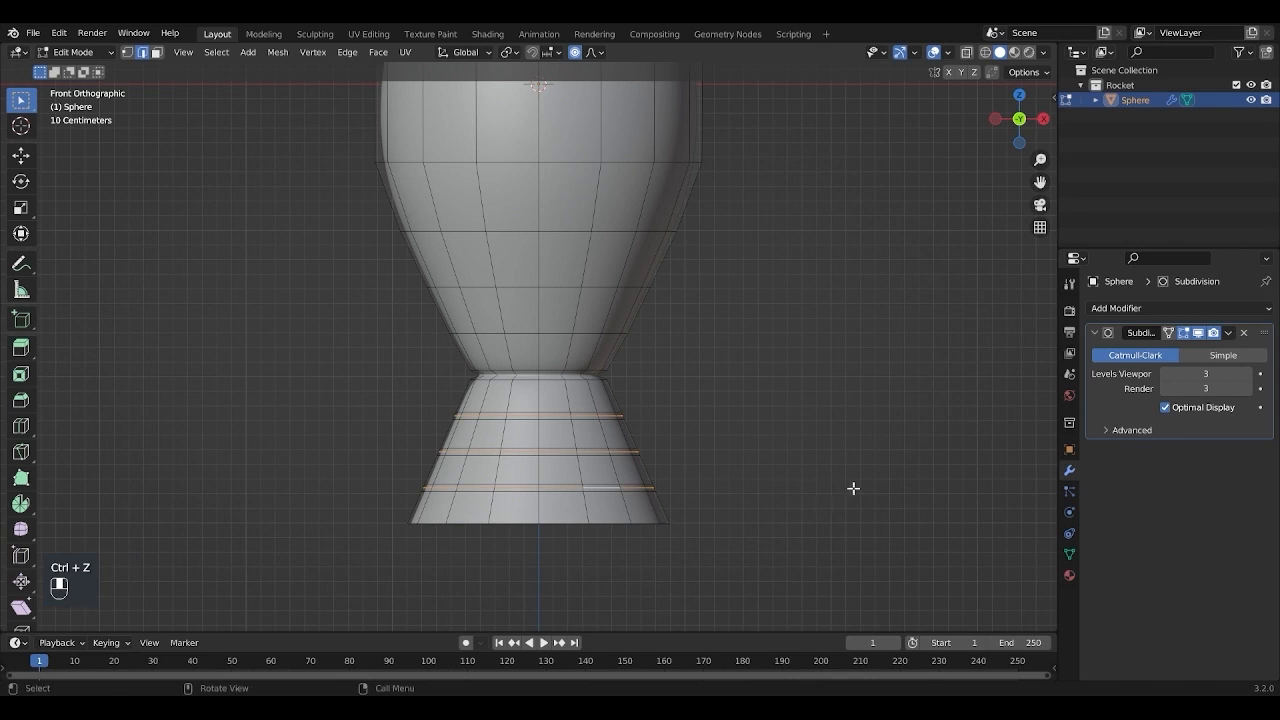
pyautogui.press('s')
pyautogui.rightClick(835, 488)
pyautogui.press('s')
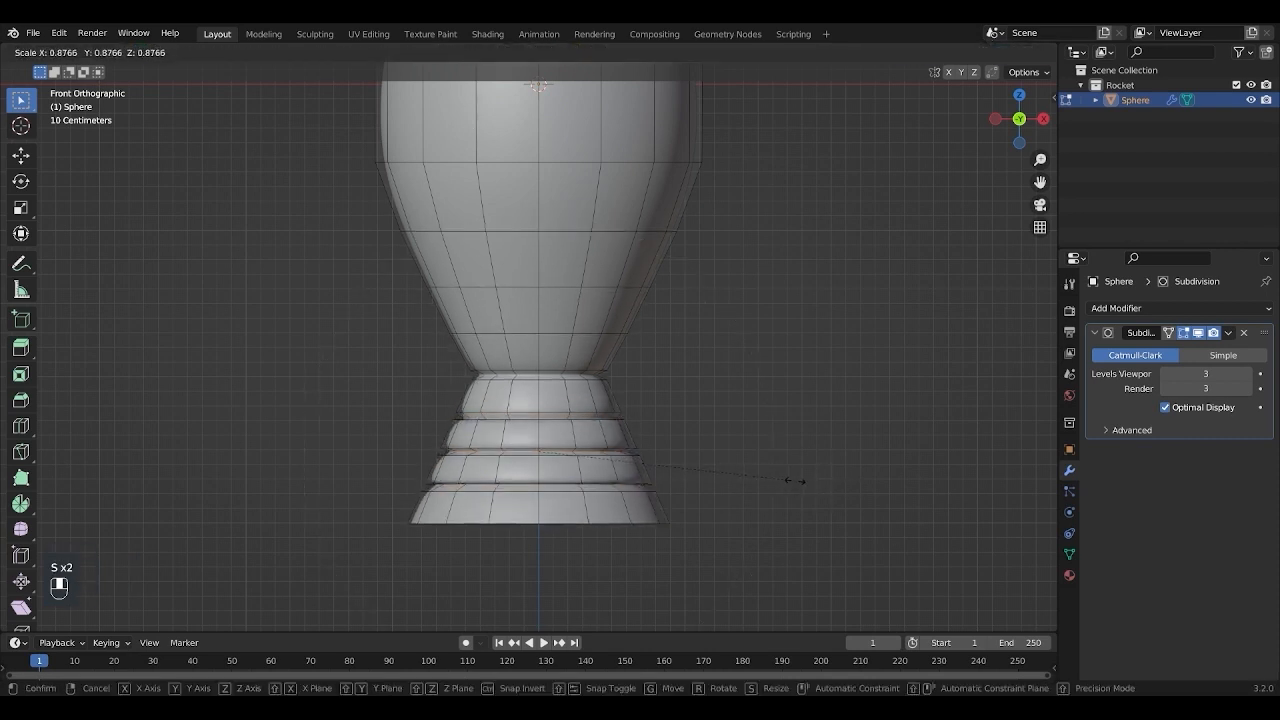
pyautogui.press('shift')
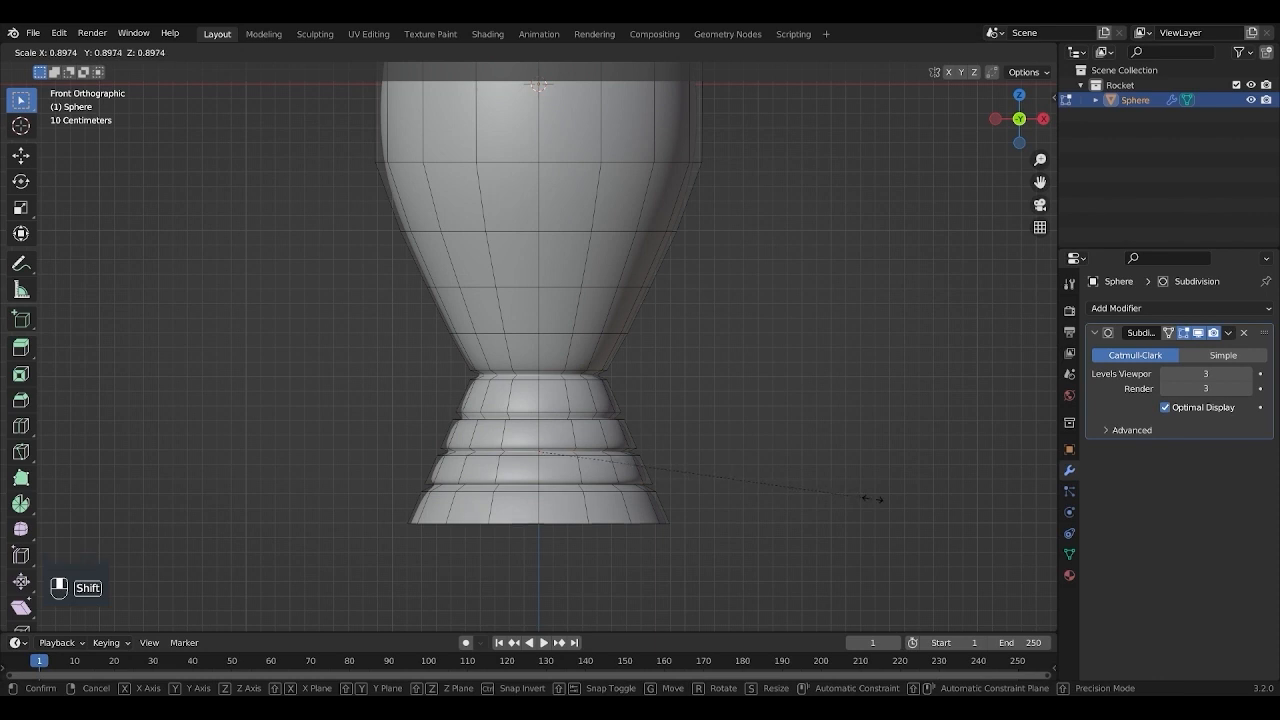
pyautogui.click(724, 500)
pyautogui.press('Tab')
# Step: Add a supporting loop cut near the lower edges of the nozzle's top and second bands, at factors of about -0.87 and -0.83
pyautogui.scroll(4, 661, 523)
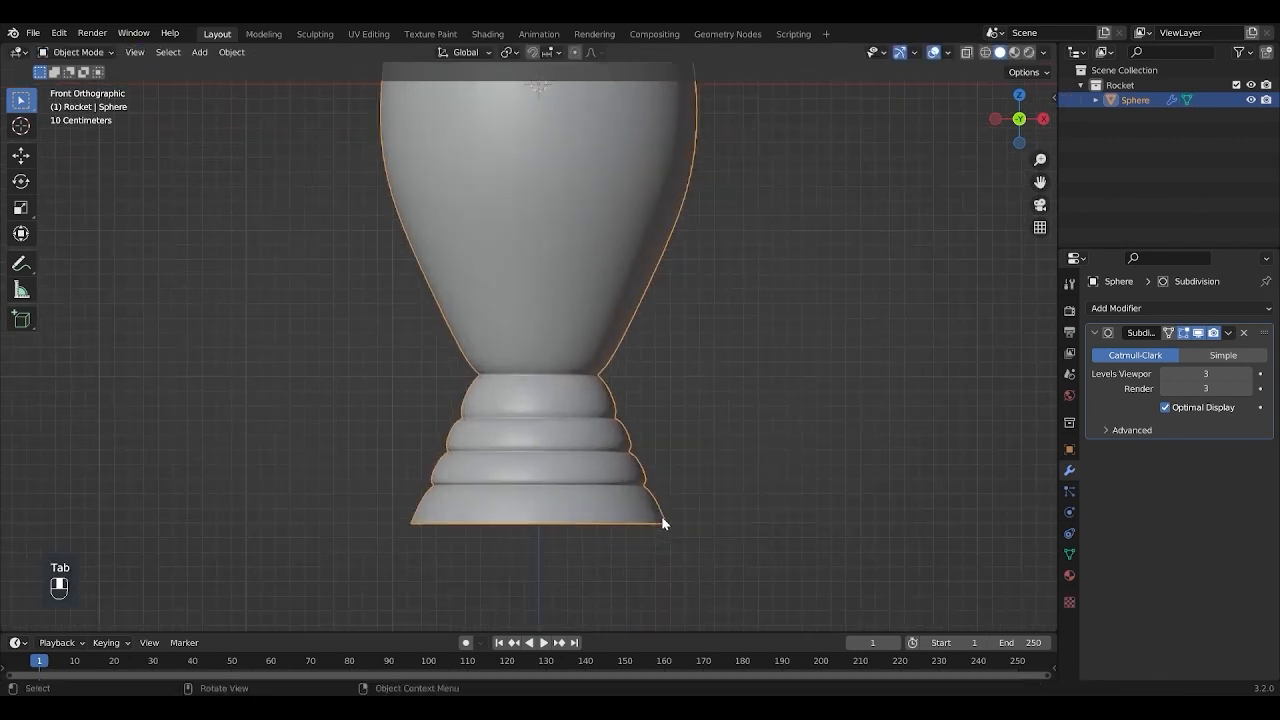
pyautogui.keyDown('shift'); pyautogui.moveTo(661, 516); pyautogui.dragTo(648, 385, button='middle'); pyautogui.keyUp('shift')
pyautogui.scroll(2, 648, 385)
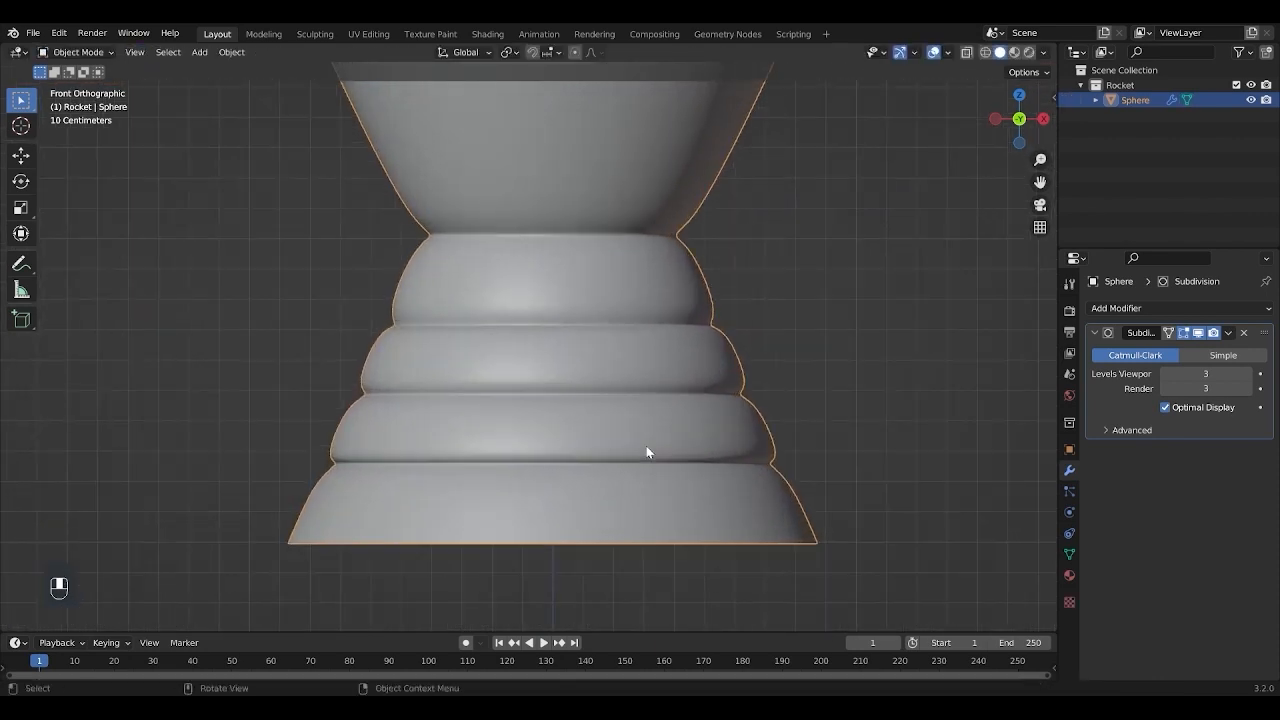
pyautogui.press('Tab')
pyautogui.hotkey('ctrl', 'r')
pyautogui.click(596, 269)
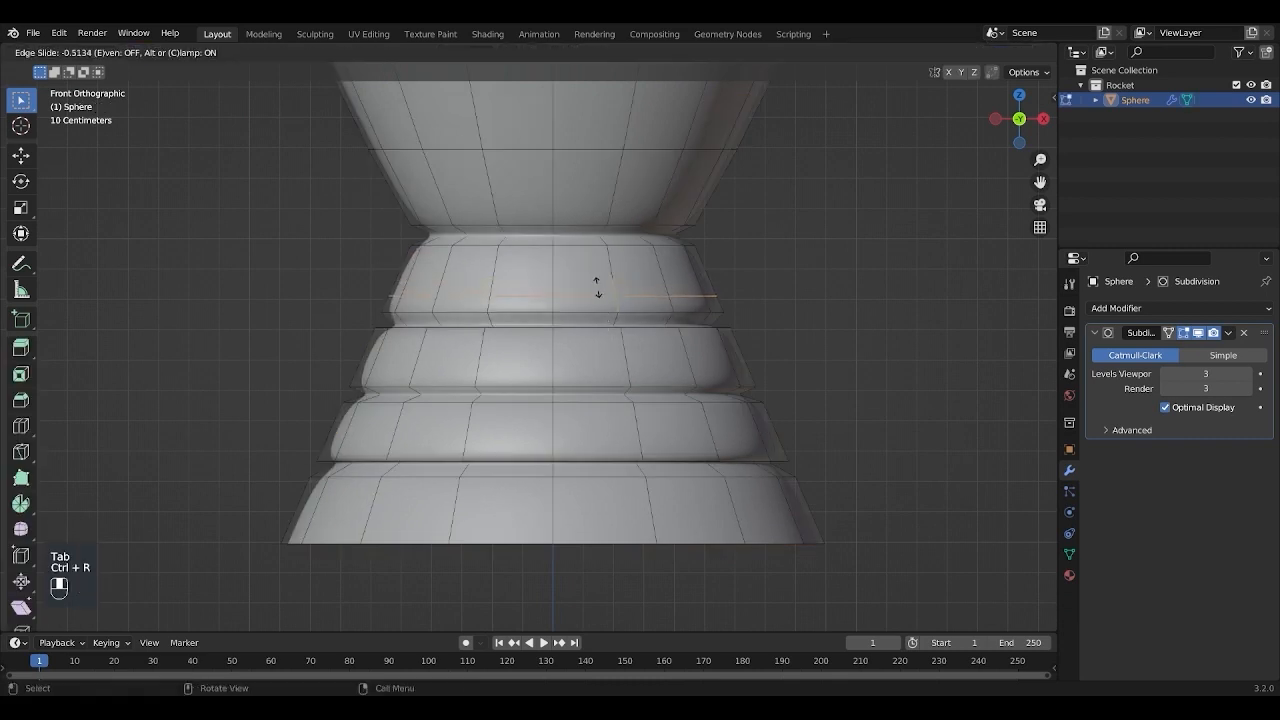
pyautogui.click(602, 316)
pyautogui.hotkey('ctrl', 'r')
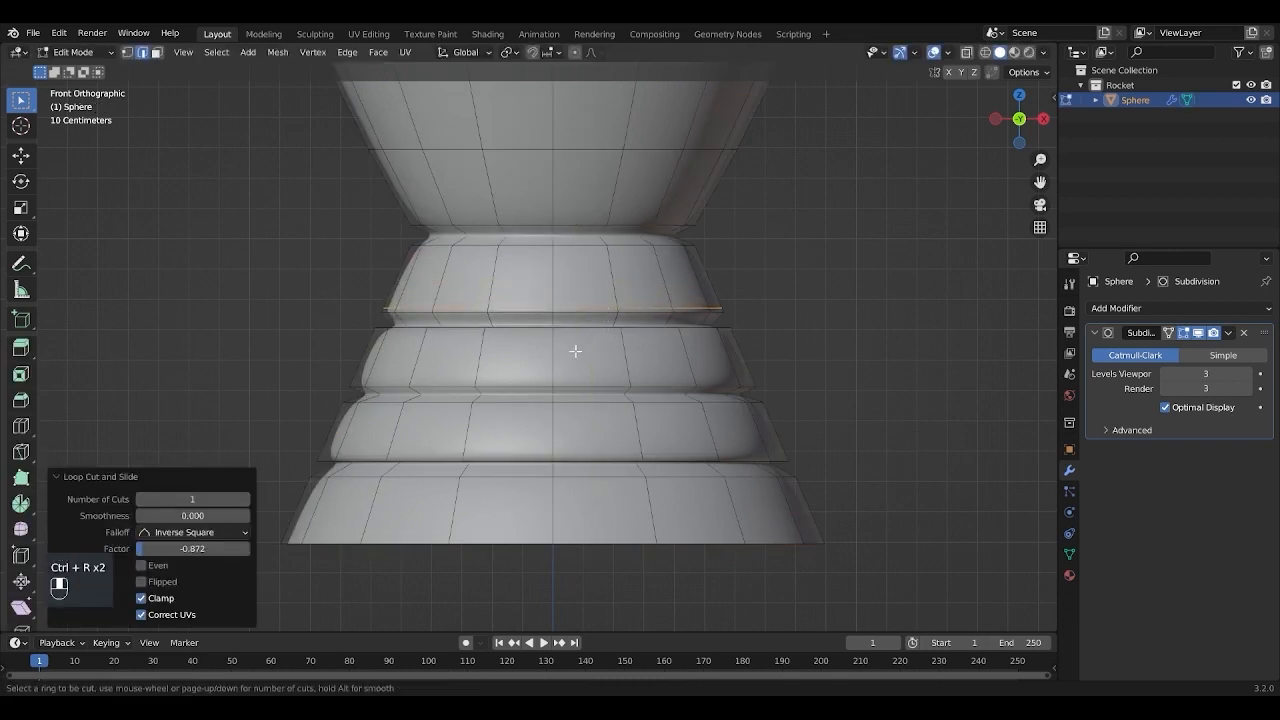
pyautogui.click(558, 364)
pyautogui.click(566, 409)
# Step: Add a loop cut near the lower edge of the nozzle's third band at about -0.72, and one near the bottom band's upper edge
pyautogui.hotkey('ctrl', 'r')
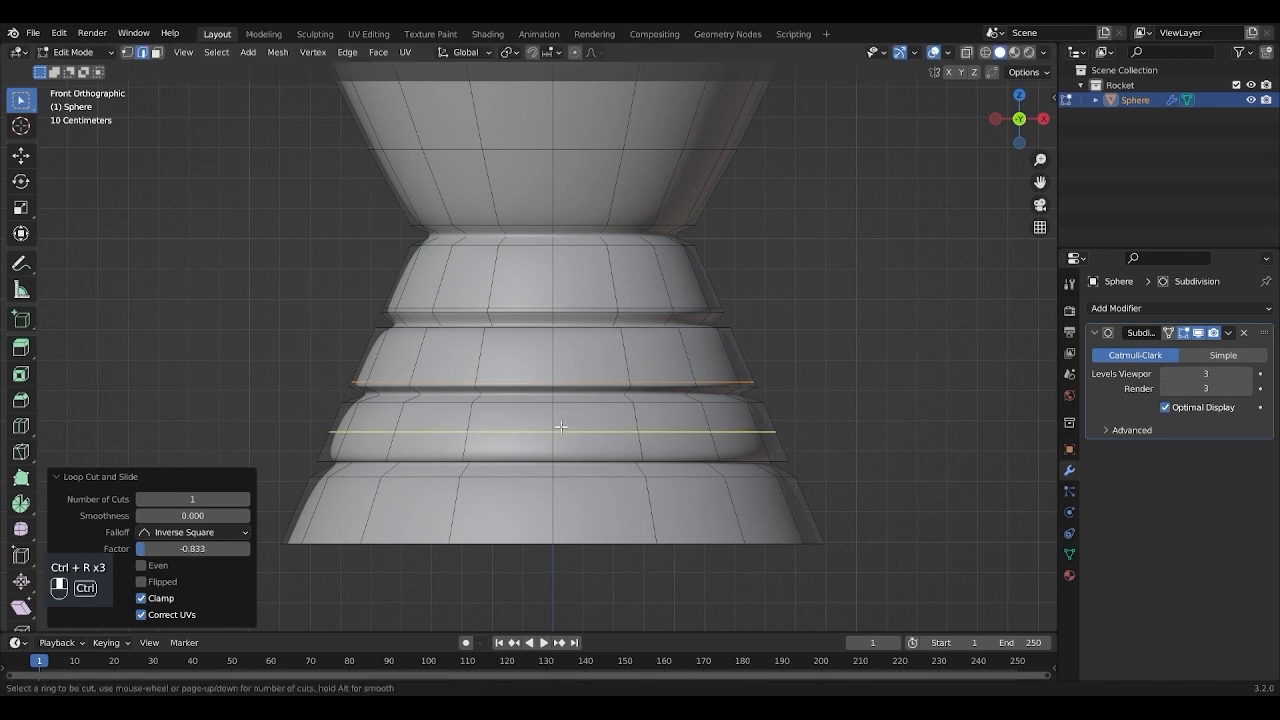
pyautogui.click(560, 428)
pyautogui.click(566, 460)
pyautogui.hotkey('ctrl', 'r')
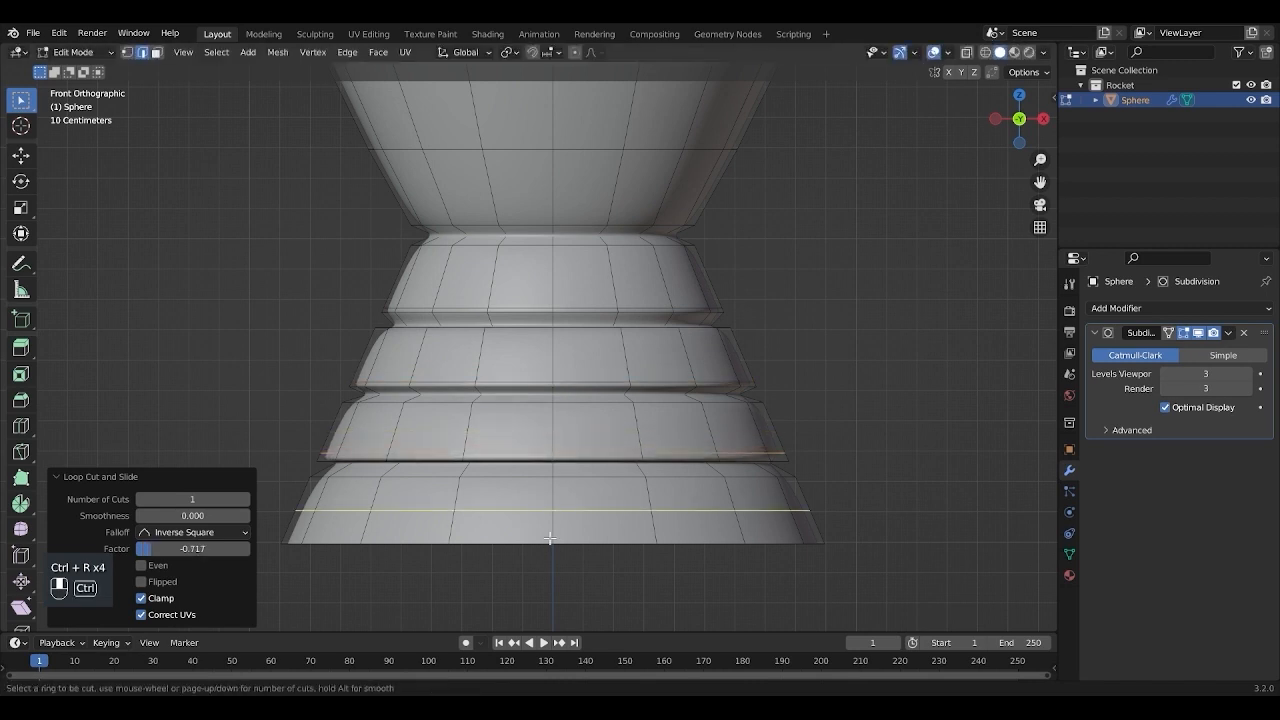
pyautogui.click(550, 532)
pyautogui.click(548, 507)
pyautogui.press('Tab')
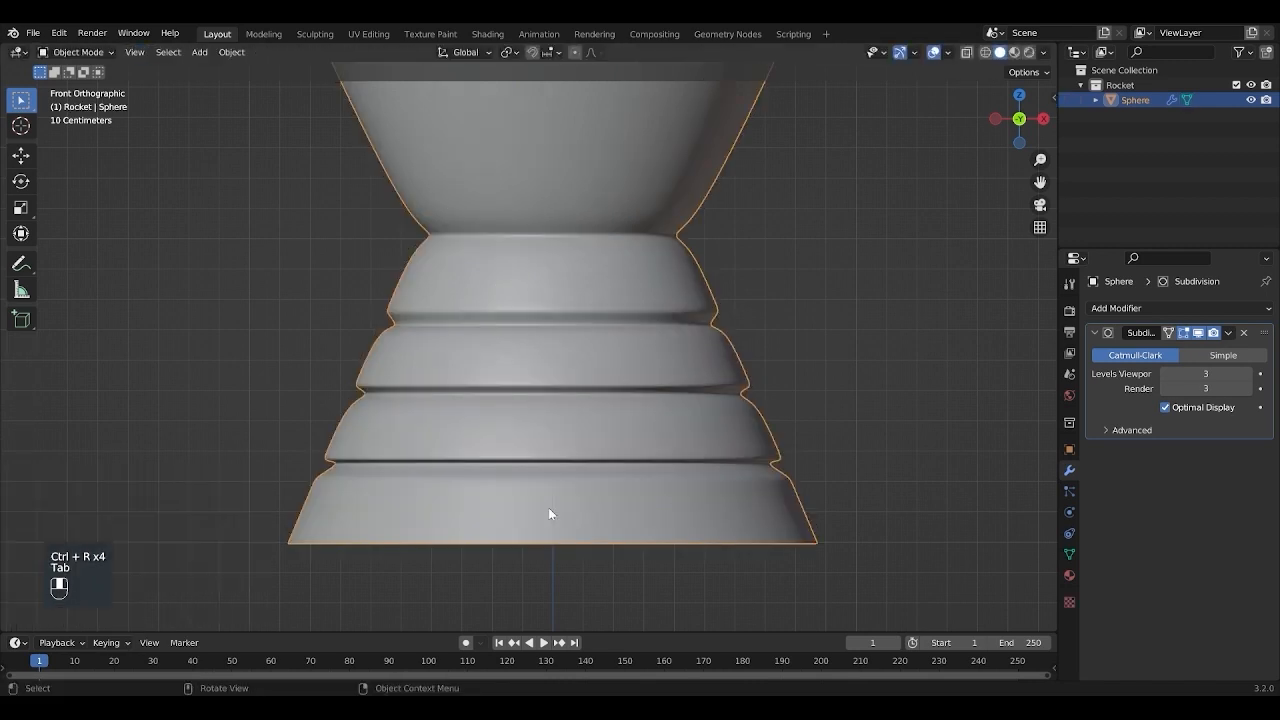
# Step: Add a supporting loop cut near the upper edges of the nozzle's second and third bands, at factors of 0.8 and about 0.73
pyautogui.press('Tab')
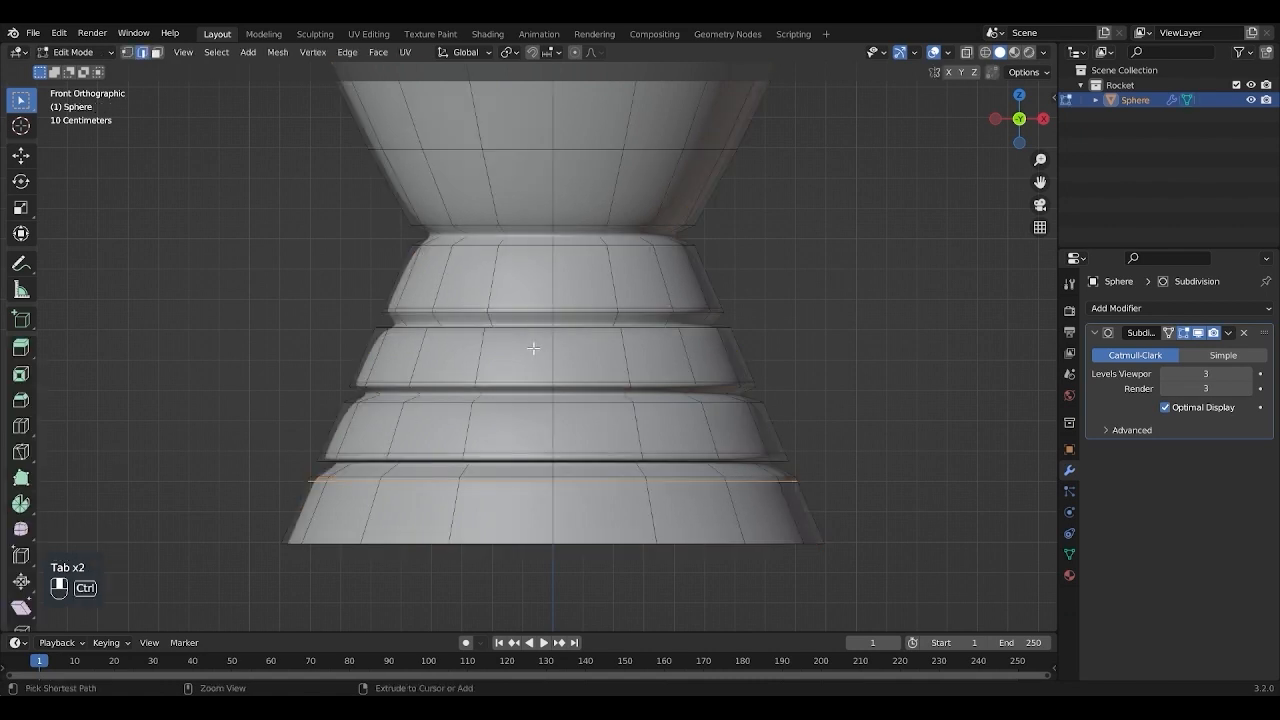
pyautogui.hotkey('ctrl', 'r')
pyautogui.click(553, 345)
pyautogui.click(559, 322)
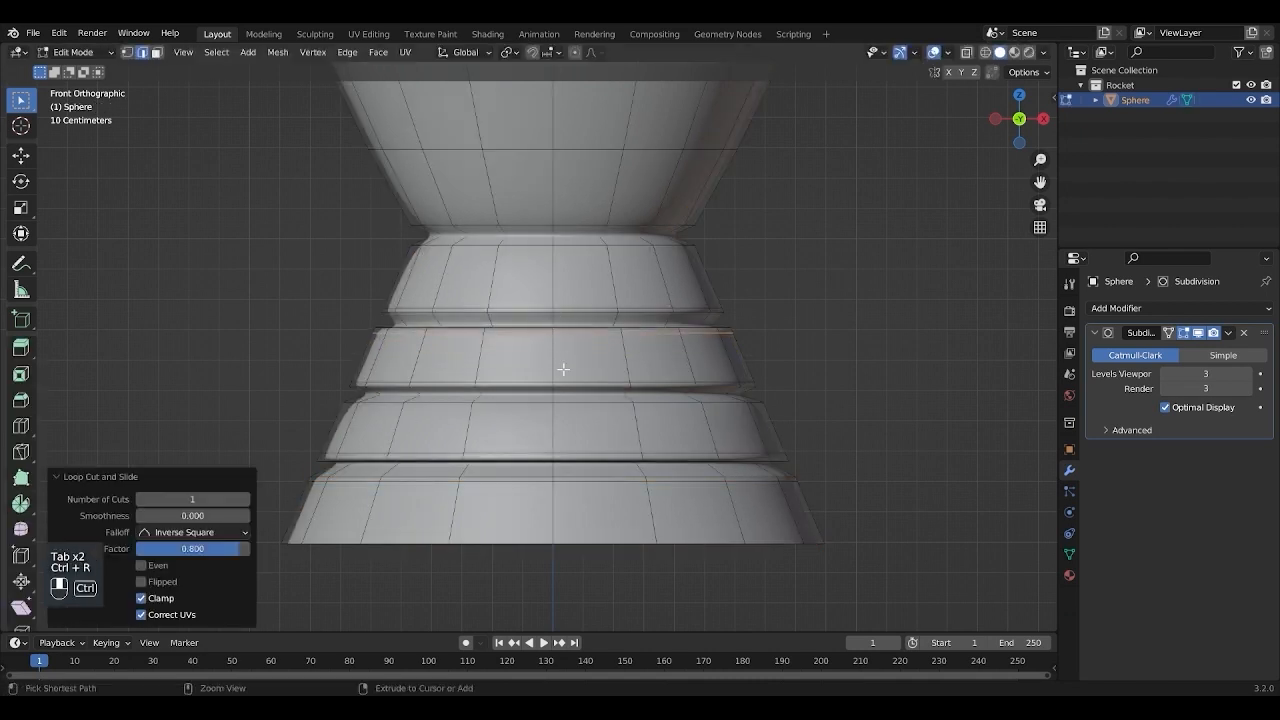
pyautogui.hotkey('ctrl', 'r')
pyautogui.click(551, 420)
pyautogui.click(548, 405)
pyautogui.hotkey('ctrl', 'r')
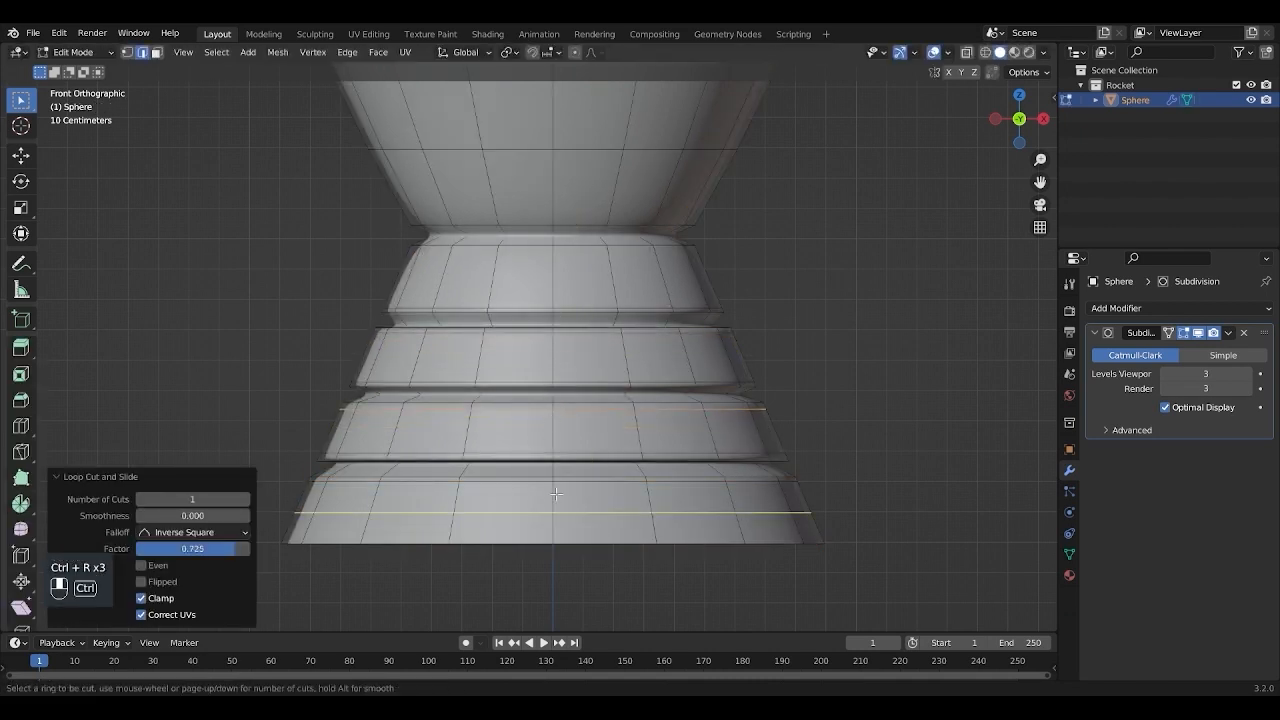
pyautogui.press('Tab')
# Step: Bevel the horizontal edge loop at the base of the rocket's nose cone with 1 segment and a width of about 0.02 m
pyautogui.scroll(-8, 557, 506)
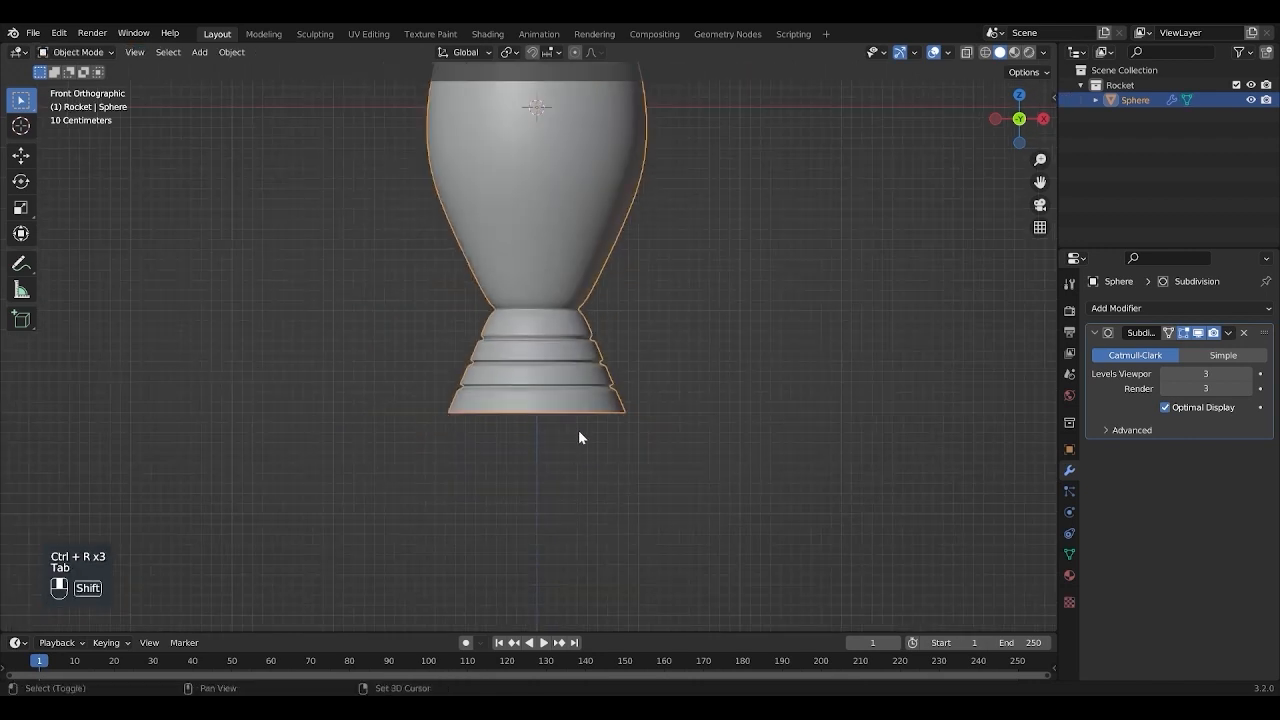
pyautogui.keyDown('shift'); pyautogui.moveTo(557, 430); pyautogui.dragTo(557, 455, button='middle'); pyautogui.keyUp('shift')
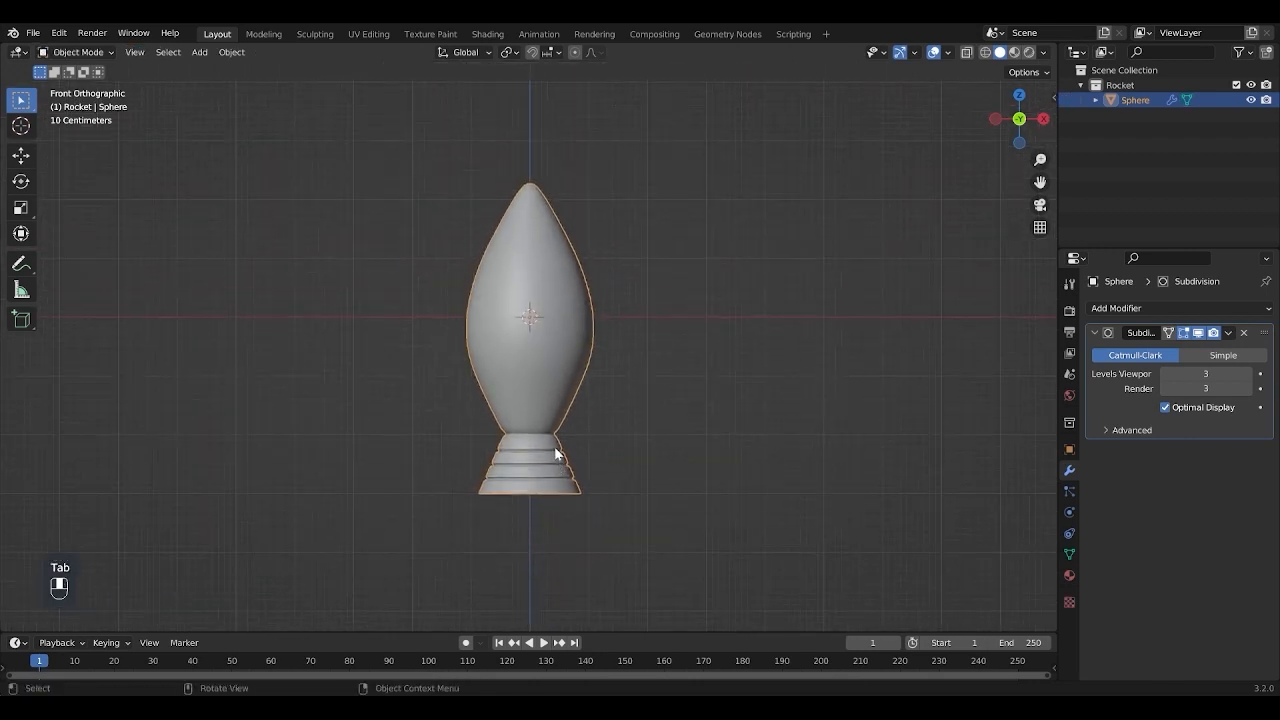
pyautogui.press('Tab')
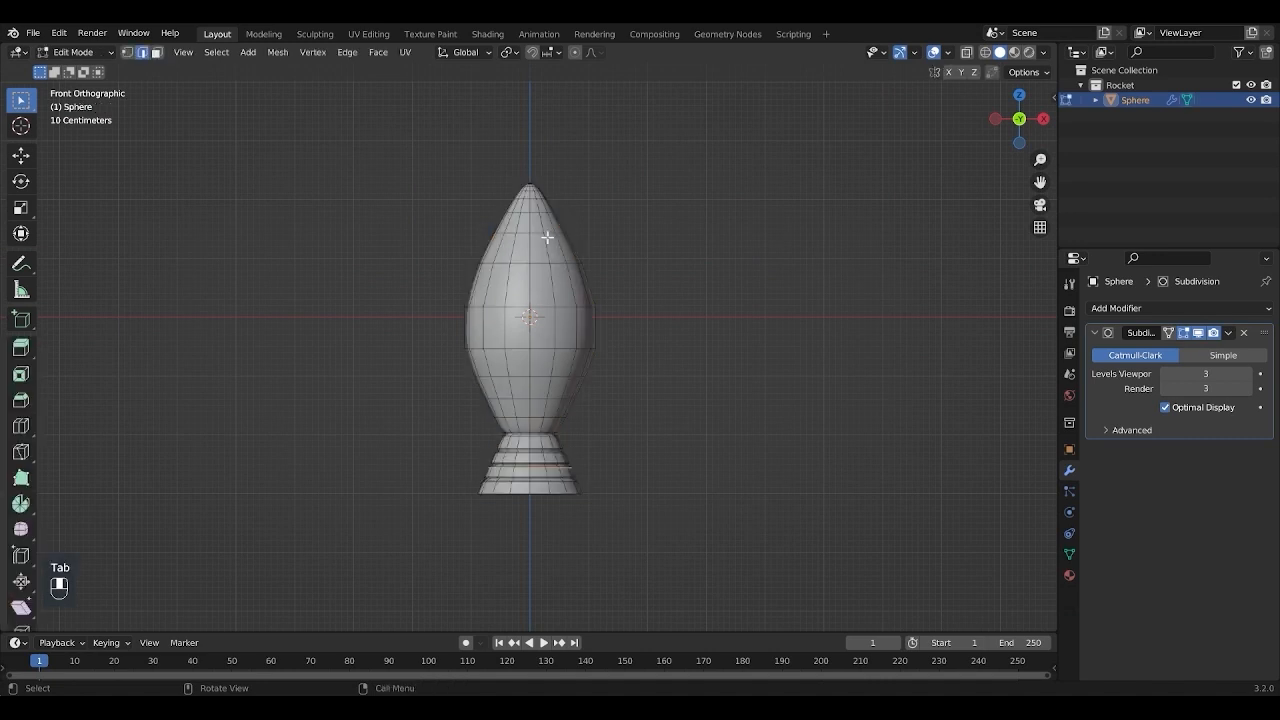
pyautogui.moveTo(463, 152); pyautogui.dragTo(628, 237)
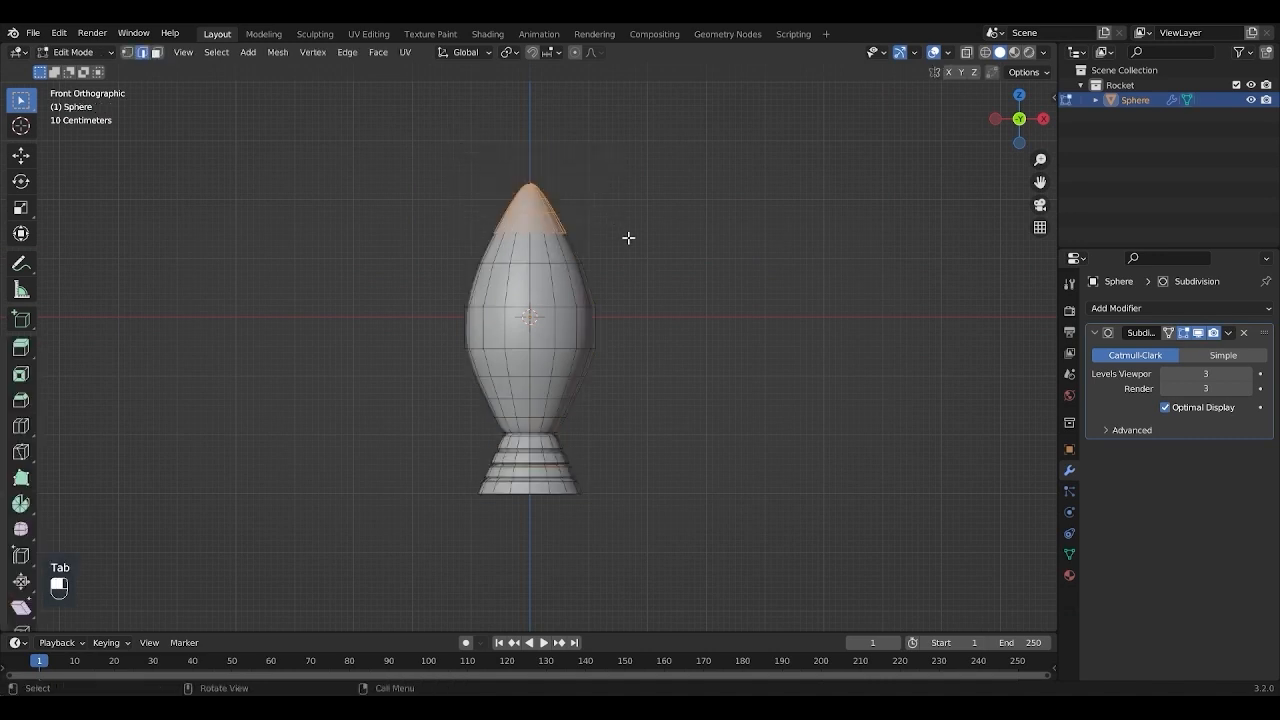
pyautogui.keyDown('alt'); pyautogui.click(539, 233); pyautogui.keyUp('alt')
pyautogui.keyDown('shift'); pyautogui.moveTo(596, 385); pyautogui.dragTo(602, 457, button='middle'); pyautogui.keyUp('shift')
pyautogui.scroll(4, 606, 466)
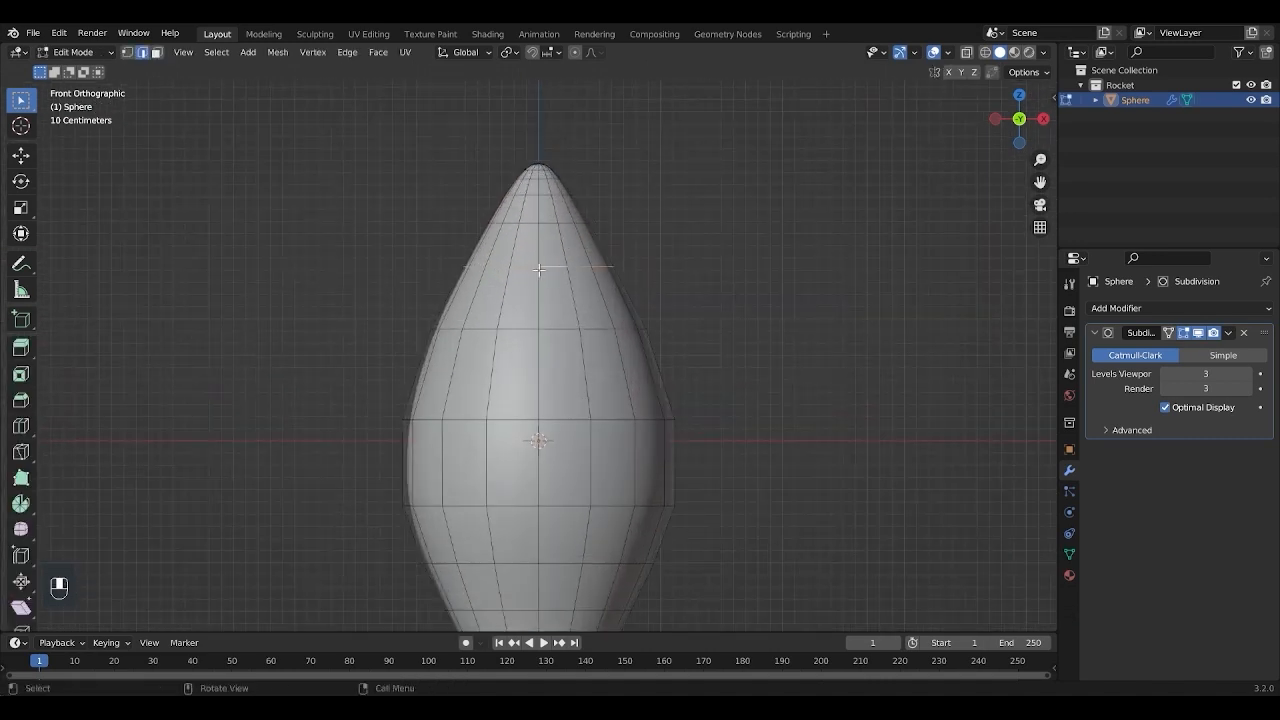
pyautogui.hotkey('ctrl', 'b')
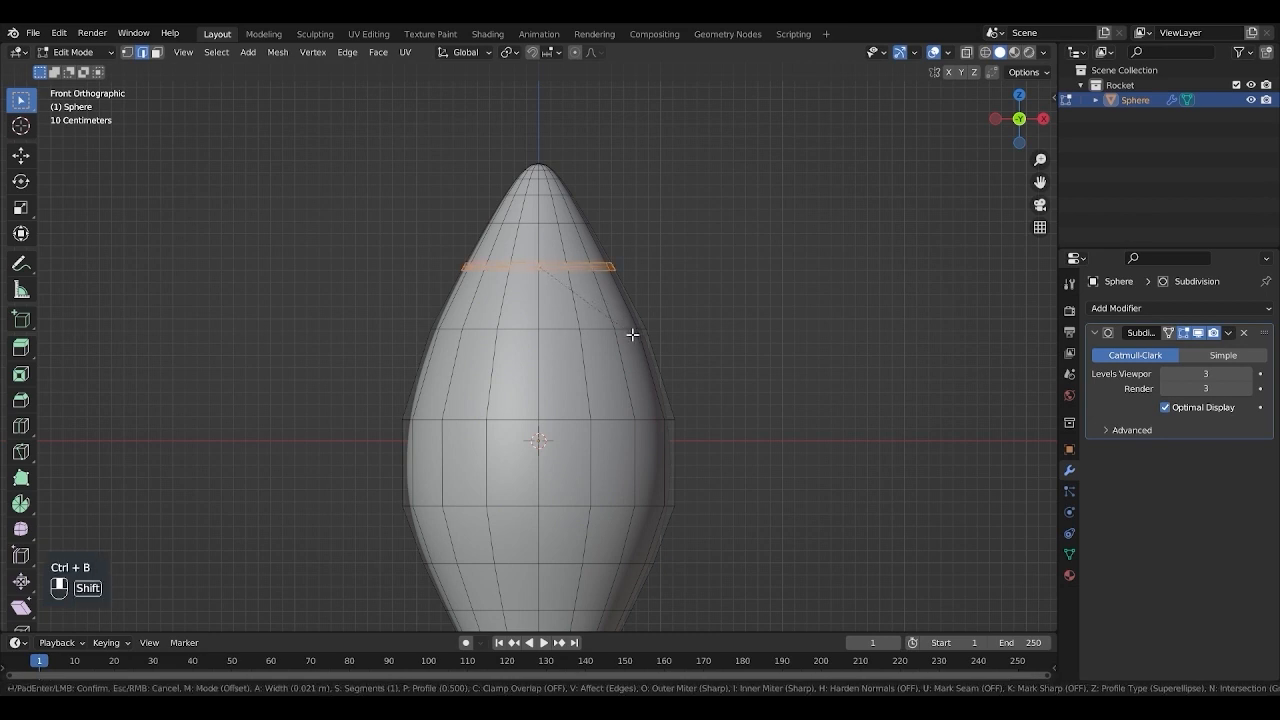
pyautogui.click(629, 334)
# Step: Inset the narrow bevelled face band below the nose cone by about 0.0057 m
pyautogui.keyDown('shift'); pyautogui.moveTo(633, 363); pyautogui.dragTo(635, 390, button='middle'); pyautogui.keyUp('shift')
pyautogui.scroll(2, 643, 414)
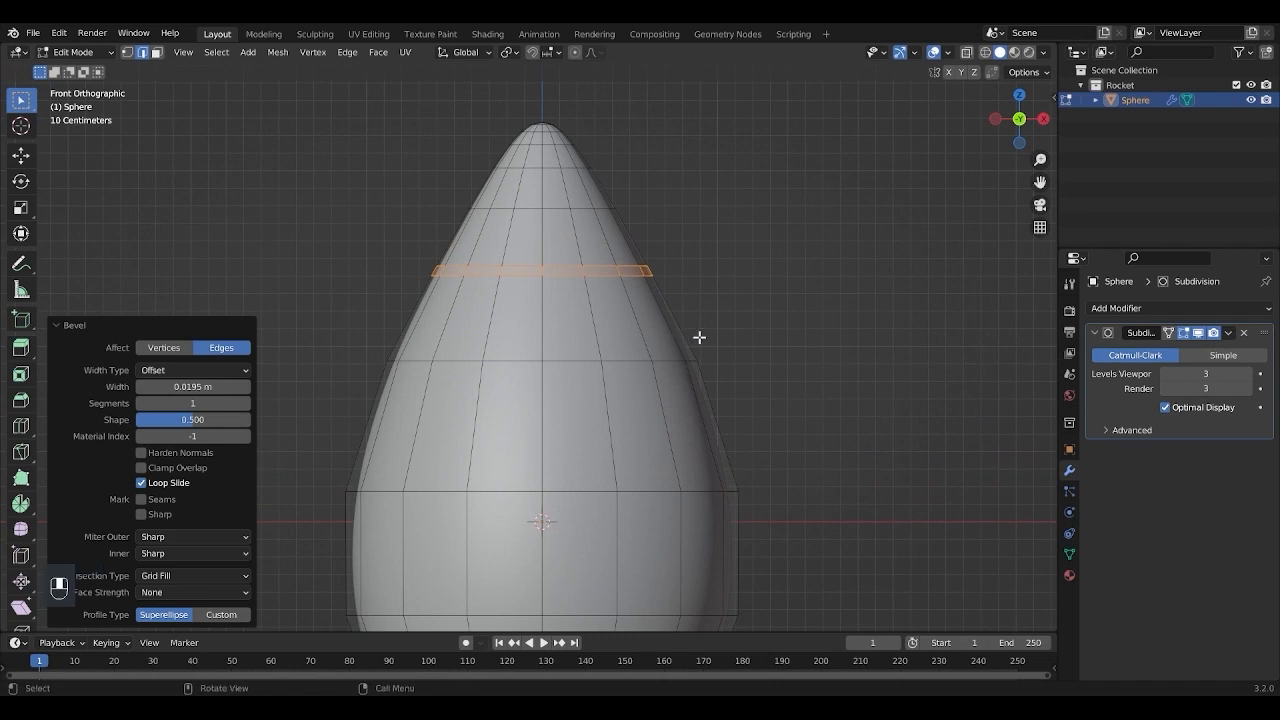
pyautogui.press('i')
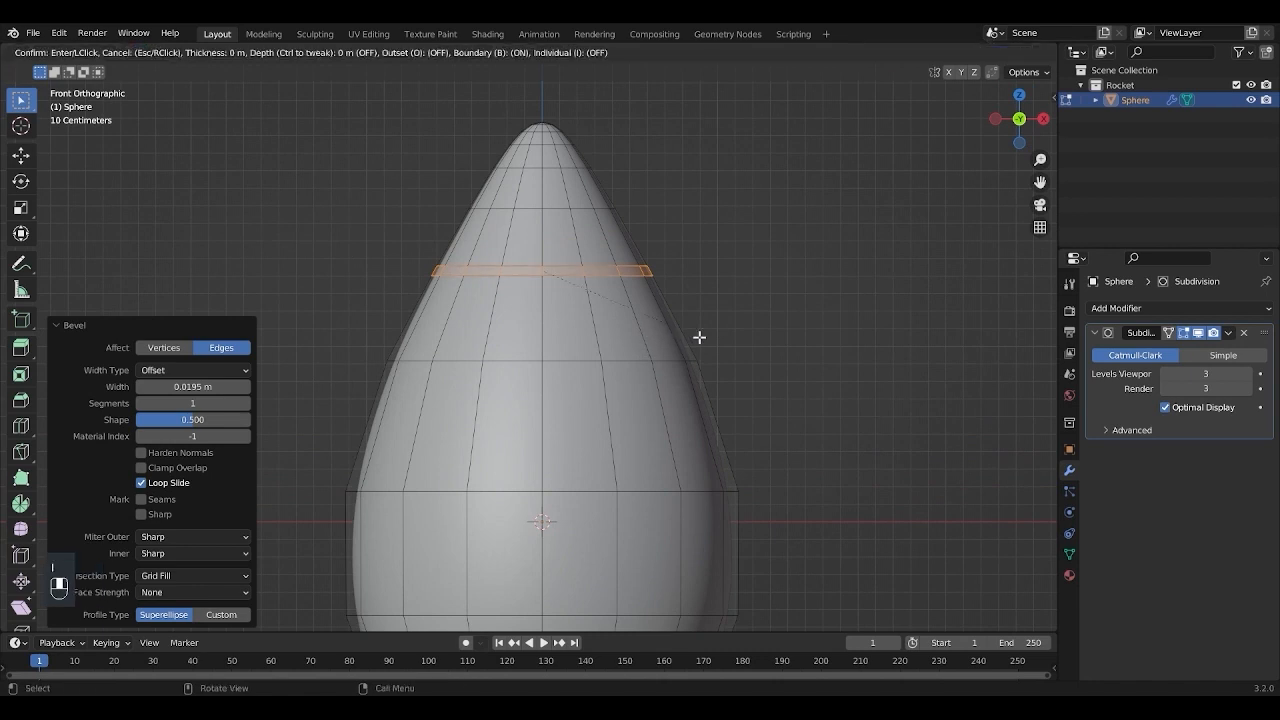
pyautogui.press('shift')
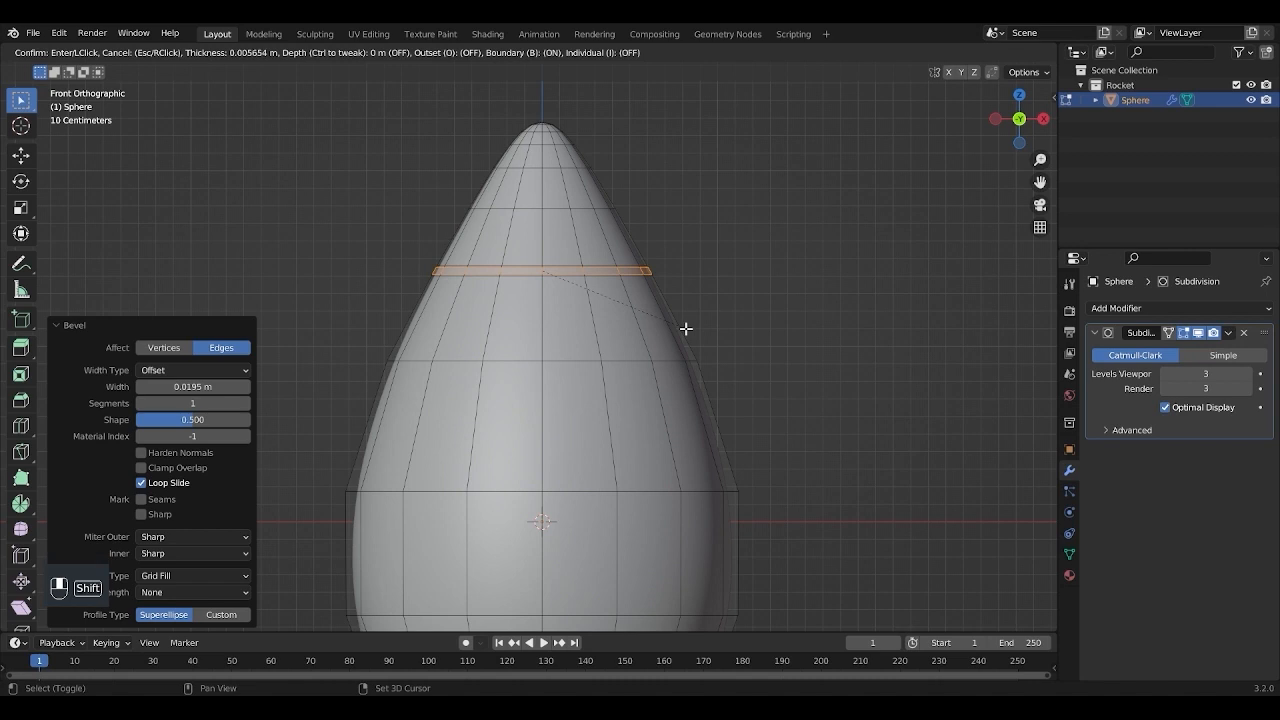
pyautogui.click(685, 328)
# Step: Extrude the inset band inward along its normals by about 0.019 m to form a groove below the nose cone
pyautogui.scroll(2, 614, 343)
pyautogui.keyDown('shift'); pyautogui.moveTo(654, 334); pyautogui.dragTo(652, 398, button='middle'); pyautogui.keyUp('shift')
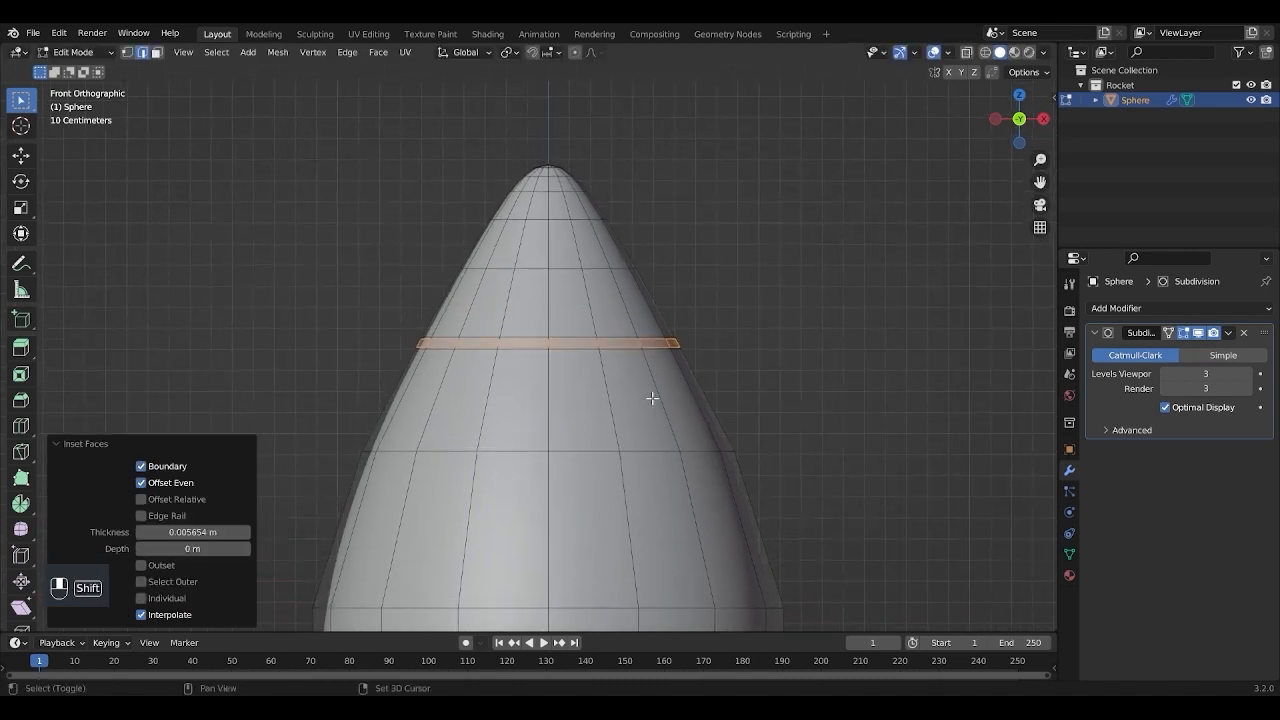
pyautogui.scroll(3, 652, 400)
pyautogui.hotkey('alt', 'e')
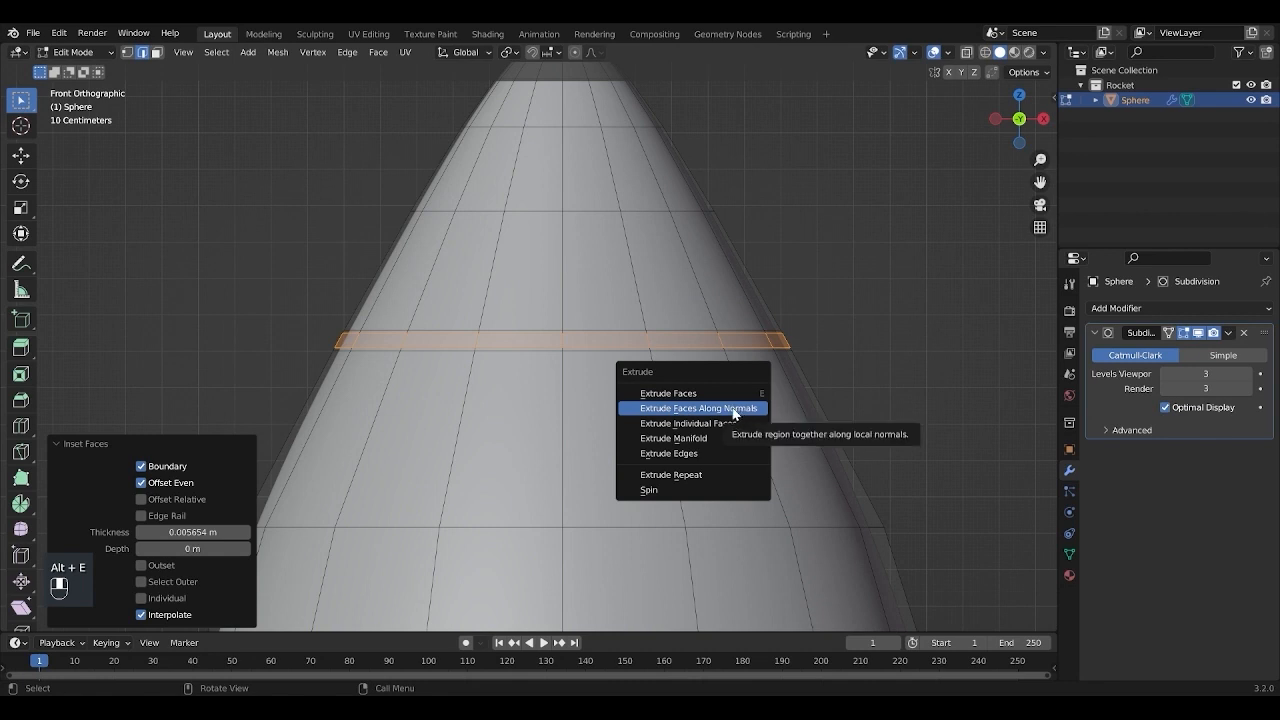
pyautogui.click(733, 411)
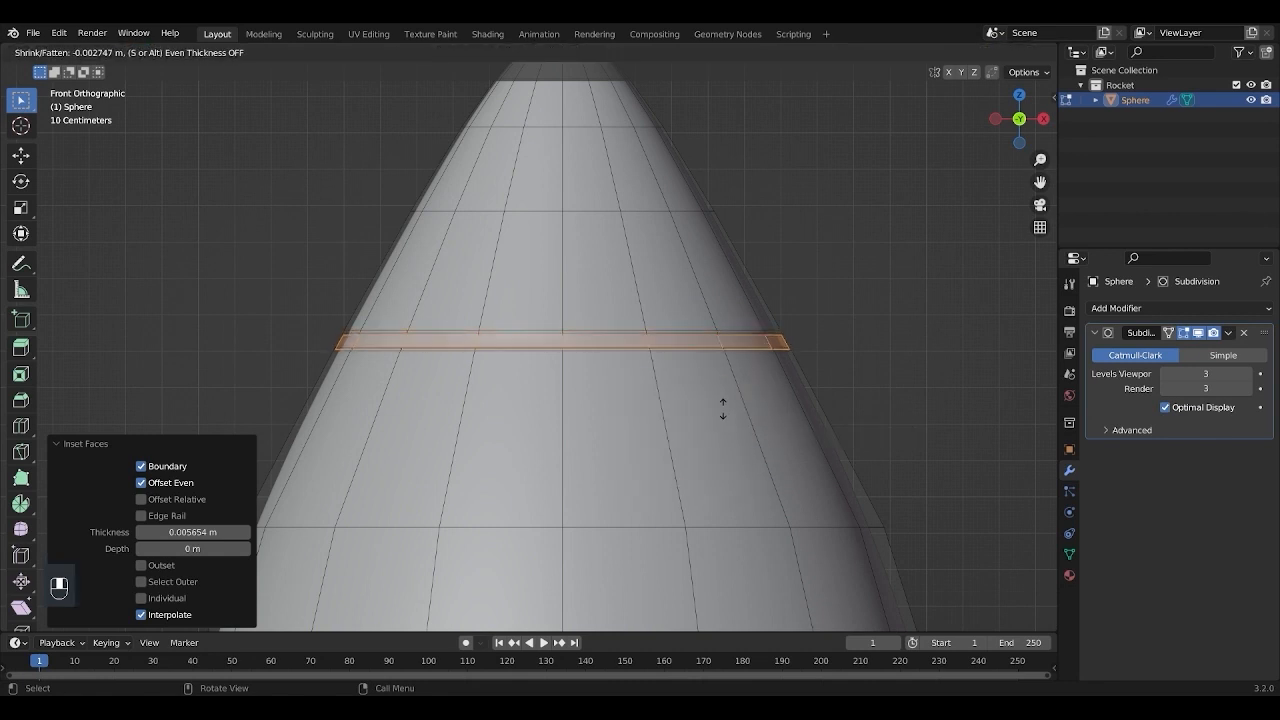
pyautogui.press('shift')
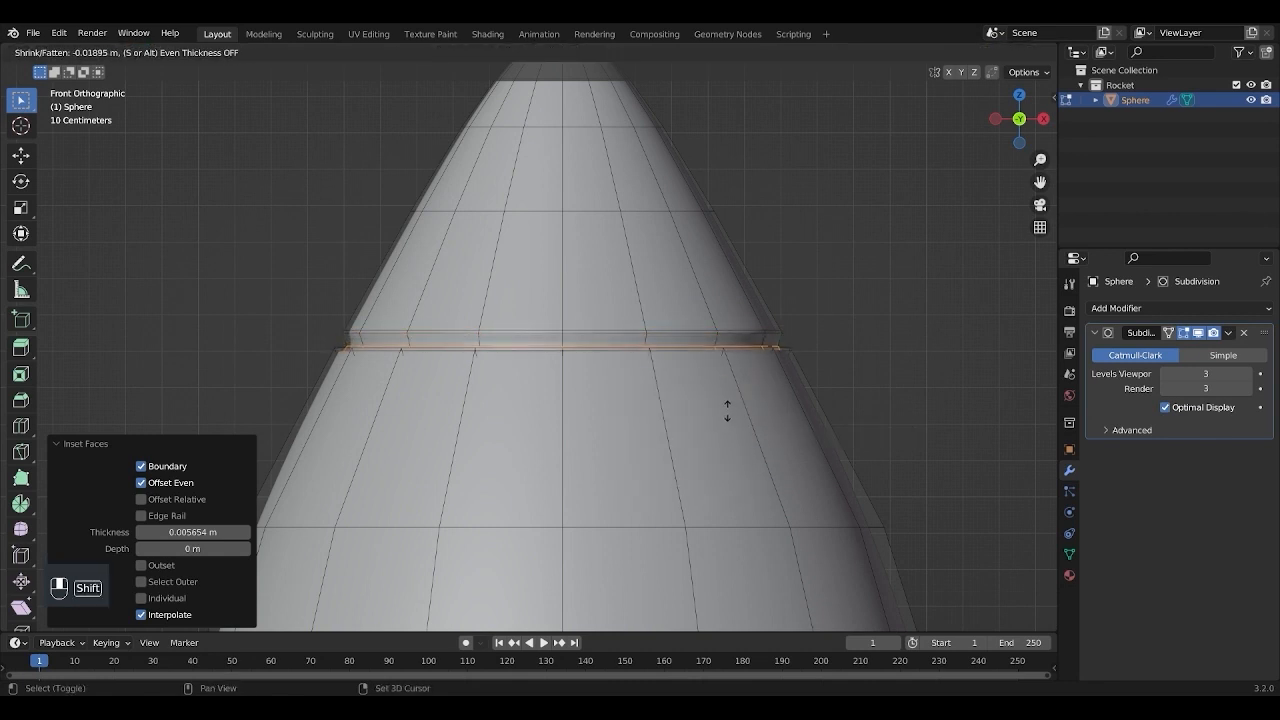
pyautogui.click(727, 411)
pyautogui.press('Tab')
# Step: Add a mesh plane at the rocket's centre in Object Mode and rotate it 90° about the X axis
pyautogui.scroll(-6, 642, 444)
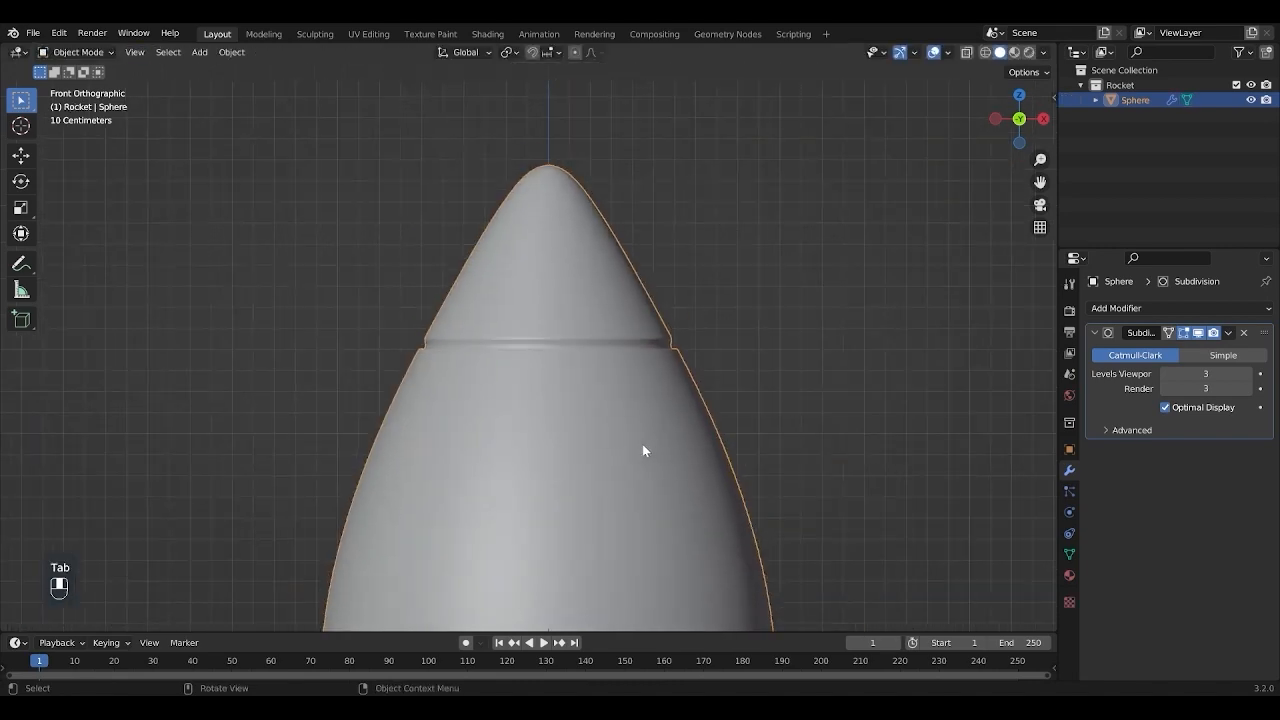
pyautogui.keyDown('shift'); pyautogui.moveTo(626, 424); pyautogui.dragTo(611, 314, button='middle'); pyautogui.keyUp('shift')
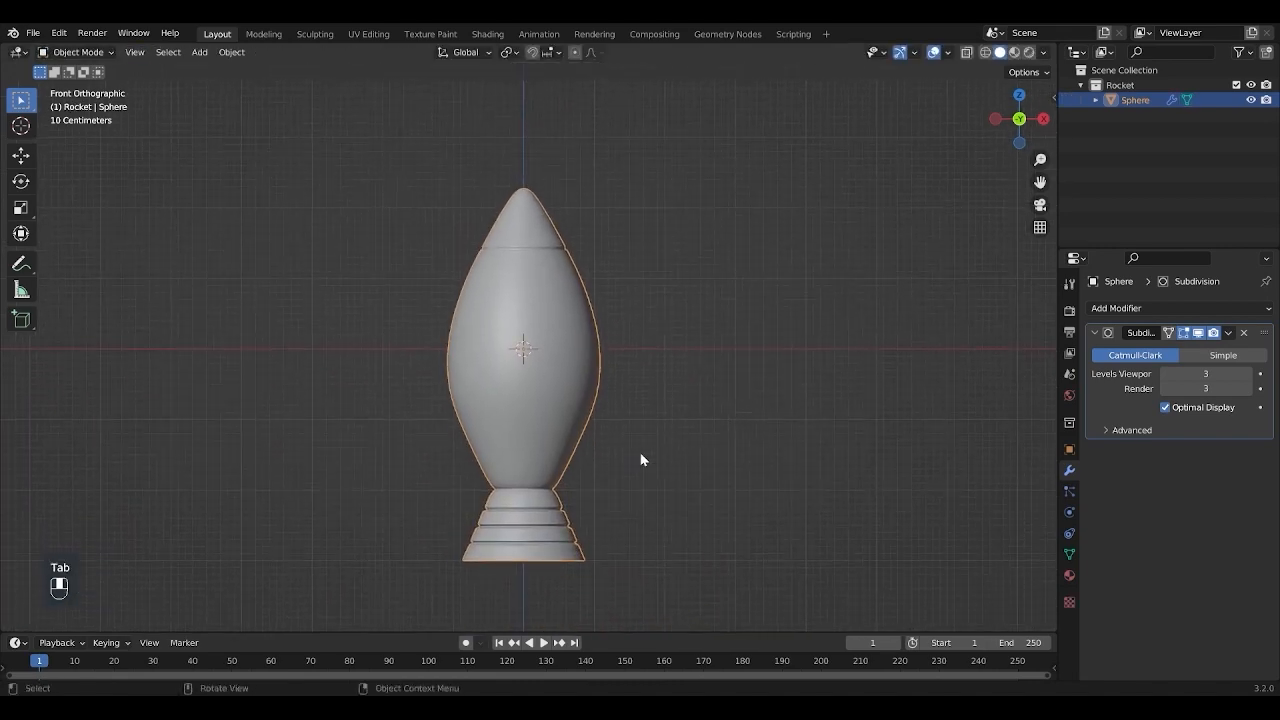
pyautogui.keyDown('shift'); pyautogui.moveTo(649, 443); pyautogui.dragTo(645, 406, button='middle'); pyautogui.keyUp('shift')
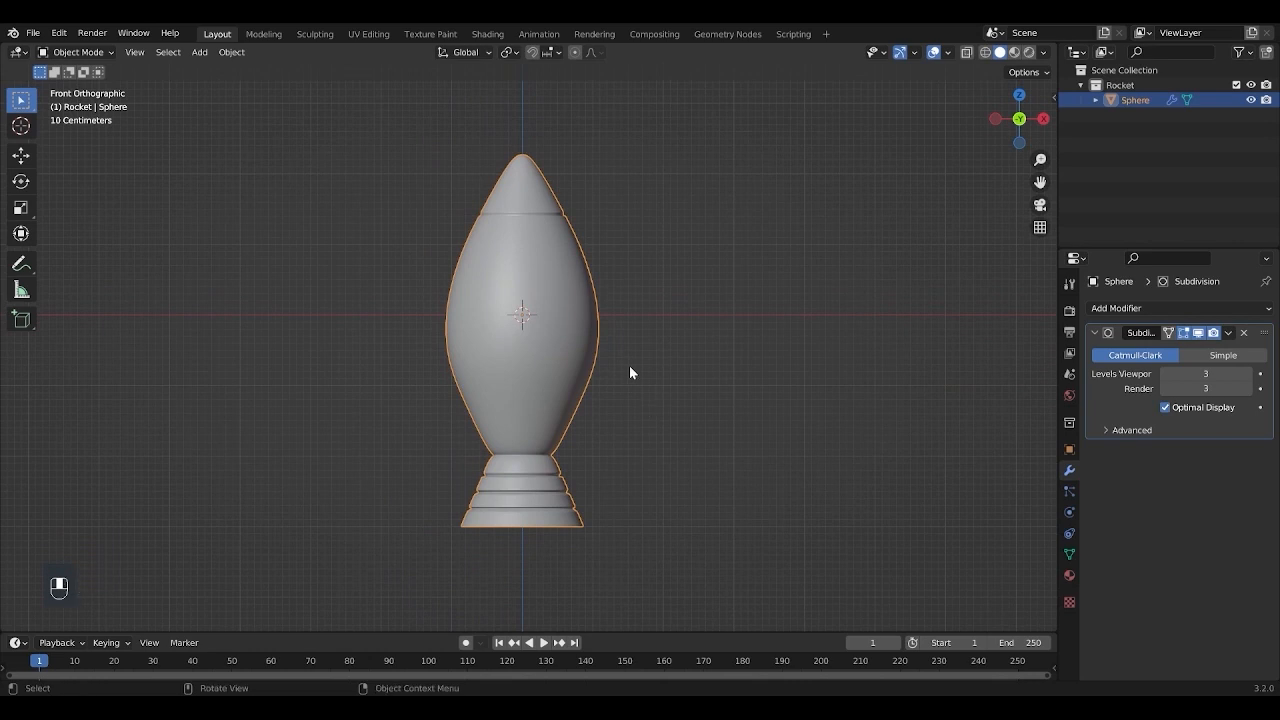
pyautogui.keyDown('shift'); pyautogui.moveTo(526, 319); pyautogui.dragTo(545, 301, button='middle'); pyautogui.keyUp('shift')
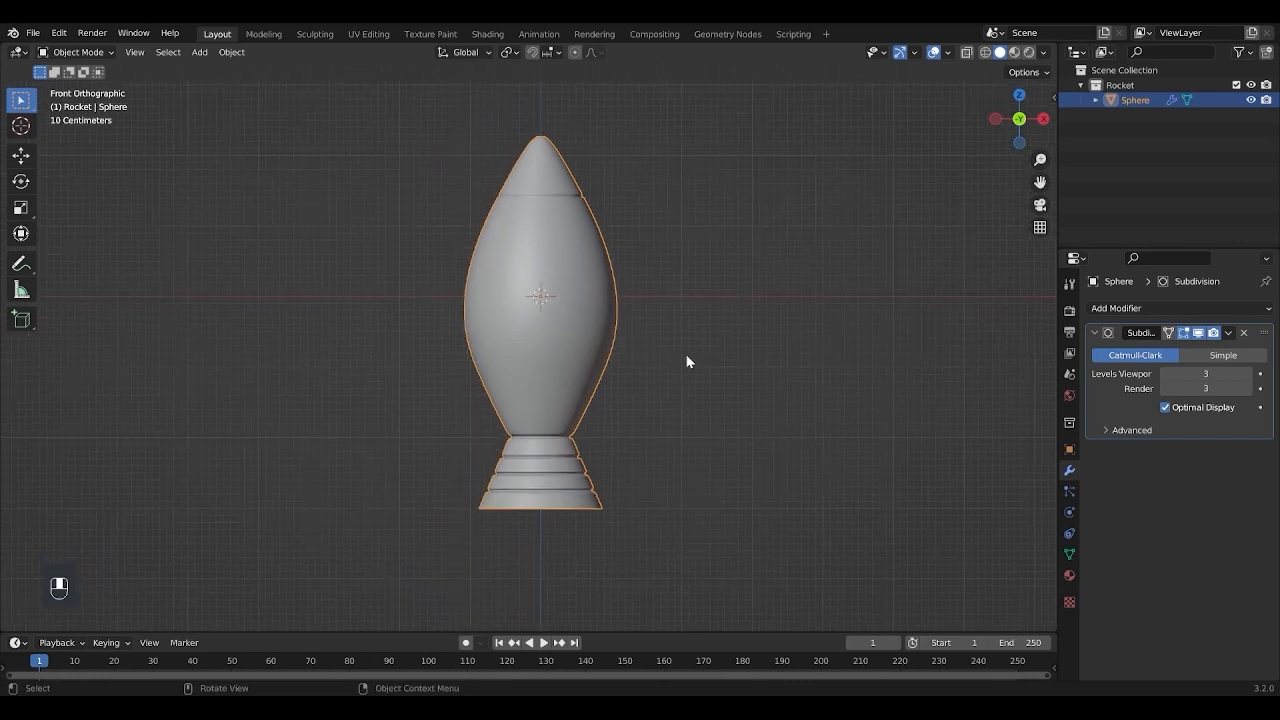
pyautogui.hotkey('shift', 'a')
pyautogui.moveTo(515, 249)
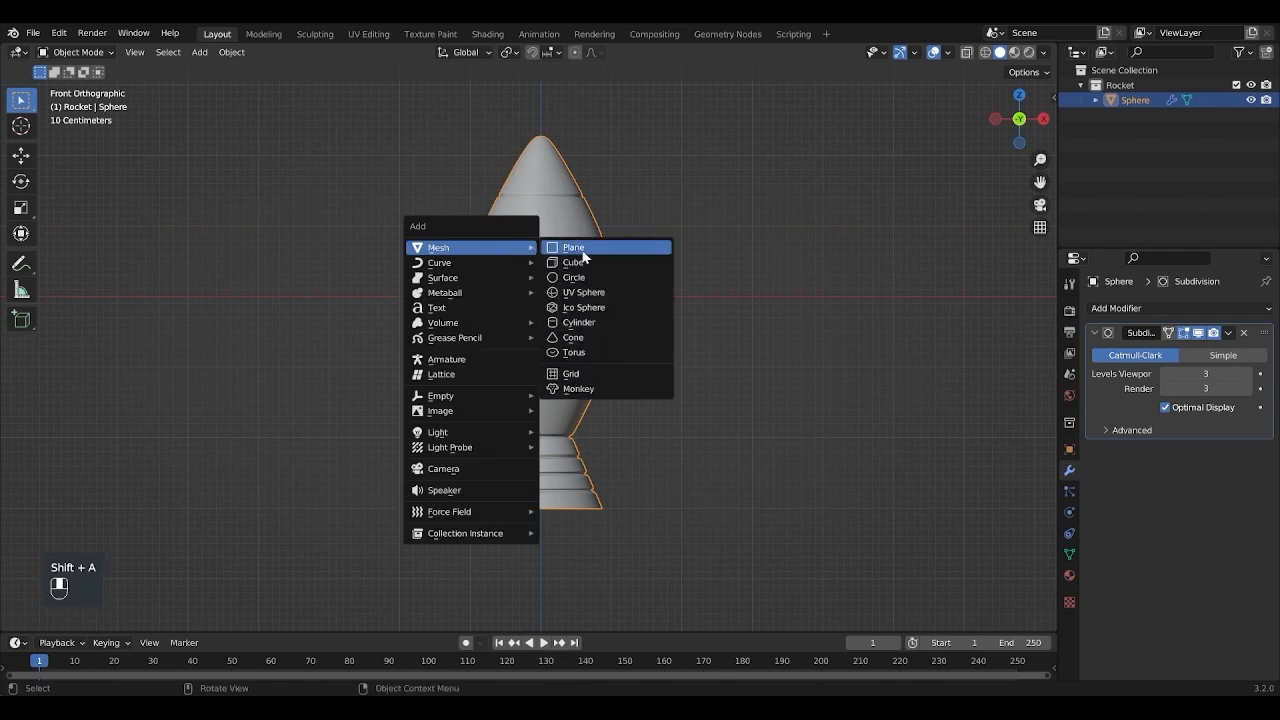
pyautogui.click(584, 258)
pyautogui.press('r')
pyautogui.write('x')
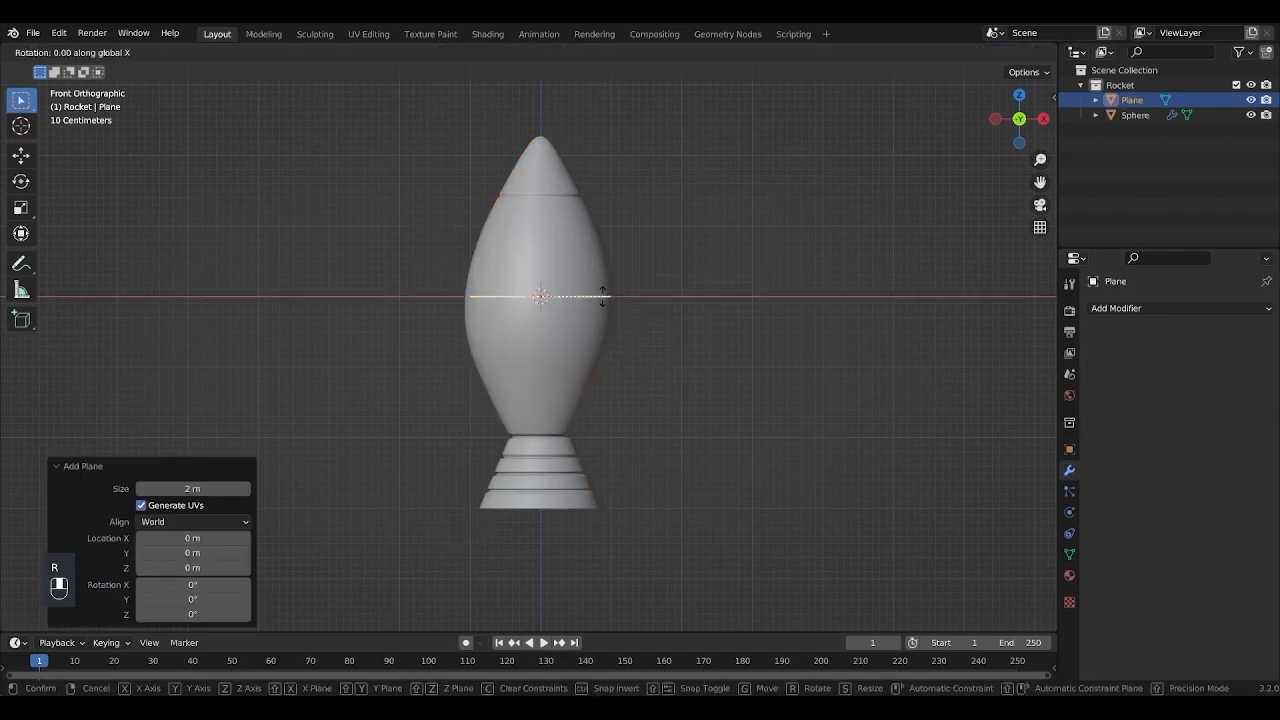
pyautogui.write('90')
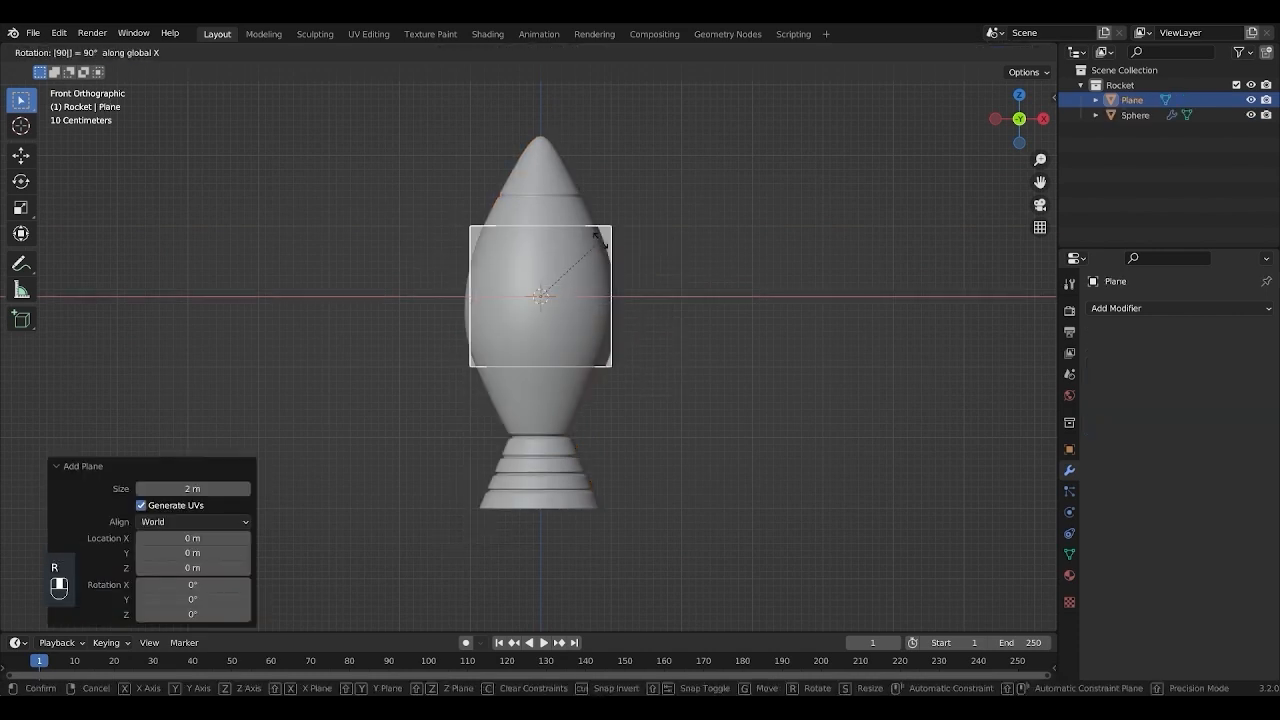
pyautogui.press('Return')
# Step: Move the plane about 1.67 m along X and about 1.13 m down along Z, beside the rocket's lower body
pyautogui.press('g')
pyautogui.press('x')
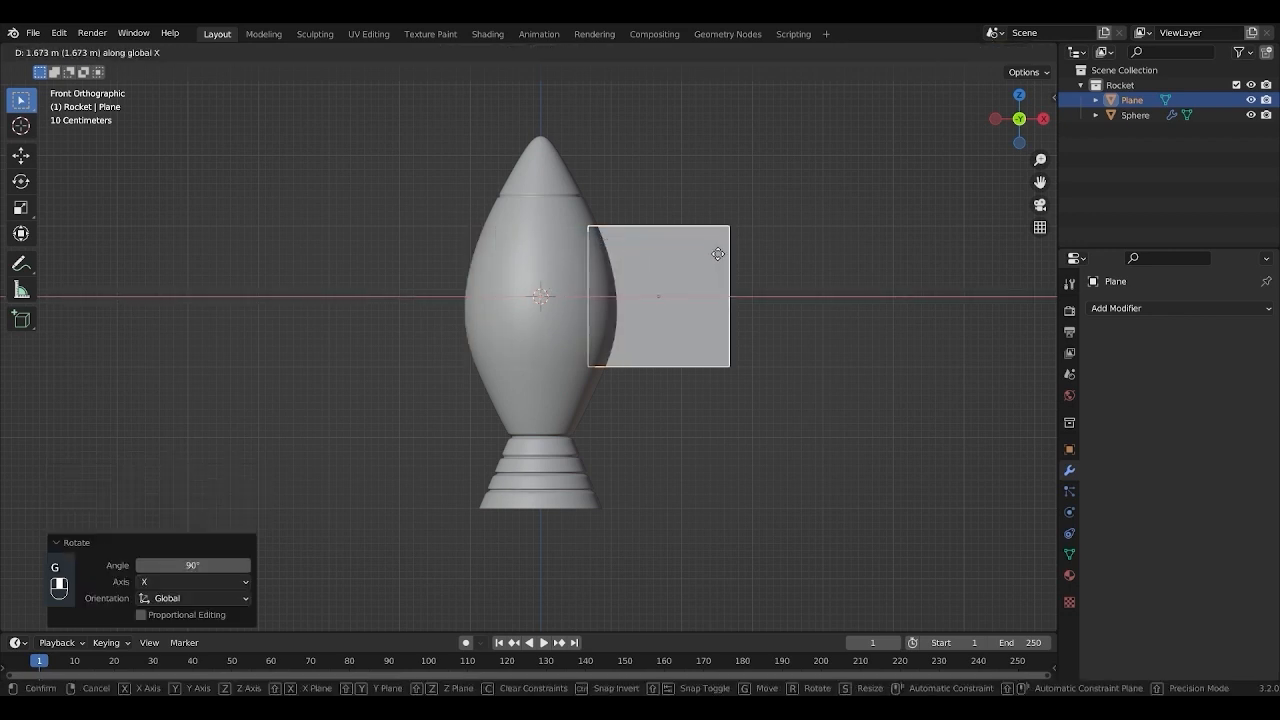
pyautogui.click(717, 256)
pyautogui.press('g')
pyautogui.press('z')
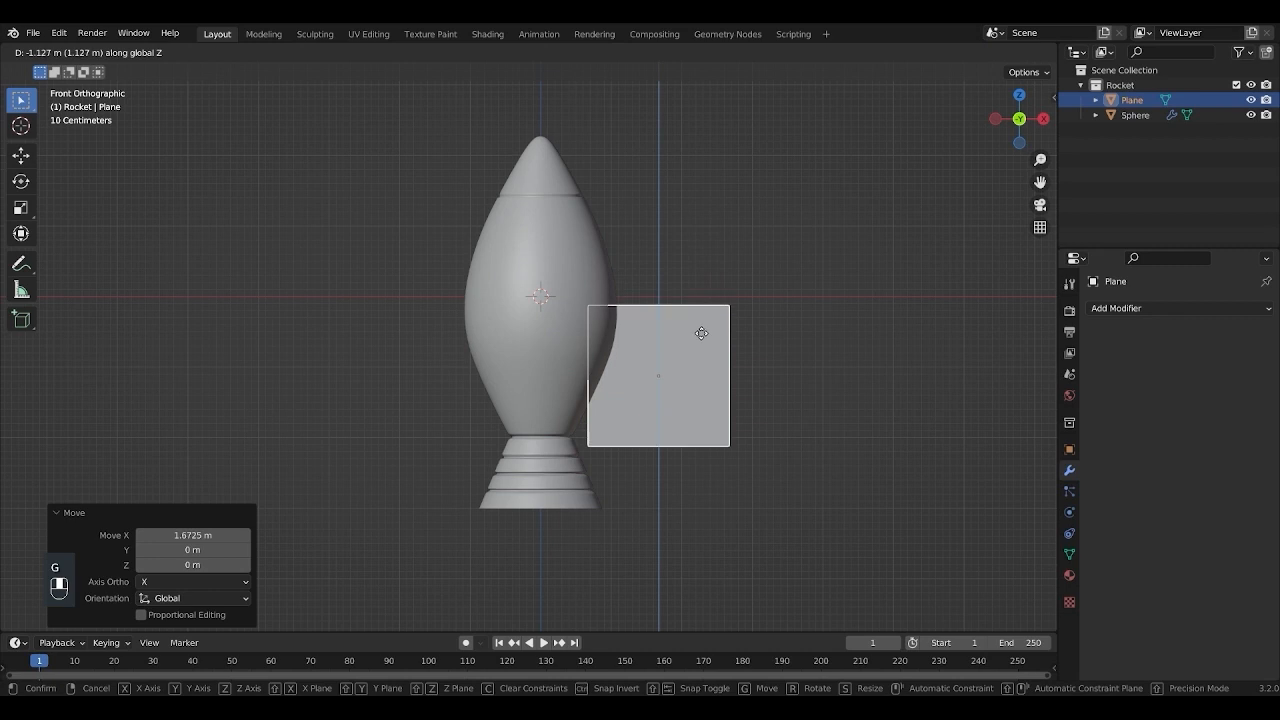
pyautogui.click(697, 334)
# Step: In wireframe view, move the plane's lower inner vertex about 0.12 m inward and 0.59 m up onto the rocket's outline
pyautogui.press('Tab')
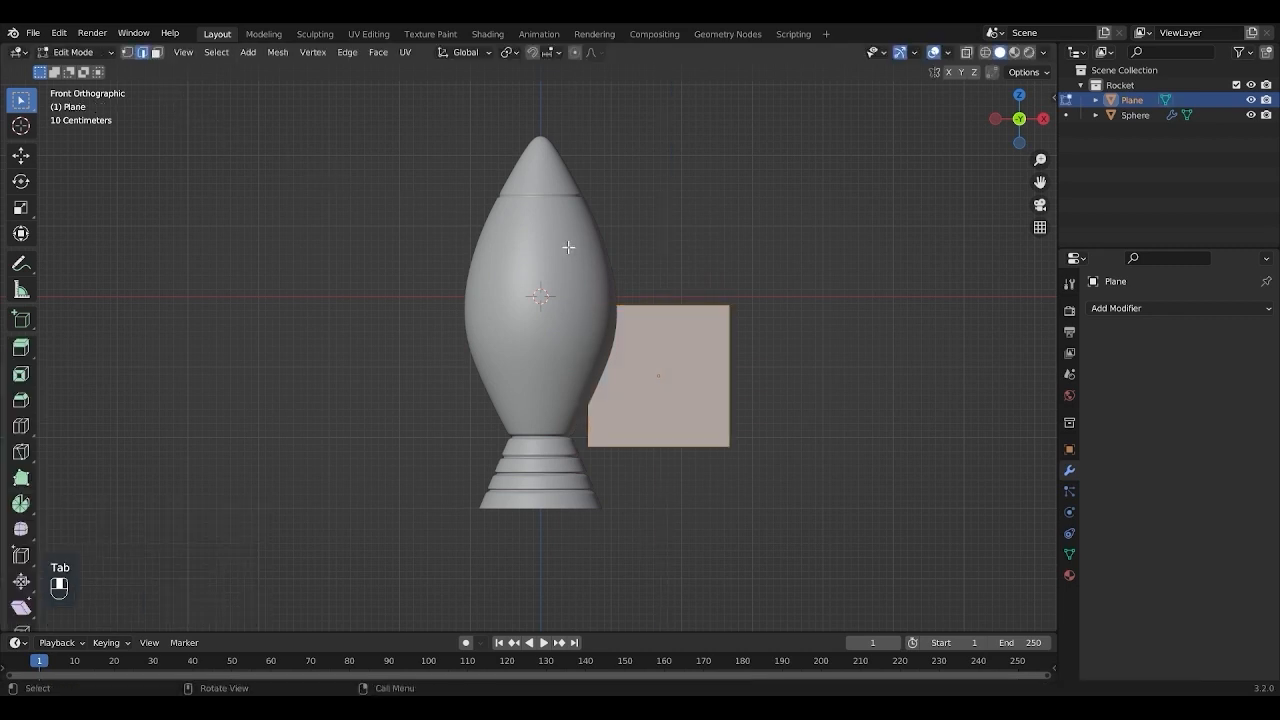
pyautogui.click(127, 53)
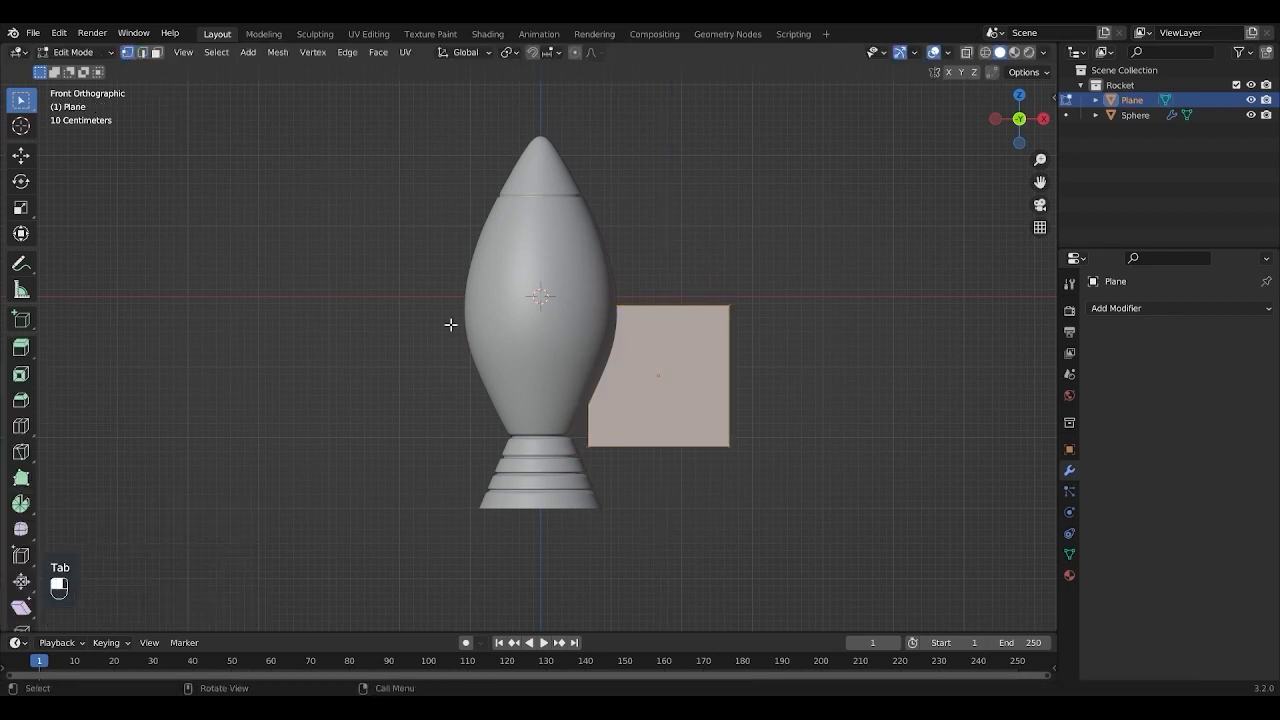
pyautogui.hotkey('shift', 'z')
pyautogui.moveTo(561, 426); pyautogui.dragTo(649, 480)
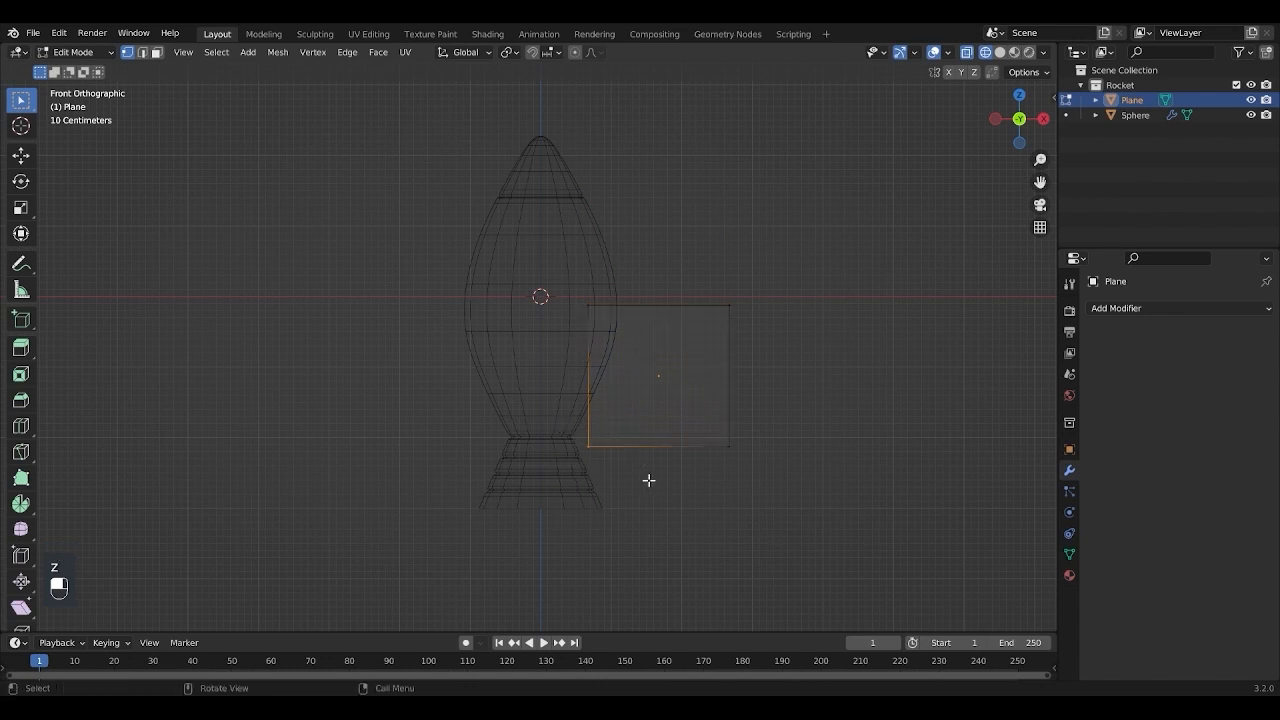
pyautogui.press('g')
pyautogui.click(632, 433)
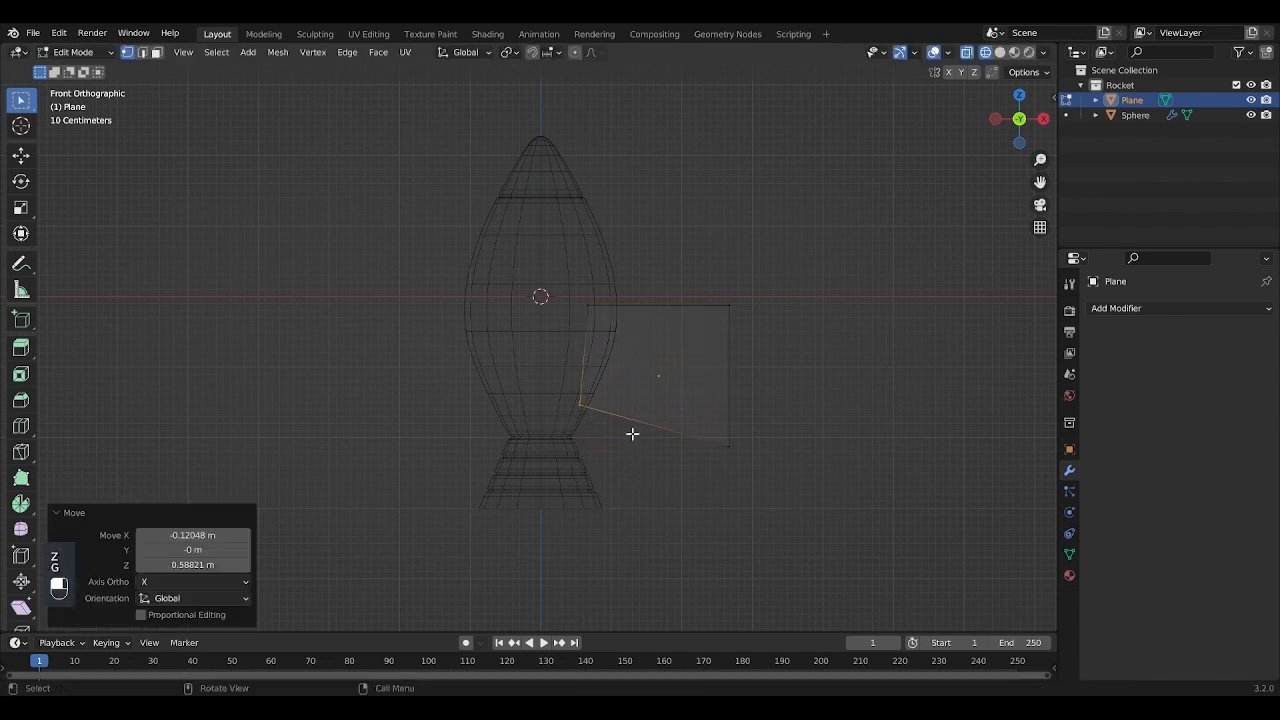
# Step: Move the plane's upper inner vertex about 0.32 m outward and 0.35 m down onto the rocket's outline, and nudge the lower inner vertex slightly
pyautogui.click(576, 292)
pyautogui.press('g')
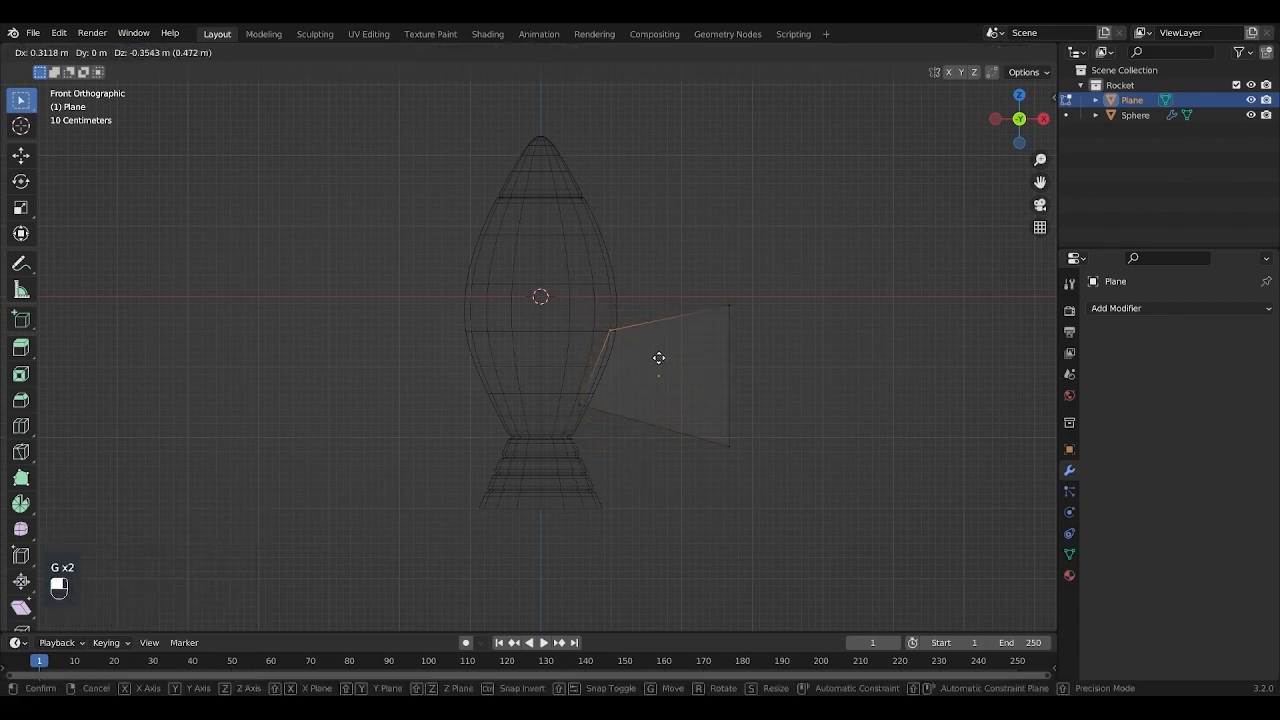
pyautogui.click(659, 357)
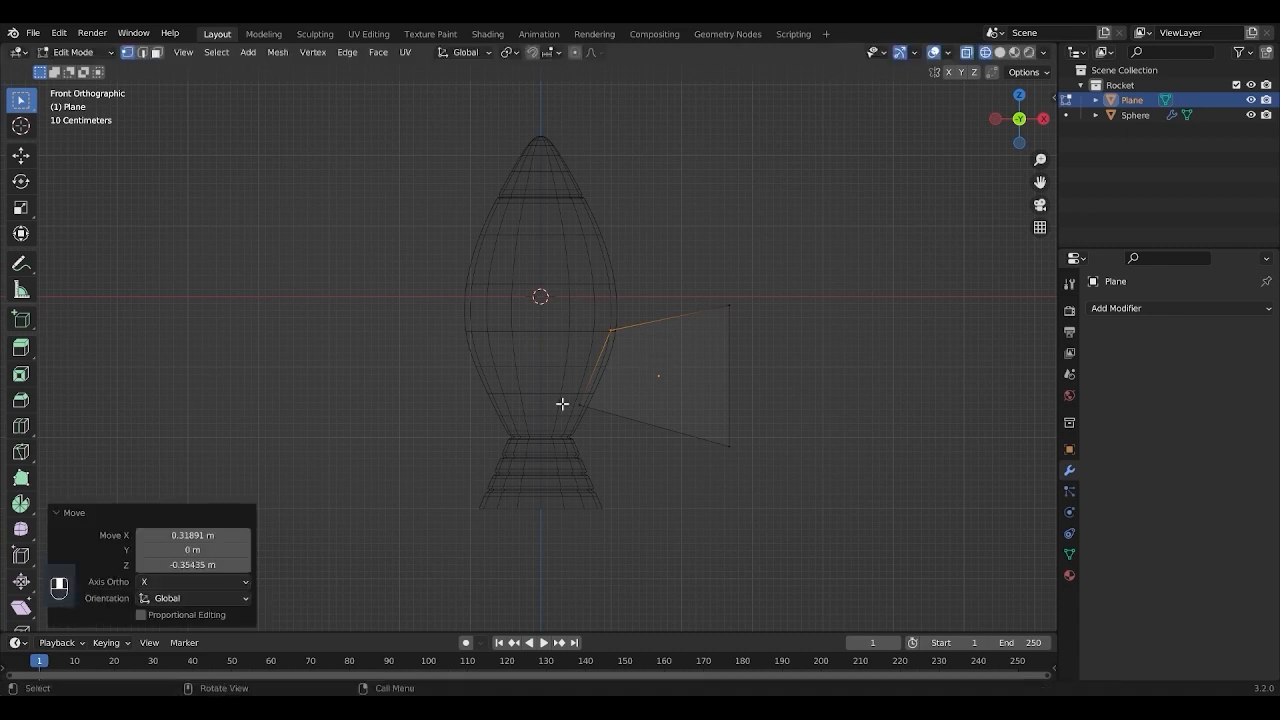
pyautogui.click(576, 401)
pyautogui.press('g')
pyautogui.click(591, 428)
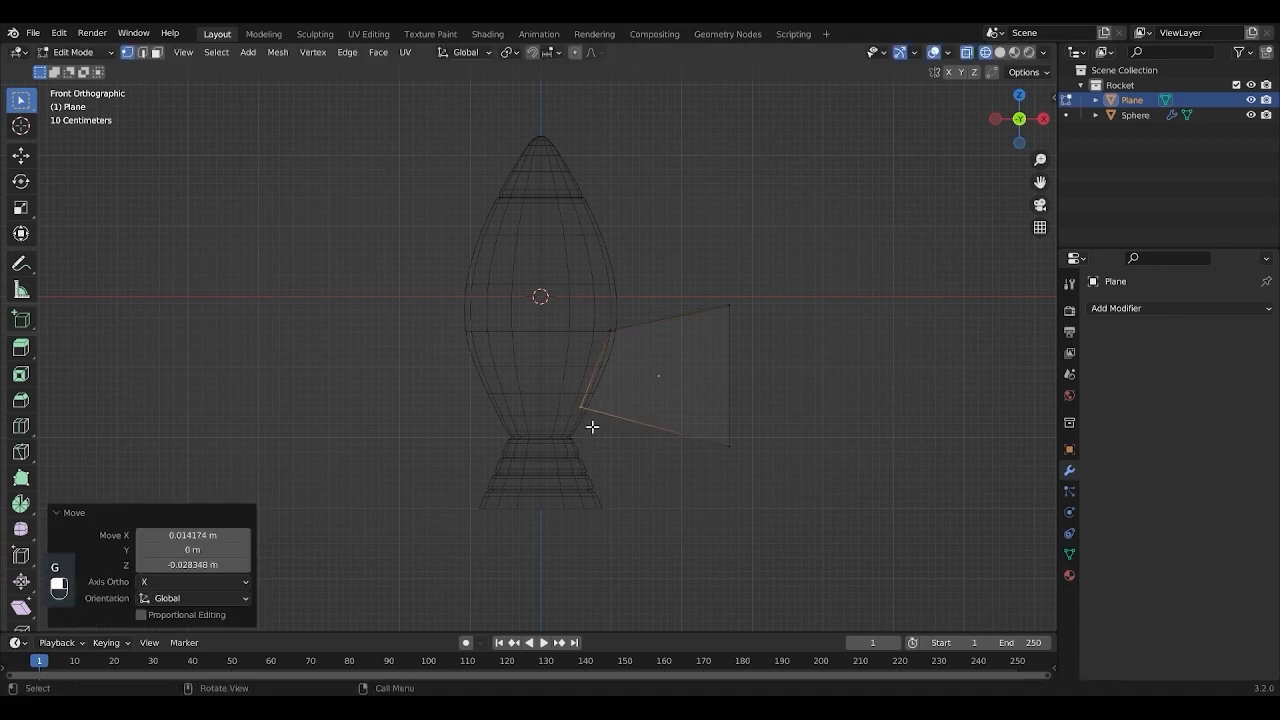
# Step: Move the plane's outer edge about 2.4 m down and scale it to 0.193 to form a narrow fin tip
pyautogui.moveTo(707, 292); pyautogui.dragTo(772, 532)
pyautogui.press('g')
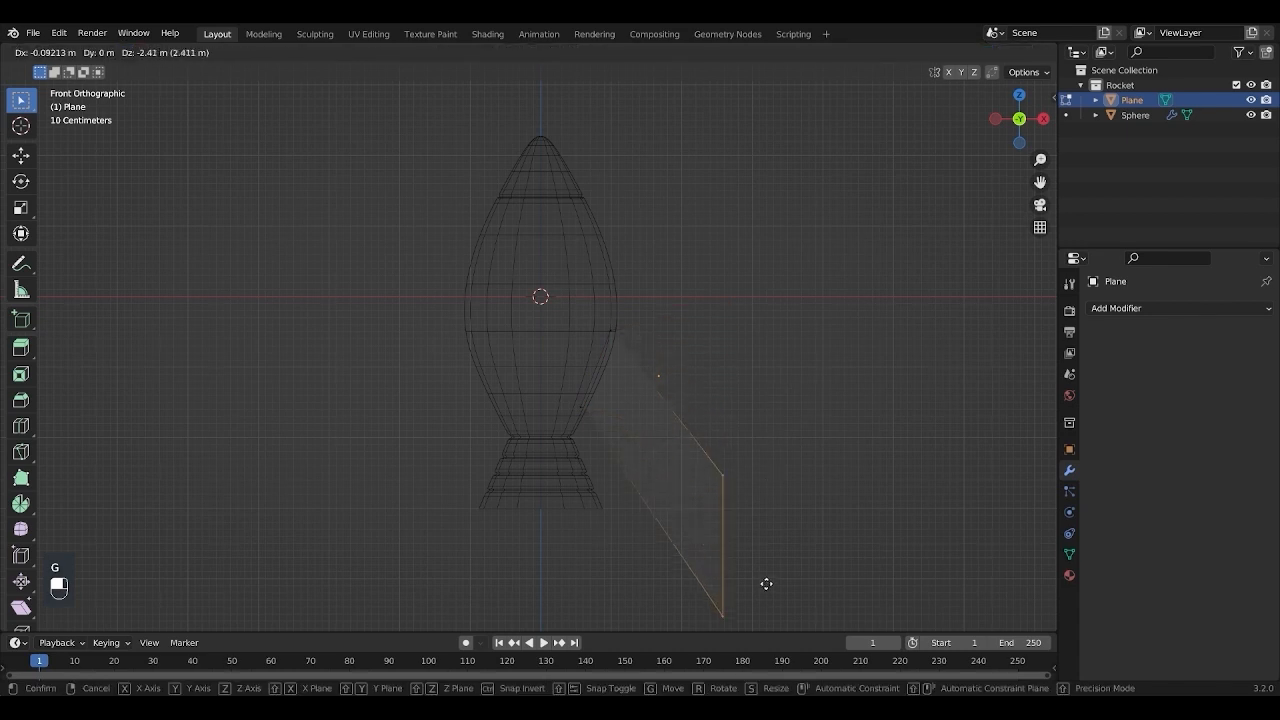
pyautogui.click(768, 587)
pyautogui.press('s')
pyautogui.click(727, 562)
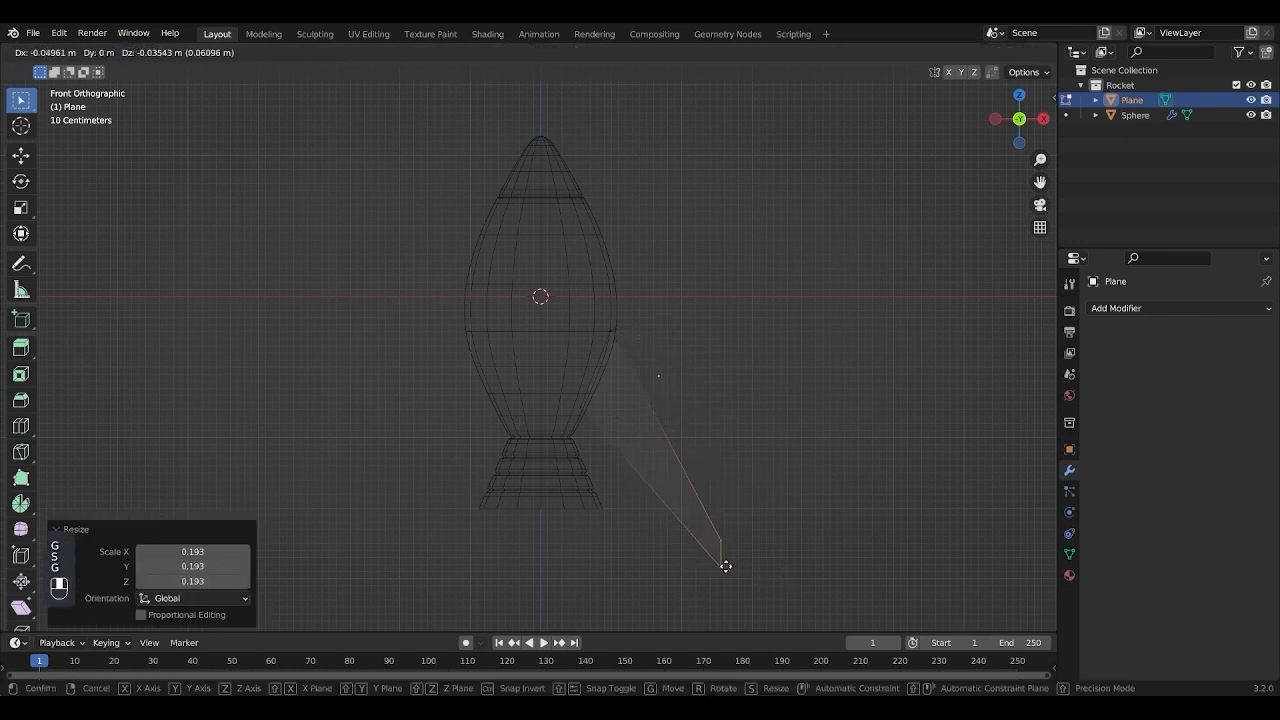
# Step: Shift the fin's tip edge slightly inward and rotate it by 38°
pyautogui.press('g')
pyautogui.click(721, 568)
pyautogui.press('r')
pyautogui.click(743, 580)
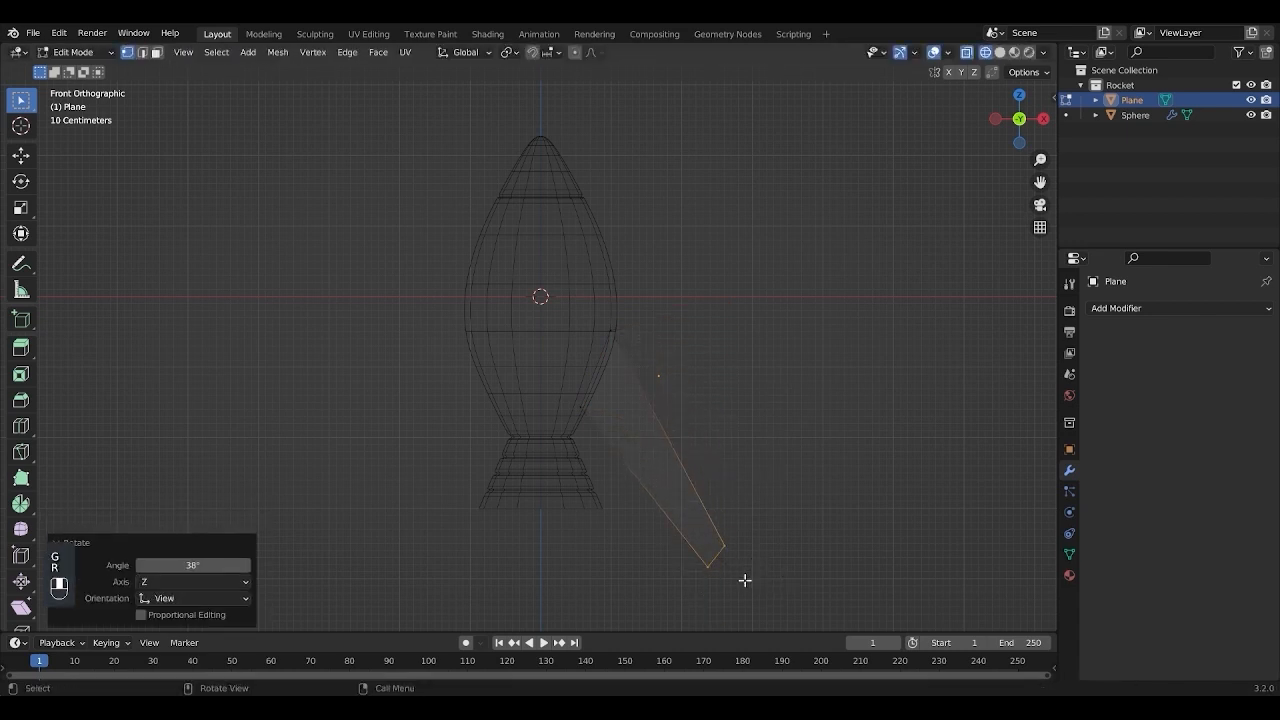
# Step: Scale the fin's tip edge to 0.655 and move it about 0.16 m inward and 0.45 m up
pyautogui.press('g')
pyautogui.click(729, 583)
pyautogui.press('s')
pyautogui.press('g')
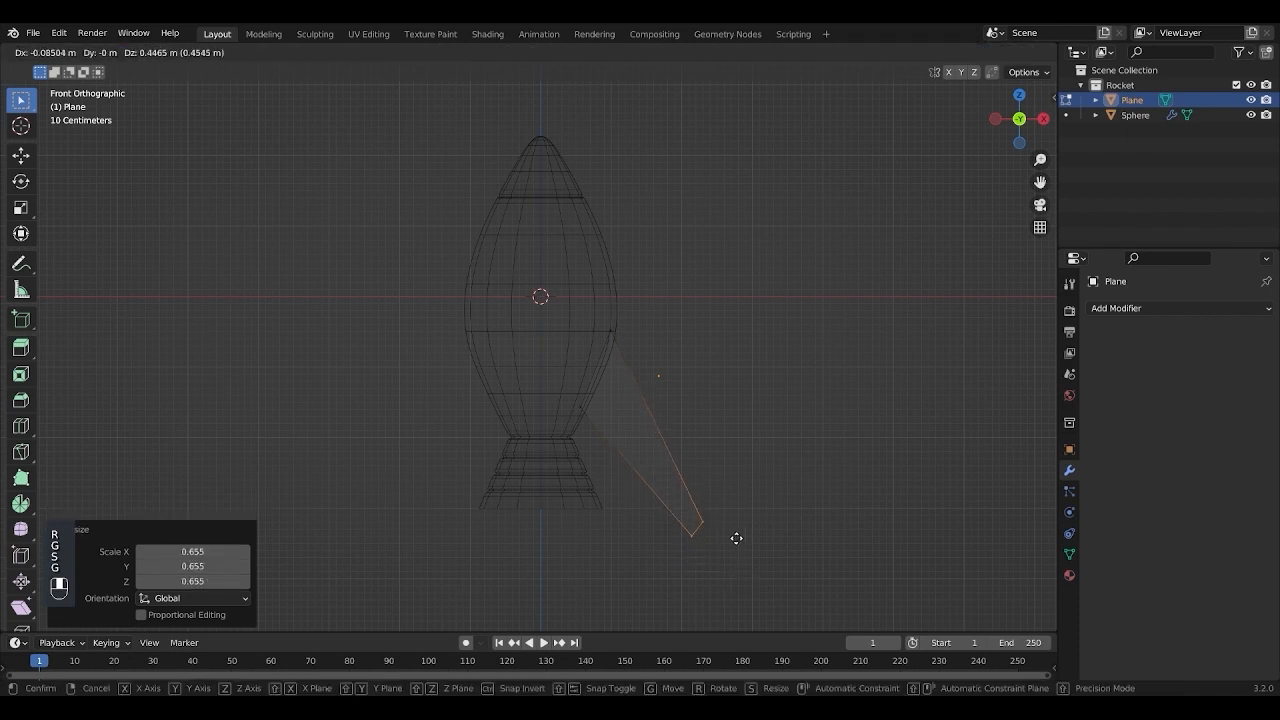
pyautogui.click(733, 537)
# Step: Add one centred loop cut across the fin and move it outward and up into an elbow, adjusting its lower vertex inward and down
pyautogui.hotkey('ctrl', 'r')
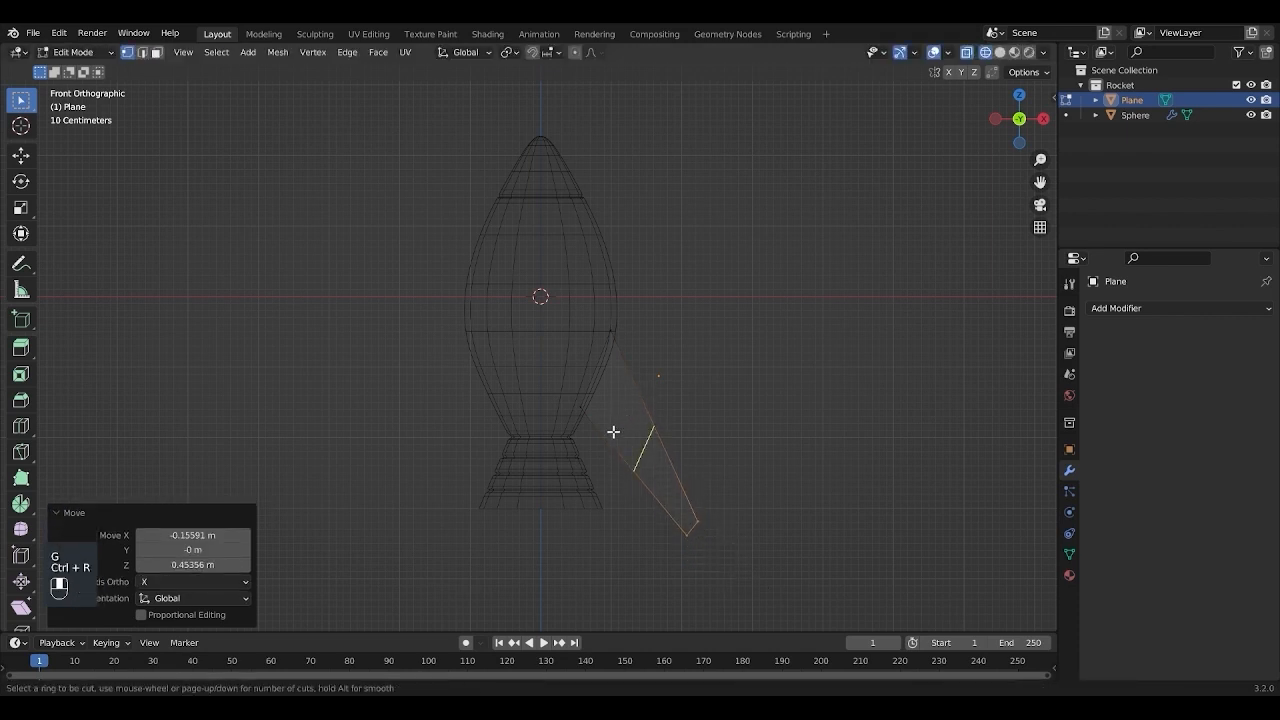
pyautogui.click(613, 431)
pyautogui.rightClick(691, 449)
pyautogui.press('g')
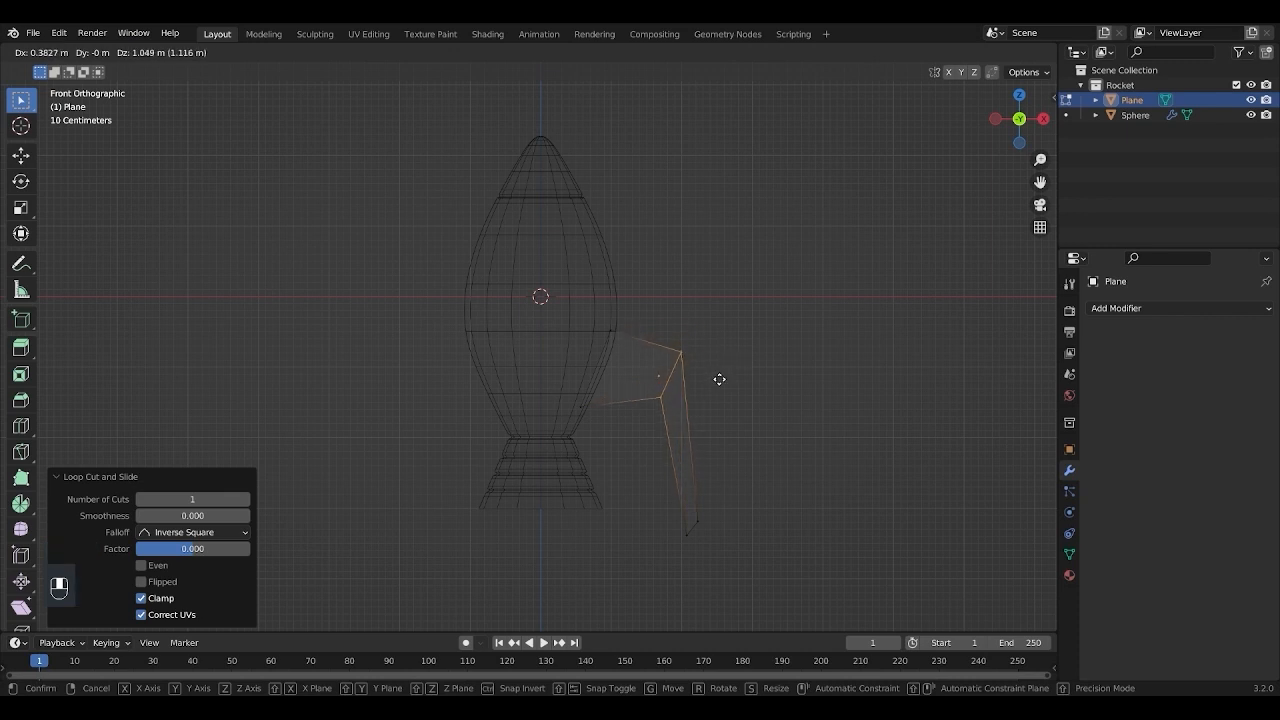
pyautogui.click(725, 381)
pyautogui.press('g')
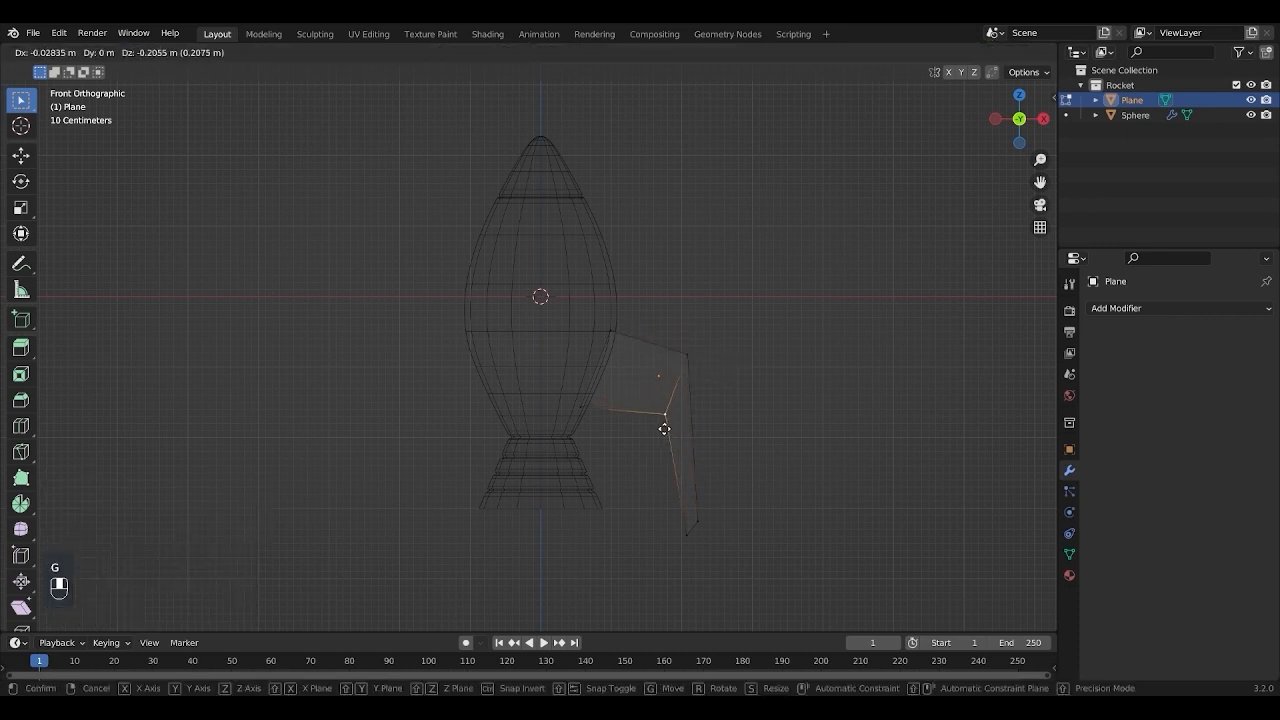
pyautogui.click(651, 420)
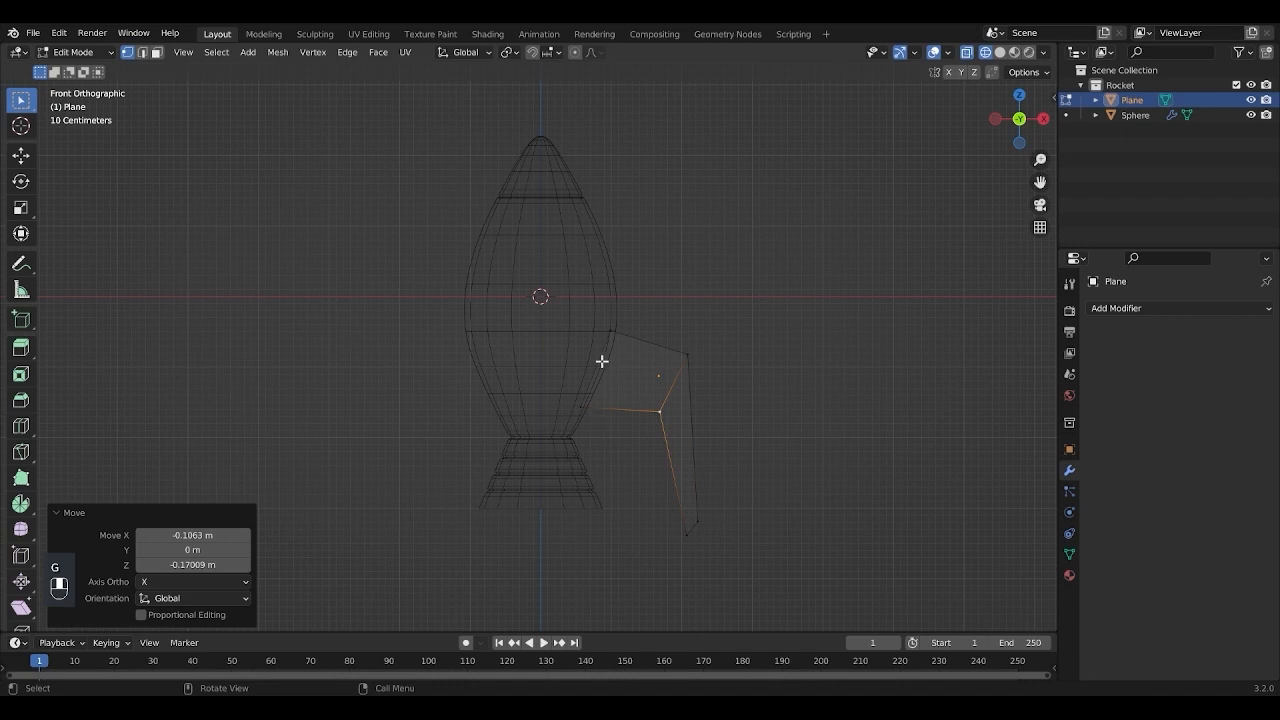
# Step: Widen the fin's root by moving its upper corner and lower corner about 0.11 m apart from their places, and return to solid Object Mode
pyautogui.click(611, 329)
pyautogui.press('g')
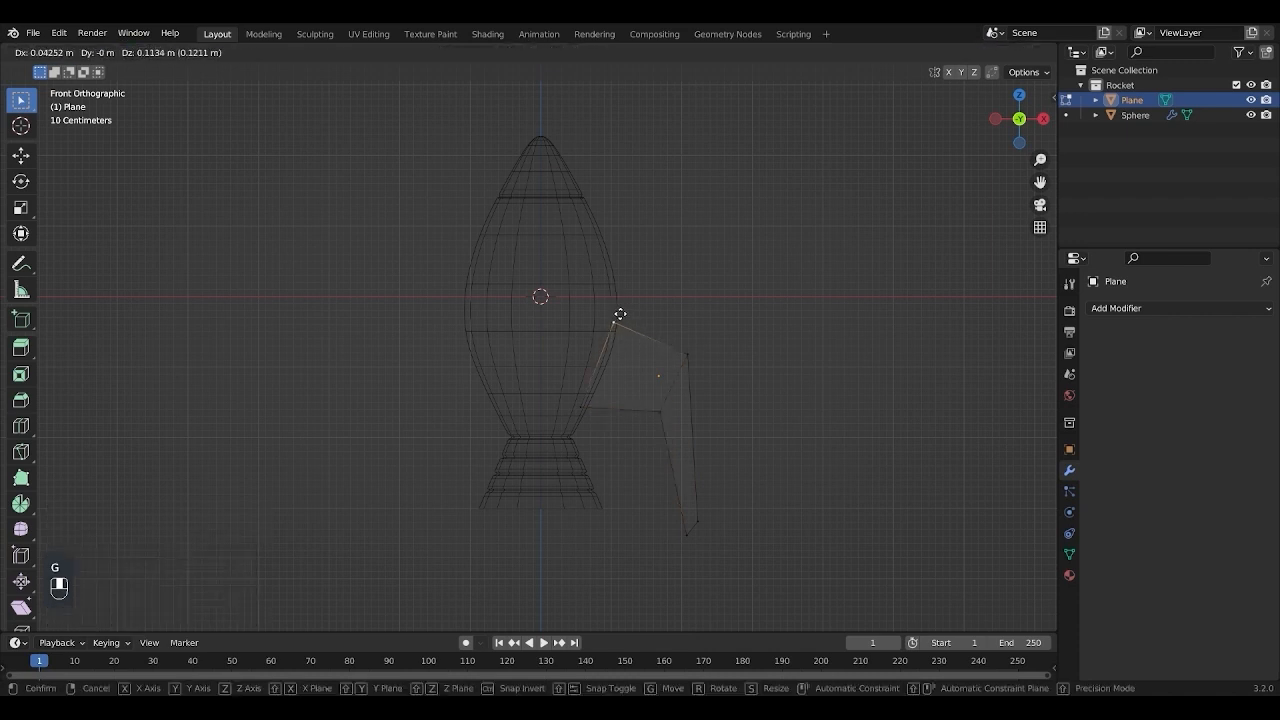
pyautogui.click(620, 314)
pyautogui.click(583, 414)
pyautogui.press('g')
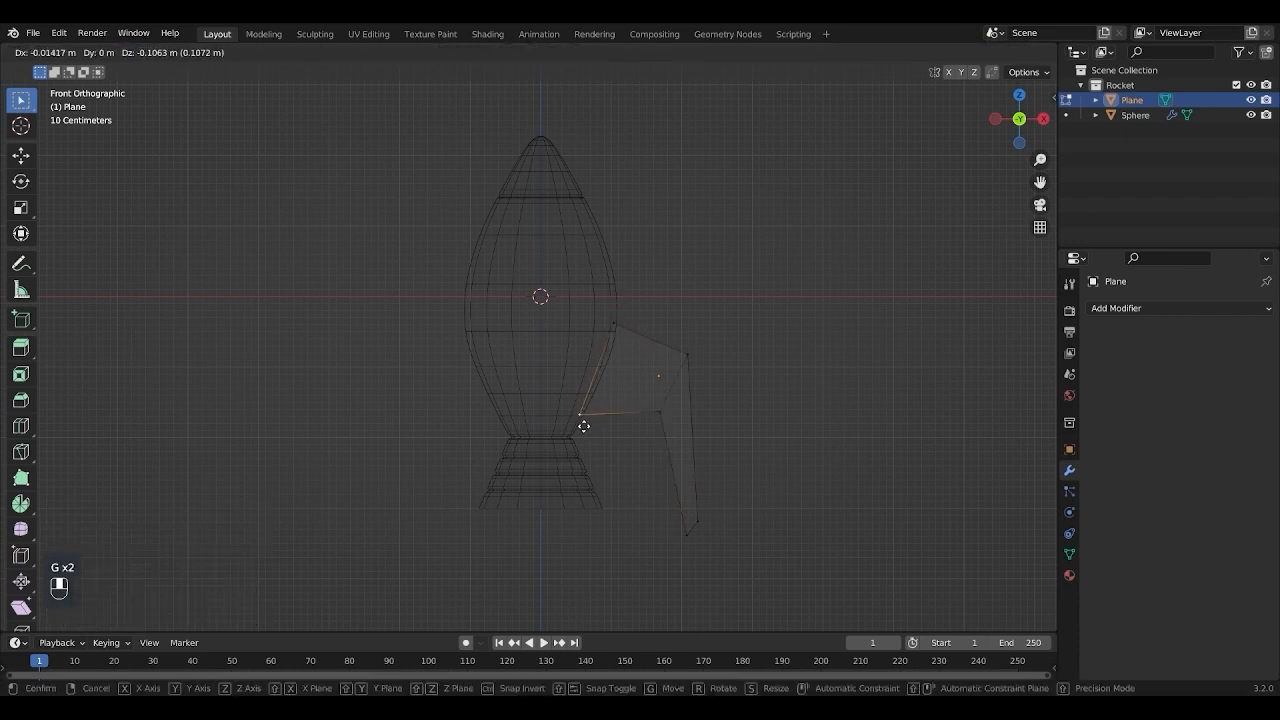
pyautogui.click(583, 426)
pyautogui.press('Tab')
pyautogui.press('Tab')
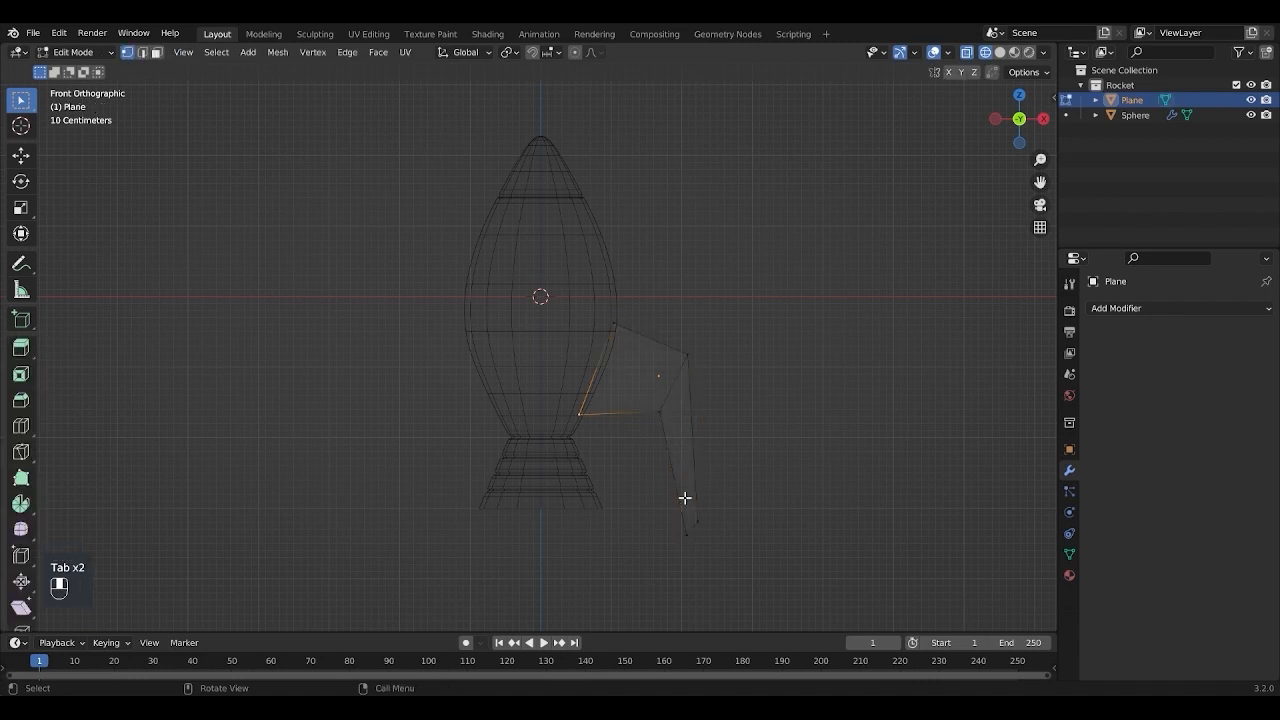
pyautogui.press('Tab')
pyautogui.press('z')
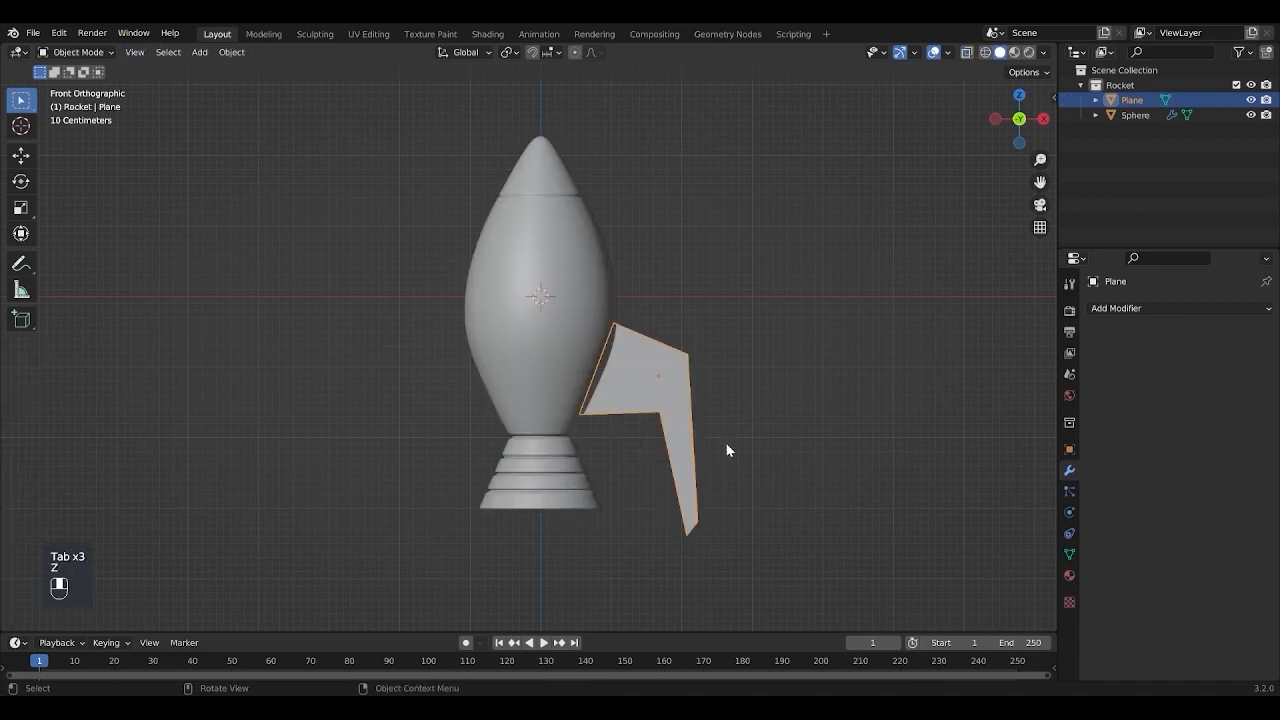
# Step: Extrude all of the fin's faces along their normals by about 0.1 m to give it thickness
pyautogui.moveTo(727, 450); pyautogui.dragTo(499, 395, button='middle')
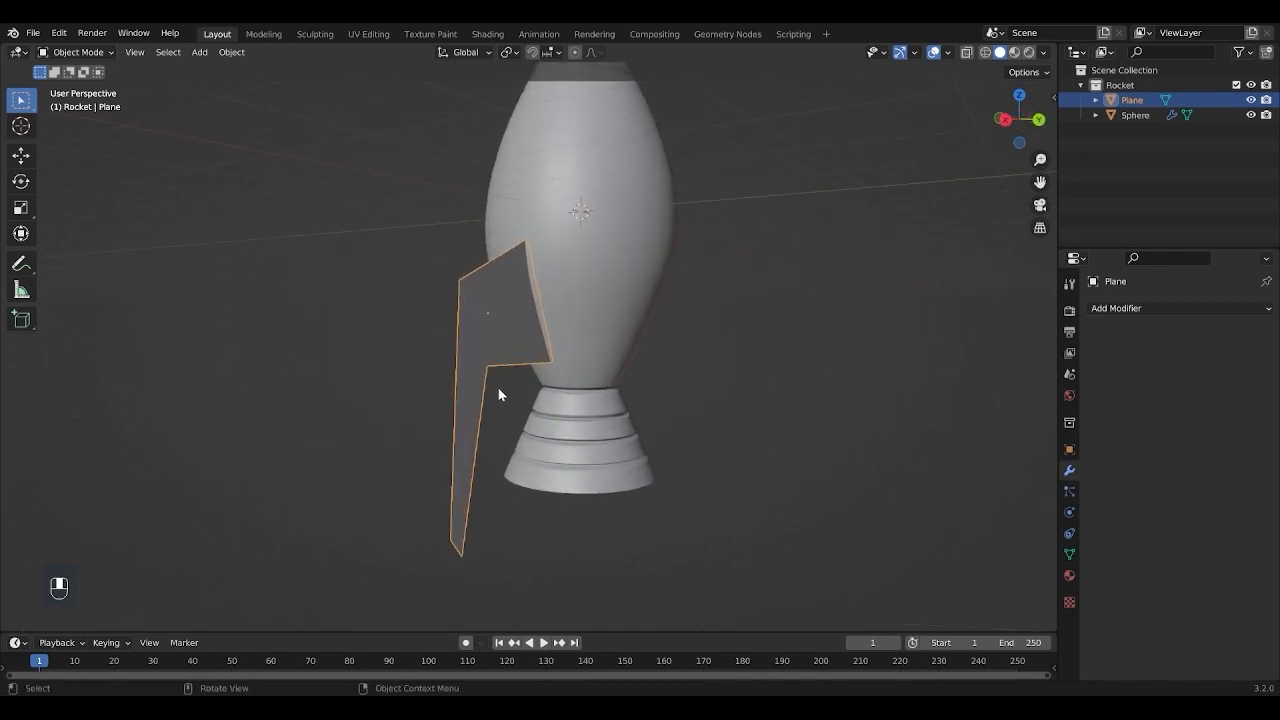
pyautogui.press('Tab')
pyautogui.press('a')
pyautogui.hotkey('alt', 'e')
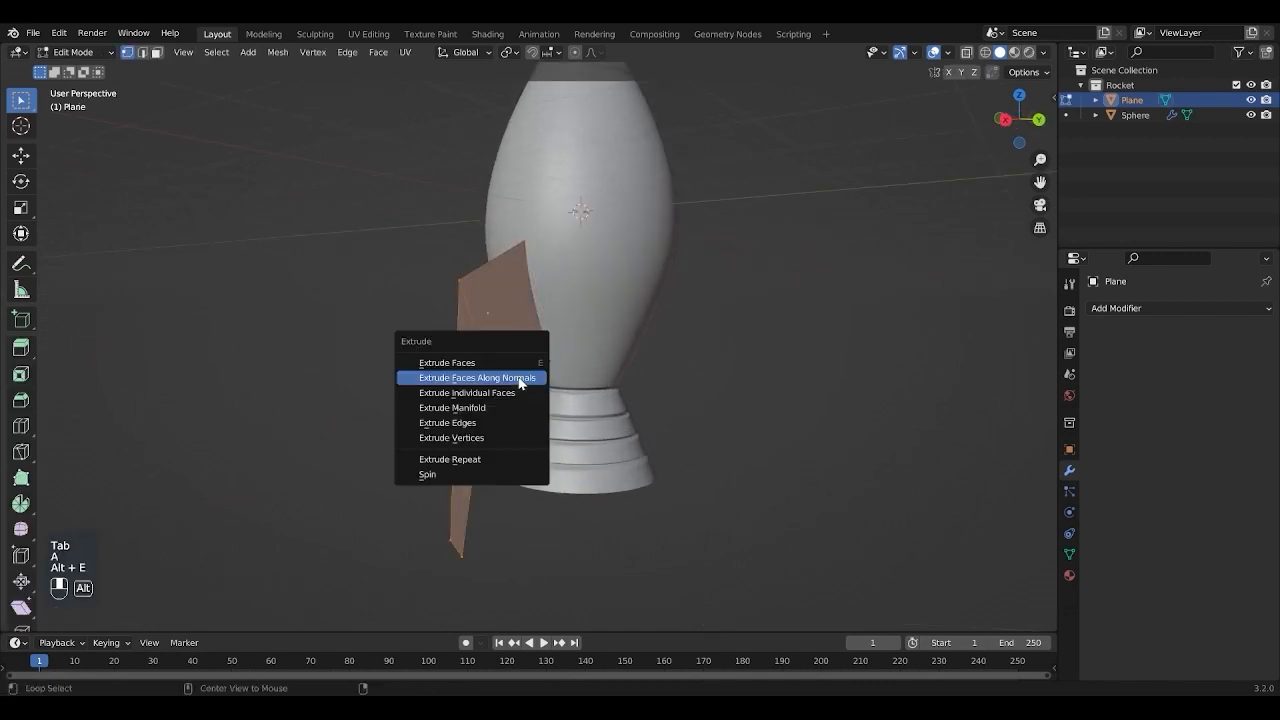
pyautogui.click(519, 383)
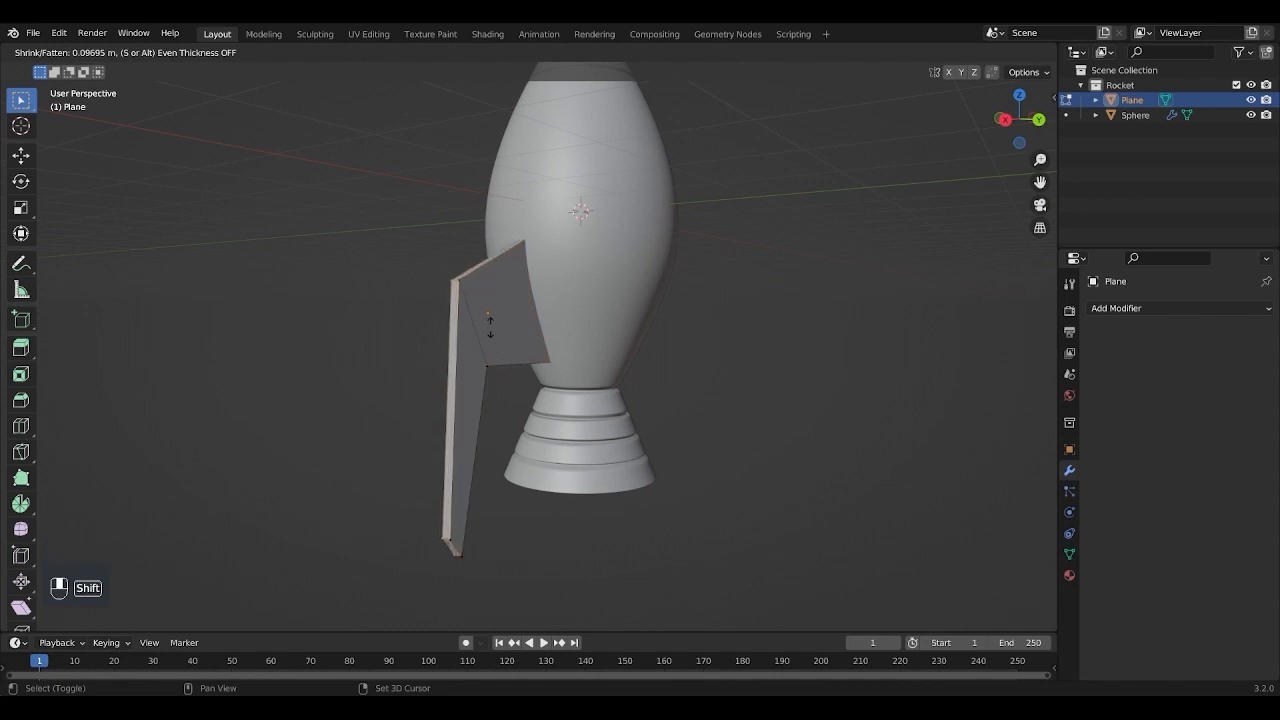
pyautogui.click(485, 322)
pyautogui.moveTo(471, 337); pyautogui.dragTo(569, 403, button='middle')
pyautogui.press('Tab')
# Step: Move the fin about 0.06 m along Y to centre its thickness on the rocket's axis
pyautogui.press('KP_7')
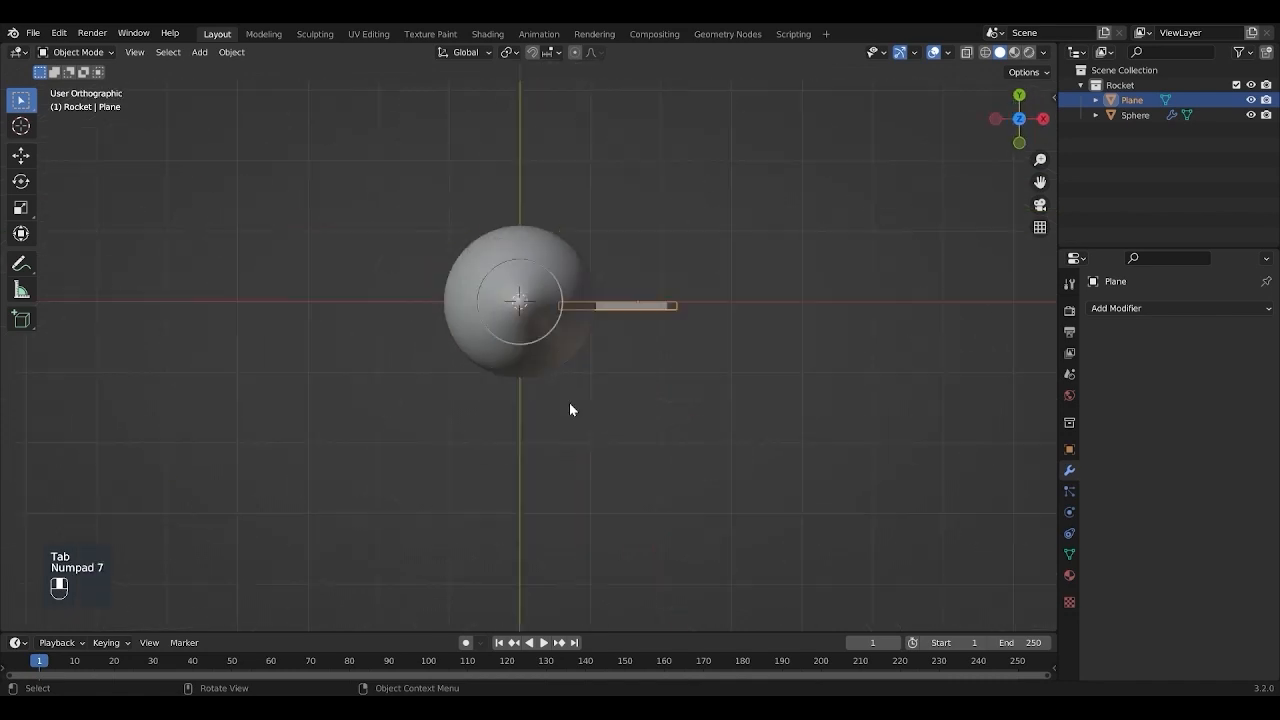
pyautogui.scroll(5, 594, 380)
pyautogui.press('g')
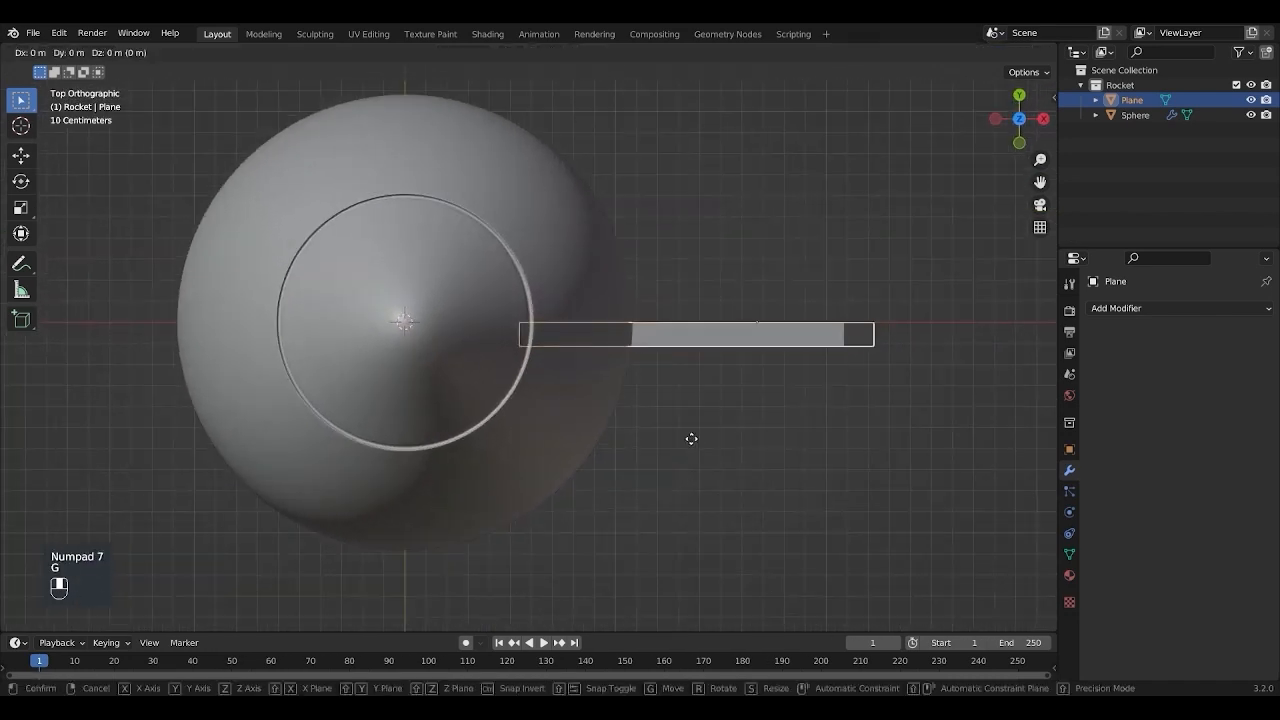
pyautogui.press('z')
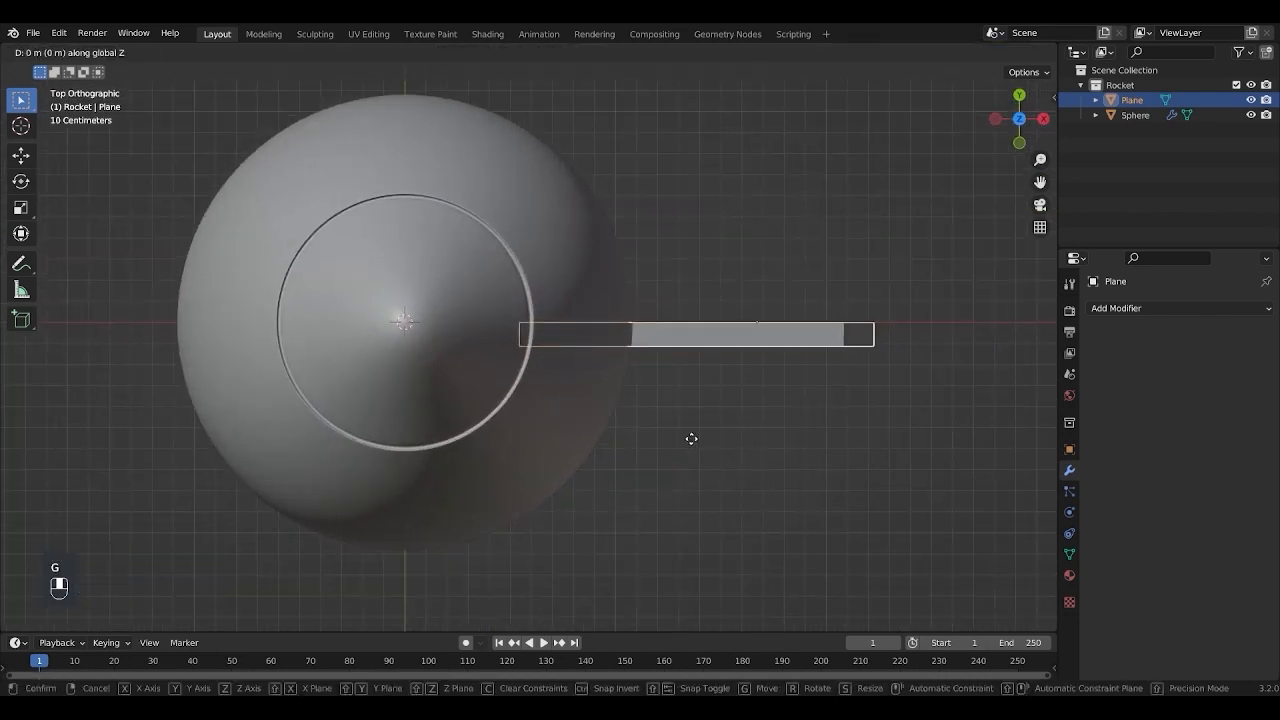
pyautogui.press('shift')
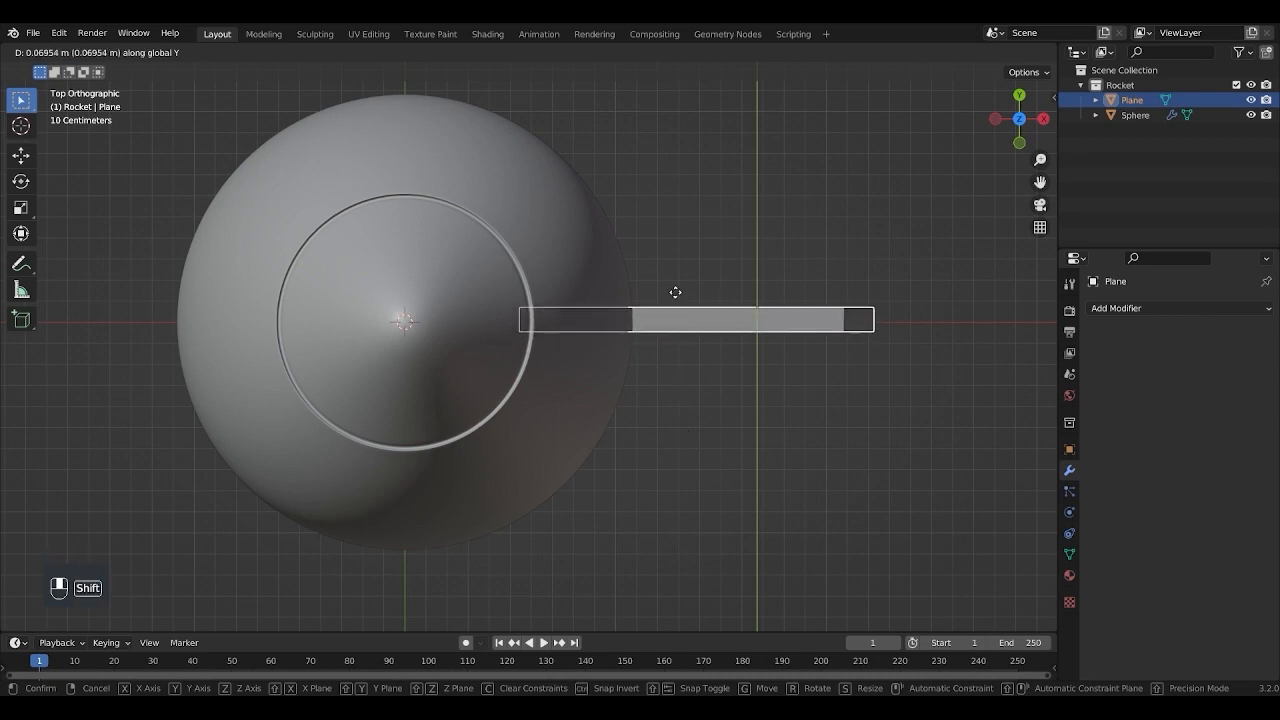
pyautogui.click(679, 309)
pyautogui.scroll(-3, 664, 405)
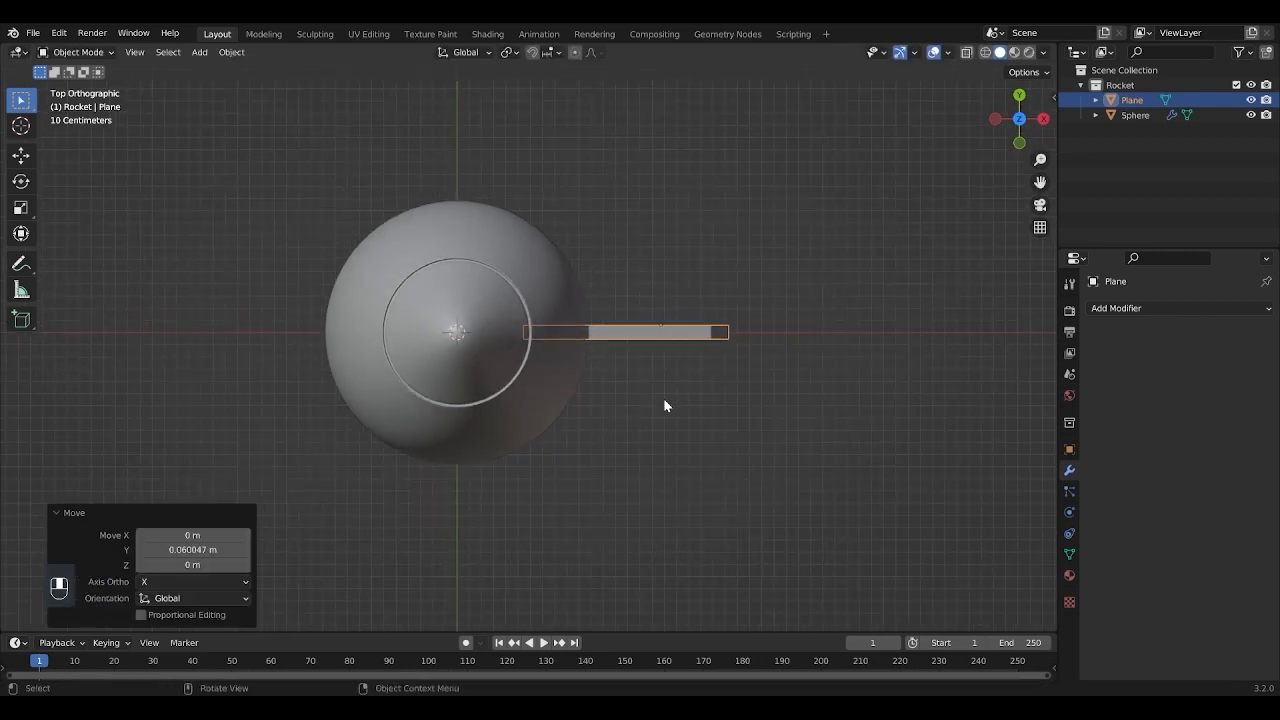
# Step: Add a Subdivision Surface modifier to the fin with viewport and render levels both set to 3
pyautogui.moveTo(634, 353); pyautogui.dragTo(700, 356, button='middle')
pyautogui.click(1178, 308)
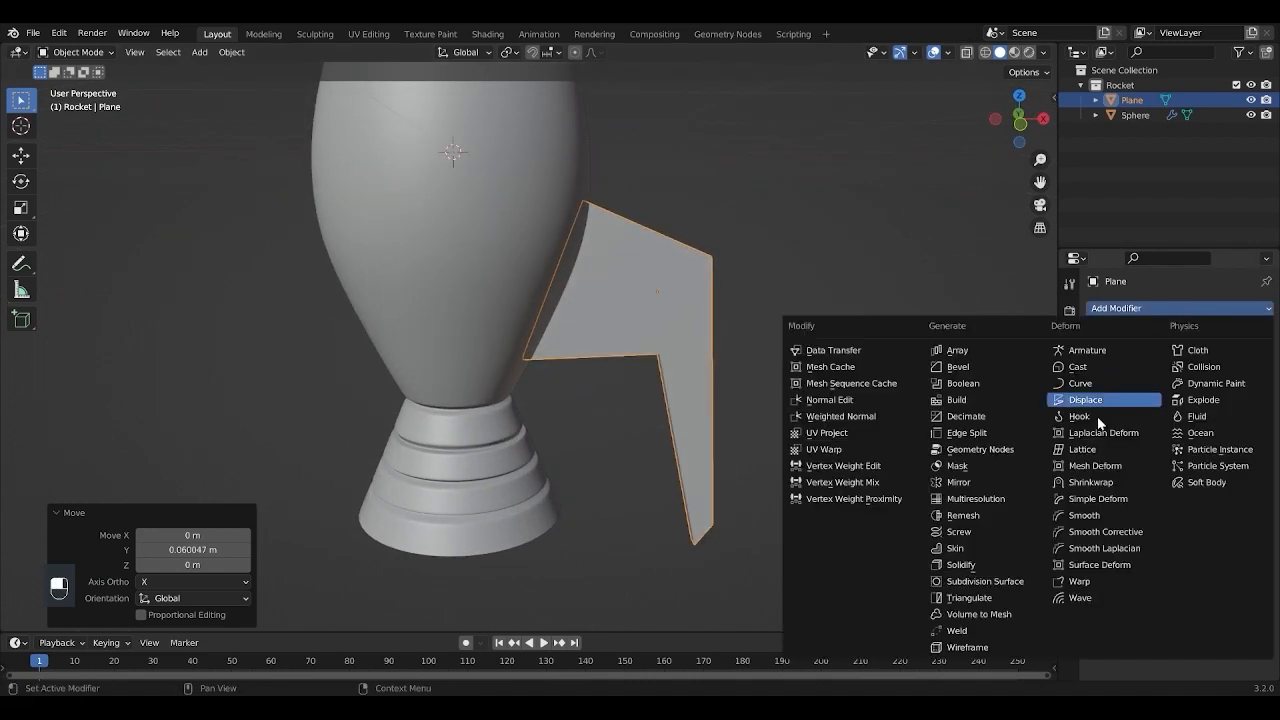
pyautogui.click(1025, 574)
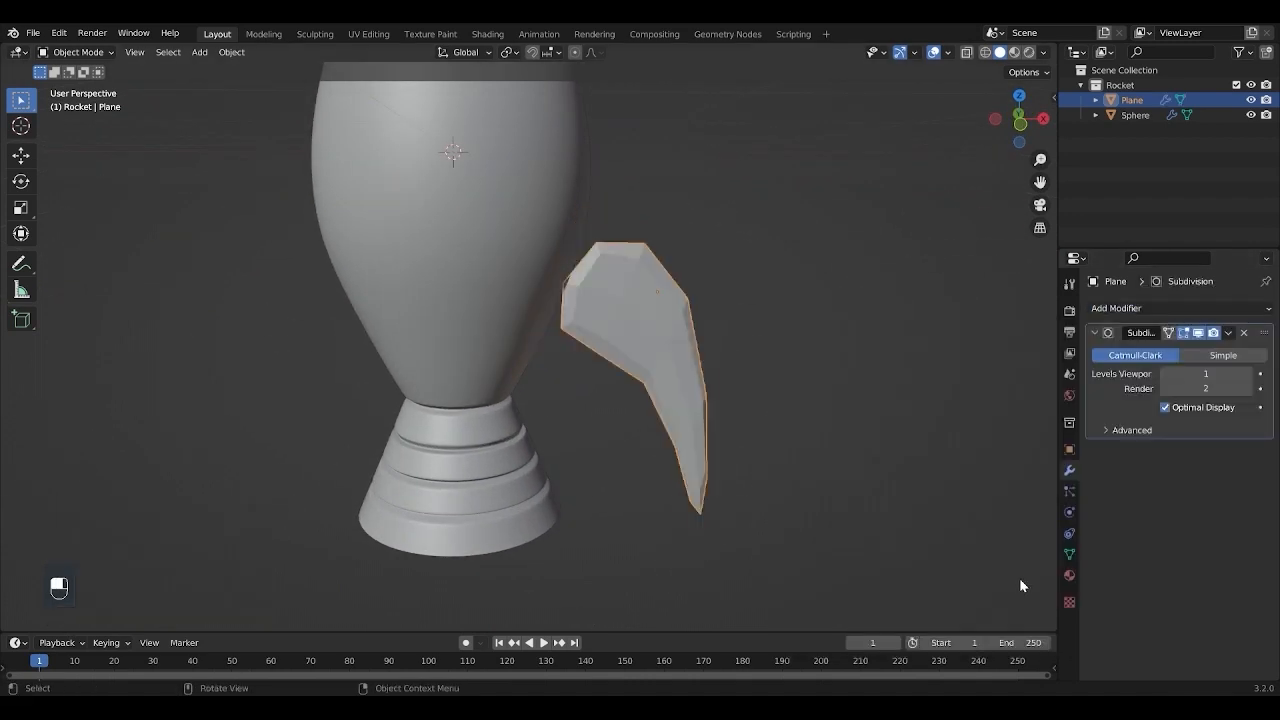
pyautogui.click(1248, 374)
pyautogui.click(1248, 374)
pyautogui.click(1248, 388)
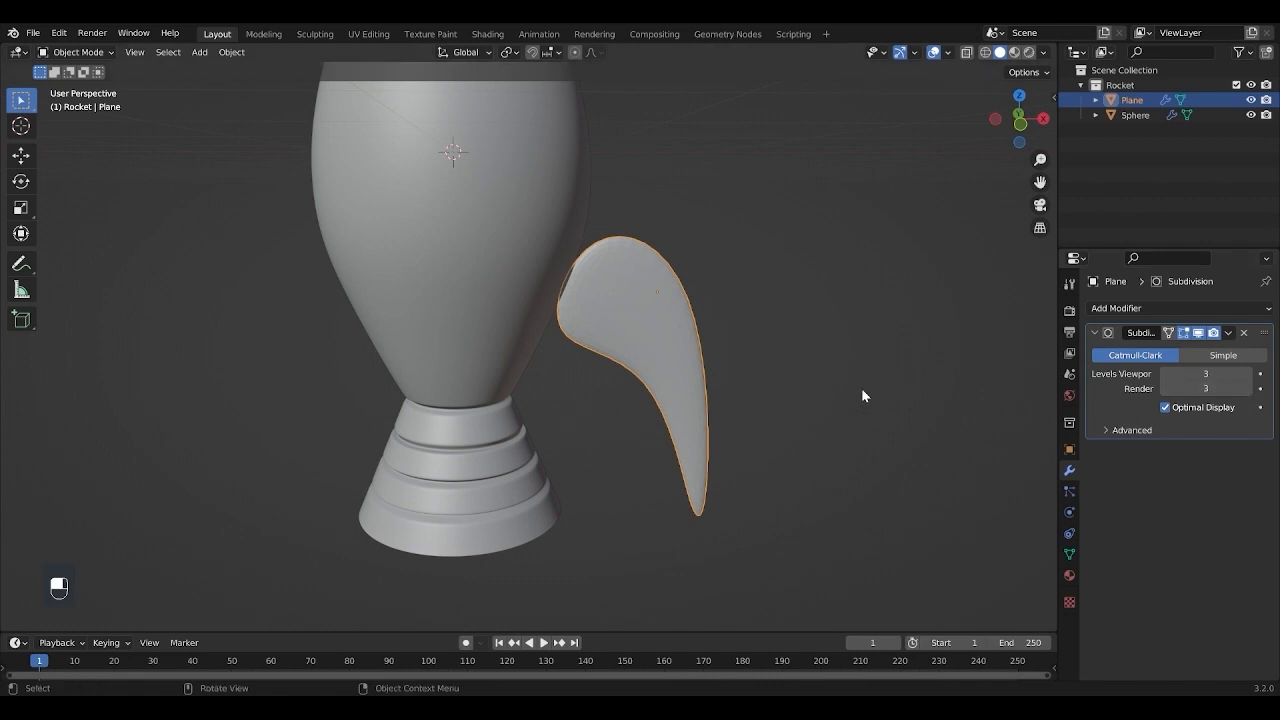
# Step: Add one loop cut slid close to the fin's root edge and another slid close to its tip edge
pyautogui.press('KP_3')
pyautogui.press('KP_1')
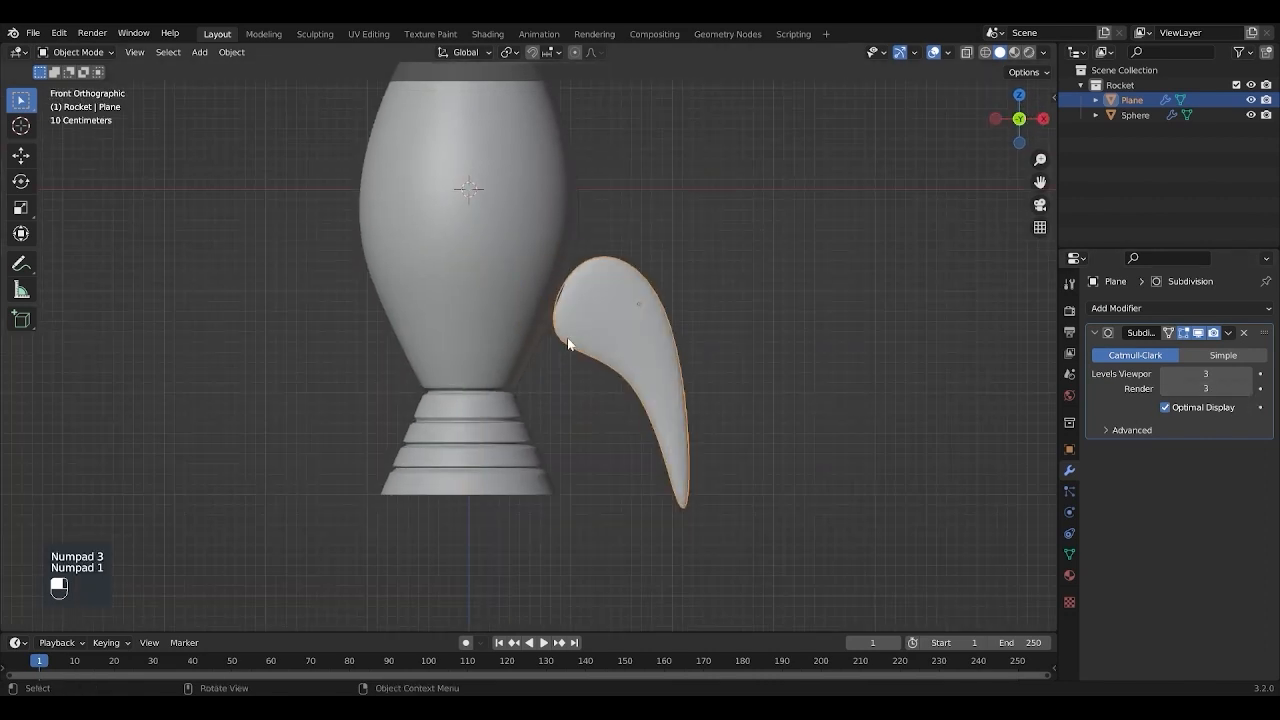
pyautogui.press('Tab')
pyautogui.press('z')
pyautogui.hotkey('ctrl', 'r')
pyautogui.click(641, 241)
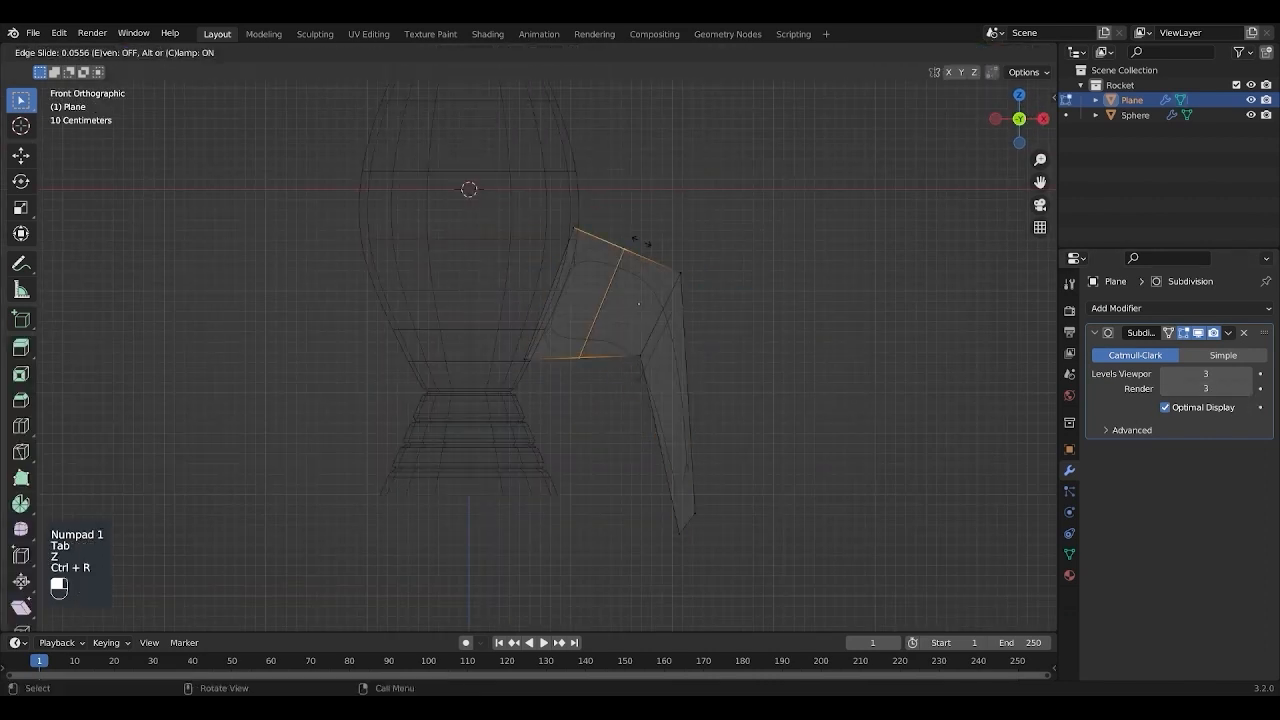
pyautogui.moveTo(641, 241); pyautogui.dragTo(597, 213)
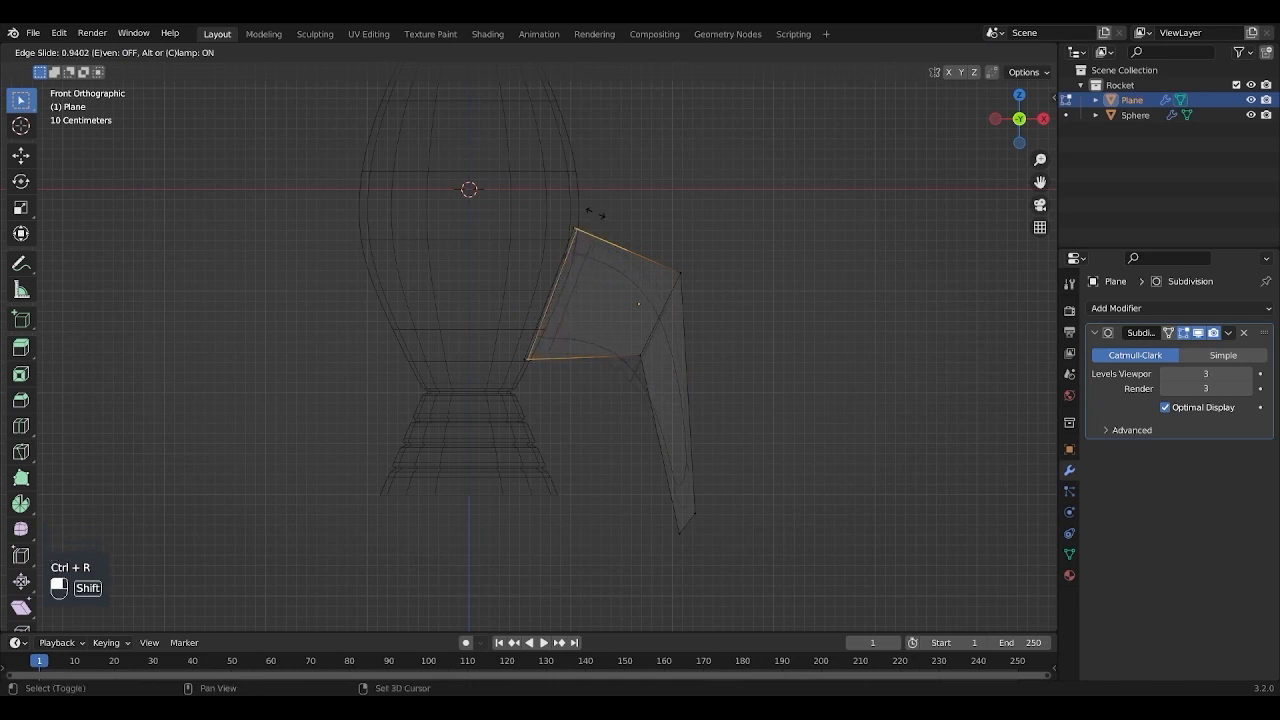
pyautogui.keyDown('shift'); pyautogui.click(590, 210); pyautogui.keyUp('shift')
pyautogui.hotkey('ctrl', 'r')
pyautogui.click(686, 487)
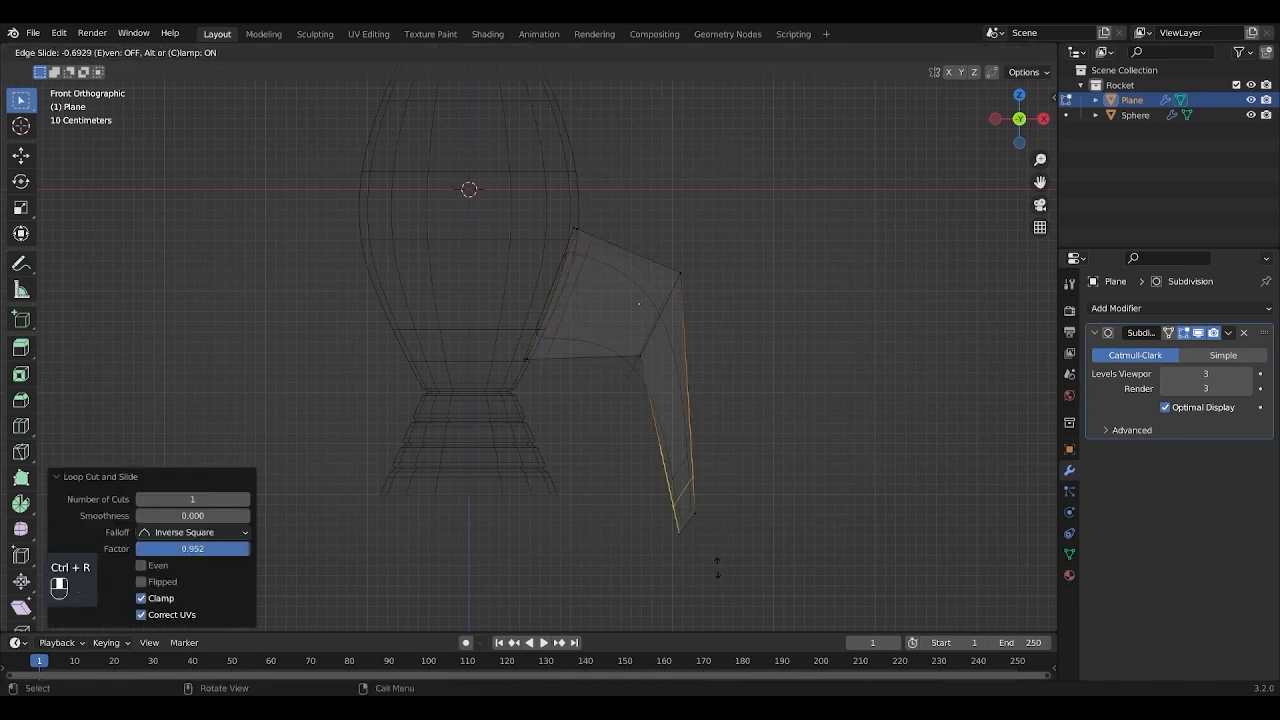
pyautogui.click(740, 603)
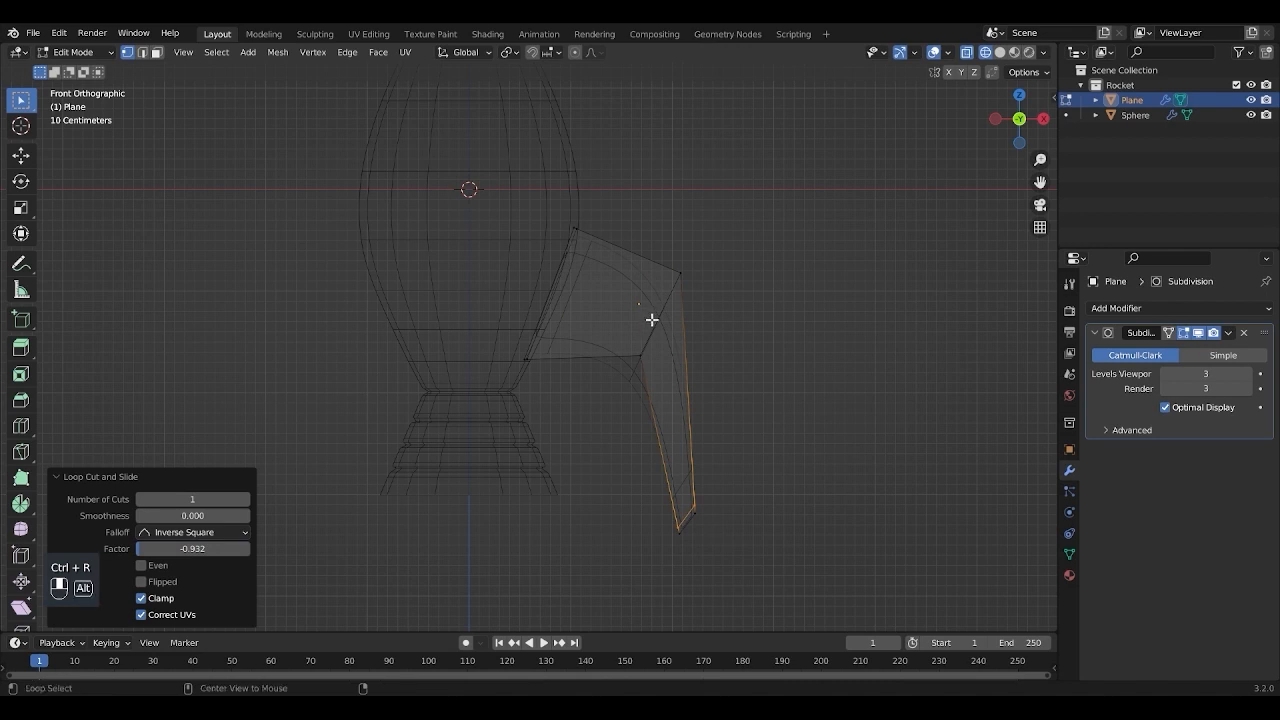
# Step: Bevel the fin's elbow edge loop with 2 segments, about 0.29 m wide
pyautogui.press('z')
pyautogui.click(773, 349)
pyautogui.hotkey('ctrl', 'b')
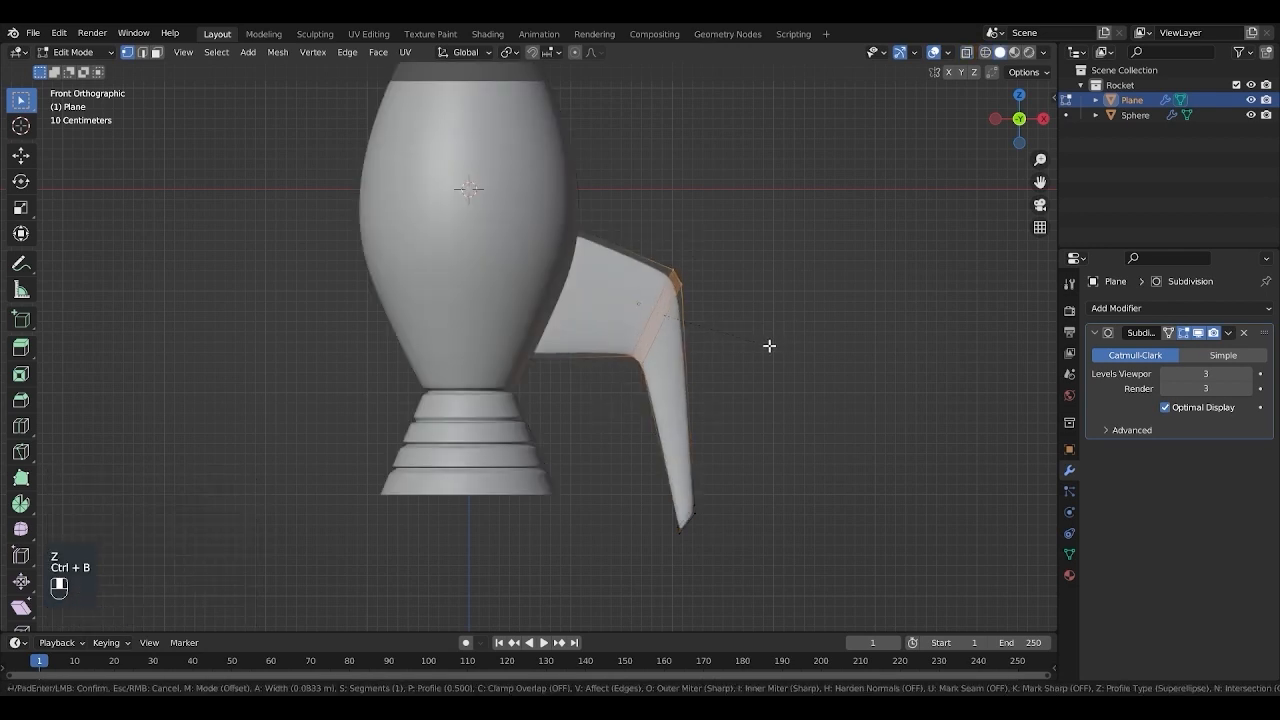
pyautogui.scroll(1, 780, 352)
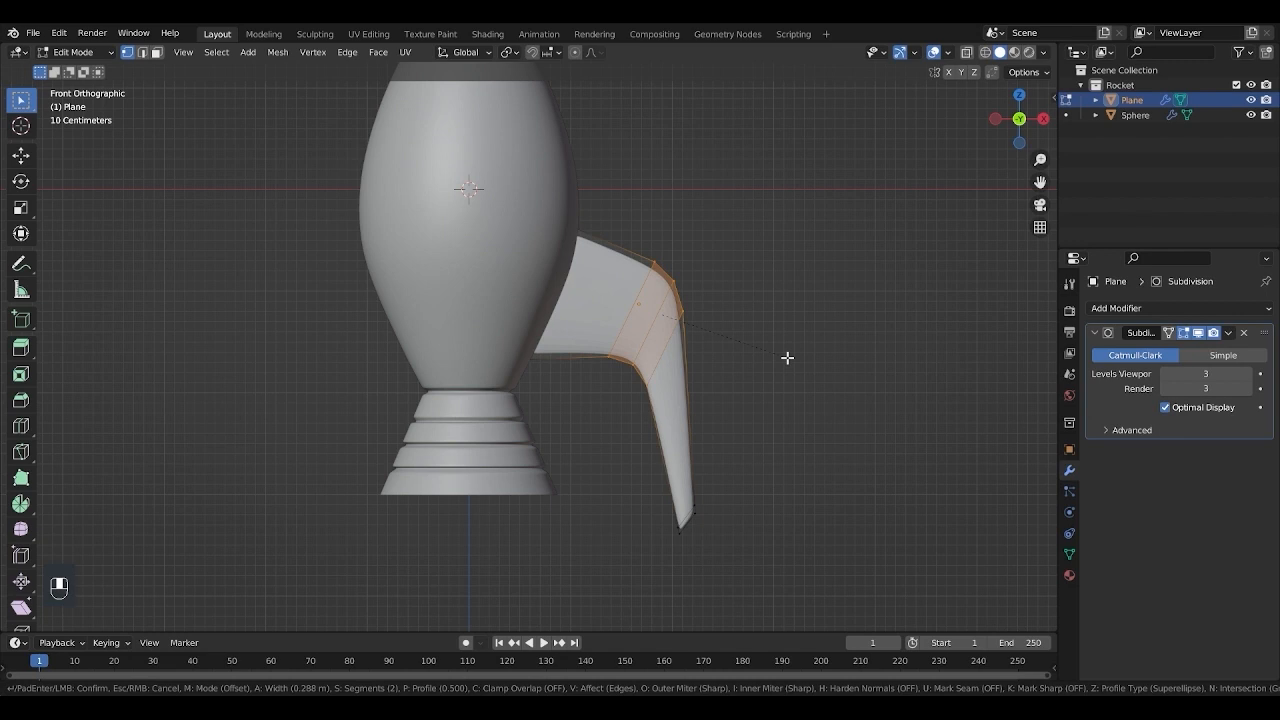
pyautogui.click(787, 358)
pyautogui.press('Tab')
# Step: Add one centred loop cut along the middle of the fin's thin outer side and bevel it into parallel loops
pyautogui.moveTo(781, 371); pyautogui.dragTo(636, 393, button='middle')
pyautogui.scroll(3, 636, 393)
pyautogui.press('Tab')
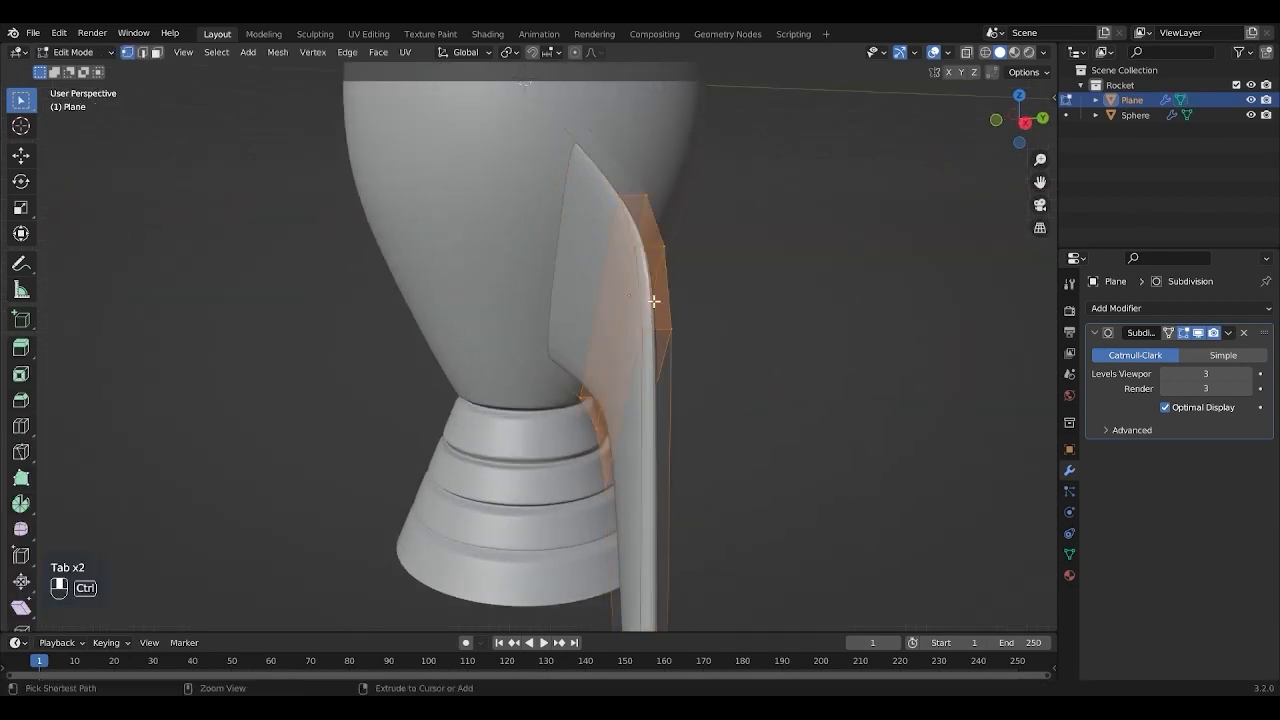
pyautogui.hotkey('ctrl', 'r')
pyautogui.click(653, 251)
pyautogui.rightClick(654, 251)
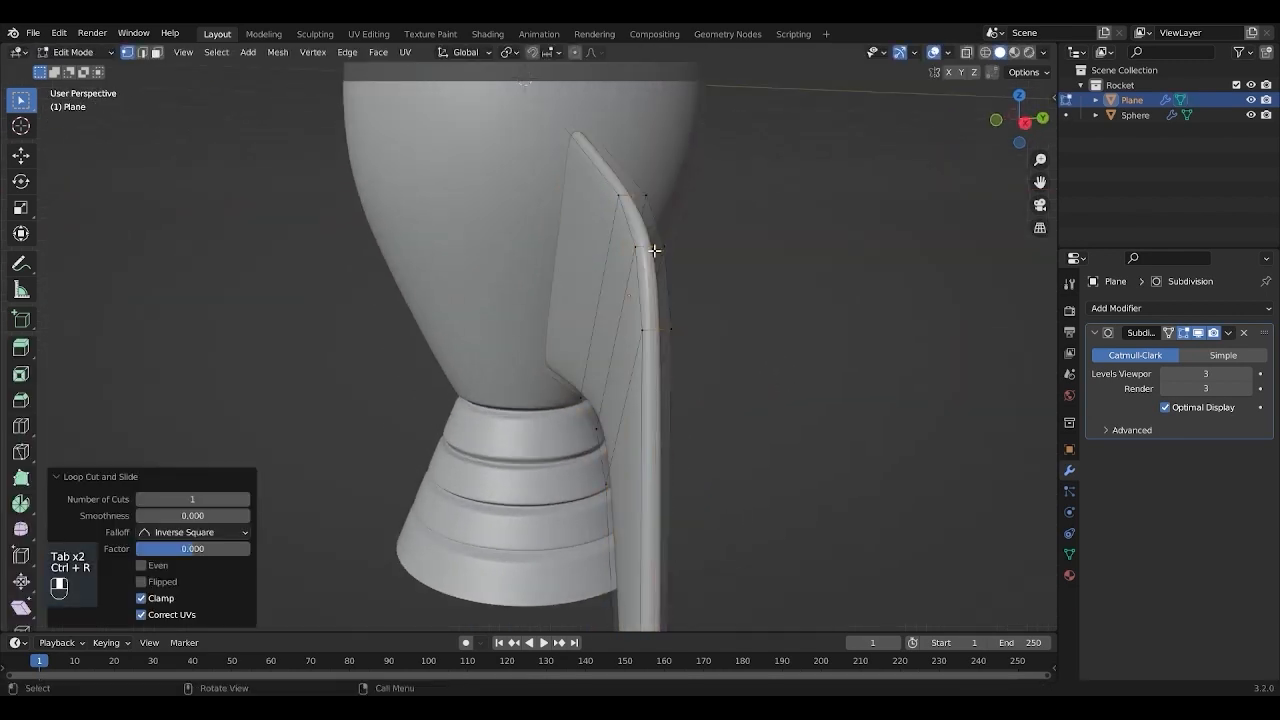
pyautogui.scroll(1, 719, 320)
pyautogui.moveTo(727, 333); pyautogui.dragTo(699, 336, button='middle')
pyautogui.hotkey('ctrl', 'b')
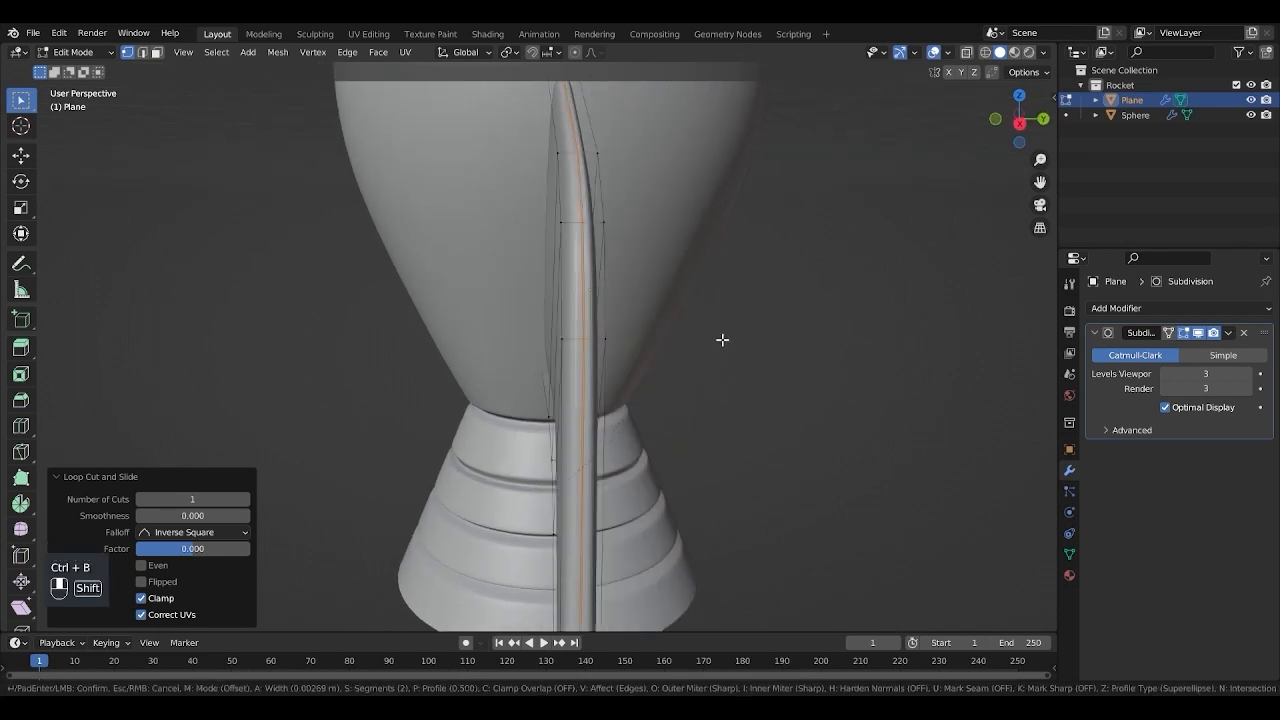
pyautogui.click(857, 400)
# Step: Return to Object Mode and shade the fin smooth
pyautogui.press('Tab')
pyautogui.rightClick(623, 234)
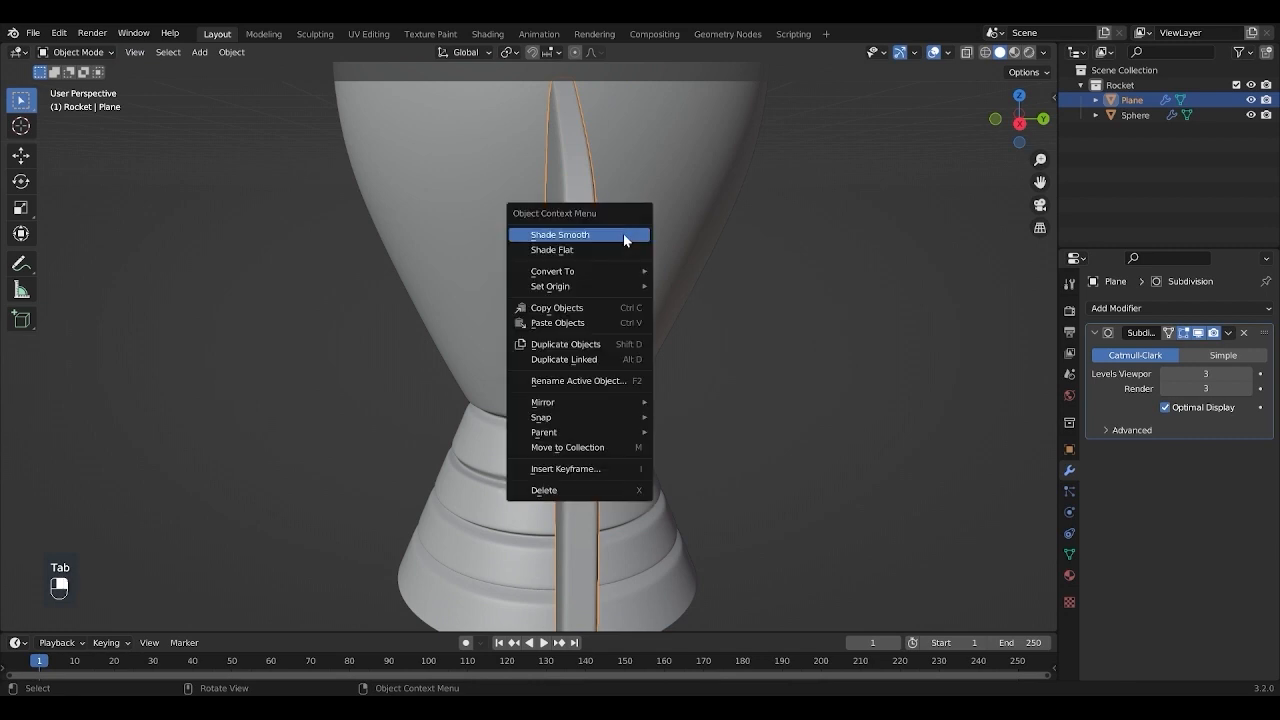
pyautogui.click(623, 234)
pyautogui.moveTo(605, 343); pyautogui.dragTo(747, 391, button='middle')
# Step: Move the fin's root vertices about 0.09 m inward into the rocket body, and return to solid Object Mode
pyautogui.press('KP_1')
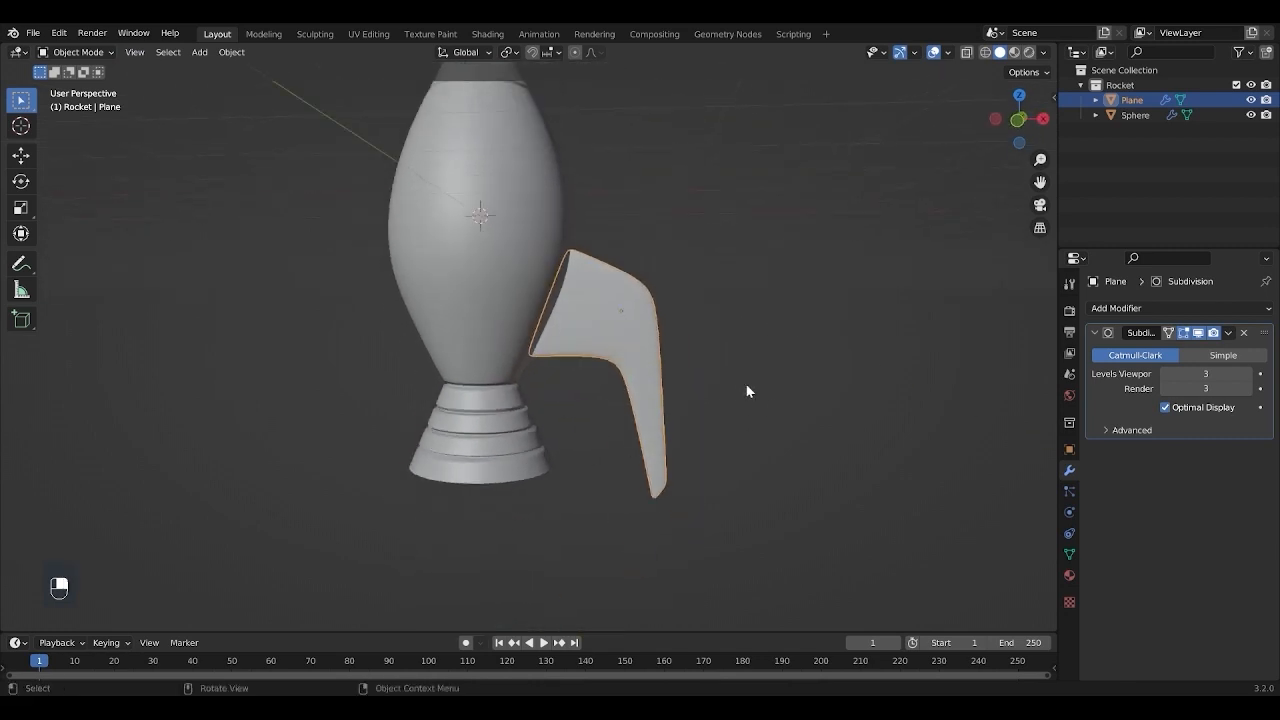
pyautogui.scroll(2, 621, 306)
pyautogui.press('Tab')
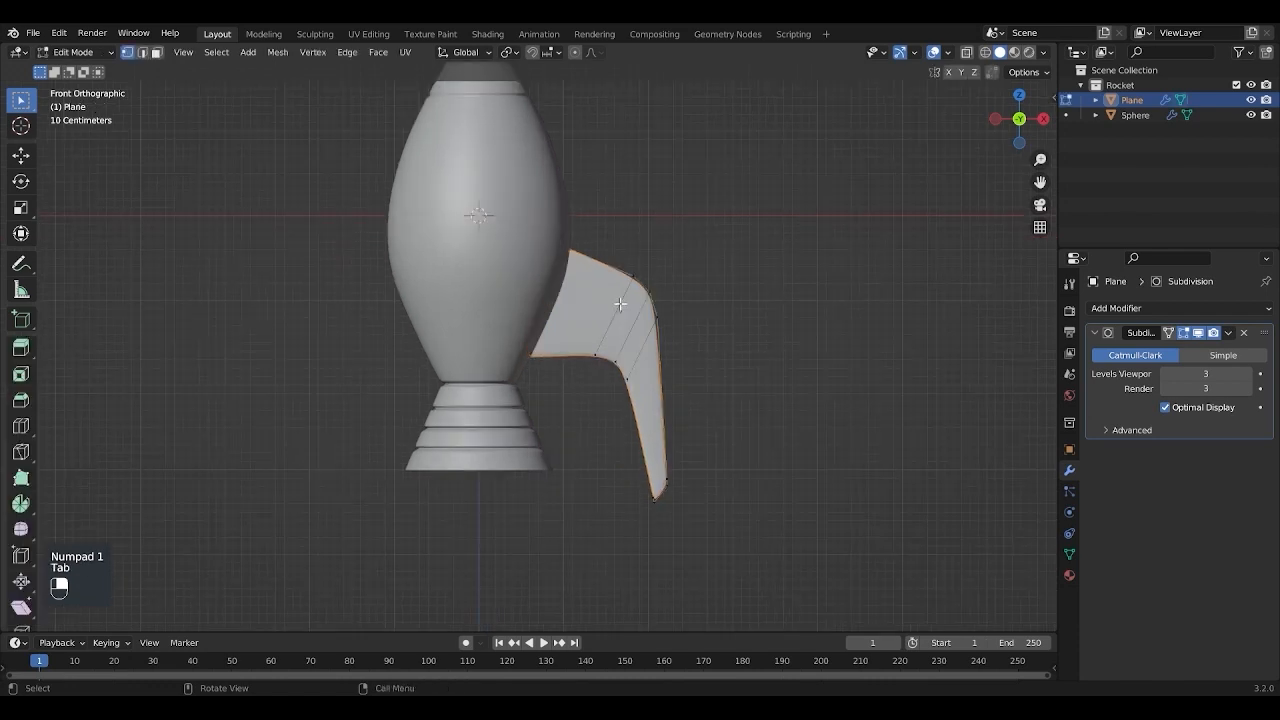
pyautogui.press('z')
pyautogui.moveTo(535, 200); pyautogui.dragTo(612, 258)
pyautogui.keyDown('shift'); pyautogui.moveTo(466, 343); pyautogui.dragTo(557, 400); pyautogui.keyUp('shift')
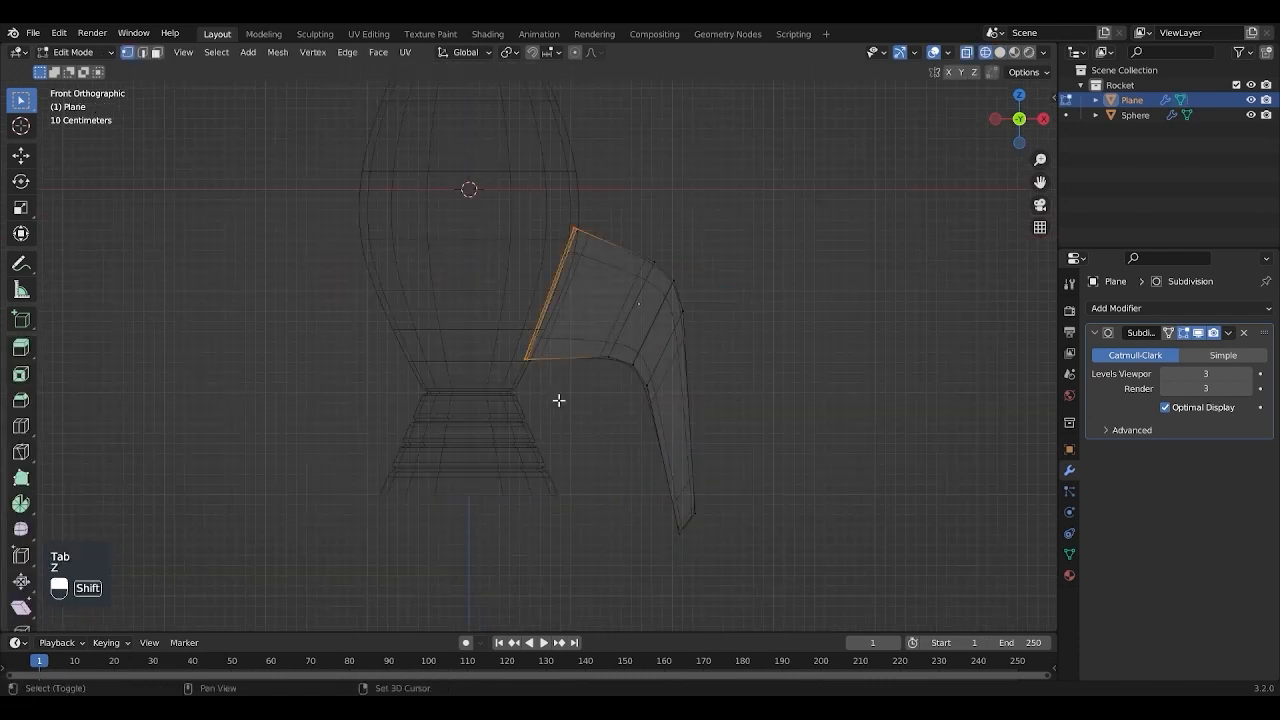
pyautogui.press('g')
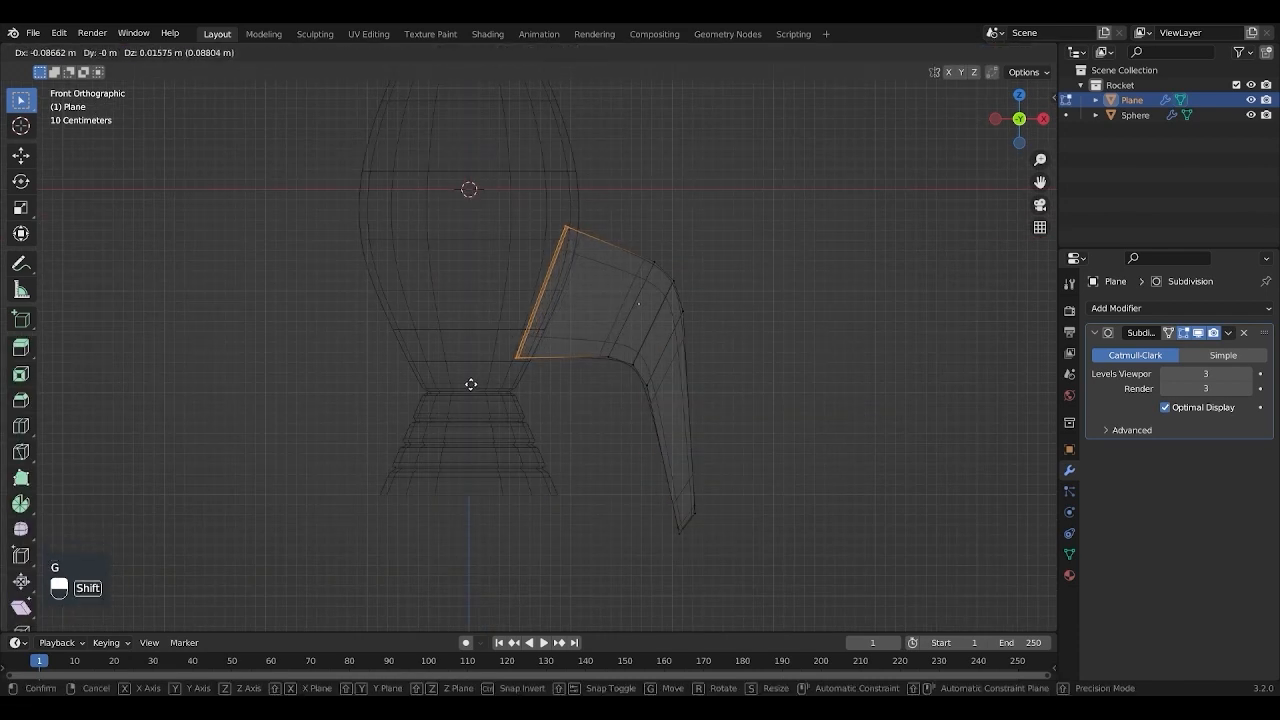
pyautogui.click(475, 382)
pyautogui.press('z')
pyautogui.click(789, 413)
pyautogui.press('Tab')
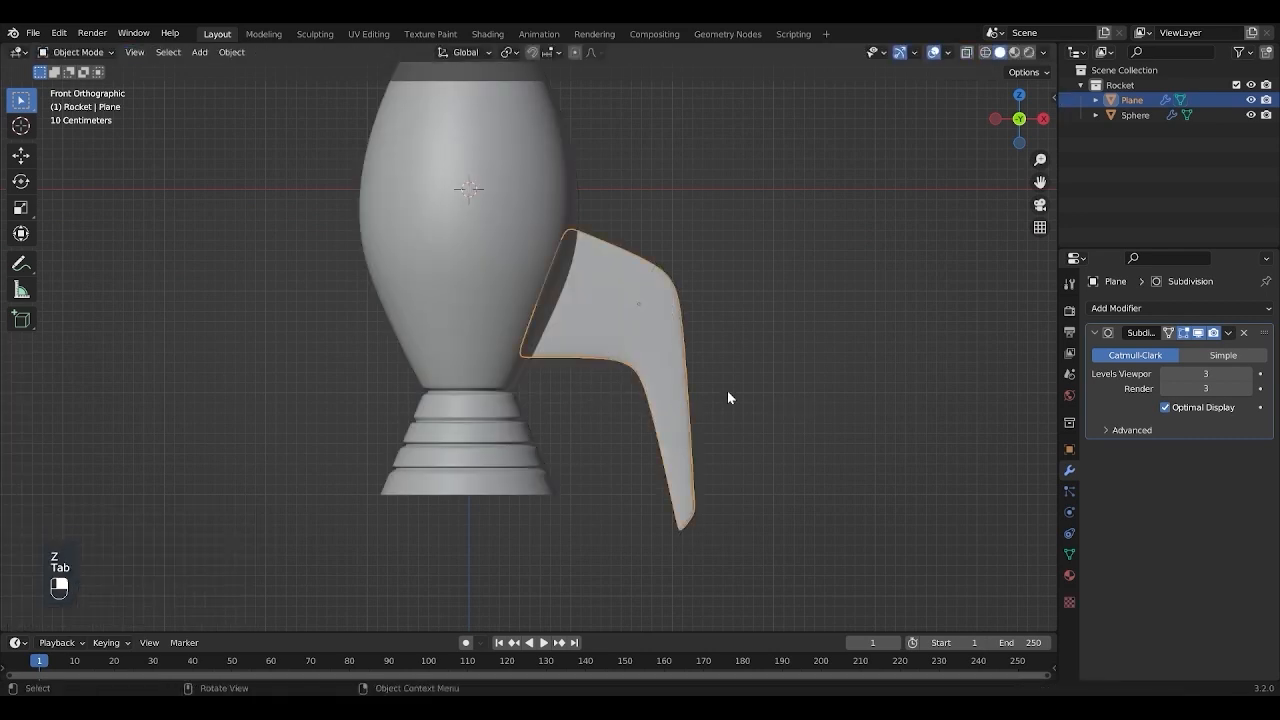
pyautogui.press('a')
pyautogui.click(607, 332)
pyautogui.scroll(-3, 636, 434)
pyautogui.keyDown('shift'); pyautogui.moveTo(632, 430); pyautogui.dragTo(685, 433, button='middle'); pyautogui.keyUp('shift')
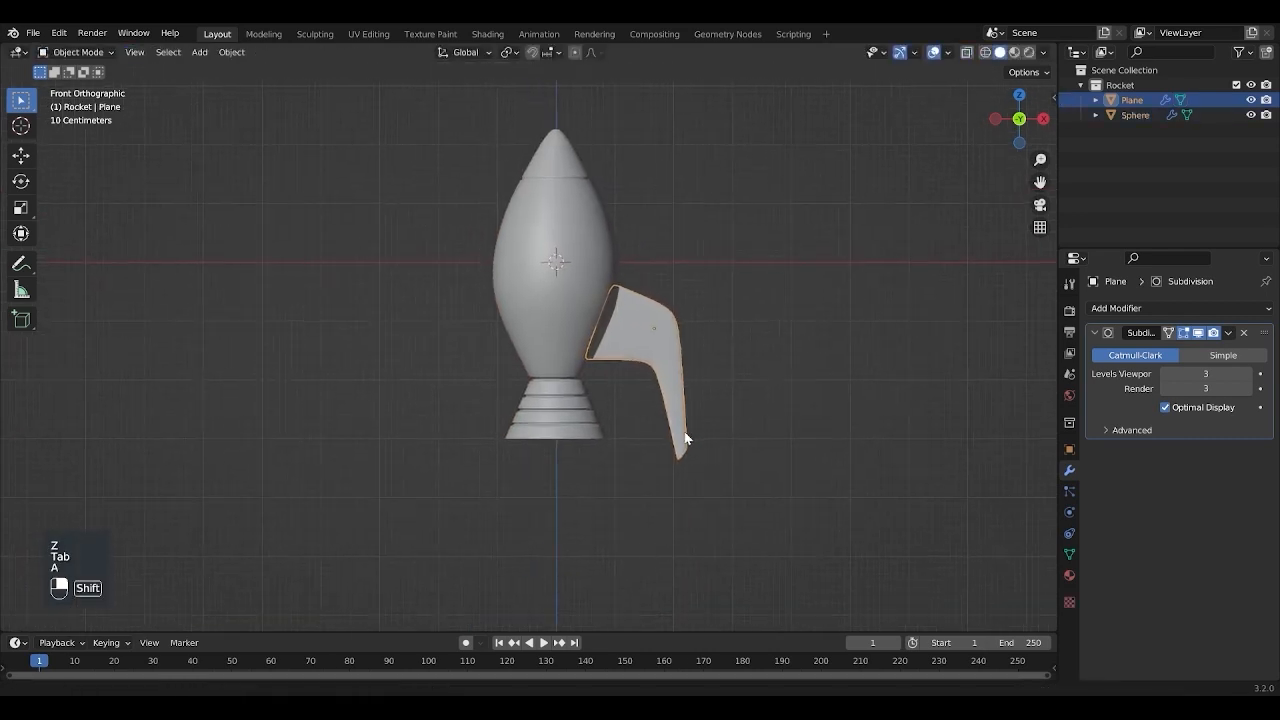
pyautogui.press('a')
pyautogui.press('a')
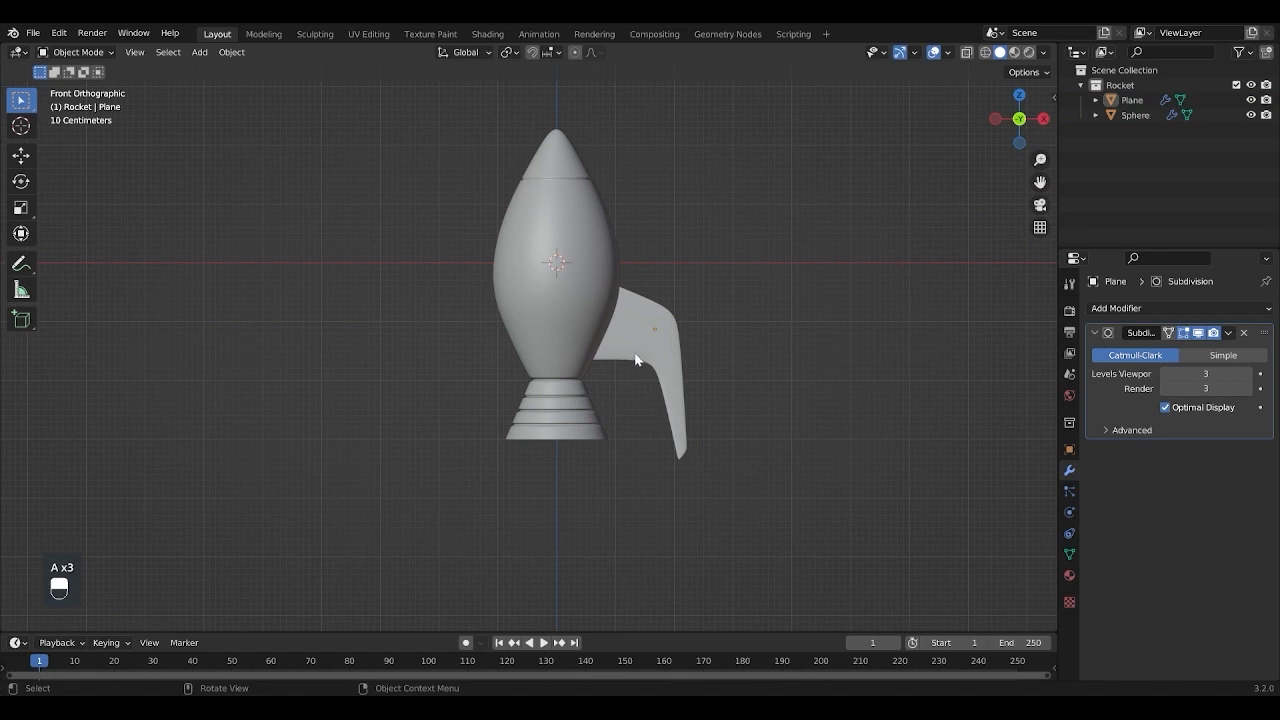
# Step: Add one centred lengthwise loop cut along the fin's broad faces and bevel it about 0.038 m with 1 segment
pyautogui.click(636, 360)
pyautogui.press('Tab')
pyautogui.scroll(3, 660, 349)
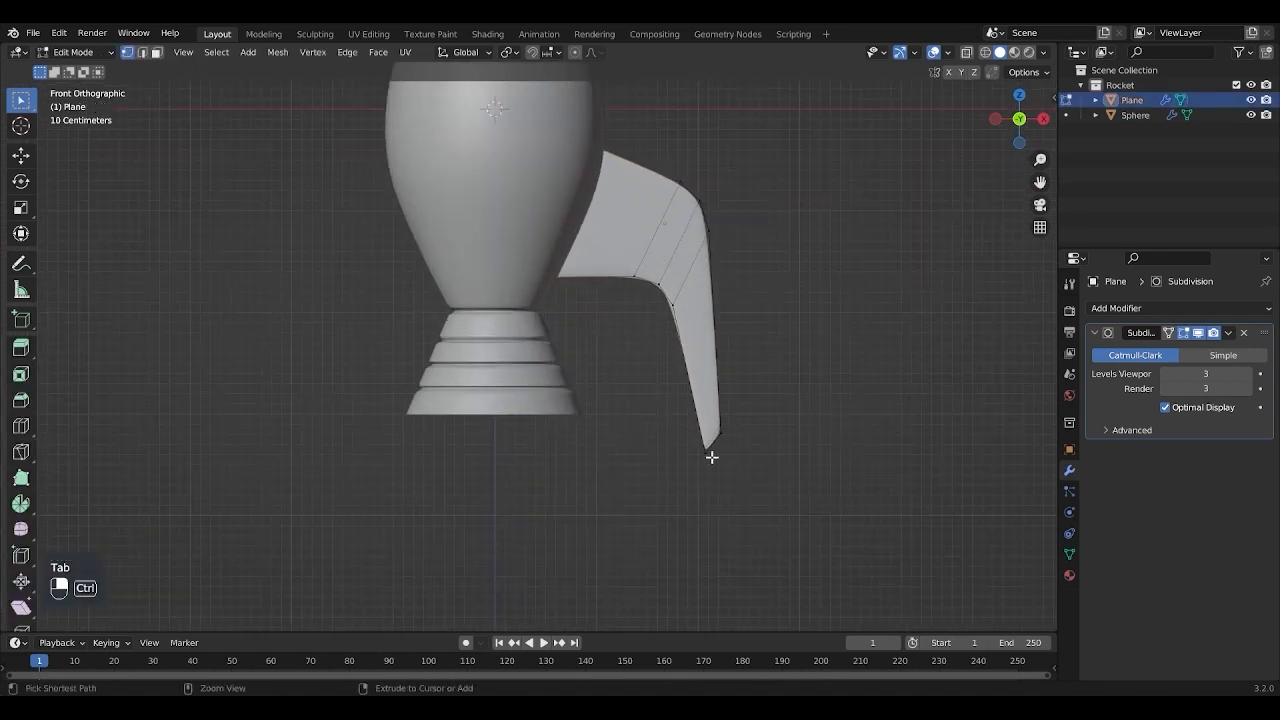
pyautogui.hotkey('ctrl', 'r')
pyautogui.click(715, 445)
pyautogui.rightClick(711, 439)
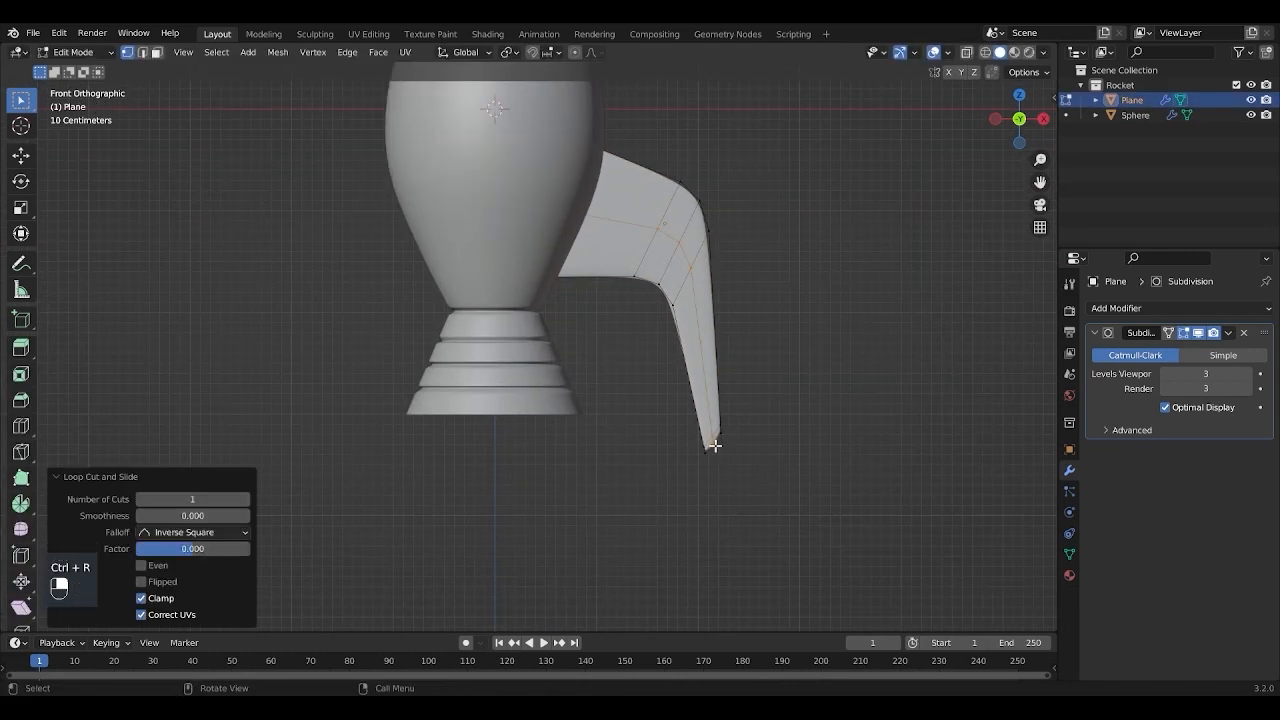
pyautogui.scroll(1, 789, 449)
pyautogui.hotkey('ctrl', 'b')
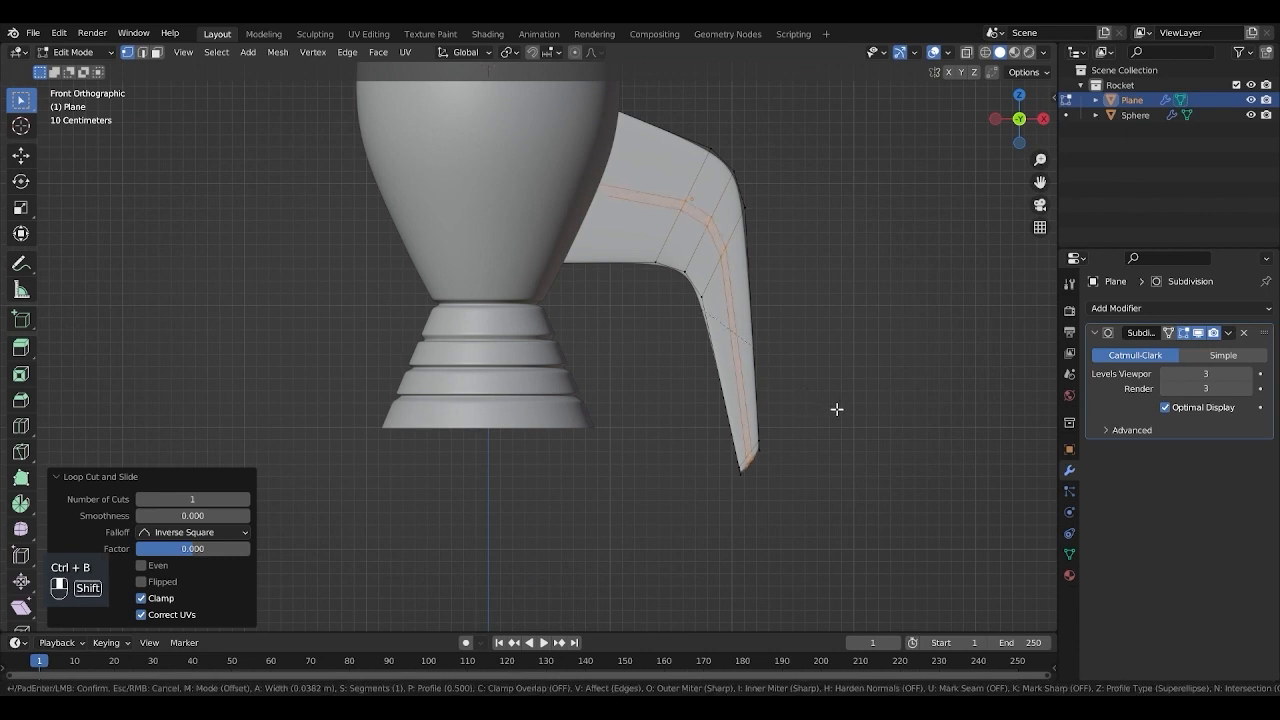
pyautogui.click(836, 409)
# Step: Extrude the bevelled strip's faces along their normals by about 0.045 m as a raised rib, and return to Object Mode
pyautogui.hotkey('alt', 'e')
pyautogui.click(824, 420)
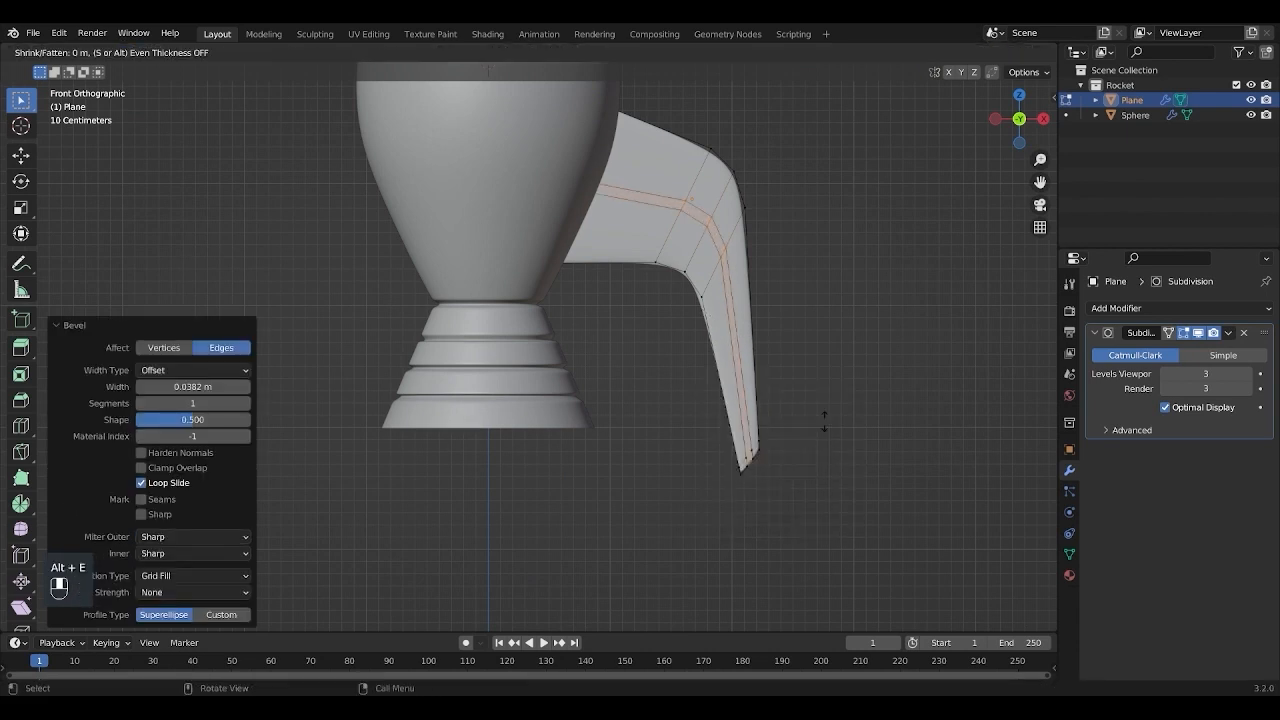
pyautogui.press('shift')
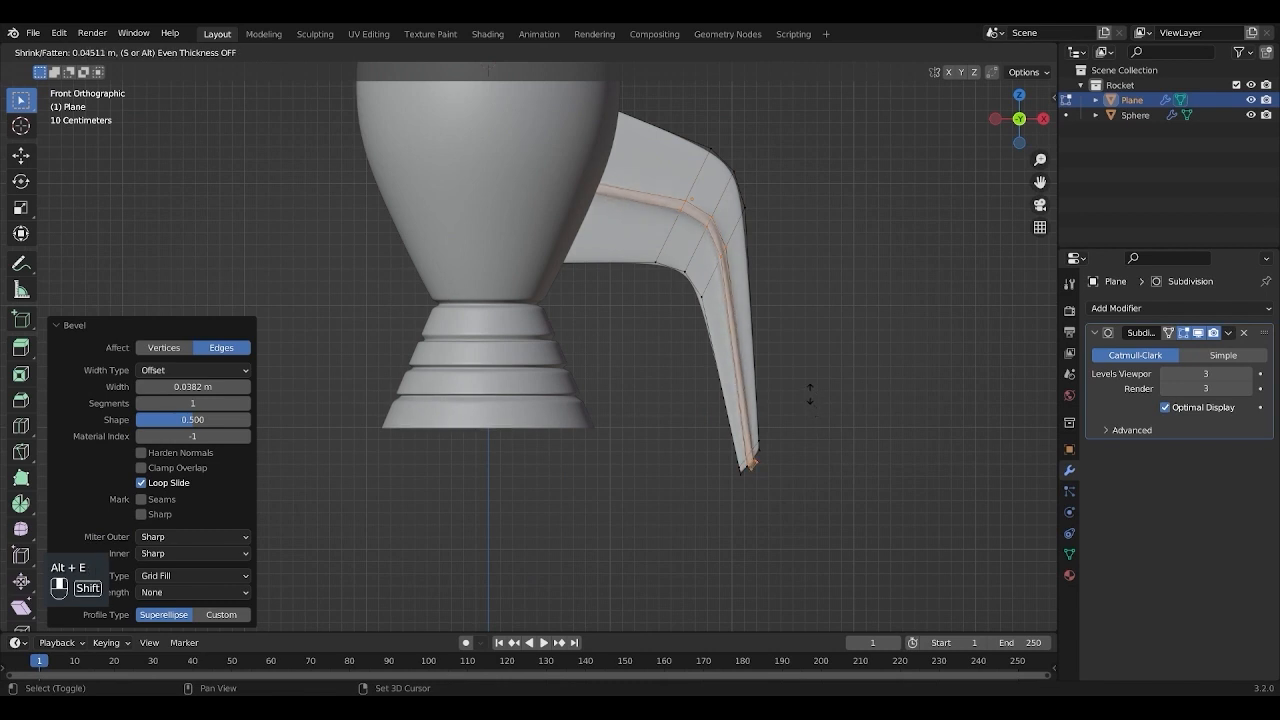
pyautogui.click(810, 395)
pyautogui.press('Tab')
# Step: Duplicate the finished fin in place and set the transform pivot point to 3D Cursor
pyautogui.scroll(-4, 721, 475)
pyautogui.press('a')
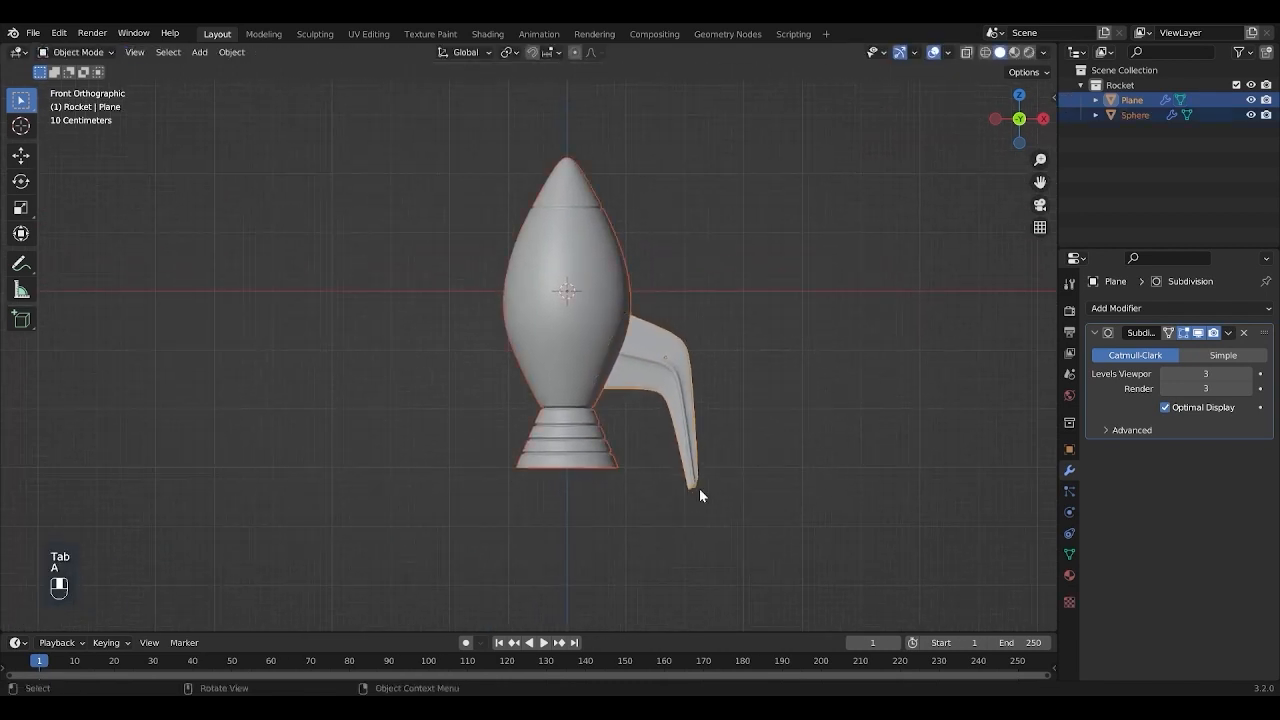
pyautogui.press('a')
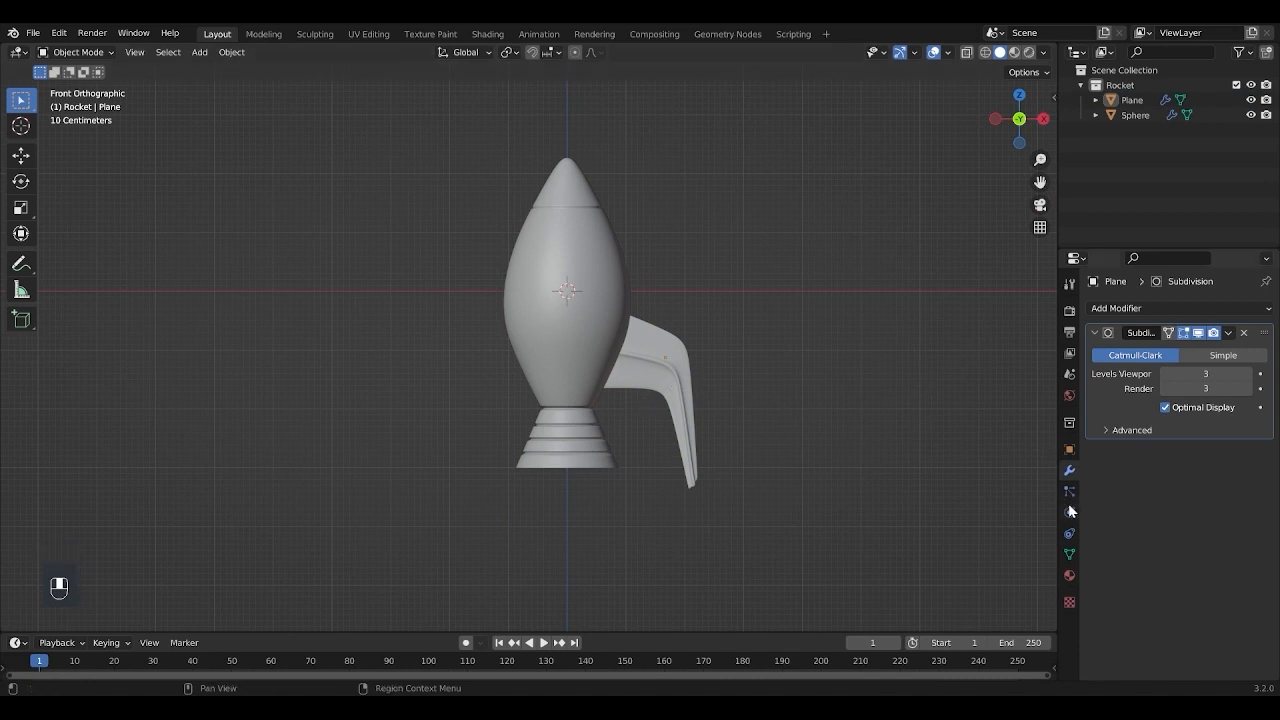
pyautogui.click(670, 380)
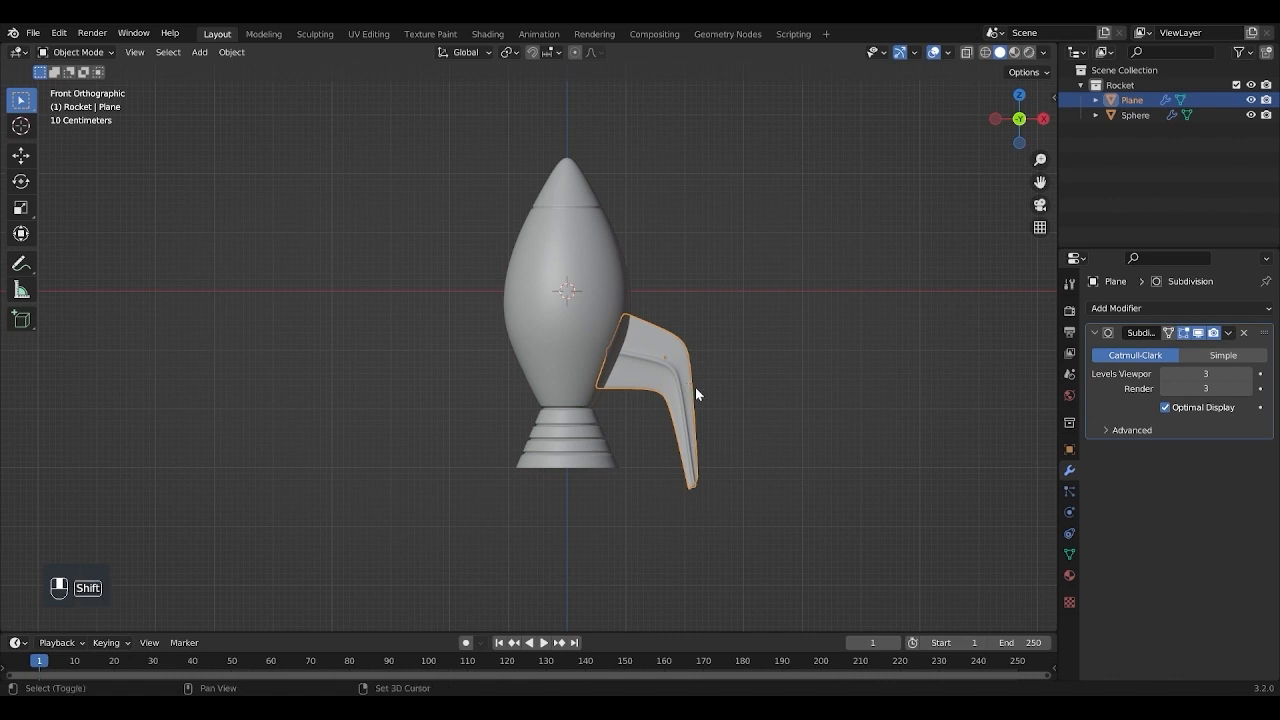
pyautogui.hotkey('shift', 'd')
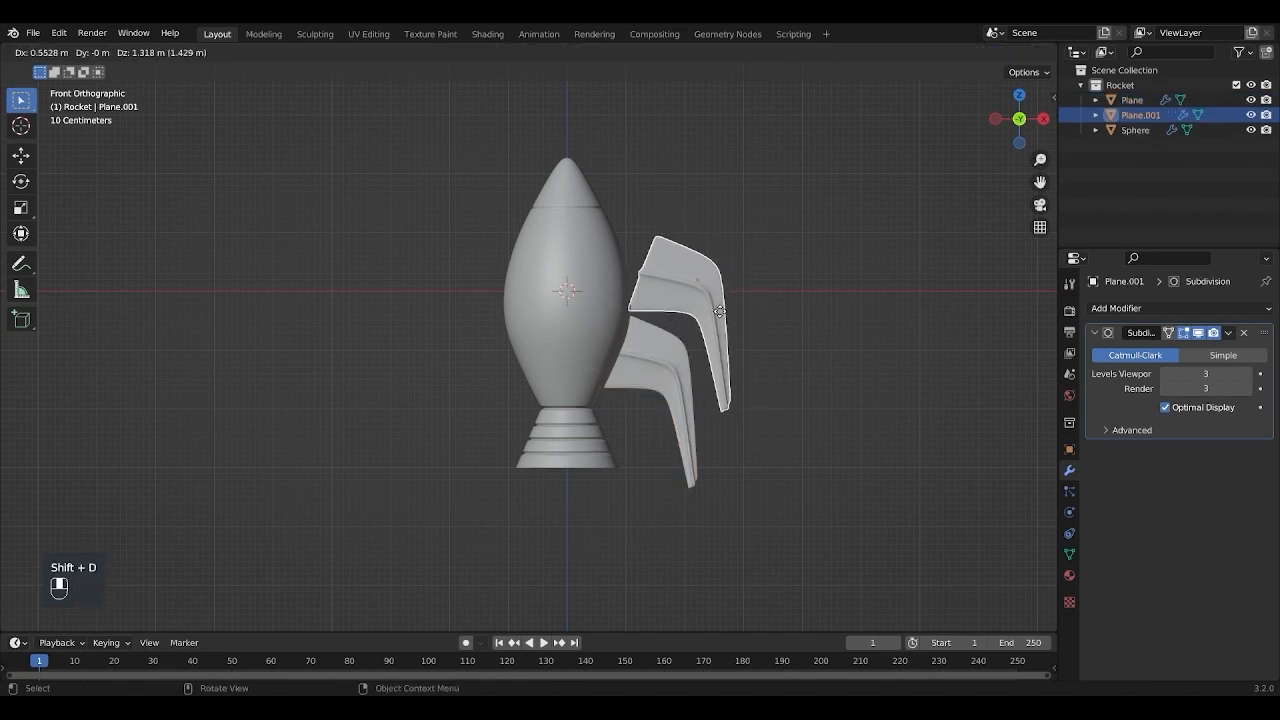
pyautogui.rightClick(720, 311)
pyautogui.click(509, 52)
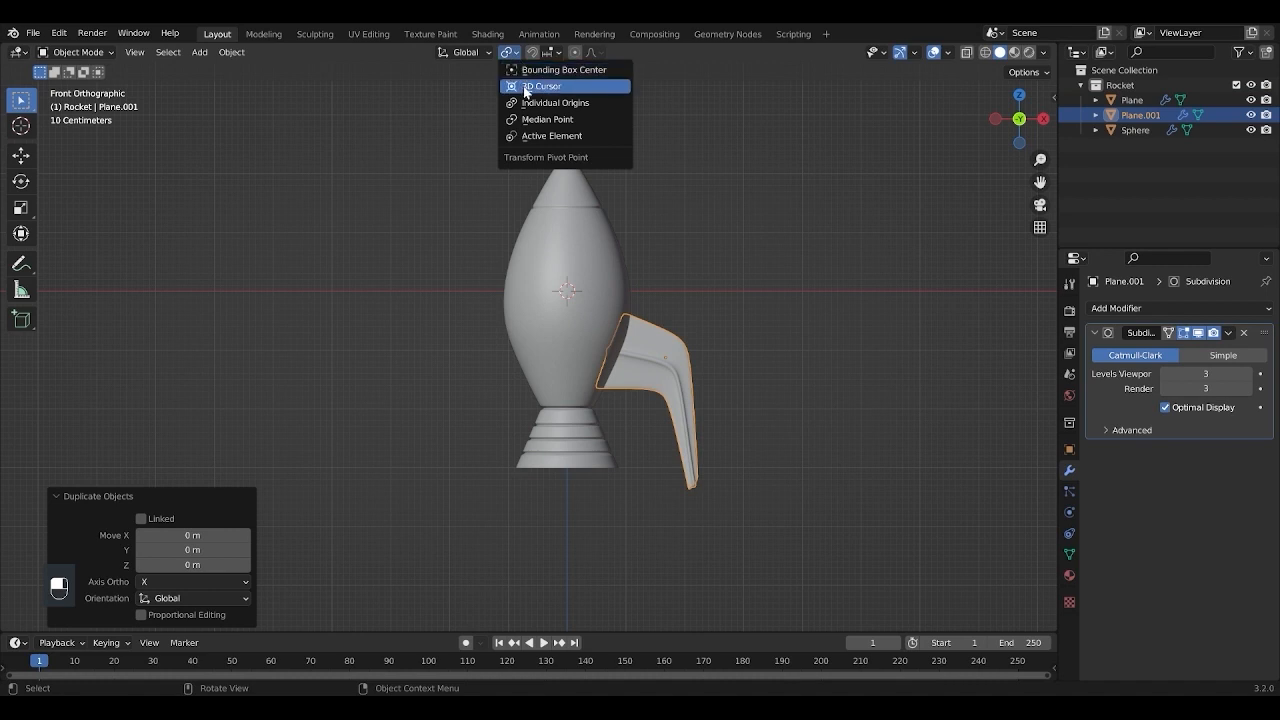
pyautogui.click(527, 88)
# Step: Rotate the duplicated fin 90° about the global Z axis around the rocket body
pyautogui.press('r')
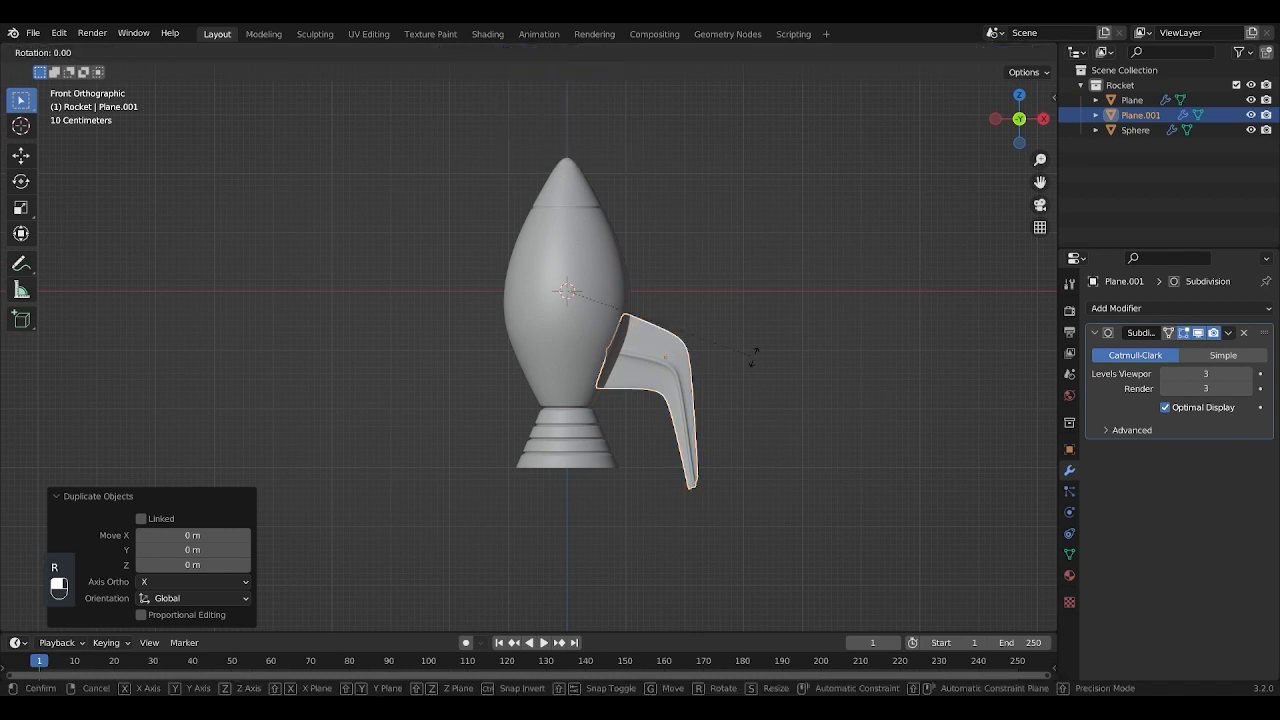
pyautogui.press('z')
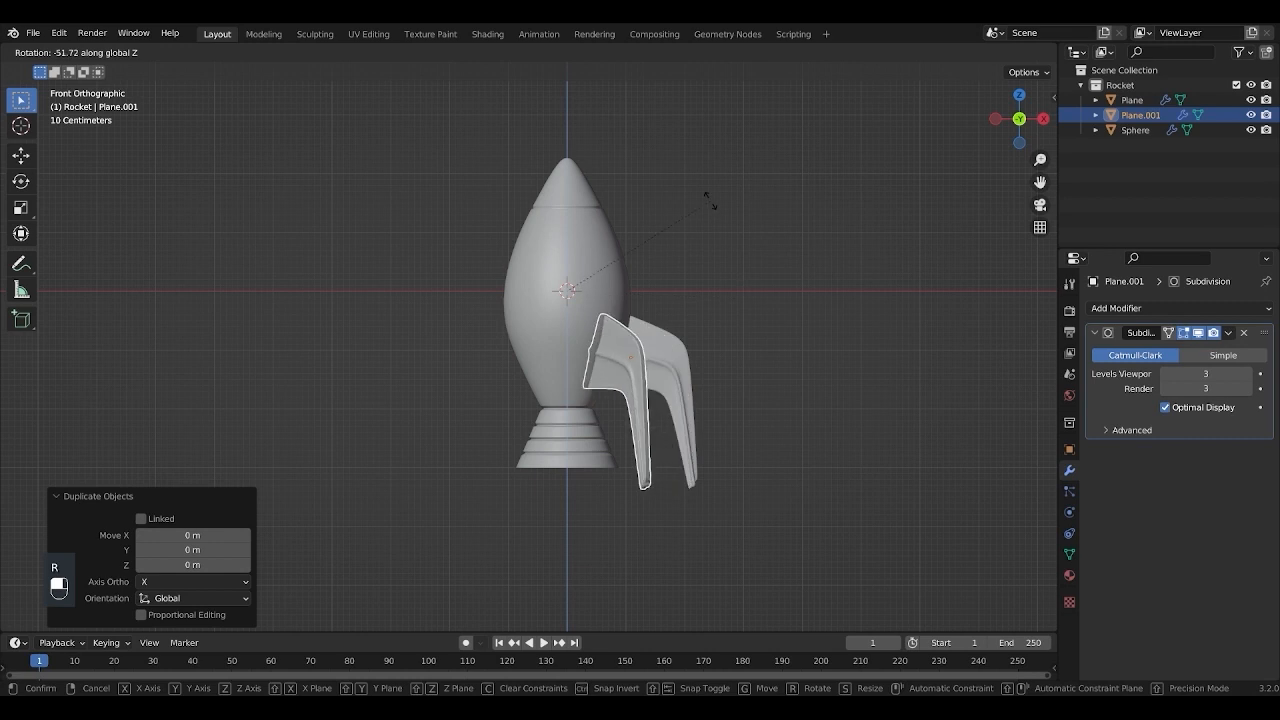
pyautogui.write('90')
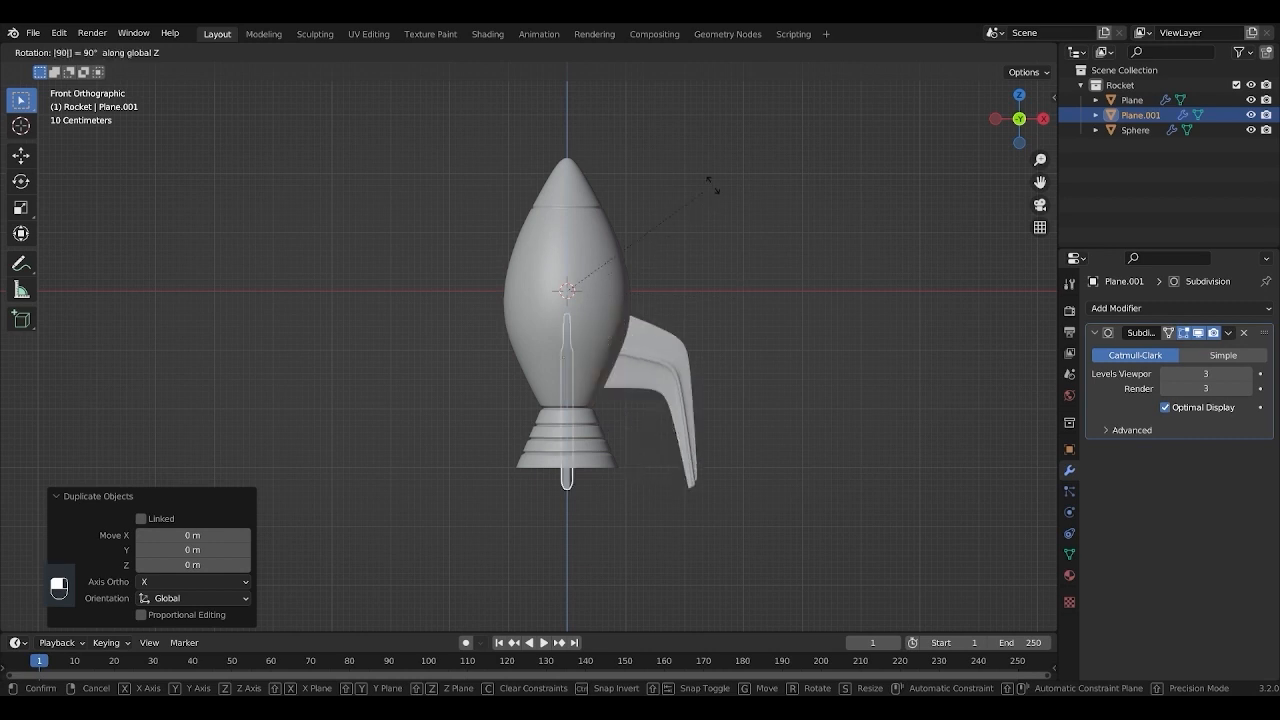
pyautogui.click(713, 186)
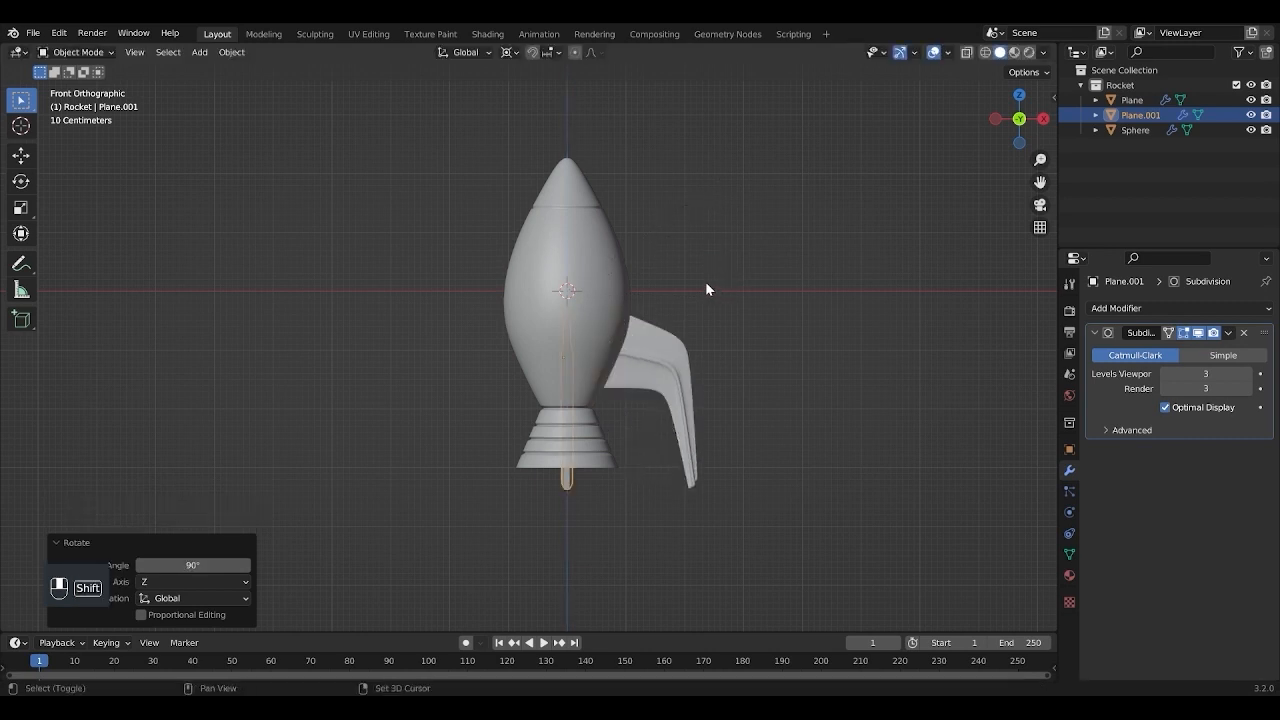
# Step: Duplicate the rotated fin and turn the copy another 90° about global Z to make the third fin
pyautogui.hotkey('shift', 'd')
pyautogui.press('r')
pyautogui.write('z')
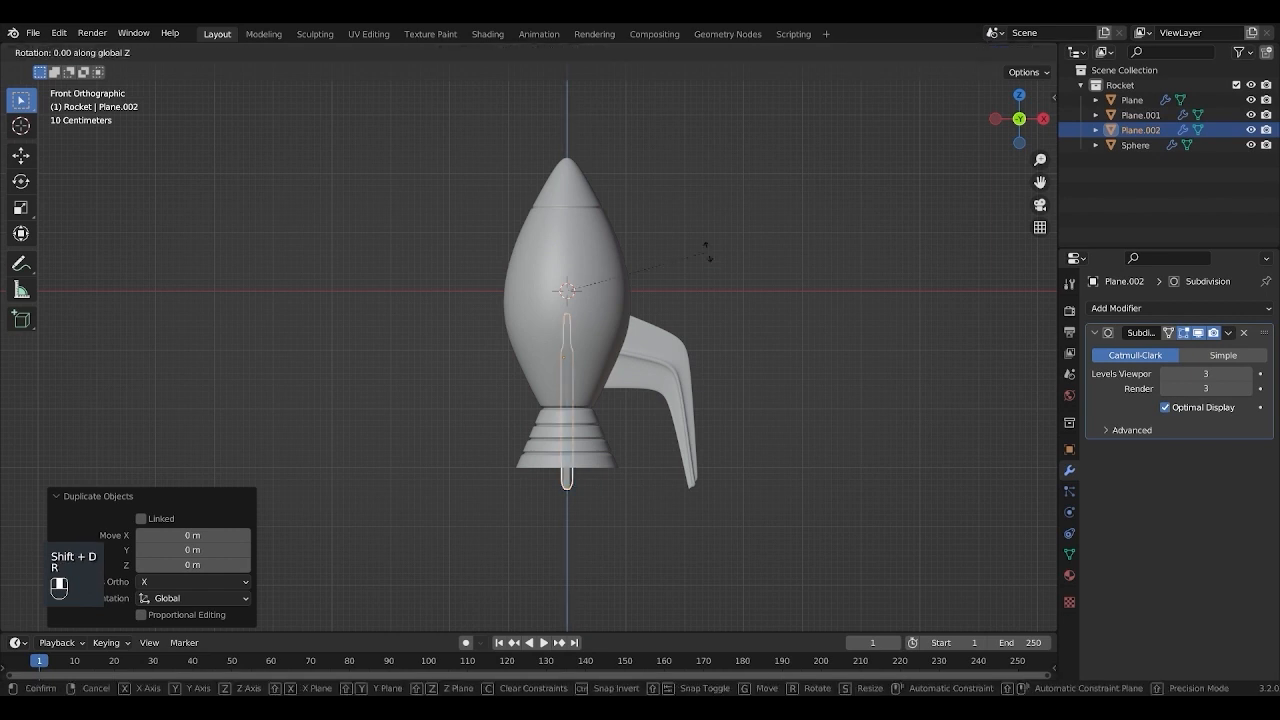
pyautogui.write('90')
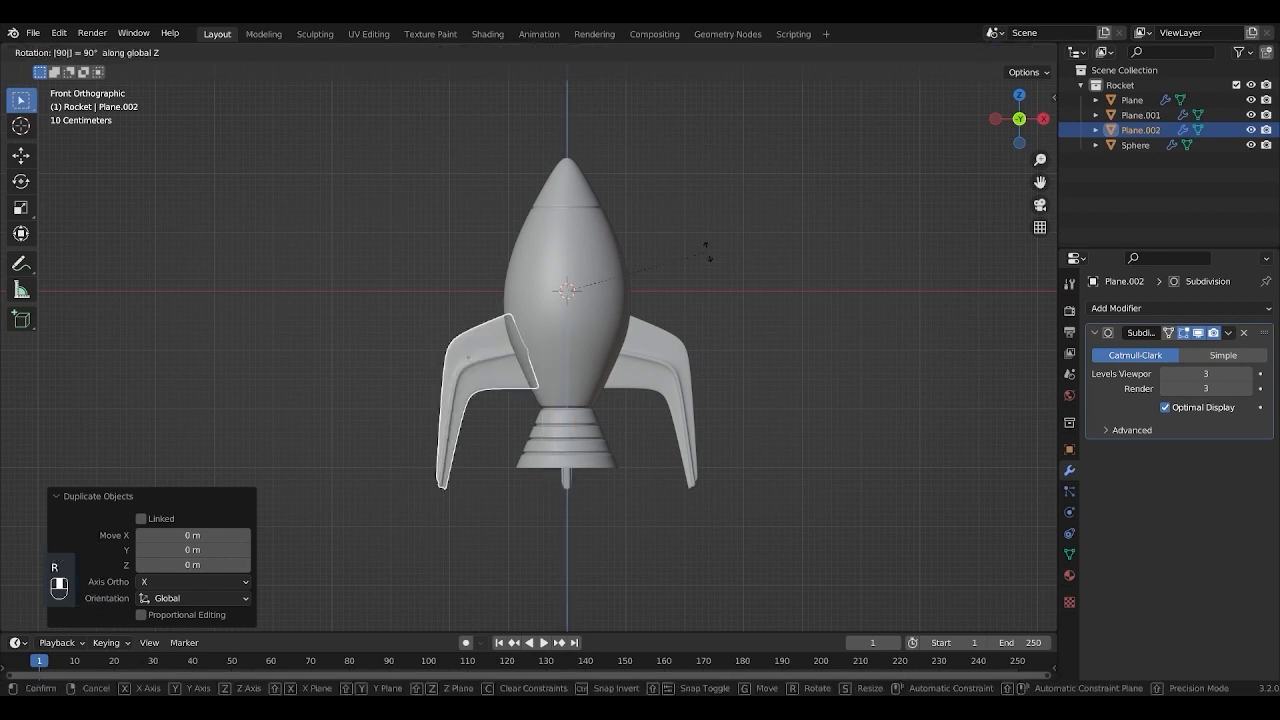
pyautogui.click(709, 288)
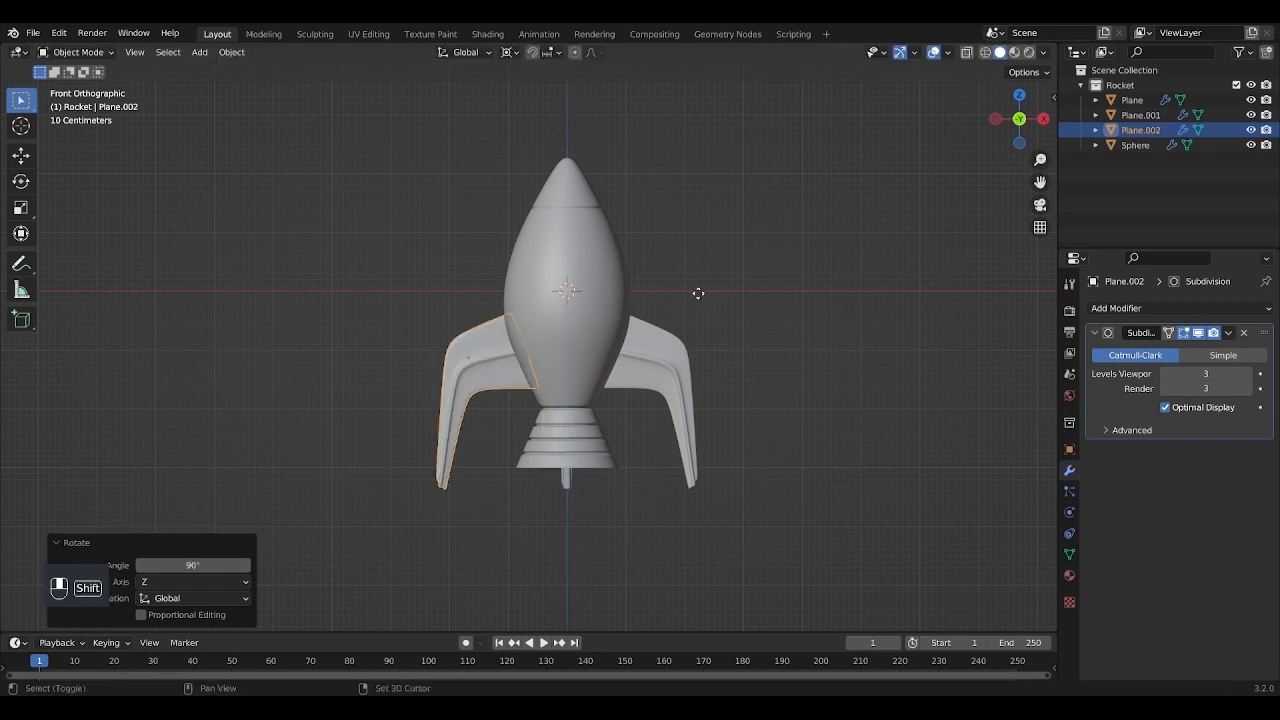
# Step: Duplicate the third fin and rotate the copy 90° about global Z to place the fourth fin at the front
pyautogui.hotkey('shift', 'd')
pyautogui.write('r')
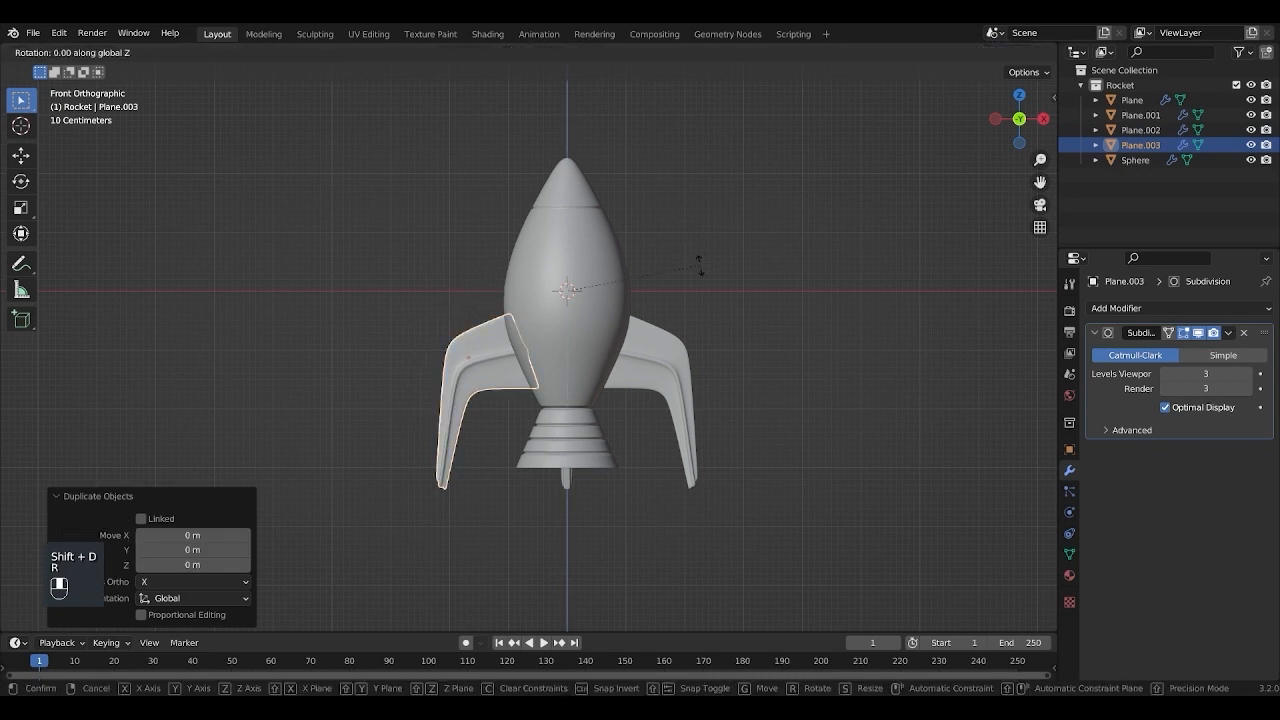
pyautogui.write('90')
pyautogui.click(700, 270)
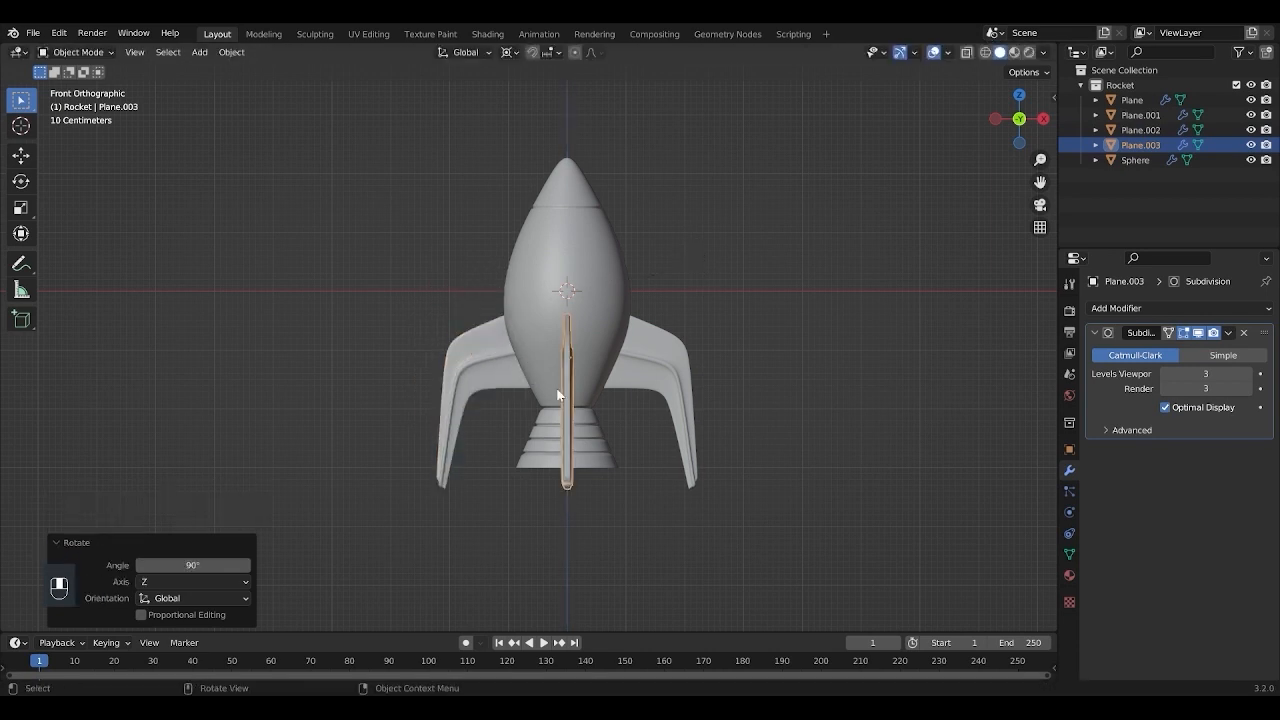
# Step: Snap the 3D cursor to a vertex on the upper front of the rocket body, and return to Object Mode
pyautogui.click(580, 307)
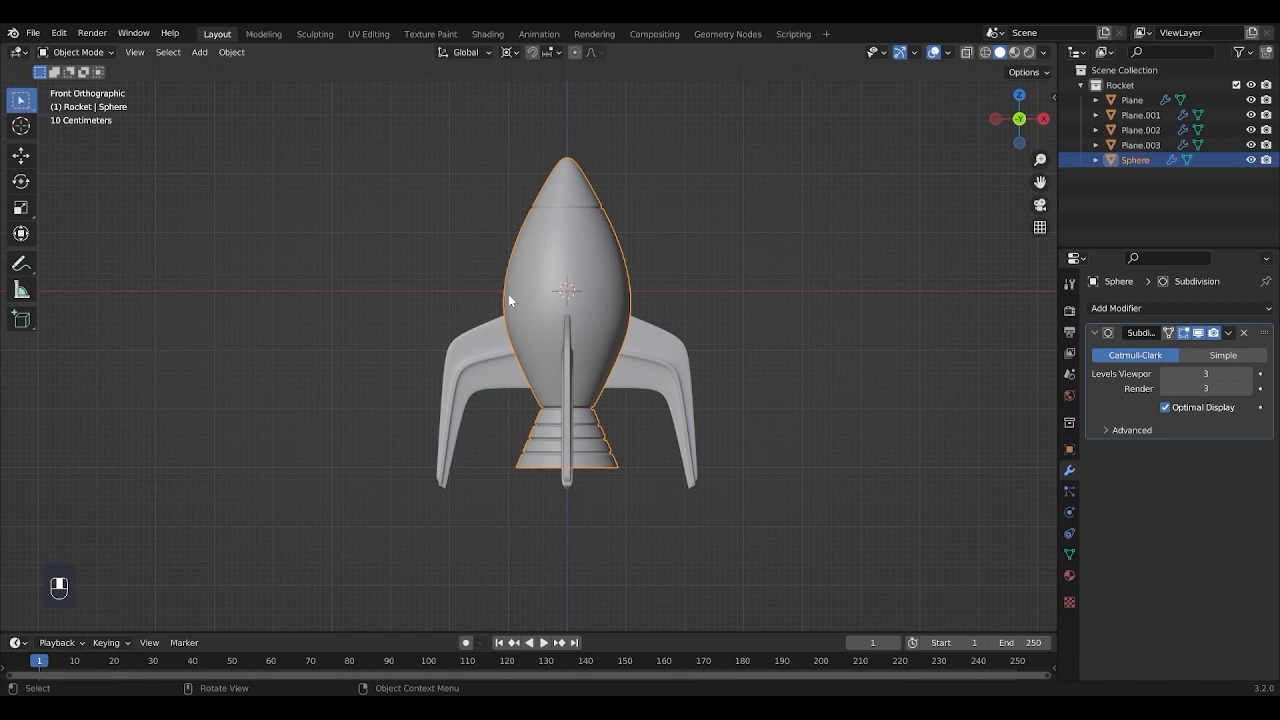
pyautogui.press('Tab')
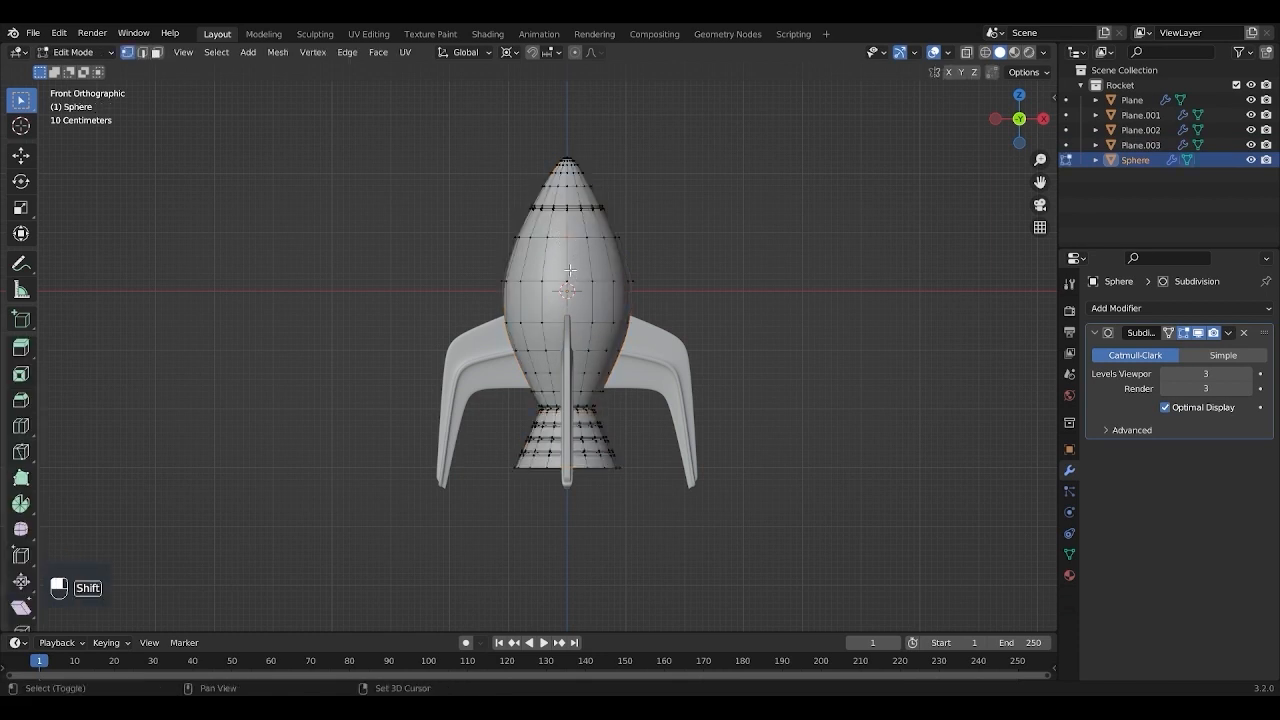
pyautogui.hotkey('shift', 's')
pyautogui.click(571, 360)
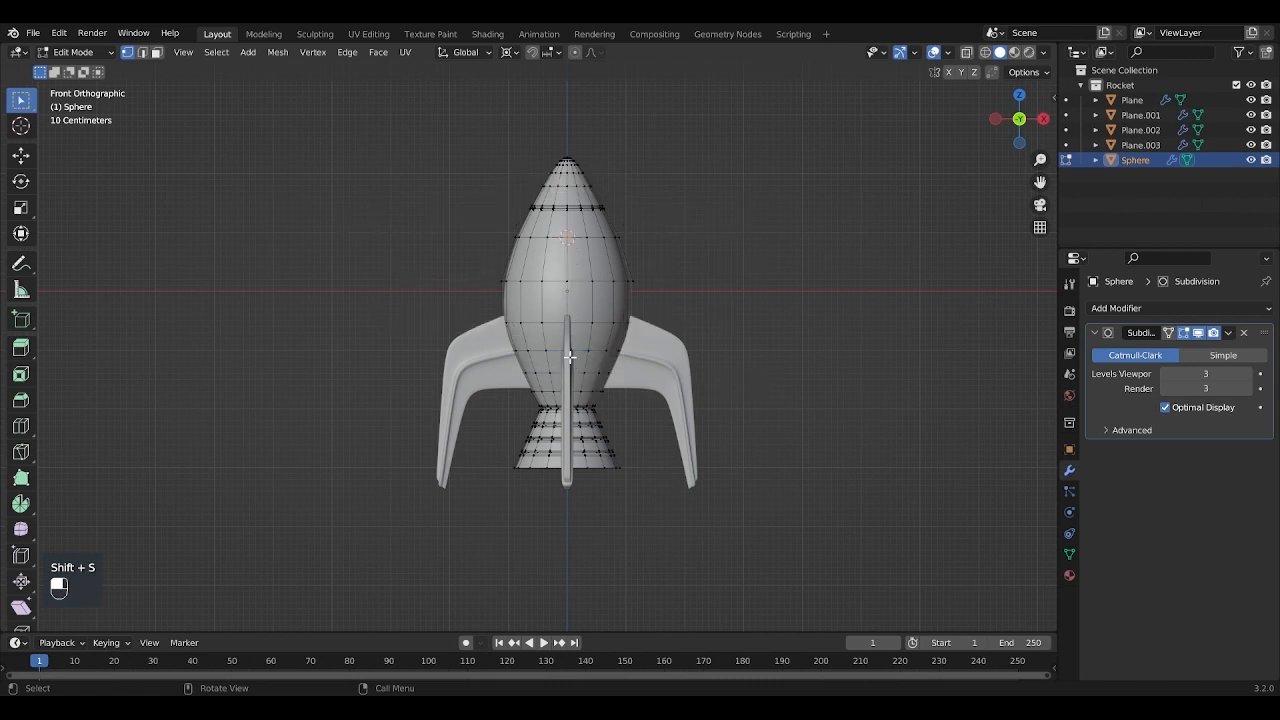
pyautogui.press('Tab')
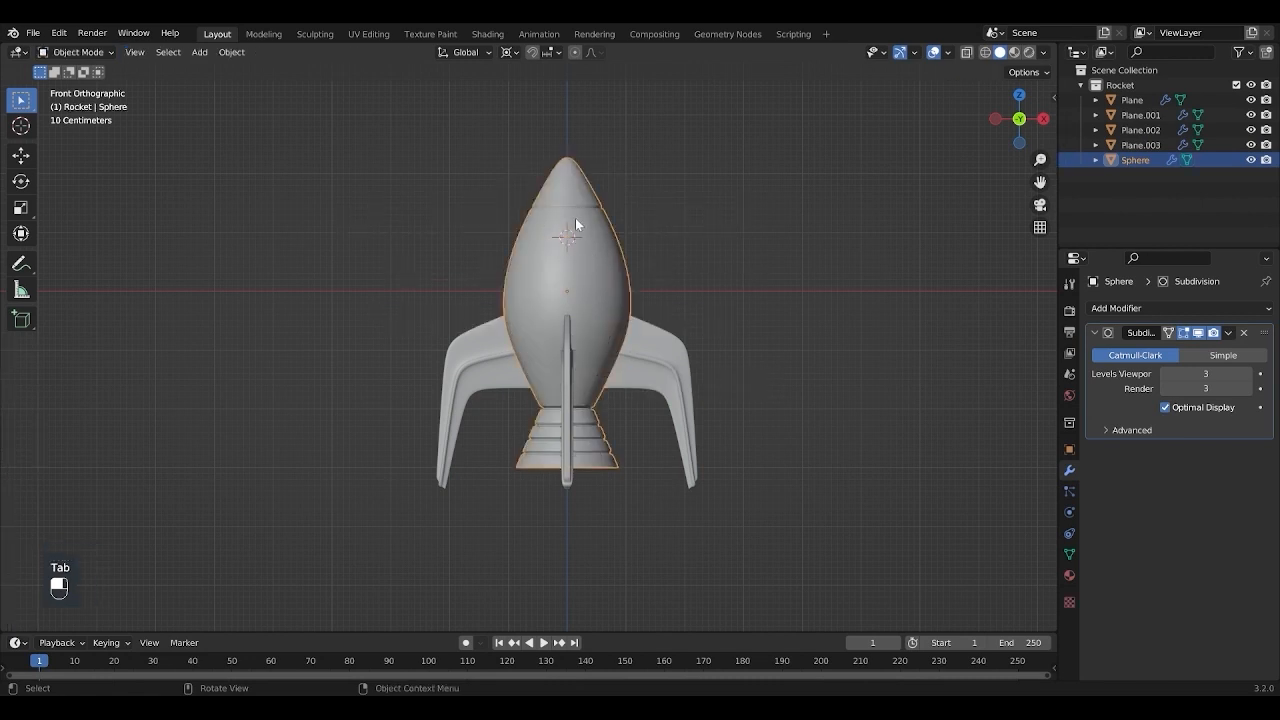
# Step: Add a cylinder mesh at the 3D cursor and rotate it 90° about the global X axis
pyautogui.hotkey('shift', 'a')
pyautogui.moveTo(575, 218)
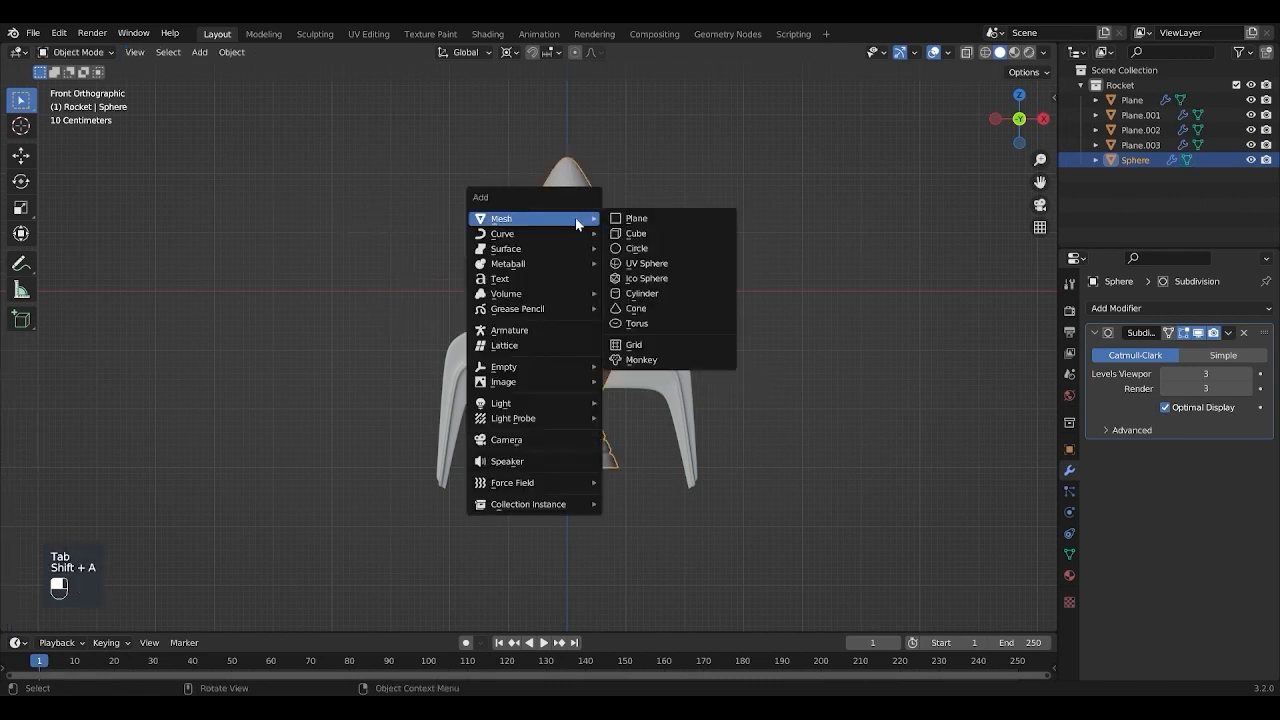
pyautogui.click(632, 295)
pyautogui.press('KP_3')
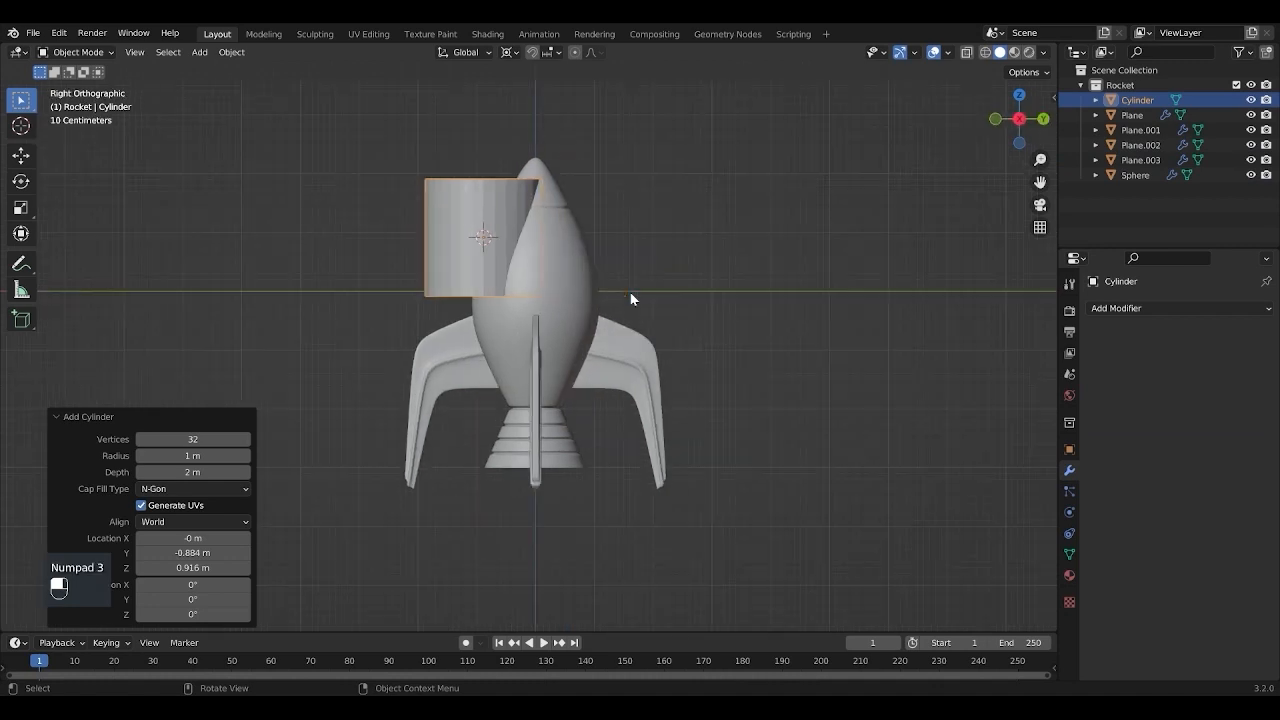
pyautogui.press('r')
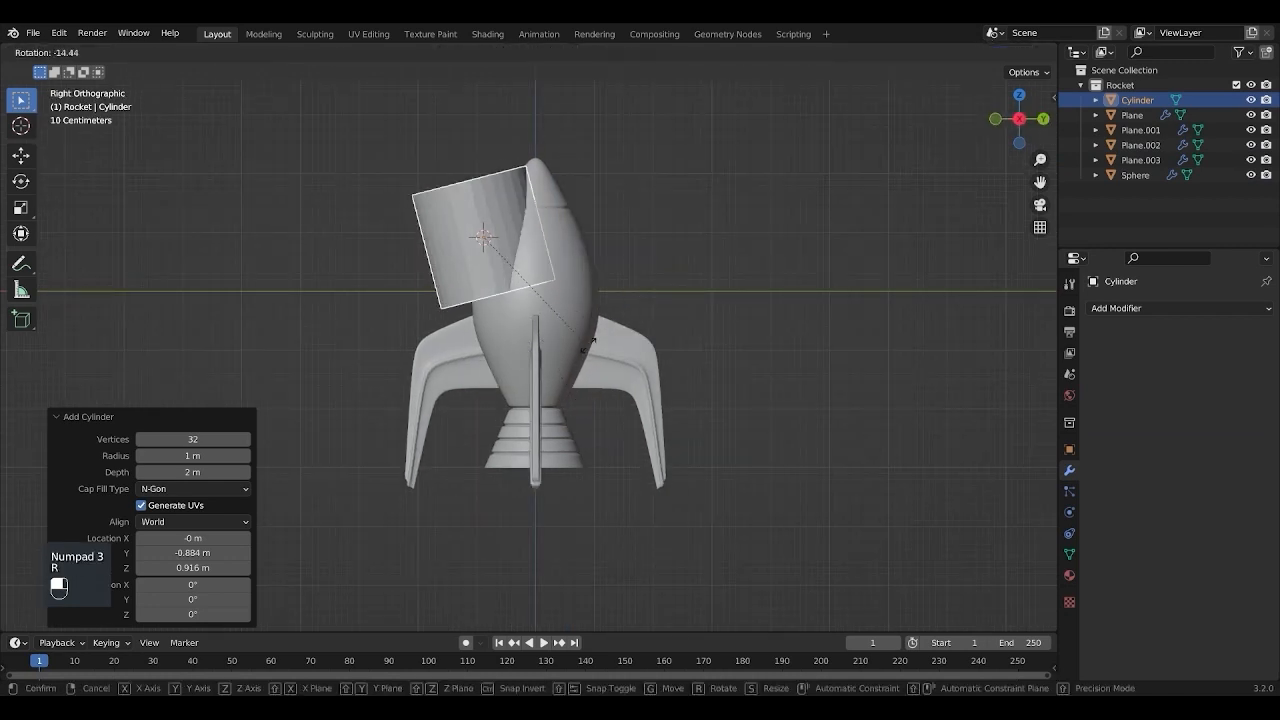
pyautogui.press('x')
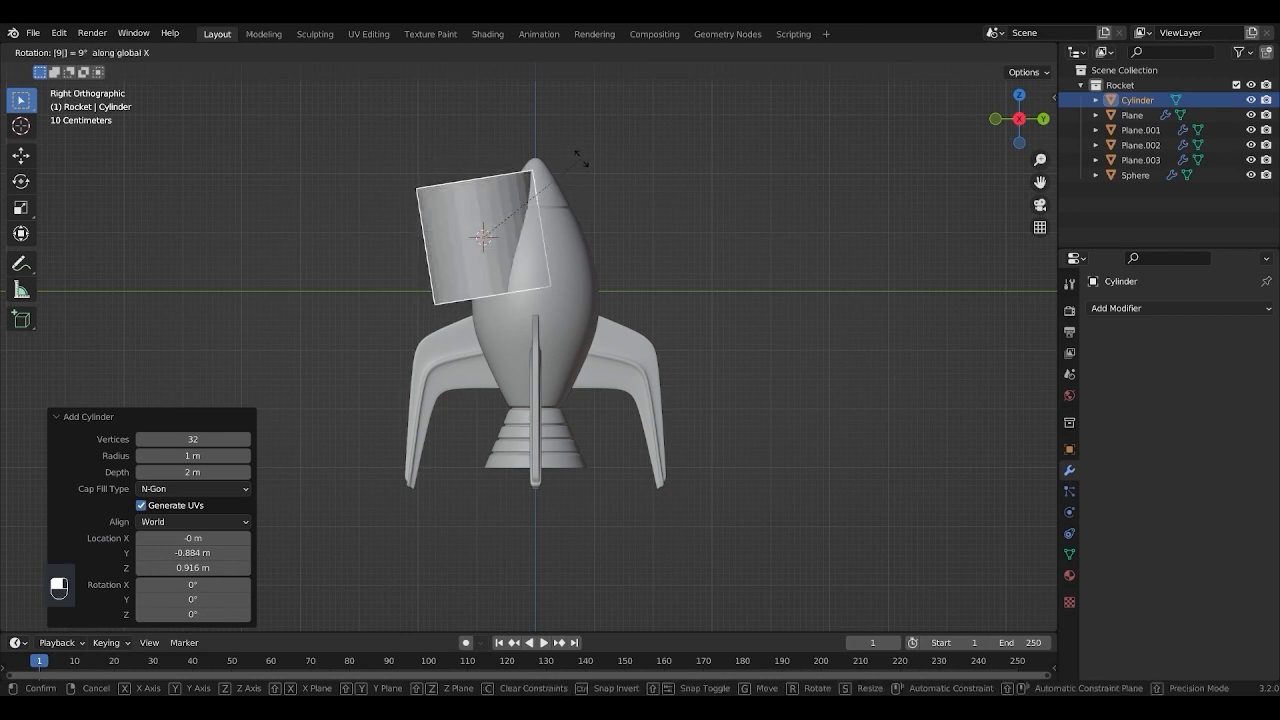
pyautogui.write('90')
pyautogui.press('Return')
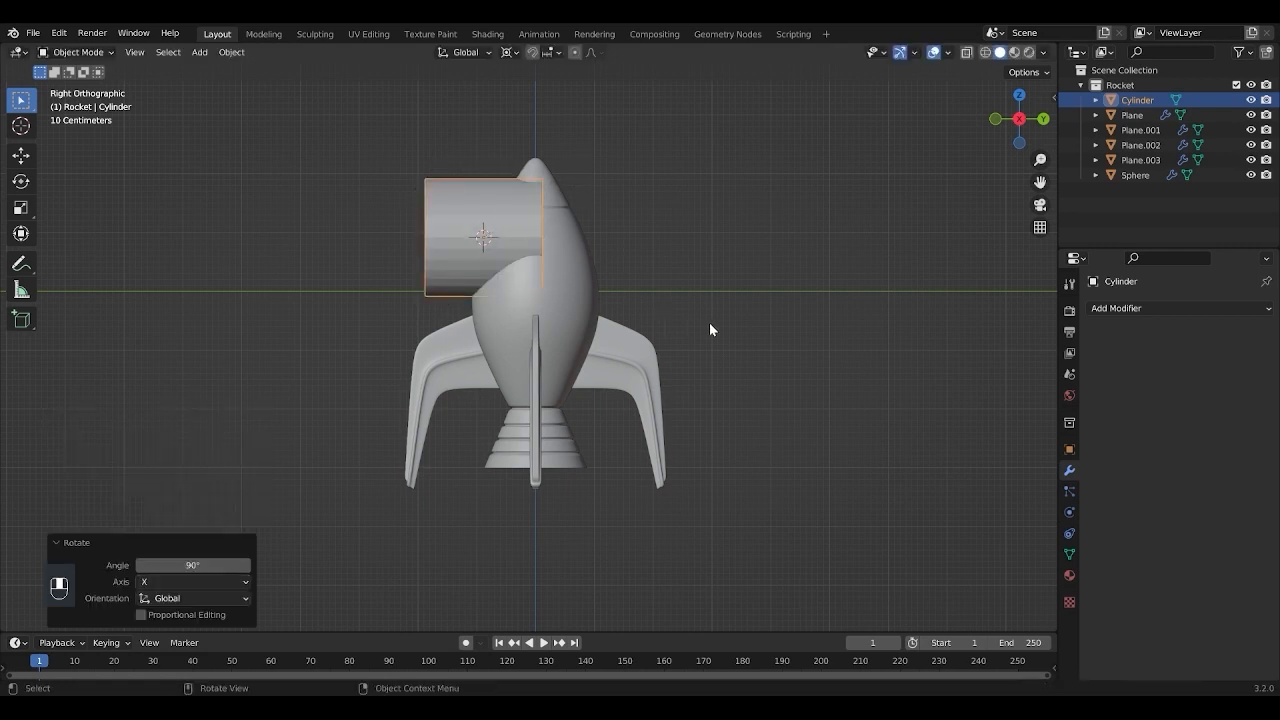
# Step: Scale the cylinder uniformly to about 0.42
pyautogui.scroll(1, 700, 332)
pyautogui.press('s')
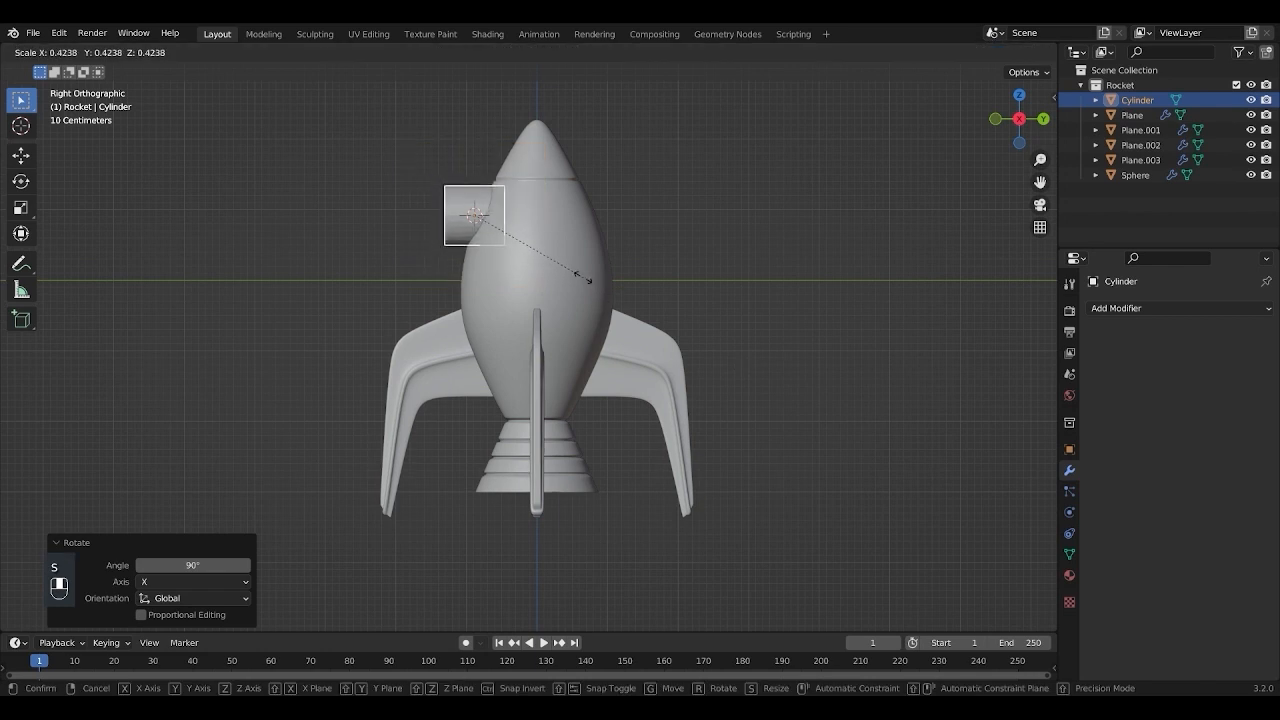
pyautogui.click(582, 277)
# Step: In wireframe side view, tilt the cylinder about 18° to match the hull's slope and move it about 0.07 m outward and 0.25 m down
pyautogui.scroll(3, 600, 320)
pyautogui.press('z')
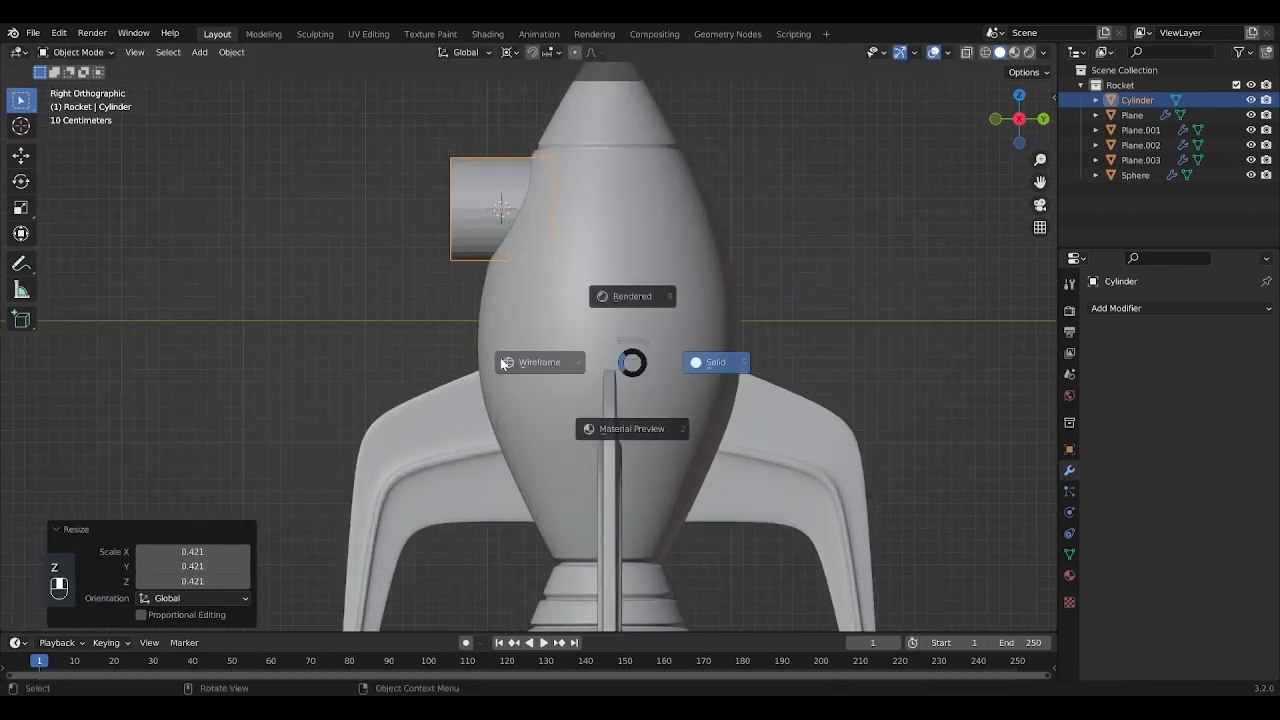
pyautogui.click(503, 362)
pyautogui.press('r')
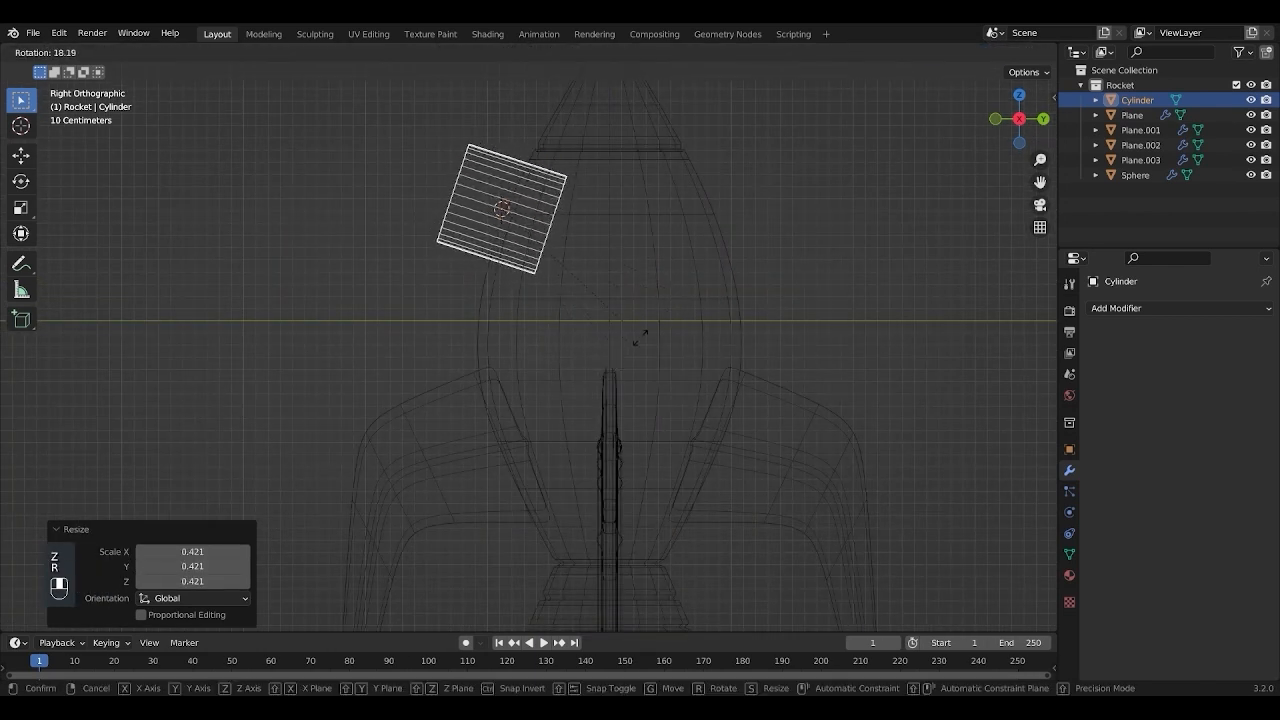
pyautogui.click(640, 338)
pyautogui.press('g')
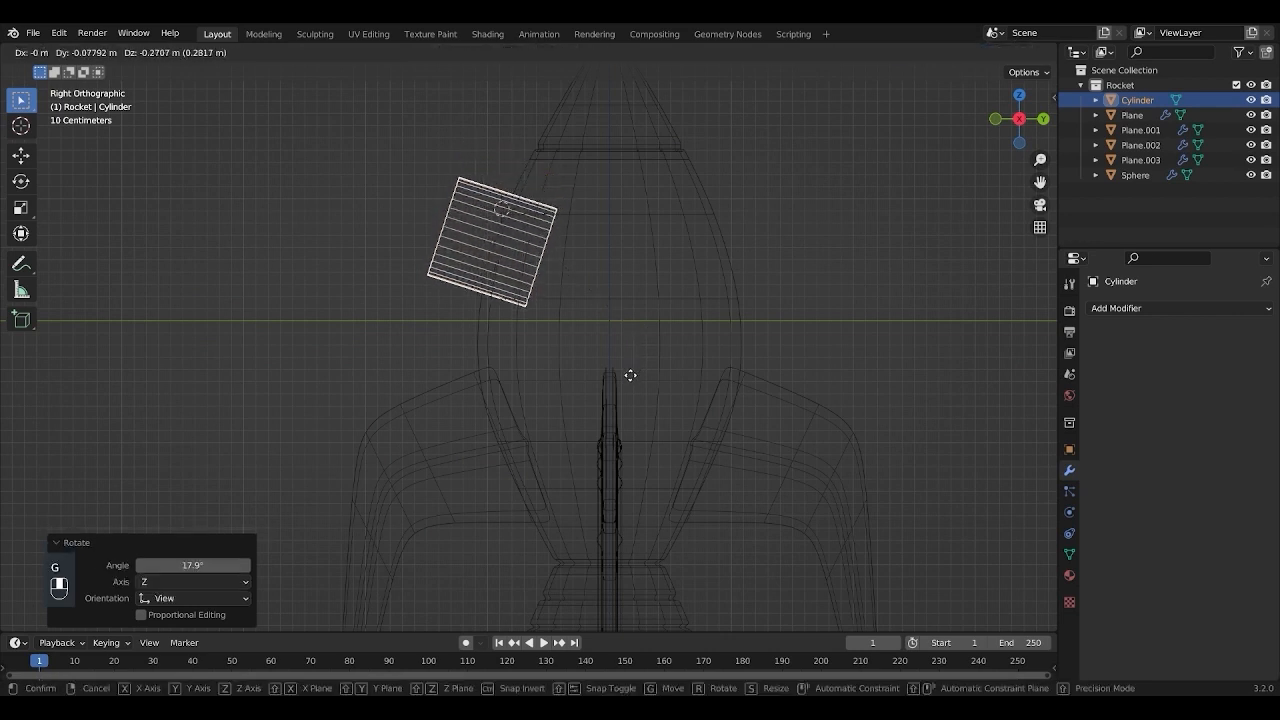
pyautogui.click(635, 374)
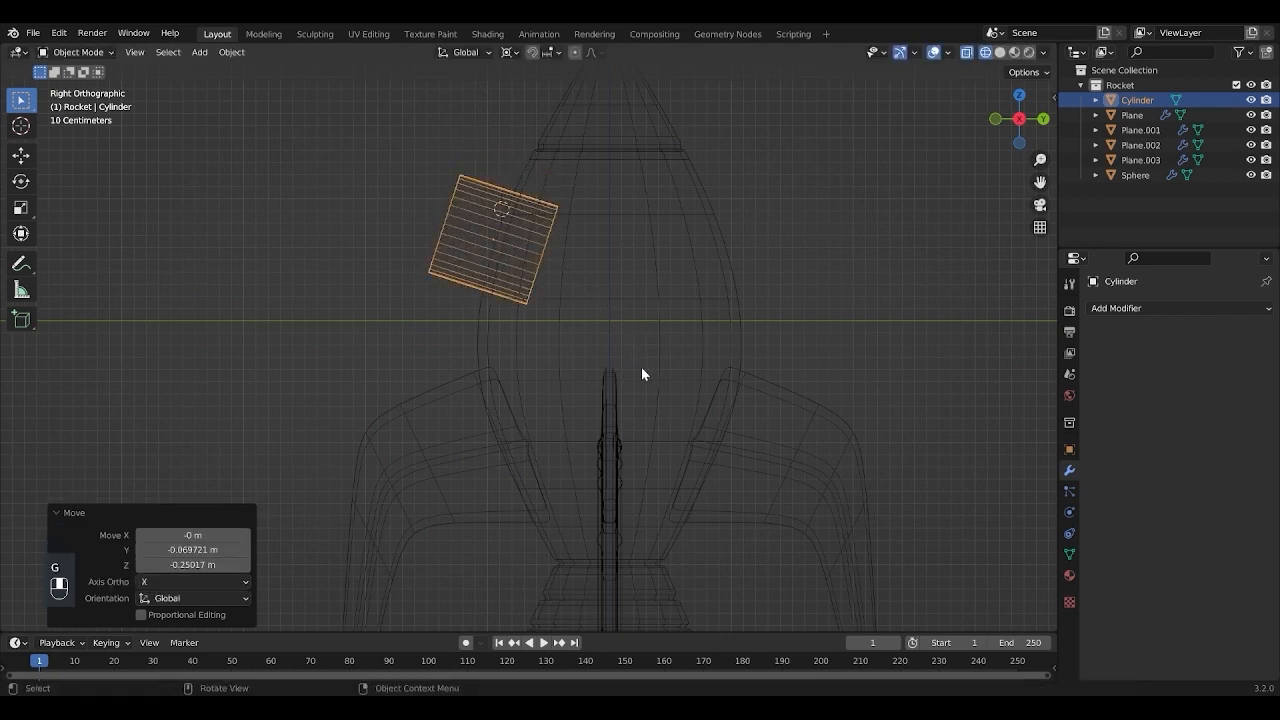
# Step: Fine-tune the cylinder on the hull: enlarge it by about 1.035 and 1.046, reposition it, rotate it about -1°, and return to solid shading
pyautogui.press('g')
pyautogui.click(639, 370)
pyautogui.press('s')
pyautogui.click(655, 376)
pyautogui.press('g')
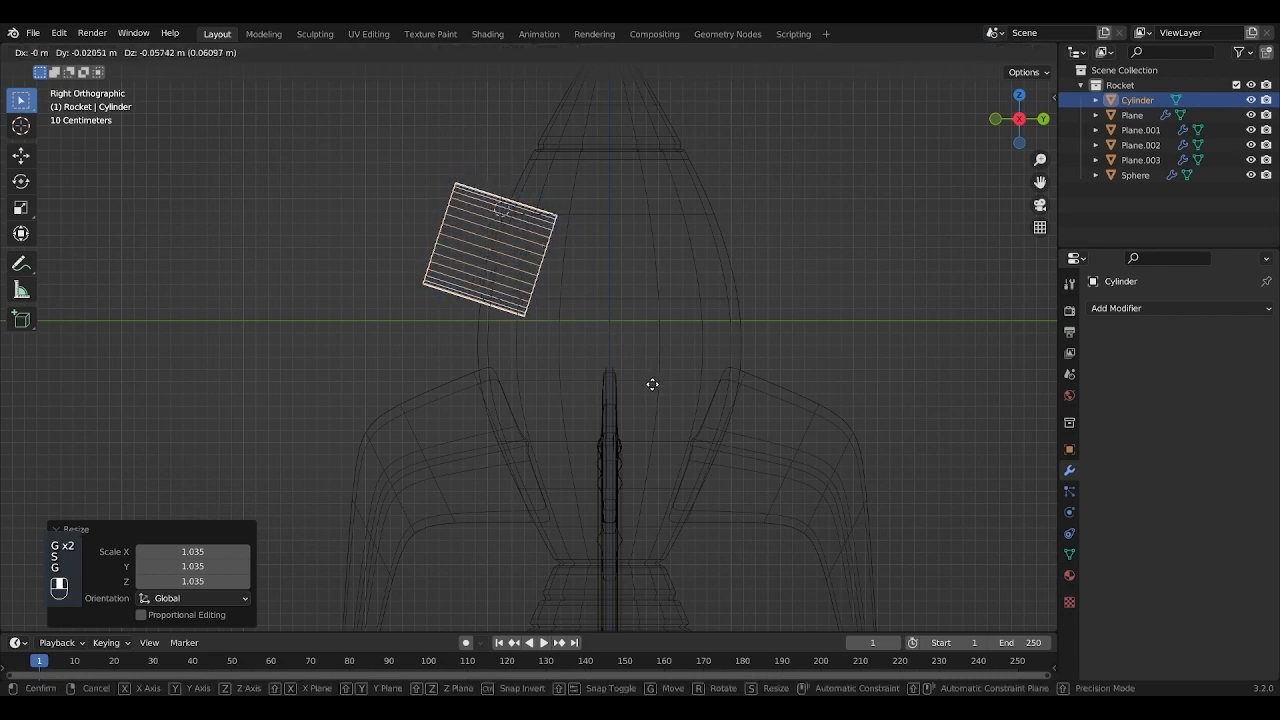
pyautogui.click(654, 380)
pyautogui.press('s')
pyautogui.click(663, 380)
pyautogui.press('g')
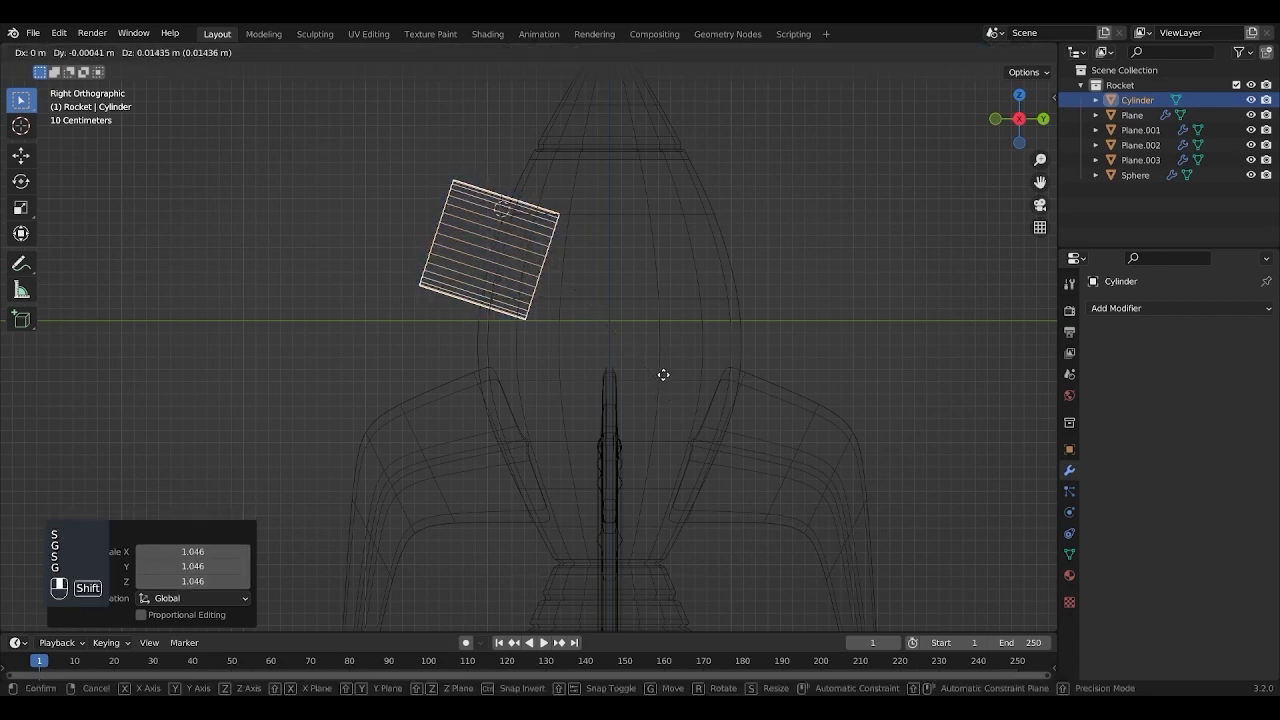
pyautogui.click(663, 374)
pyautogui.press('r')
pyautogui.click(663, 371)
pyautogui.press('z')
pyautogui.click(702, 358)
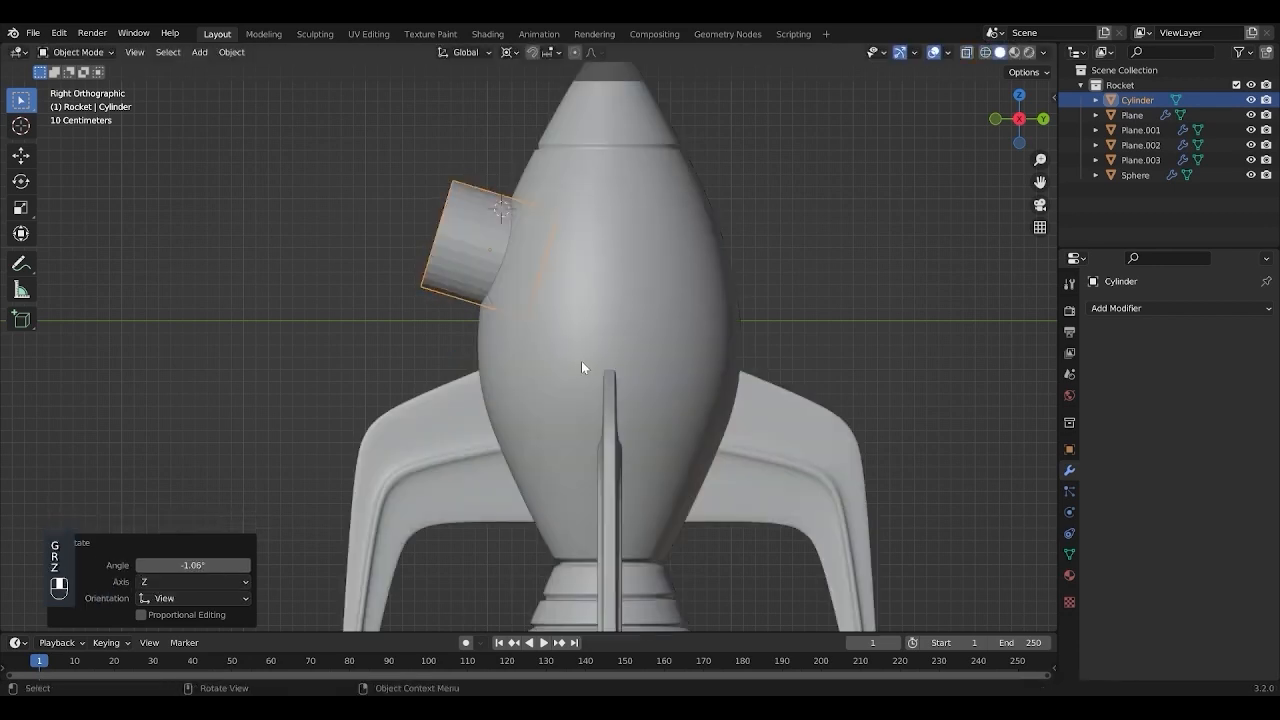
# Step: Move the cylinder deeper into the rocket body by about 0.115 m along Y and about 0.057 m down
pyautogui.press('z')
pyautogui.click(458, 362)
pyautogui.press('g')
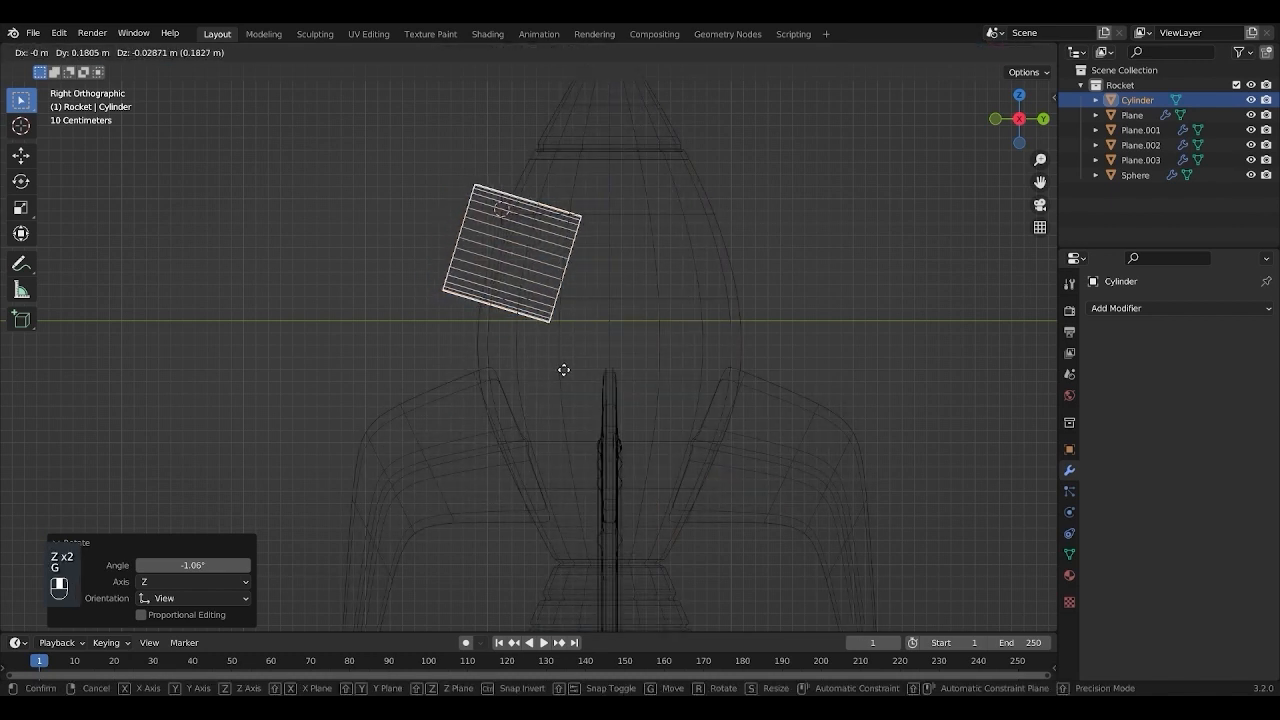
pyautogui.click(556, 373)
pyautogui.press('z')
pyautogui.click(703, 373)
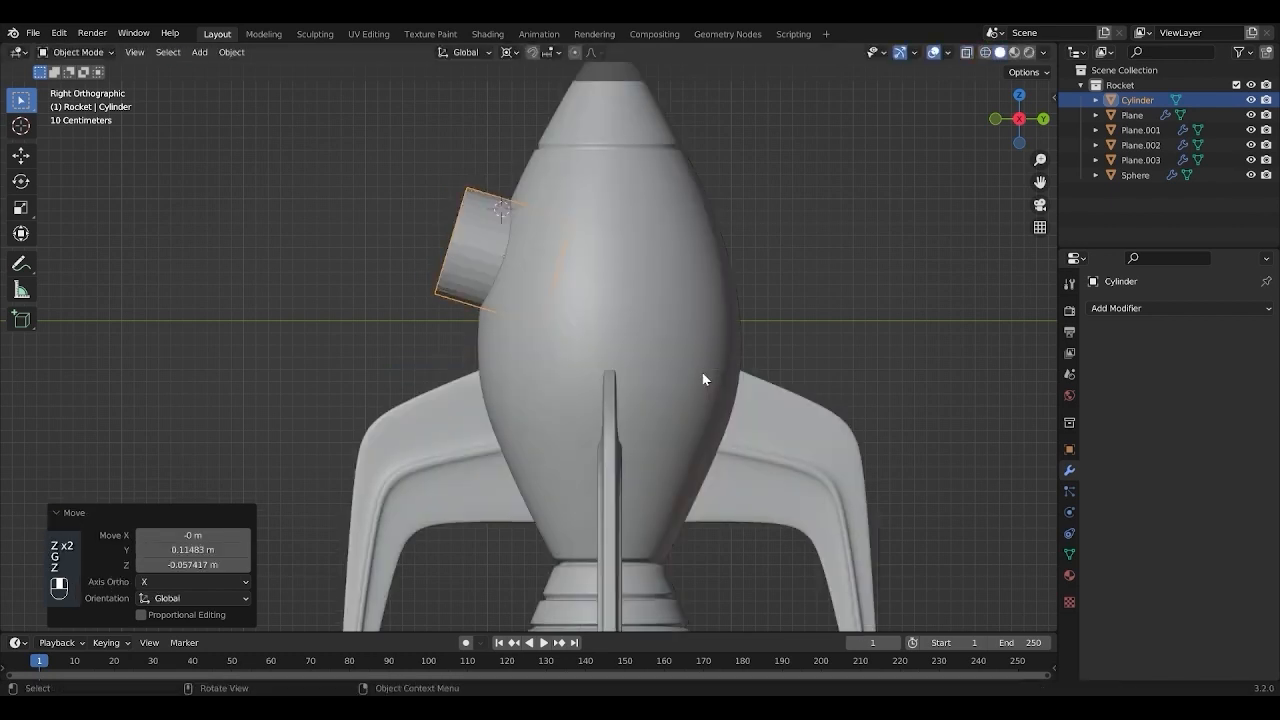
# Step: Delete the cylinder's end-cap face that is buried inside the rocket hull
pyautogui.press('Tab')
pyautogui.press('z')
pyautogui.click(289, 241)
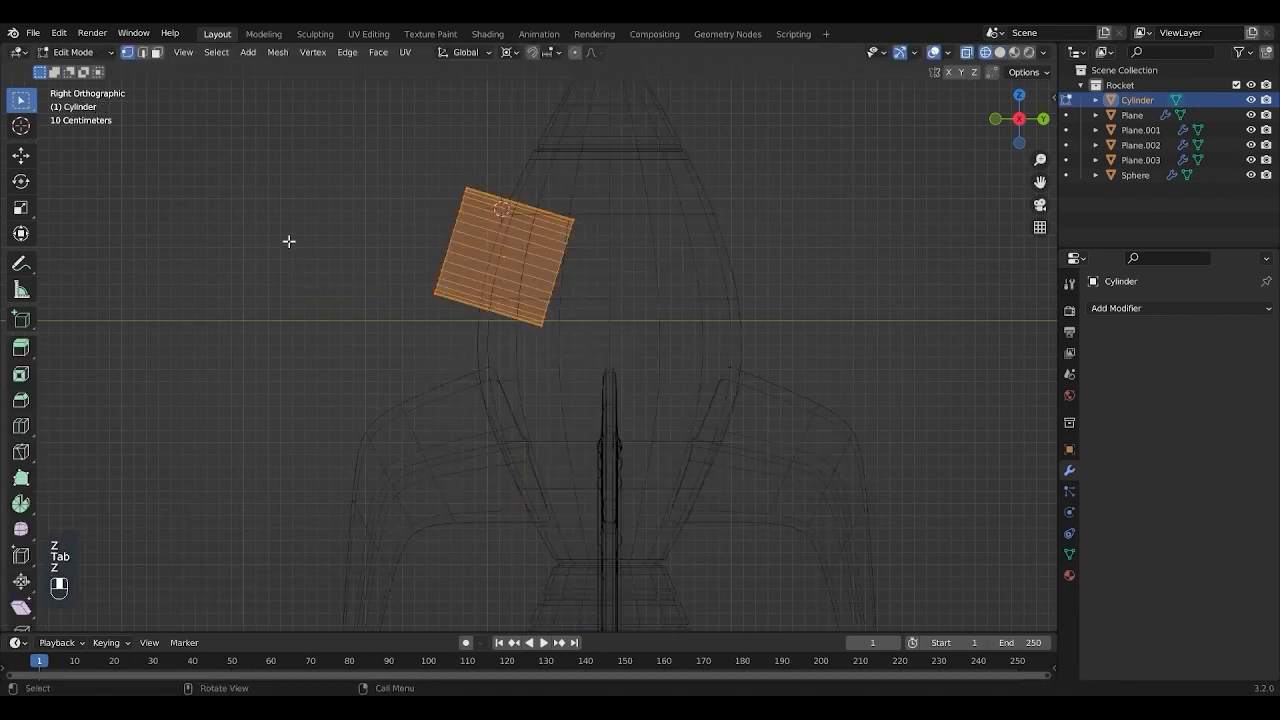
pyautogui.click(157, 52)
pyautogui.moveTo(291, 174); pyautogui.dragTo(520, 326, button='middle')
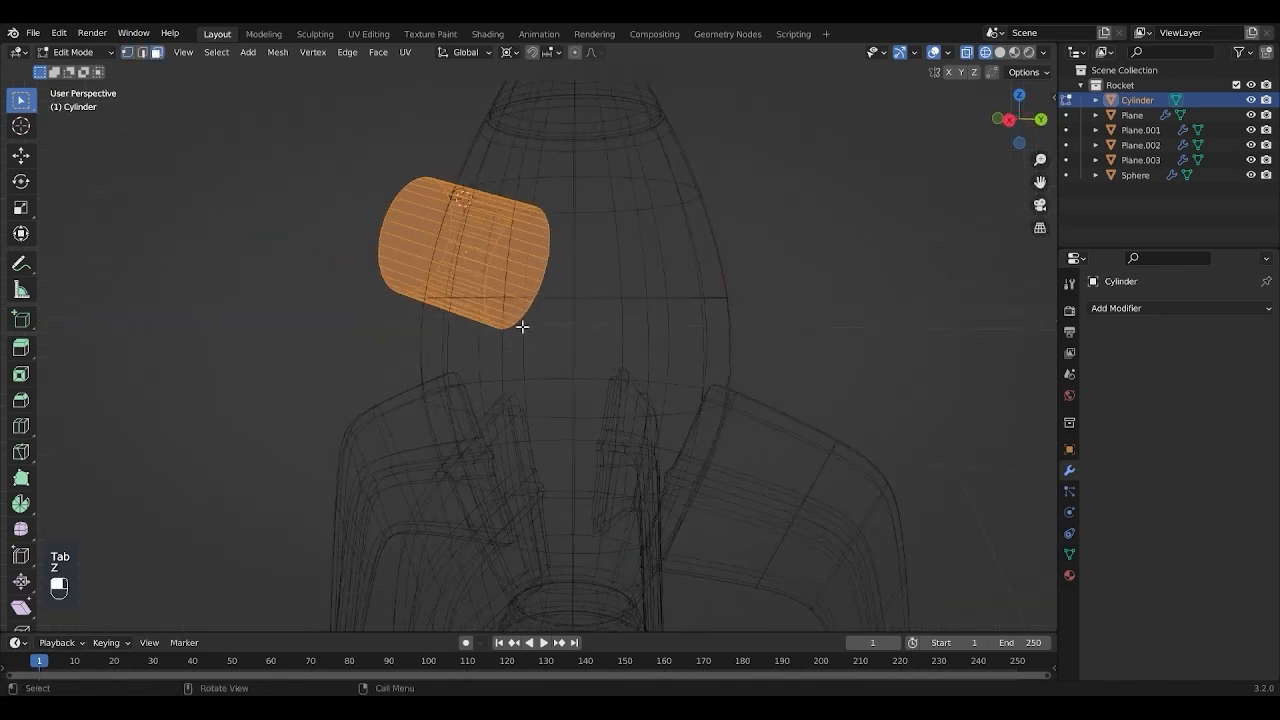
pyautogui.click(521, 276)
pyautogui.moveTo(521, 276); pyautogui.dragTo(585, 338, button='middle')
pyautogui.press('x')
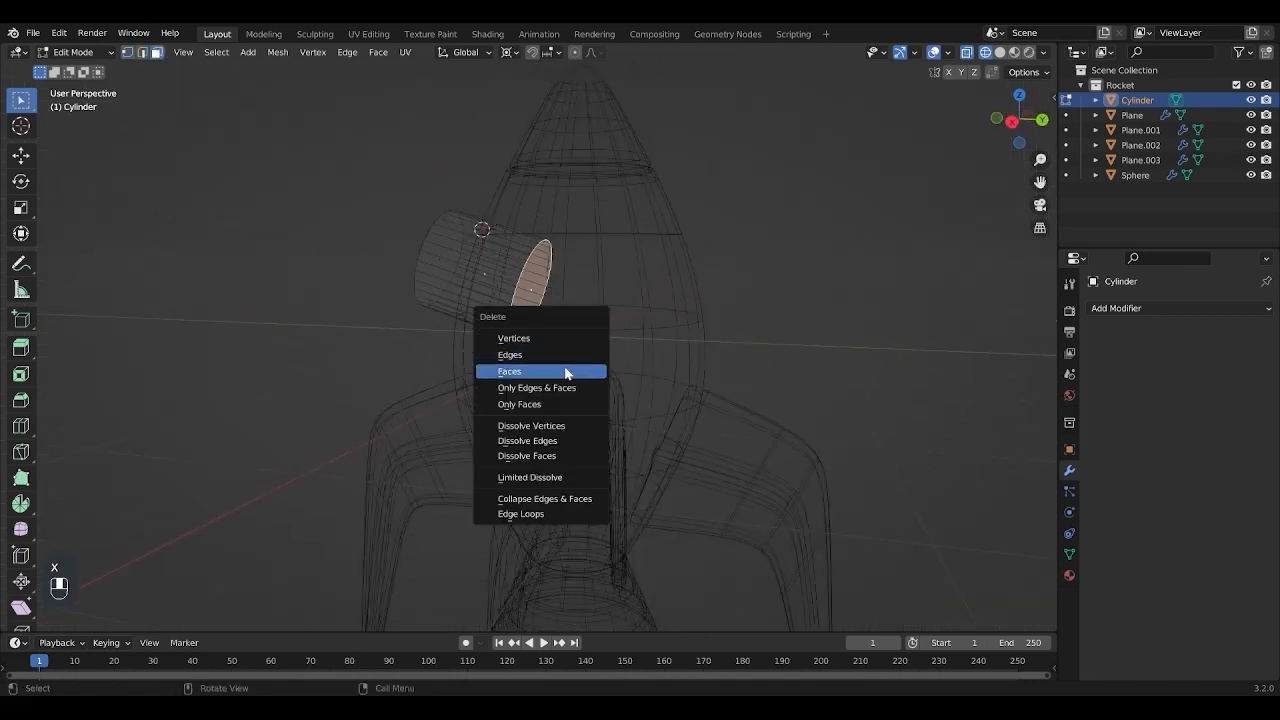
pyautogui.click(566, 373)
pyautogui.moveTo(491, 360); pyautogui.dragTo(617, 366, button='middle')
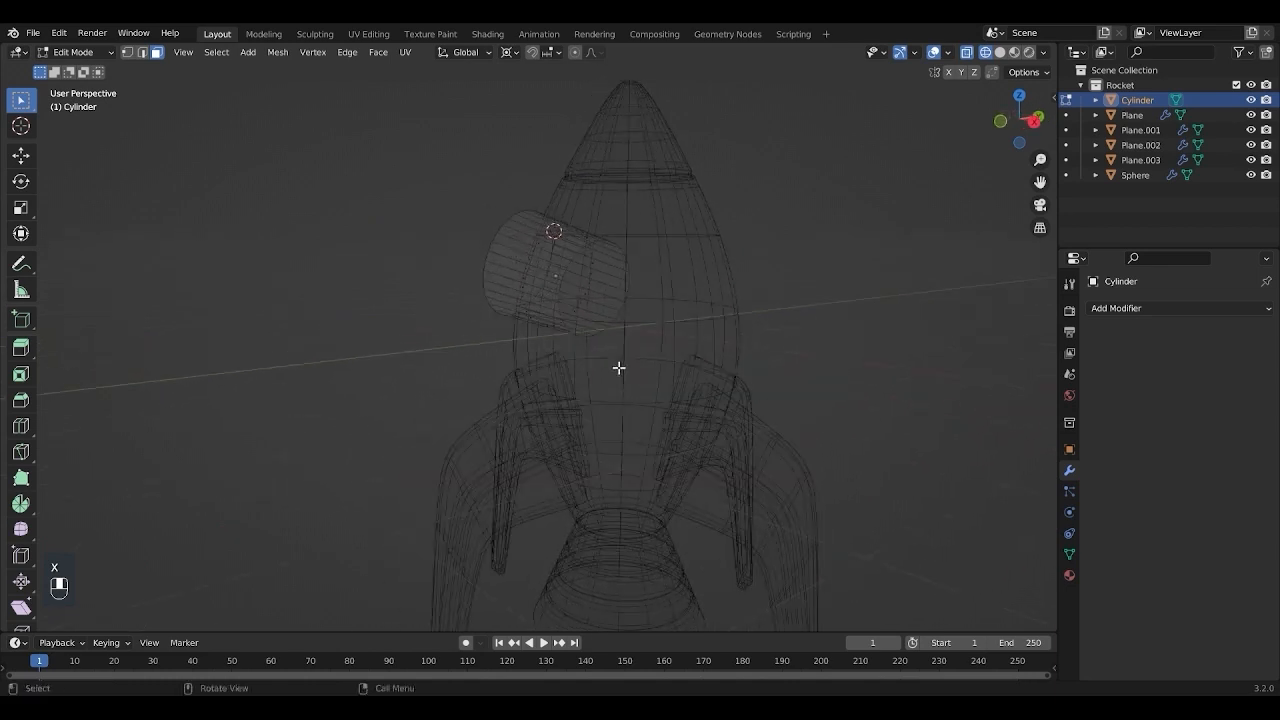
# Step: In solid shading, bevel the edge loop around the cylinder's outer face by about 0.238 m with one segment
pyautogui.hotkey('shift', 'z')
pyautogui.scroll(2, 646, 390)
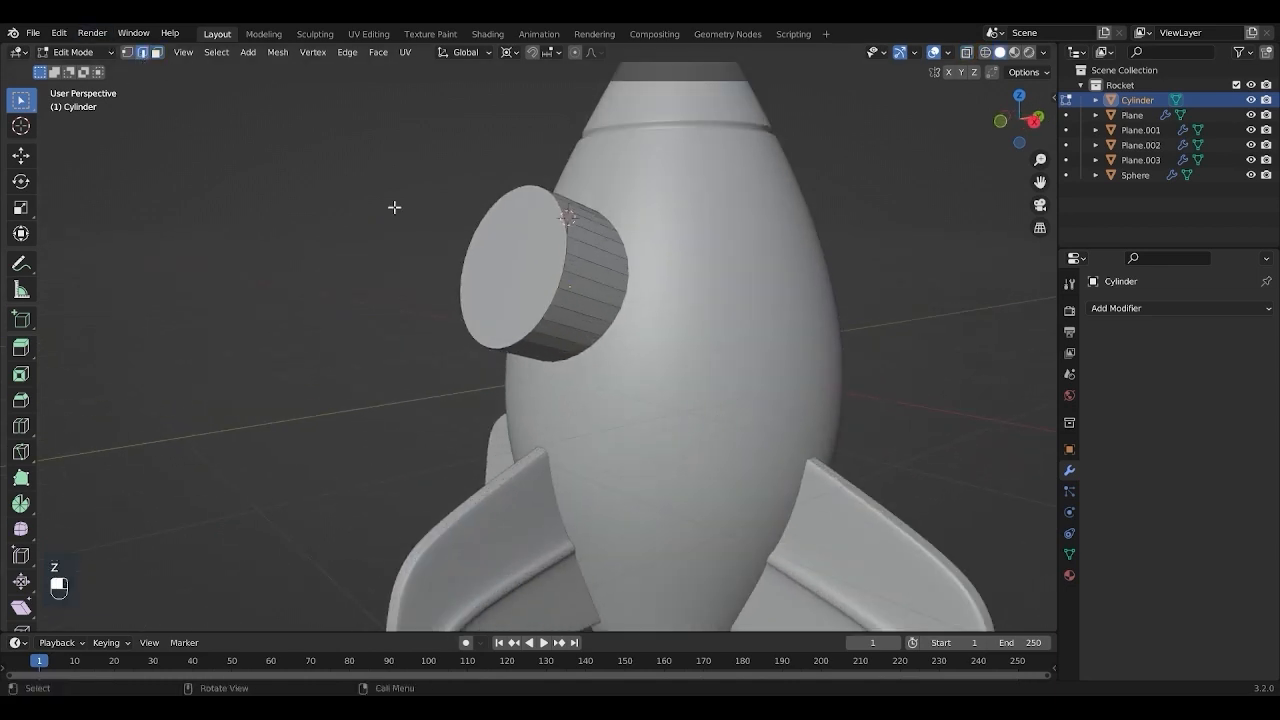
pyautogui.keyDown('alt'); pyautogui.click(566, 276); pyautogui.keyUp('alt')
pyautogui.hotkey('ctrl', 'b')
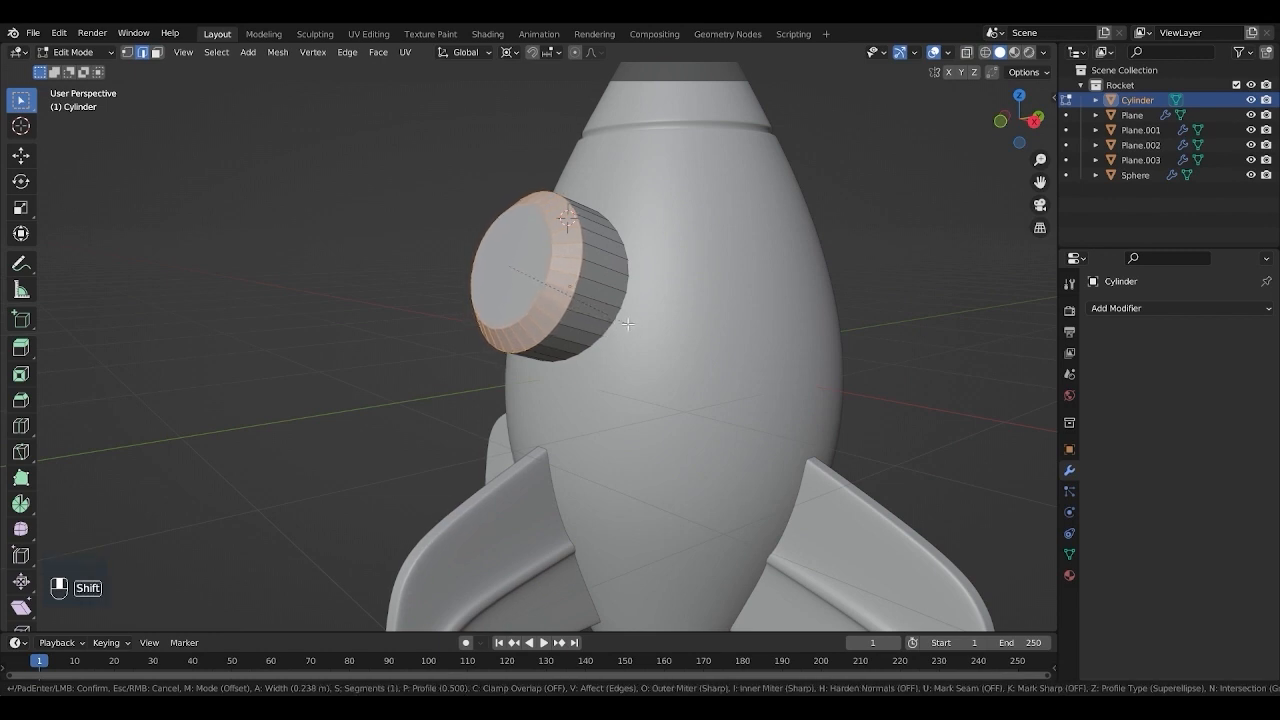
pyautogui.click(620, 335)
pyautogui.moveTo(620, 335); pyautogui.dragTo(671, 357, button='middle')
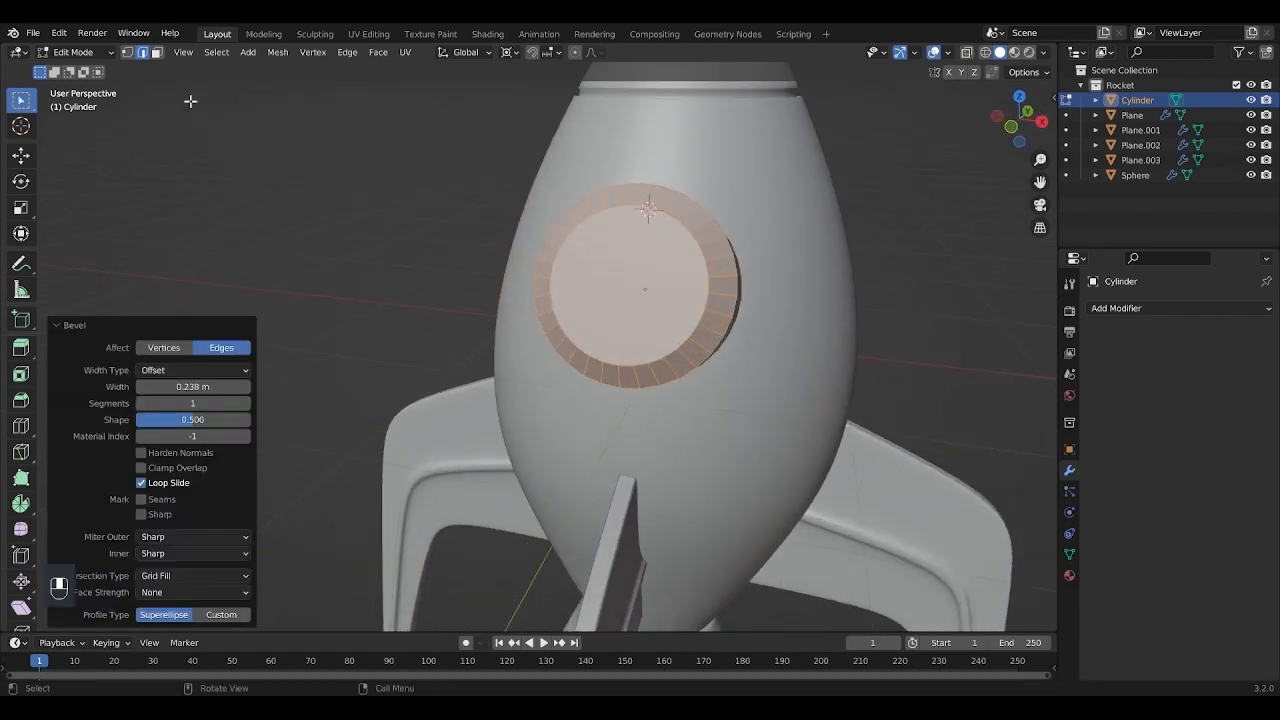
# Step: Inset the cylinder's front face by about 0.114 m and extrude it inward about 0.095 m to form a recess
pyautogui.click(156, 52)
pyautogui.click(663, 318)
pyautogui.press('i')
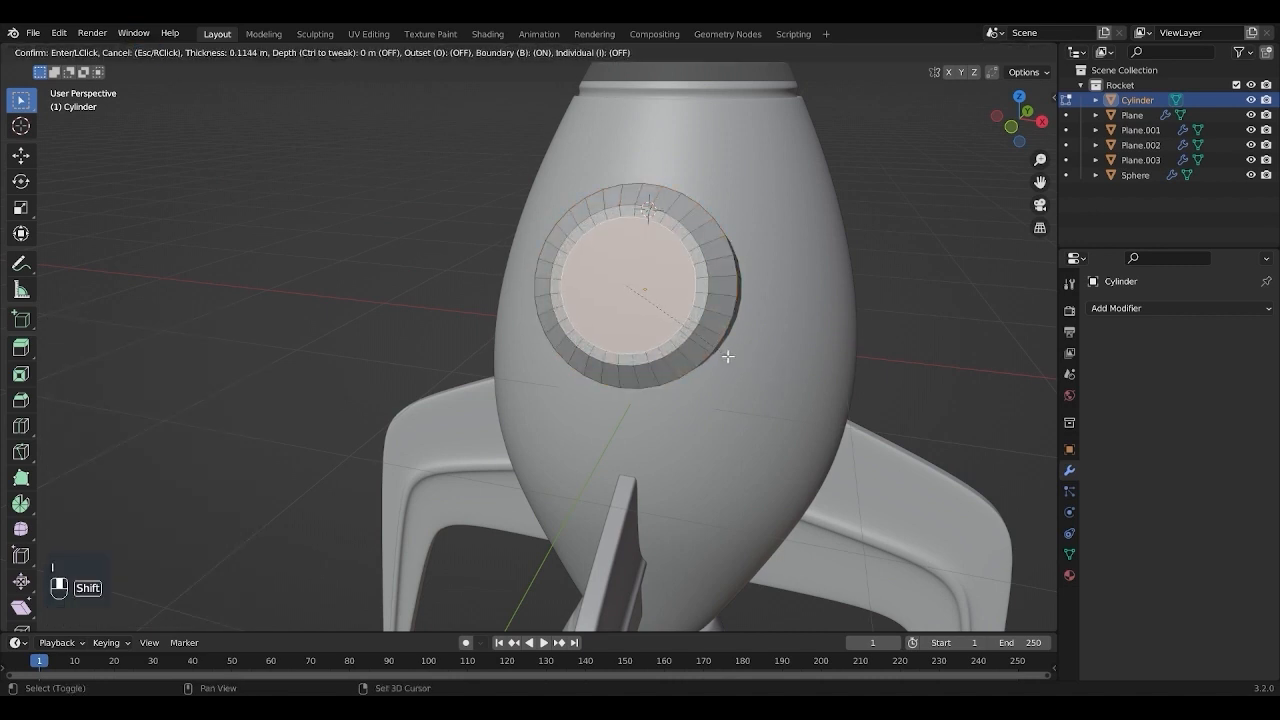
pyautogui.click(727, 356)
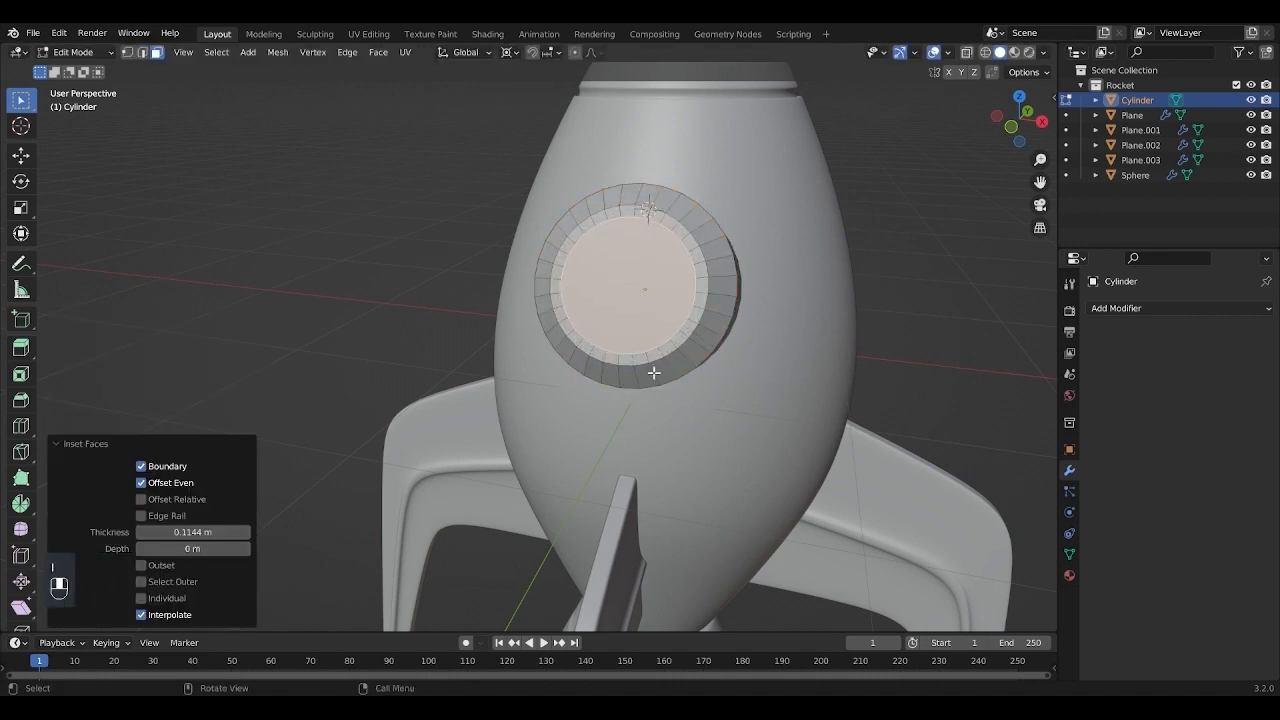
pyautogui.press('e')
pyautogui.click(705, 405)
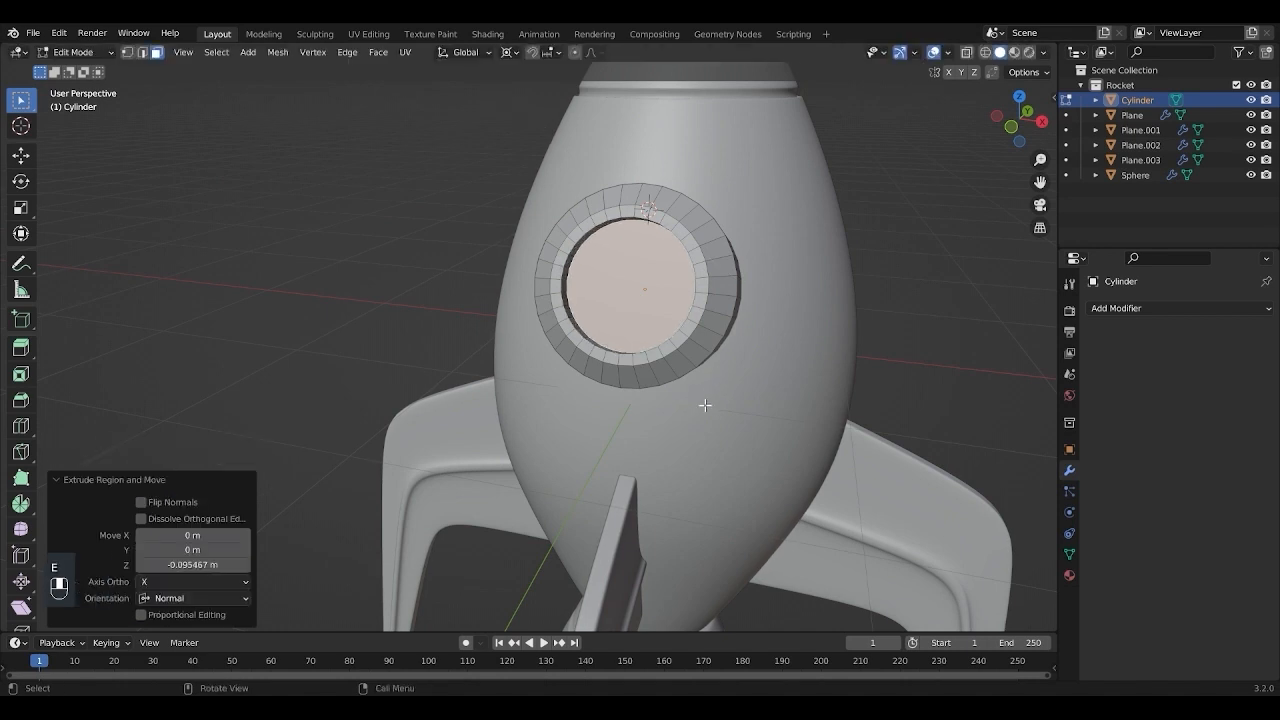
pyautogui.moveTo(705, 405)
pyautogui.mouseDown(button='middle')
pyautogui.moveTo(615, 396)
pyautogui.moveTo(634, 416)
pyautogui.moveTo(729, 437)
pyautogui.moveTo(806, 437)
pyautogui.moveTo(677, 429)
pyautogui.moveTo(721, 401)
pyautogui.mouseUp(button='middle')
# Step: Add a Subdivision Surface modifier to the cylinder with viewport and render levels set to 3
pyautogui.press('Tab')
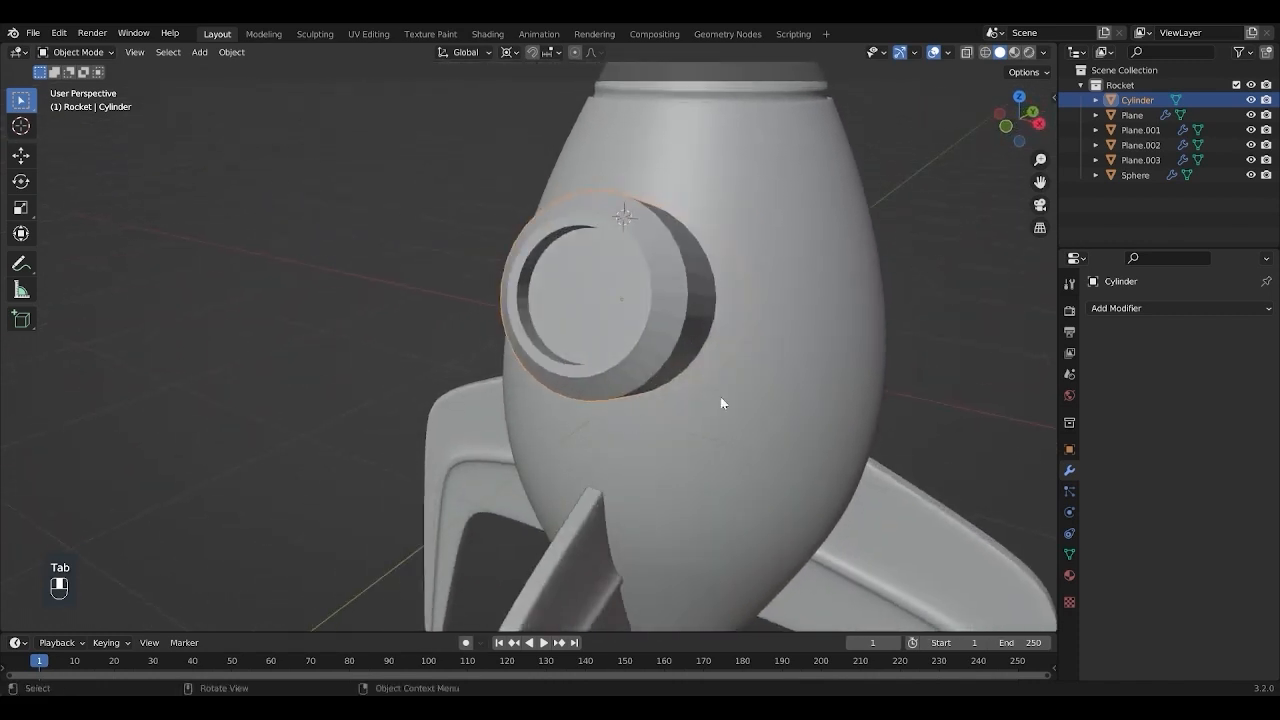
pyautogui.click(1114, 308)
pyautogui.click(1000, 572)
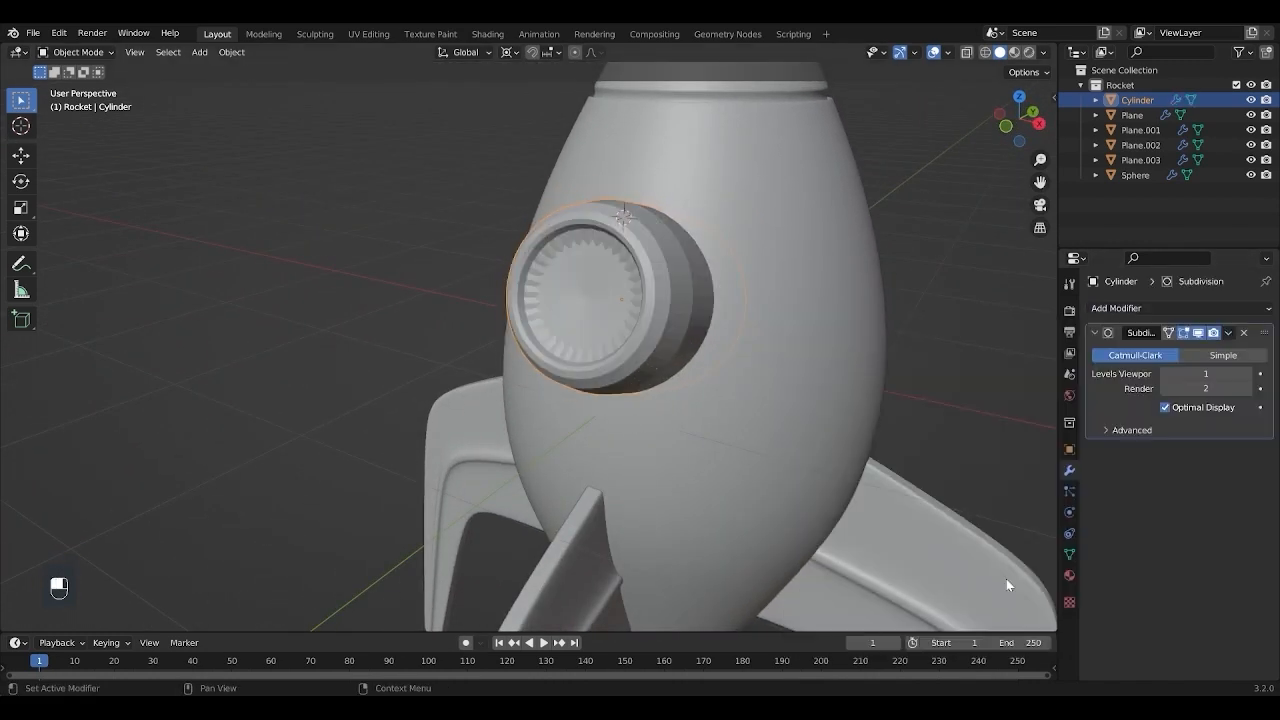
pyautogui.click(1247, 374)
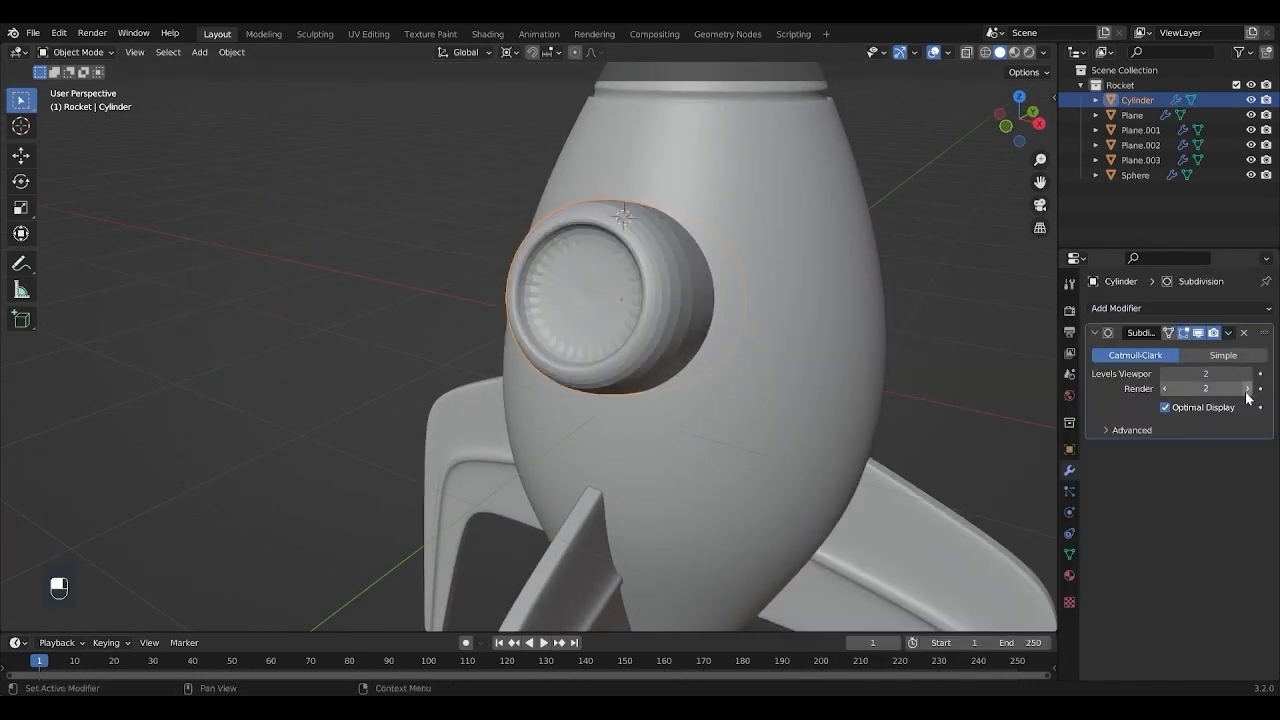
pyautogui.click(1247, 388)
pyautogui.click(1247, 374)
# Step: Add a centred loop cut around the porthole's sloped outer band and bevel it towards the band's borders to sharpen them
pyautogui.press('Tab')
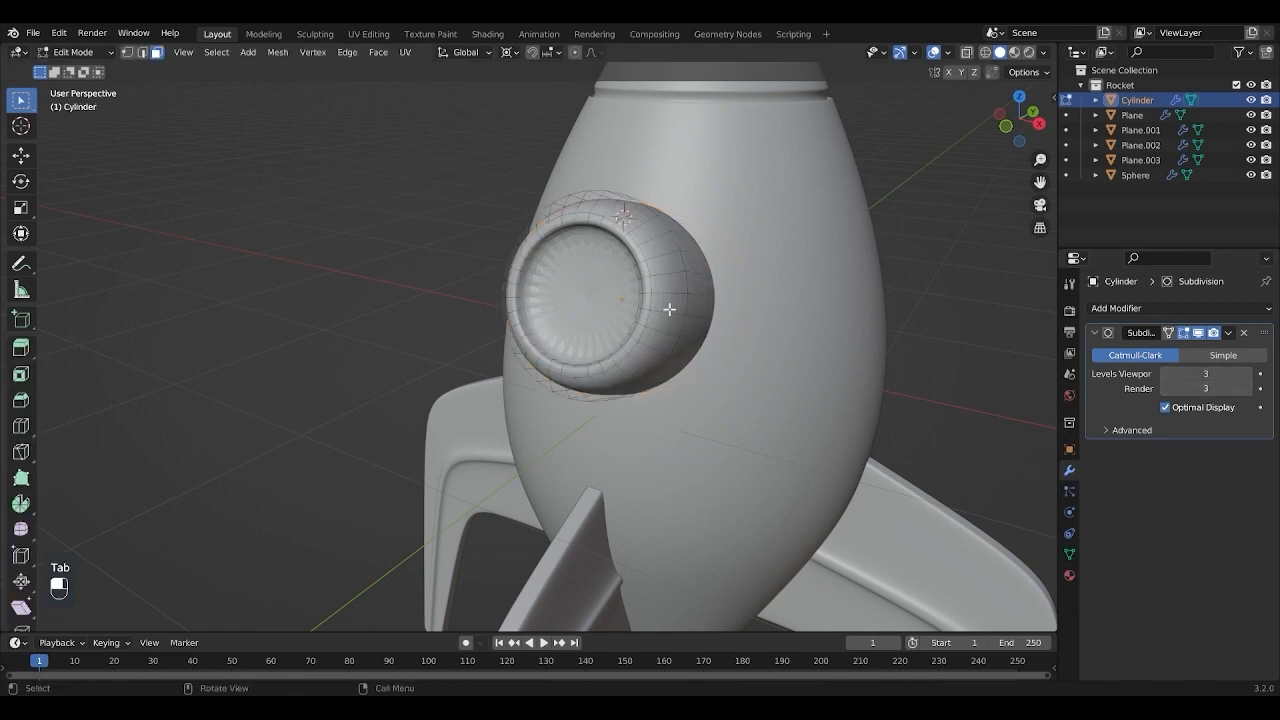
pyautogui.hotkey('ctrl', 'r')
pyautogui.scroll(2, 703, 335)
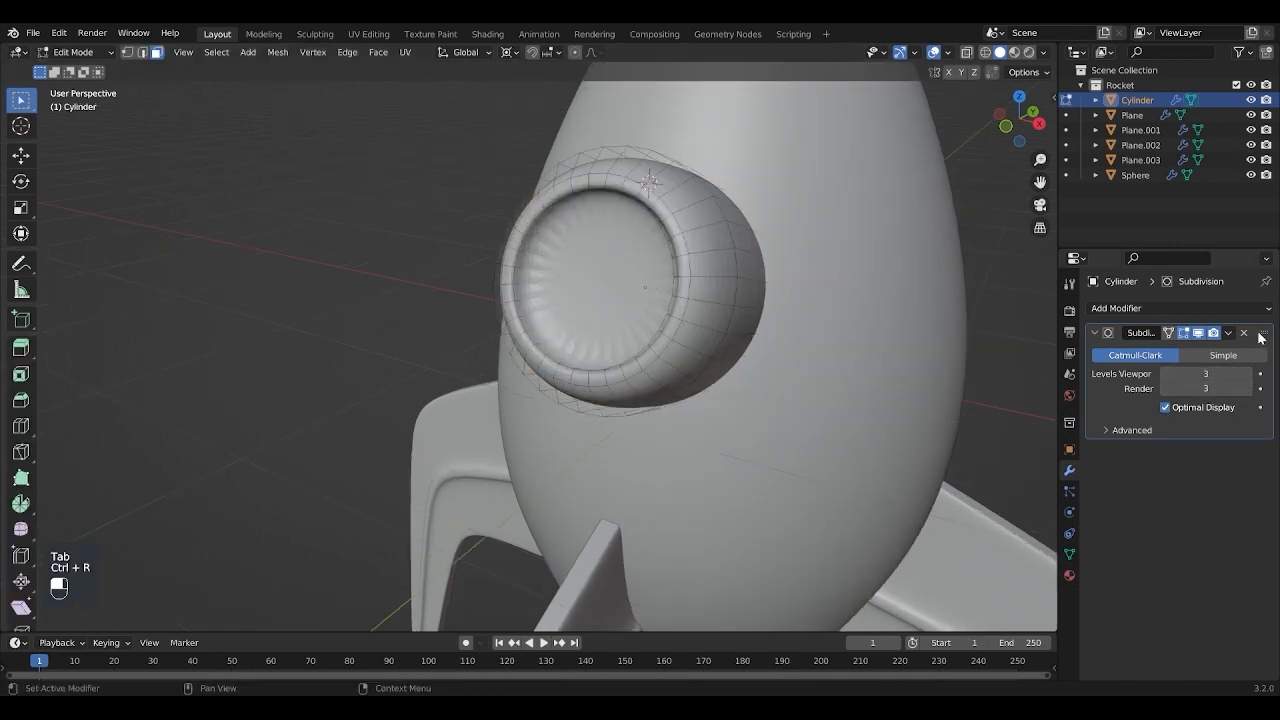
pyautogui.keyDown('shift'); pyautogui.moveTo(722, 386); pyautogui.dragTo(670, 394, button='middle'); pyautogui.keyUp('shift')
pyautogui.hotkey('ctrl', 'r')
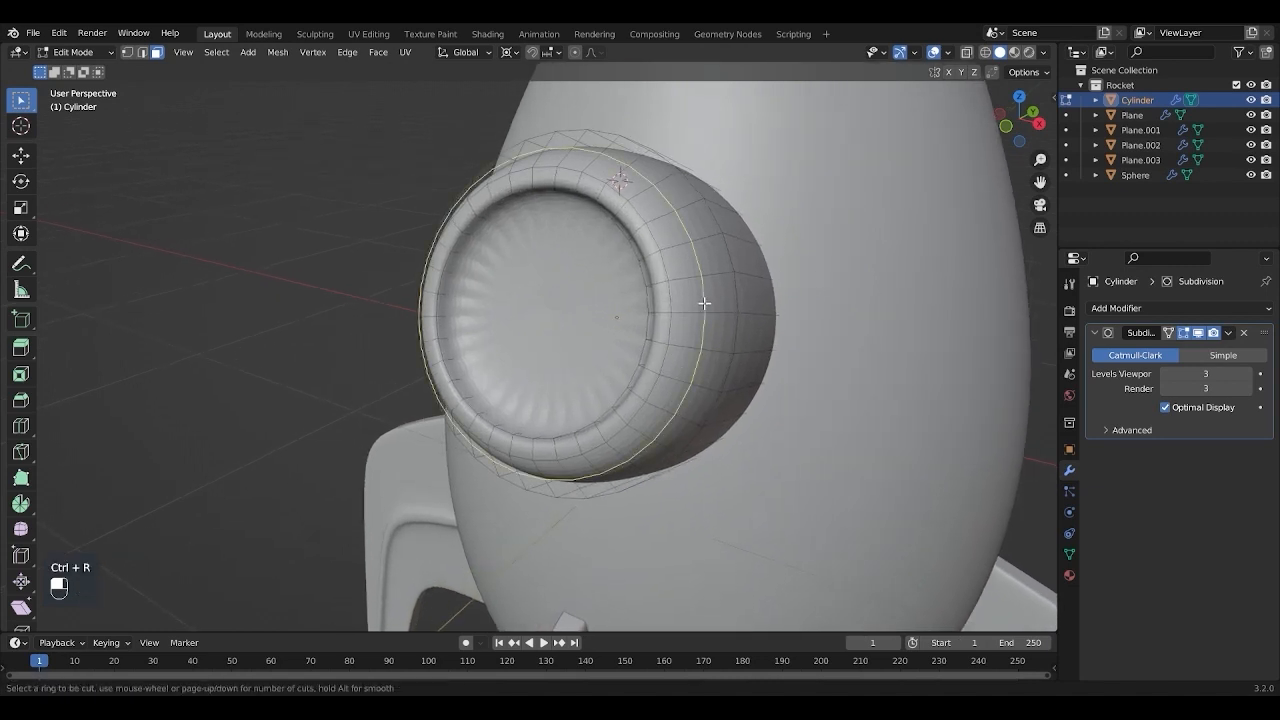
pyautogui.click(704, 302)
pyautogui.rightClick(704, 302)
pyautogui.hotkey('ctrl', 'b')
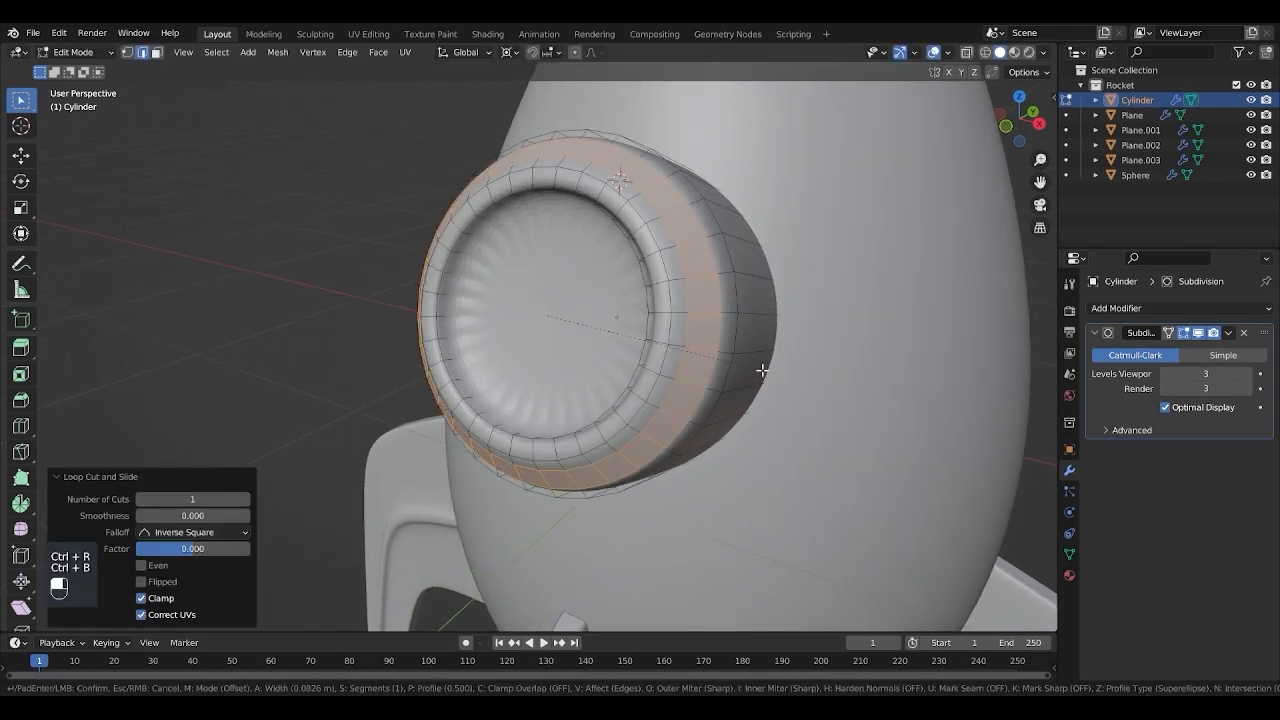
pyautogui.click(826, 395)
pyautogui.press('Tab')
pyautogui.press('Tab')
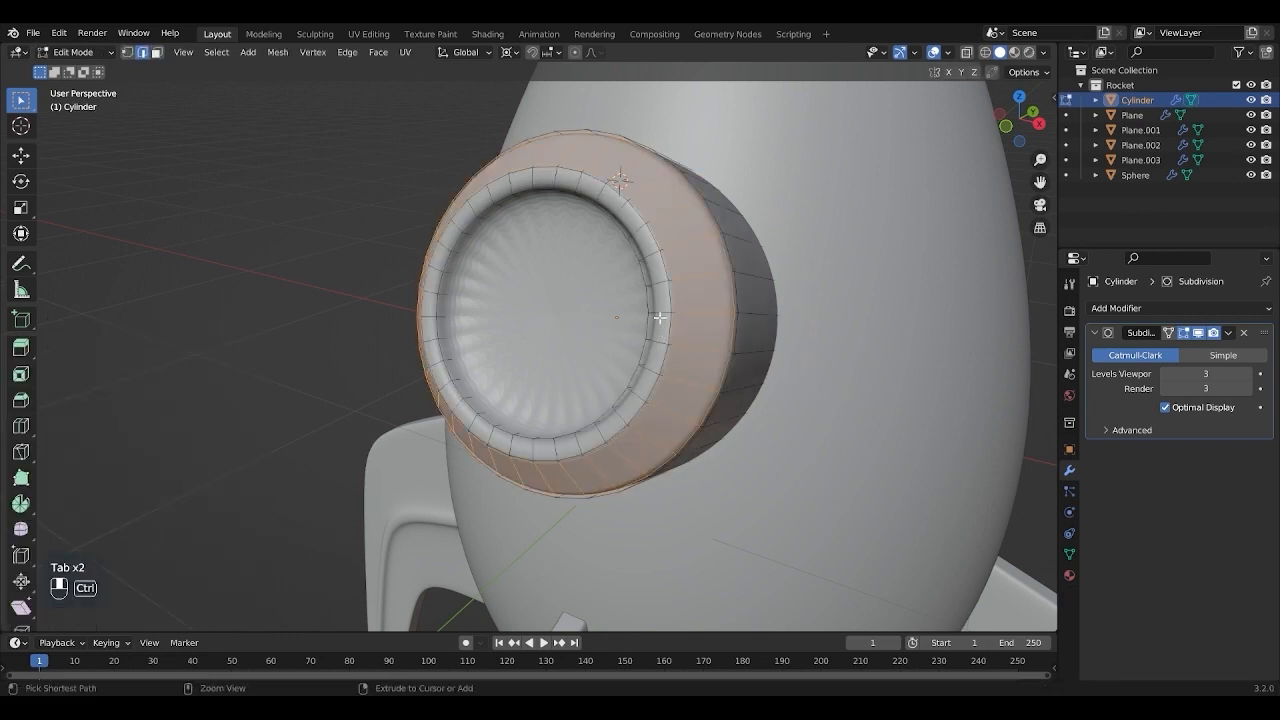
# Step: Add a centred loop cut on the porthole's narrow front rim and move it about 0.031 m outward along its normal Z
pyautogui.hotkey('ctrl', 'r')
pyautogui.click(659, 317)
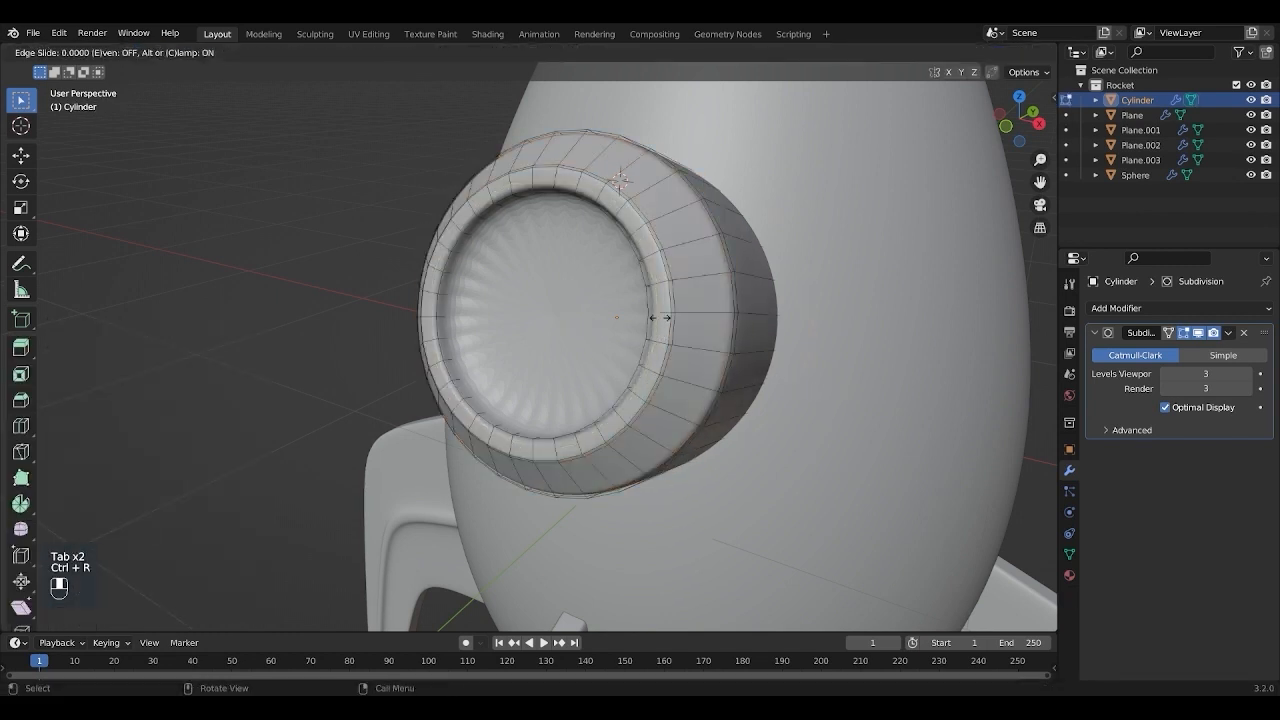
pyautogui.rightClick(659, 317)
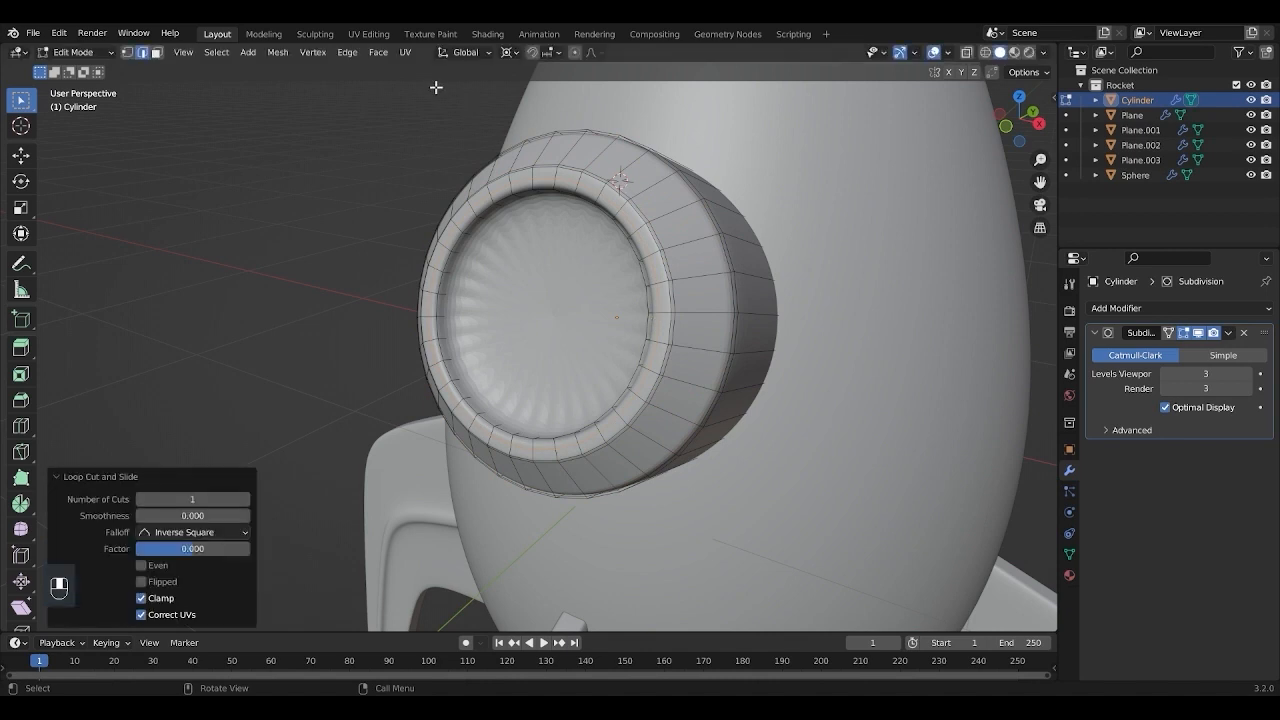
pyautogui.click(466, 53)
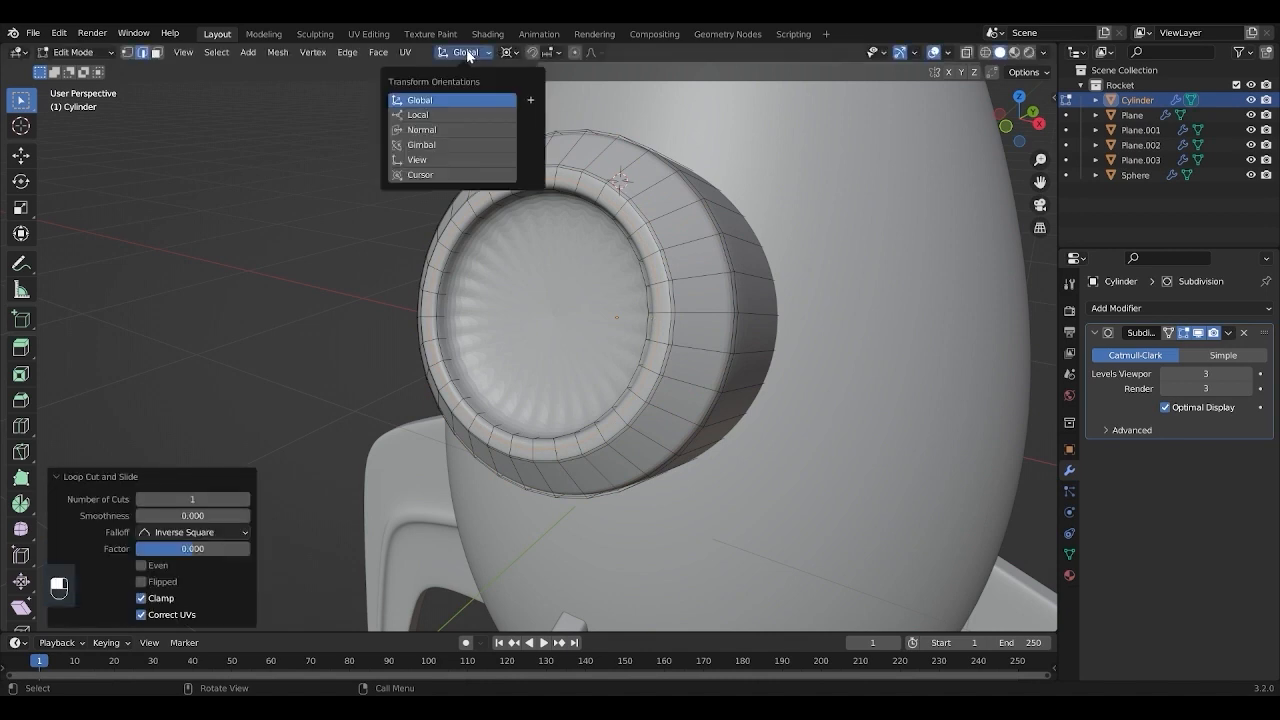
pyautogui.click(454, 128)
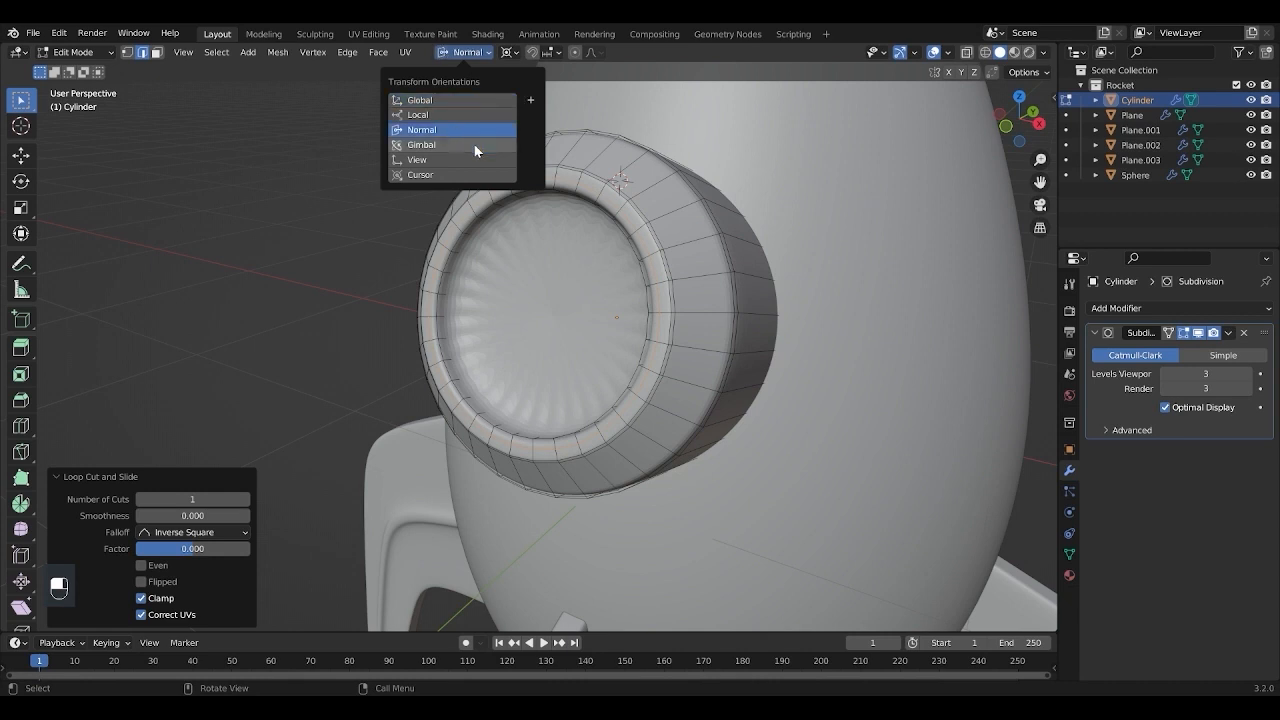
pyautogui.press('g')
pyautogui.press('z')
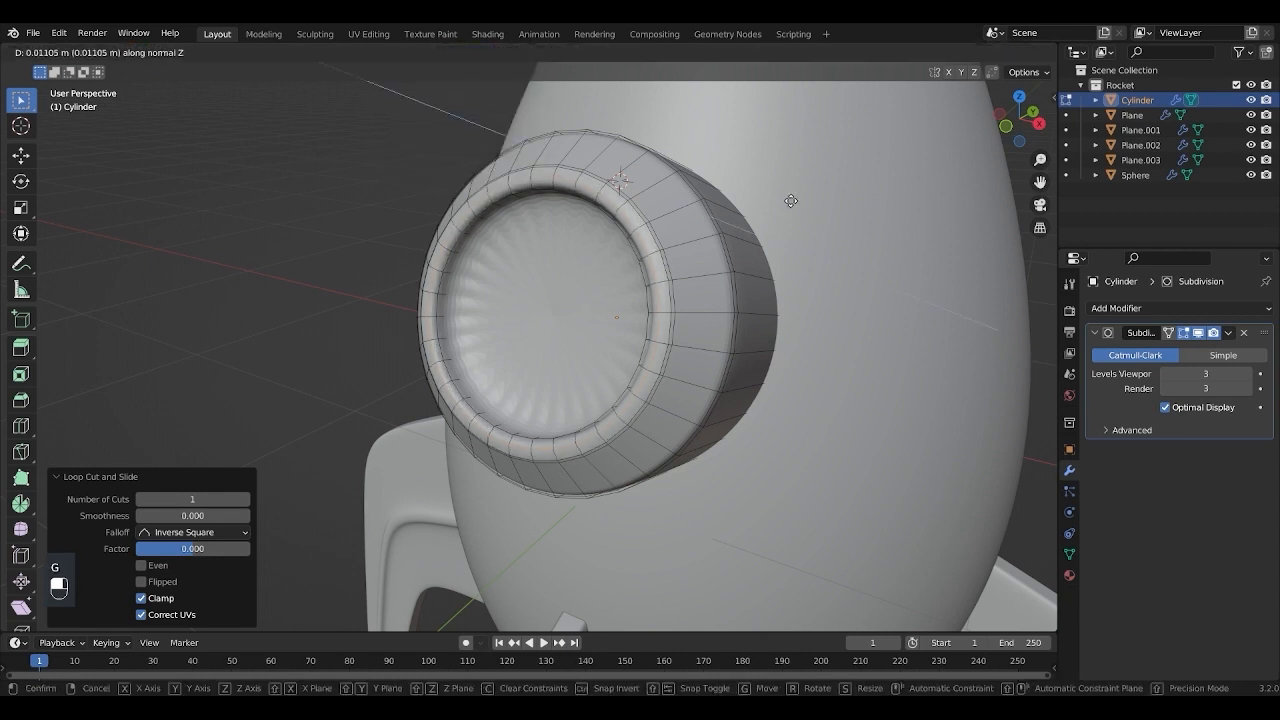
pyautogui.click(768, 216)
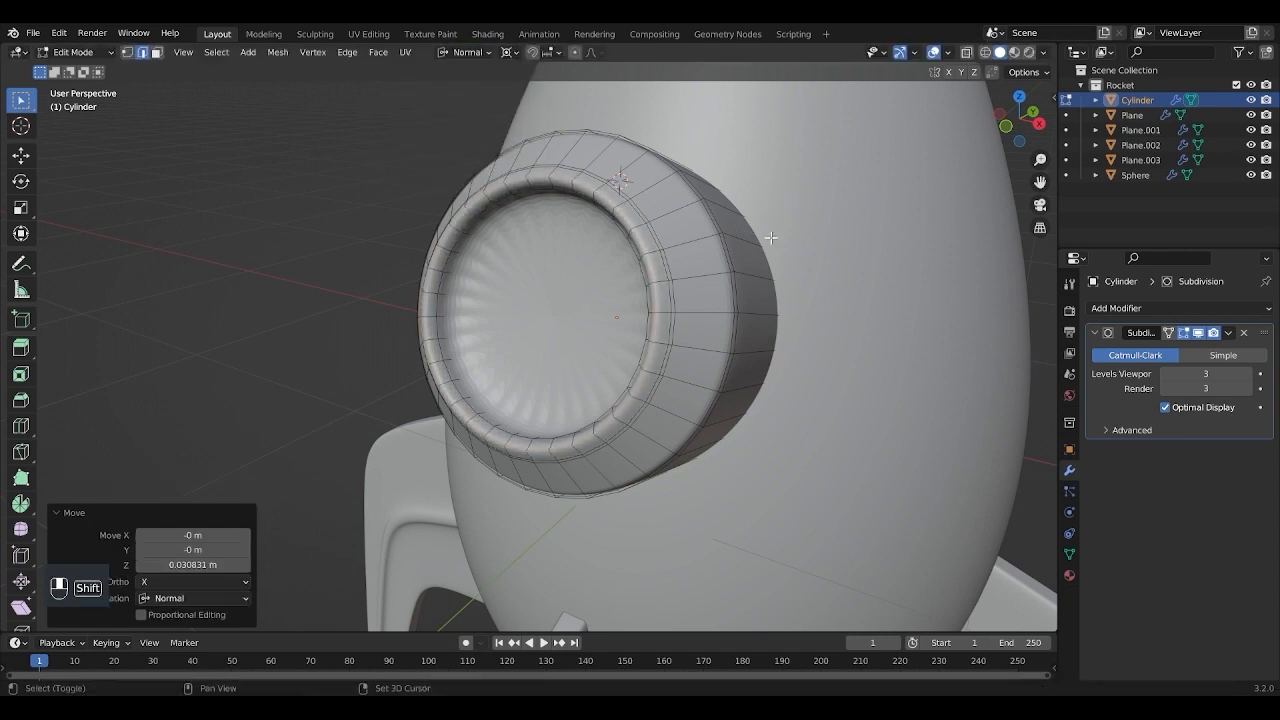
# Step: Bevel the raised front rim loop by about 0.066 m with three segments to round the rim
pyautogui.hotkey('ctrl', 'b')
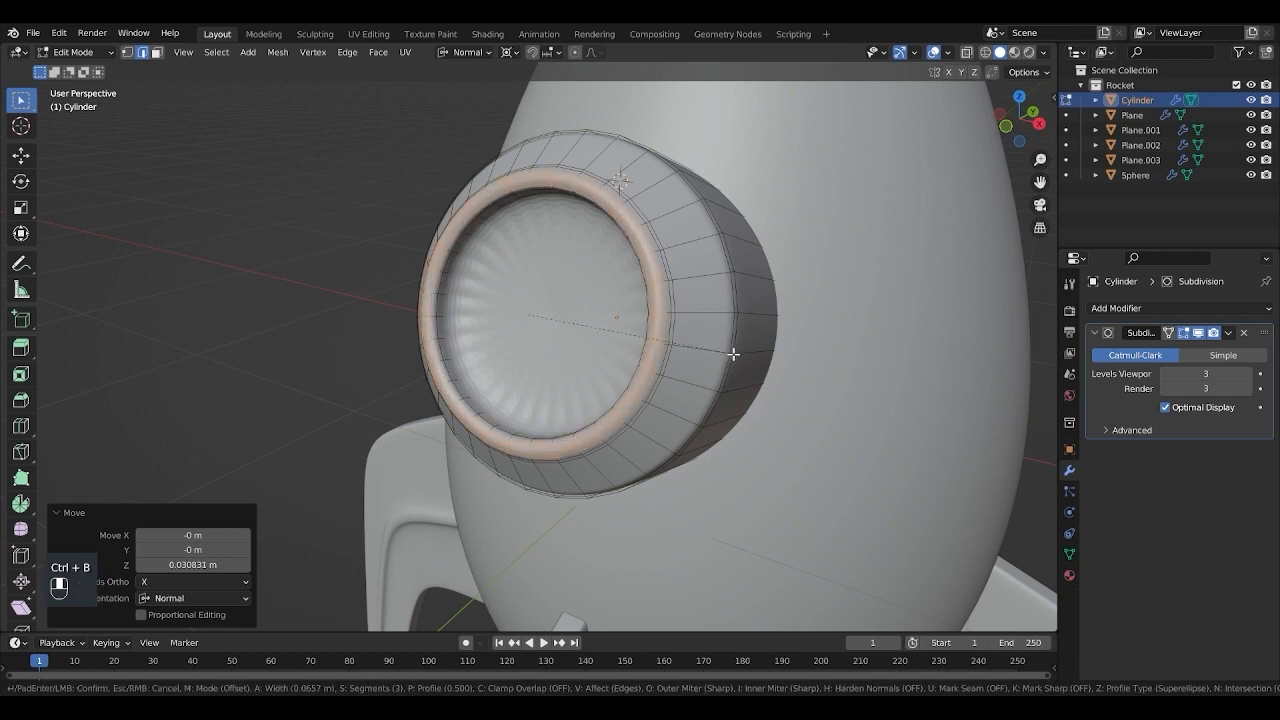
pyautogui.click(734, 354)
pyautogui.press('Tab')
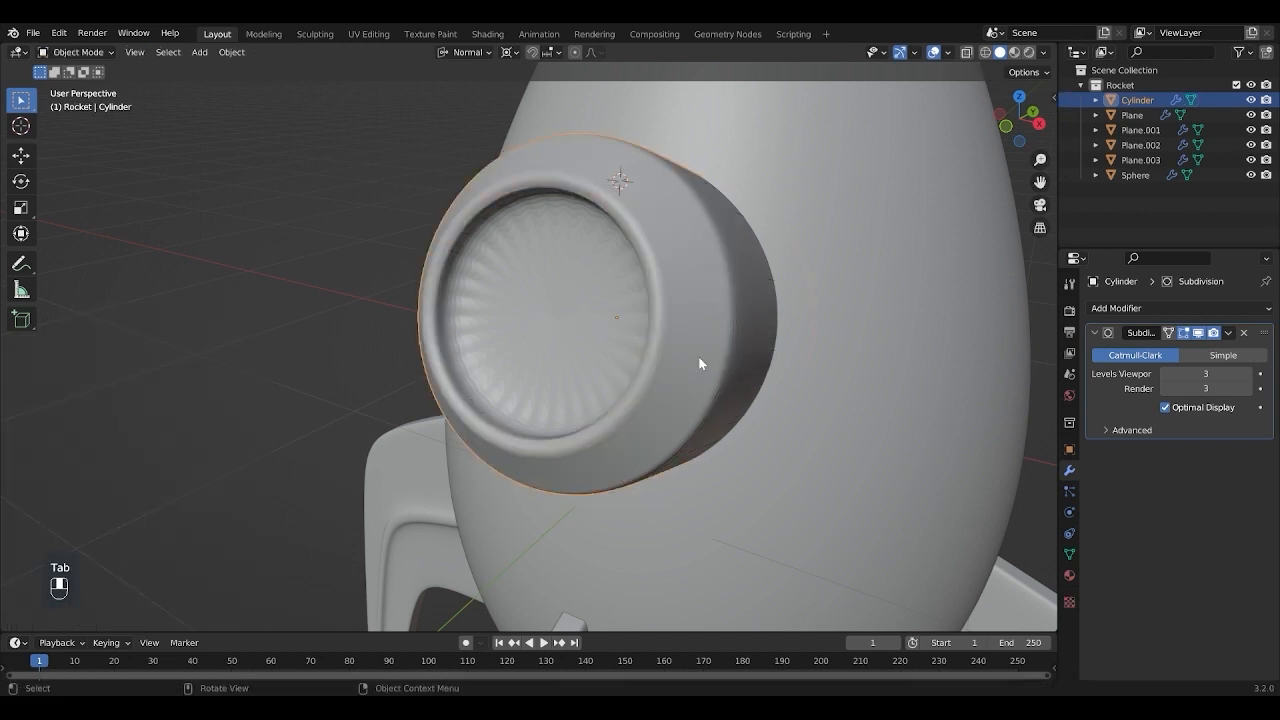
pyautogui.press('Tab')
pyautogui.press('Tab')
pyautogui.press('Tab')
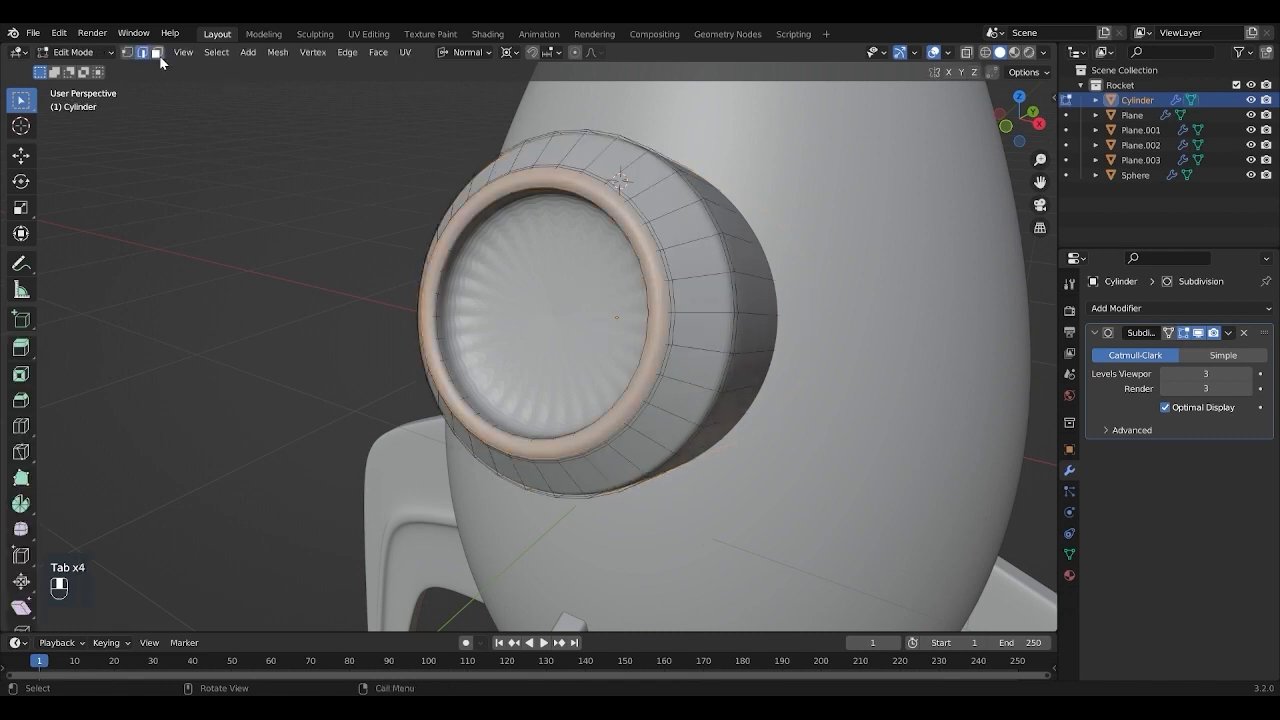
# Step: Inset the recessed porthole face by 0.024 m
pyautogui.click(551, 335)
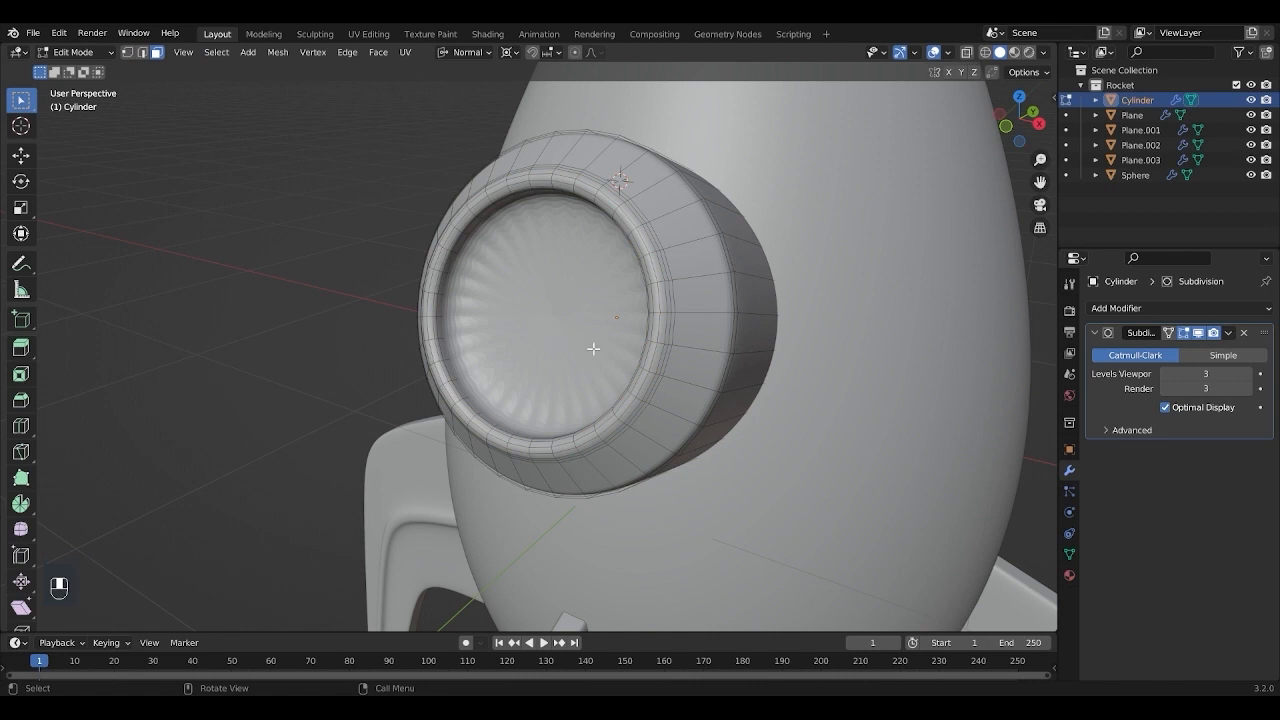
pyautogui.click(594, 348)
pyautogui.press('i')
pyautogui.press('shift')
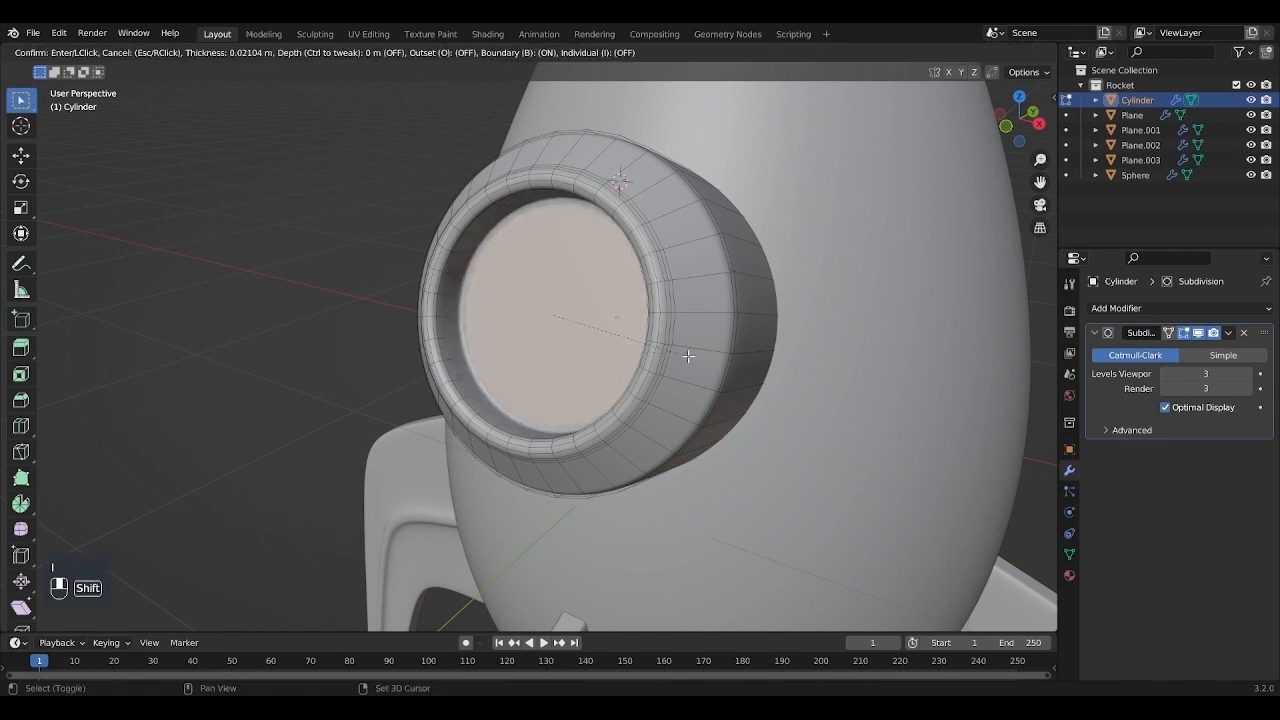
pyautogui.click(684, 352)
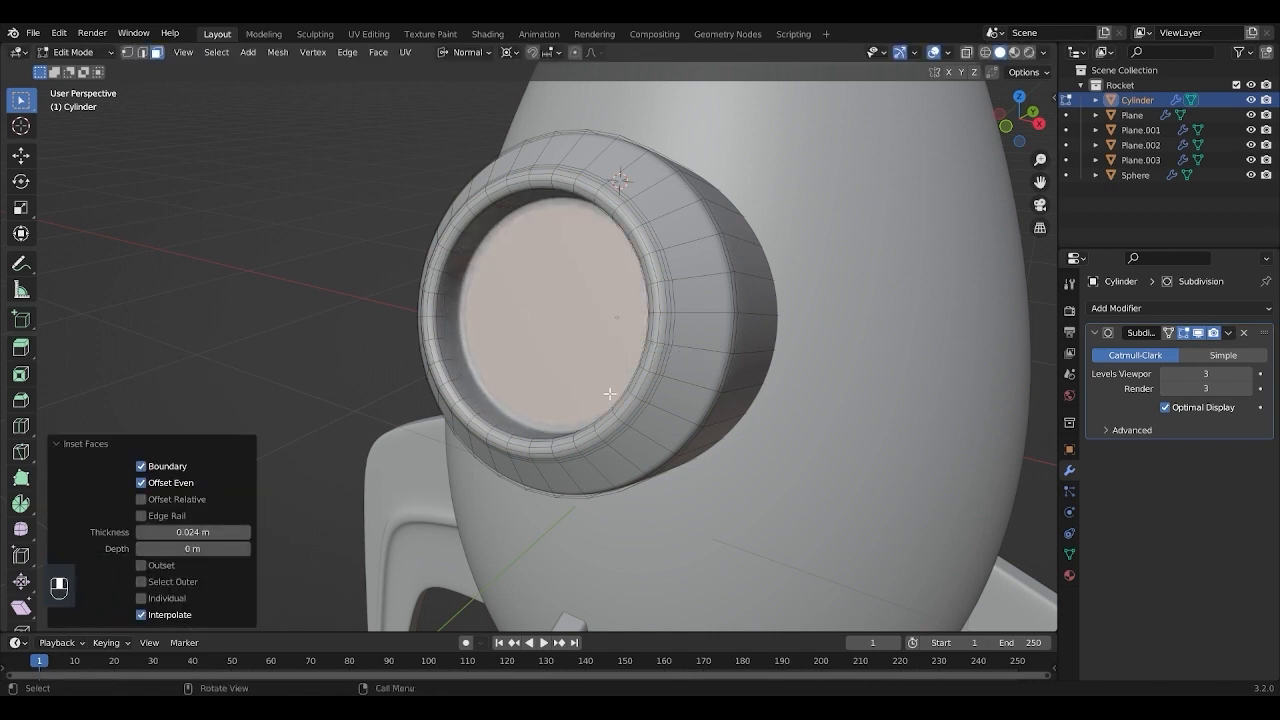
# Step: Add a centred loop cut on the recess's inner wall and bevel it about 0.082 m with one segment
pyautogui.scroll(3, 491, 403)
pyautogui.hotkey('ctrl', 'r')
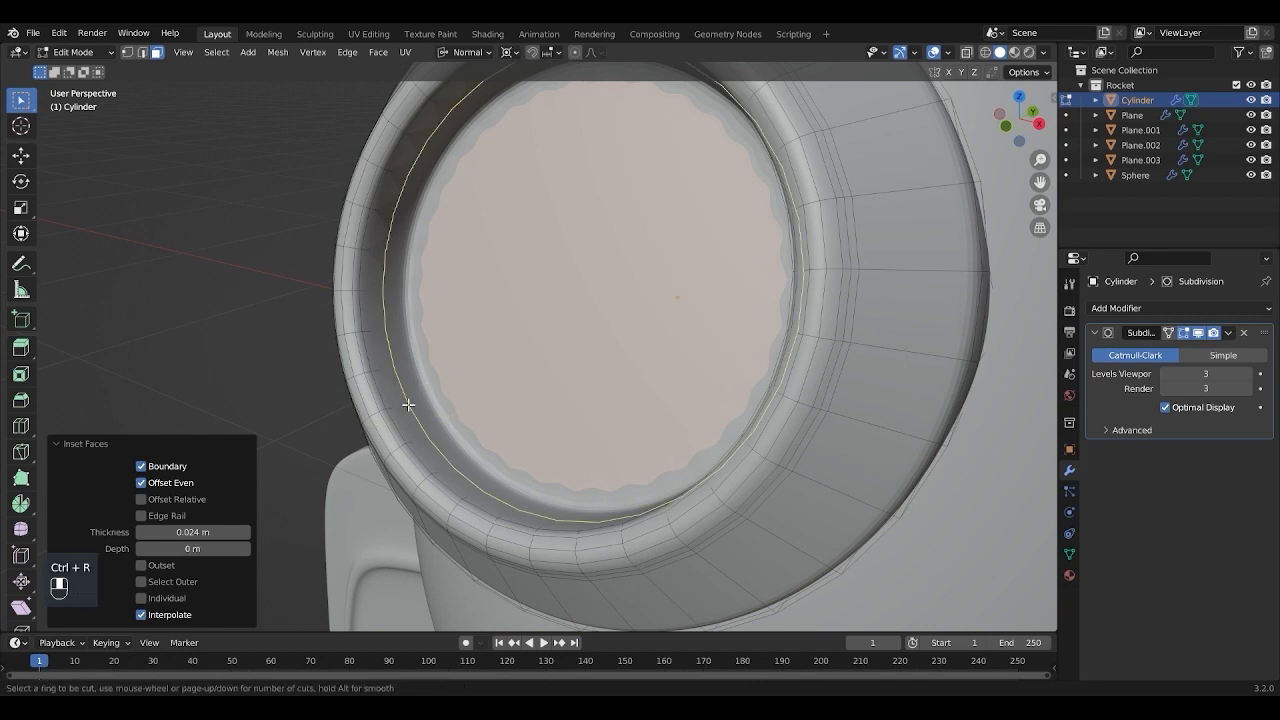
pyautogui.click(408, 404)
pyautogui.rightClick(408, 404)
pyautogui.hotkey('ctrl', 'b')
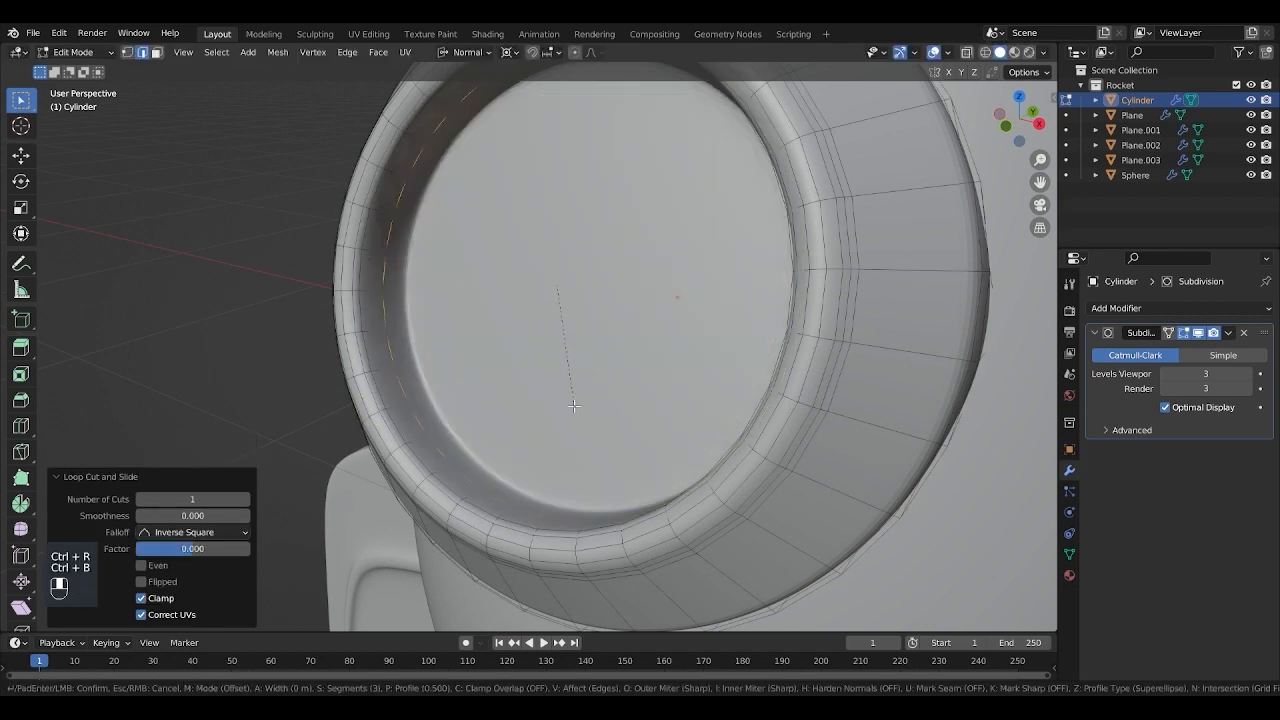
pyautogui.scroll(-2, 564, 420)
pyautogui.press('shift')
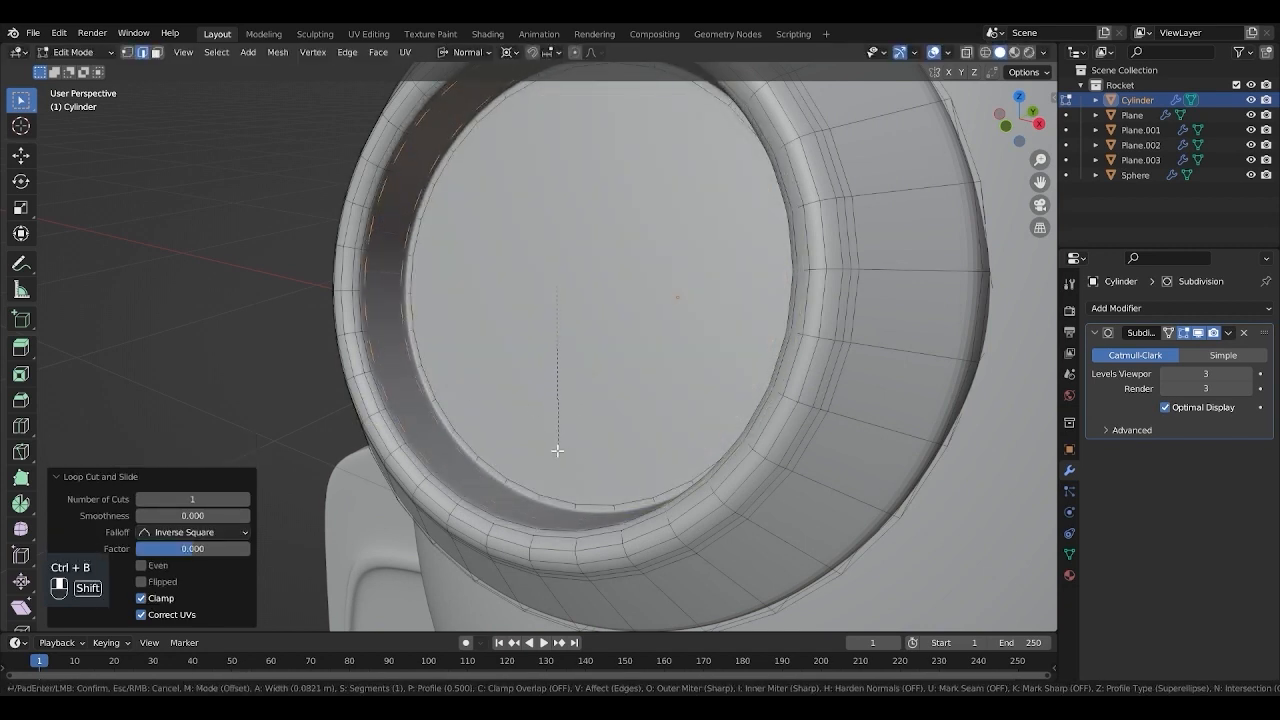
pyautogui.click(557, 451)
pyautogui.press('Tab')
# Step: Add a centred loop cut on the porthole's sloped front ring and bevel it about 0.017 m with one segment
pyautogui.scroll(-6, 560, 451)
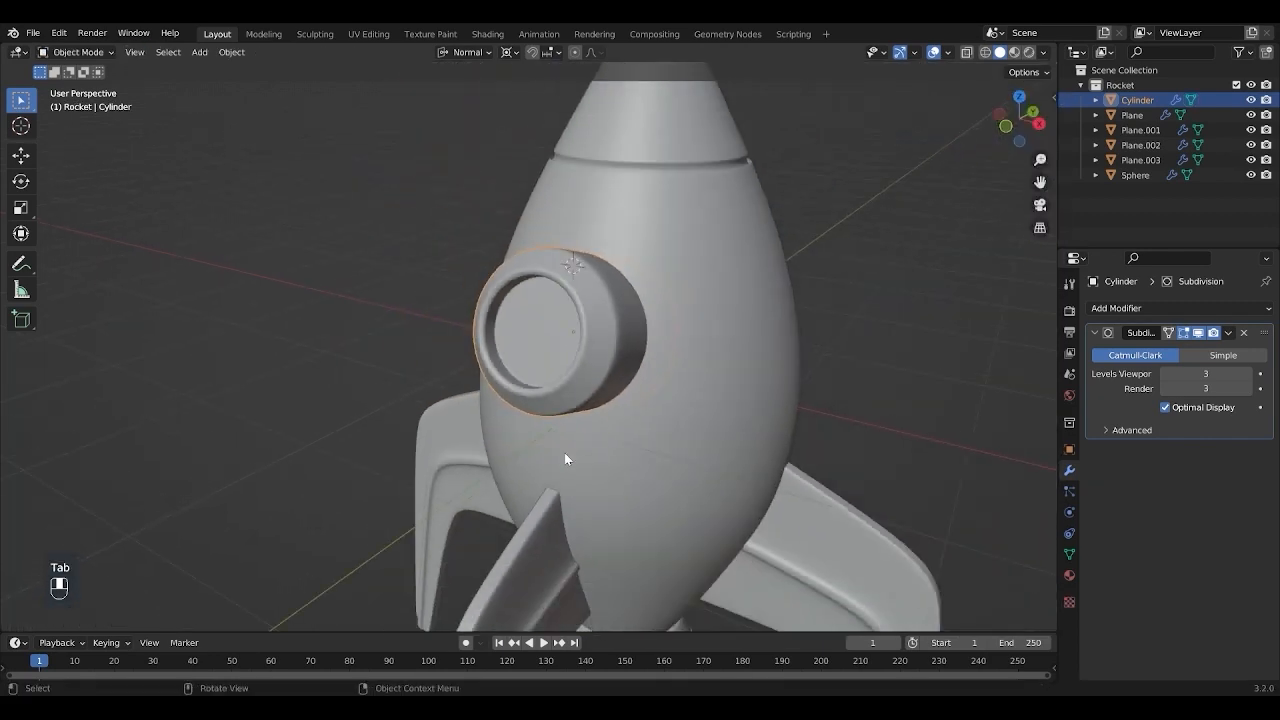
pyautogui.moveTo(568, 447); pyautogui.dragTo(625, 353, button='middle')
pyautogui.scroll(1, 655, 460)
pyautogui.press('Tab')
pyautogui.hotkey('ctrl', 'r')
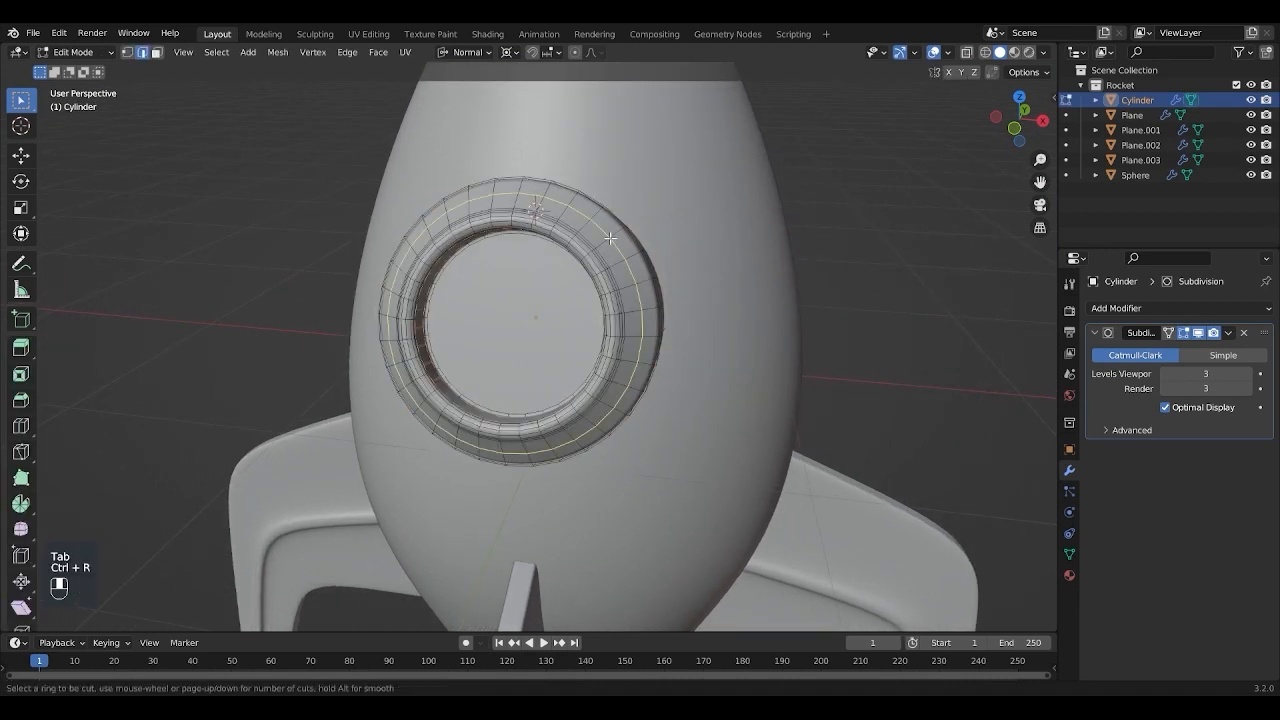
pyautogui.click(610, 238)
pyautogui.rightClick(610, 238)
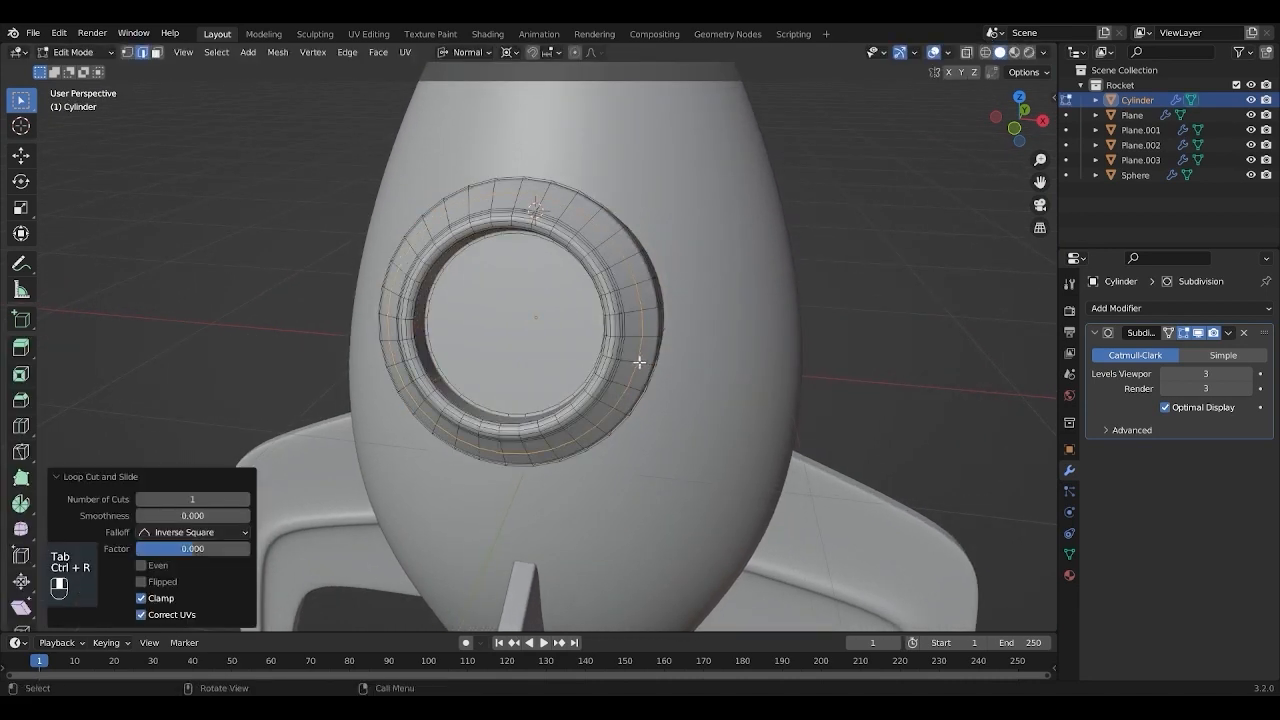
pyautogui.moveTo(639, 362)
pyautogui.mouseDown(button='middle')
pyautogui.moveTo(608, 349)
pyautogui.moveTo(623, 357)
pyautogui.mouseUp(button='middle')
pyautogui.hotkey('ctrl', 'b')
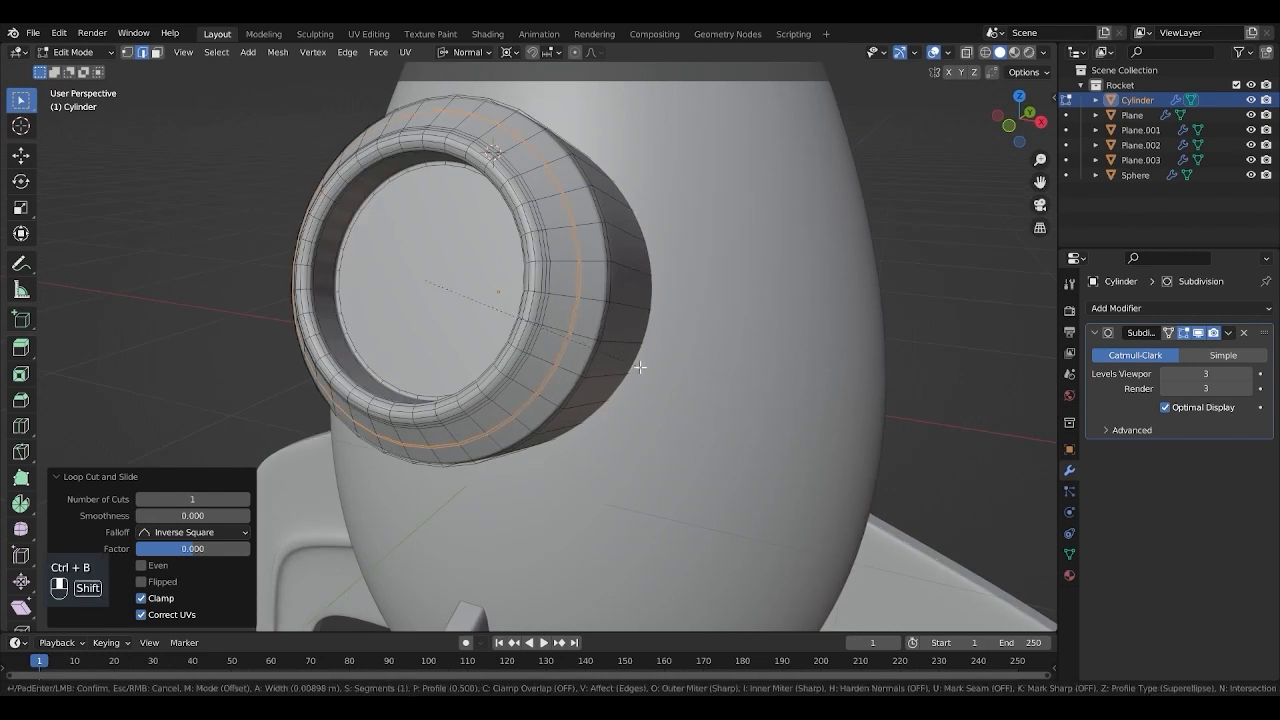
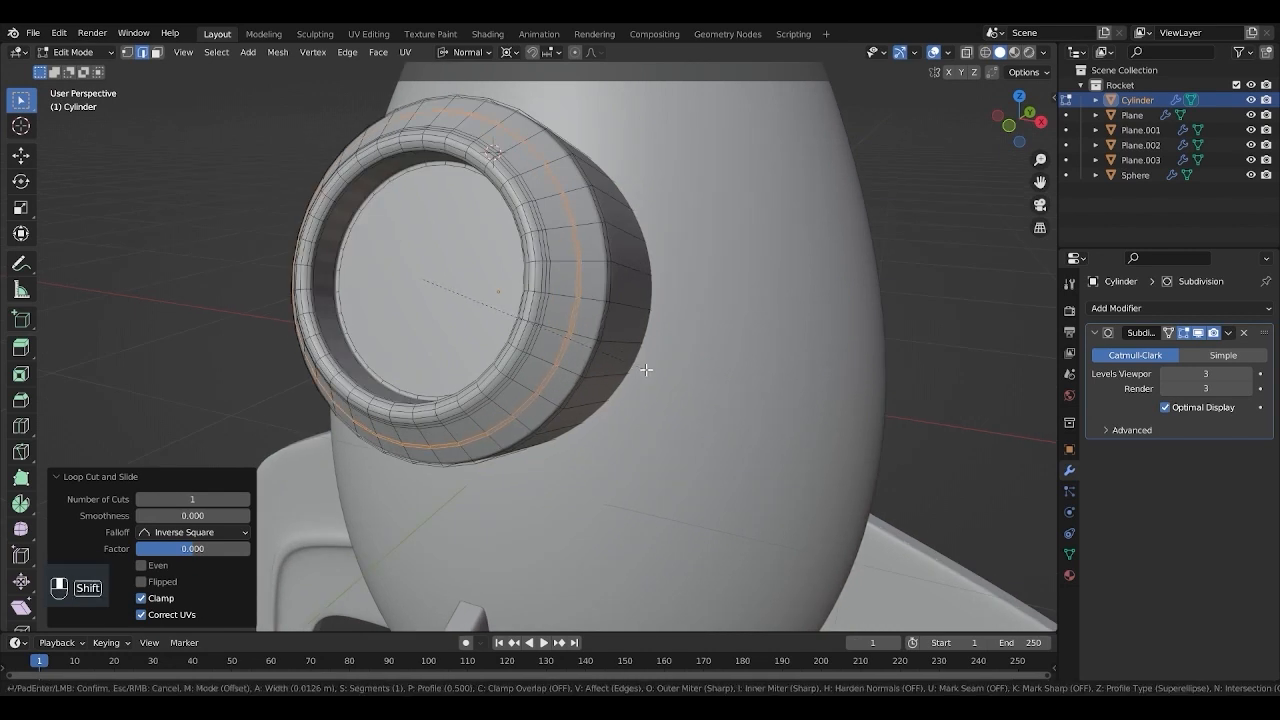
pyautogui.click(655, 375)
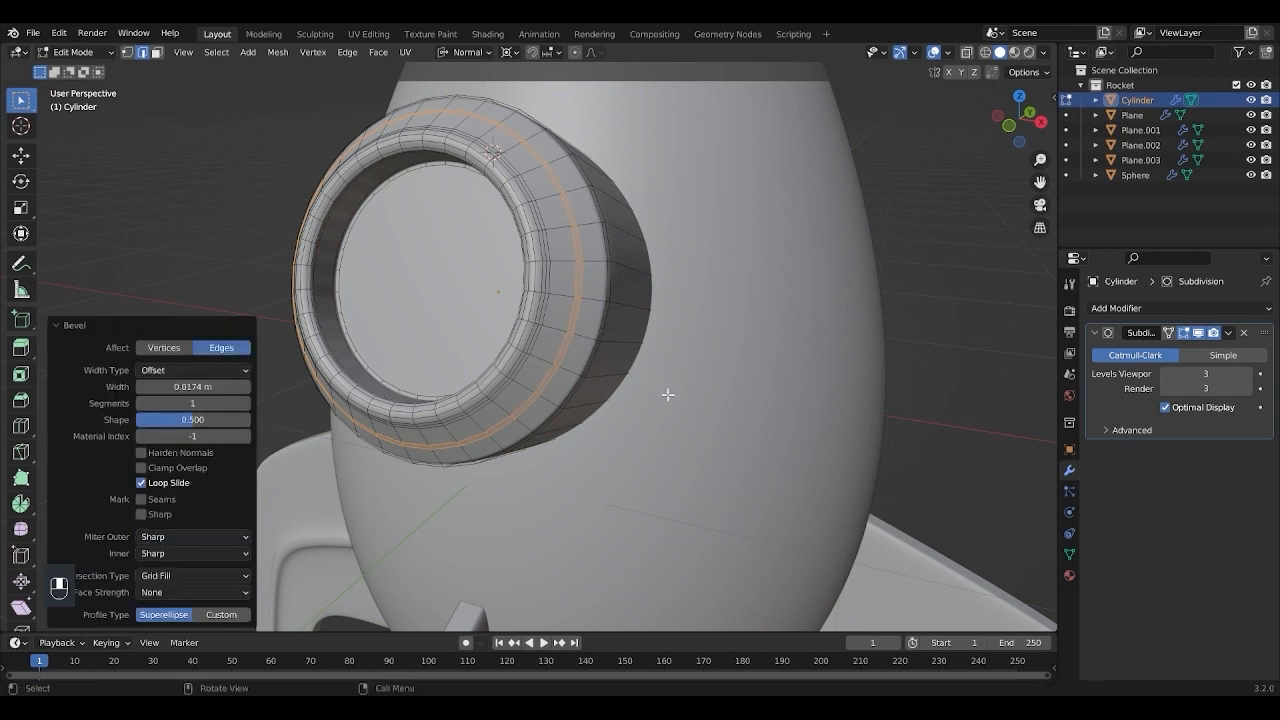
# Step: Inset the narrow band on the porthole's sloped ring by about 0.006 m and extrude it slightly inward along its normals
pyautogui.scroll(2, 668, 392)
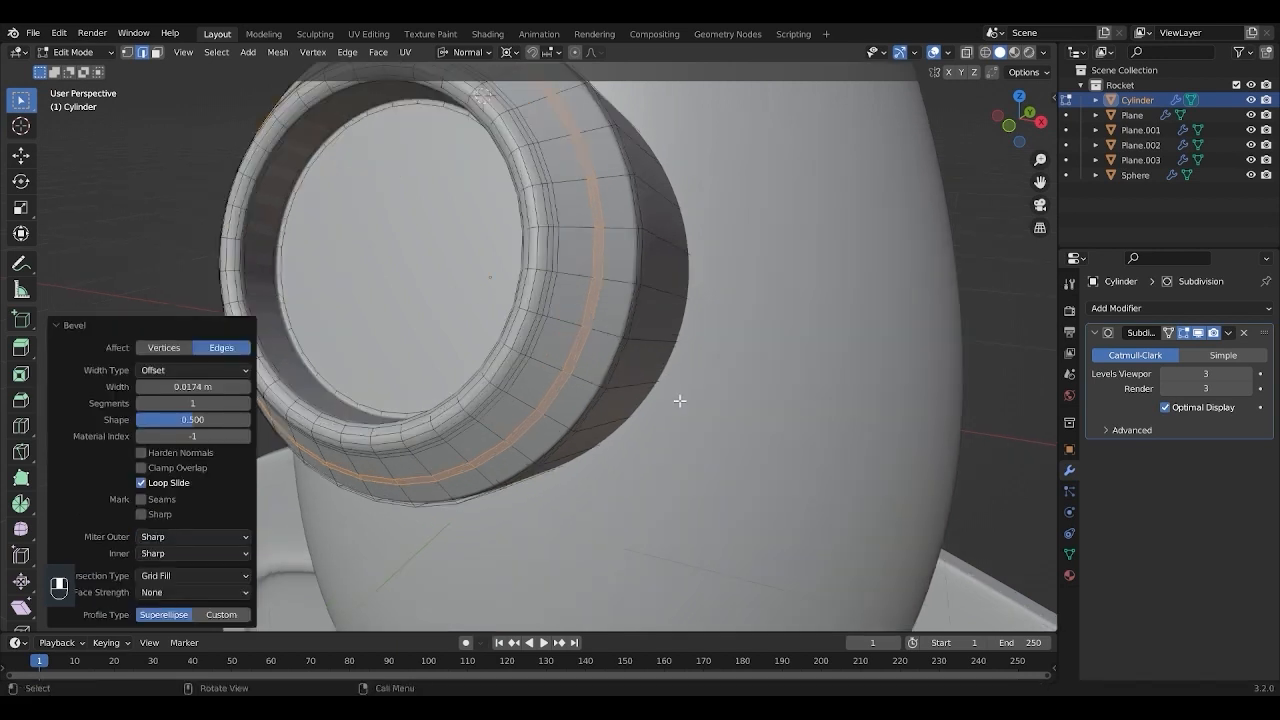
pyautogui.press('i')
pyautogui.click(698, 405)
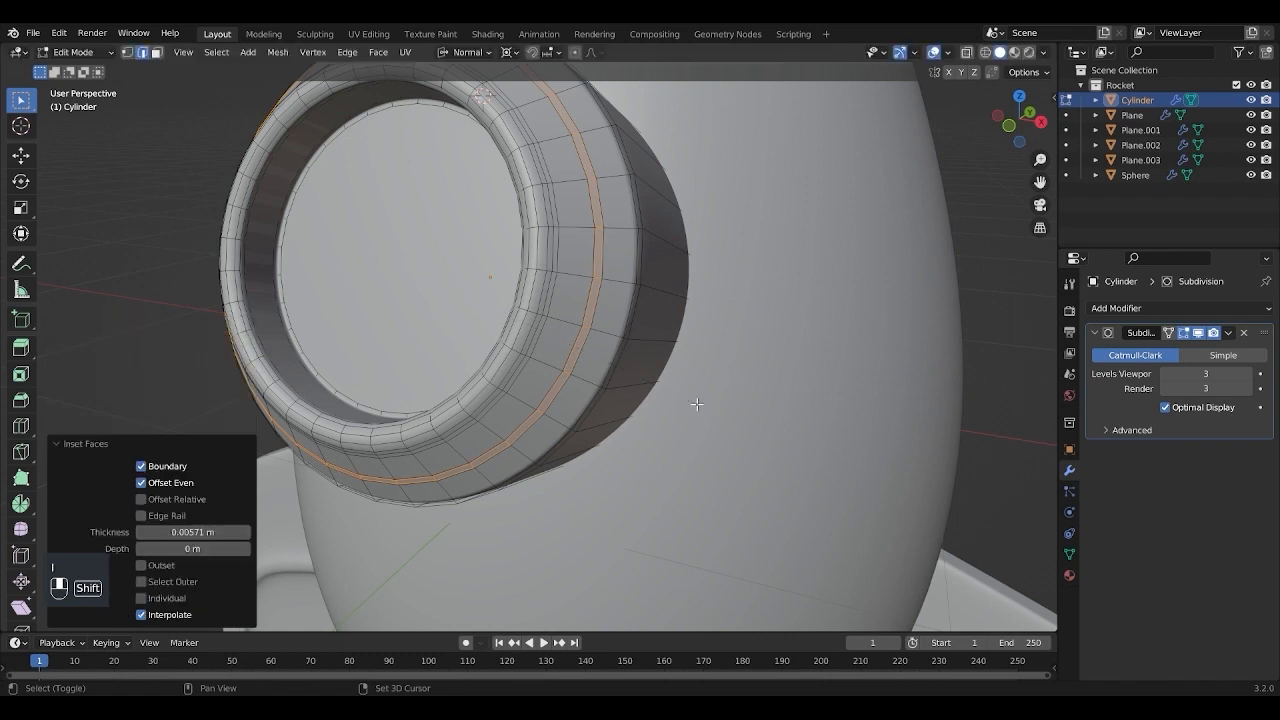
pyautogui.hotkey('alt', 'e')
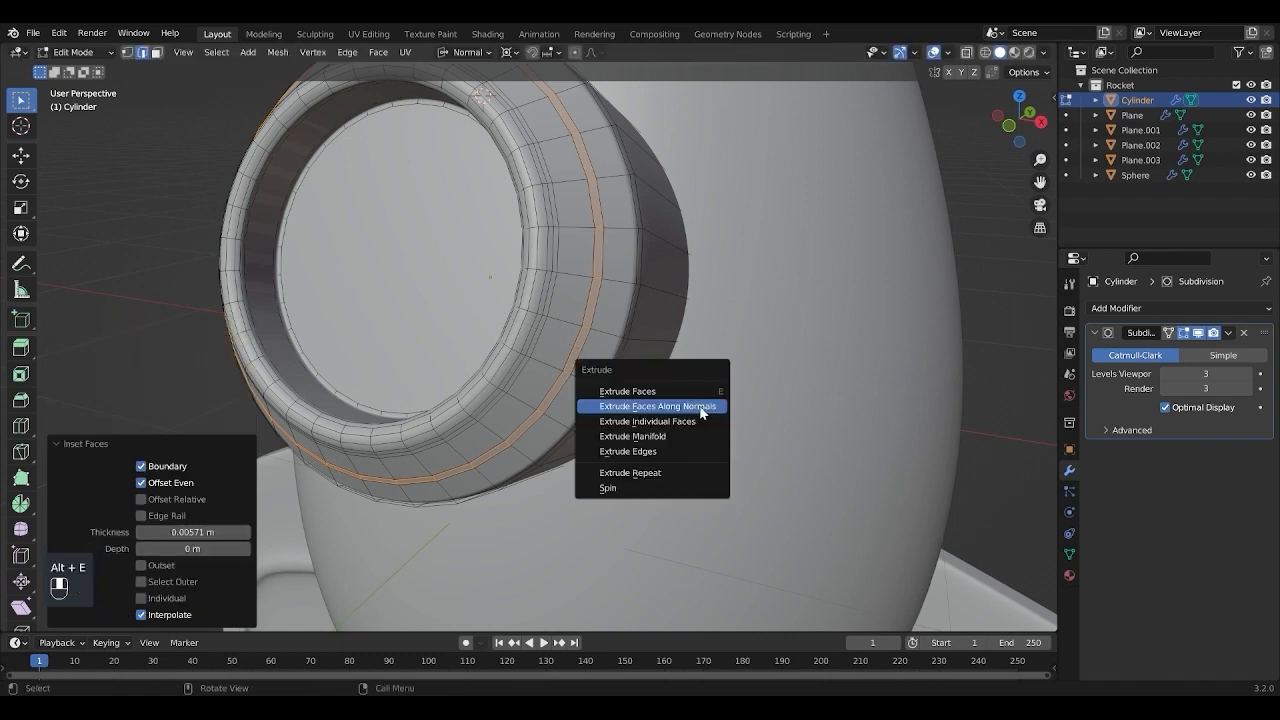
pyautogui.click(700, 407)
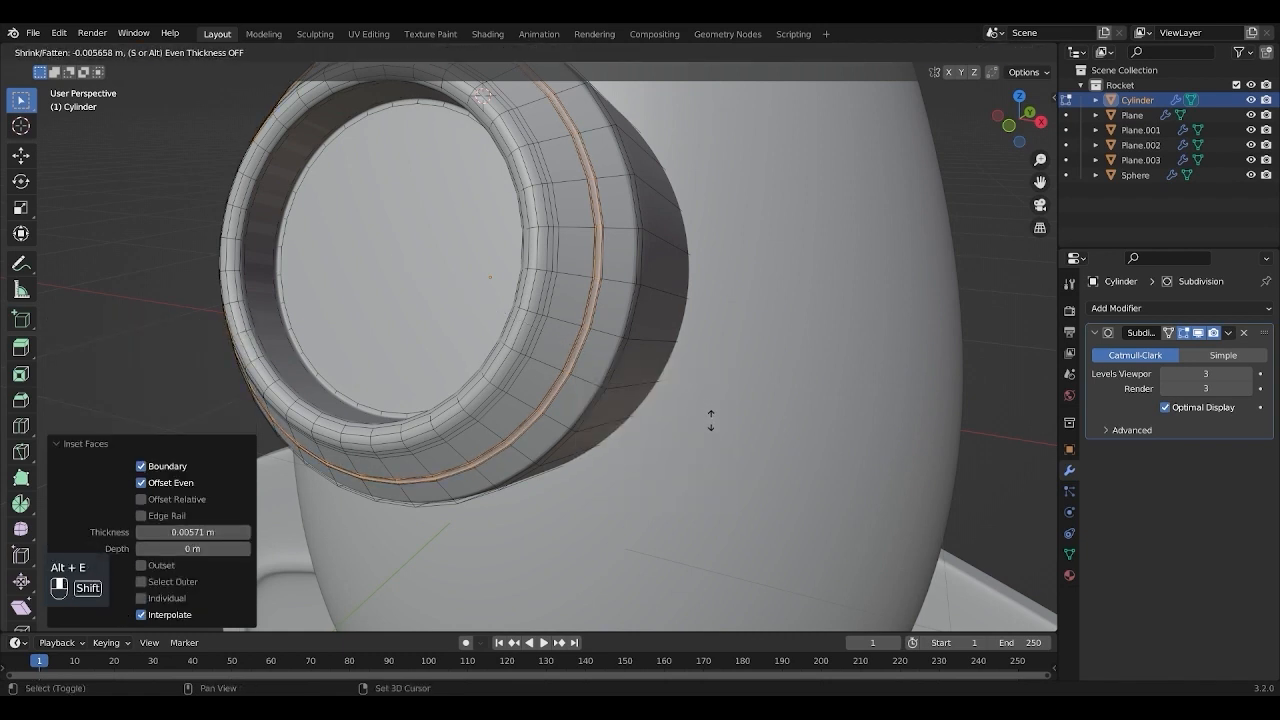
pyautogui.click(712, 421)
pyautogui.press('Tab')
pyautogui.scroll(-4, 662, 415)
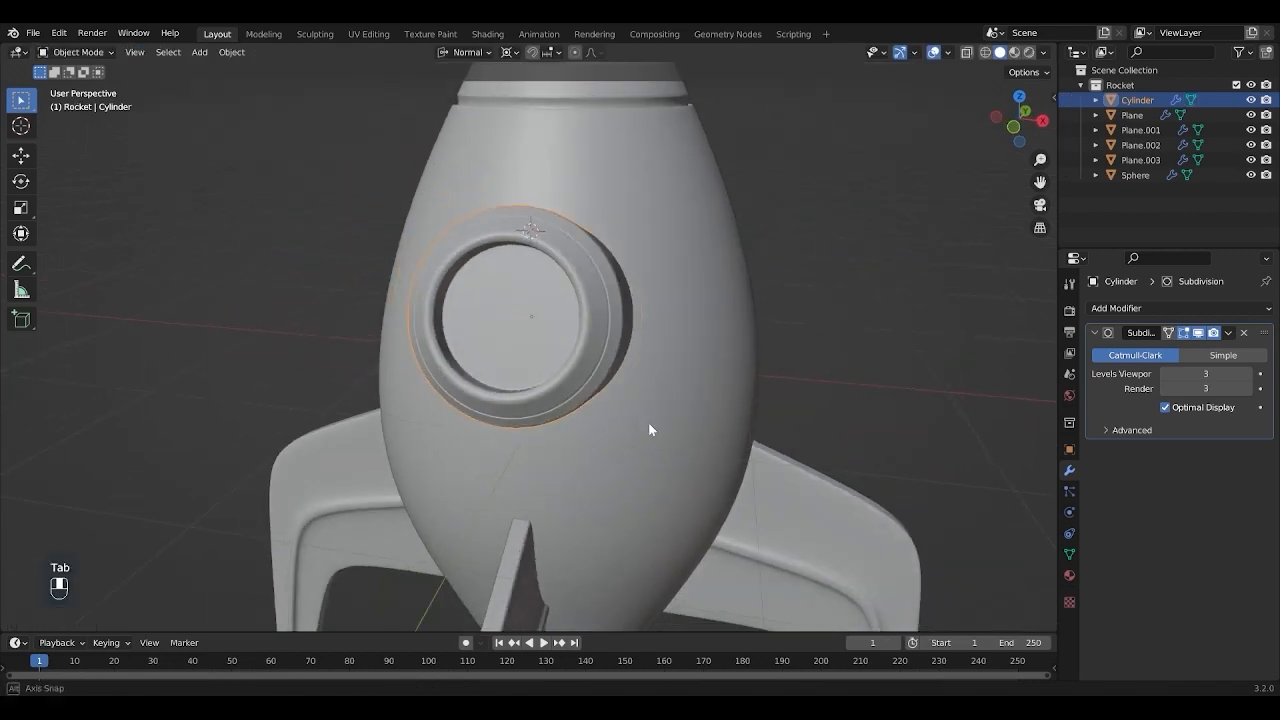
# Step: Add a loop cut on the porthole's outer side wall, slid by -0.570 toward the hull, and bevel it 0.058 m with one segment
pyautogui.moveTo(648, 422); pyautogui.dragTo(654, 391, button='middle')
pyautogui.press('Tab')
pyautogui.scroll(2, 611, 407)
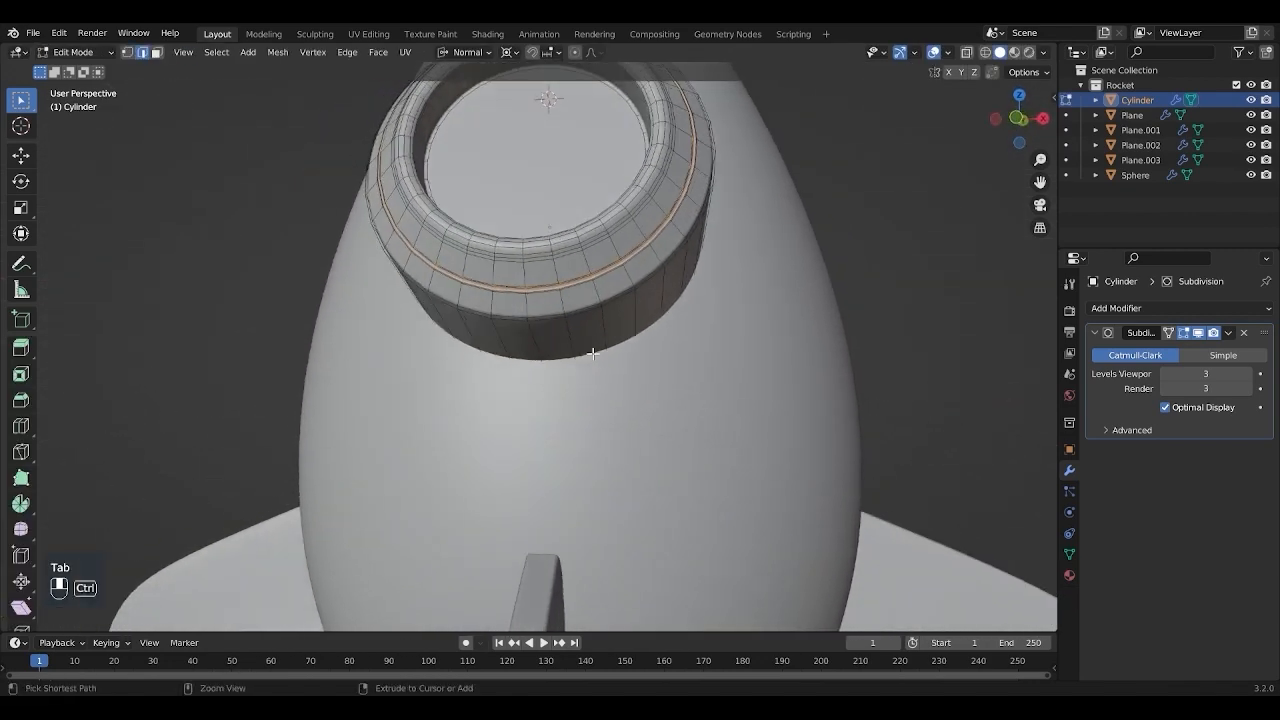
pyautogui.hotkey('ctrl', 'r')
pyautogui.click(566, 335)
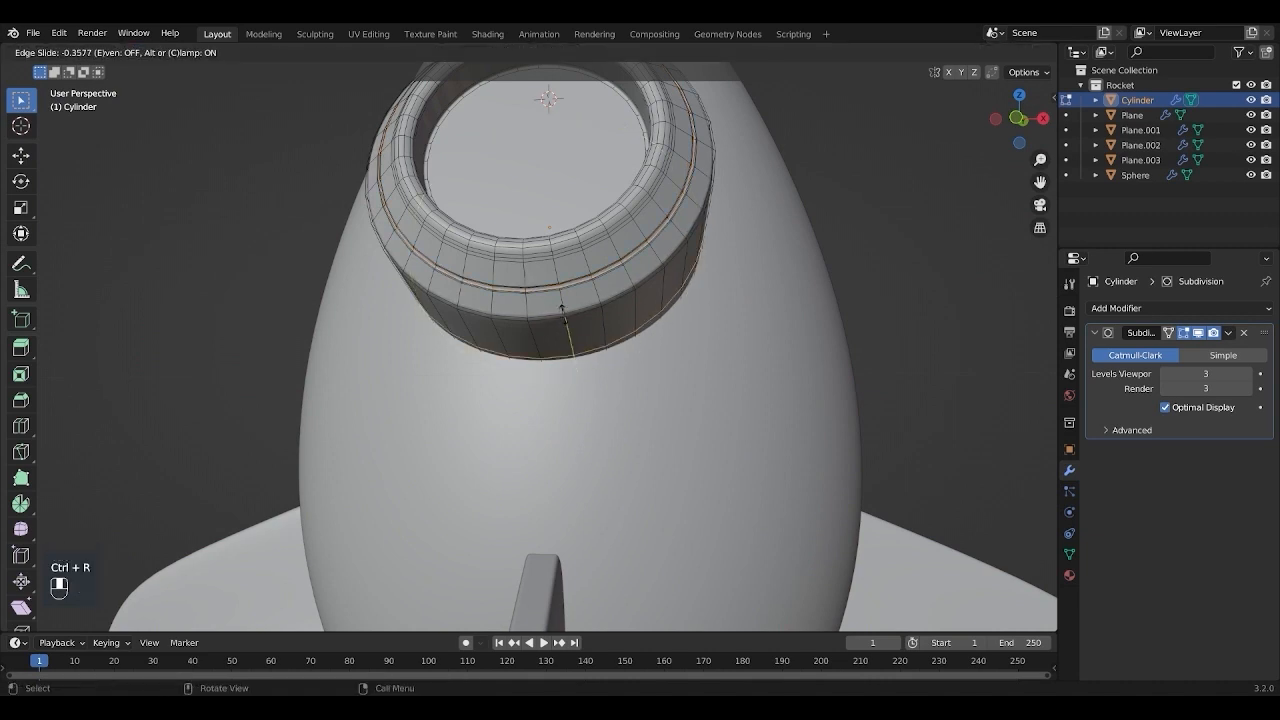
pyautogui.click(561, 300)
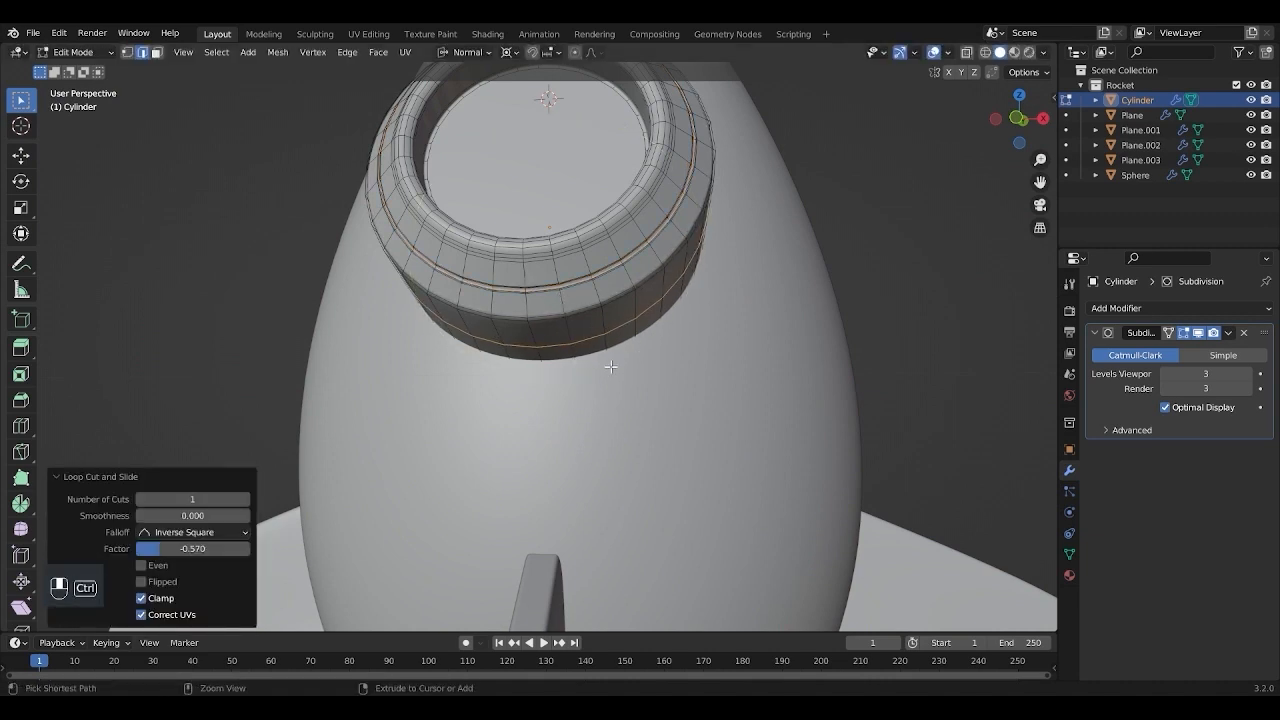
pyautogui.hotkey('ctrl', 'b')
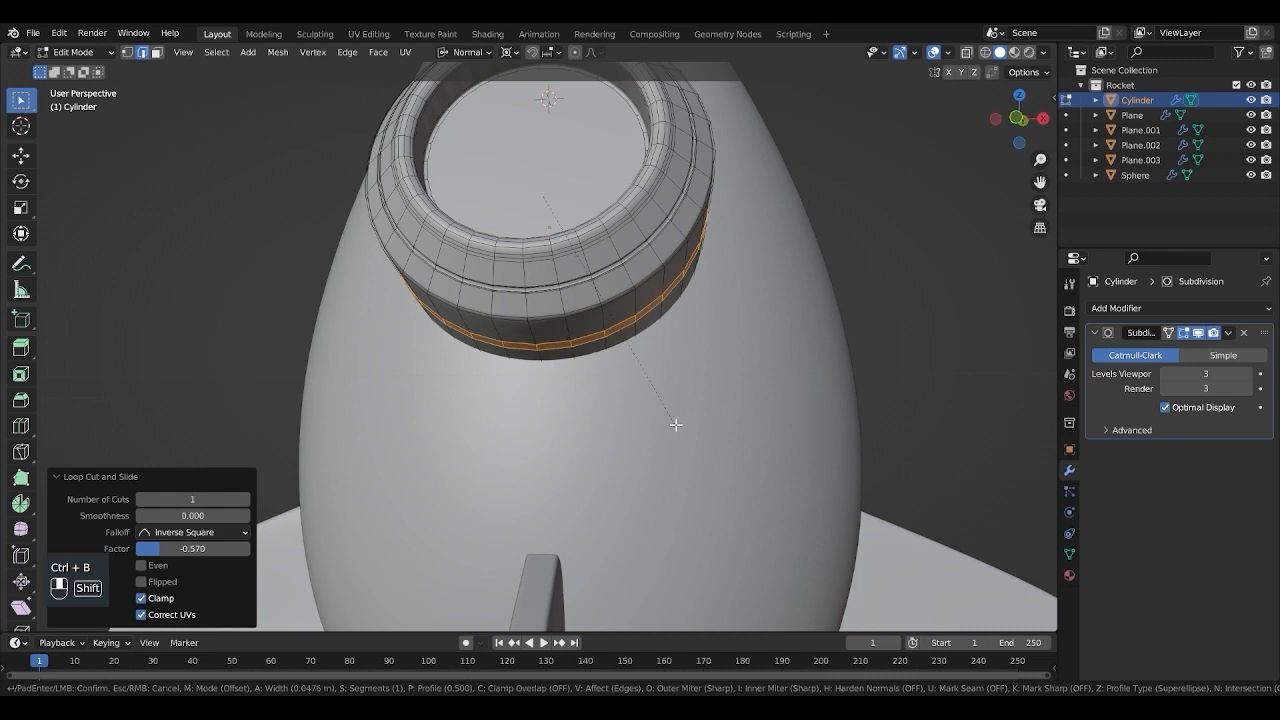
pyautogui.click(684, 431)
# Step: Extrude the side wall's beveled band along its normals by about -0.094 m to form a groove
pyautogui.hotkey('alt', 'e')
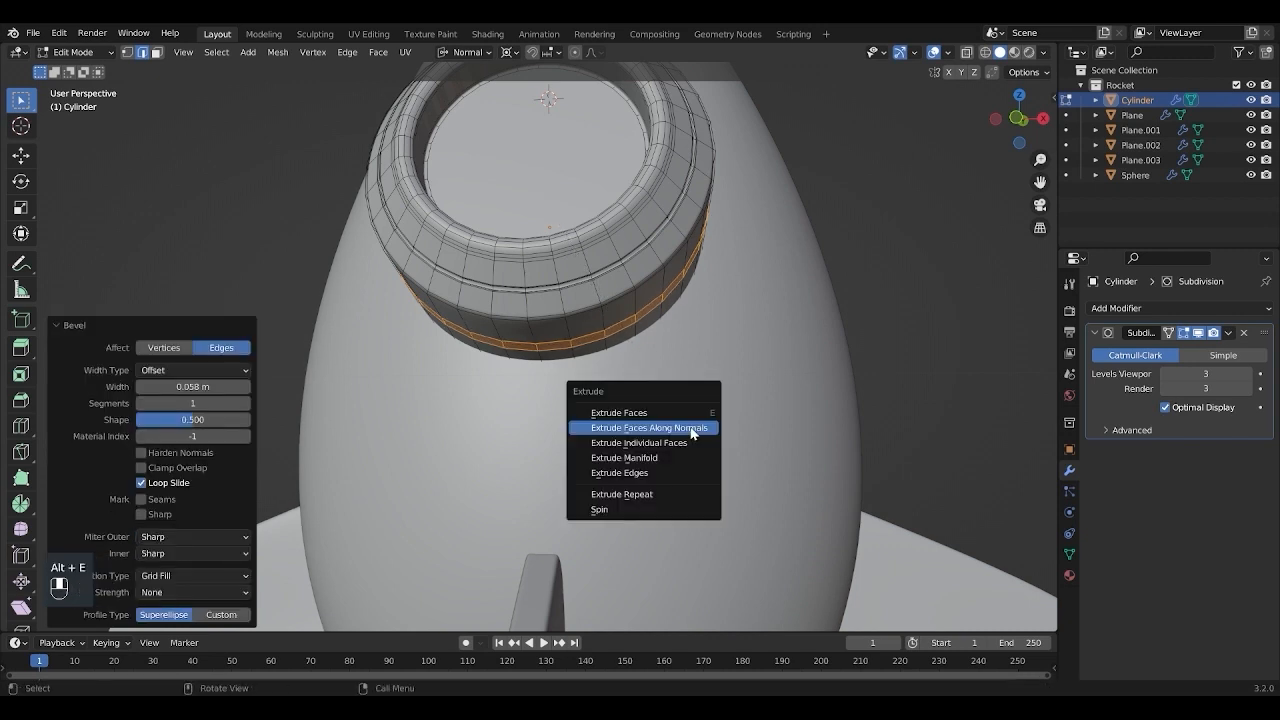
pyautogui.click(690, 426)
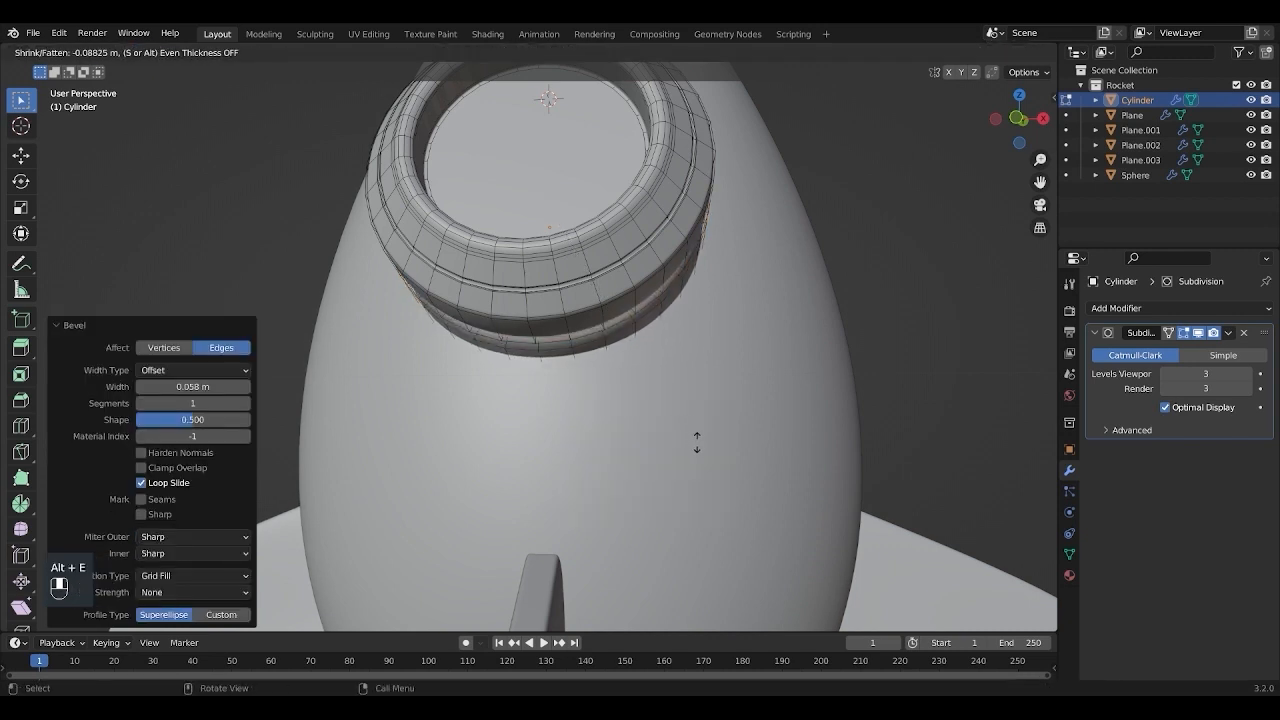
pyautogui.click(697, 442)
# Step: Inset the faces of the side groove's floor by about 0.015 m
pyautogui.moveTo(677, 420)
pyautogui.mouseDown(button='middle')
pyautogui.moveTo(674, 334)
pyautogui.moveTo(692, 443)
pyautogui.moveTo(678, 425)
pyautogui.mouseUp(button='middle')
pyautogui.scroll(3, 676, 419)
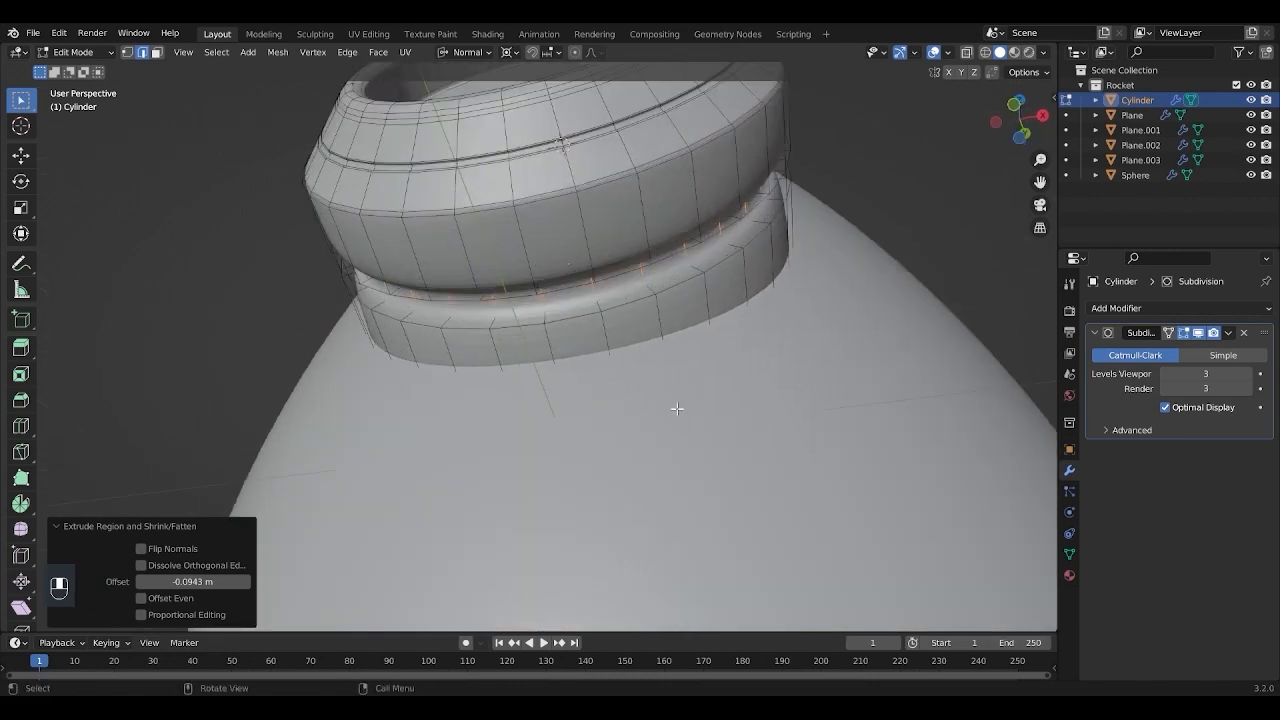
pyautogui.press('i')
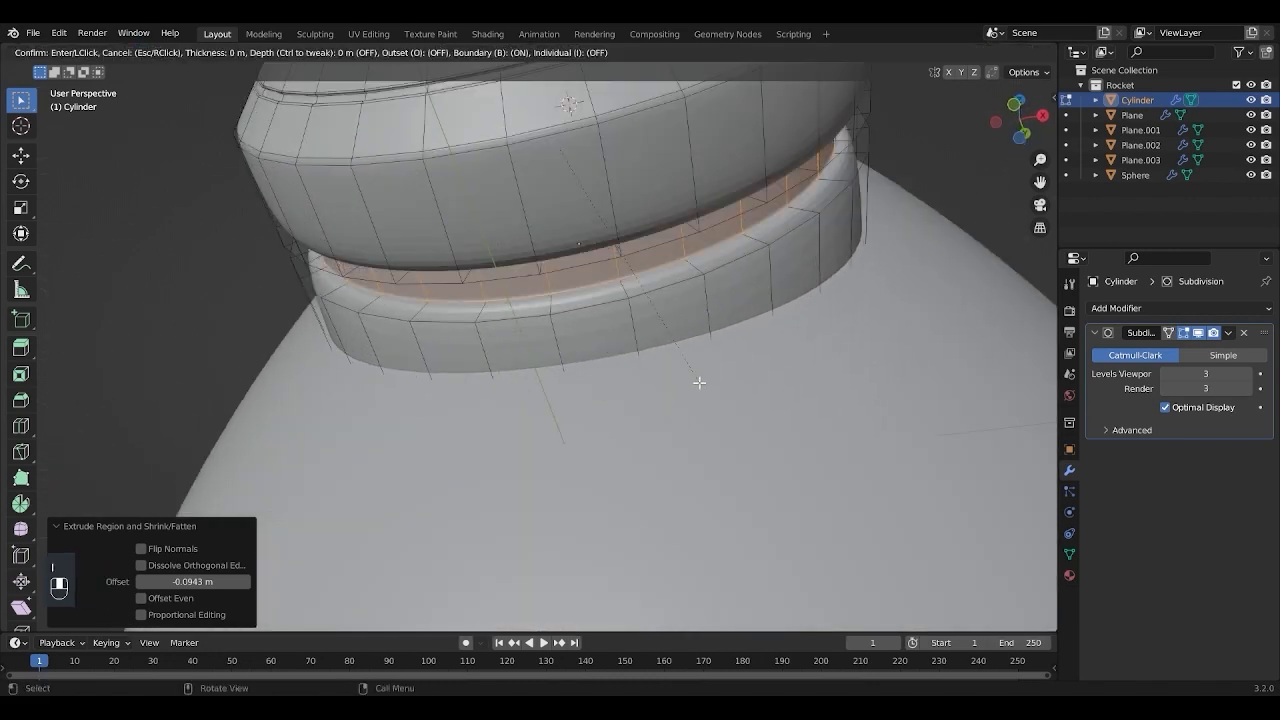
pyautogui.click(668, 344)
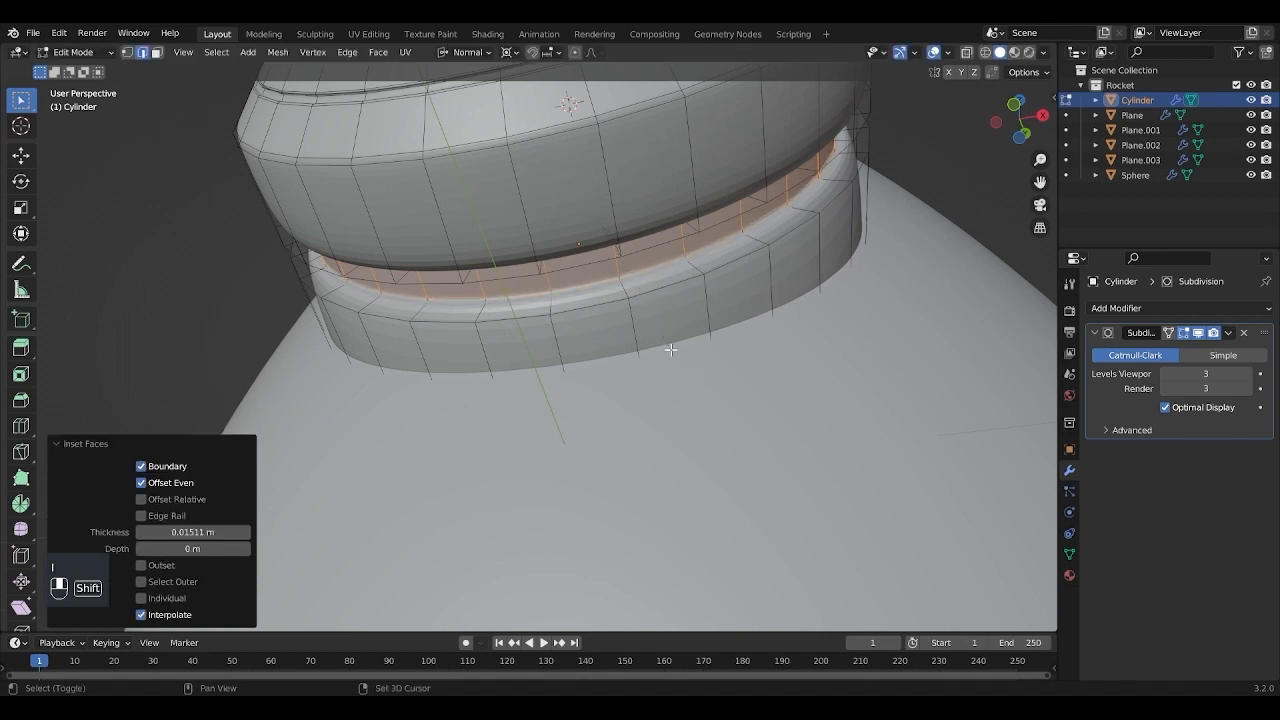
pyautogui.press('Tab')
pyautogui.press('Tab')
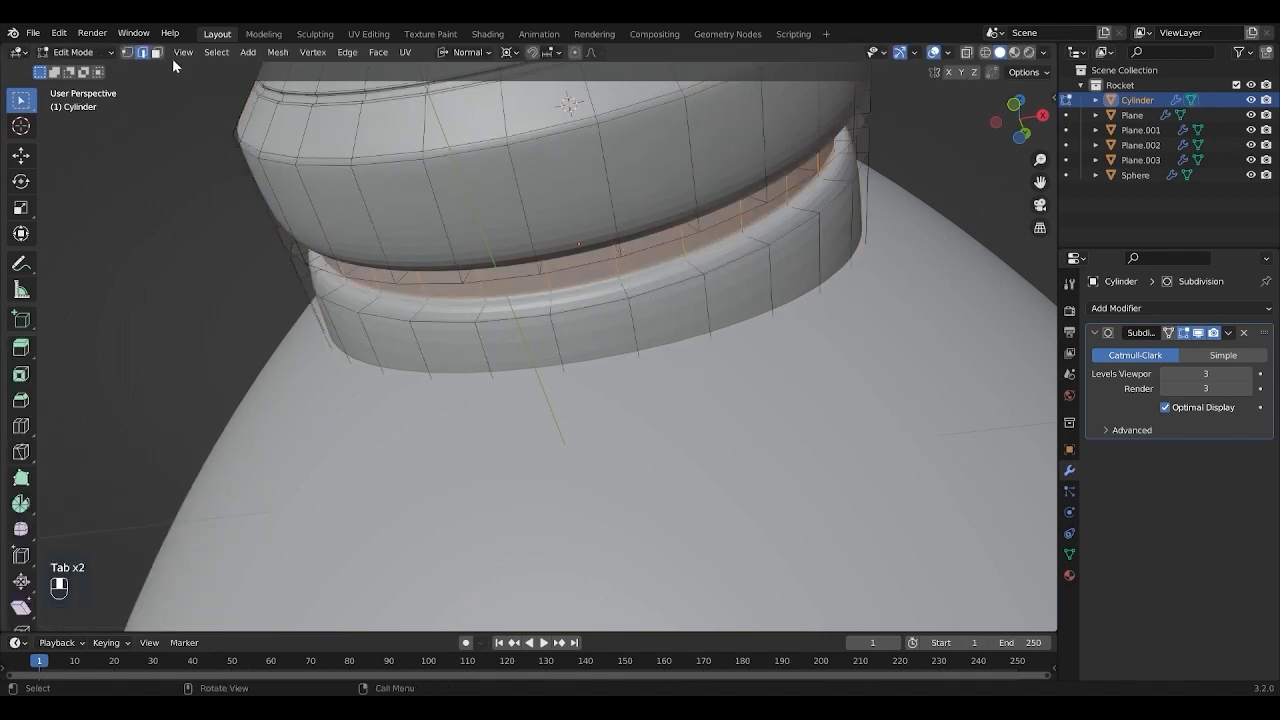
# Step: Bevel both outer edge loops of the porthole's side groove by about 0.017 m with two segments
pyautogui.keyDown('alt'); pyautogui.click(624, 254); pyautogui.keyUp('alt')
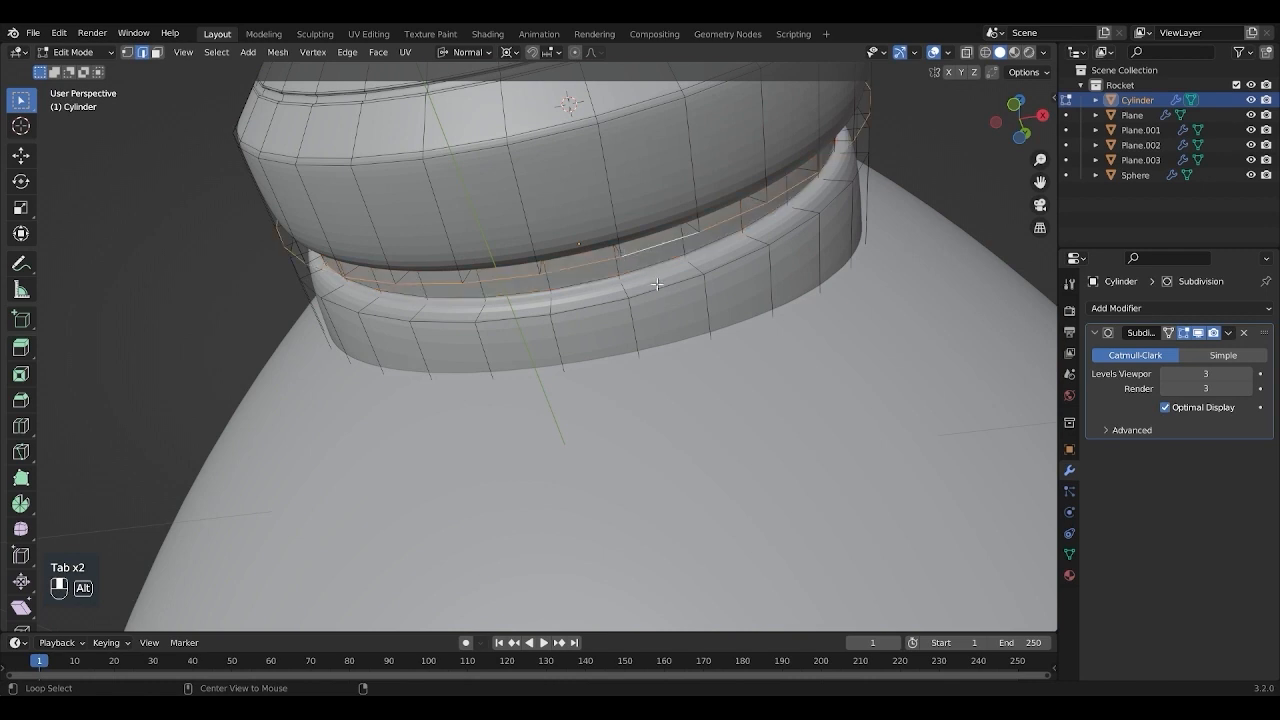
pyautogui.keyDown('alt'); pyautogui.keyDown('shift'); pyautogui.click(657, 280); pyautogui.keyUp('shift'); pyautogui.keyUp('alt')
pyautogui.hotkey('ctrl', 'b')
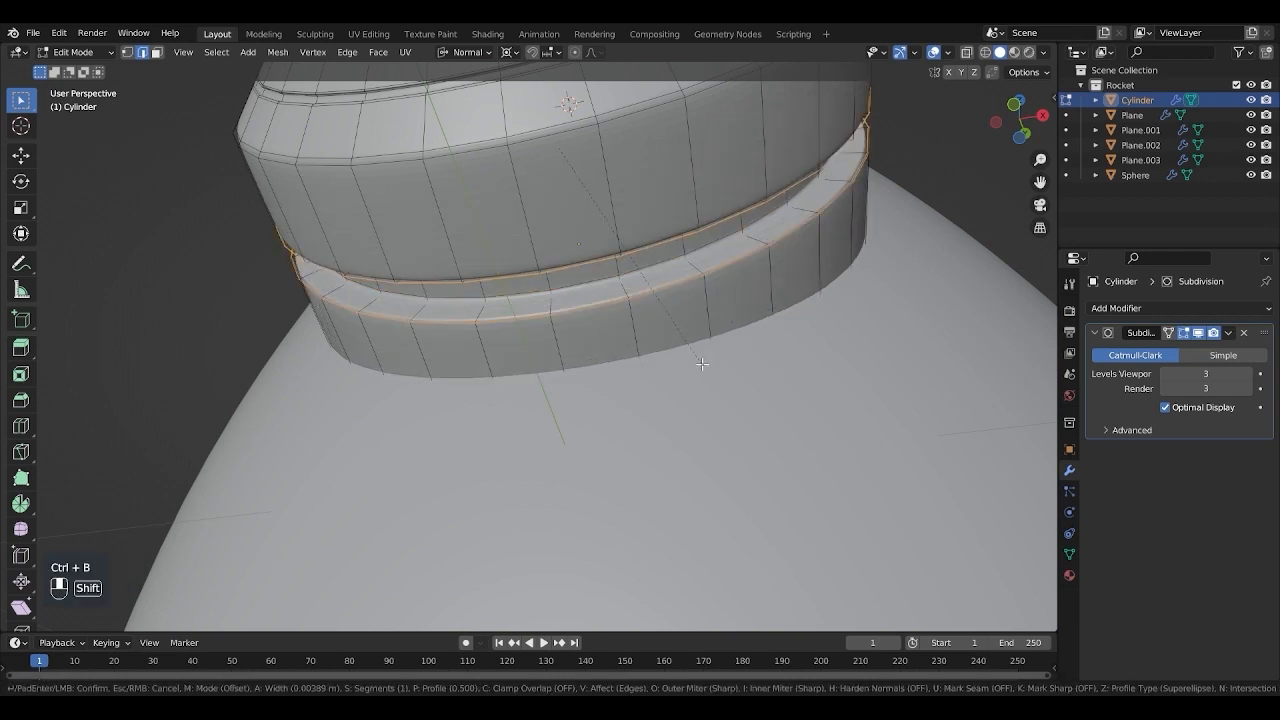
pyautogui.scroll(1, 735, 396)
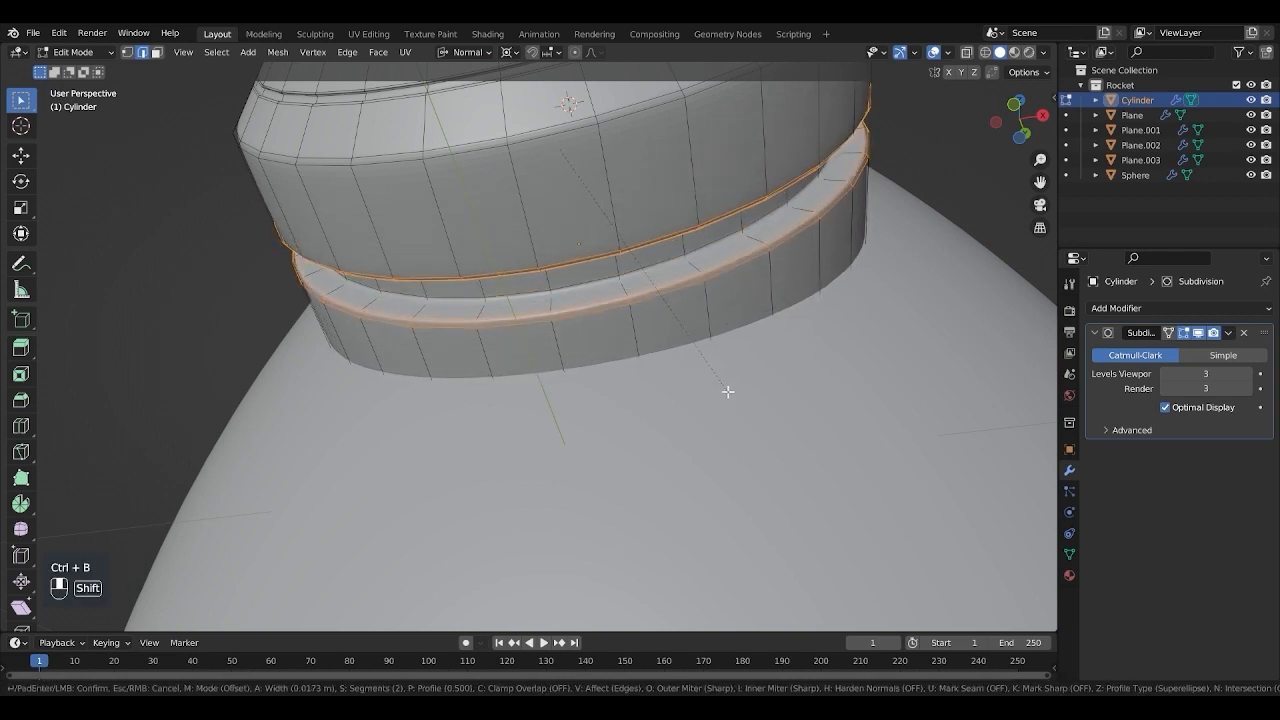
pyautogui.click(730, 396)
pyautogui.press('Tab')
pyautogui.scroll(-5, 723, 400)
# Step: Frame the whole rocket in the front orthographic view
pyautogui.moveTo(616, 355); pyautogui.dragTo(632, 481, button='middle')
pyautogui.press('KP_1')
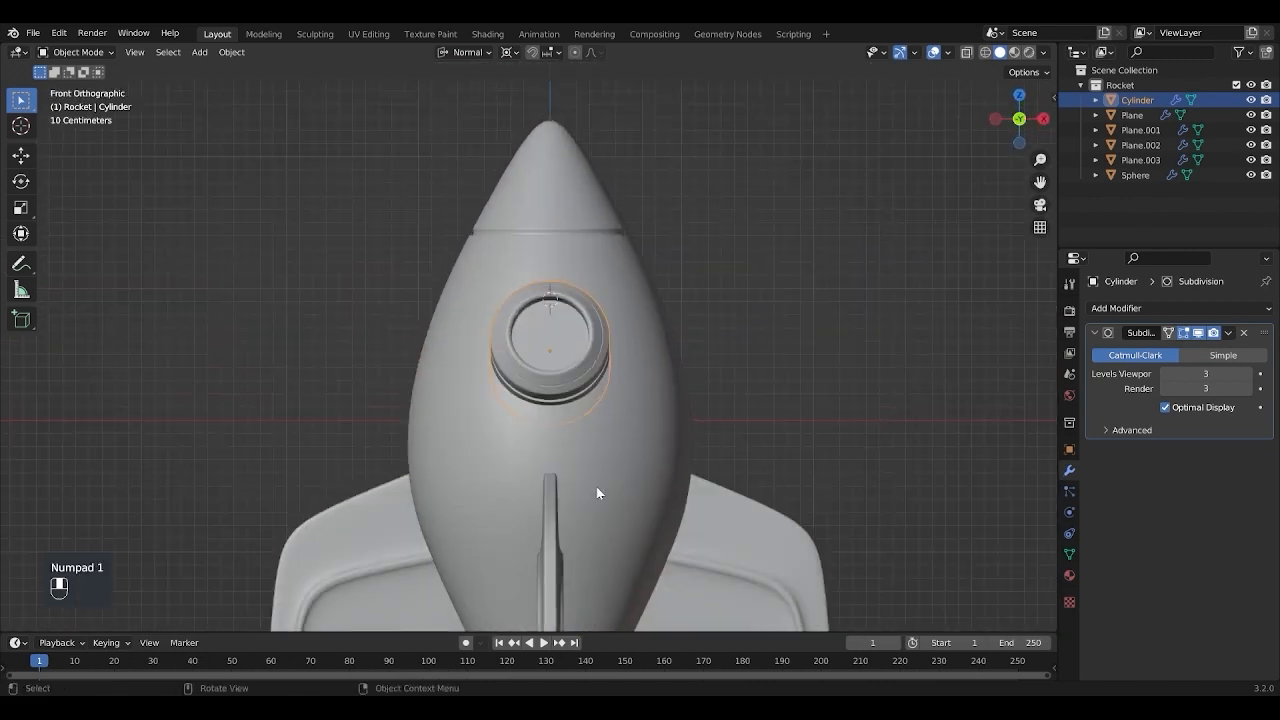
pyautogui.scroll(-3, 596, 490)
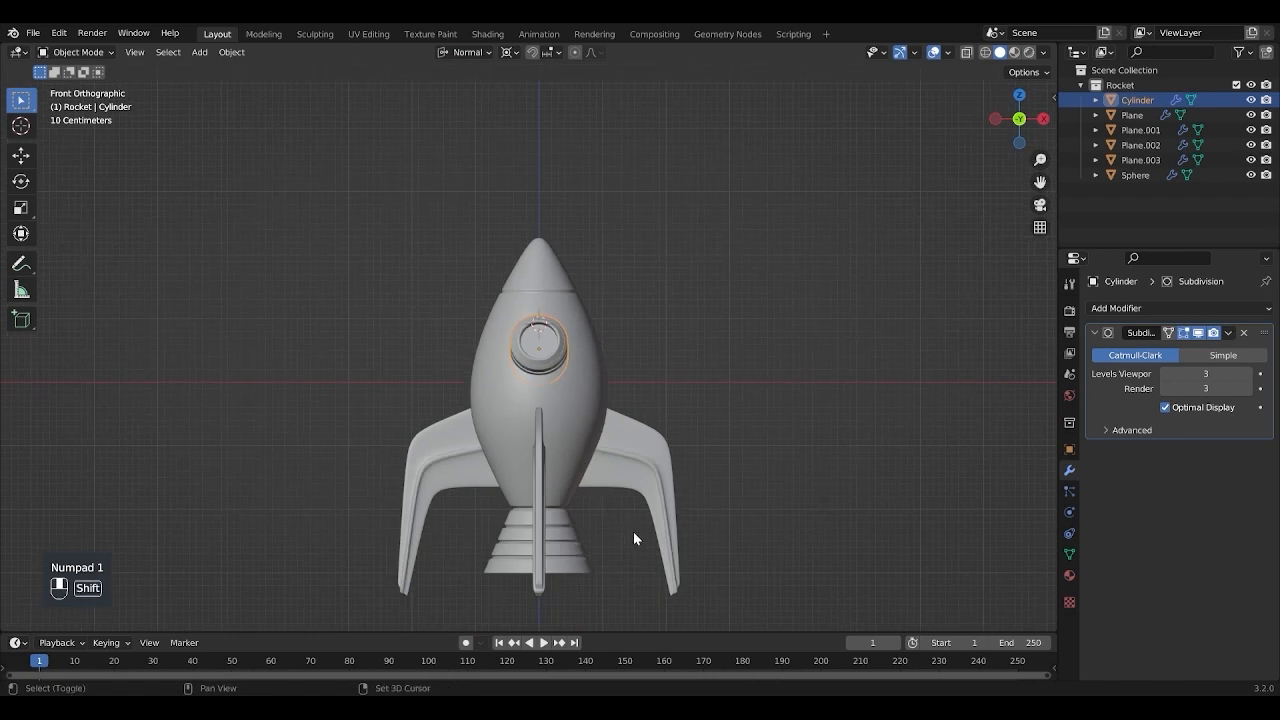
pyautogui.keyDown('shift'); pyautogui.moveTo(633, 531); pyautogui.dragTo(643, 451, button='middle'); pyautogui.keyUp('shift')
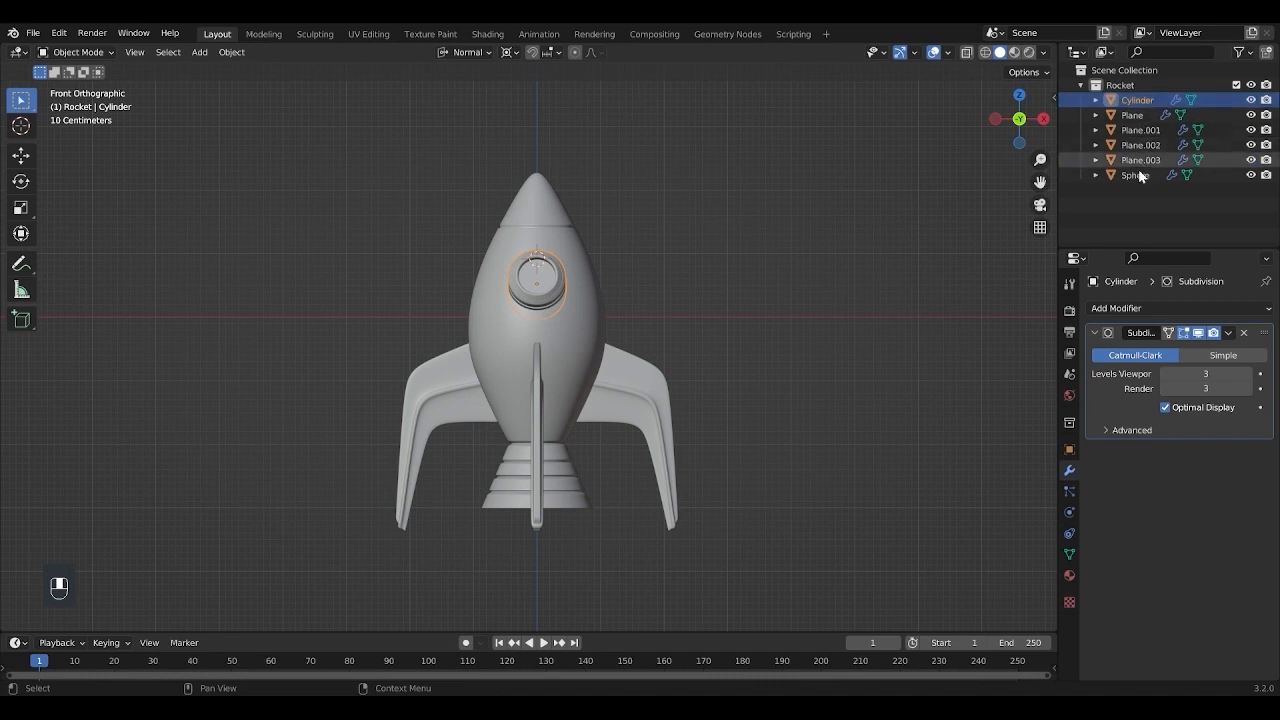
pyautogui.keyDown('shift'); pyautogui.moveTo(664, 426); pyautogui.dragTo(654, 416, button='middle'); pyautogui.keyUp('shift')
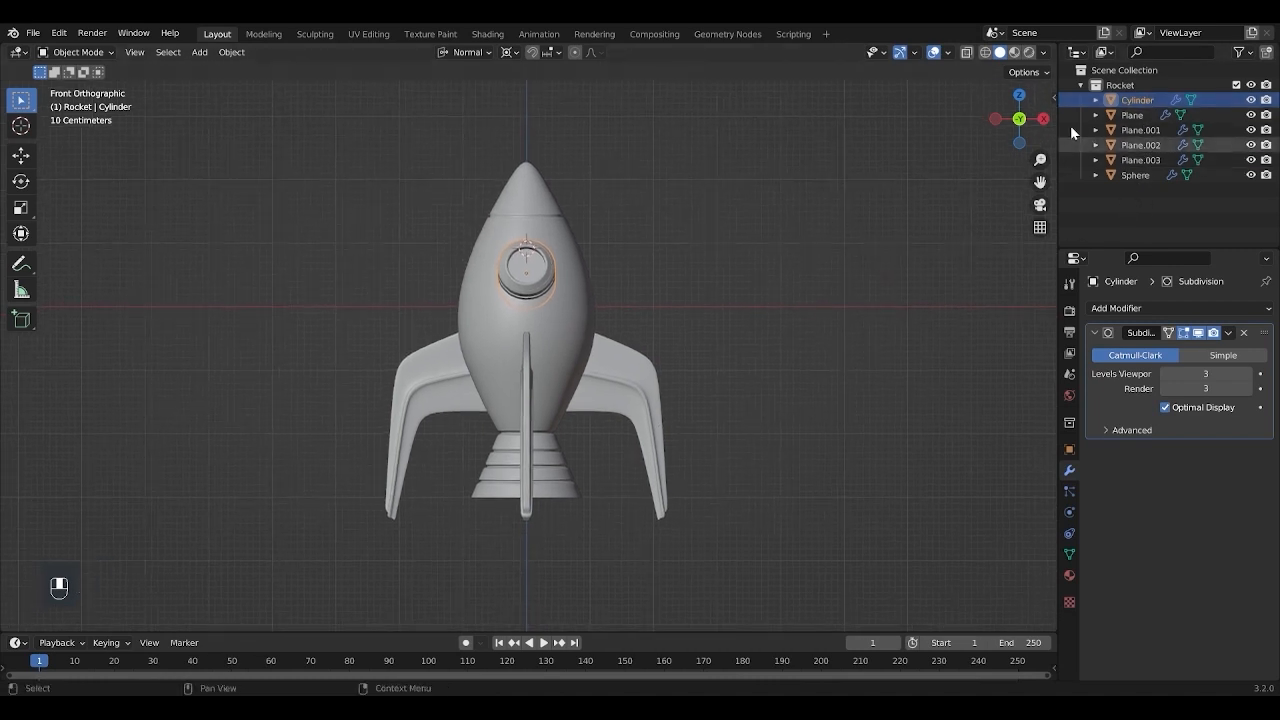
# Step: Collapse the Rocket collection and create a new collection named Camera&Lights under the Scene Collection
pyautogui.click(1082, 86)
pyautogui.click(1110, 70)
pyautogui.rightClick(1117, 71)
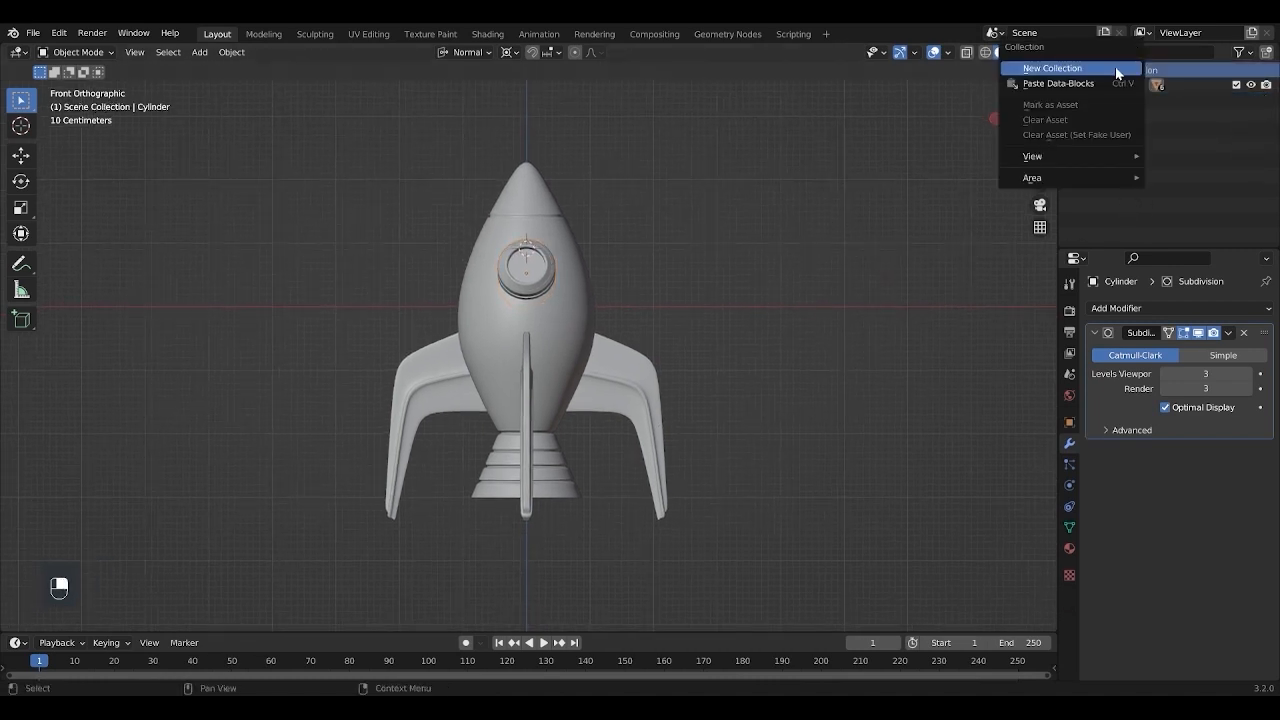
pyautogui.click(1117, 68)
pyautogui.doubleClick(1115, 101)
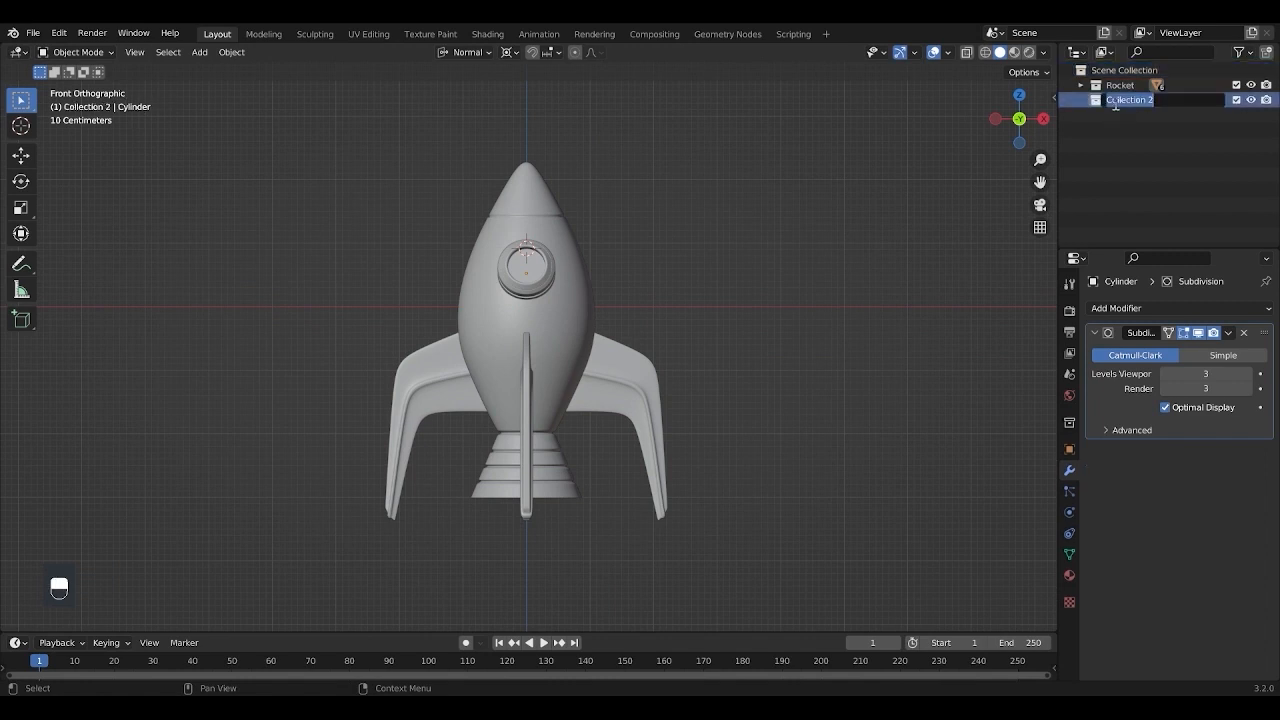
pyautogui.write('Camera')
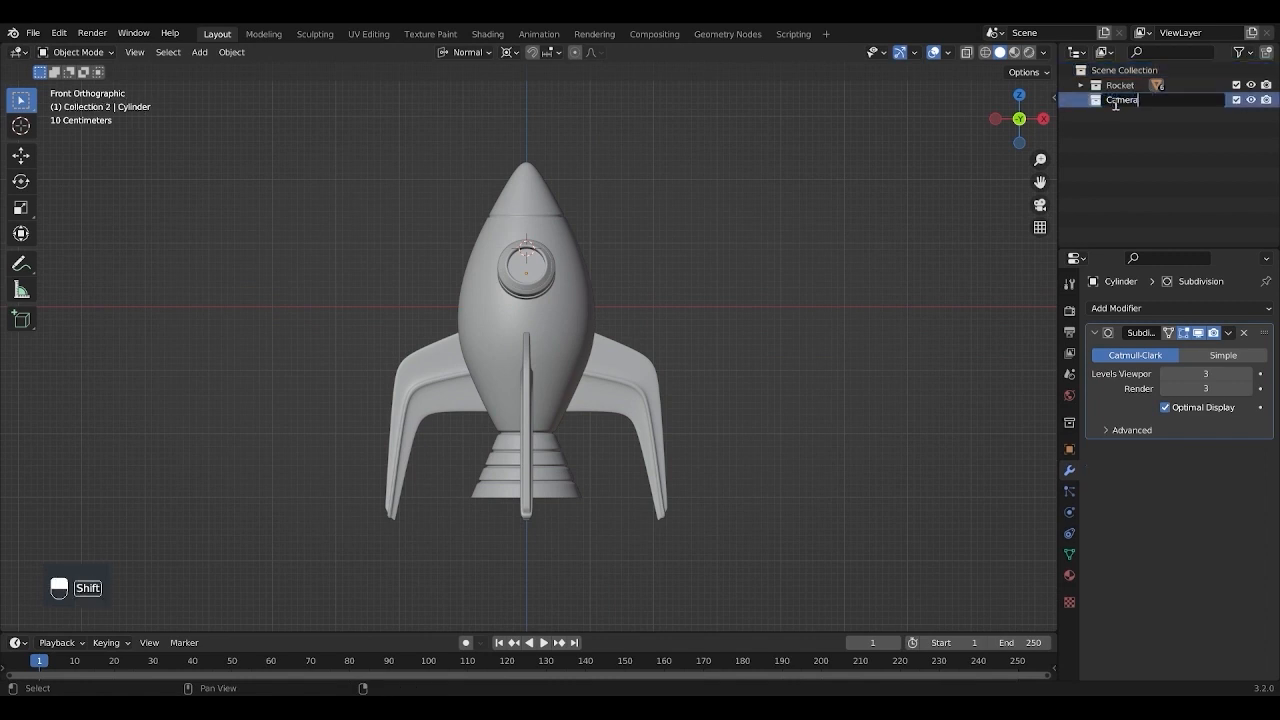
pyautogui.write('&Lights')
pyautogui.press('Return')
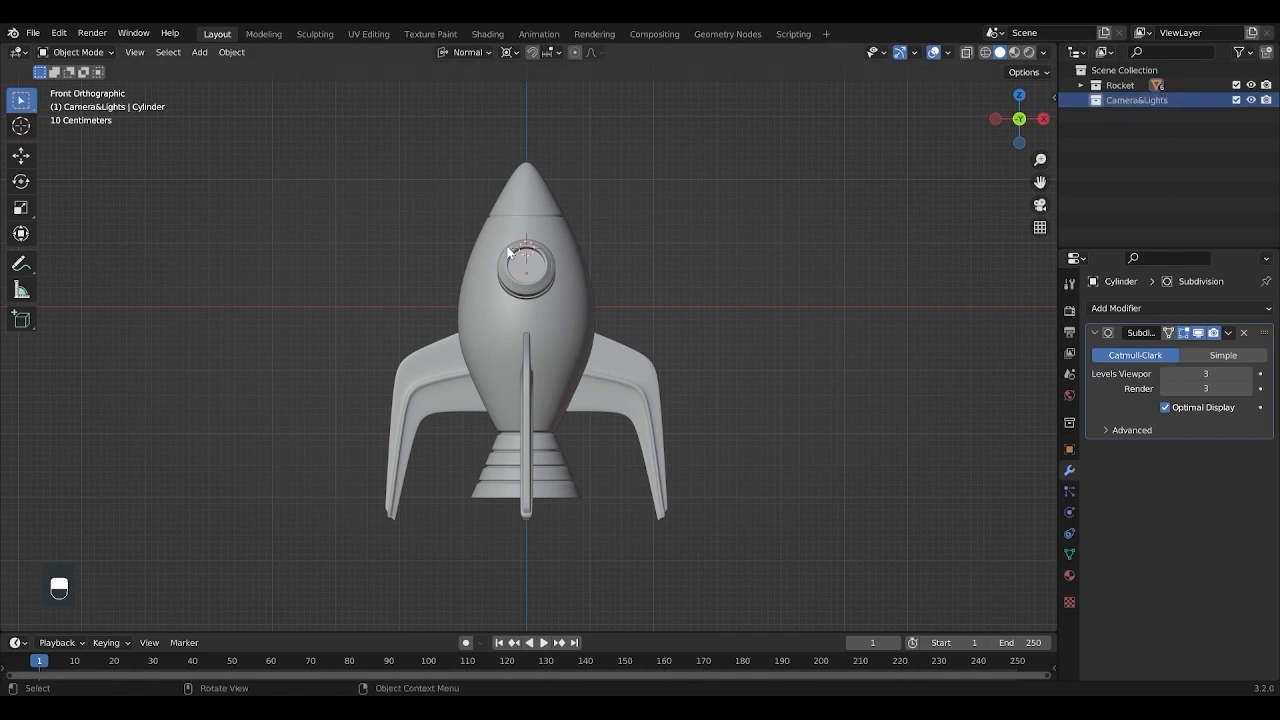
# Step: Add a camera to the Camera&Lights collection and align it to the current front view of the rocket
pyautogui.hotkey('shift', 'a')
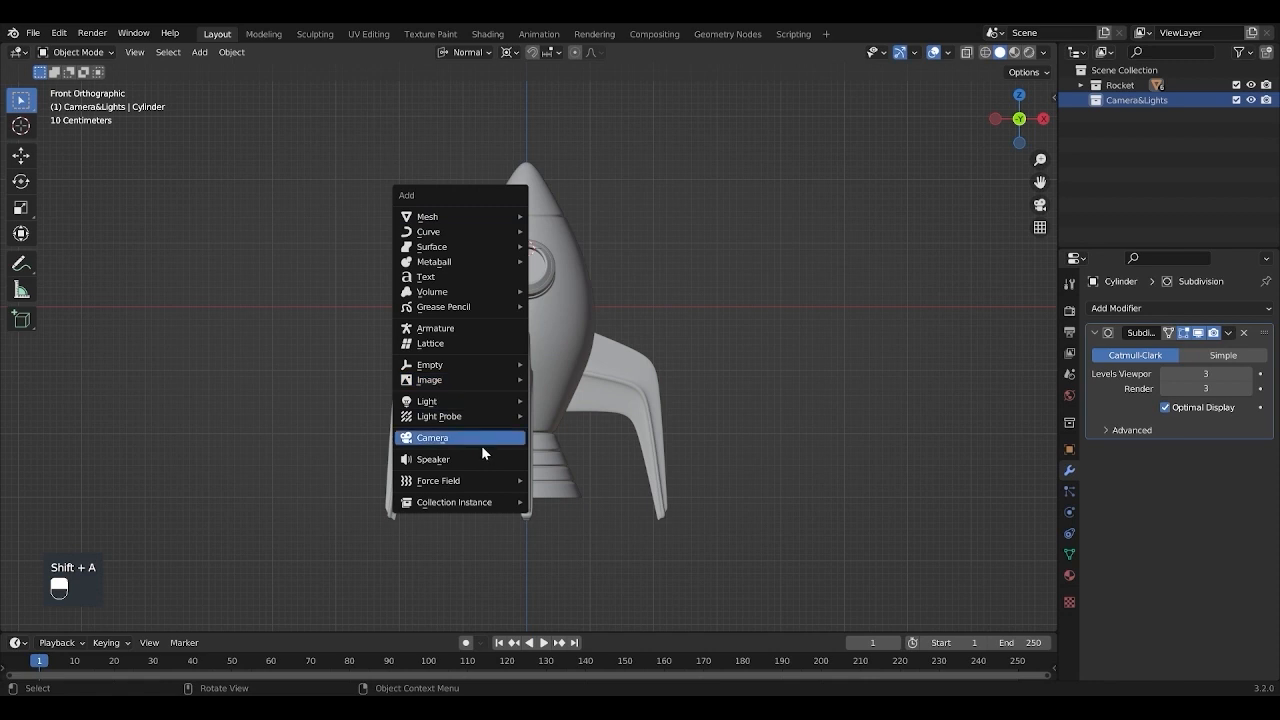
pyautogui.click(482, 445)
pyautogui.scroll(-1, 594, 440)
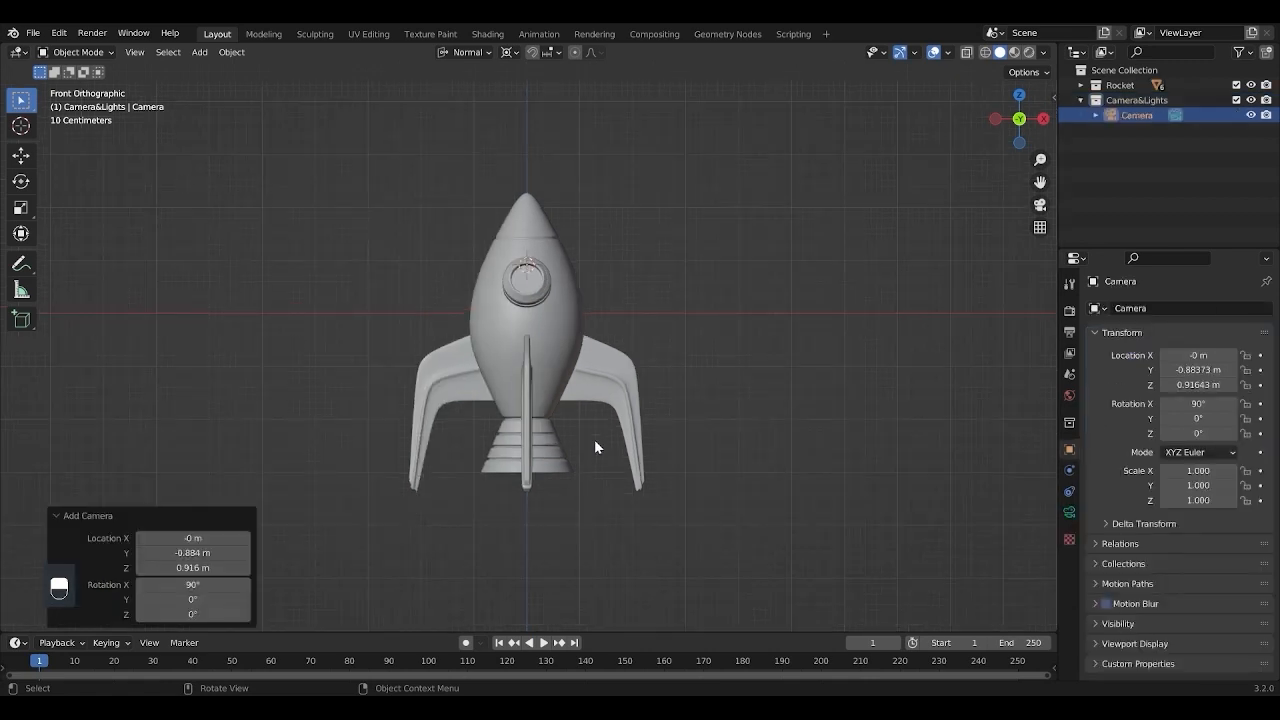
pyautogui.press('ctrl')
pyautogui.hotkey('ctrl', 'alt')
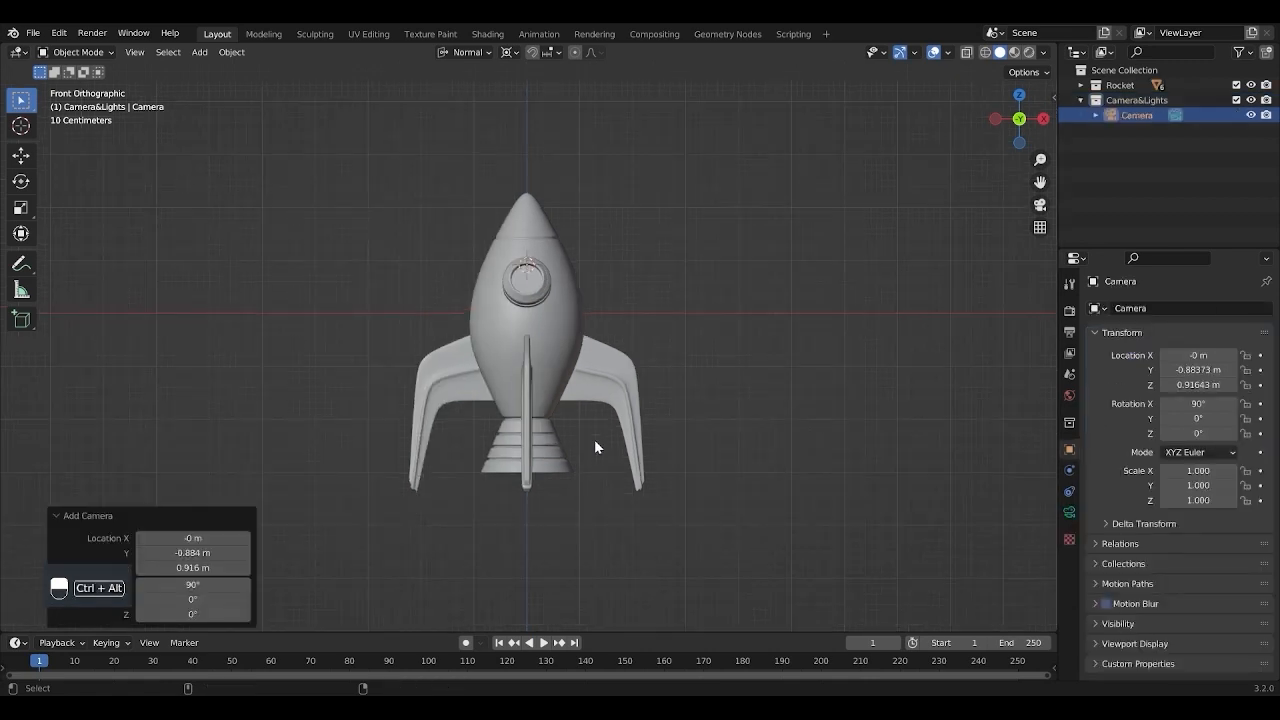
pyautogui.press('ctrl+alt+KP_0')
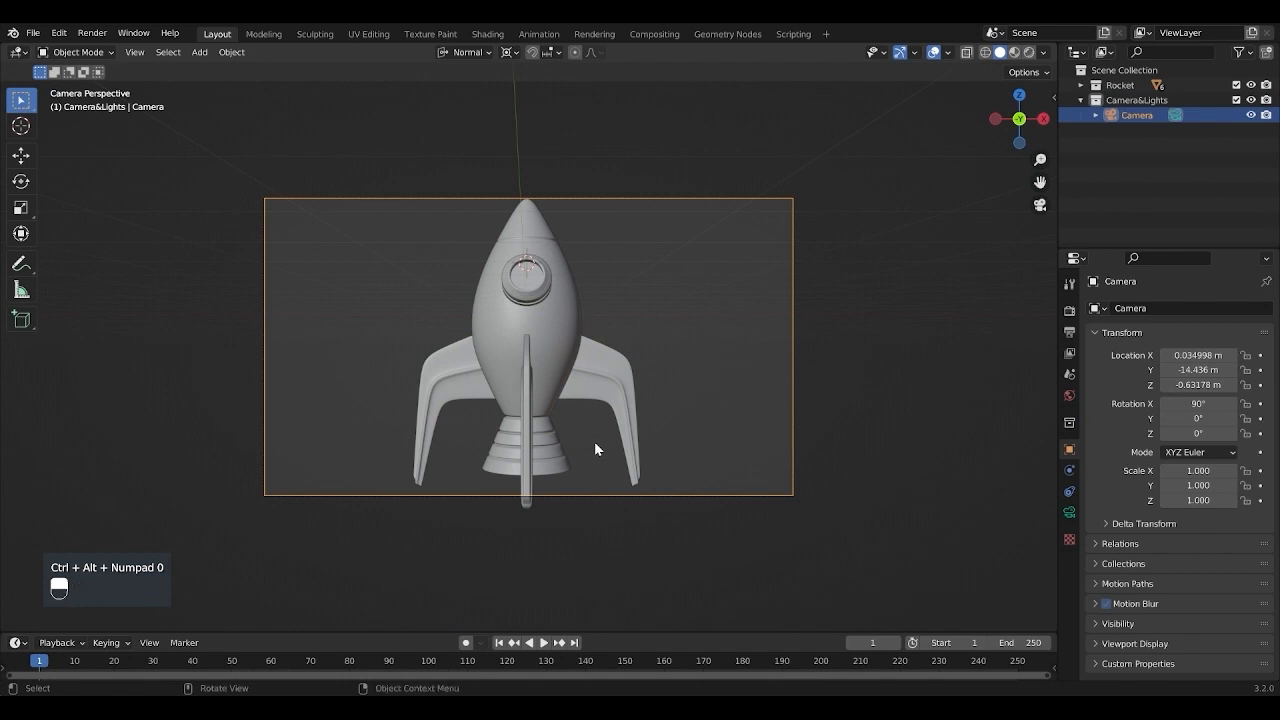
# Step: Change the camera's lens type to Orthographic and set its orthographic scale to 14.2
pyautogui.click(1069, 514)
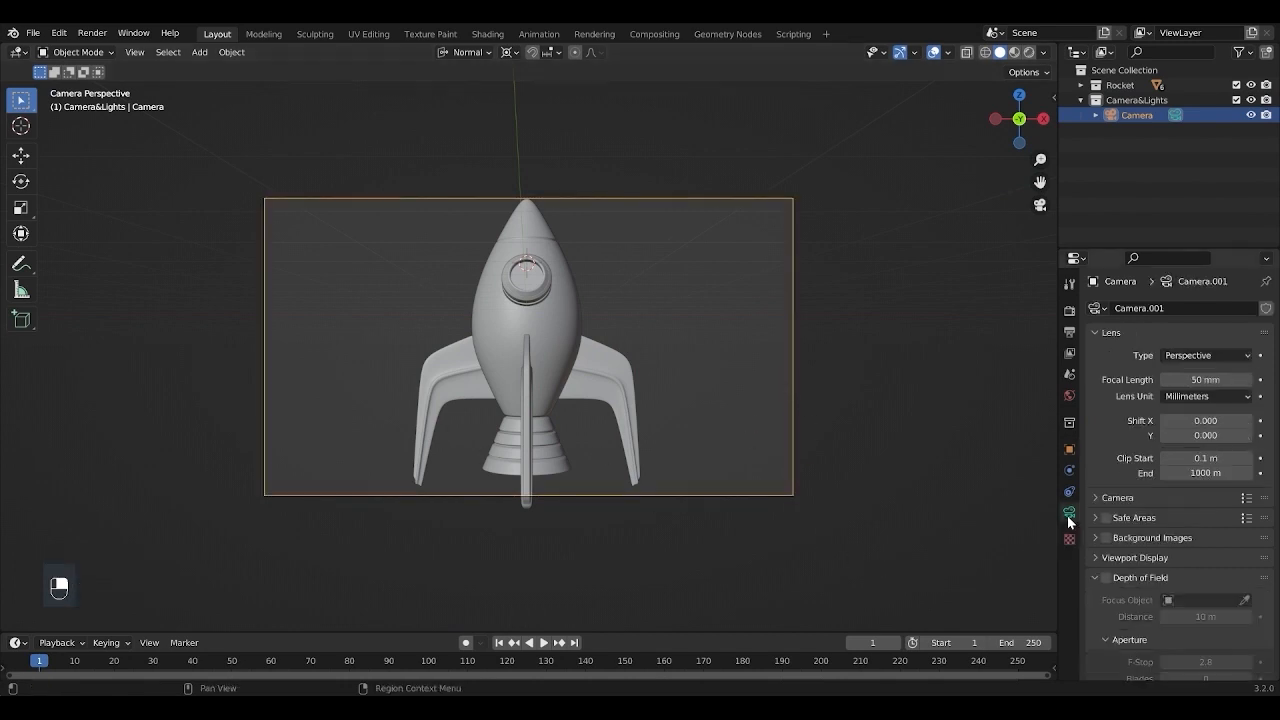
pyautogui.click(1188, 358)
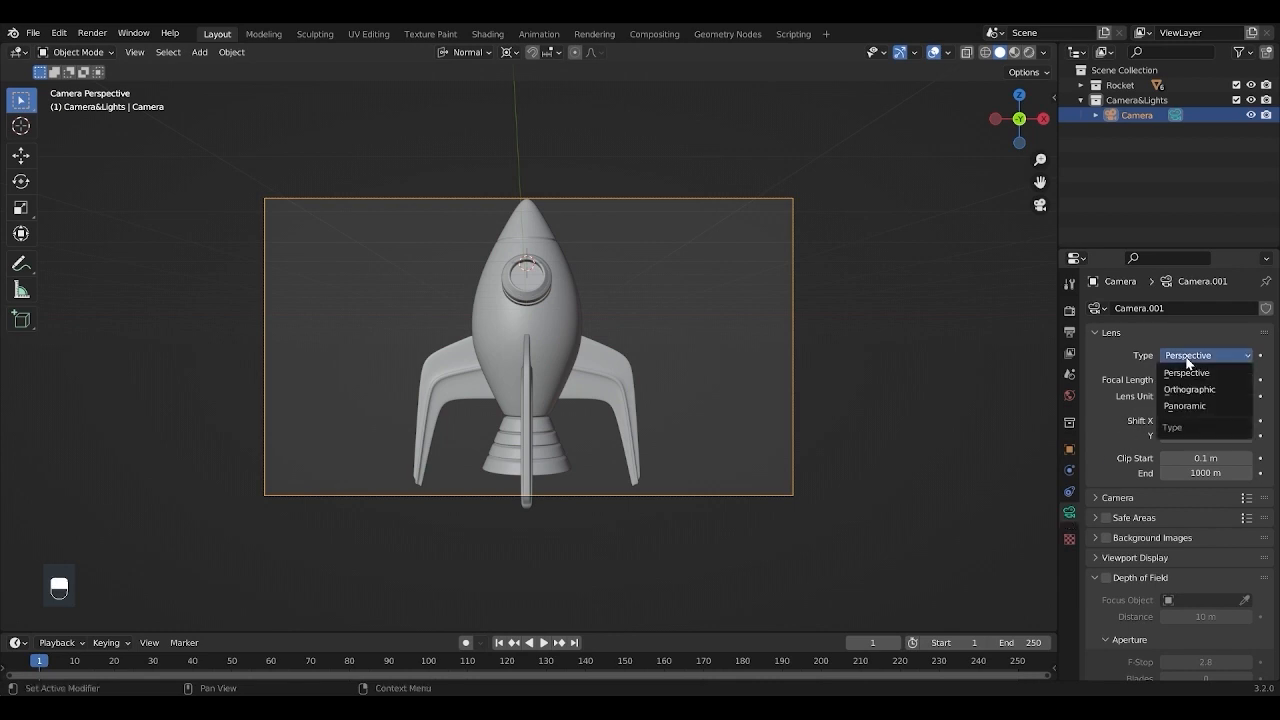
pyautogui.click(1182, 390)
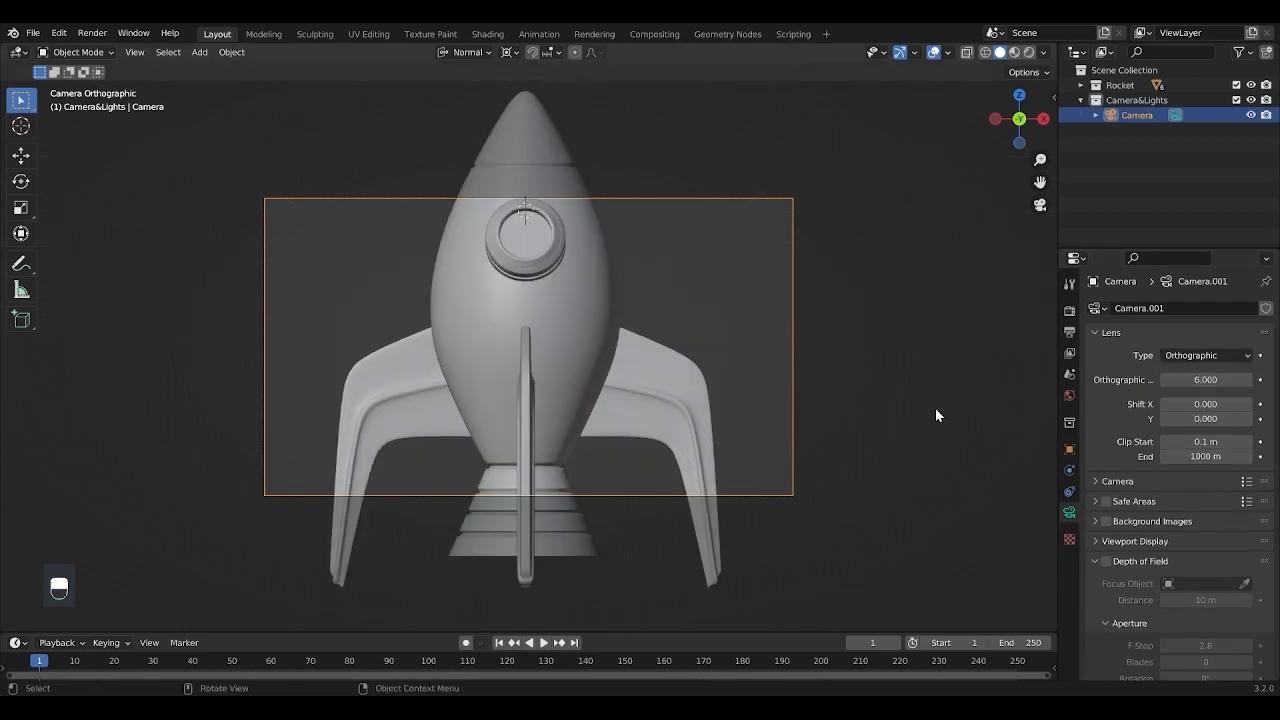
pyautogui.moveTo(1218, 377); pyautogui.dragTo(1279, 377)
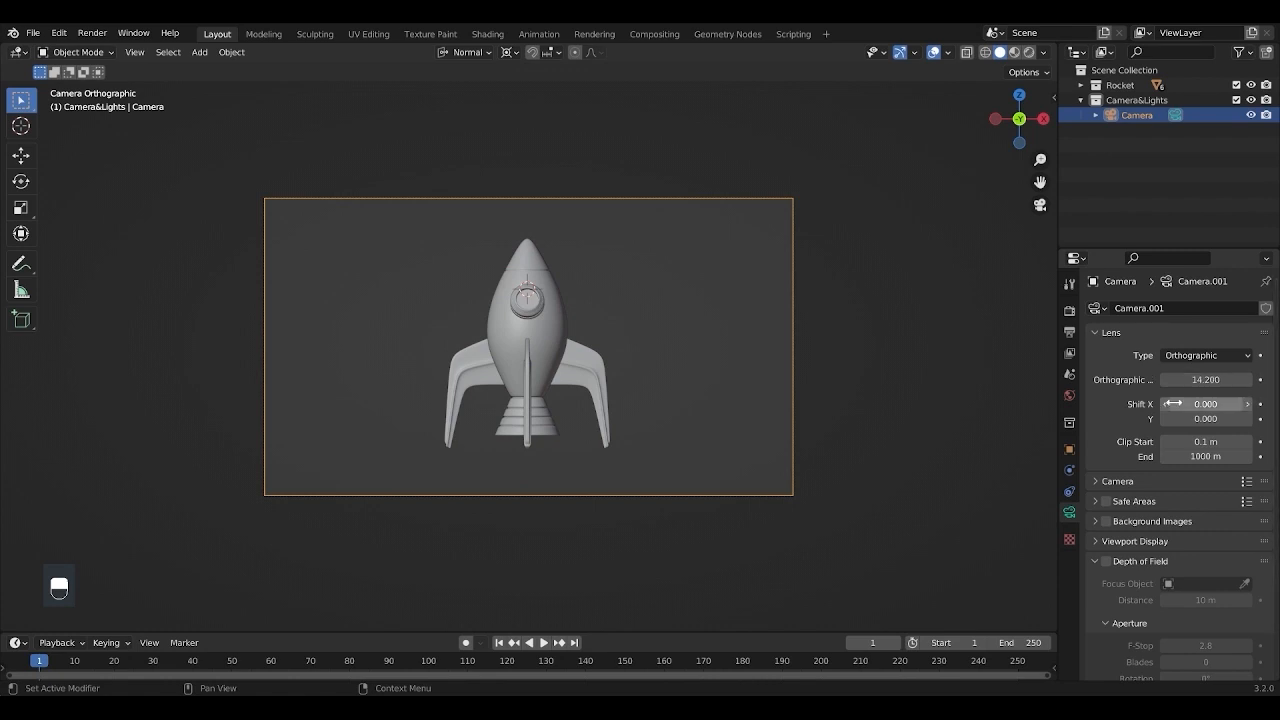
pyautogui.click(801, 477)
pyautogui.click(801, 478)
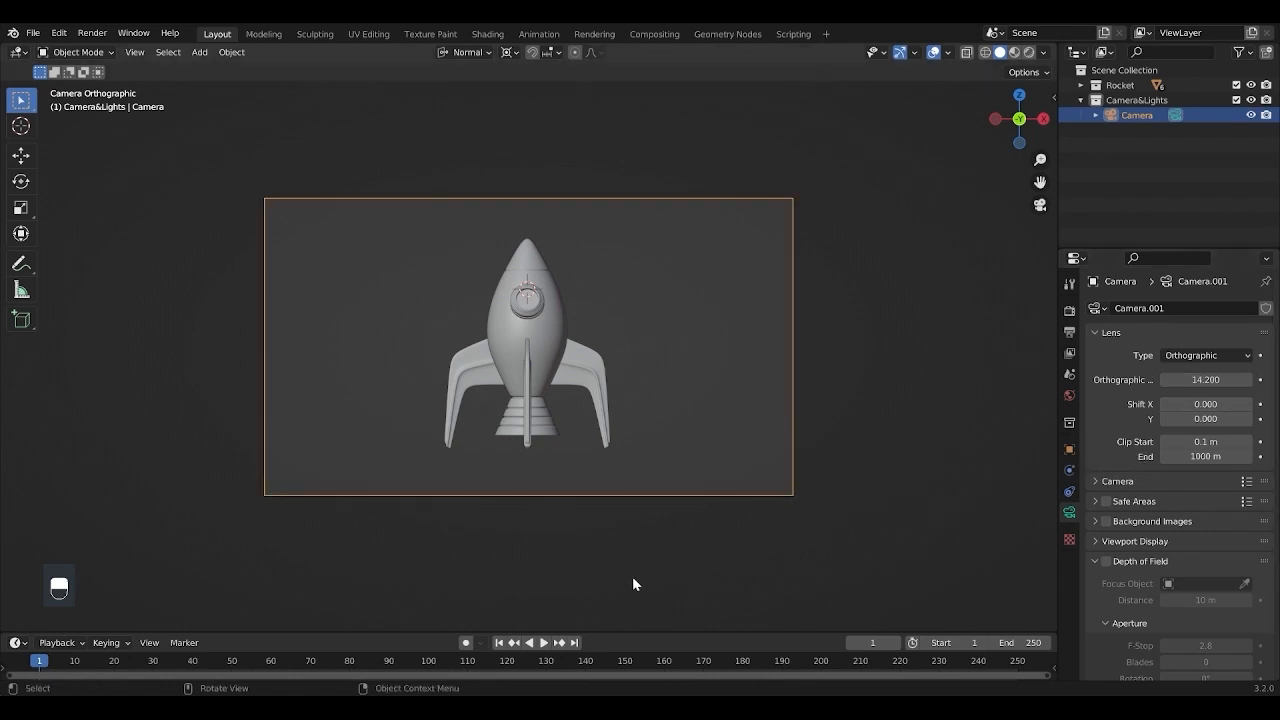
# Step: Lock the camera to the view and shift its framing so the rocket sits higher in the frame
pyautogui.scroll(1, 632, 576)
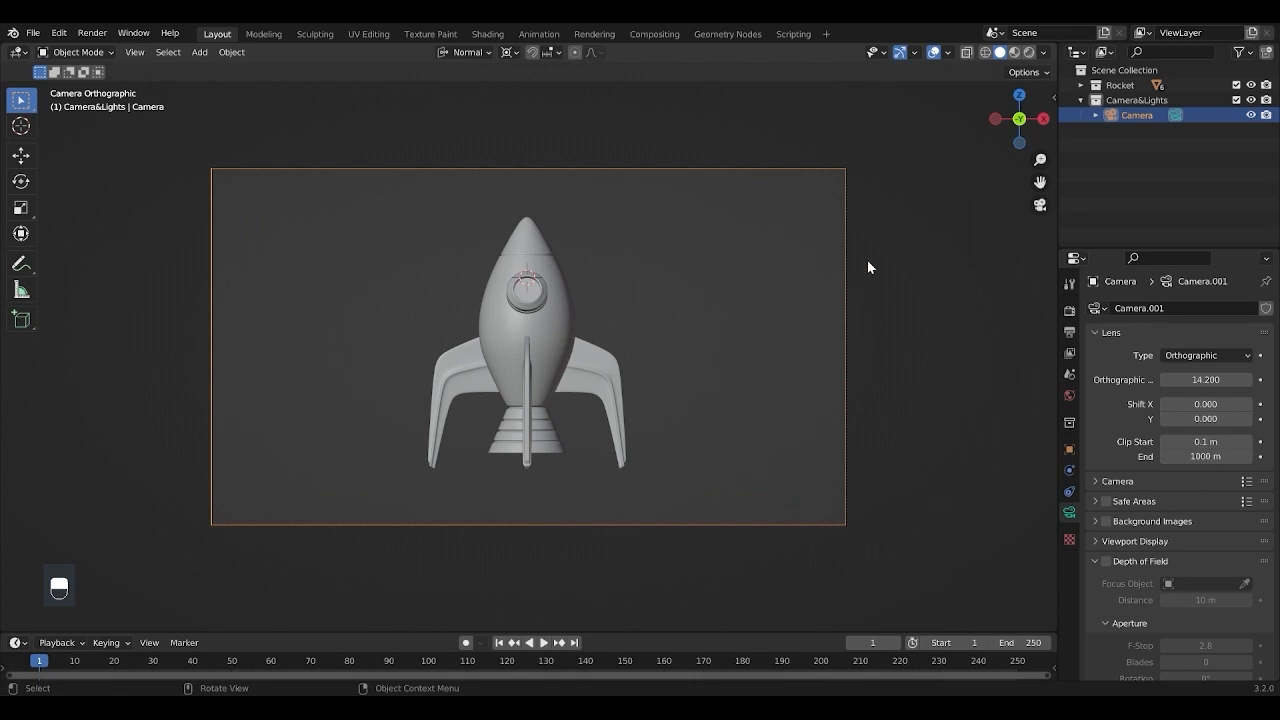
pyautogui.press('n')
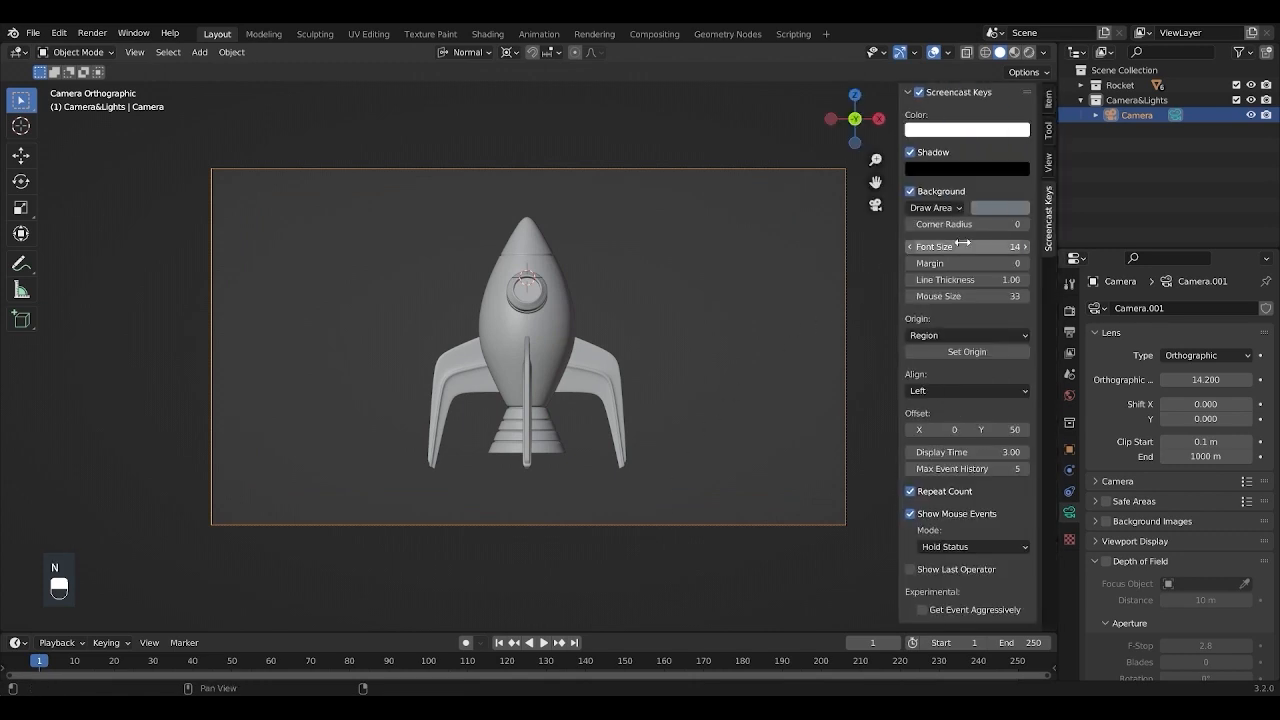
pyautogui.click(1049, 163)
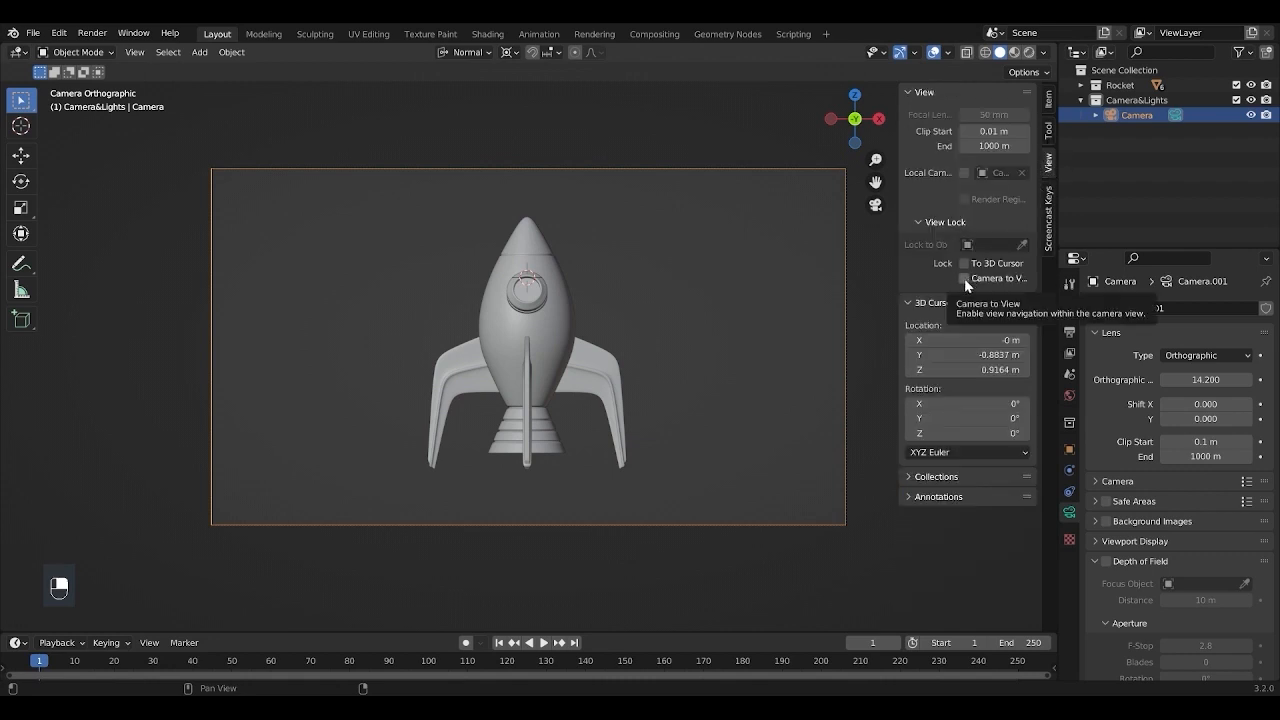
pyautogui.click(964, 278)
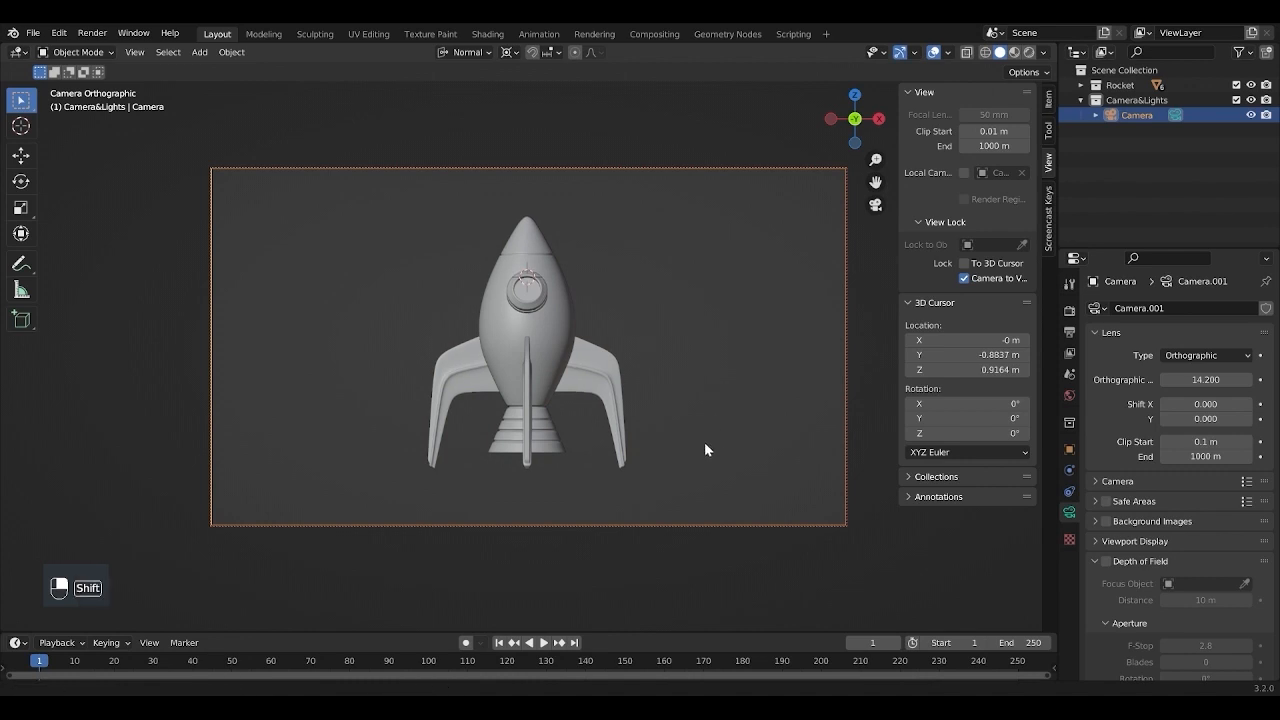
pyautogui.keyDown('shift'); pyautogui.moveTo(704, 442); pyautogui.dragTo(715, 423, button='middle'); pyautogui.keyUp('shift')
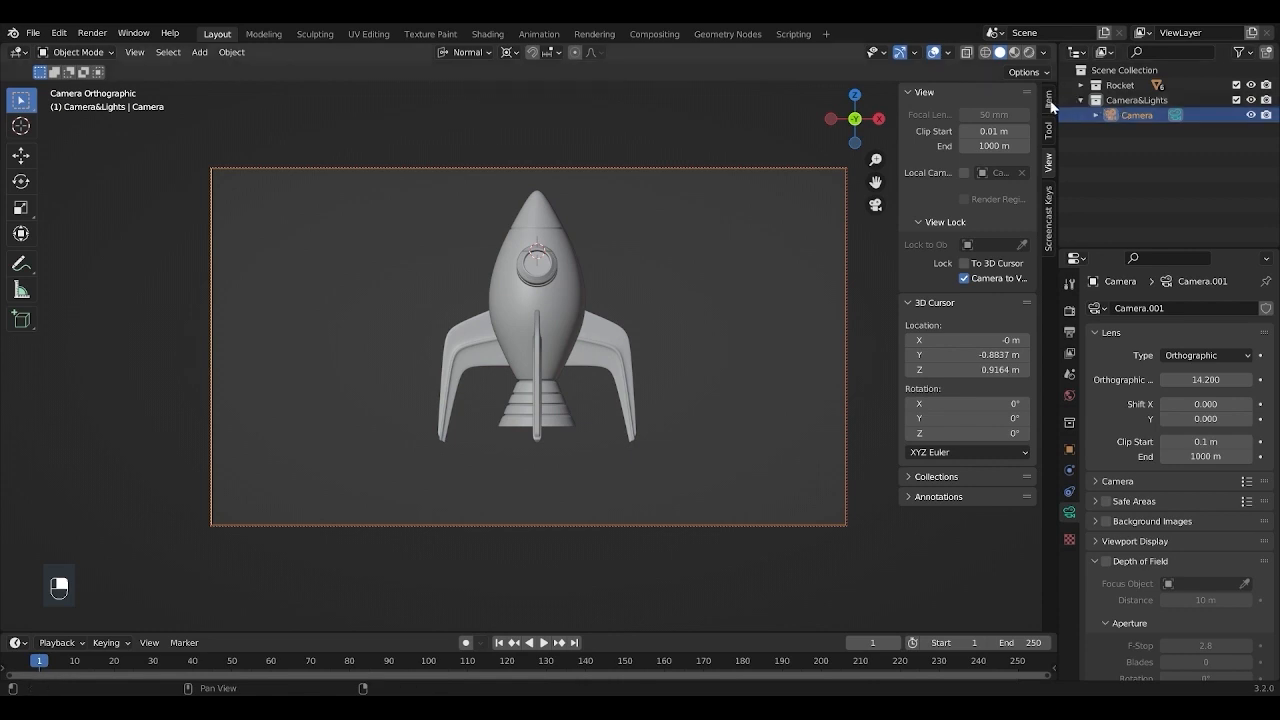
# Step: Set the camera's X location to 0 m to centre the rocket horizontally in the frame
pyautogui.click(1050, 104)
pyautogui.click(968, 130)
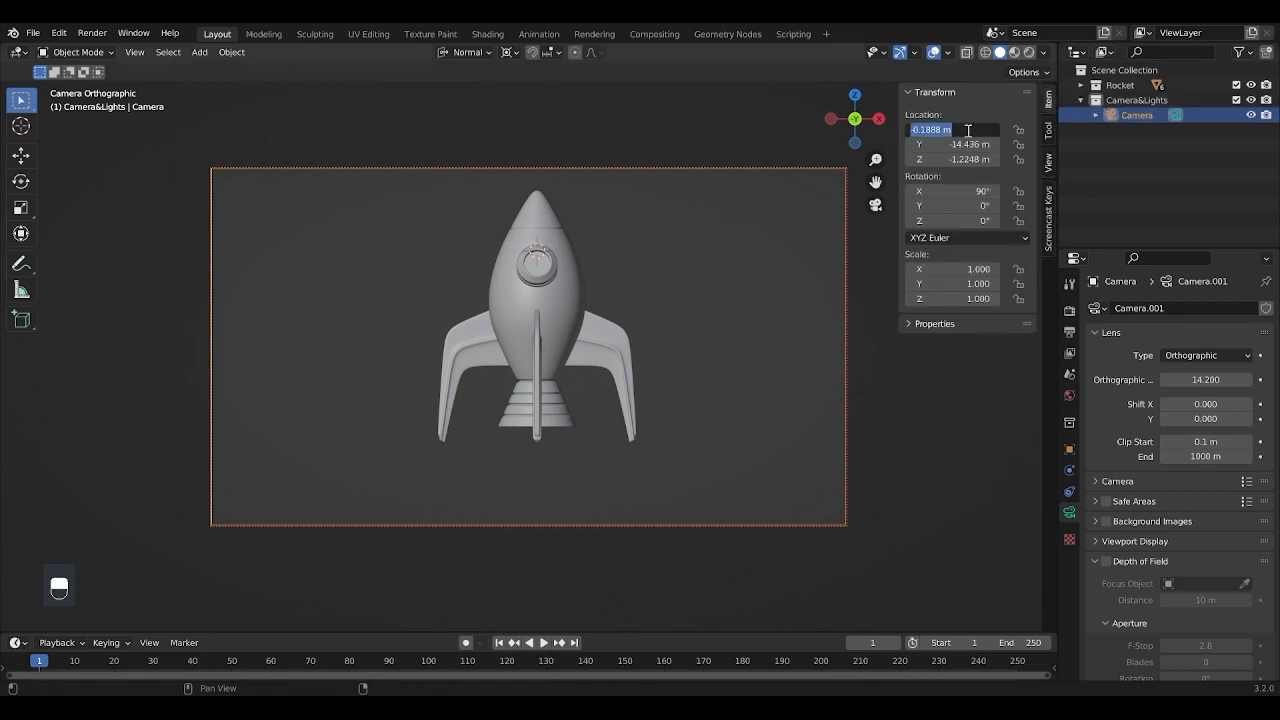
pyautogui.write('0')
pyautogui.press('Return')
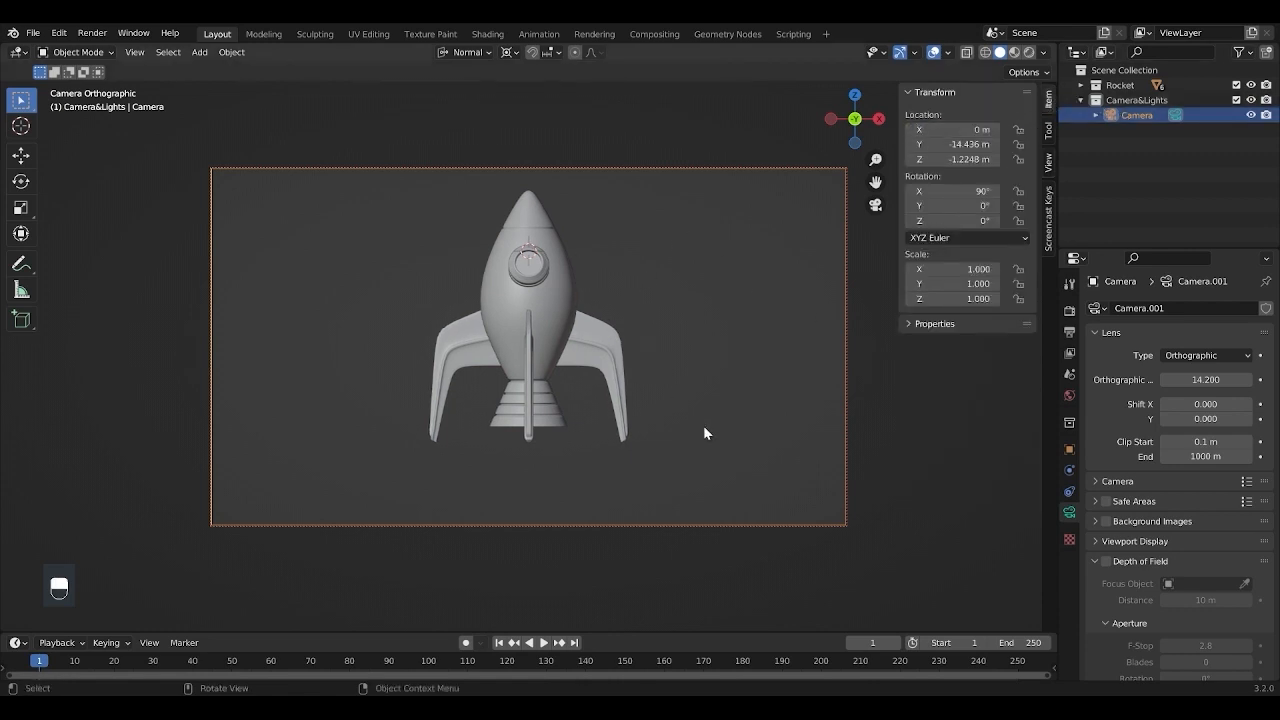
pyautogui.press('n')
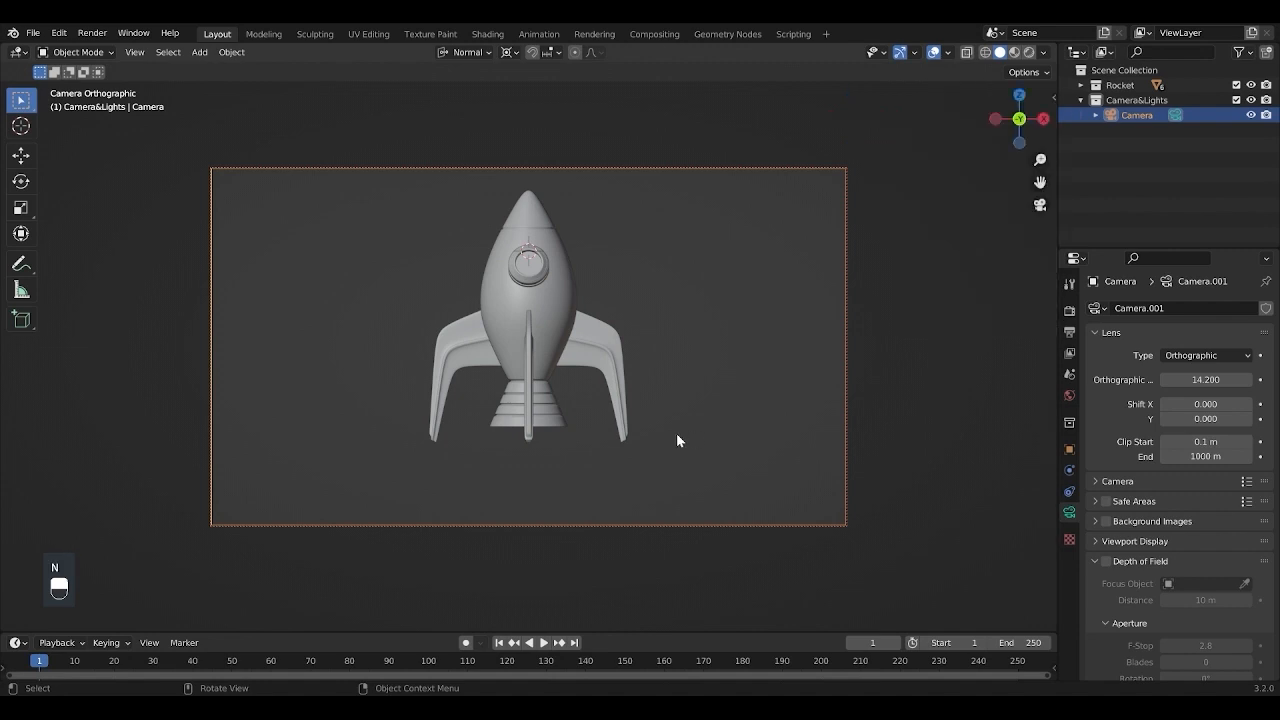
# Step: Open the viewport's View Lock settings
pyautogui.press('n')
pyautogui.click(1049, 162)
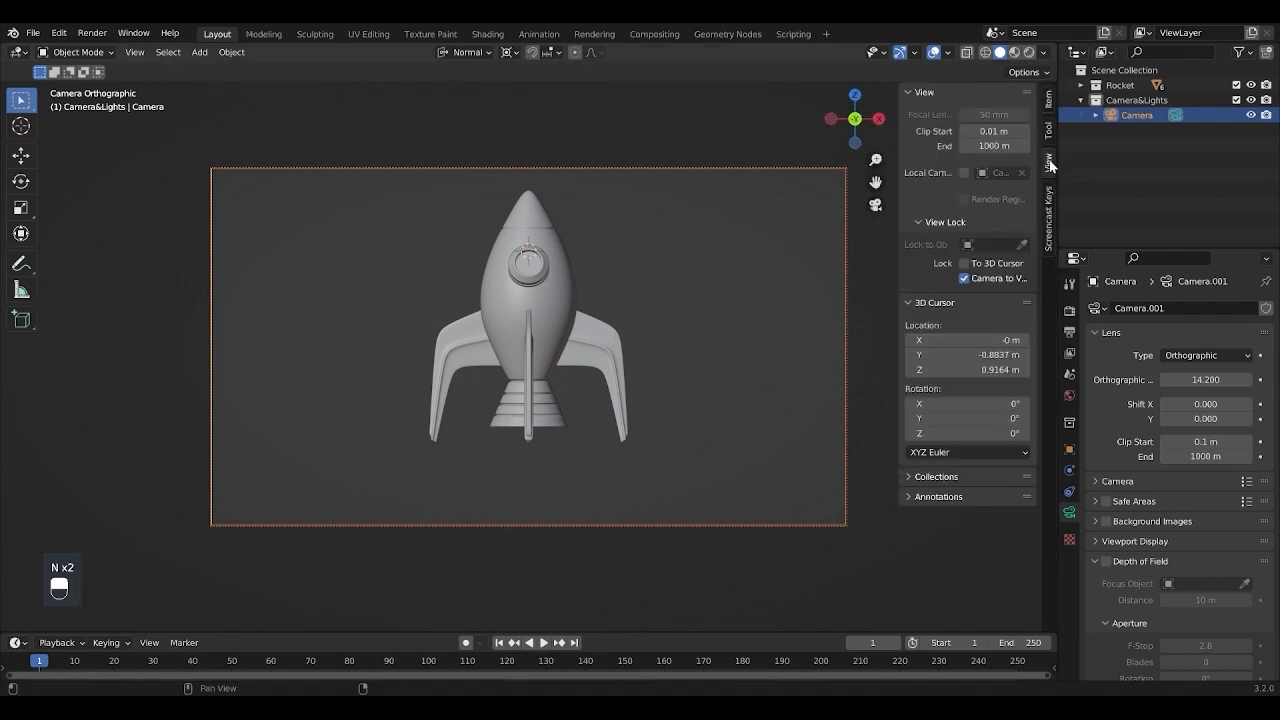
# Step: Create a new collection directly under the Scene Collection and rename it BG
pyautogui.press('n')
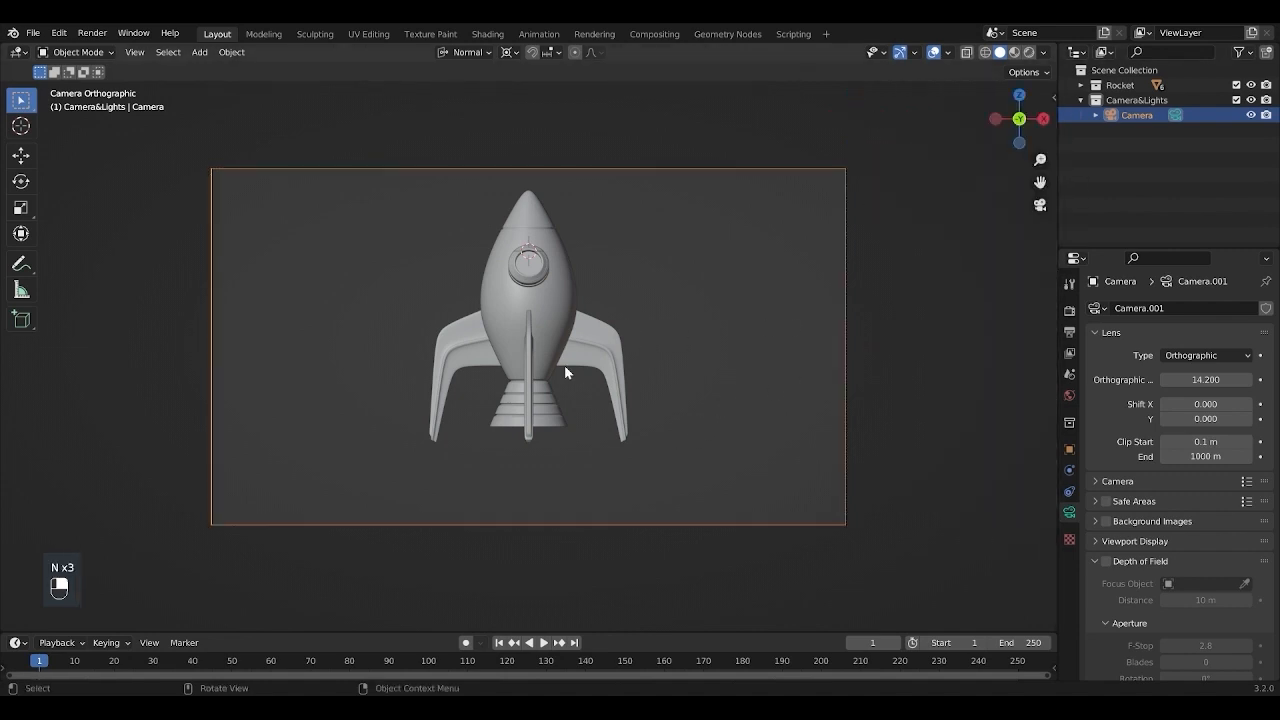
pyautogui.scroll(-1, 564, 370)
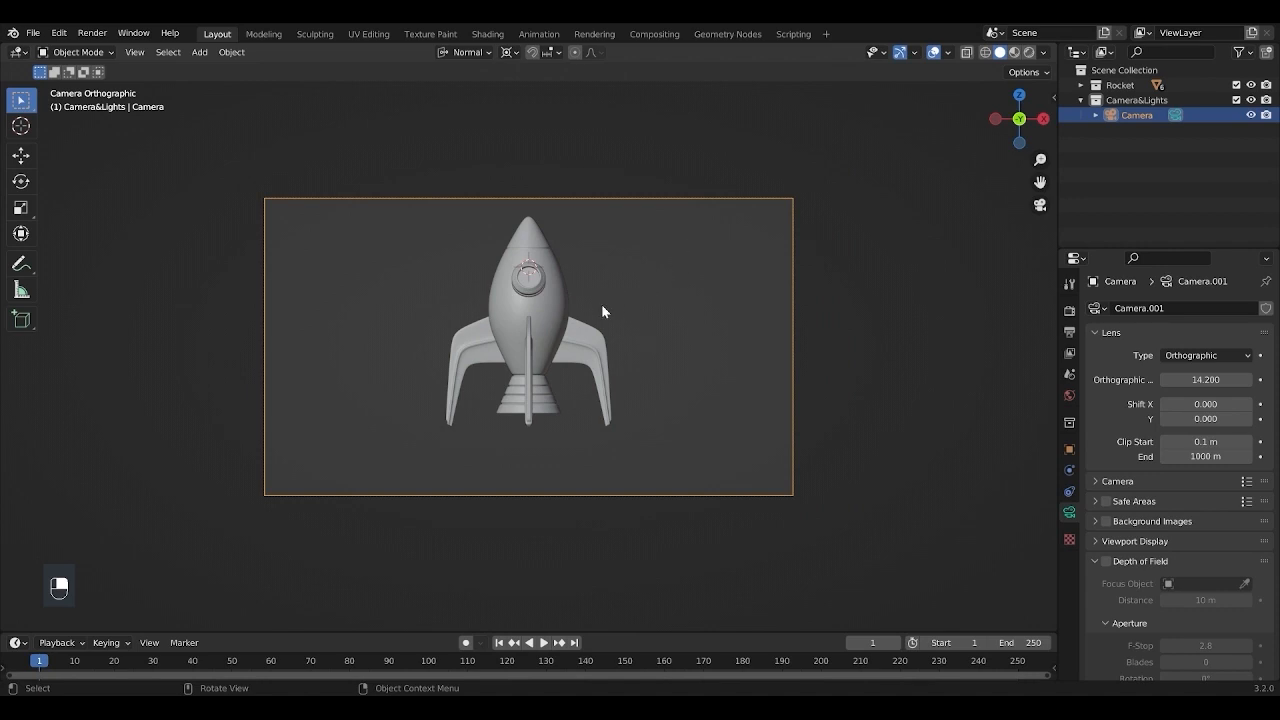
pyautogui.click(1134, 72)
pyautogui.rightClick(1134, 72)
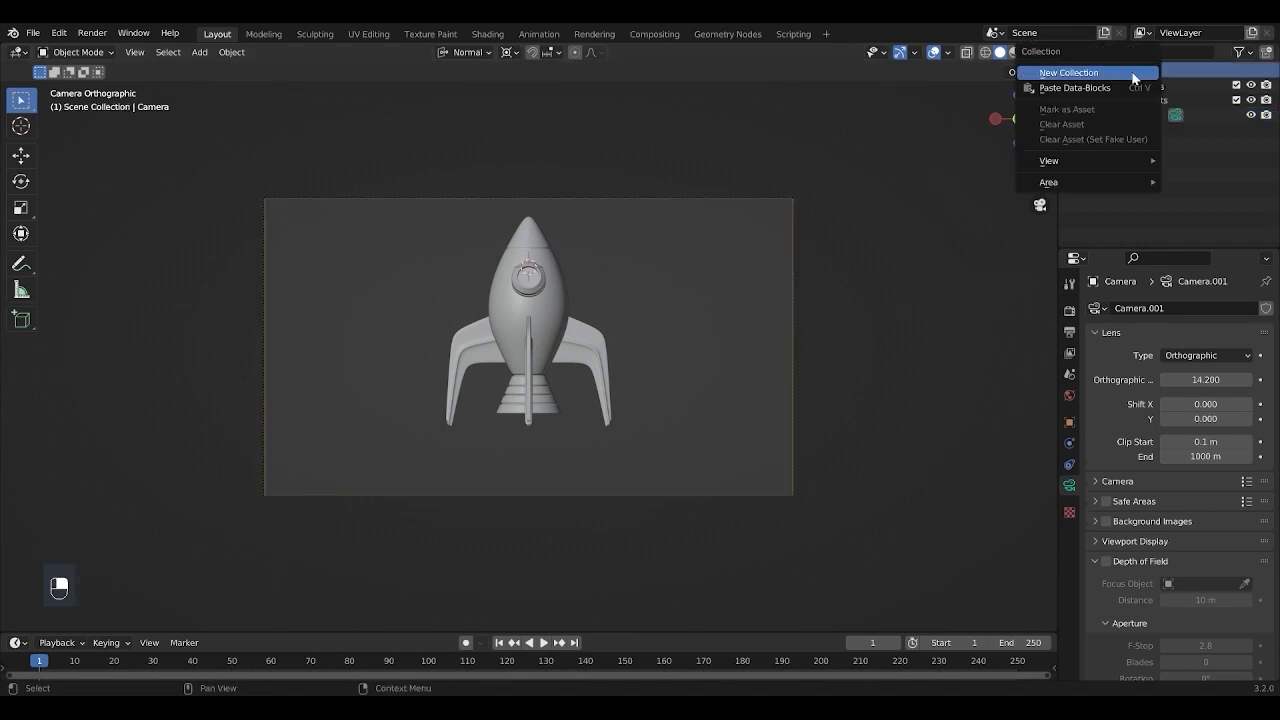
pyautogui.click(1134, 73)
pyautogui.doubleClick(1138, 129)
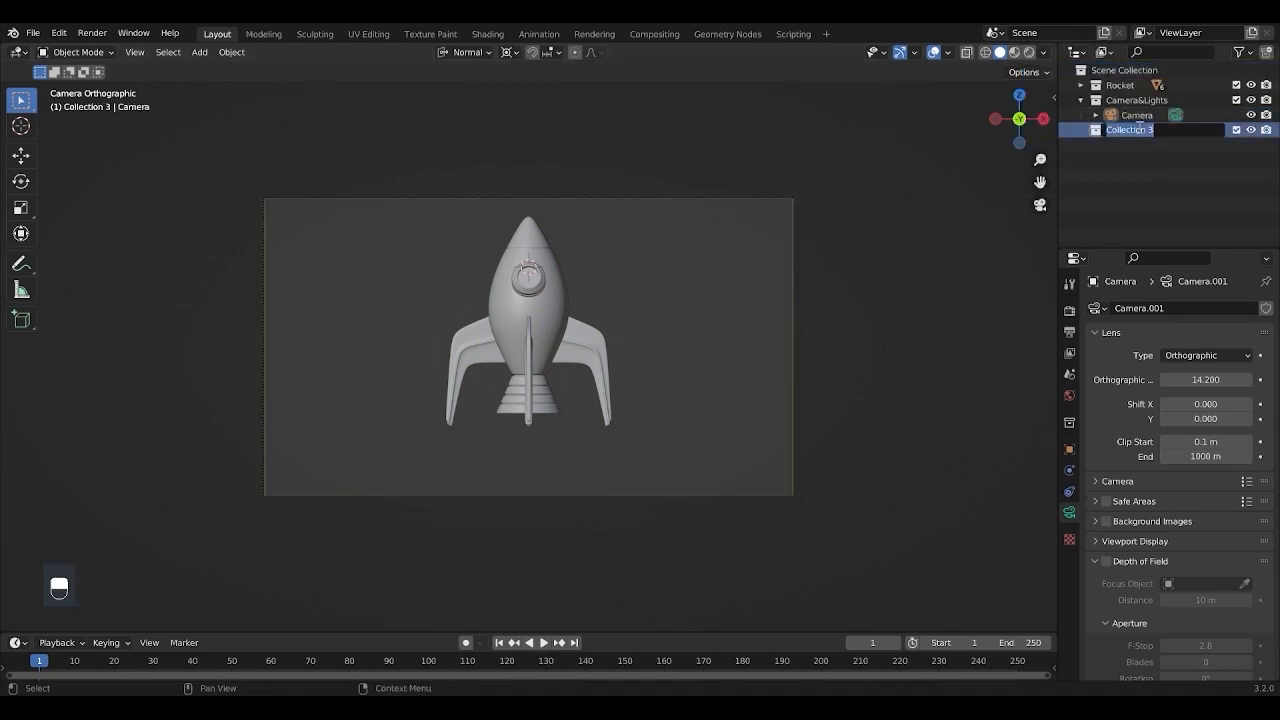
pyautogui.press('shift')
pyautogui.press('Return')
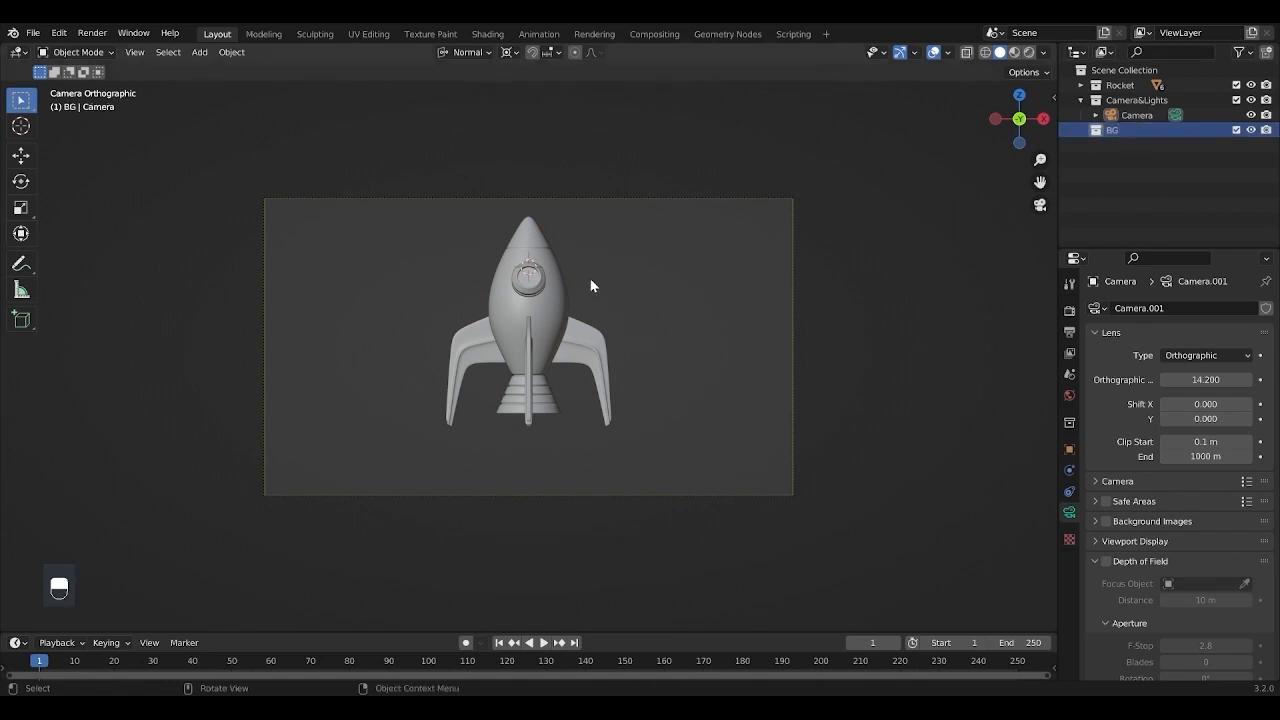
# Step: Add a plane to the BG collection and rotate it 90° about the X axis so it faces the camera
pyautogui.hotkey('shift', 'a')
pyautogui.moveTo(573, 73)
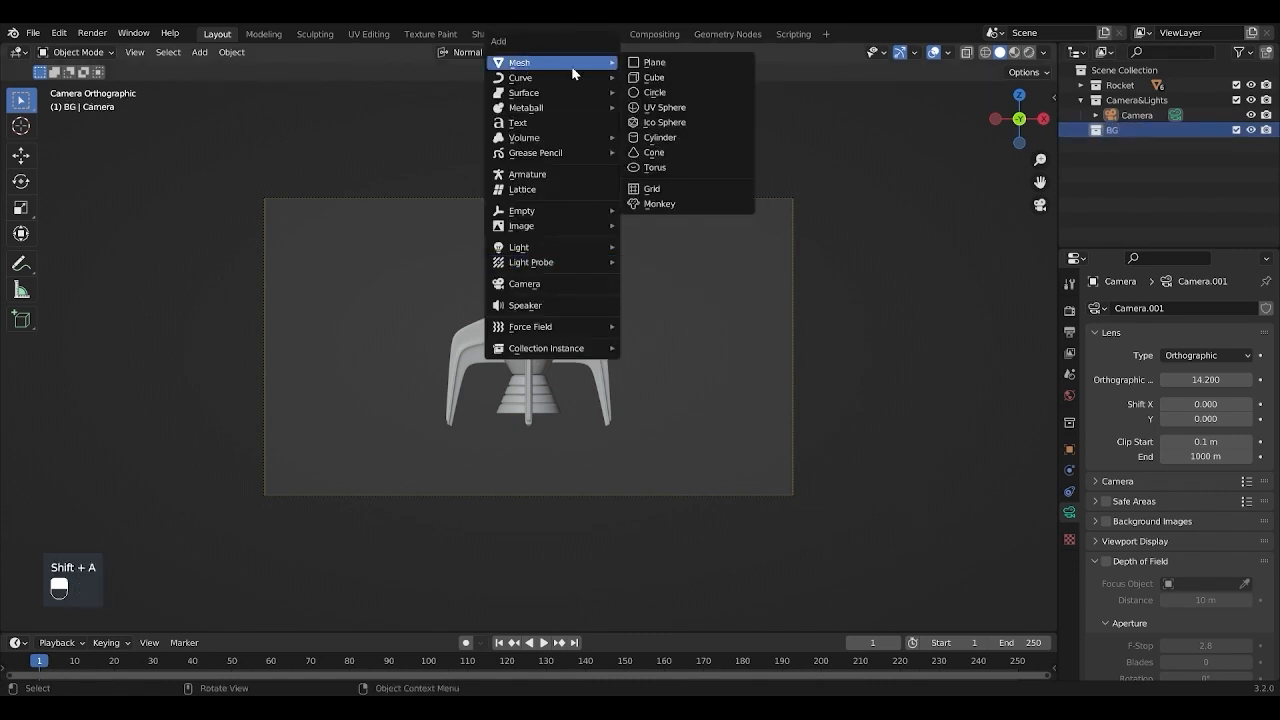
pyautogui.click(674, 66)
pyautogui.press('r')
pyautogui.write('x')
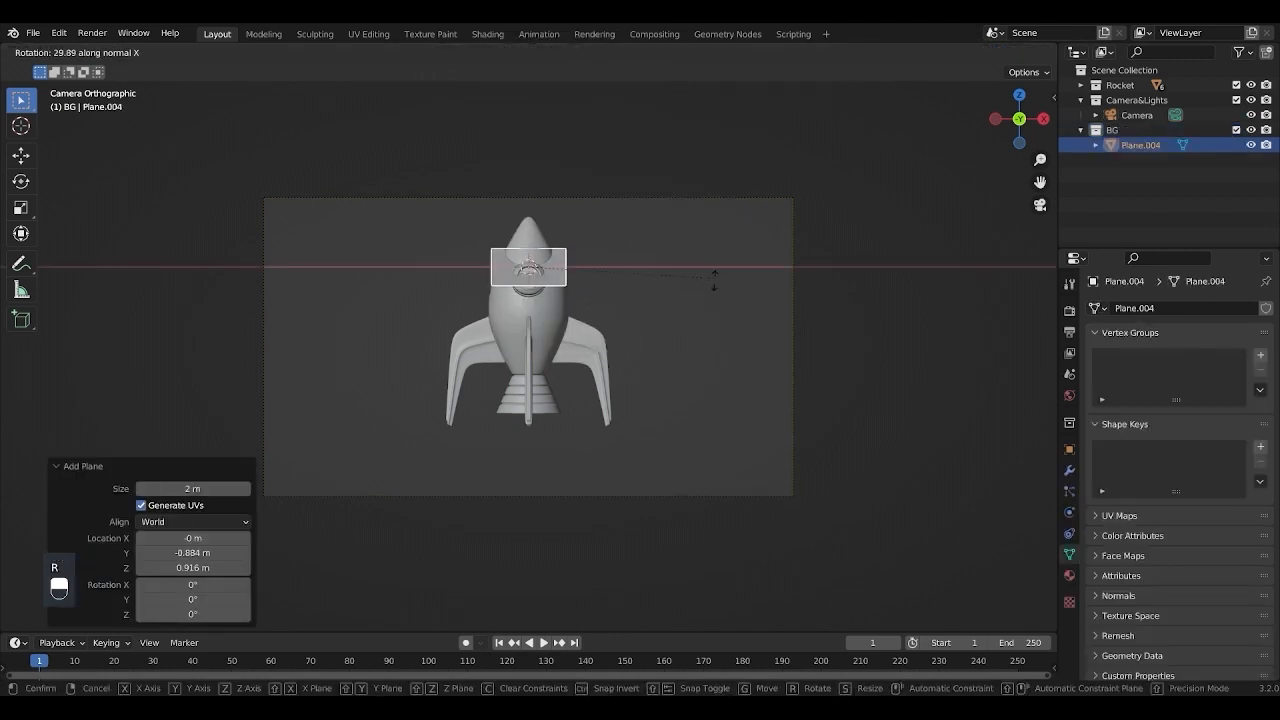
pyautogui.write('90')
pyautogui.press('Return')
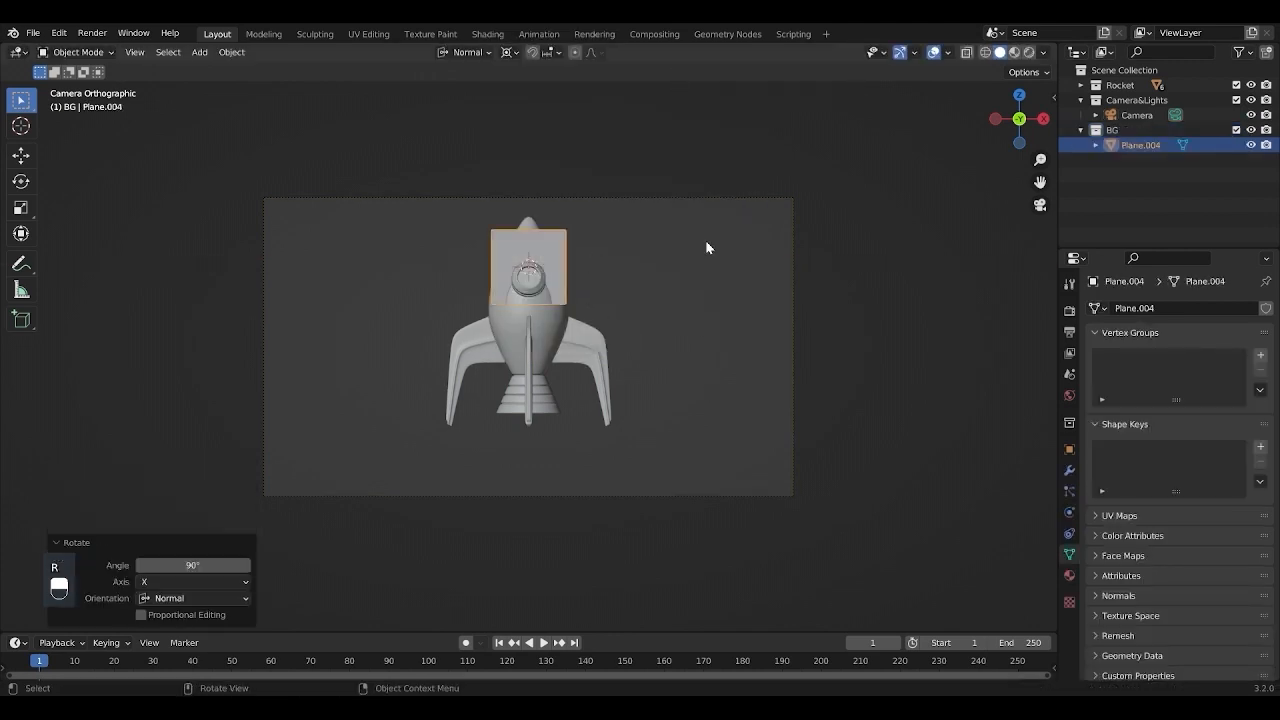
# Step: Scale the plane up about 3.8 times and move it about 2.05 m down along Z
pyautogui.press('s')
pyautogui.click(797, 363)
pyautogui.press('g')
pyautogui.press('z')
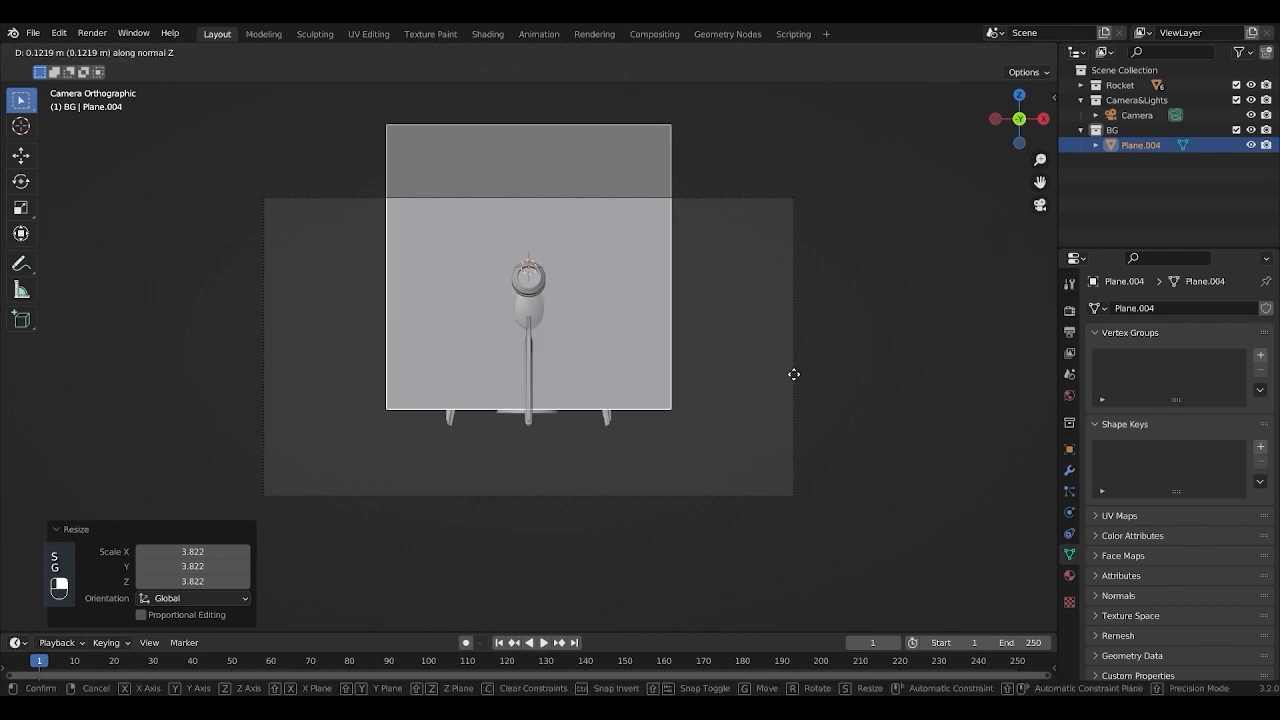
pyautogui.click(789, 435)
# Step: Enlarge the plane further, nudge it about 0.1 m up, and stretch it about 1.62 times along X to cover the camera frame
pyautogui.press('s')
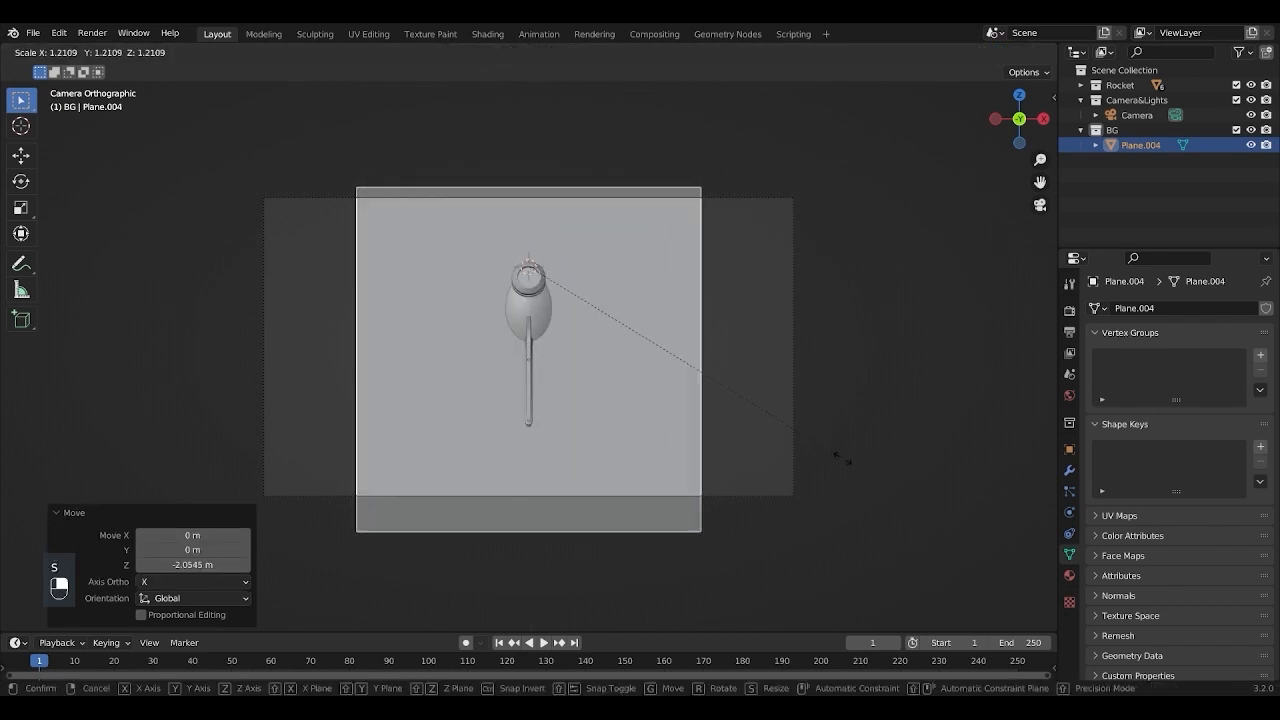
pyautogui.click(845, 459)
pyautogui.press('g')
pyautogui.press('z')
pyautogui.click(841, 450)
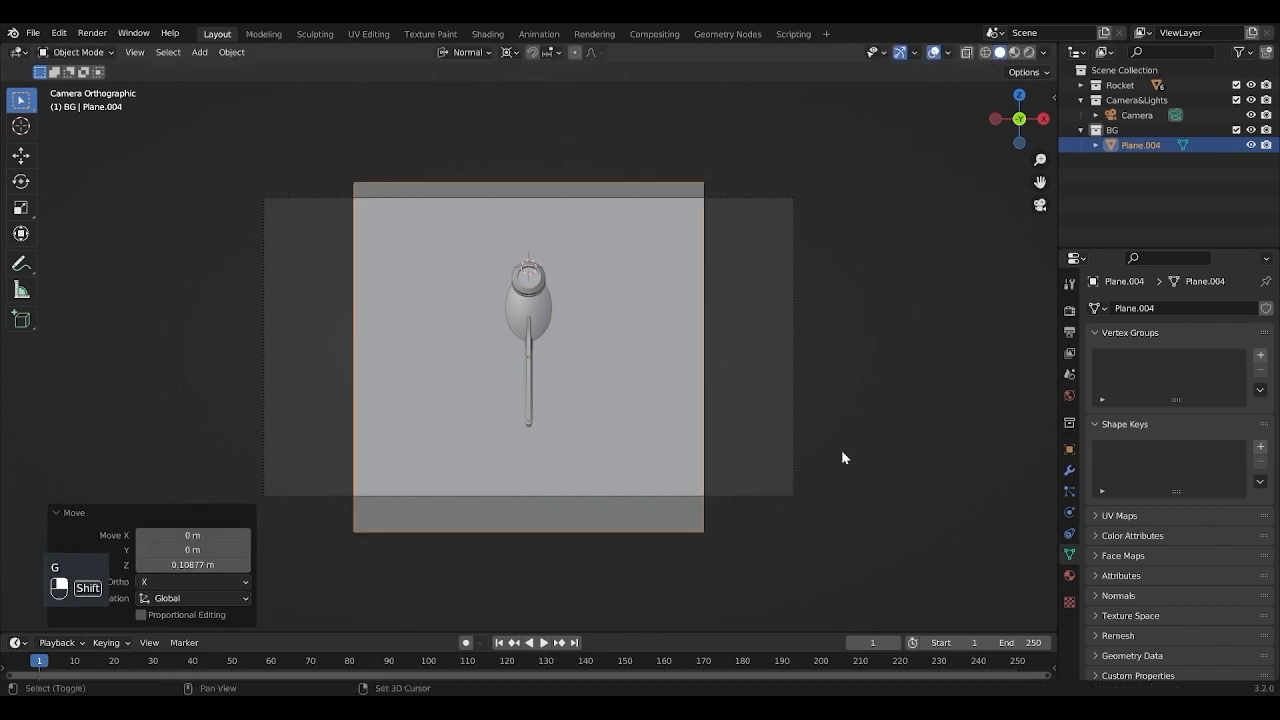
pyautogui.press('s')
pyautogui.press('x')
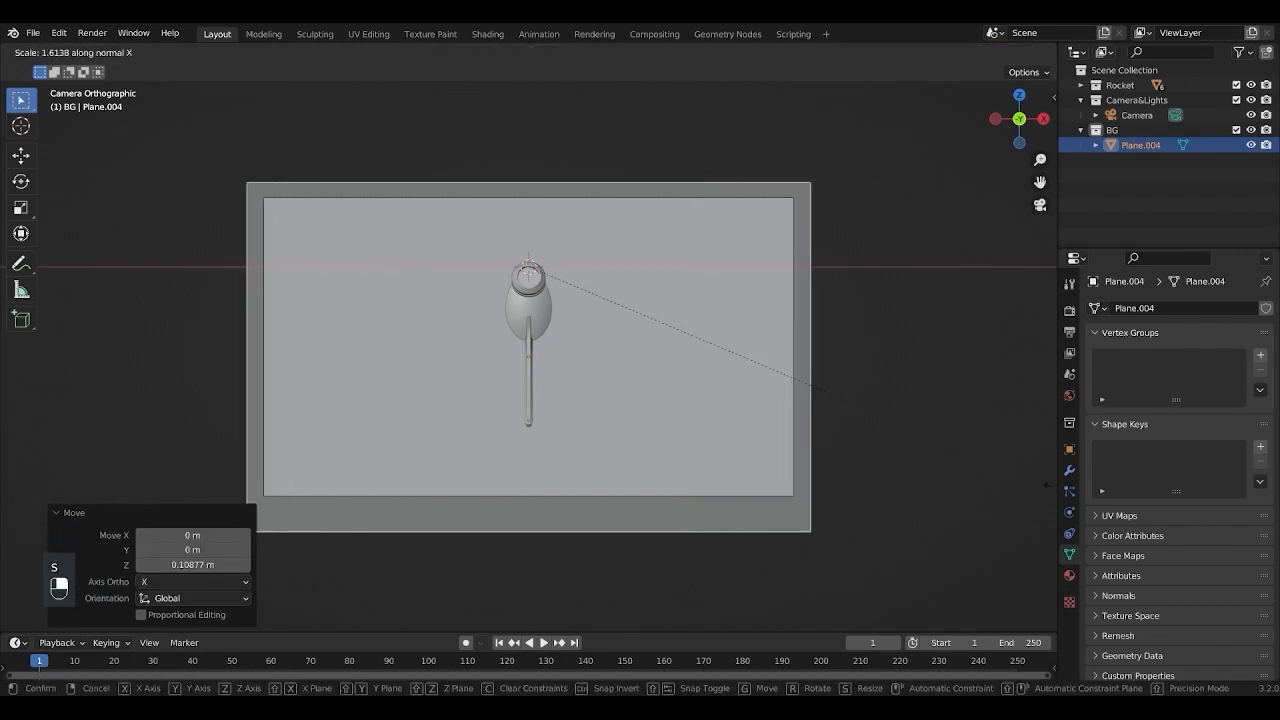
pyautogui.click(2, 494)
# Step: Set the transform orientation to Global and the transform pivot point to Bounding Box Center
pyautogui.click(455, 56)
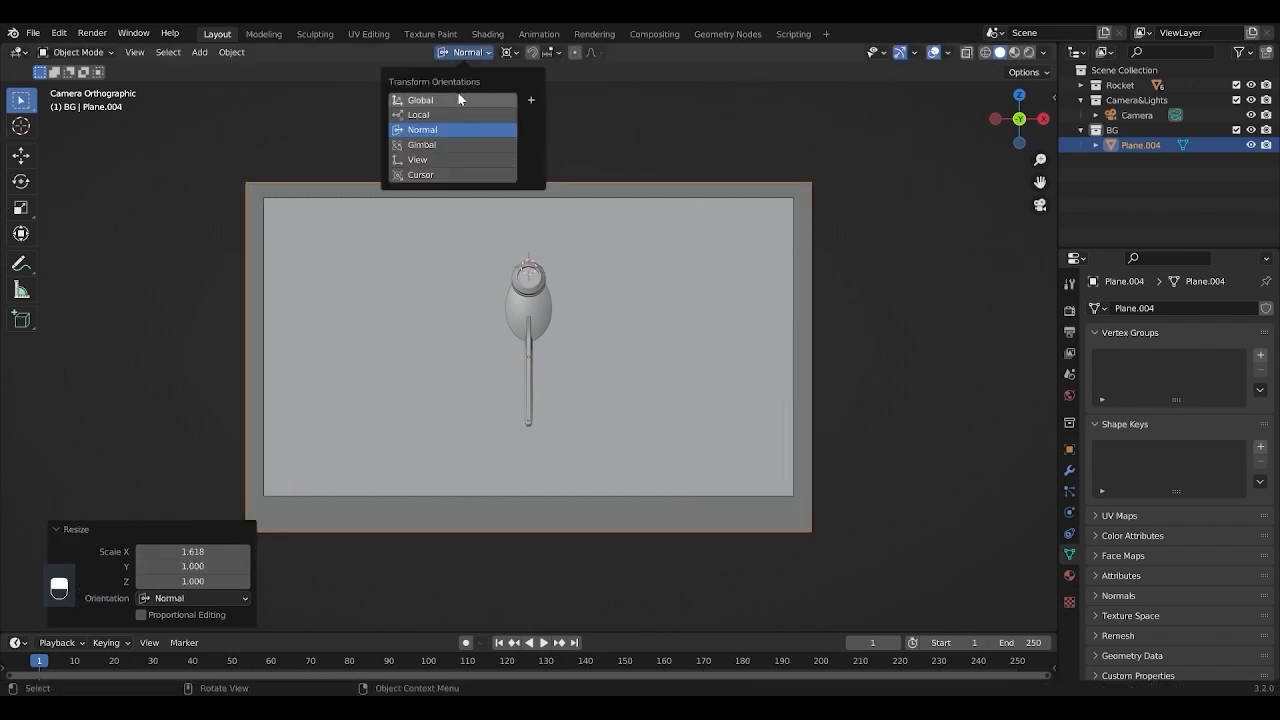
pyautogui.click(454, 99)
pyautogui.click(514, 55)
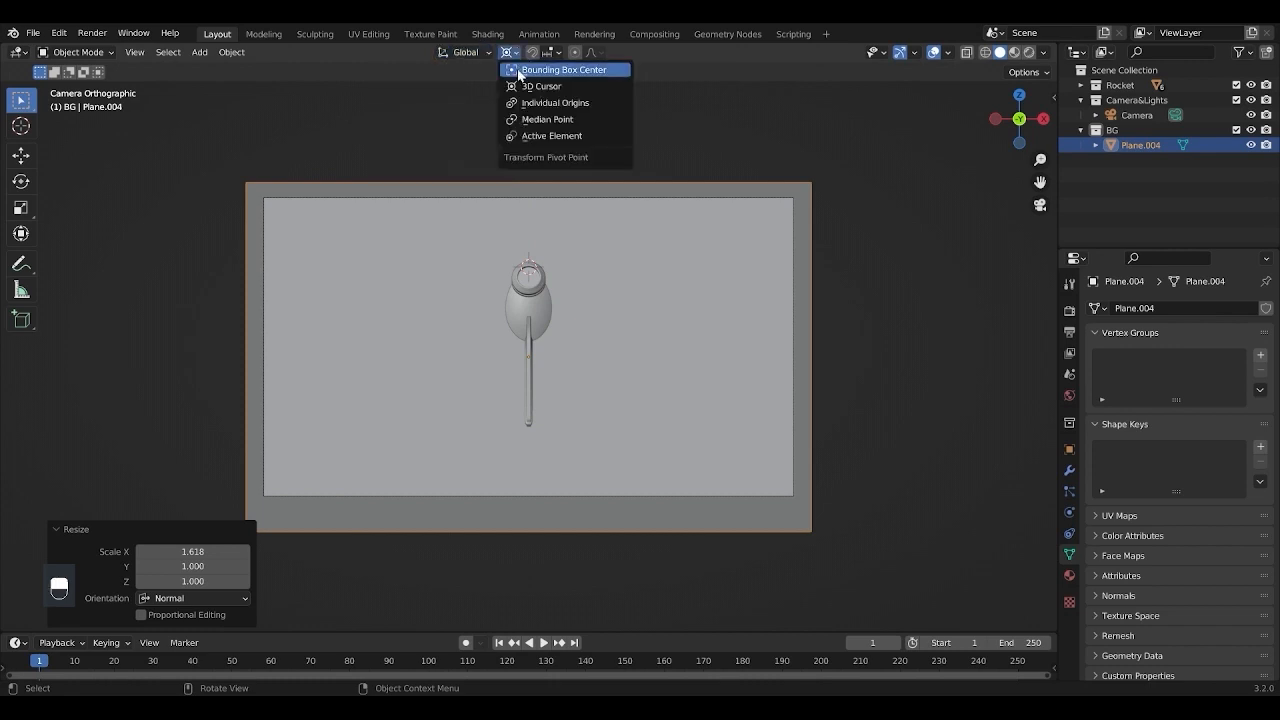
pyautogui.click(519, 70)
# Step: Move the background plane about 30.9 m along Y behind the rocket, and return to the camera view
pyautogui.press('KP_7')
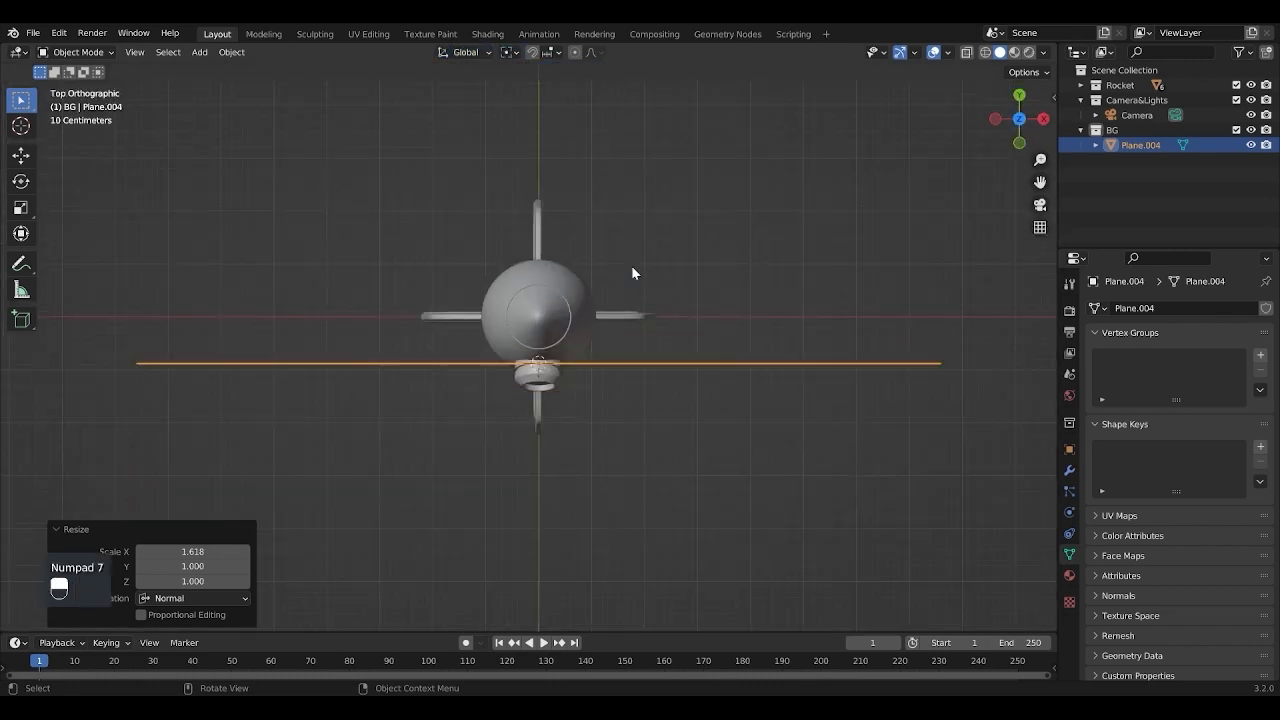
pyautogui.scroll(-8, 570, 411)
pyautogui.keyDown('shift'); pyautogui.moveTo(570, 411); pyautogui.dragTo(594, 461, button='middle'); pyautogui.keyUp('shift')
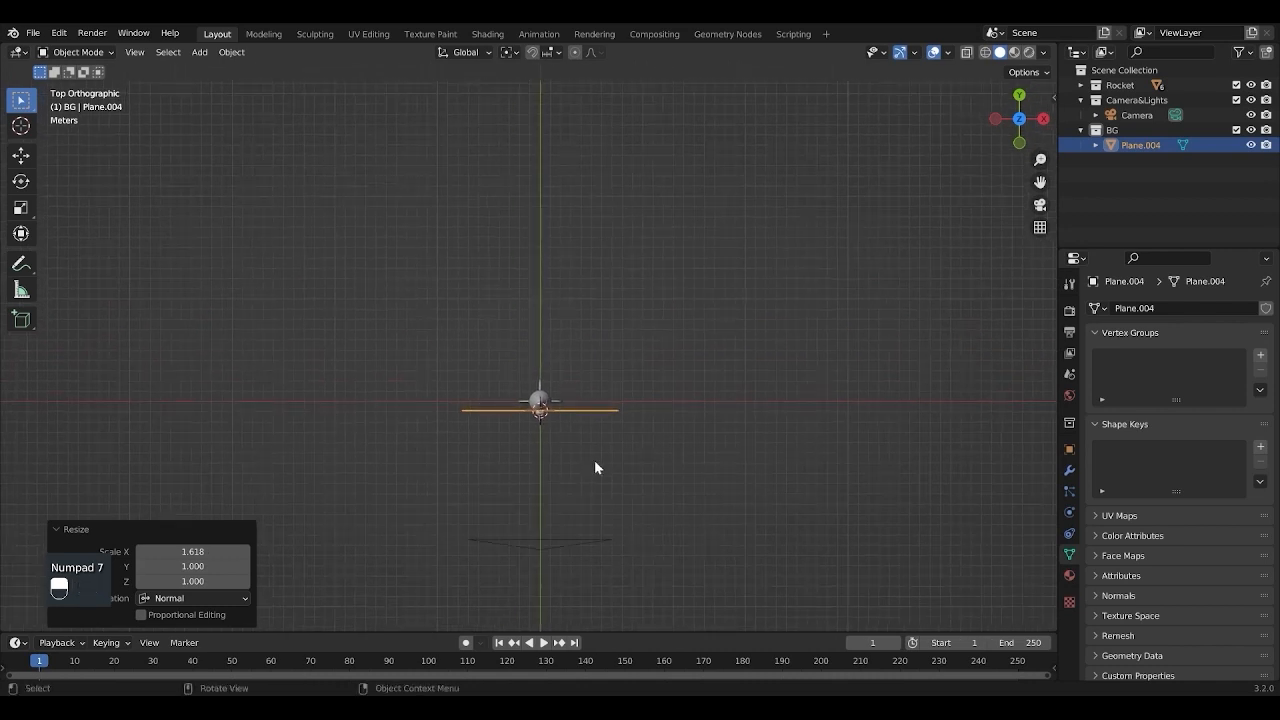
pyautogui.press('g')
pyautogui.press('y')
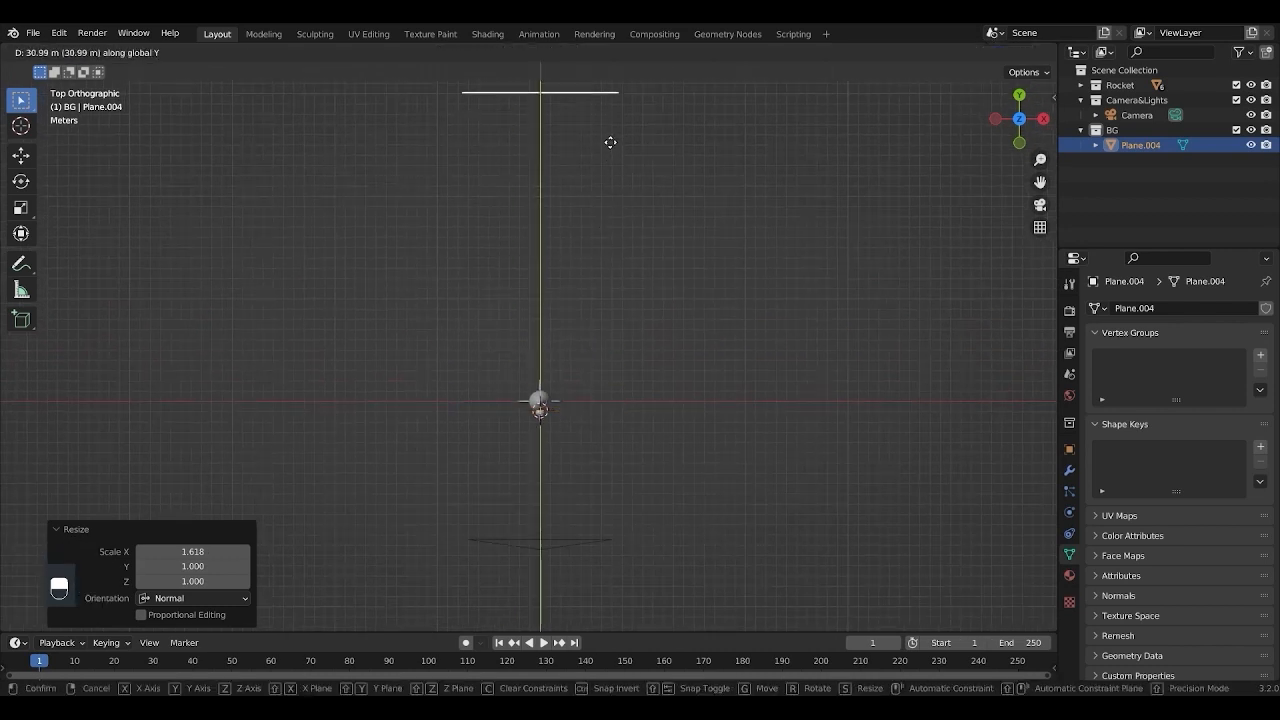
pyautogui.click(610, 145)
pyautogui.scroll(-1, 621, 352)
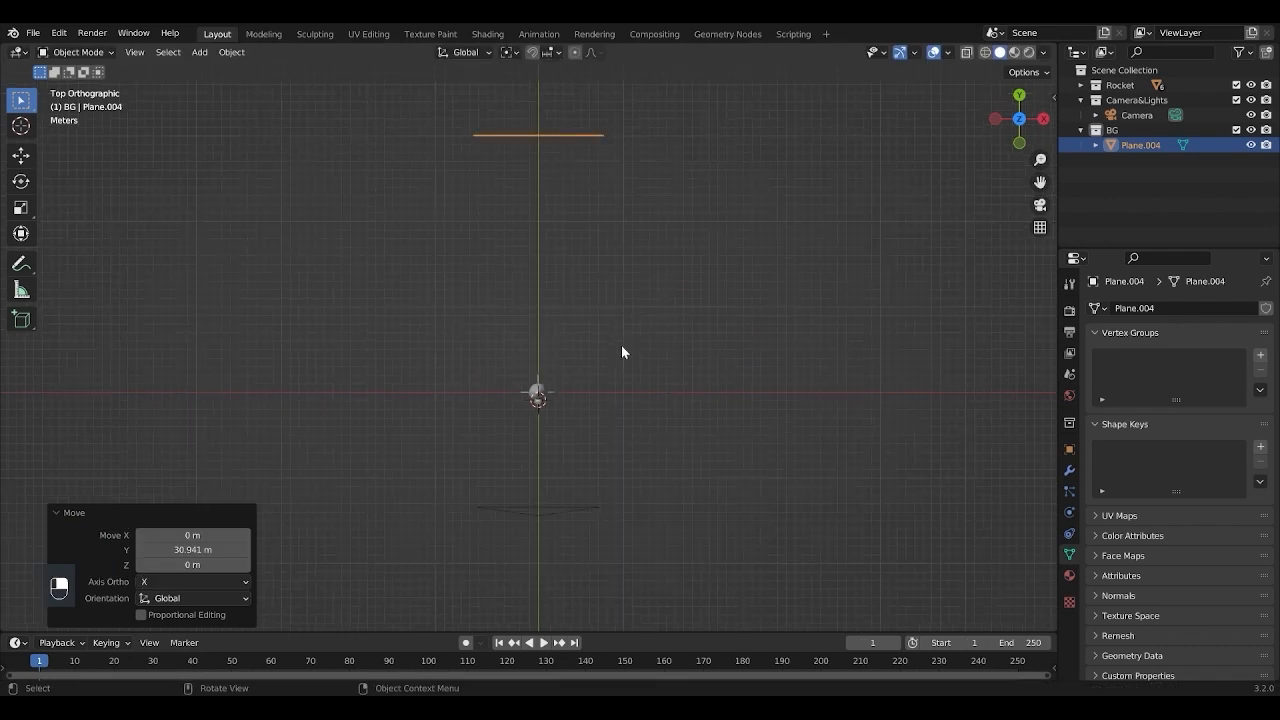
pyautogui.press('KP_0')
pyautogui.press('g')
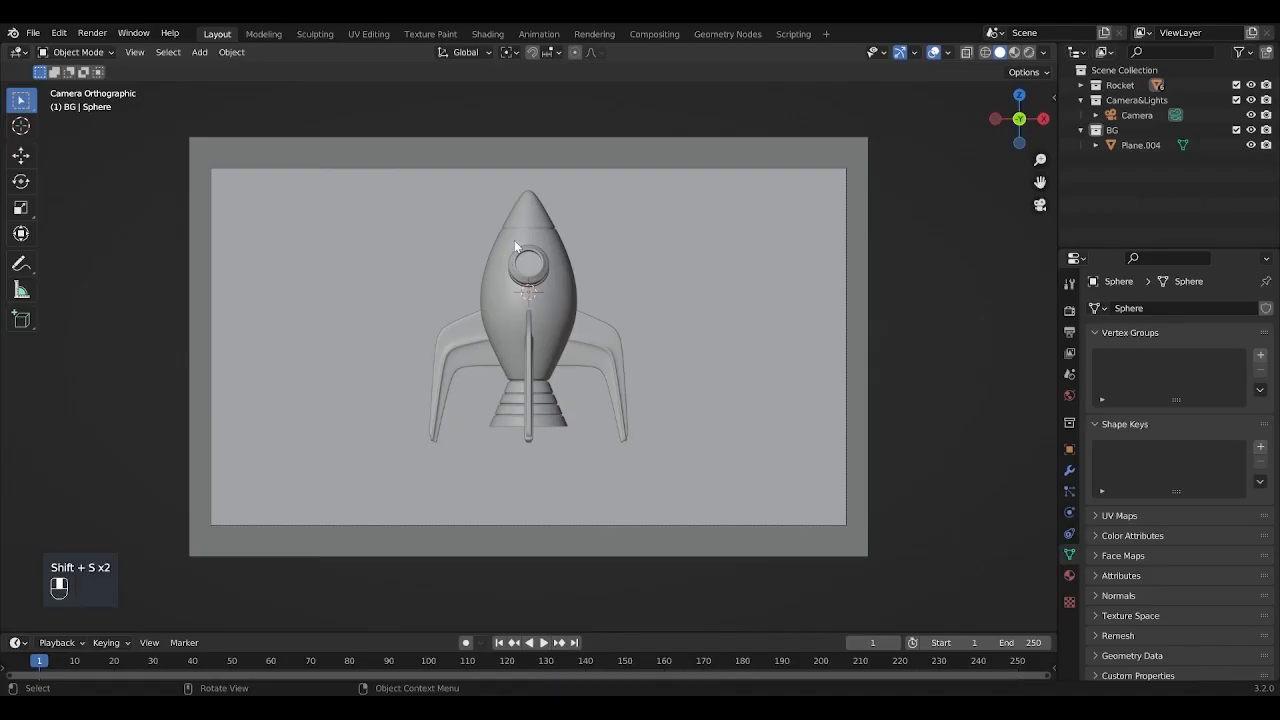
# Step: Add a Ball metaball and place it beneath the rocket's nozzle at about half its original size
pyautogui.hotkey('shift', 'a')
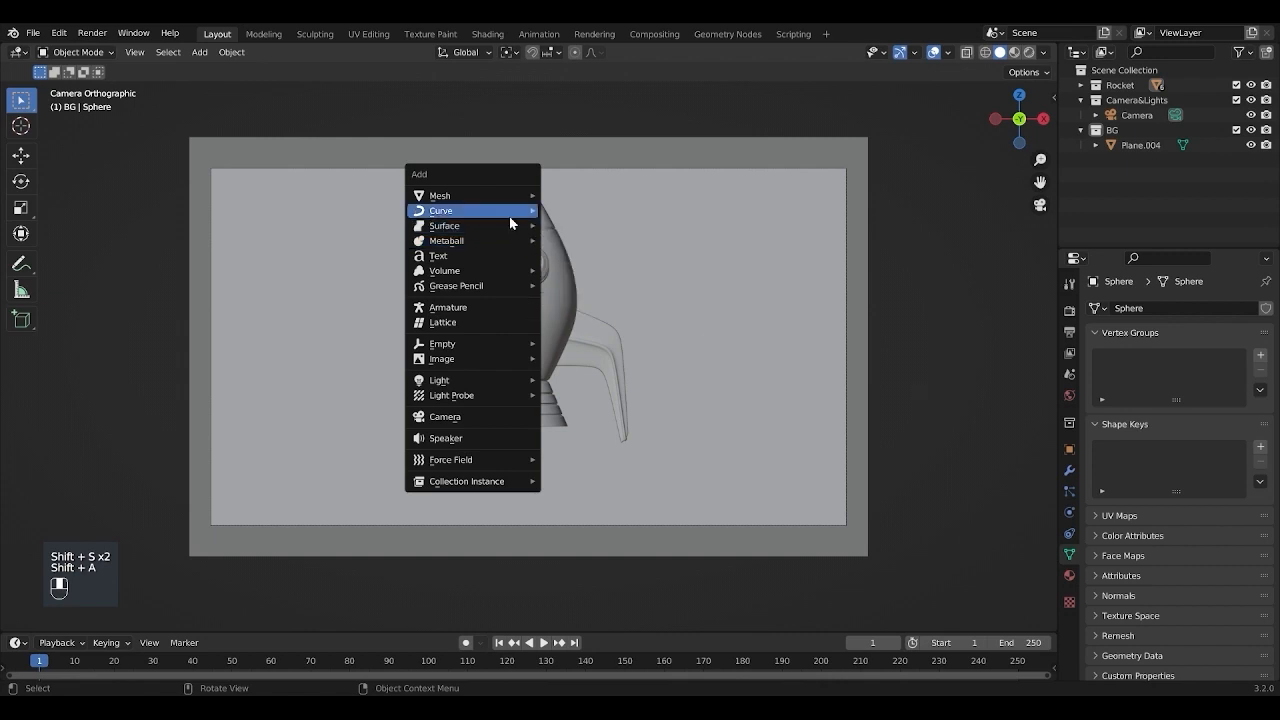
pyautogui.moveTo(511, 240)
pyautogui.click(575, 239)
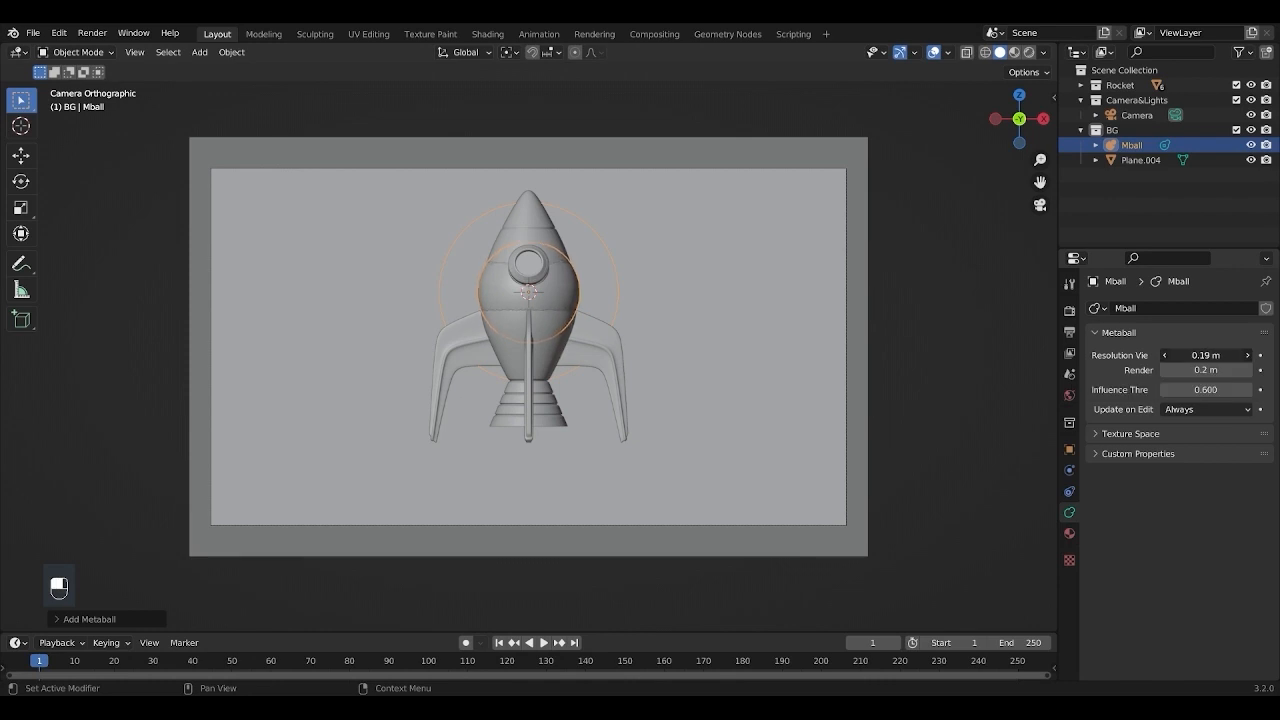
pyautogui.press('g')
pyautogui.click(754, 489)
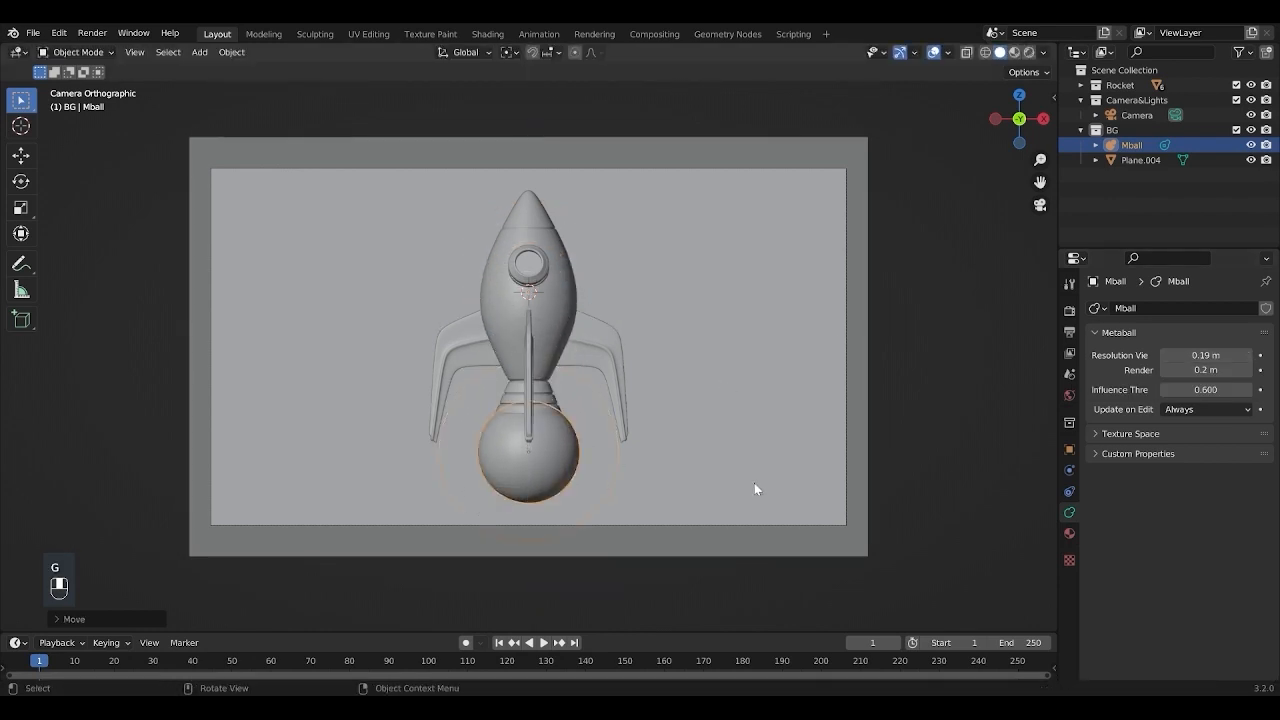
pyautogui.press('s')
pyautogui.click(650, 455)
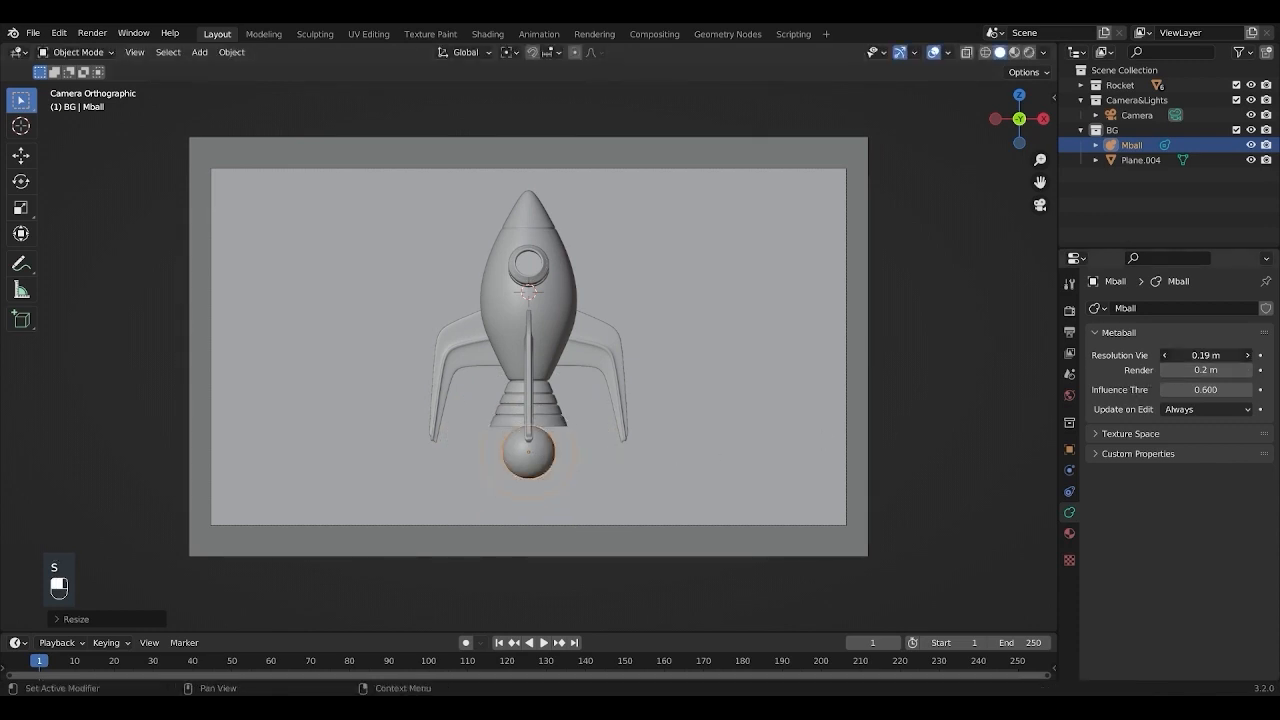
# Step: Set the metaball's viewport resolution to 0.14 m and stretch it along Z into an elongated flame shape
pyautogui.moveTo(1205, 355); pyautogui.dragTo(1185, 355)
pyautogui.press('s')
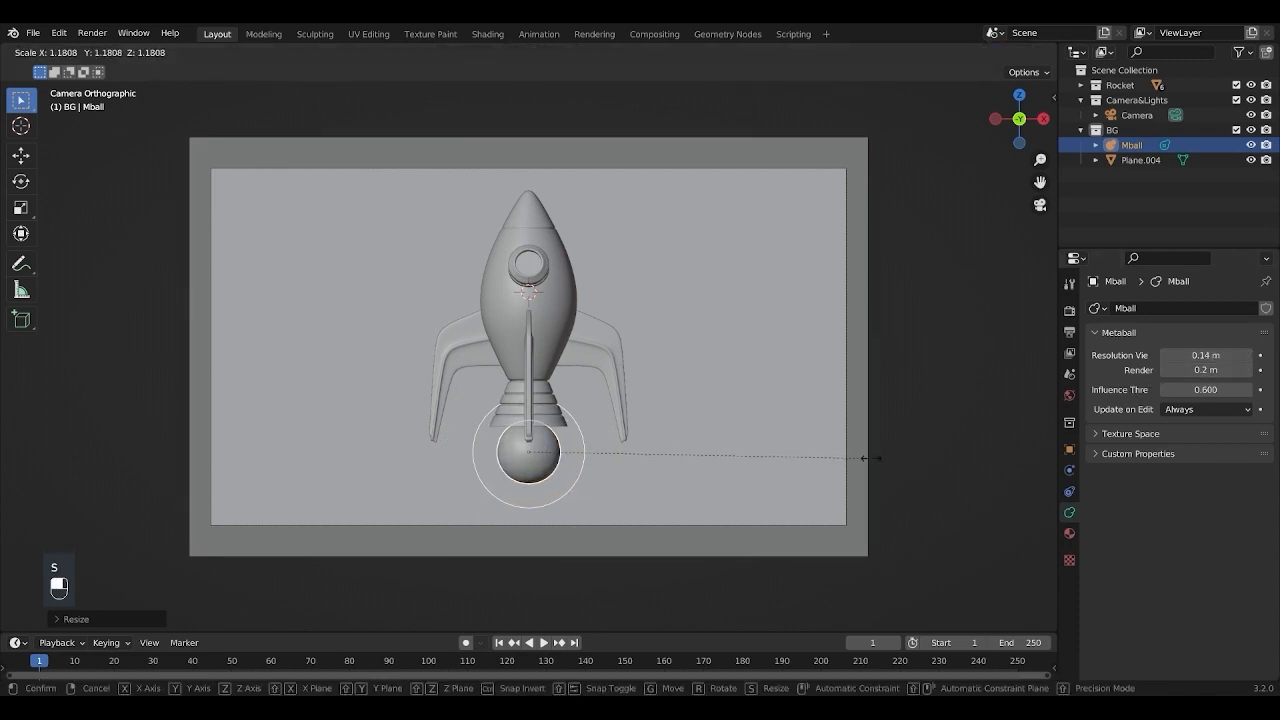
pyautogui.press('z')
pyautogui.click(819, 452)
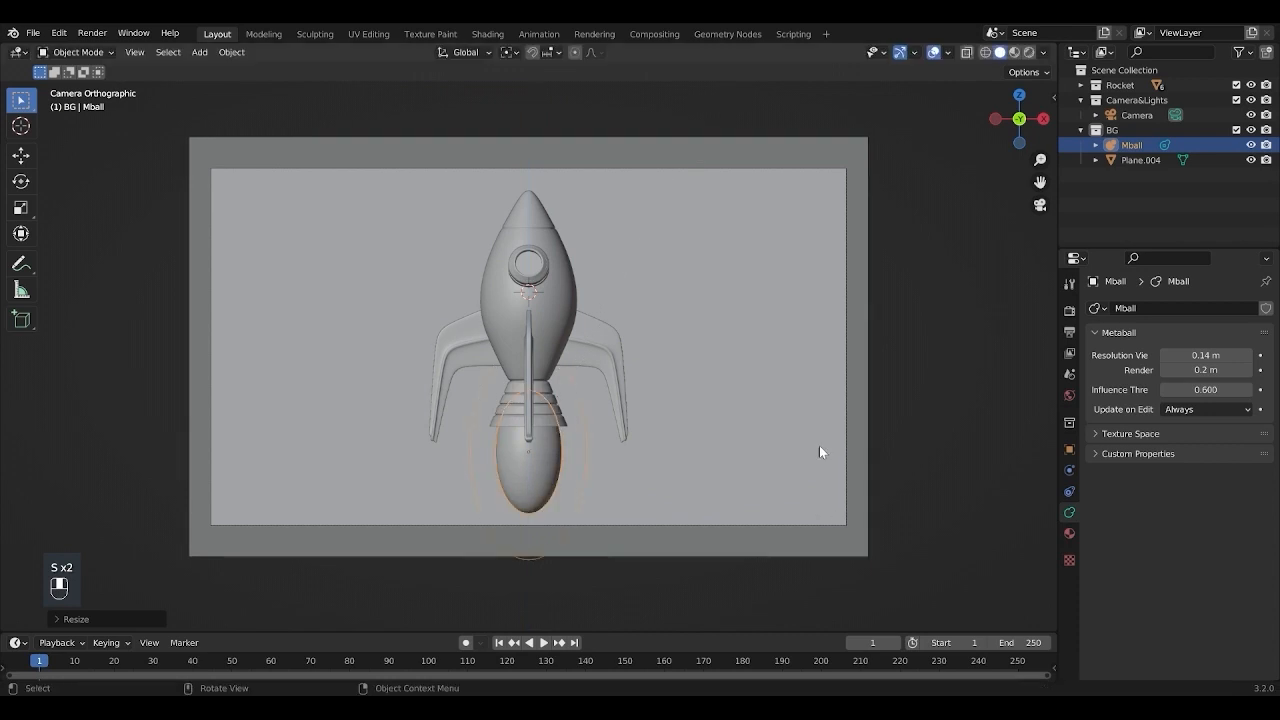
pyautogui.press('s')
pyautogui.press('z')
pyautogui.click(761, 136)
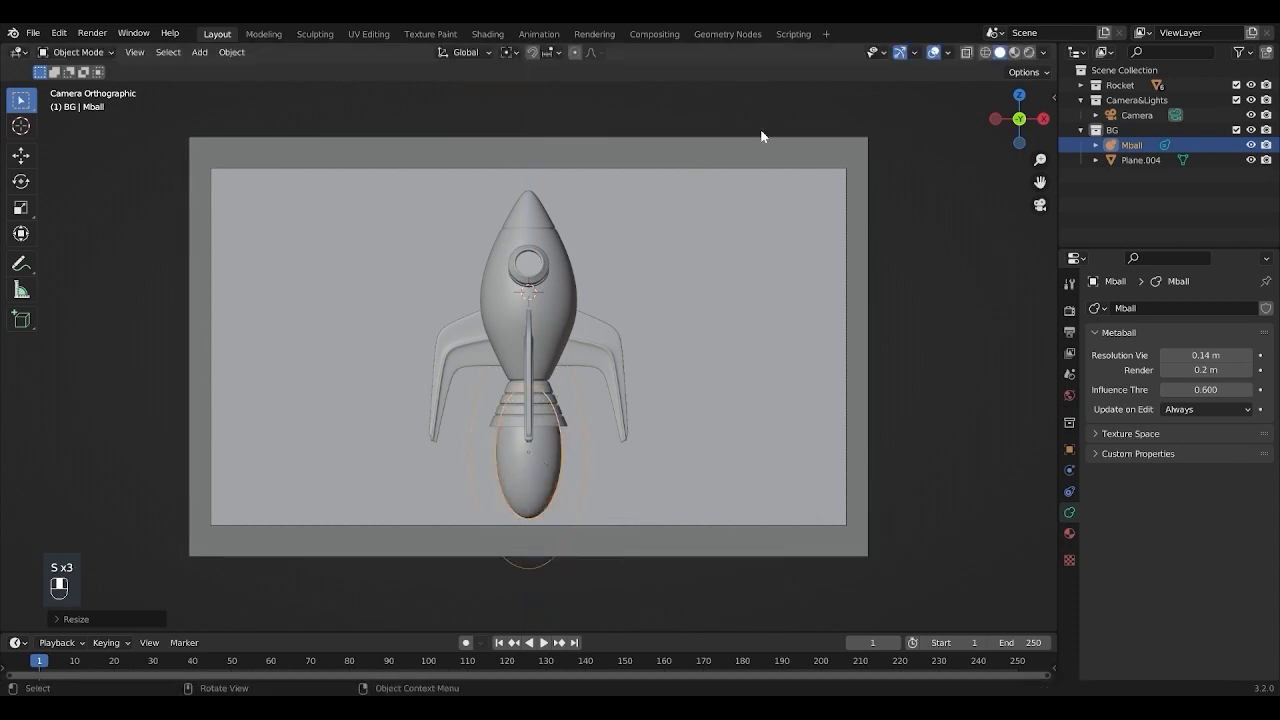
# Step: Slim the flame metaball slightly and stretch it about 1.25 times along Z
pyautogui.press('s')
pyautogui.click(759, 400)
pyautogui.press('s')
pyautogui.press('z')
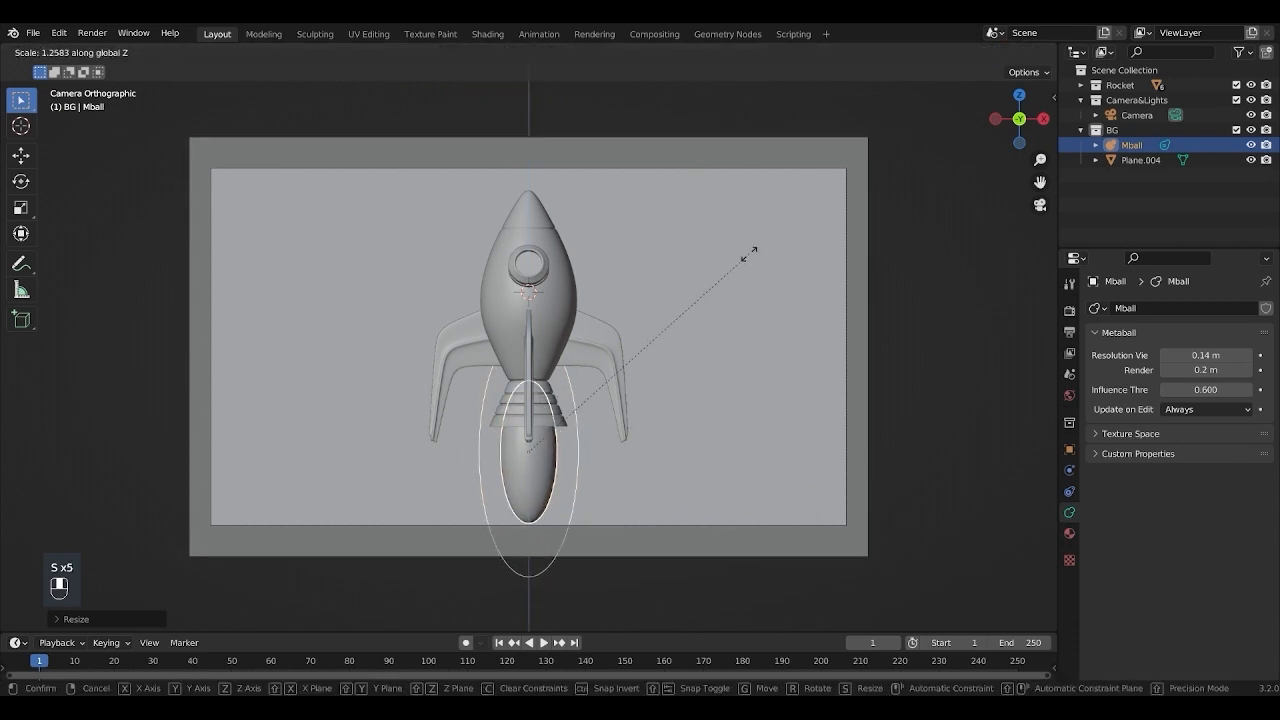
pyautogui.click(766, 279)
# Step: Duplicate the flame metaball into two smaller, tilted copies, one on each side of the central flame
pyautogui.hotkey('shift', 'd')
pyautogui.press('s')
pyautogui.press('r')
pyautogui.press('g')
pyautogui.hotkey('shift', 'd')
pyautogui.press('r')
pyautogui.press('g')
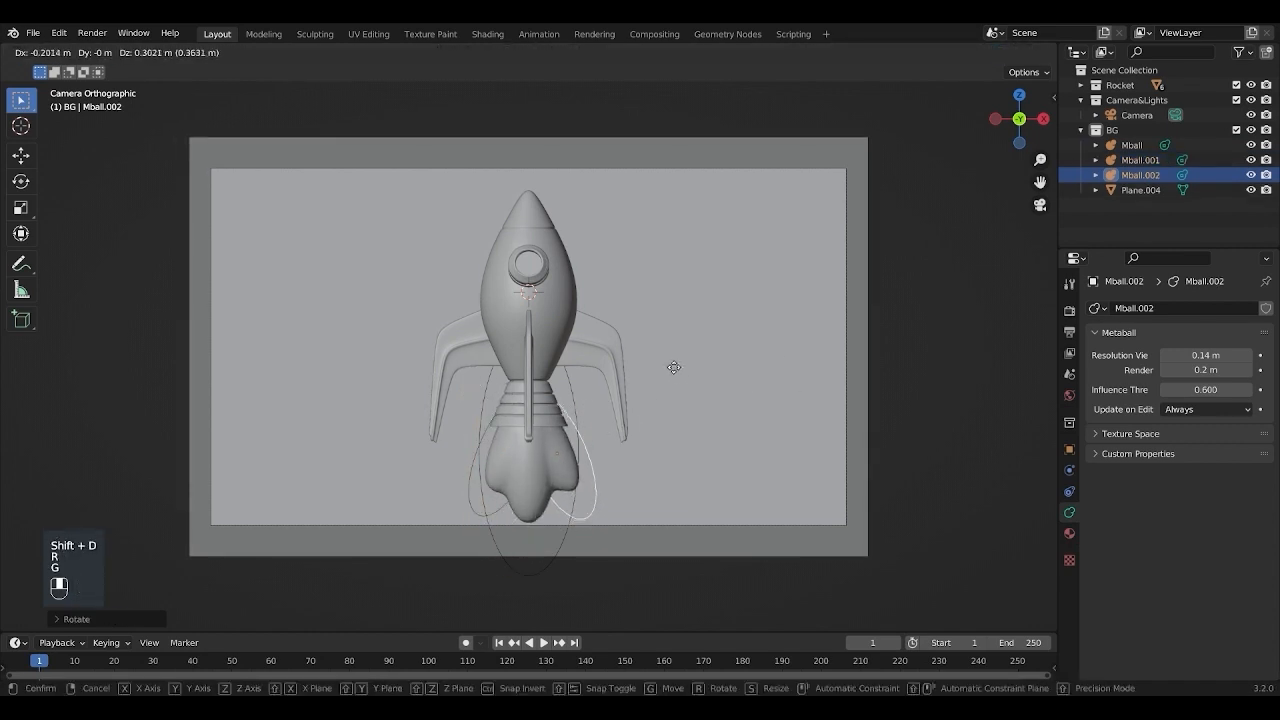
pyautogui.click(675, 371)
# Step: Duplicate the side metaball, then rotate and move the copy to form a tongue at the flame's lower left
pyautogui.hotkey('shift', 'd')
pyautogui.click(617, 549)
pyautogui.press('r')
pyautogui.click(604, 571)
pyautogui.press('g')
pyautogui.click(600, 566)
# Step: Duplicate the lower flame tongue and position a rotated copy beside it at the bottom of the flame
pyautogui.hotkey('shift', 'd')
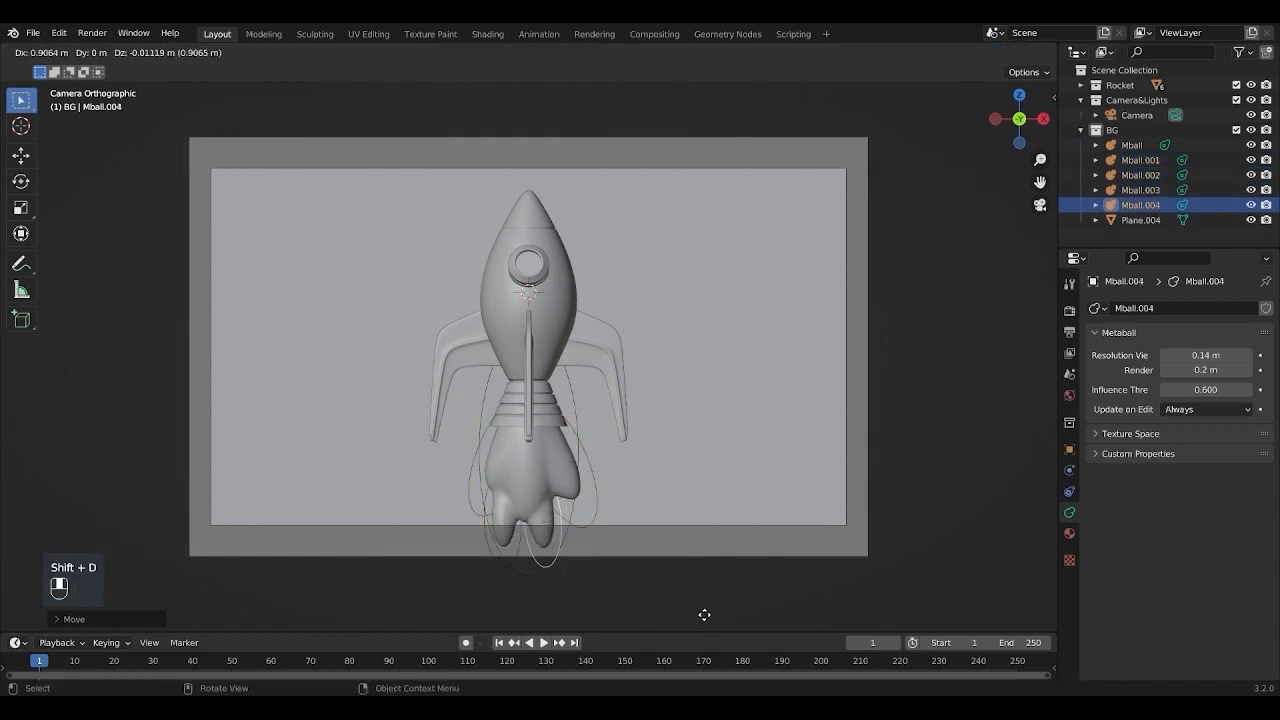
pyautogui.click(704, 615)
pyautogui.press('r')
pyautogui.press('g')
# Step: Duplicate the metaball again and scale, rotate and move the copy onto the flame's left outer side
pyautogui.hotkey('shift', 'd')
pyautogui.press('s')
pyautogui.press('r')
pyautogui.press('g')
pyautogui.press('s')
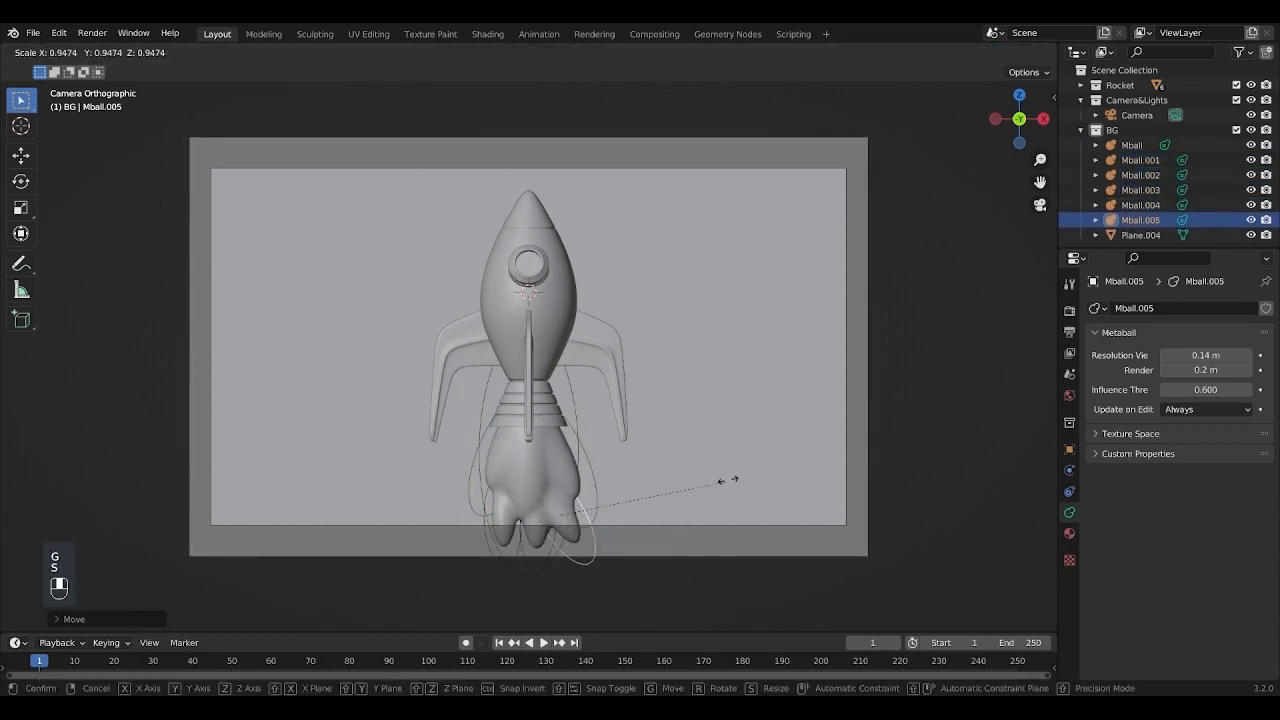
pyautogui.press('r')
pyautogui.click(600, 546)
pyautogui.press('g')
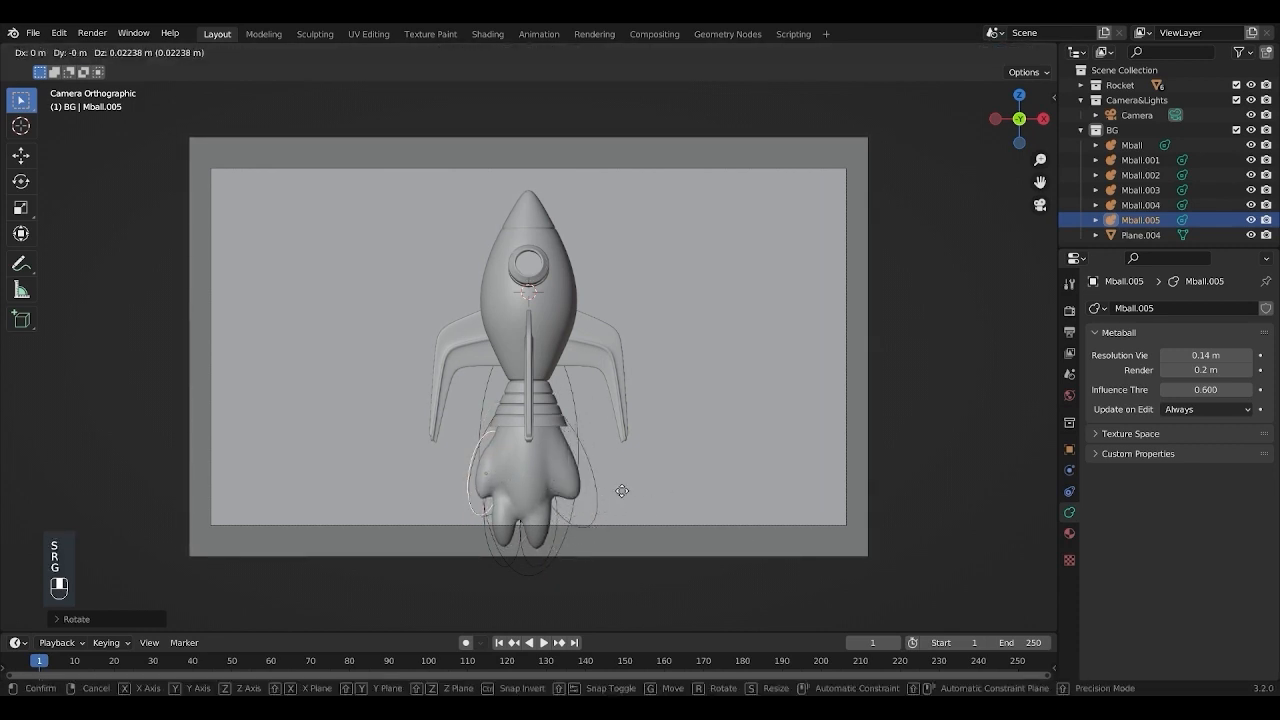
pyautogui.click(624, 493)
# Step: Duplicate the left outer metaball twice and place the copies around the flame's right side to thicken it
pyautogui.hotkey('shift', 'd')
pyautogui.click(722, 480)
pyautogui.hotkey('shift', 'd')
pyautogui.click(705, 508)
pyautogui.press('g')
pyautogui.click(704, 497)
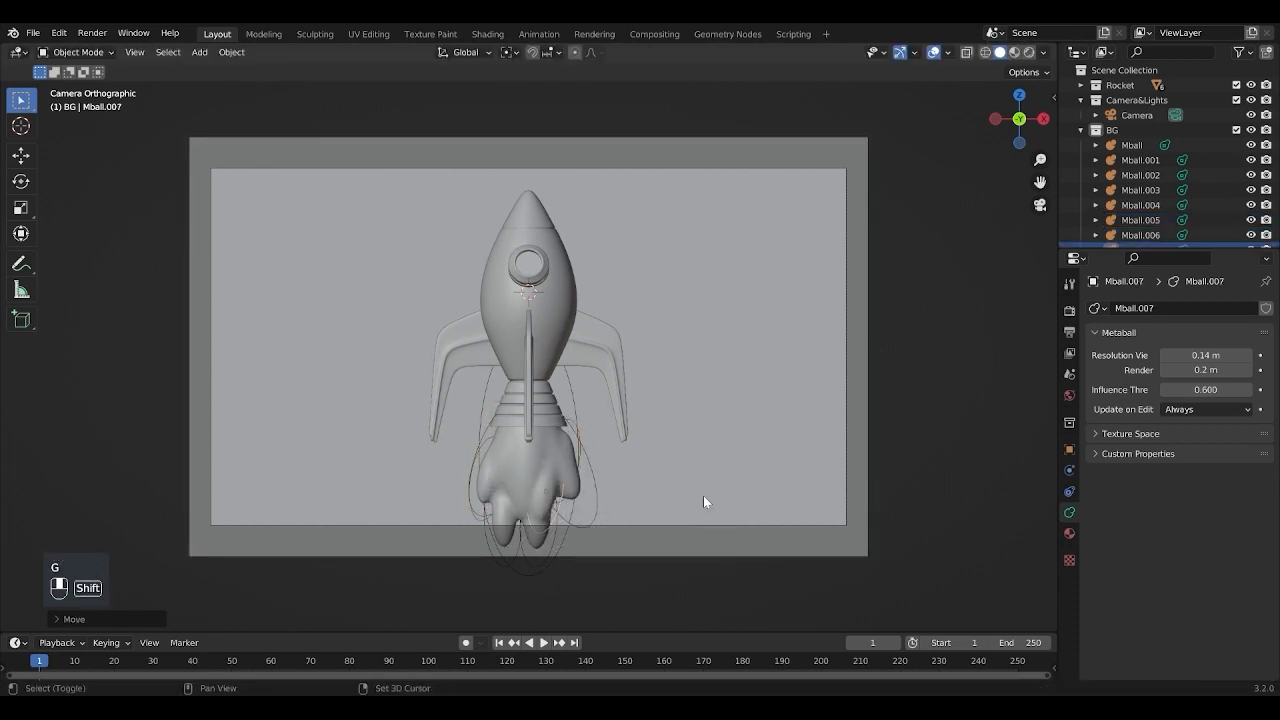
# Step: Add two more metaball copies to fill out the upper part of the flame just below the nozzle
pyautogui.hotkey('shift', 'd')
pyautogui.click(594, 477)
pyautogui.hotkey('shift', 'd')
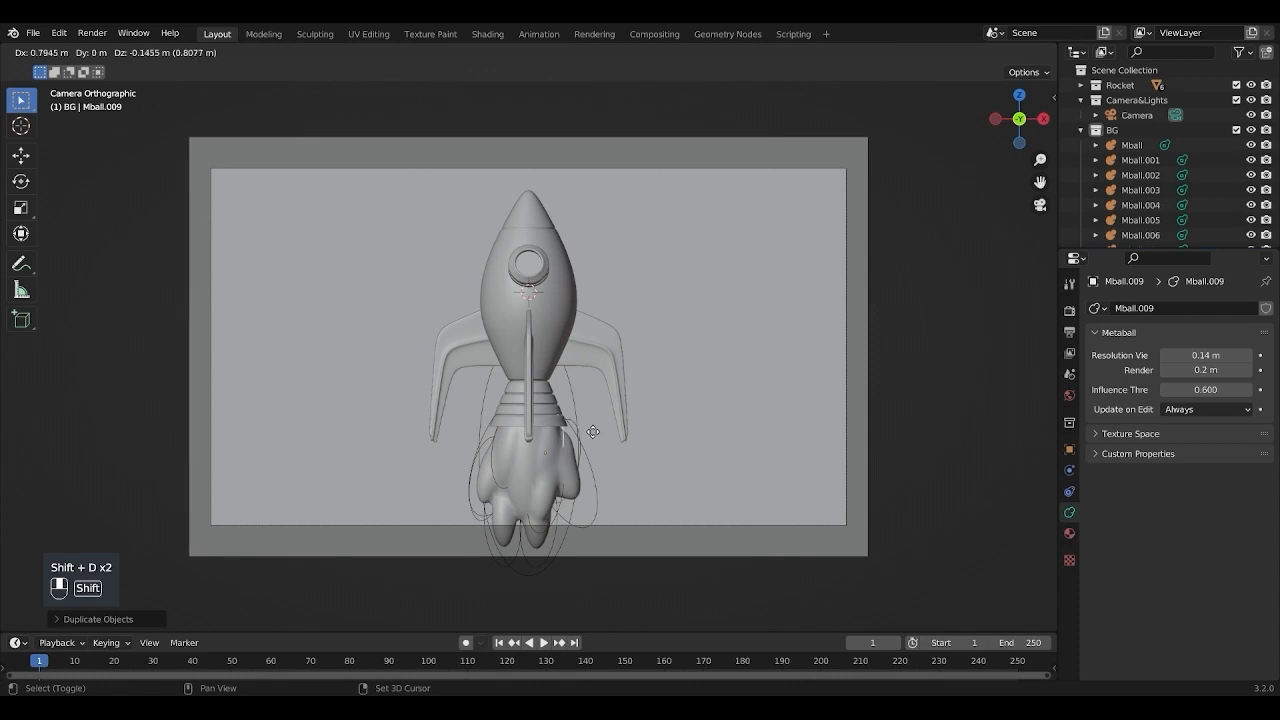
pyautogui.click(593, 432)
# Step: Rotate, scale and move the newest metaball copy to form a tongue at the flame's lower right
pyautogui.press('r')
pyautogui.click(607, 424)
pyautogui.press('s')
pyautogui.click(612, 424)
pyautogui.press('g')
pyautogui.click(650, 459)
pyautogui.press('s')
pyautogui.press('z')
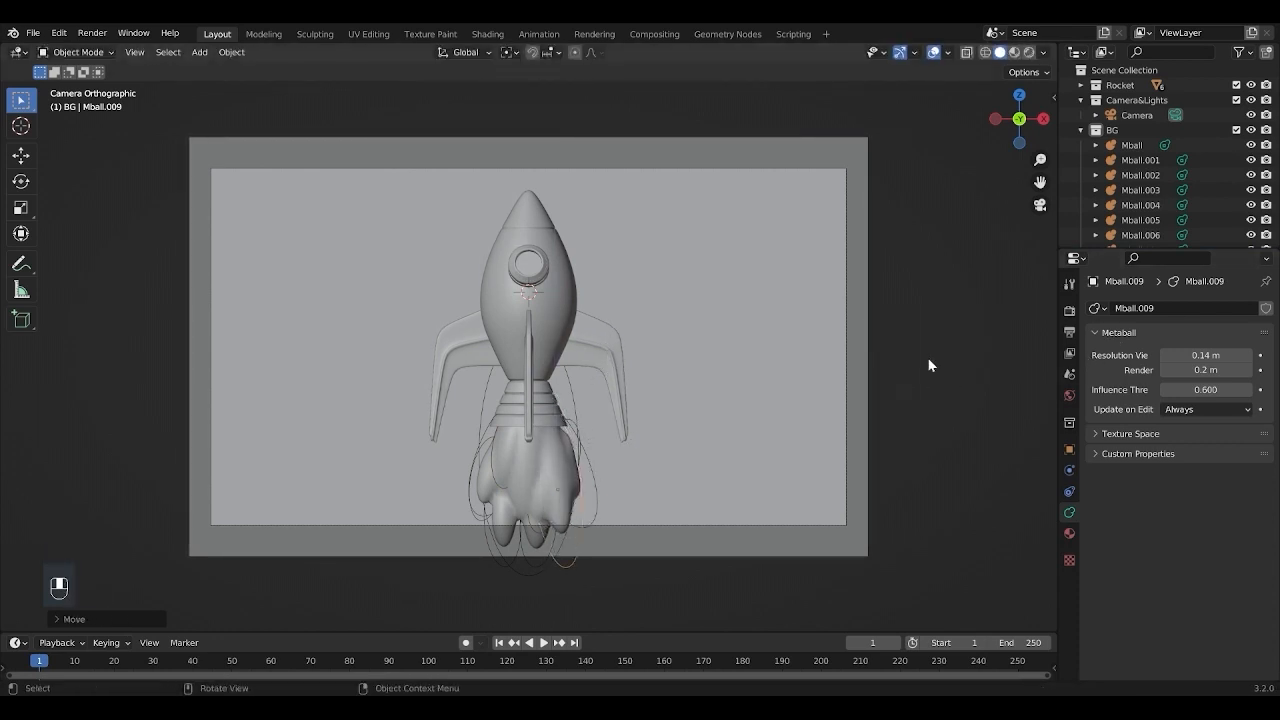
# Step: Move all the flame metaballs, Mball through Mball.009, out of BG into a new collection named Fire&Smoke
pyautogui.click(1141, 152)
pyautogui.scroll(-3, 1141, 152)
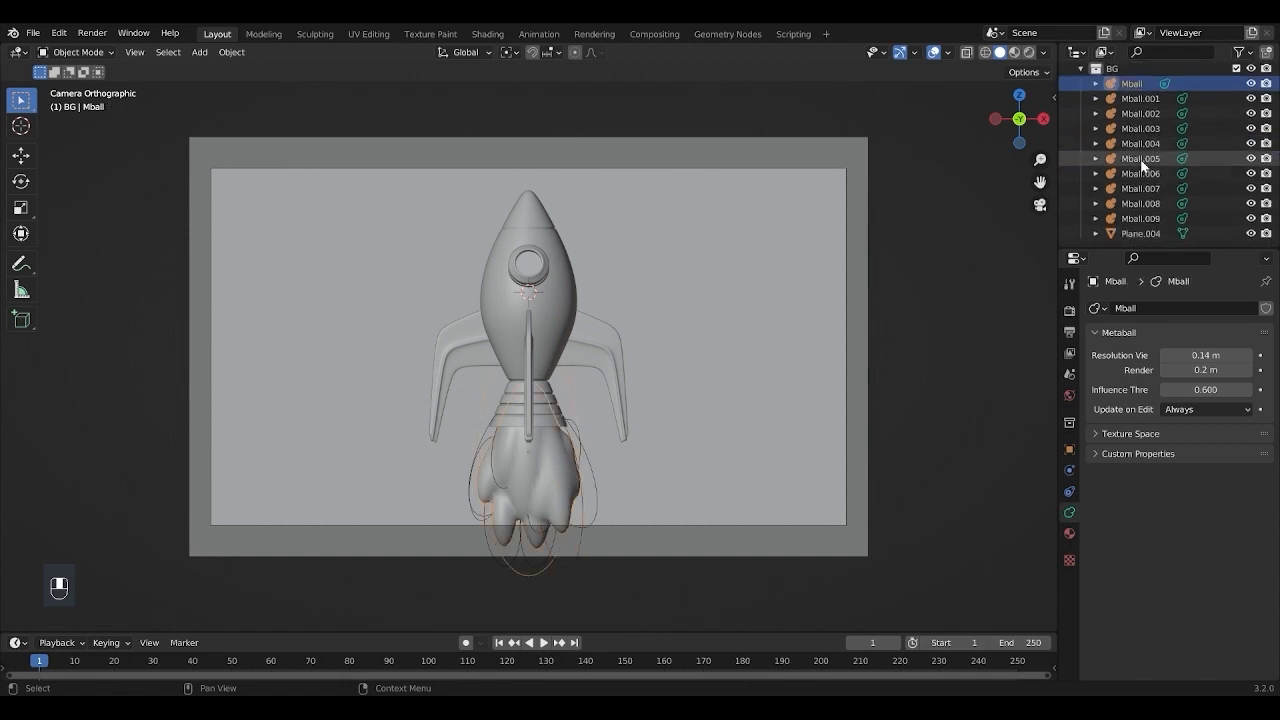
pyautogui.keyDown('shift'); pyautogui.click(1146, 226); pyautogui.keyUp('shift')
pyautogui.press('m')
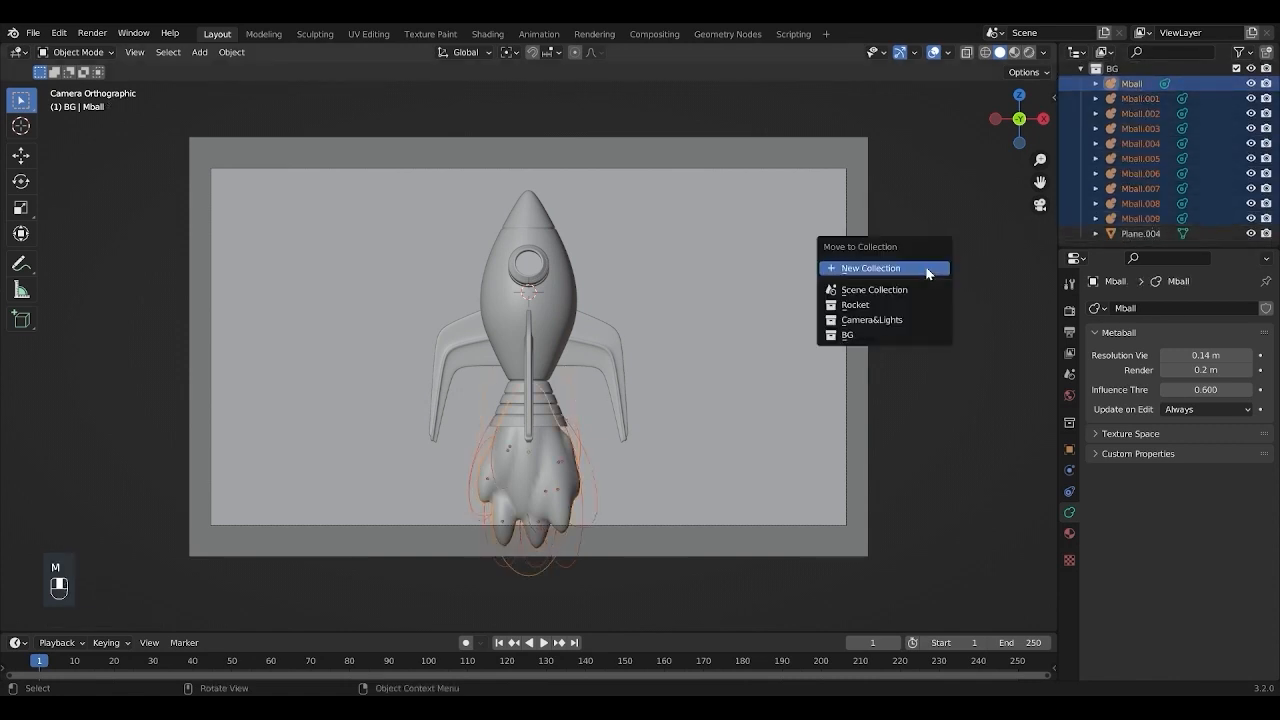
pyautogui.click(927, 272)
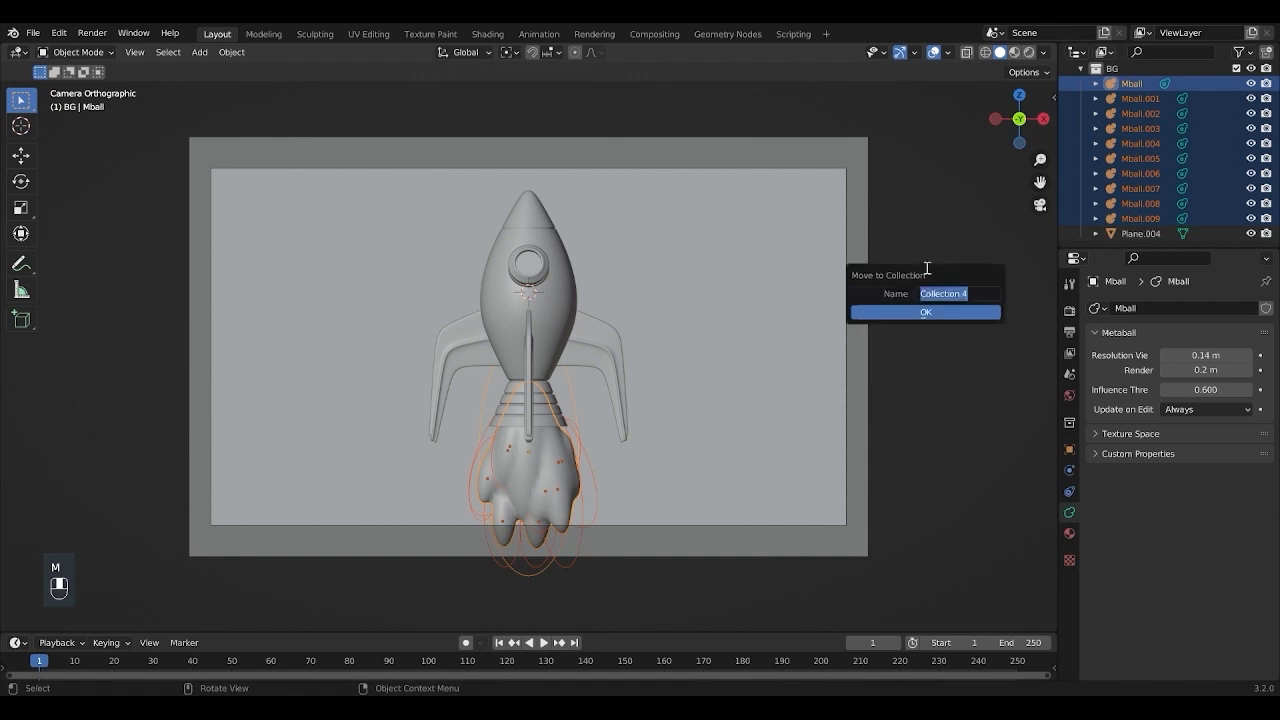
pyautogui.write('Fire')
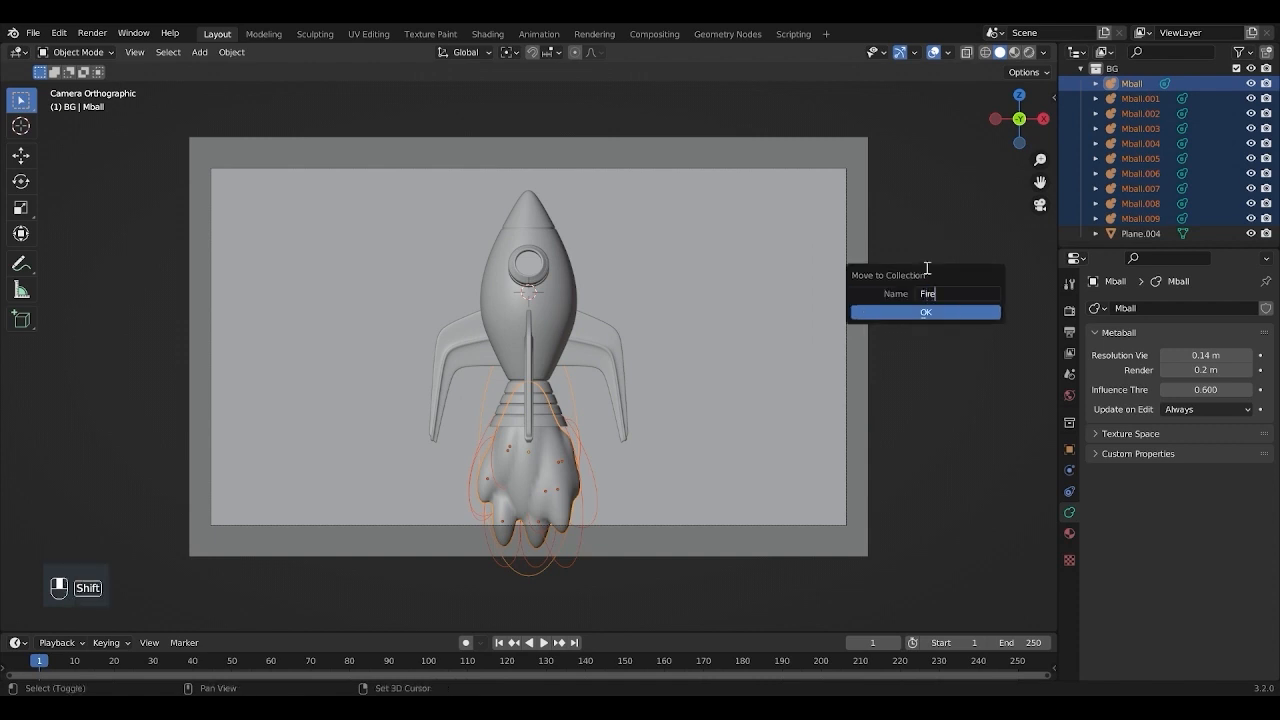
pyautogui.write('&Smoke')
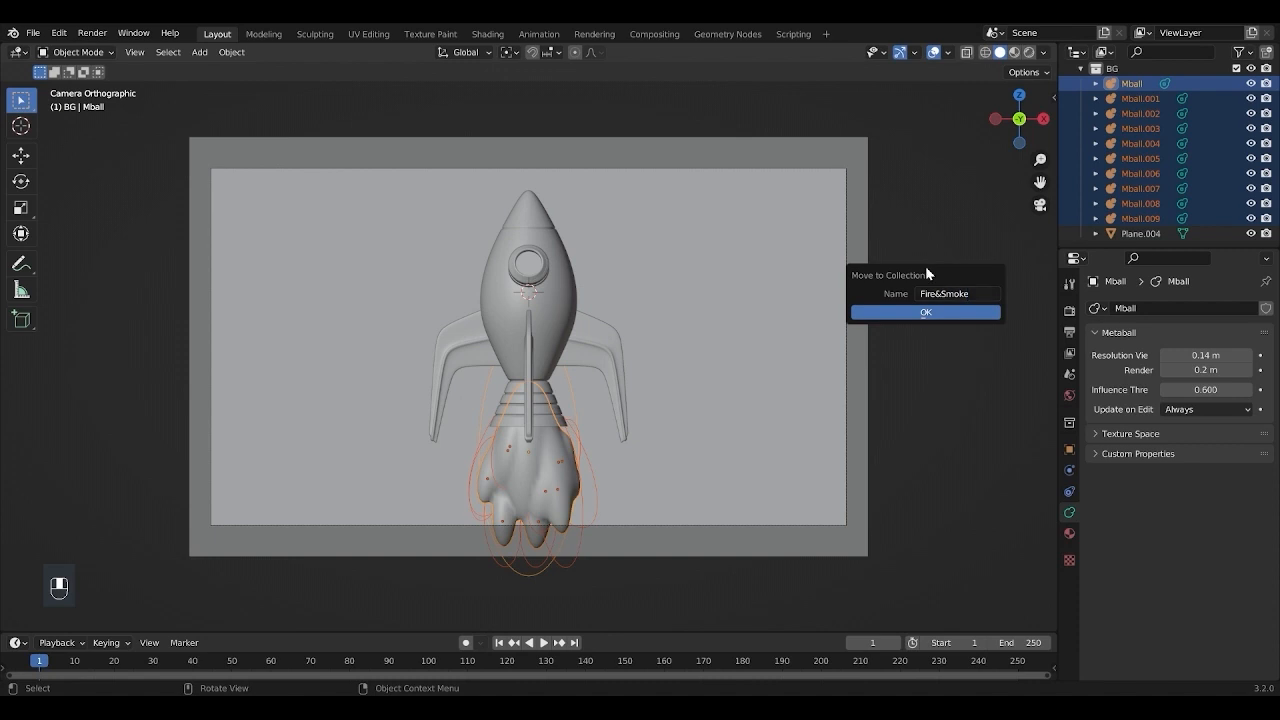
pyautogui.click(937, 312)
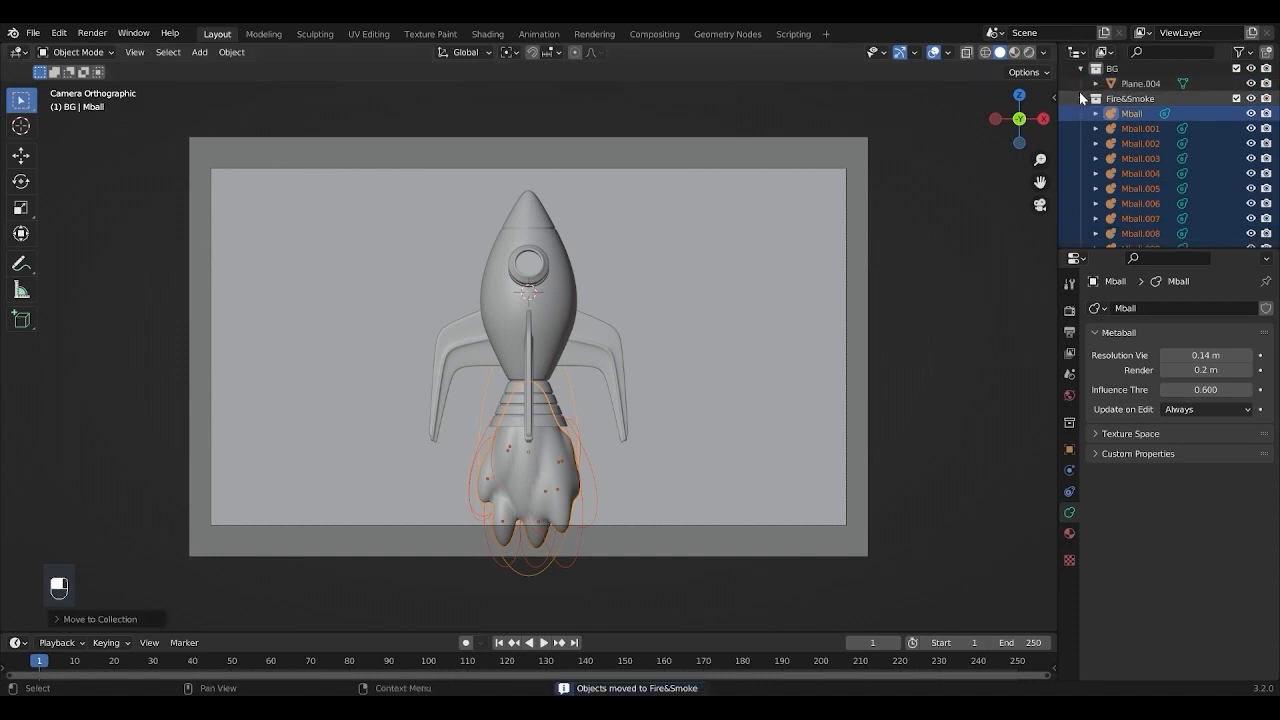
# Step: Collapse the BG collection, expand Fire&Smoke and make it the active collection
pyautogui.click(1081, 98)
pyautogui.click(1080, 131)
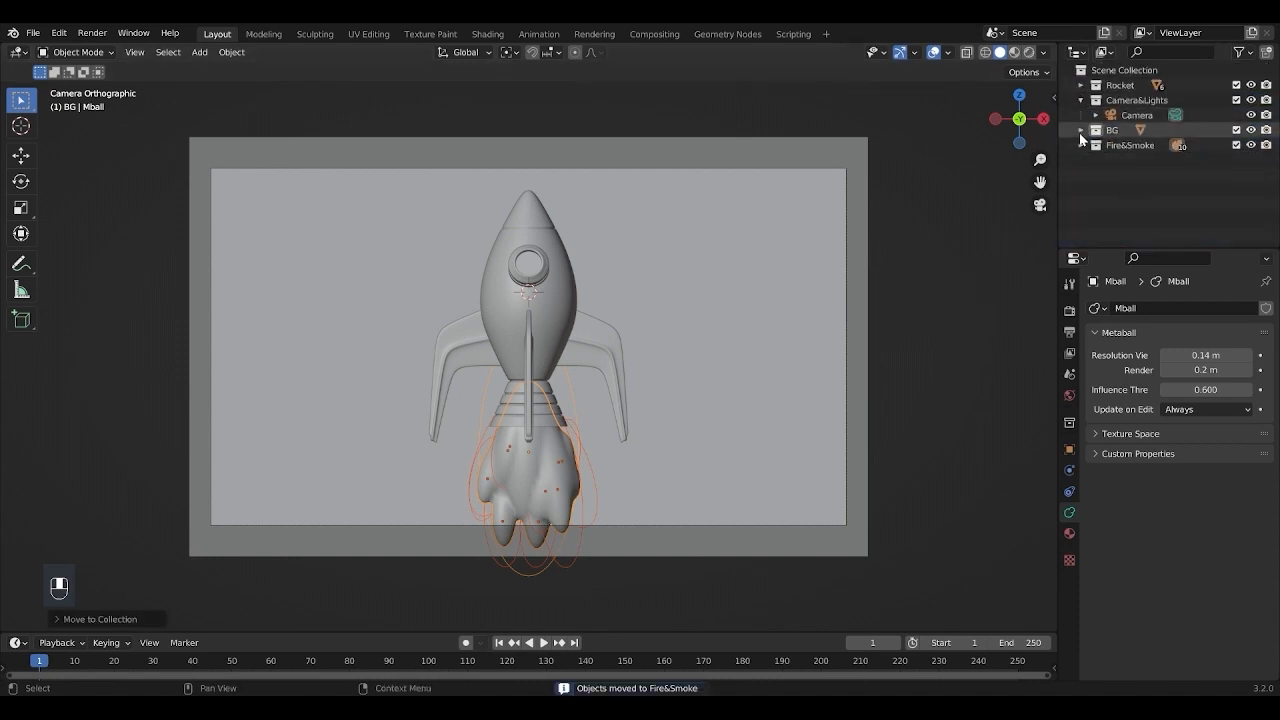
pyautogui.click(1081, 145)
pyautogui.click(1120, 145)
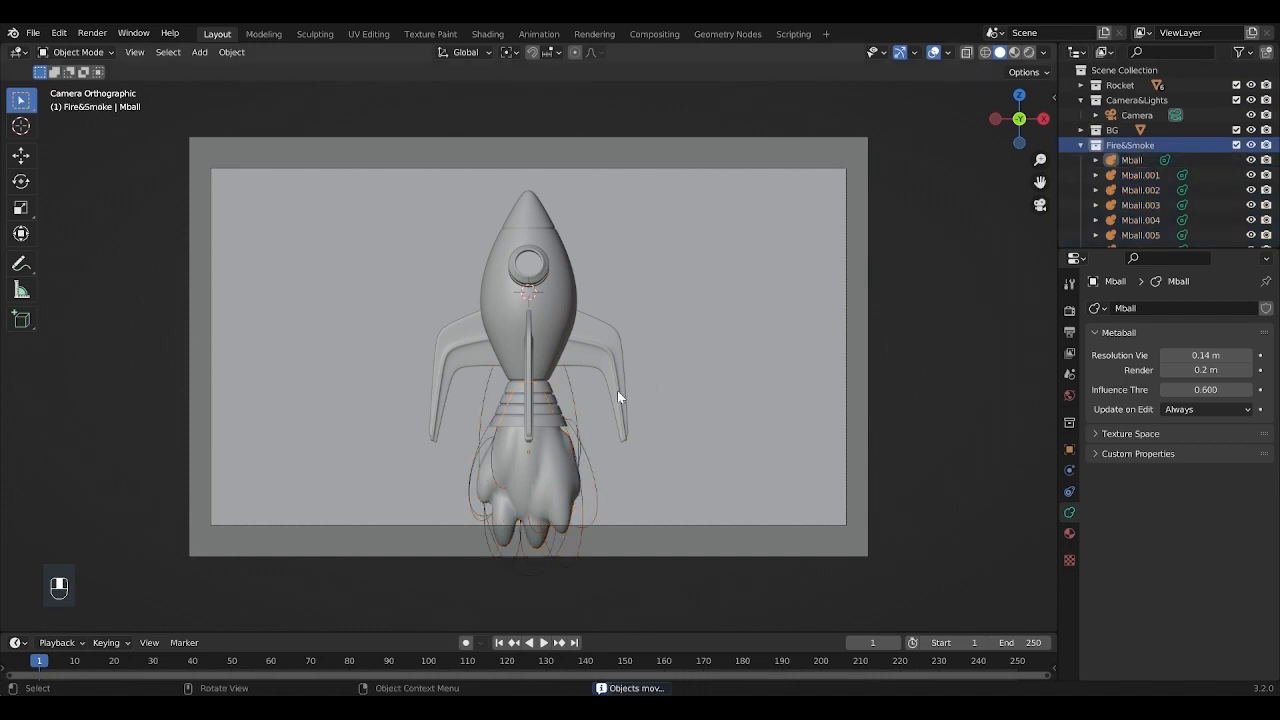
# Step: Select every metaball in the Fire&Smoke collection and convert them to a single mesh
pyautogui.click(1131, 160)
pyautogui.scroll(-3, 1162, 208)
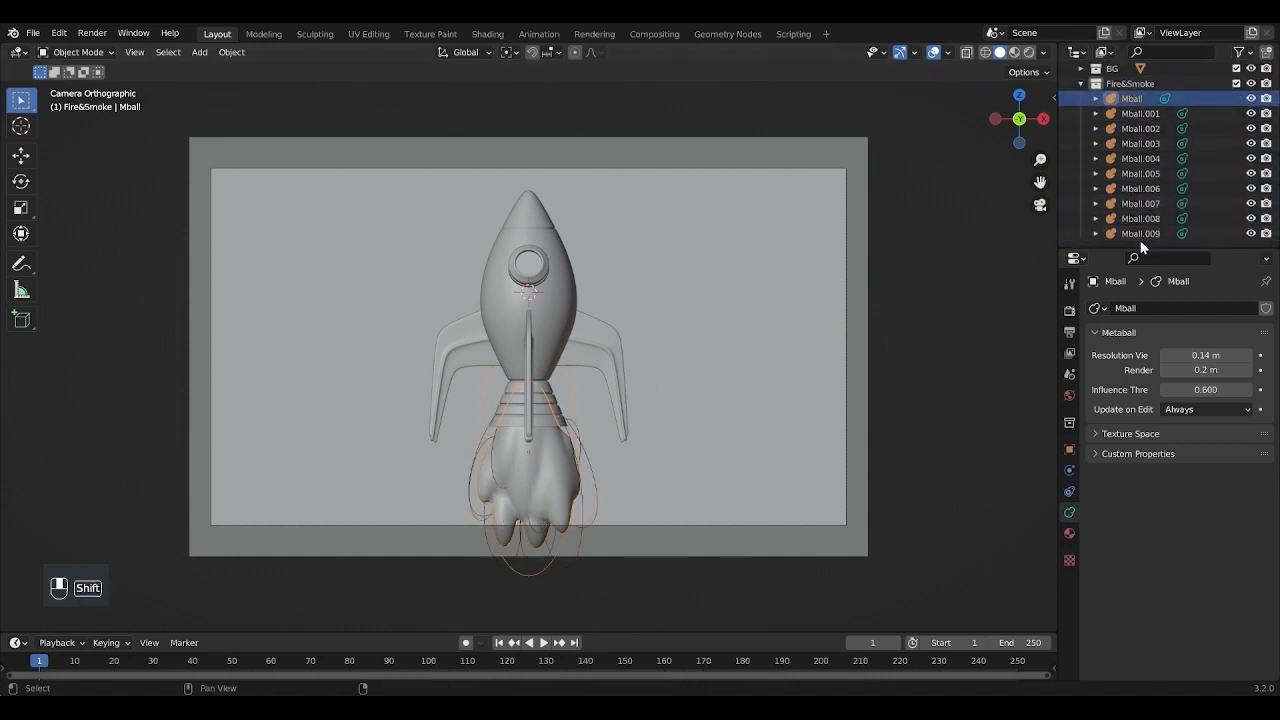
pyautogui.keyDown('shift'); pyautogui.click(1140, 234); pyautogui.keyUp('shift')
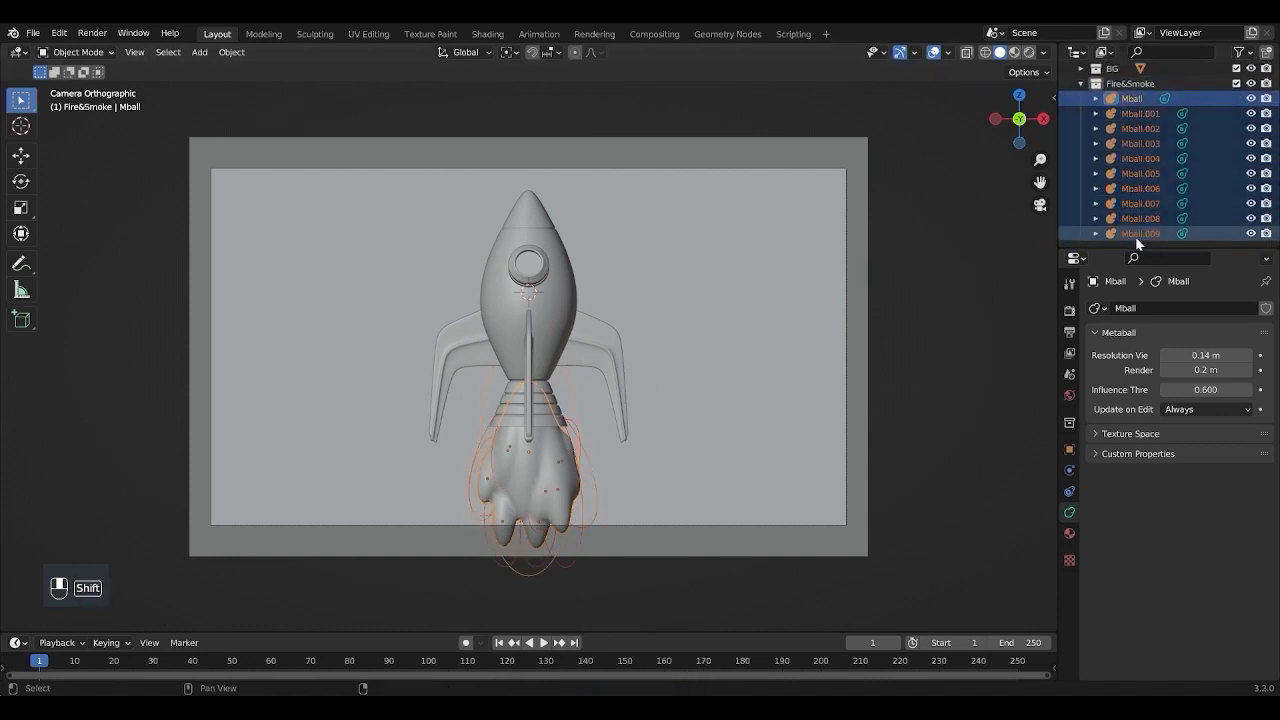
pyautogui.rightClick(598, 347)
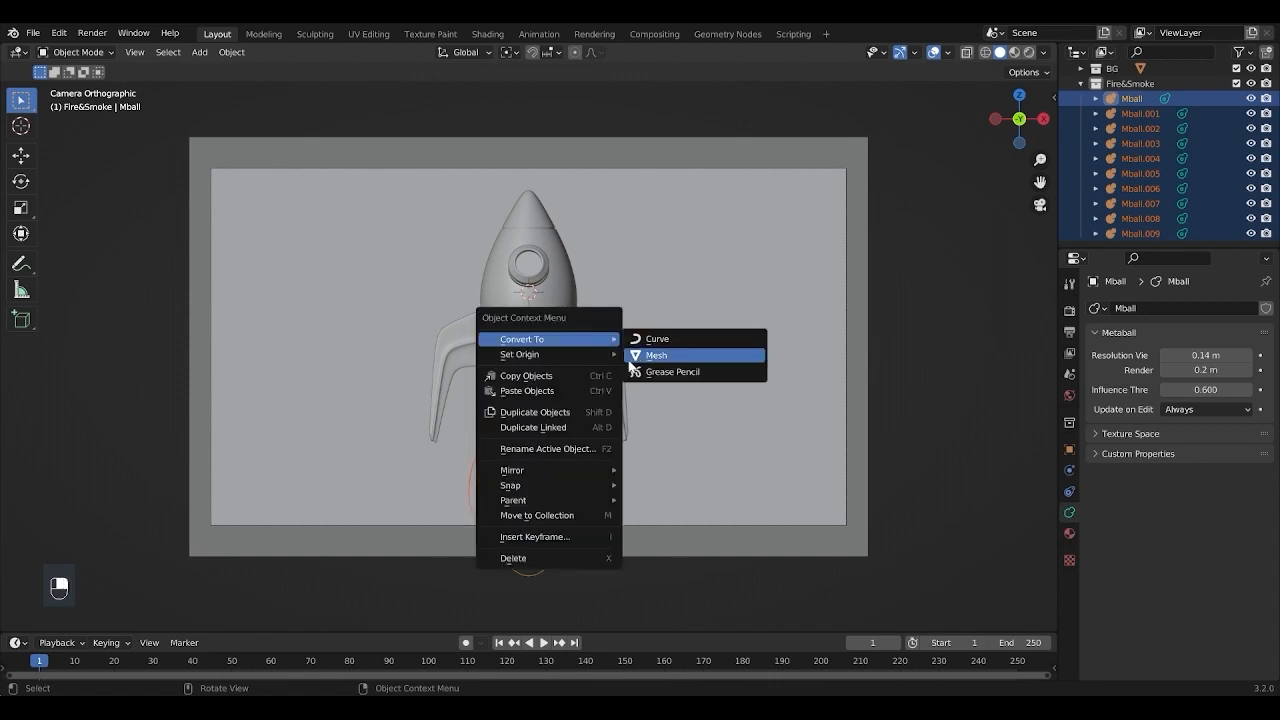
pyautogui.moveTo(583, 340)
pyautogui.click(658, 355)
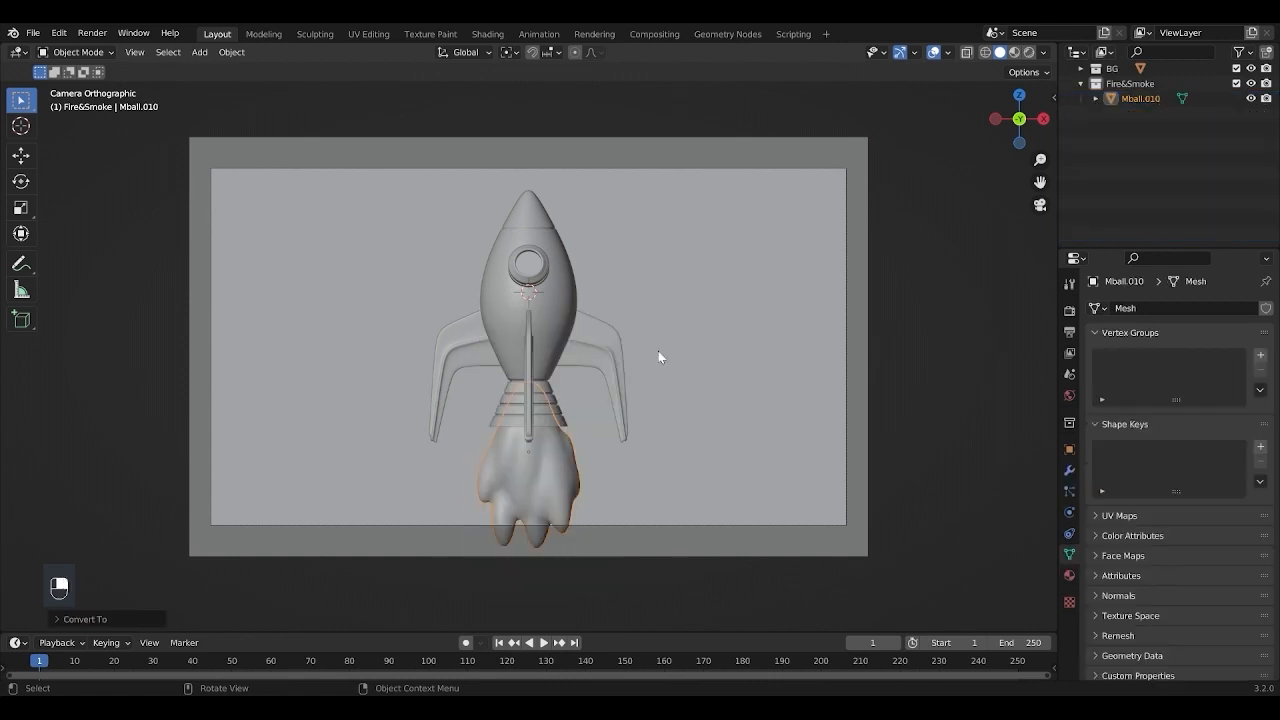
# Step: Make Camera&Lights the active collection and add an area light to it
pyautogui.scroll(-1, 543, 320)
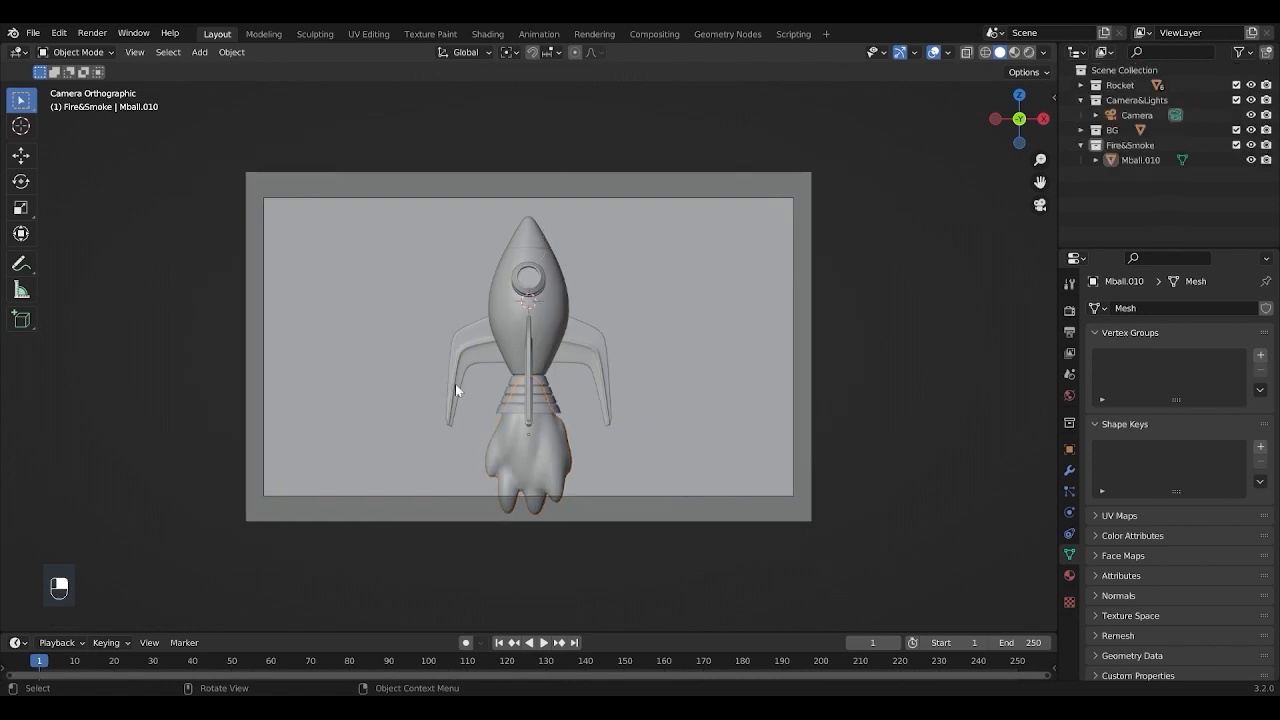
pyautogui.click(1069, 310)
pyautogui.click(1136, 100)
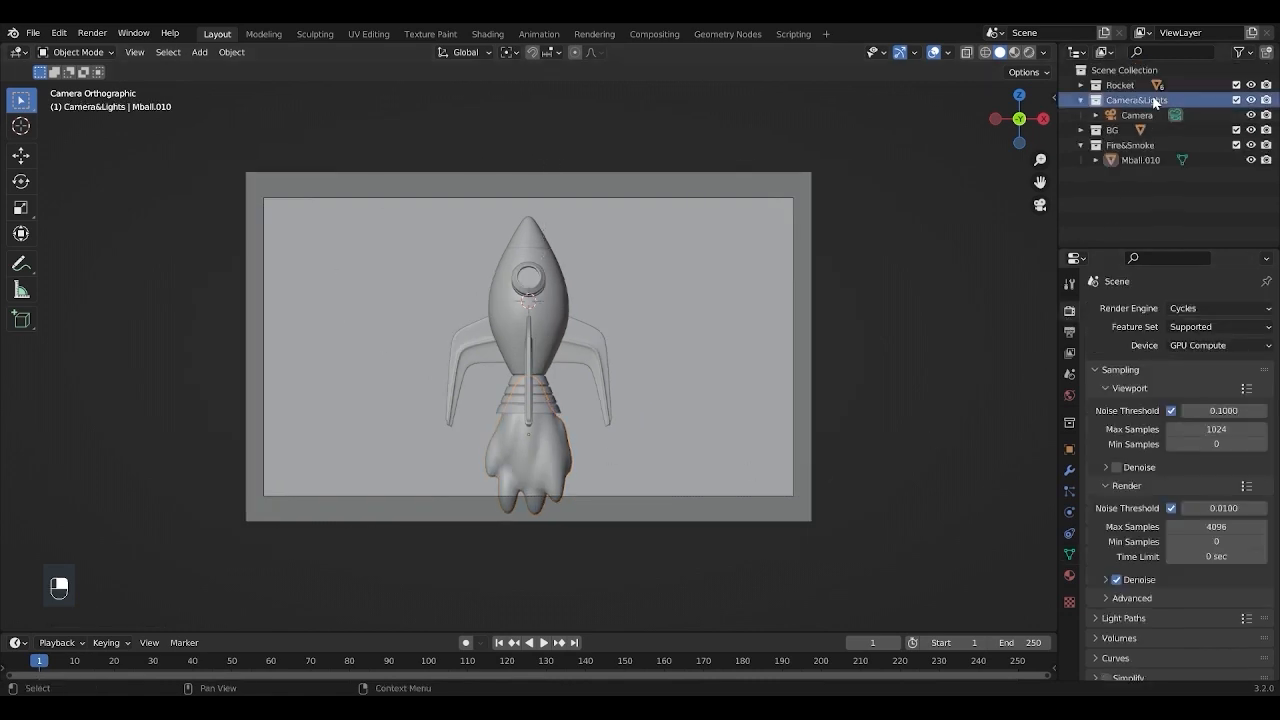
pyautogui.hotkey('shift', 'a')
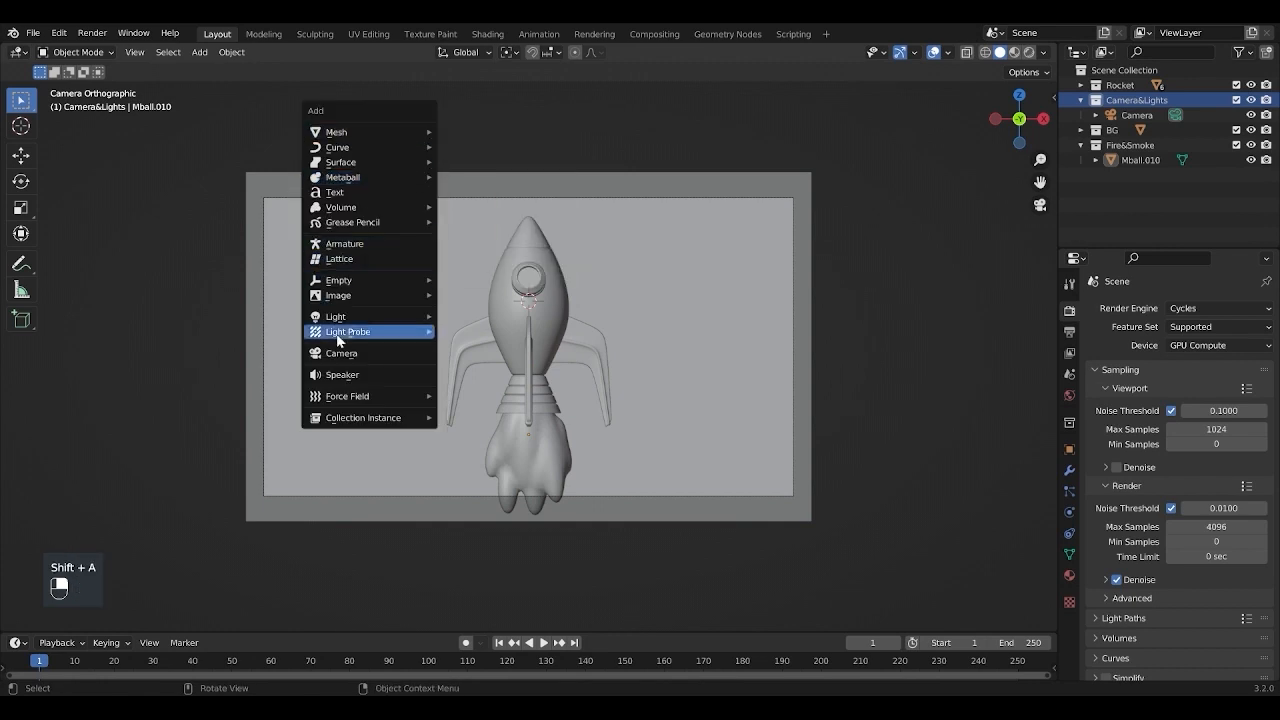
pyautogui.moveTo(356, 320)
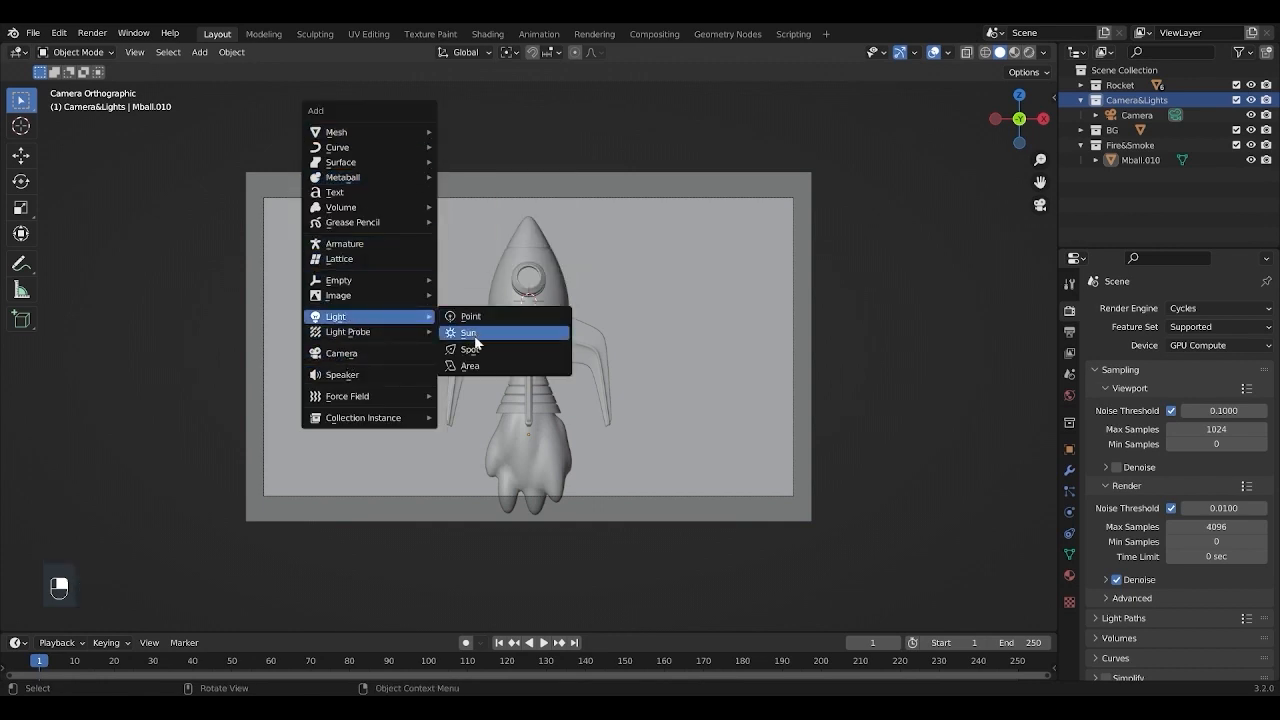
pyautogui.click(482, 369)
# Step: Raise the area light about 3.2 m along Z above the rocket and scale it up to the camera frame's width
pyautogui.press('g')
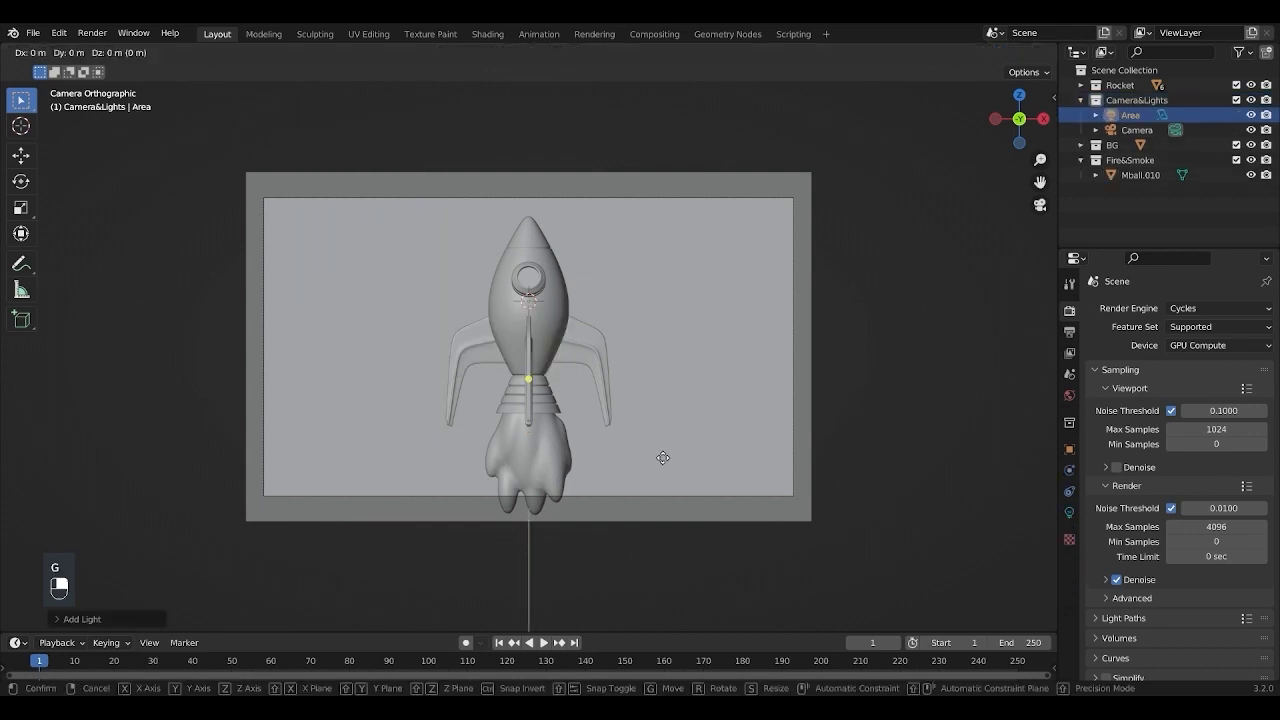
pyautogui.press('z')
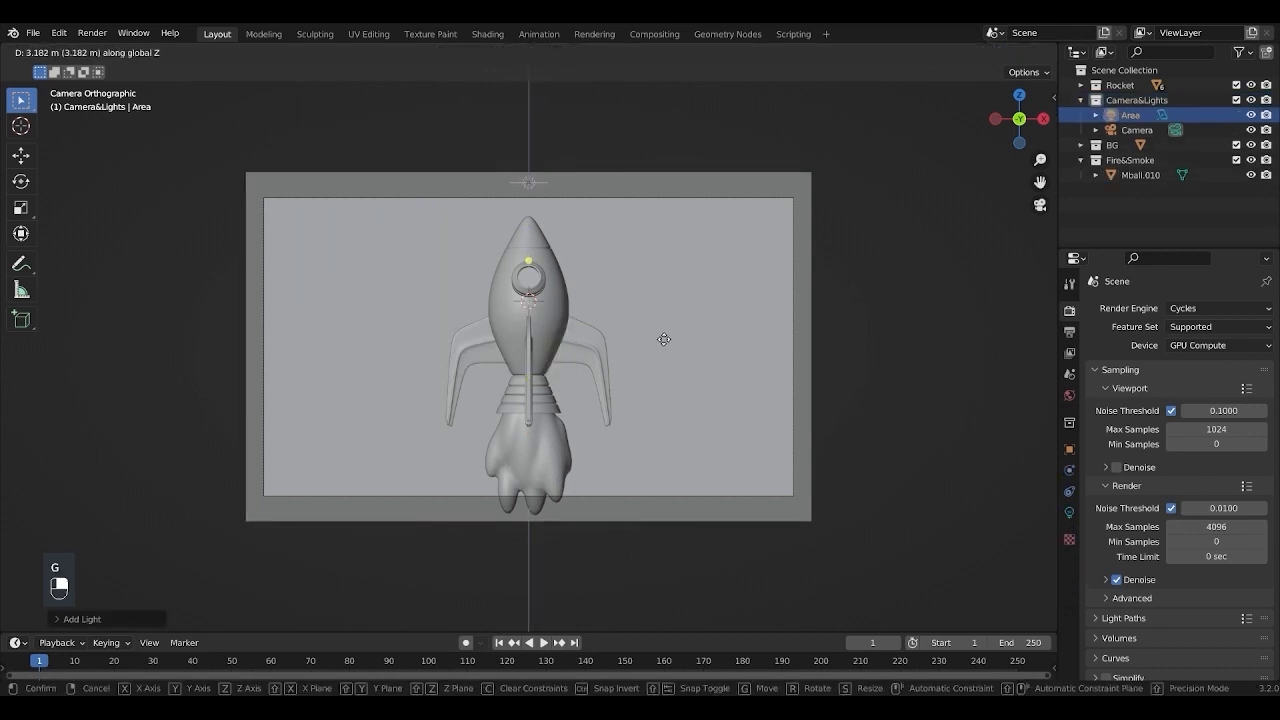
pyautogui.click(664, 339)
pyautogui.press('s')
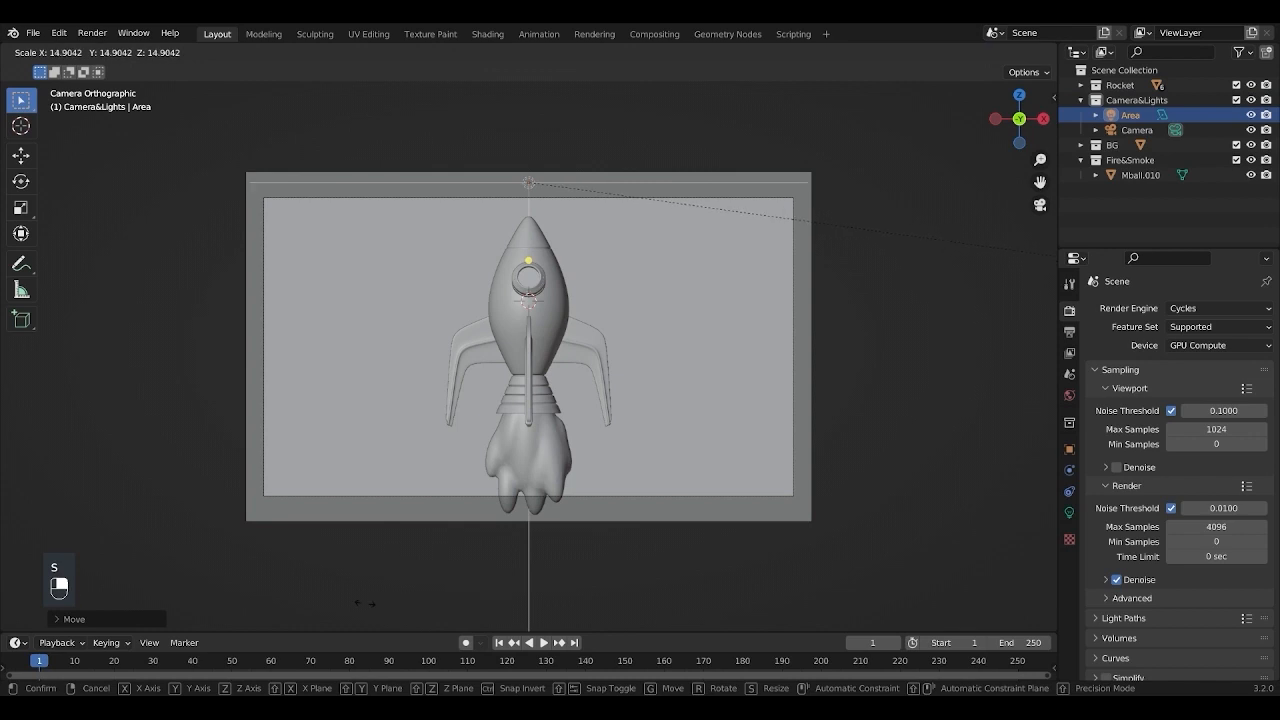
pyautogui.click(213, 583)
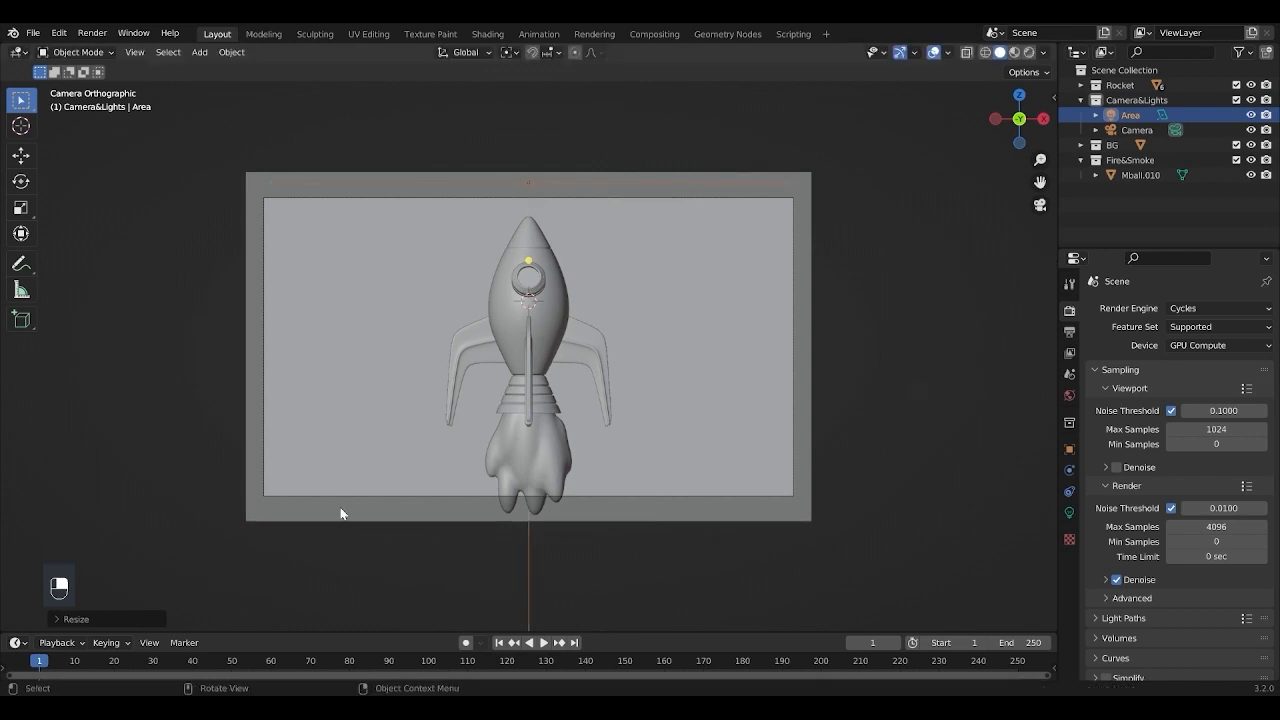
# Step: Enable nodes for the area light and set its emission strength to 500
pyautogui.click(1069, 514)
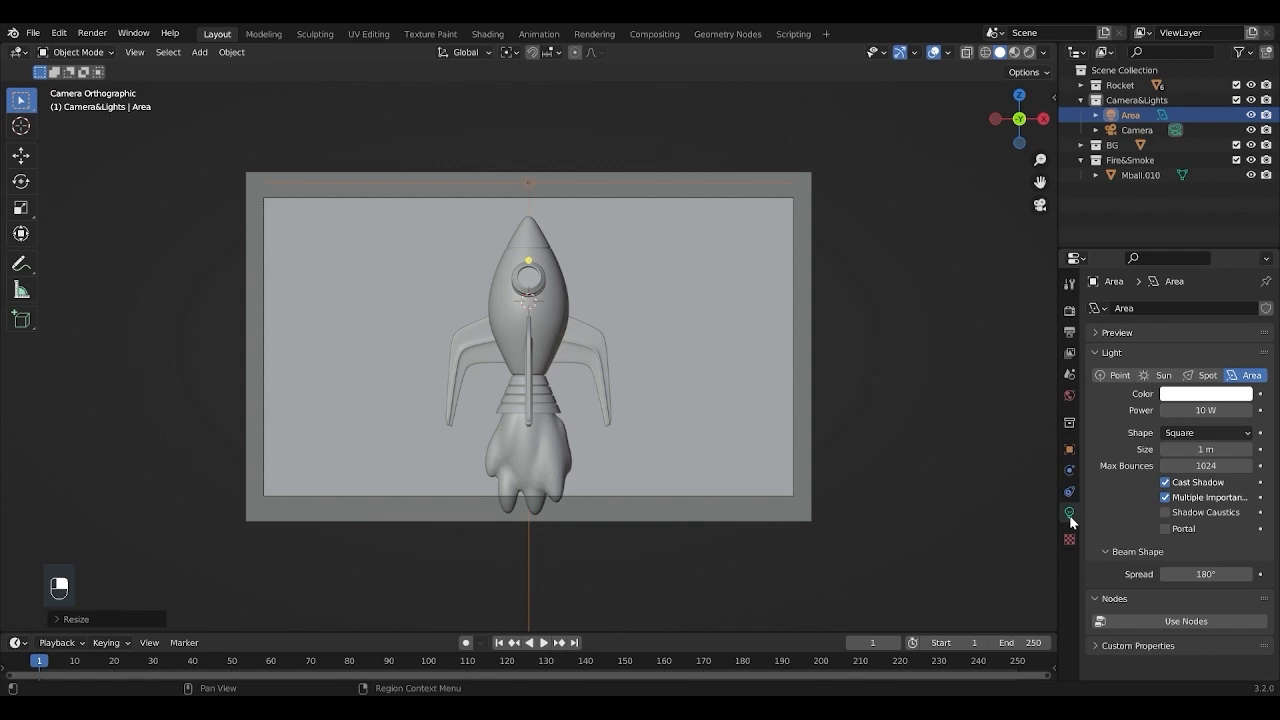
pyautogui.click(1184, 621)
pyautogui.scroll(-1, 1145, 592)
pyautogui.doubleClick(1209, 647)
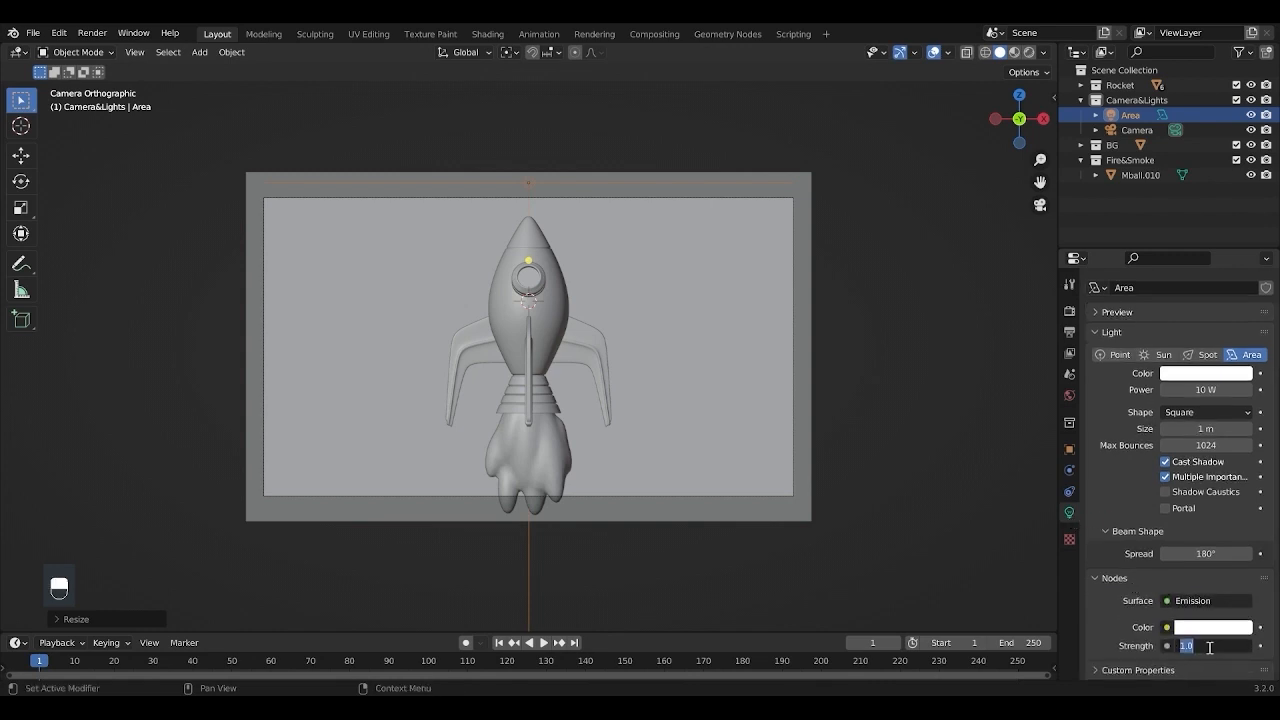
pyautogui.write('500')
pyautogui.press('Return')
# Step: Switch the viewport to rendered shading and raise the area light along Z to above the camera frame
pyautogui.press('z')
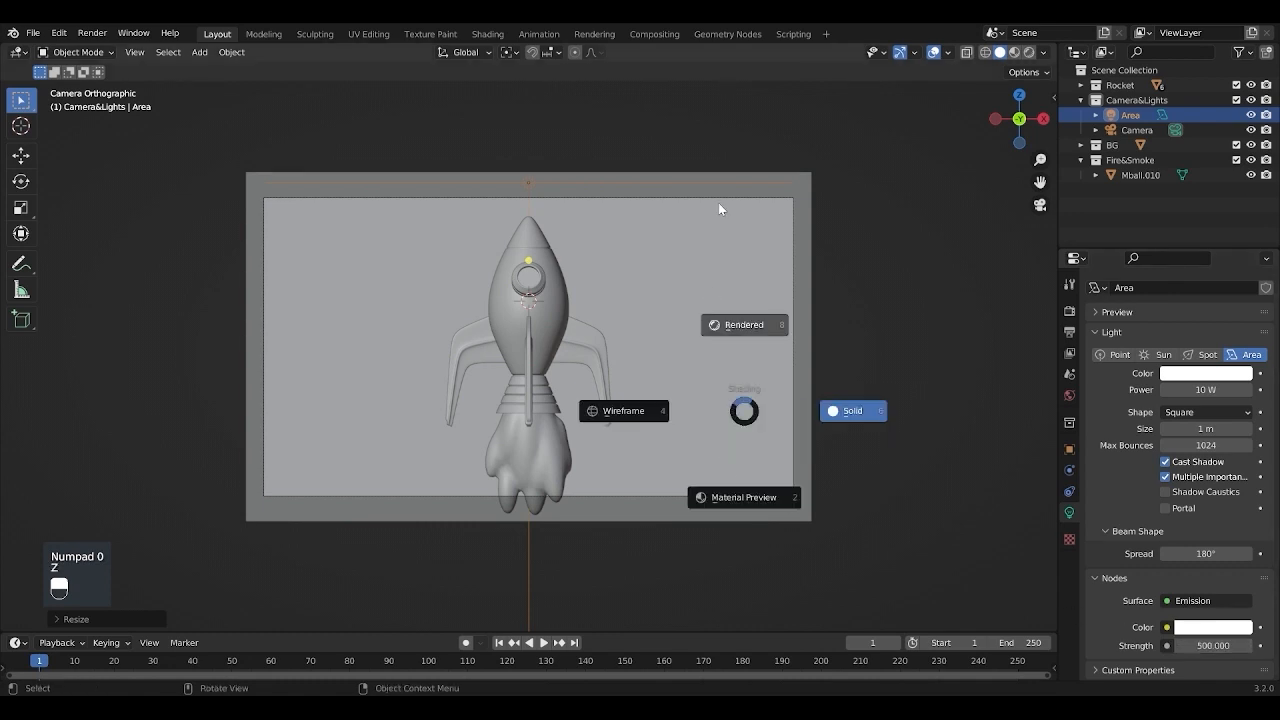
pyautogui.click(718, 202)
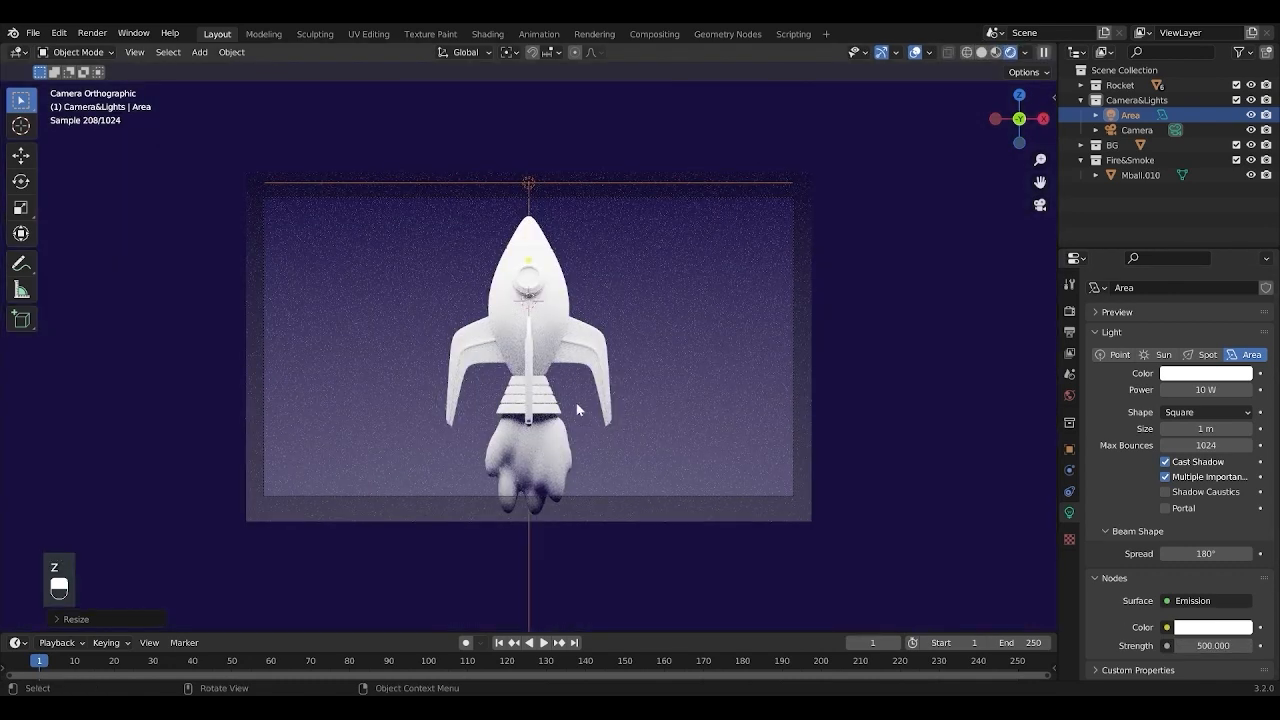
pyautogui.press('g')
pyautogui.press('z')
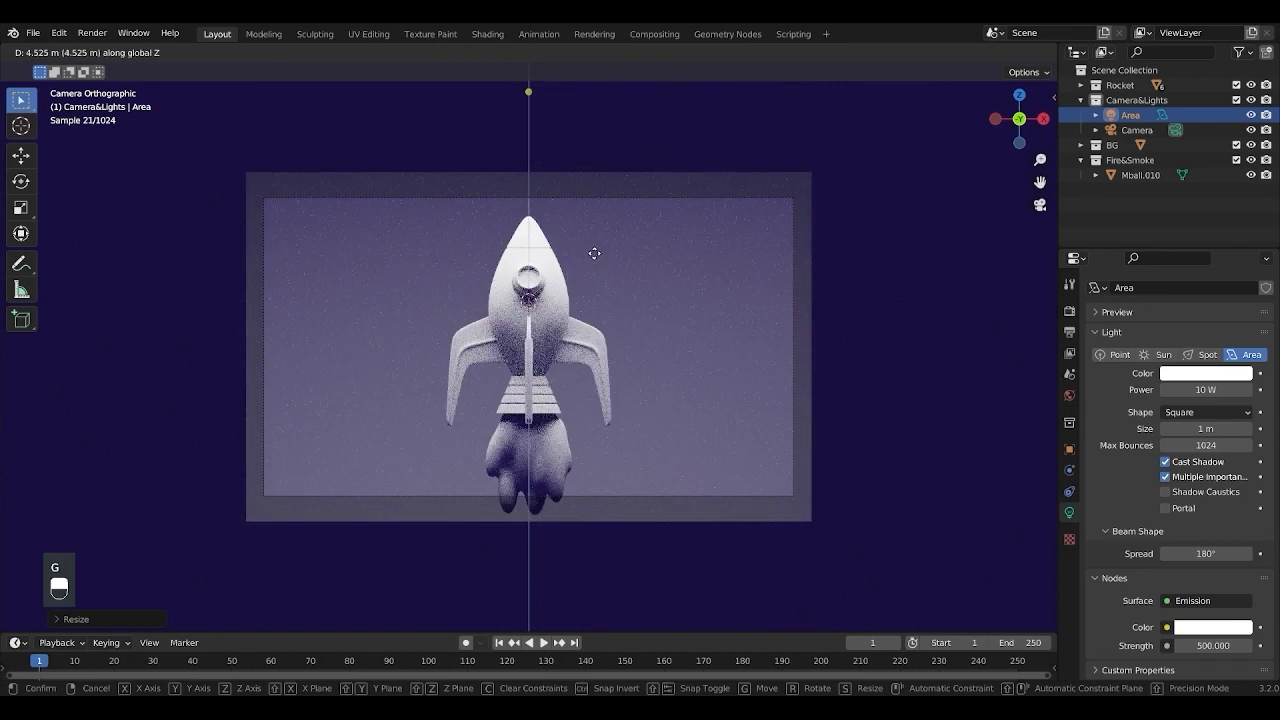
pyautogui.click(601, 313)
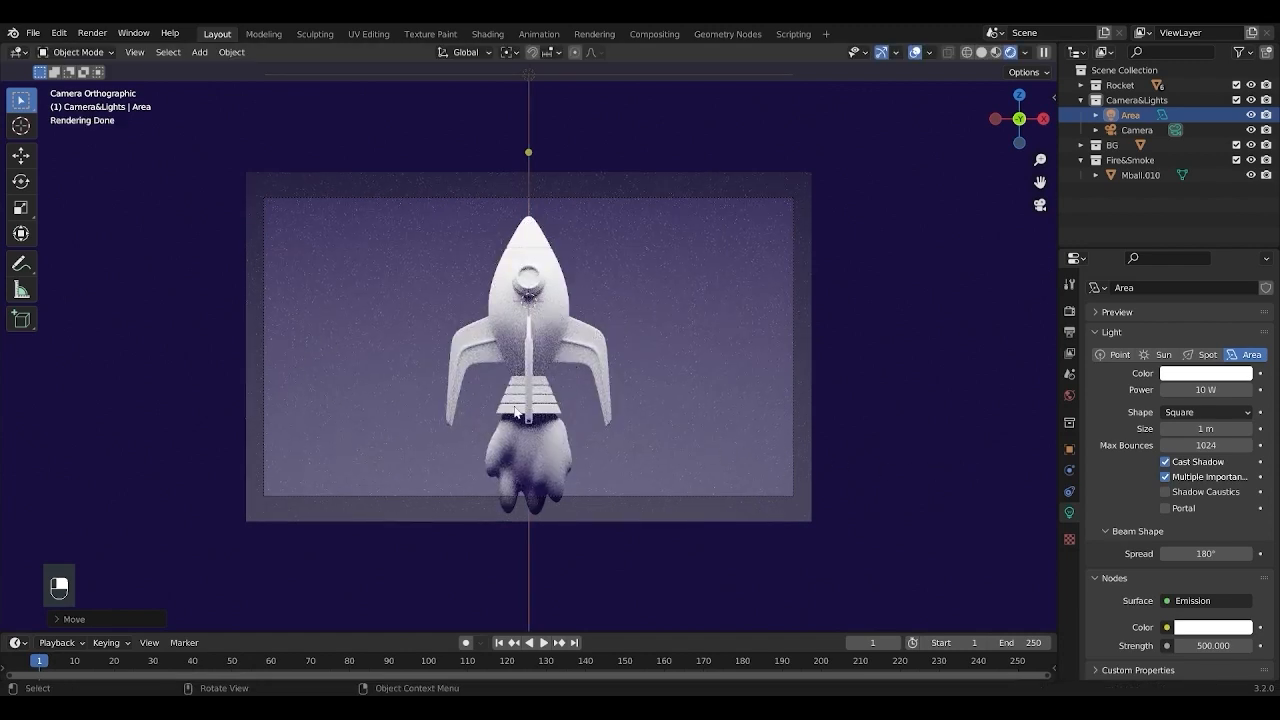
# Step: Set the pivot point to the 3D cursor, duplicate the area light in place and scale the copy down
pyautogui.scroll(-1, 642, 216)
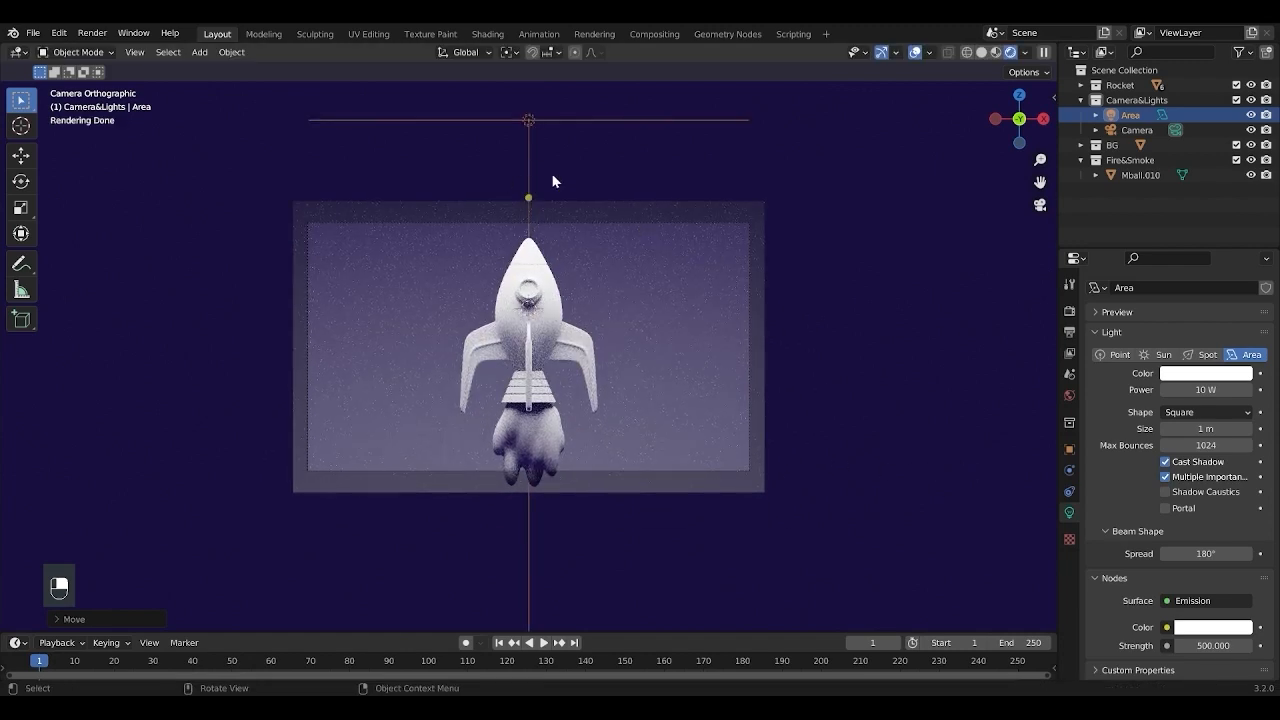
pyautogui.click(515, 54)
pyautogui.click(515, 85)
pyautogui.hotkey('shift', 'd')
pyautogui.rightClick(682, 224)
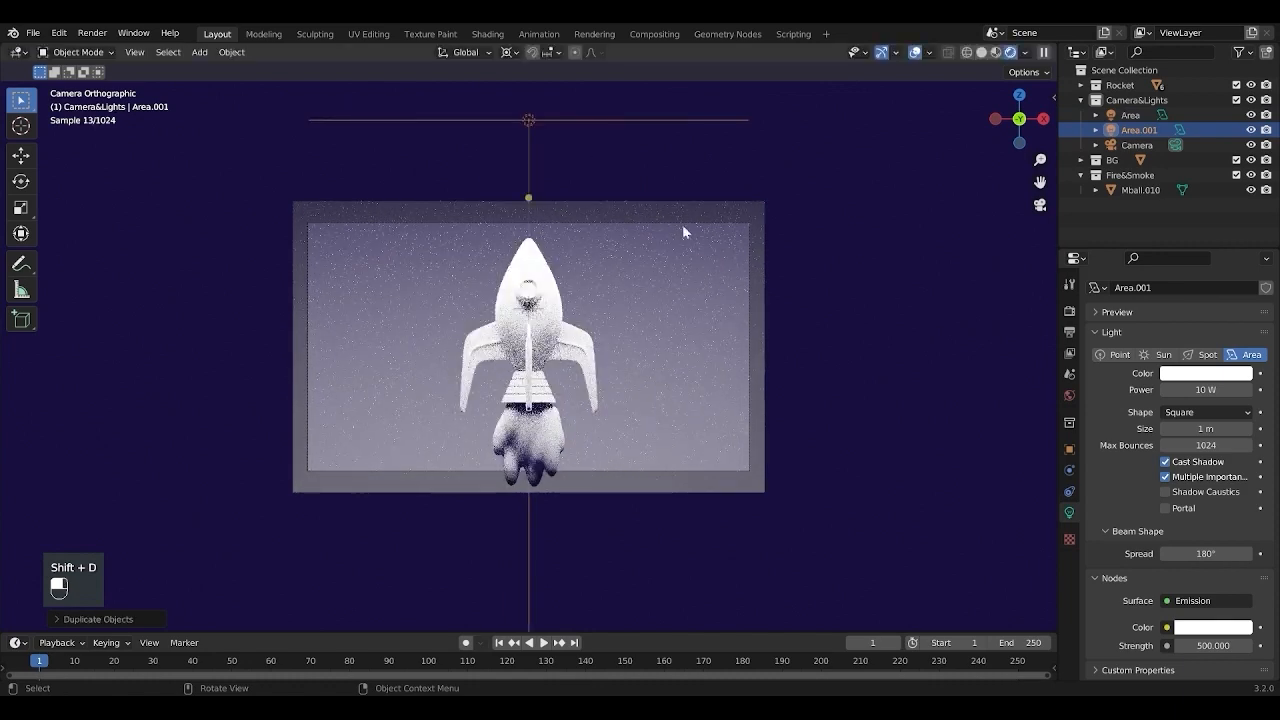
pyautogui.press('s')
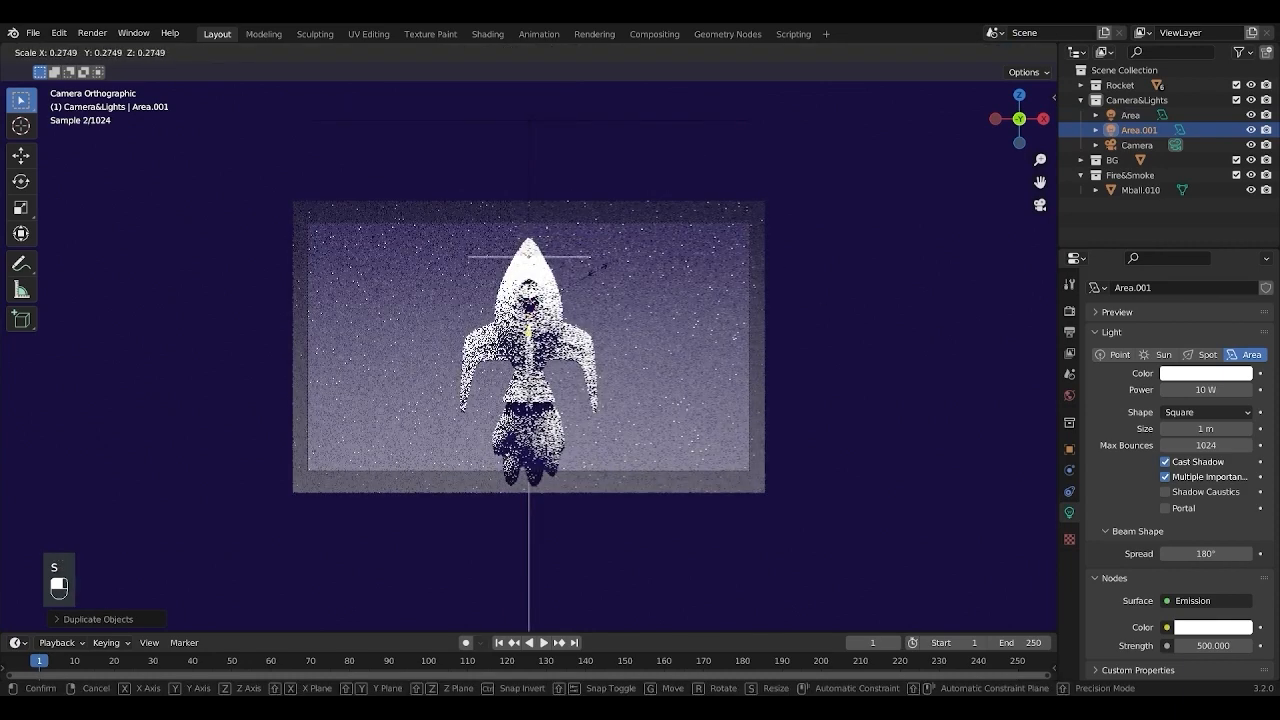
pyautogui.click(585, 276)
# Step: Rotate the small light copy around the 3D cursor and move it up and left, just outside the camera frame
pyautogui.press('r')
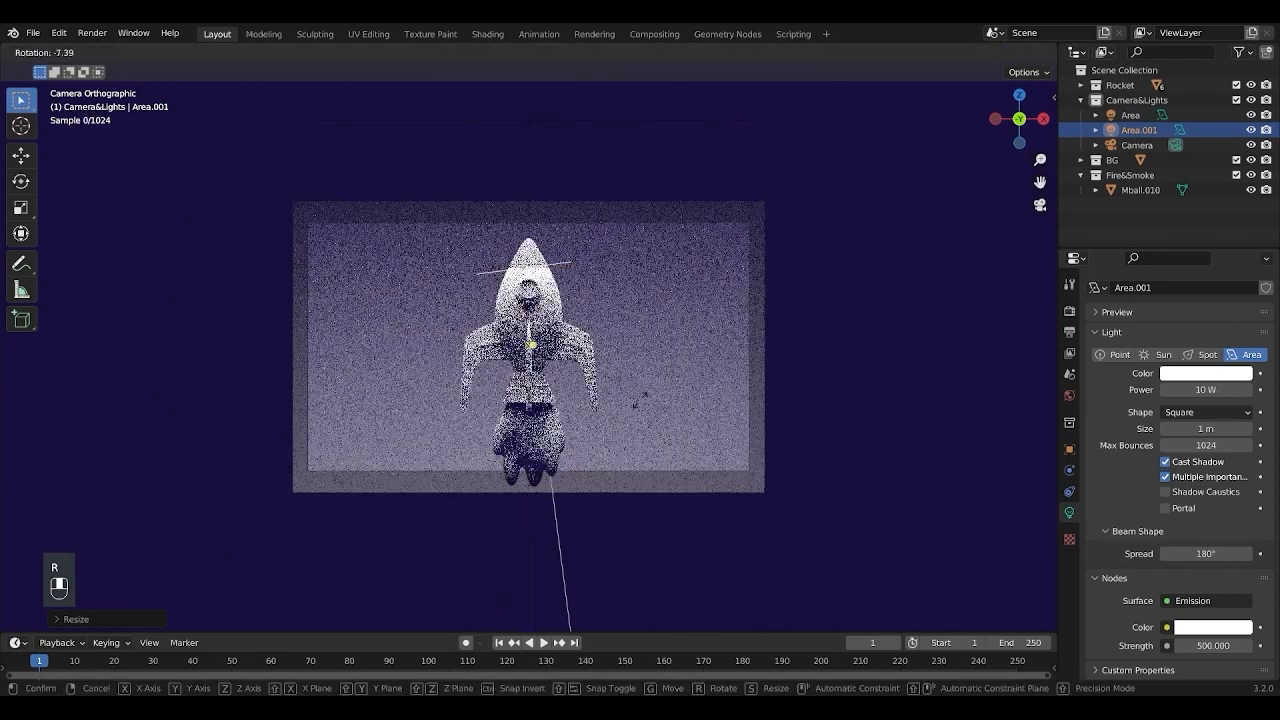
pyautogui.click(680, 265)
pyautogui.press('g')
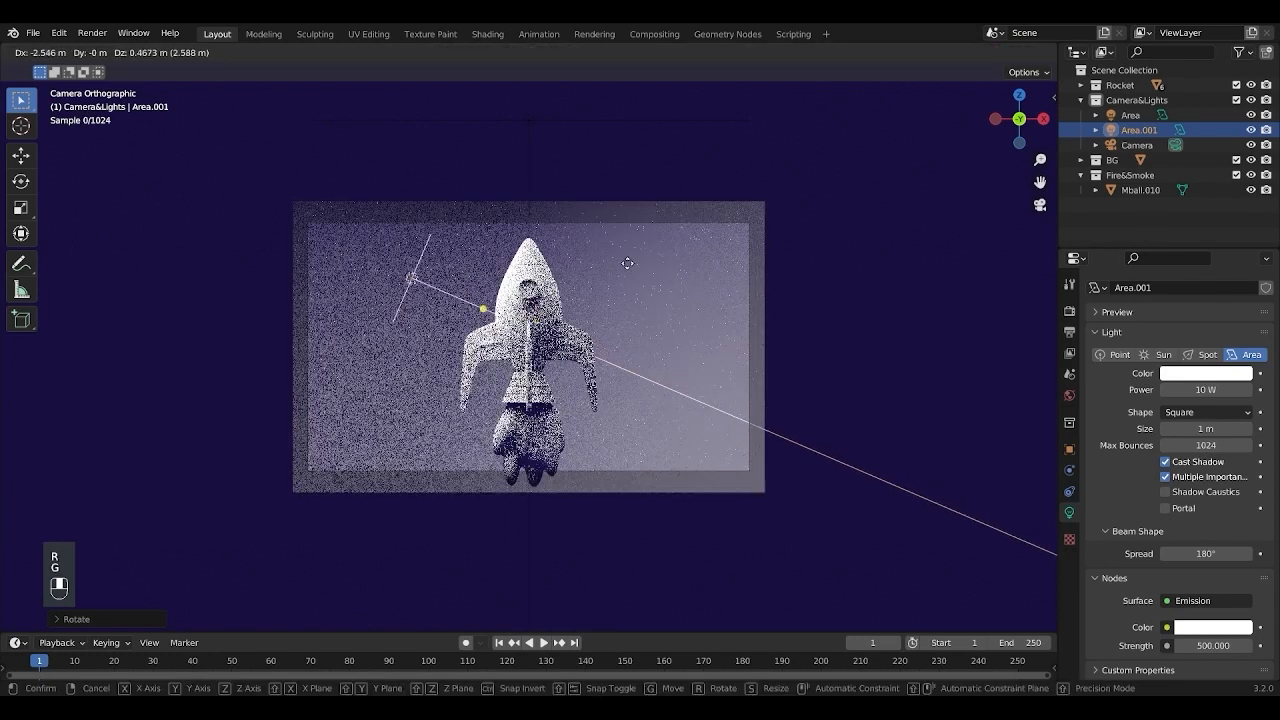
pyautogui.click(495, 232)
# Step: Rotate the left light further around the 3D cursor to lower it slightly and angle it toward the rocket
pyautogui.press('r')
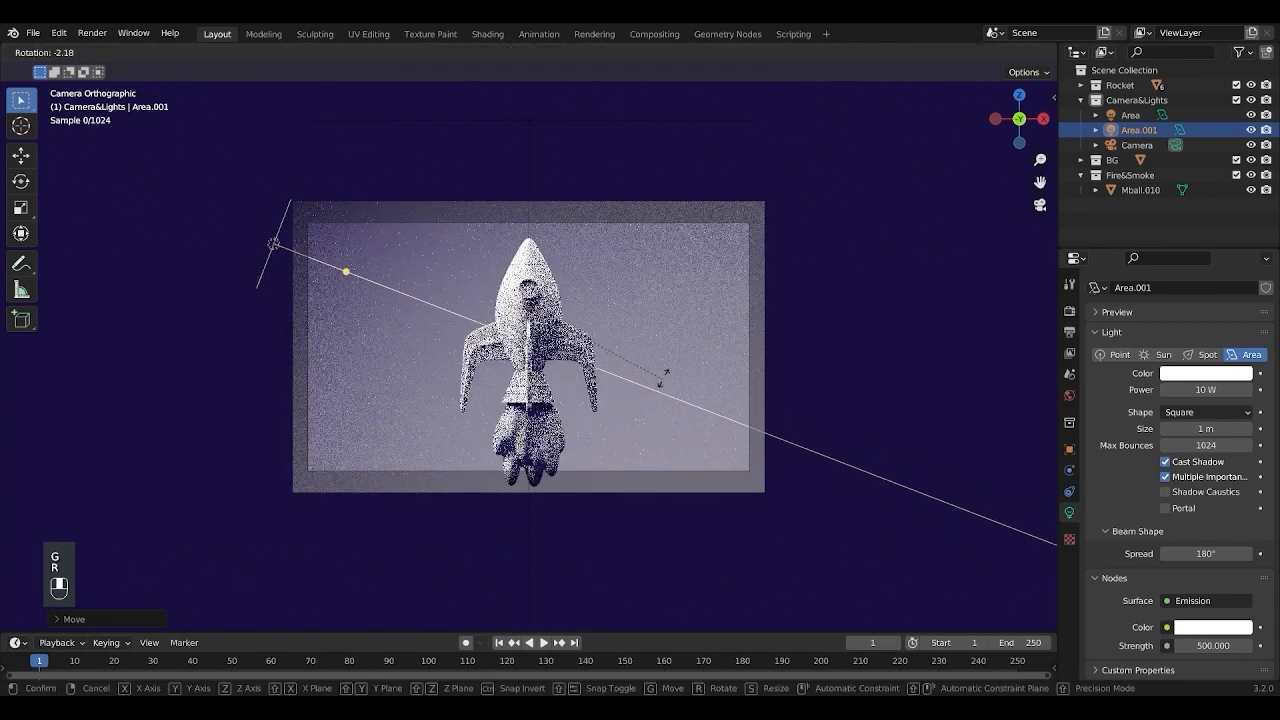
pyautogui.press('r')
pyautogui.click(672, 362)
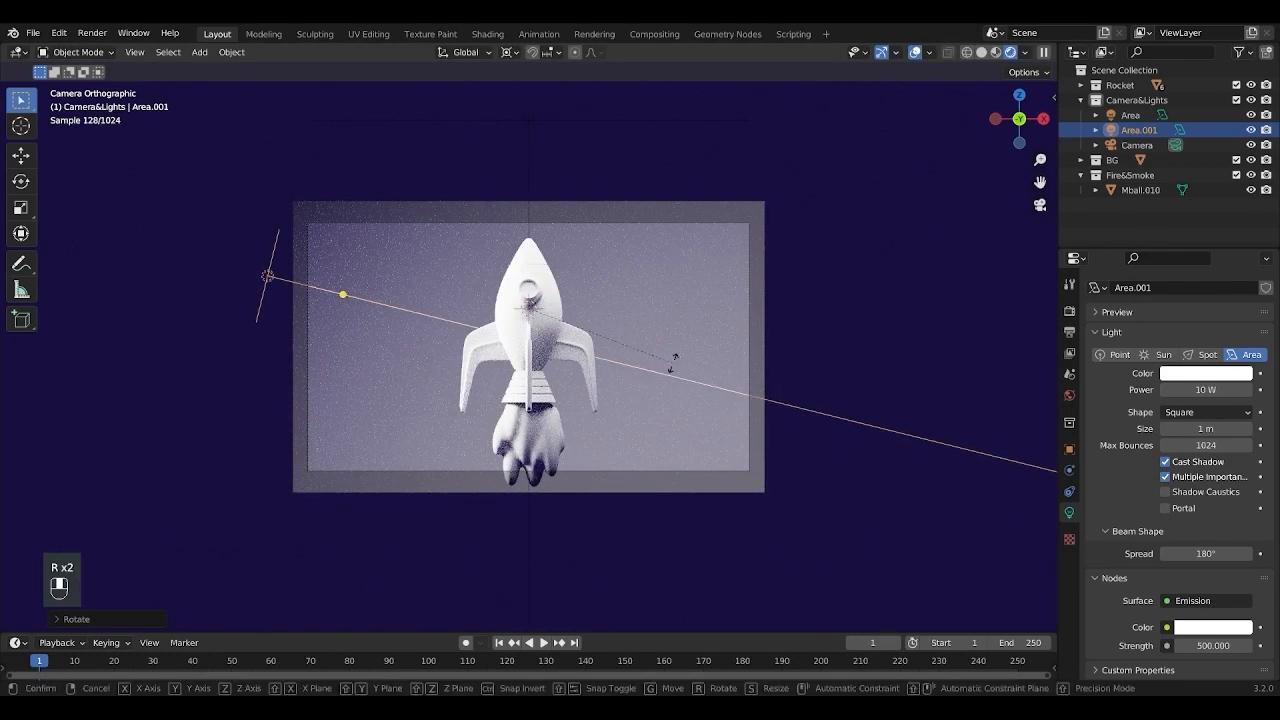
pyautogui.press('KP_0')
pyautogui.click(738, 367)
# Step: Duplicate the left area light in place and rotate the copy about Z around the 3D cursor to the rocket's front left, refining from above
pyautogui.hotkey('shift', 'd')
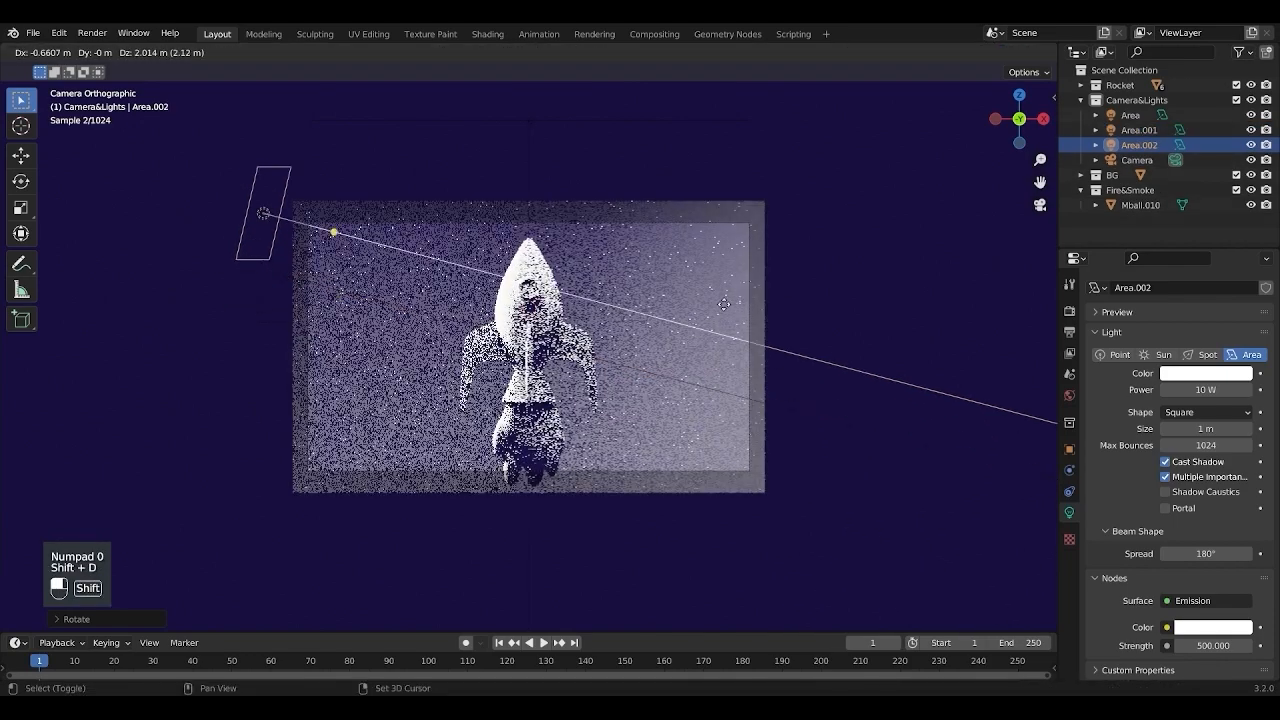
pyautogui.click(767, 432)
pyautogui.press('r')
pyautogui.press('z')
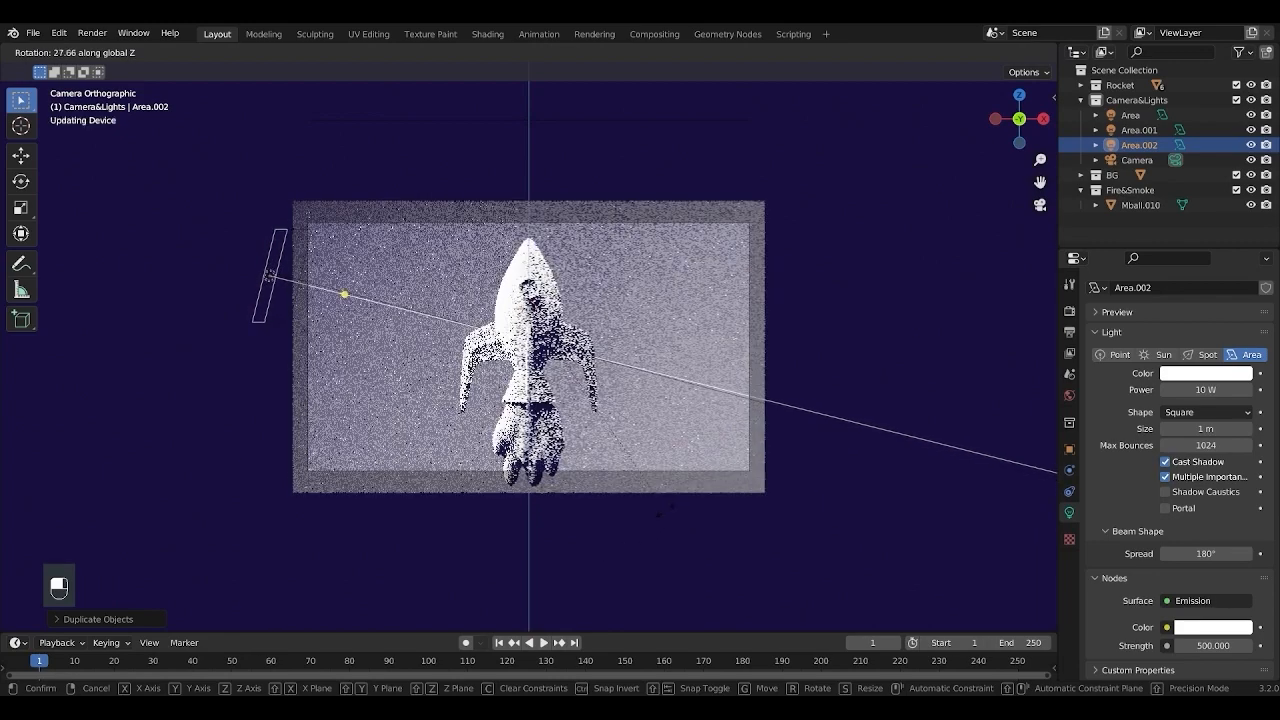
pyautogui.click(680, 435)
pyautogui.press('KP_7')
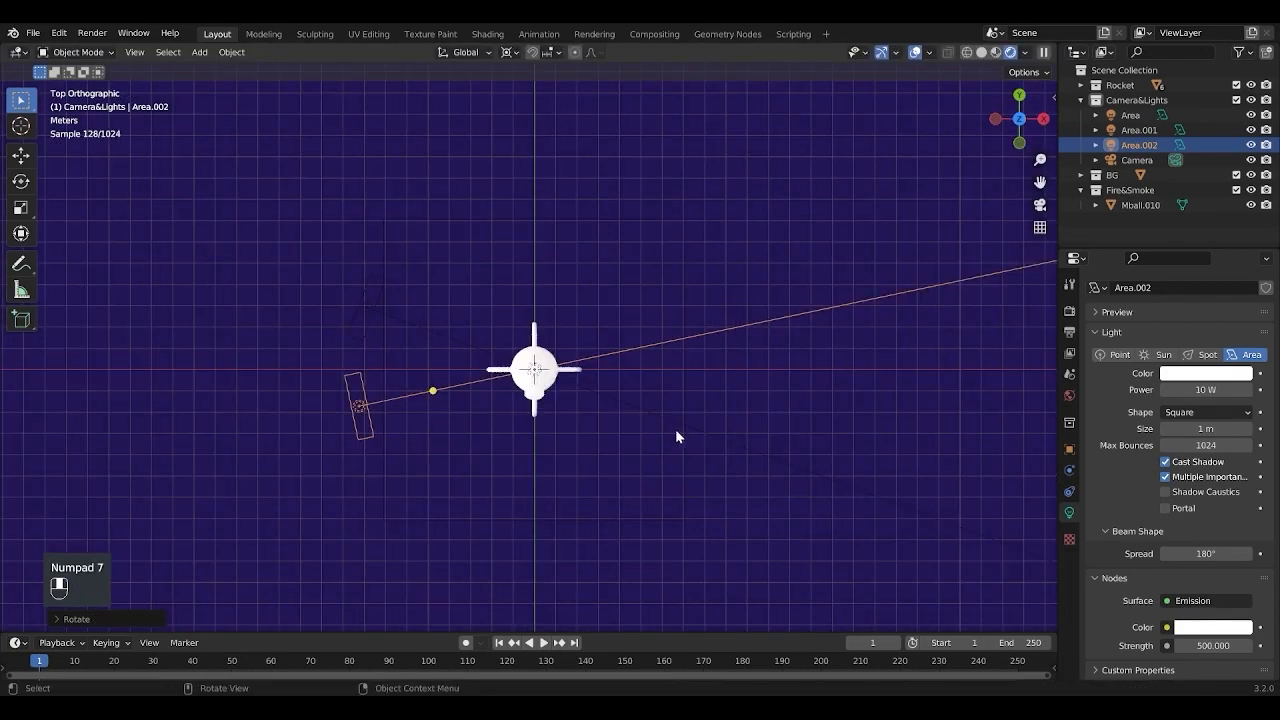
pyautogui.press('r')
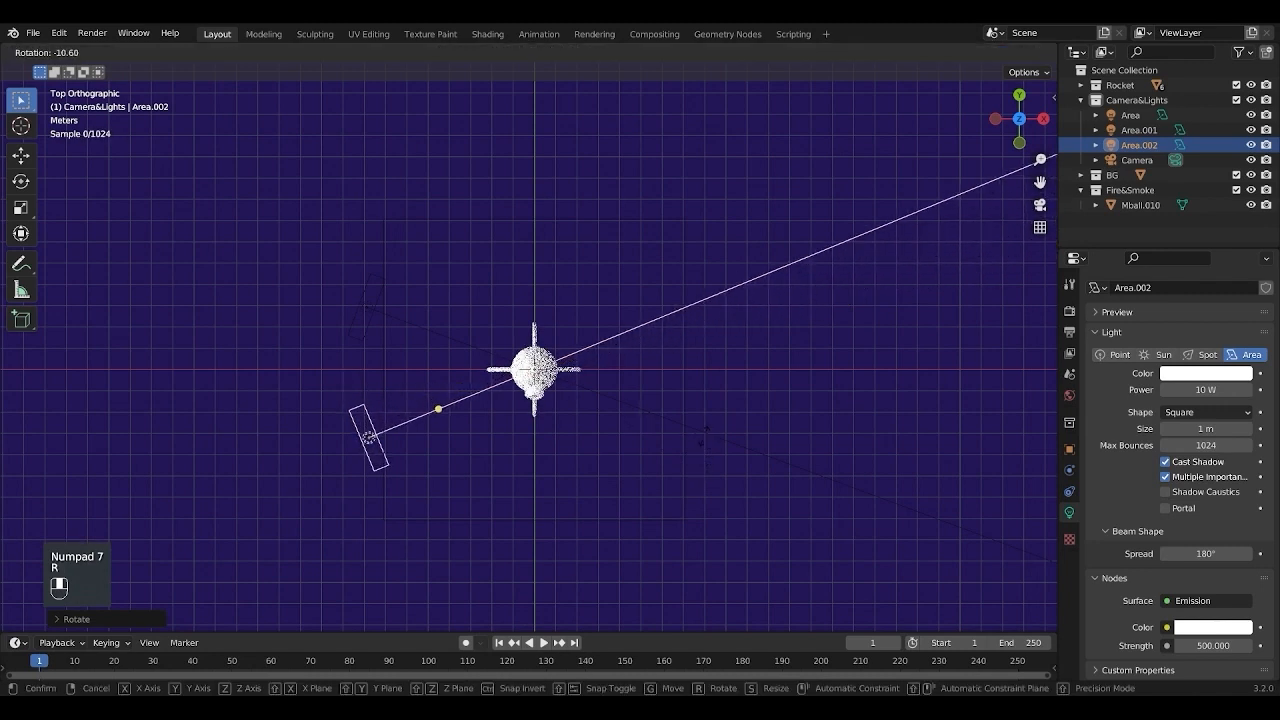
pyautogui.click(1230, 672)
# Step: Set the emission strength of the front-left light copy to 300
pyautogui.doubleClick(1215, 645)
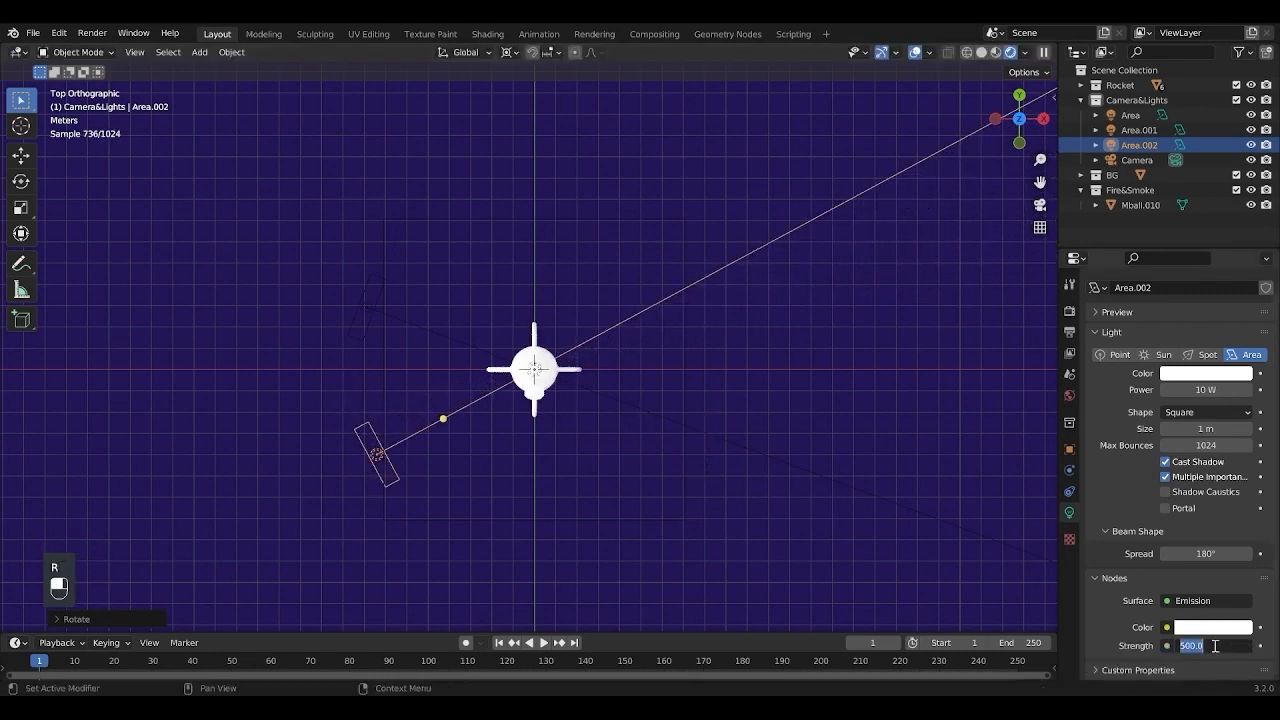
pyautogui.write('30')
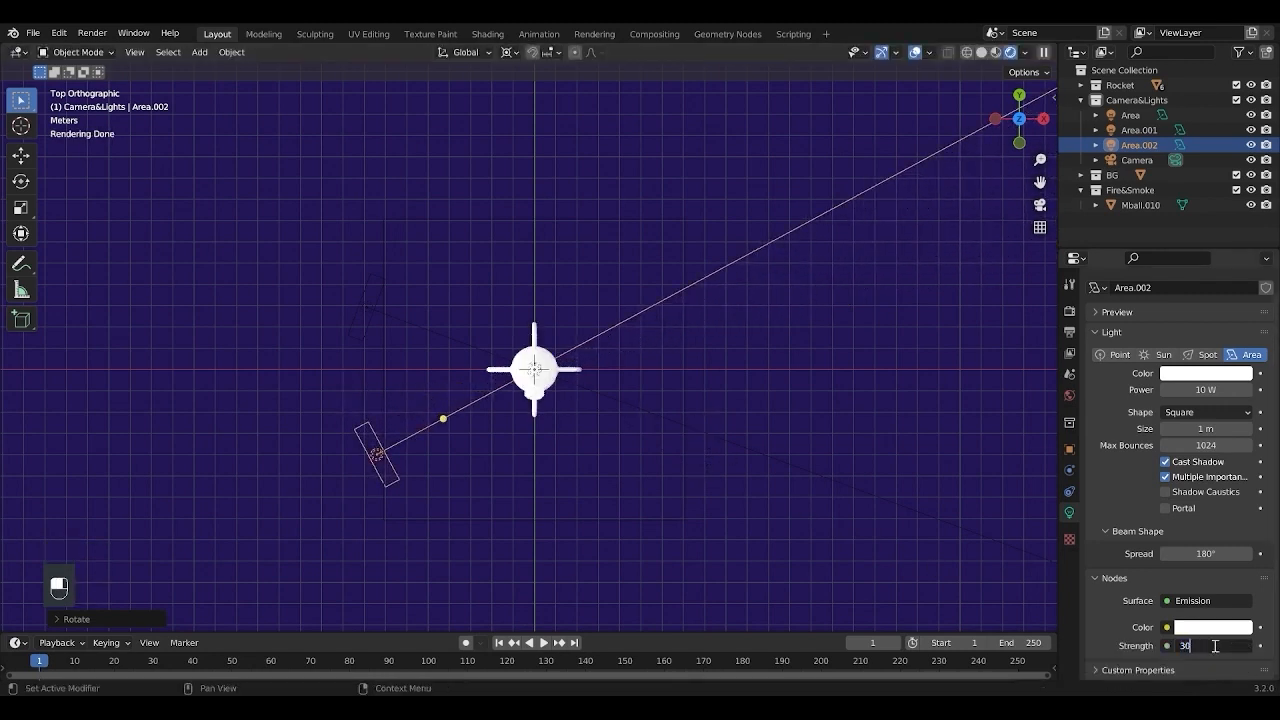
pyautogui.write('0')
pyautogui.press('Return')
# Step: In camera view, move the front-left light copy farther left, clear of the camera frame
pyautogui.press('KP_0')
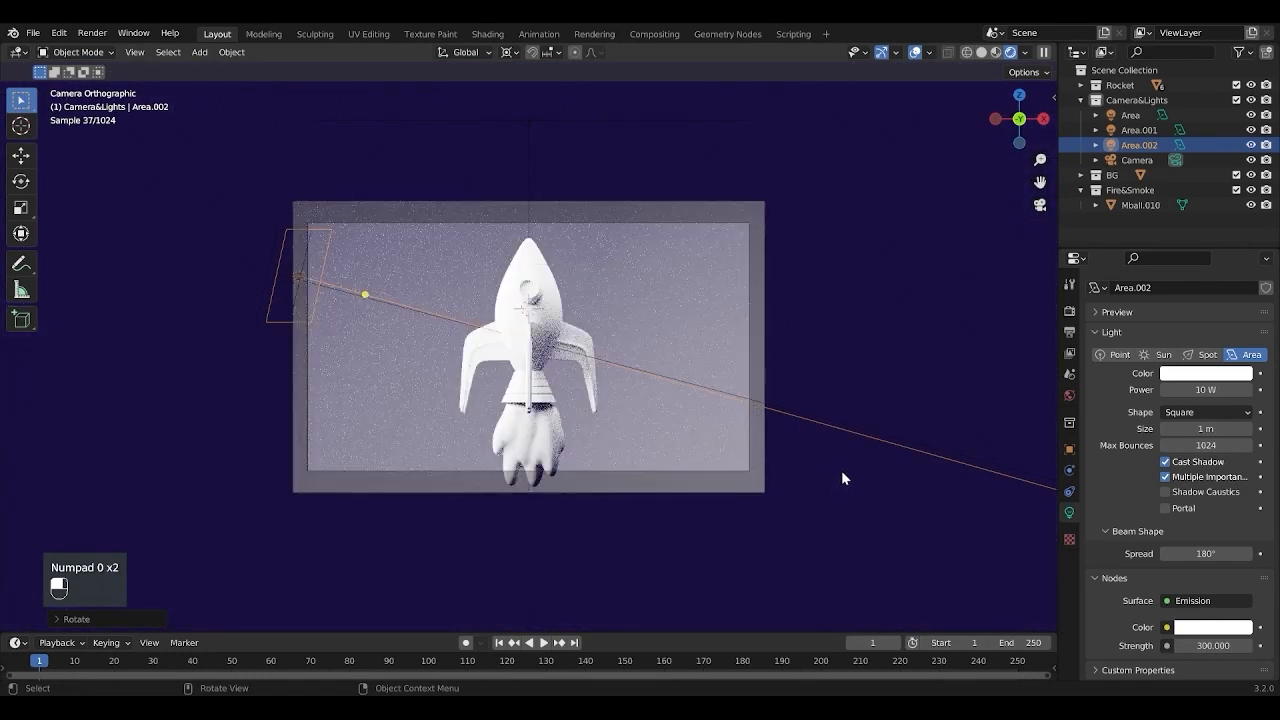
pyautogui.press('g')
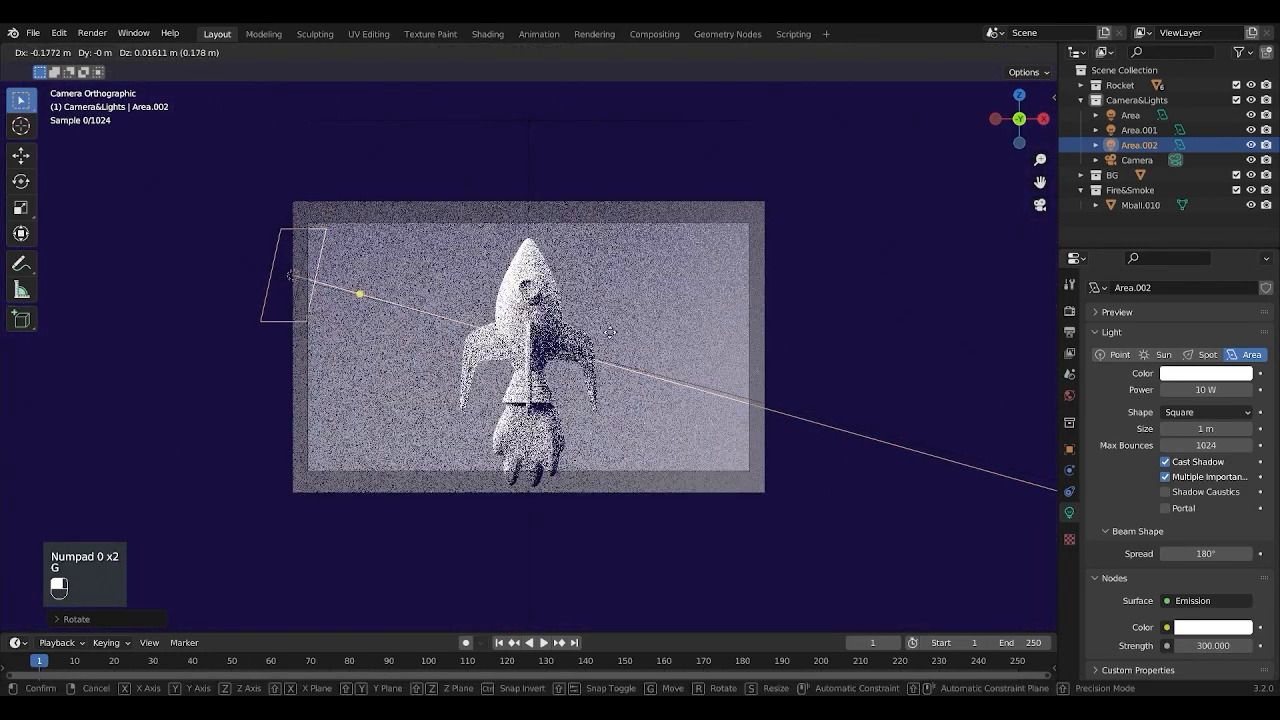
pyautogui.click(527, 325)
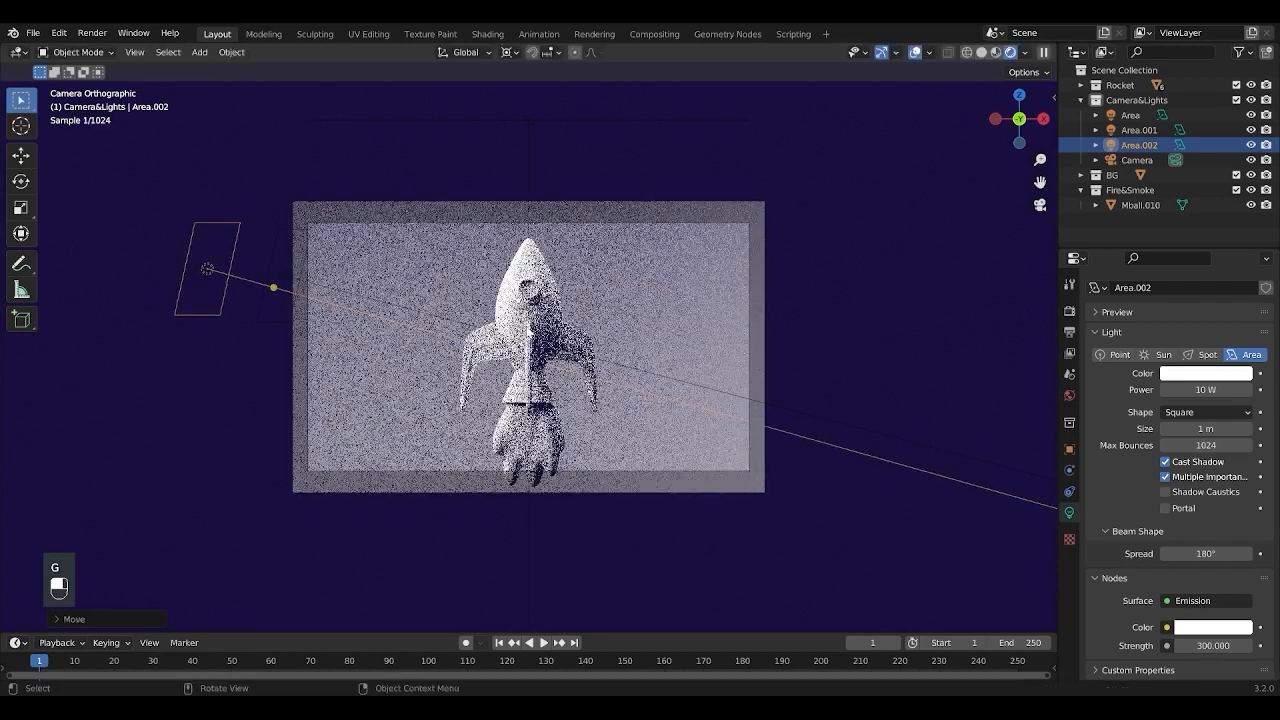
# Step: Tint the front-left copy pale yellow (hue 0.137, saturation 0.472) and the original left light a stronger yellow (hue 0.135, saturation 0.736)
pyautogui.click(1212, 627)
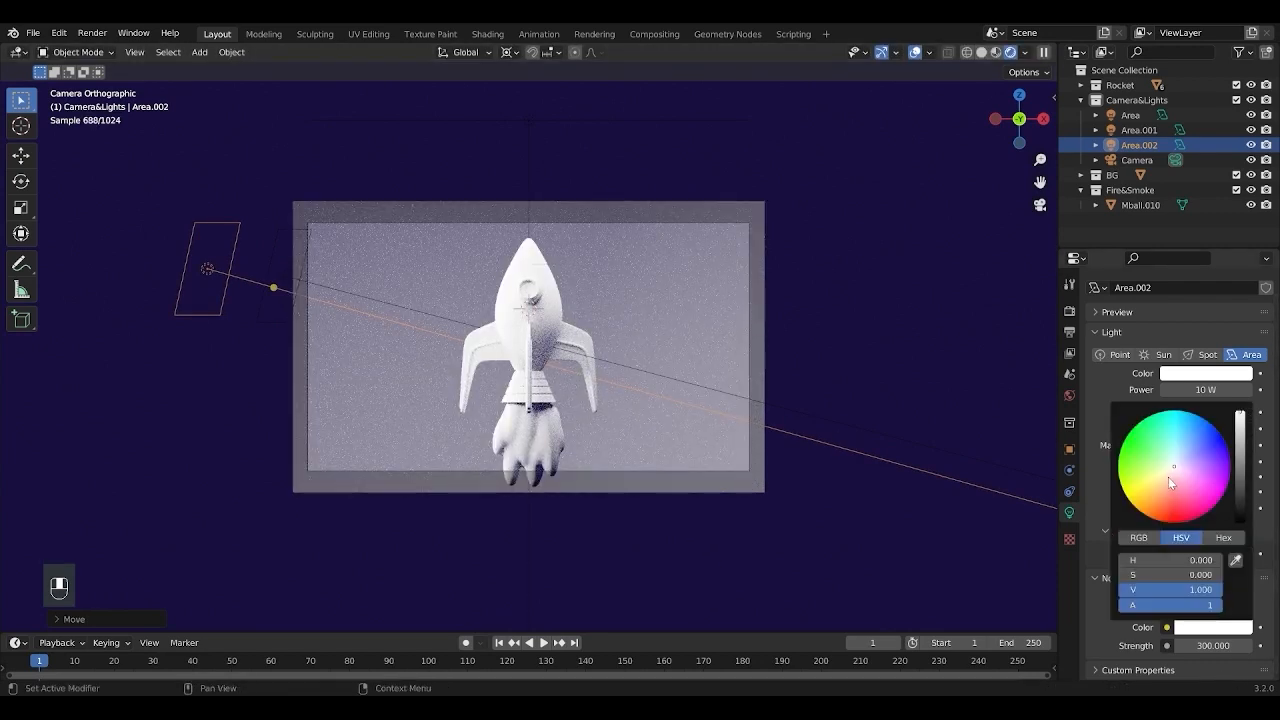
pyautogui.moveTo(1171, 483); pyautogui.dragTo(1160, 477)
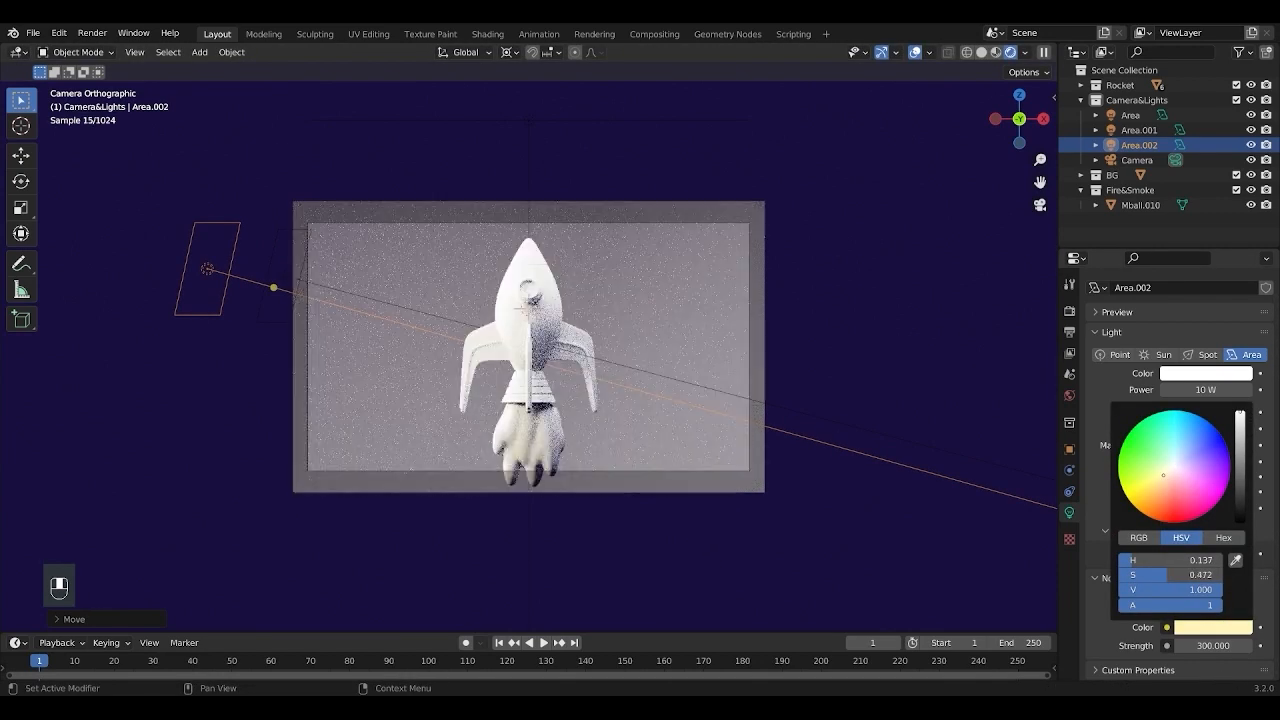
pyautogui.click(322, 288)
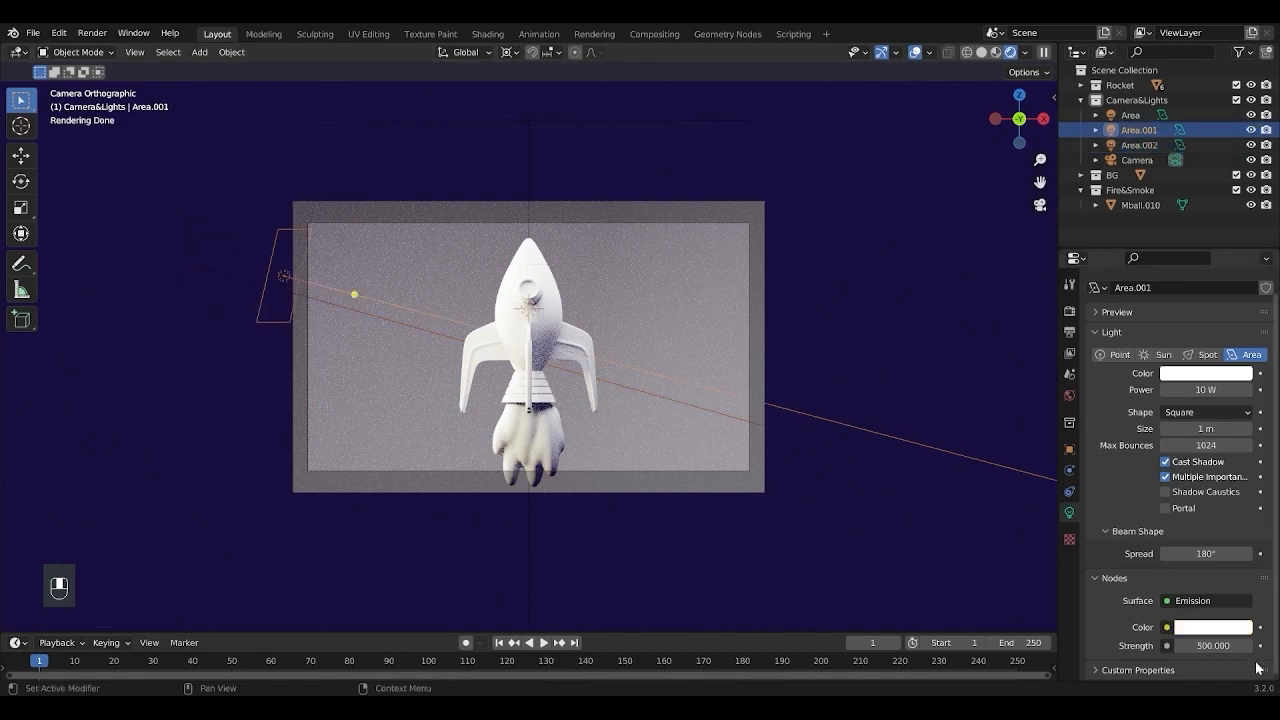
pyautogui.click(1212, 627)
pyautogui.moveTo(1158, 485); pyautogui.dragTo(1151, 481)
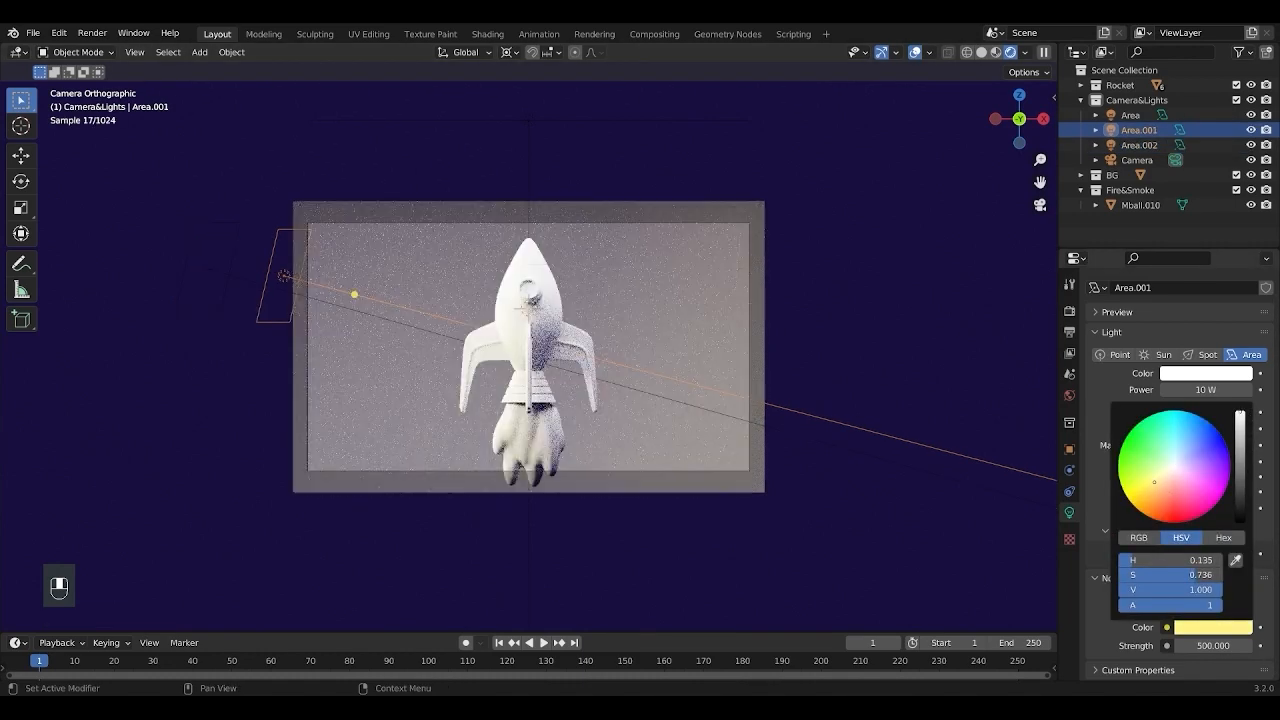
# Step: Give the background plane a new material named BG
pyautogui.scroll(1, 549, 430)
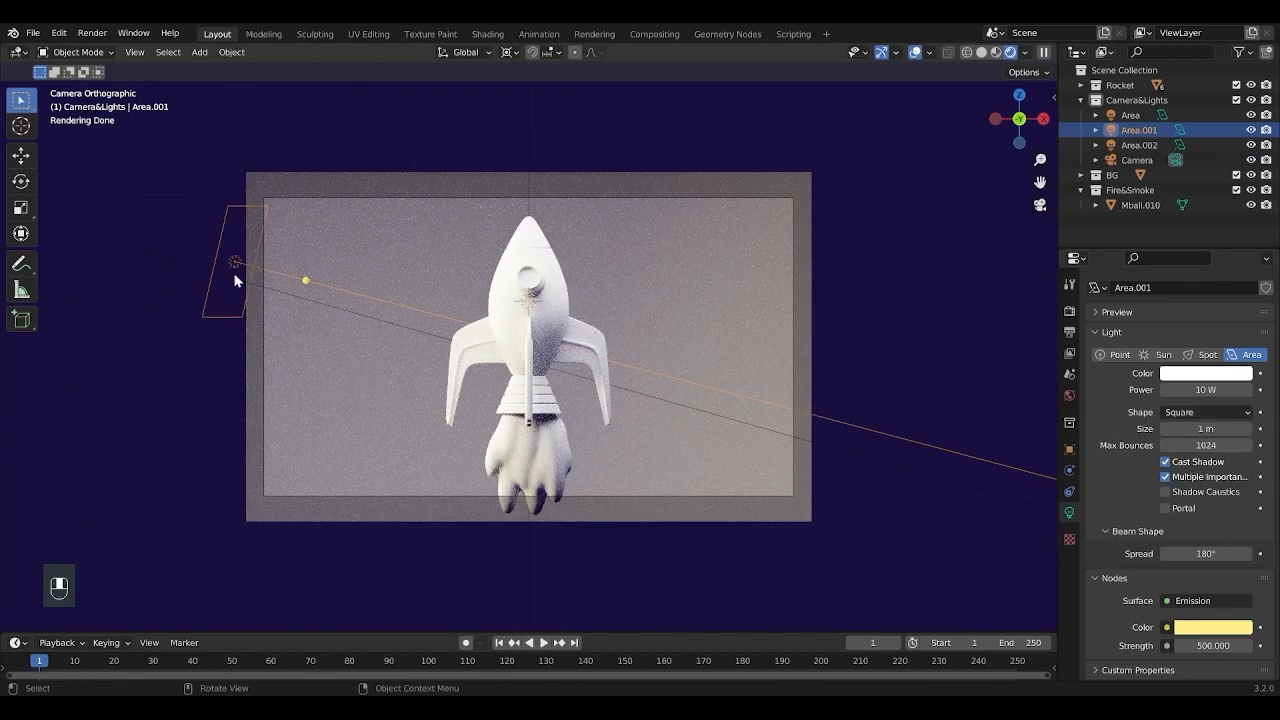
pyautogui.click(734, 289)
pyautogui.click(1068, 577)
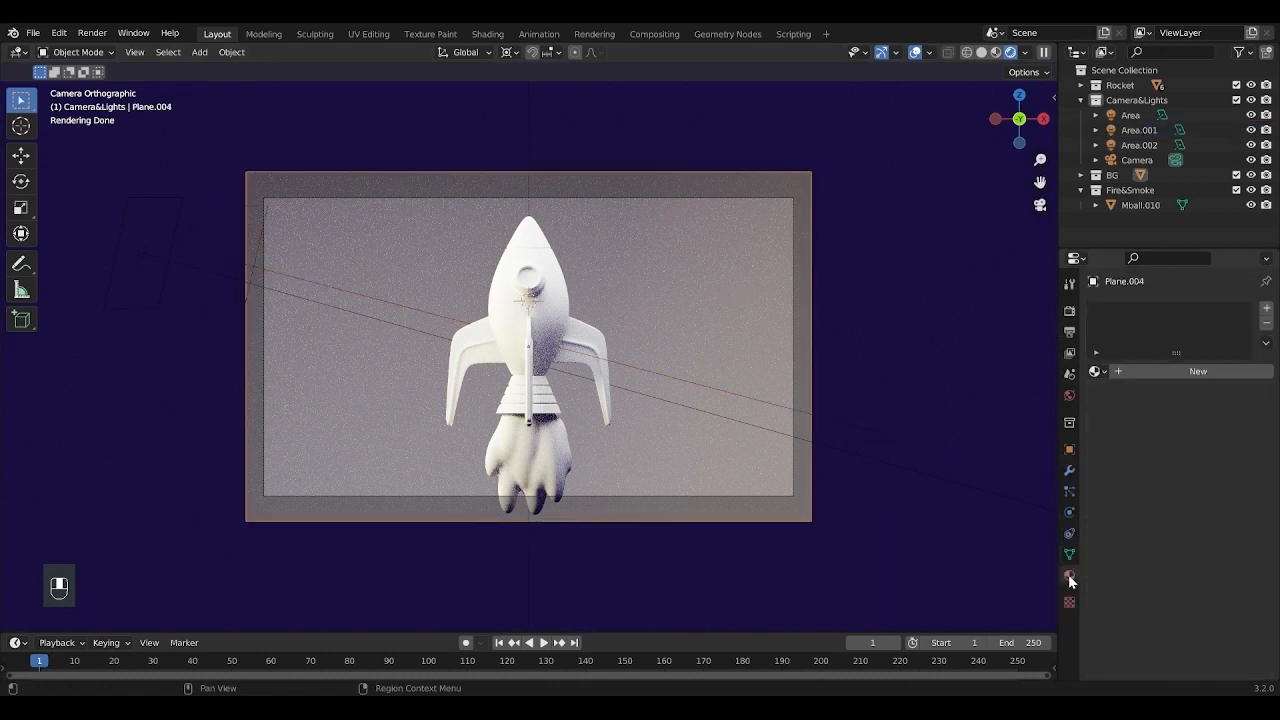
pyautogui.click(1183, 371)
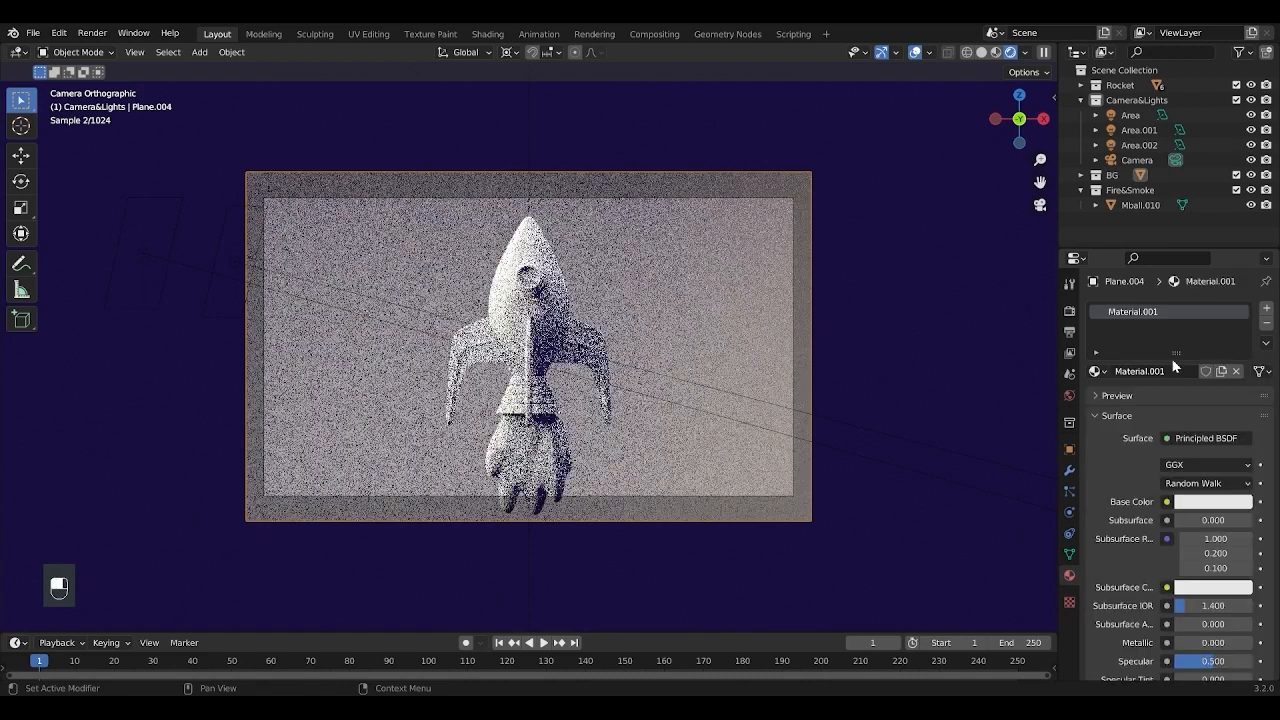
pyautogui.doubleClick(1157, 311)
pyautogui.write('BG')
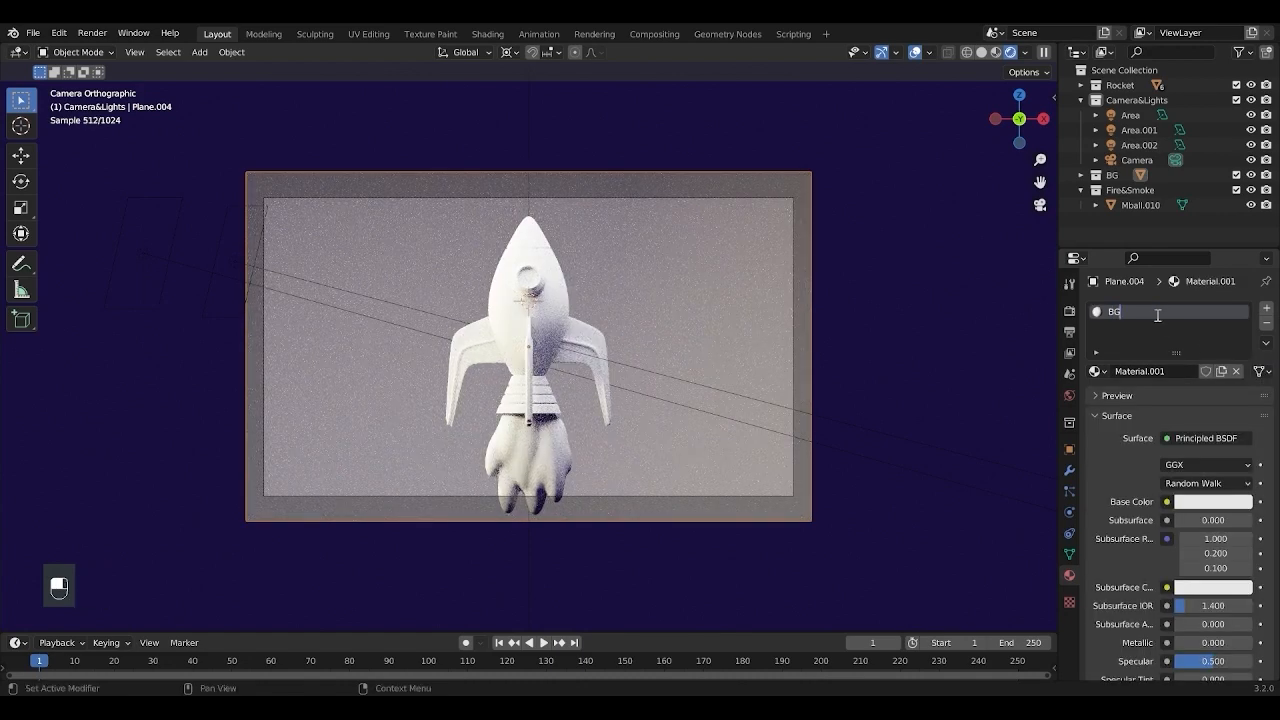
pyautogui.press('Return')
# Step: Set the BG material's base color to a saturated blue-violet, keeping its brightness value at 0.800
pyautogui.click(1201, 505)
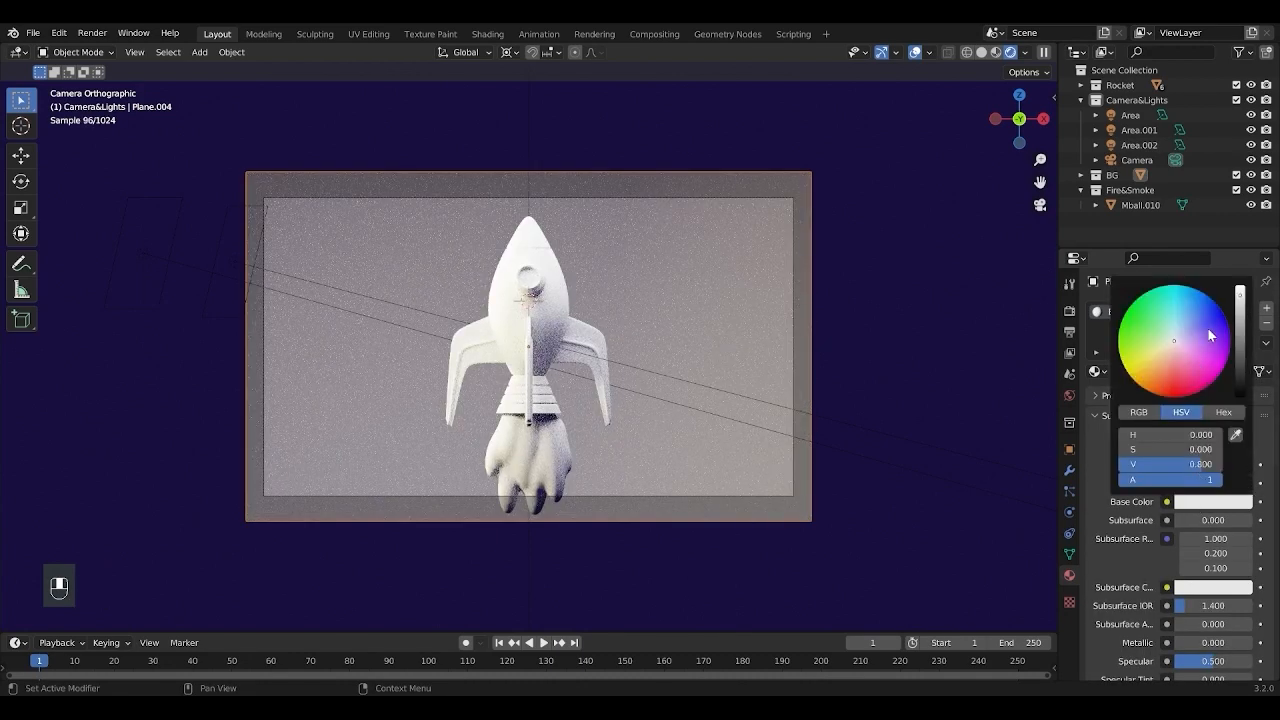
pyautogui.click(1210, 333)
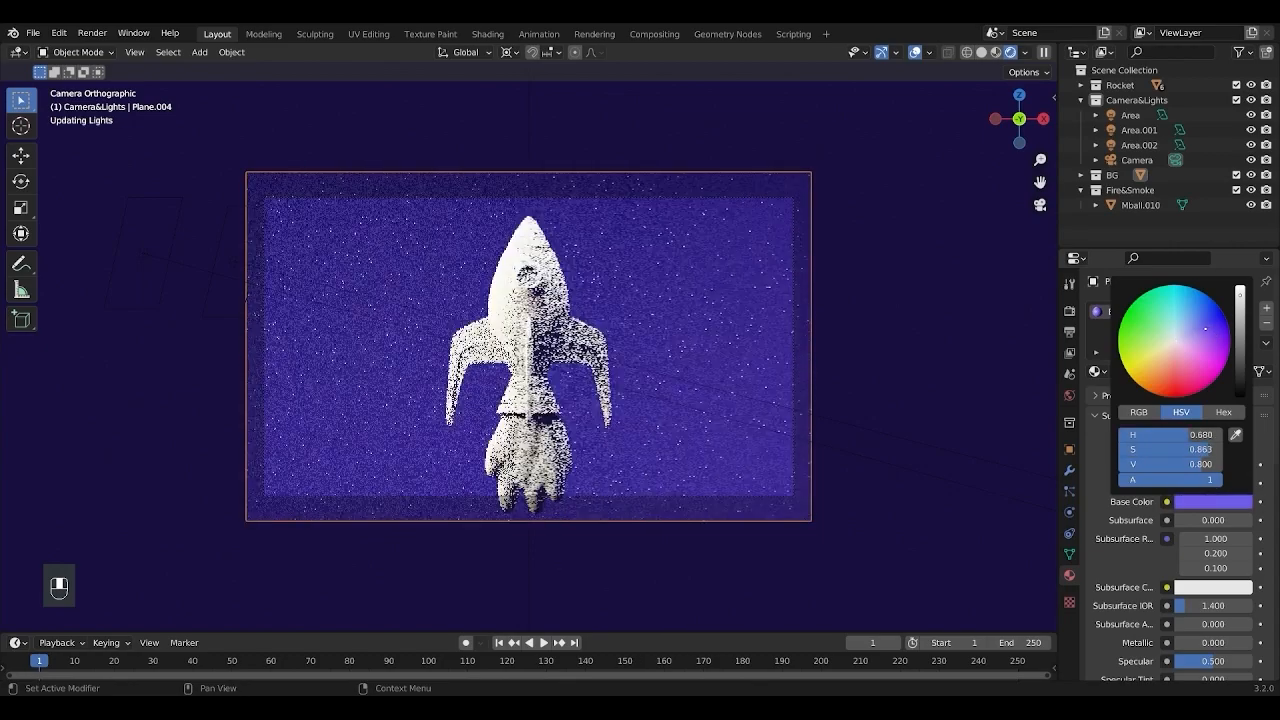
pyautogui.click(1207, 330)
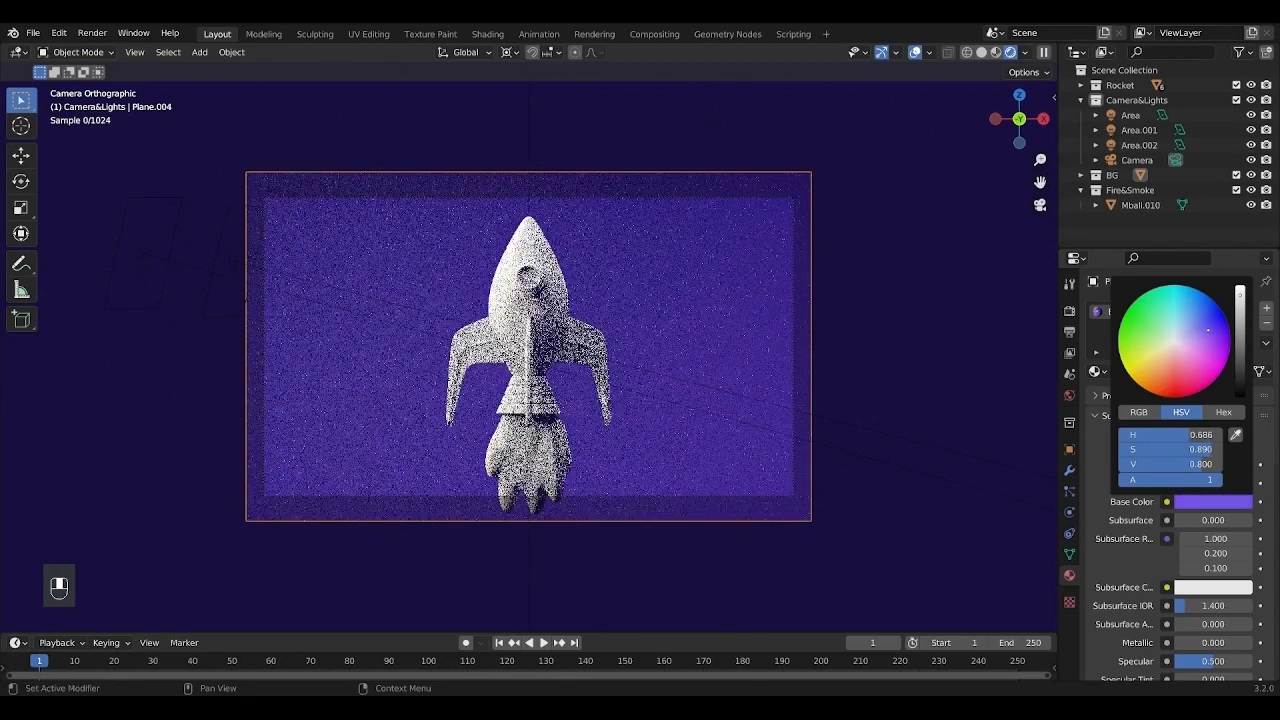
pyautogui.moveTo(1207, 330); pyautogui.dragTo(1201, 333)
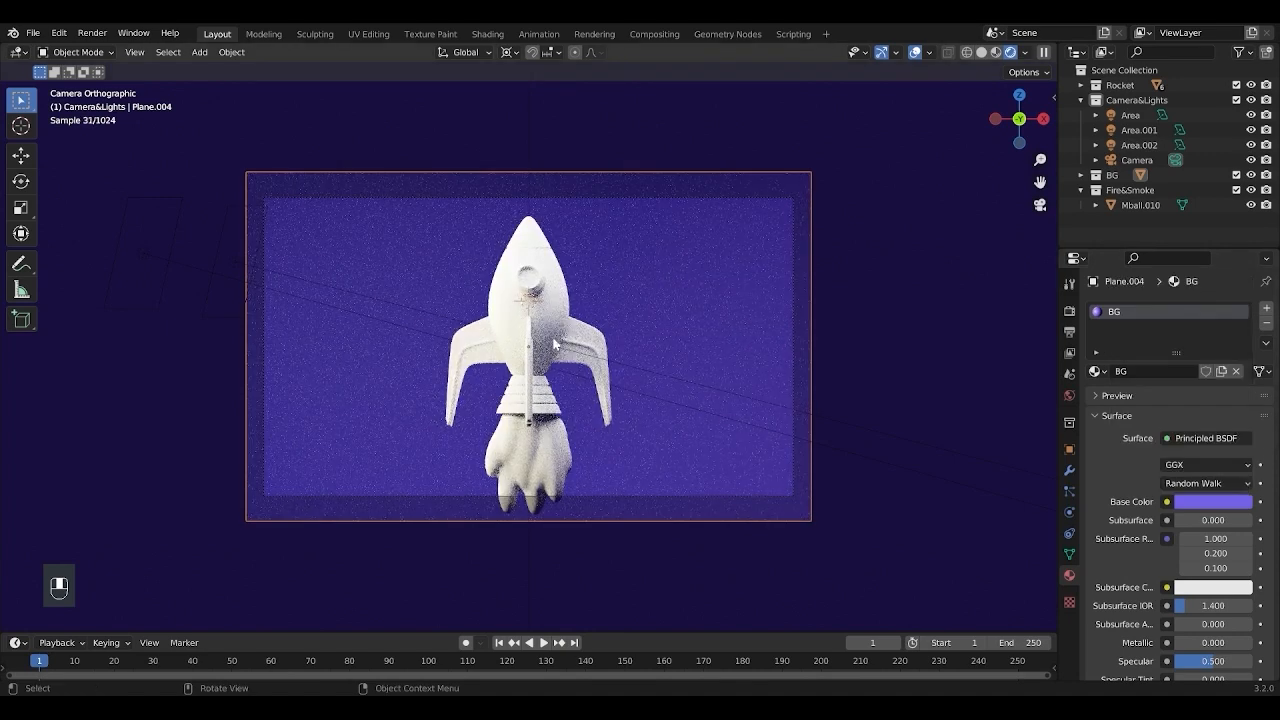
# Step: Enable Render Region in the output settings to limit rendering to the camera frame
pyautogui.click(1069, 331)
pyautogui.click(1171, 411)
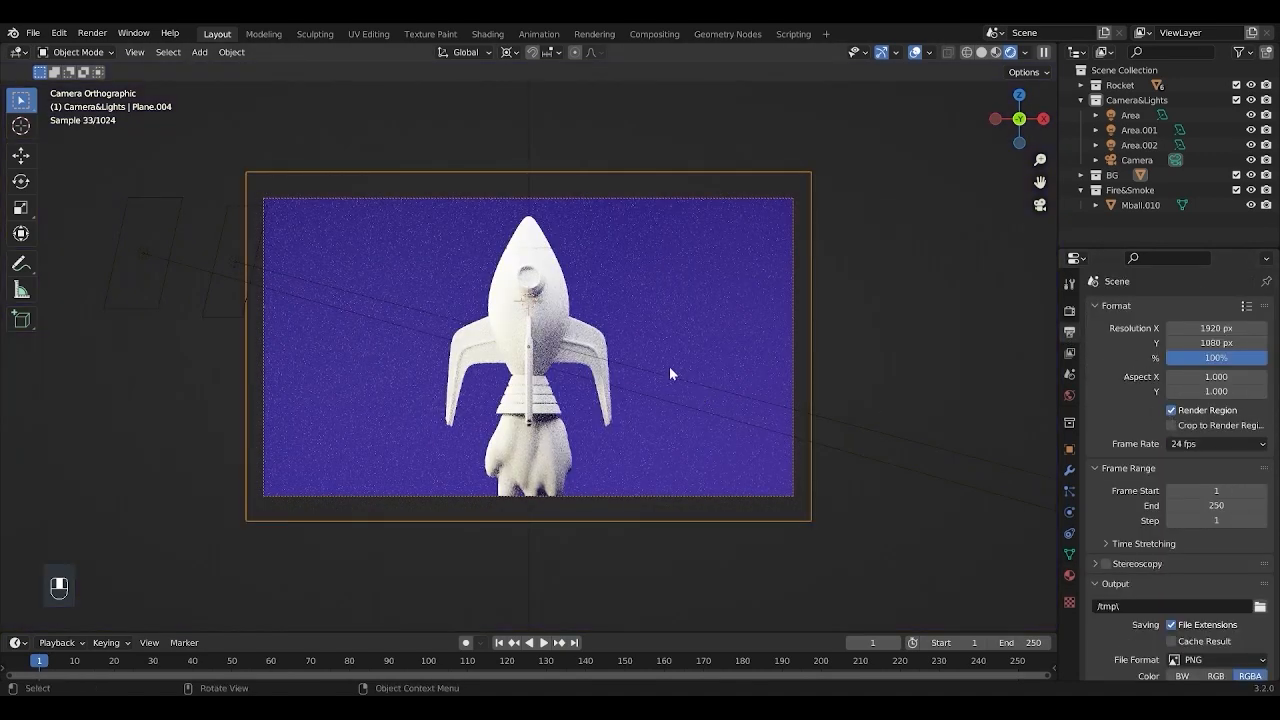
# Step: Duplicate the stronger yellow left light in place and rotate the copy about -148° around Z to the rocket's right side
pyautogui.click(231, 262)
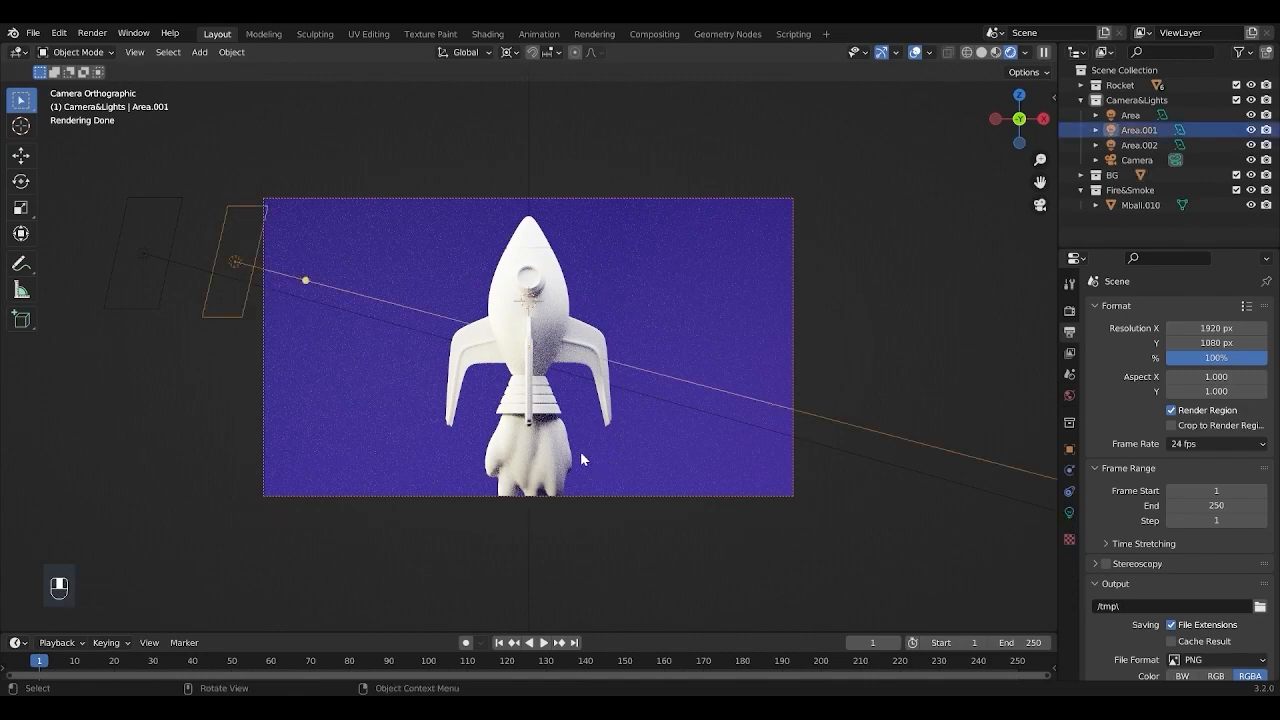
pyautogui.hotkey('shift', 'd')
pyautogui.press('r')
pyautogui.press('z')
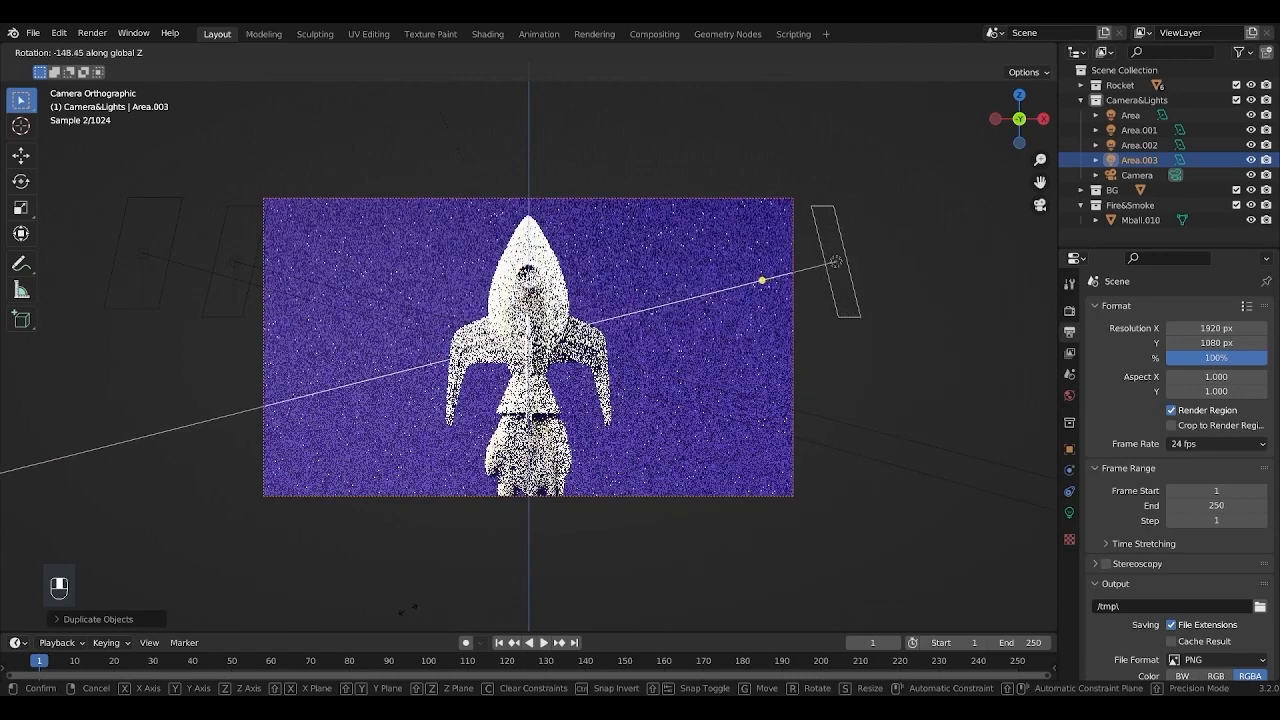
pyautogui.click(399, 139)
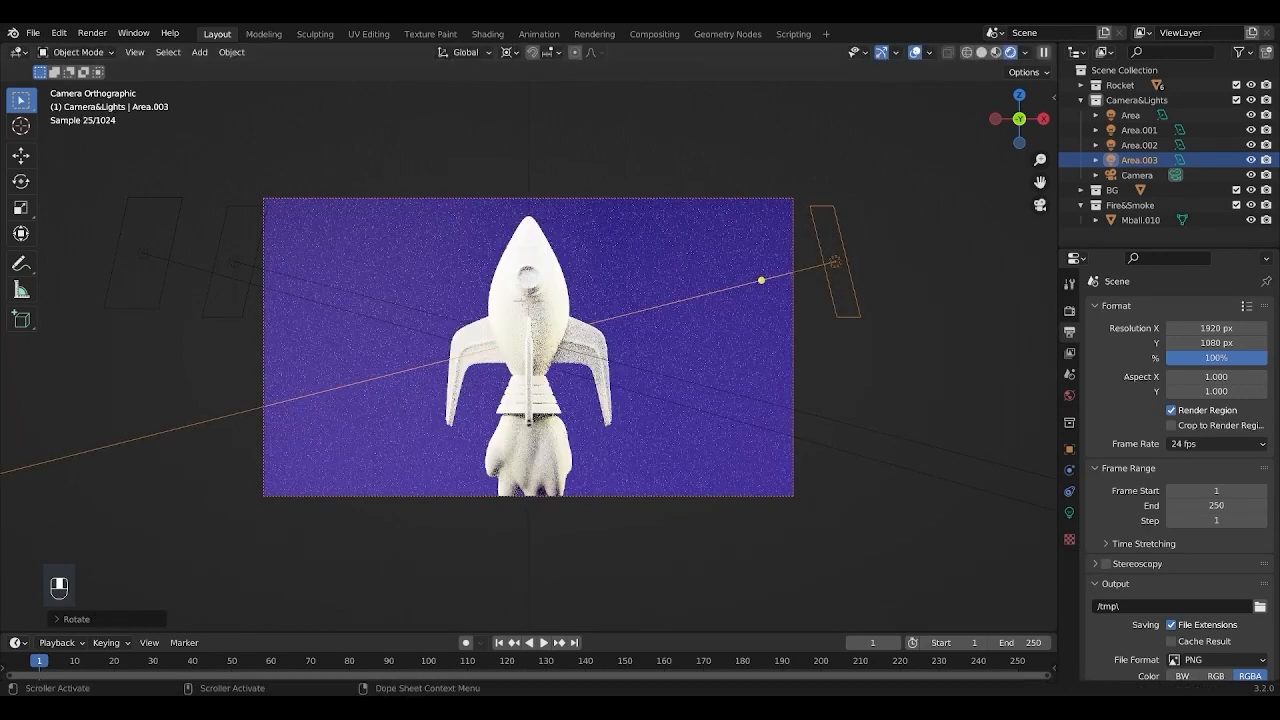
# Step: Change the right light's emission color to a deep, highly saturated blue-violet
pyautogui.click(1069, 513)
pyautogui.scroll(-1, 1118, 552)
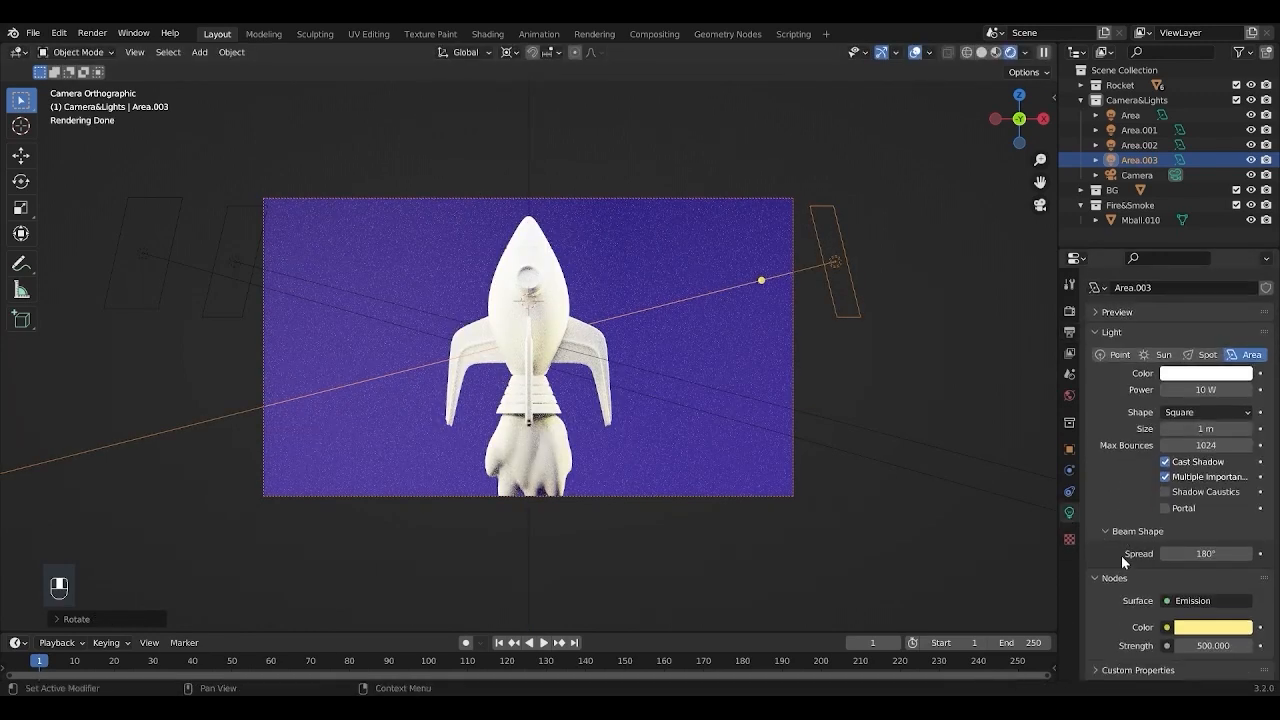
pyautogui.click(1210, 628)
pyautogui.click(1218, 455)
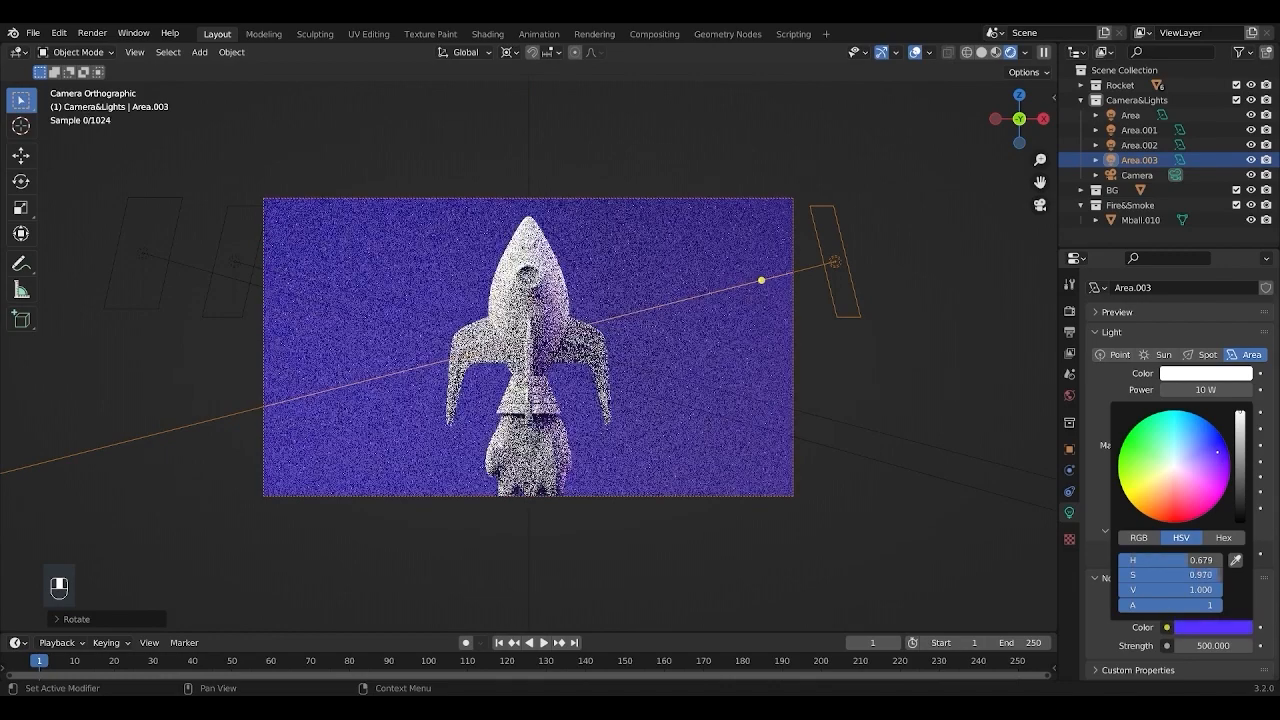
pyautogui.moveTo(1221, 452); pyautogui.dragTo(1227, 453)
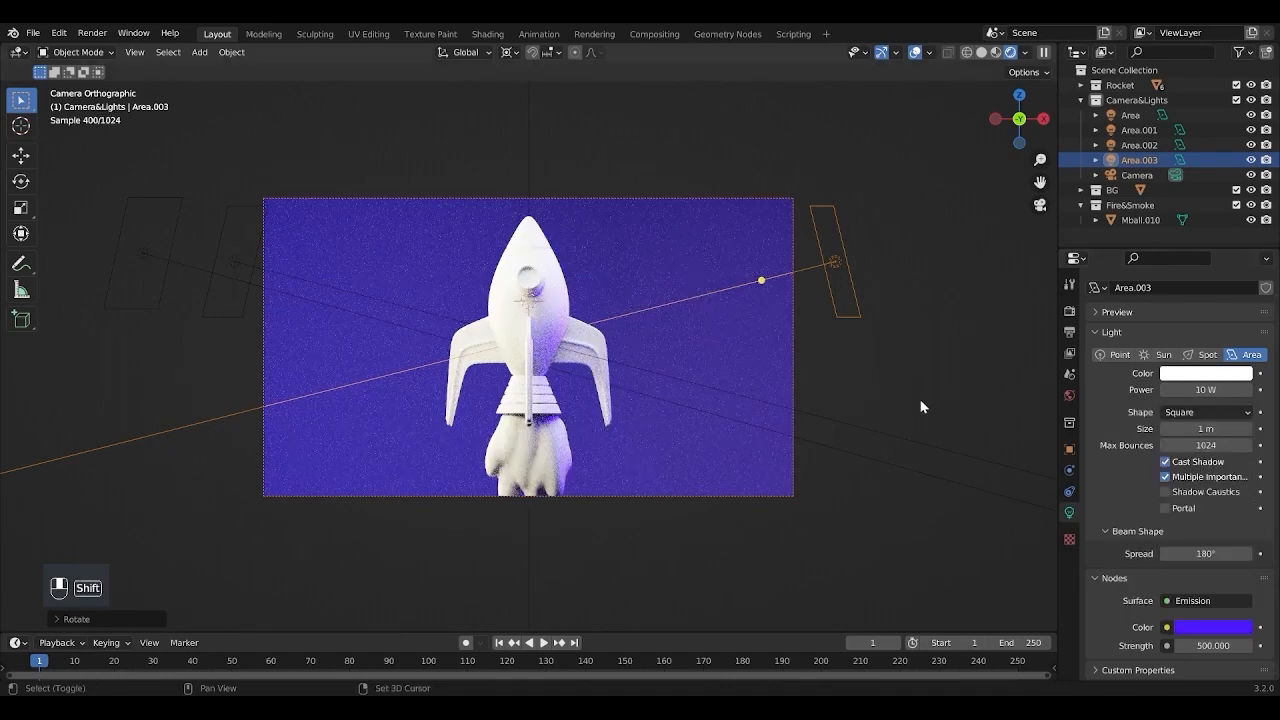
# Step: Duplicate the blue-violet right light in place and rotate the copy about -33° around the global Z axis
pyautogui.hotkey('shift', 'd')
pyautogui.press('r')
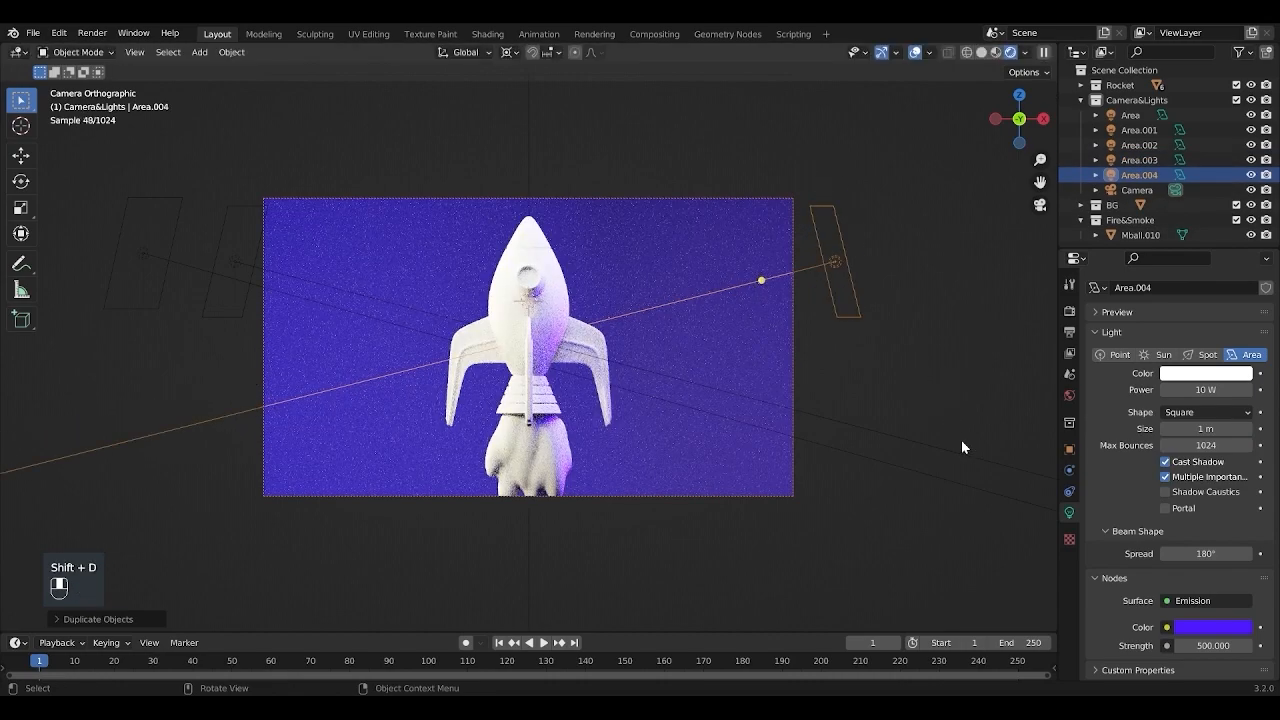
pyautogui.press('z')
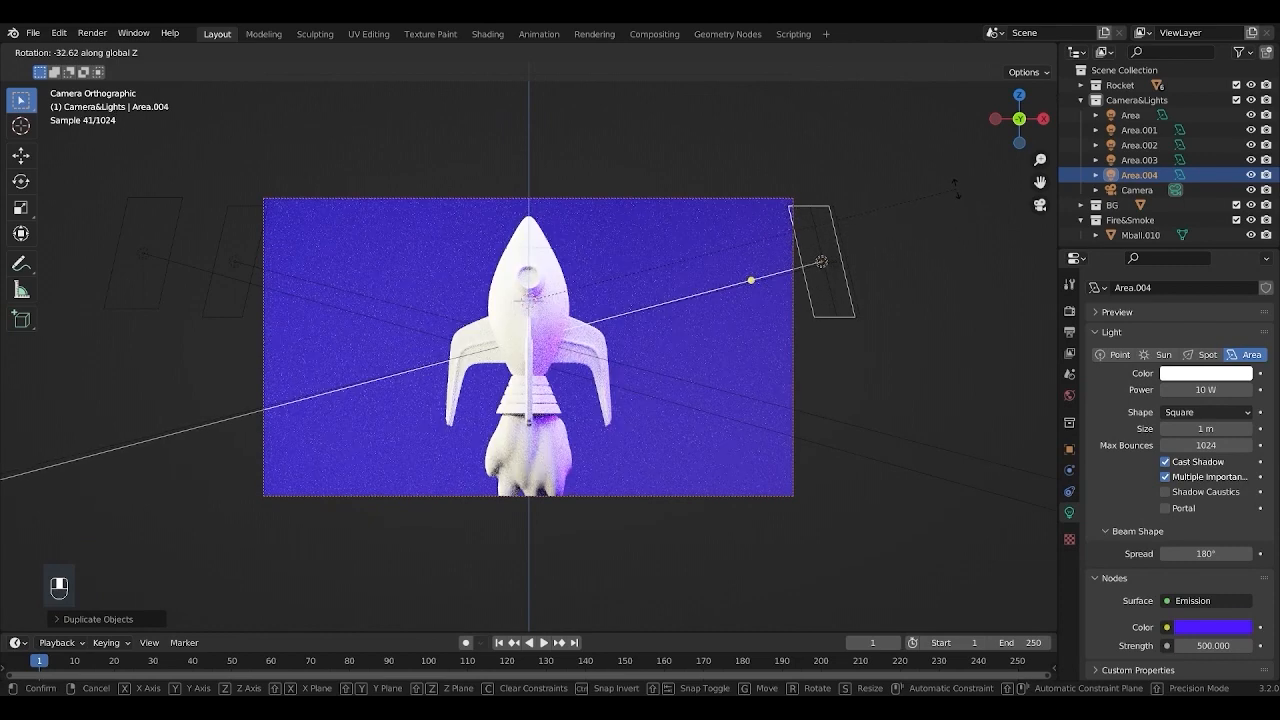
pyautogui.click(958, 190)
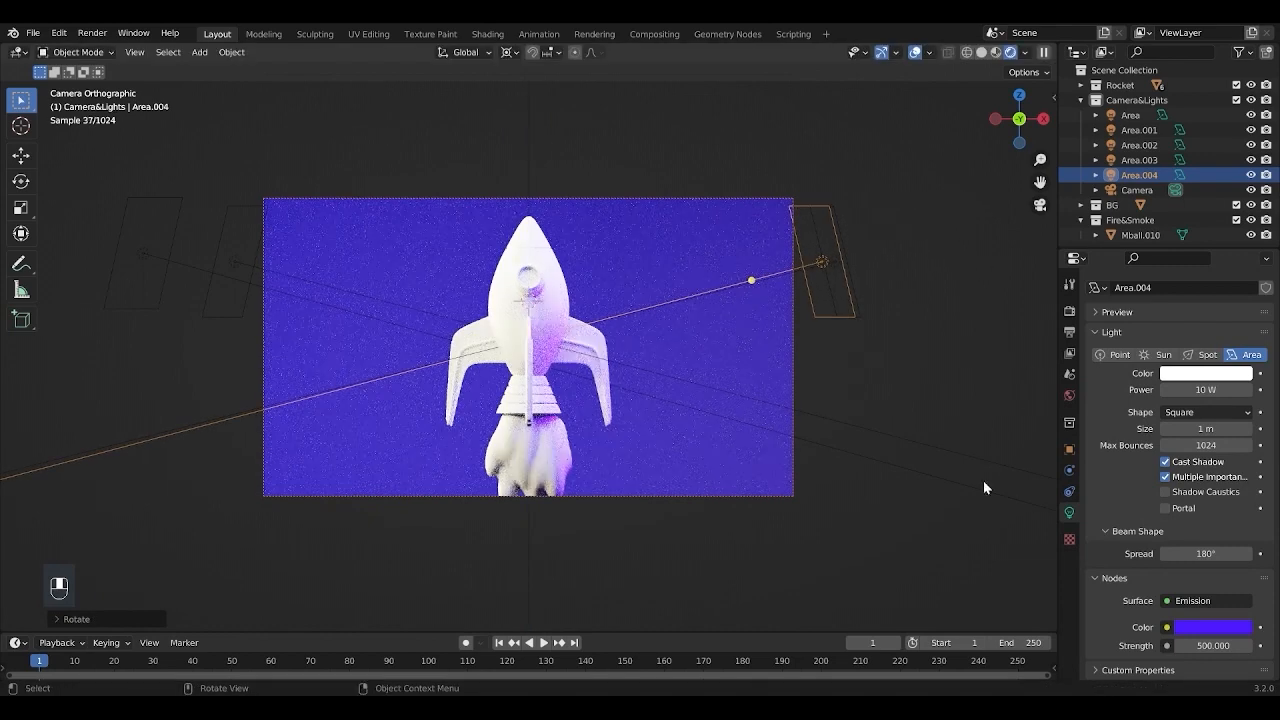
# Step: Create a new material on the rocket body and name it Rocket_mat01
pyautogui.click(510, 319)
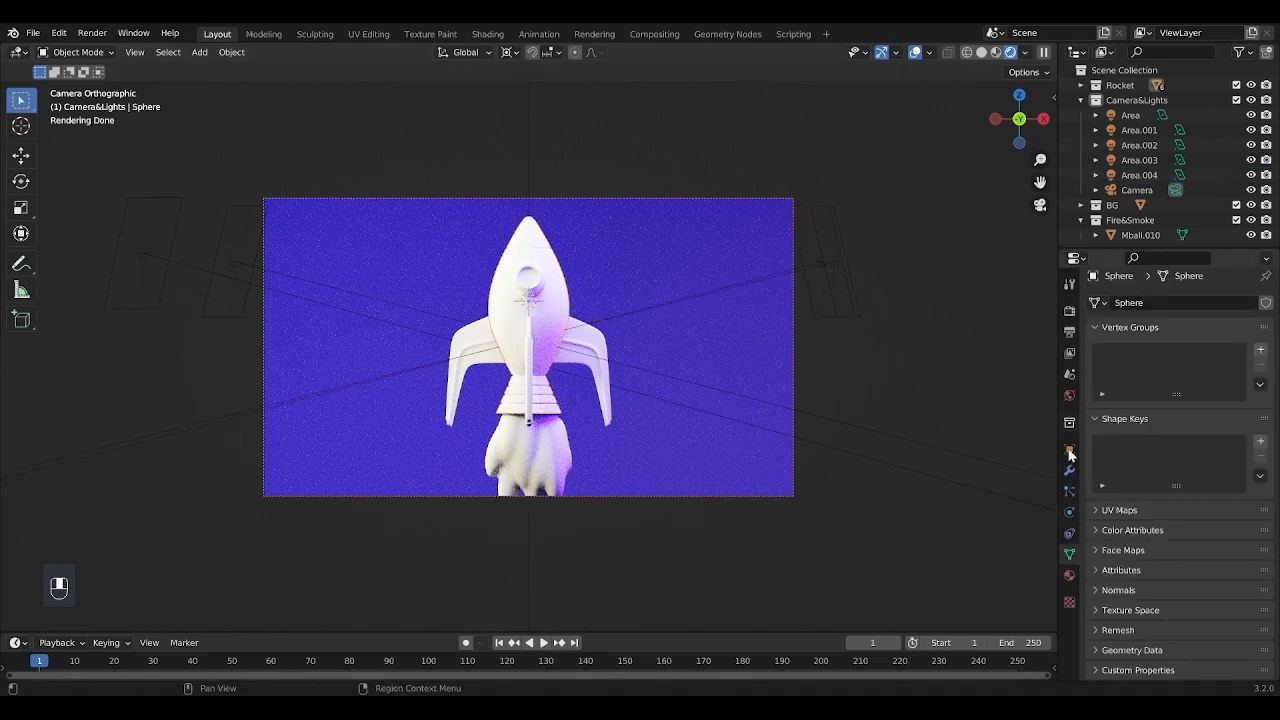
pyautogui.click(1069, 575)
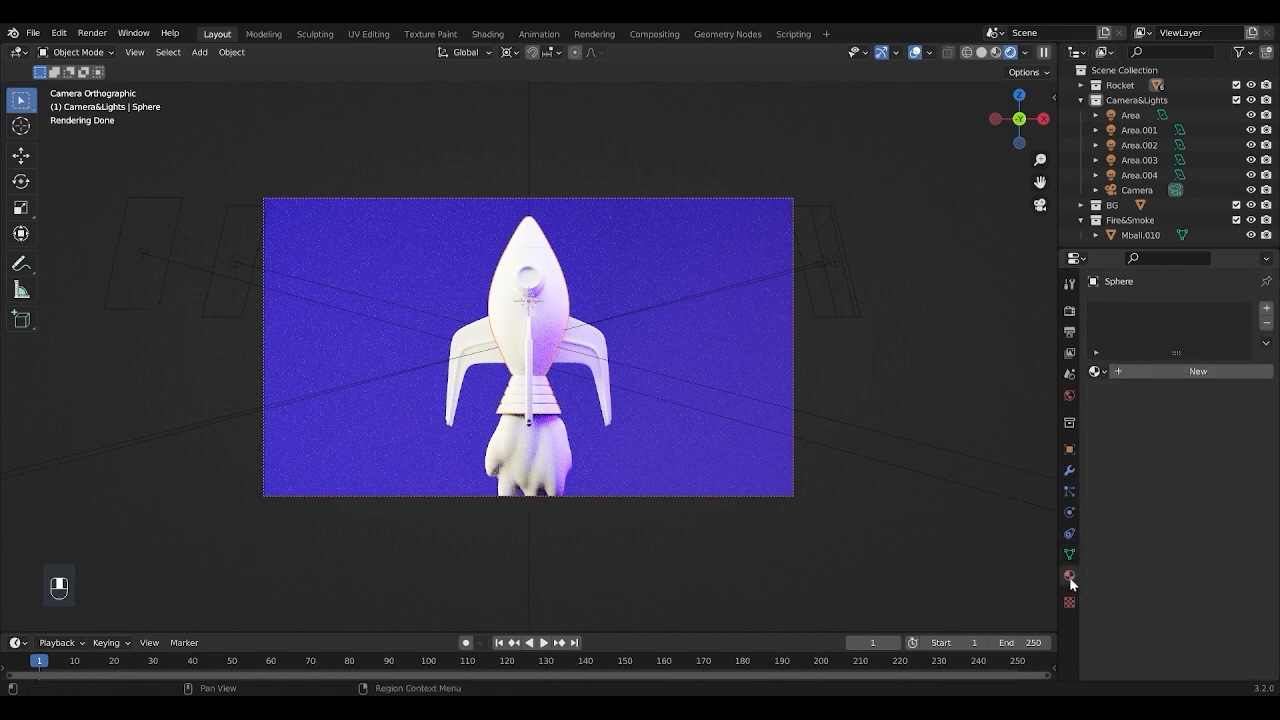
pyautogui.click(1179, 374)
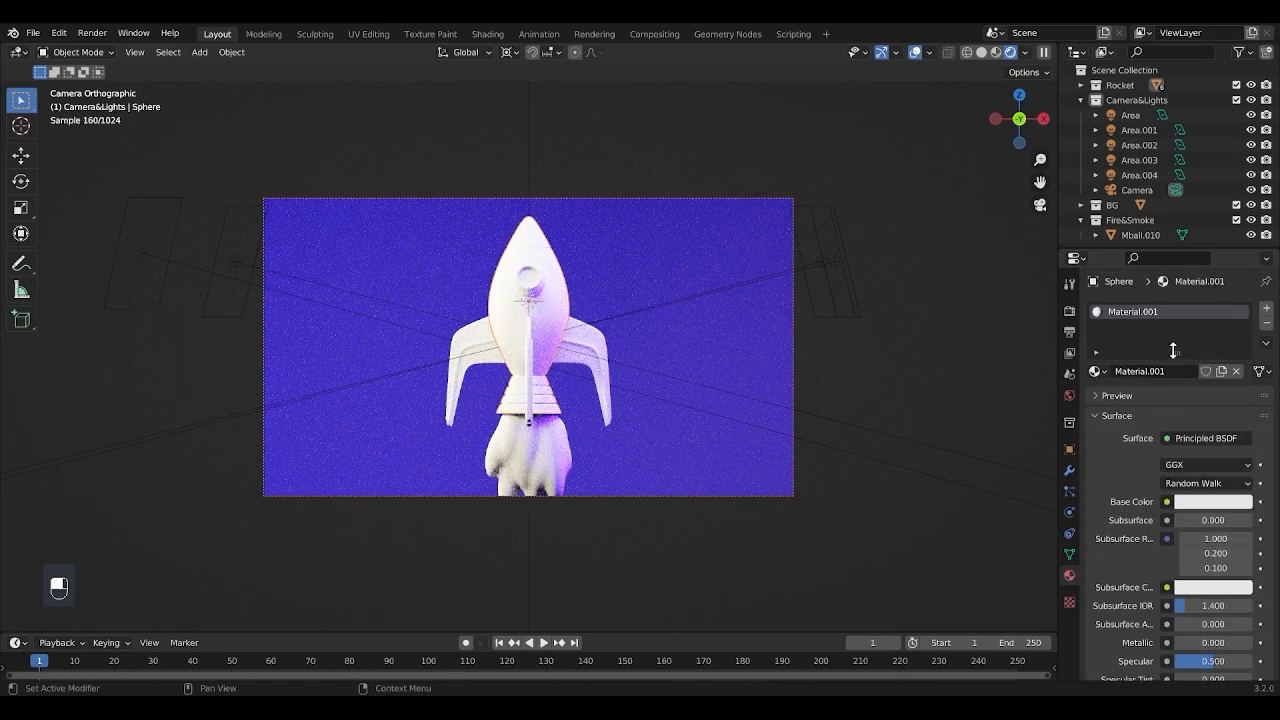
pyautogui.doubleClick(1176, 316)
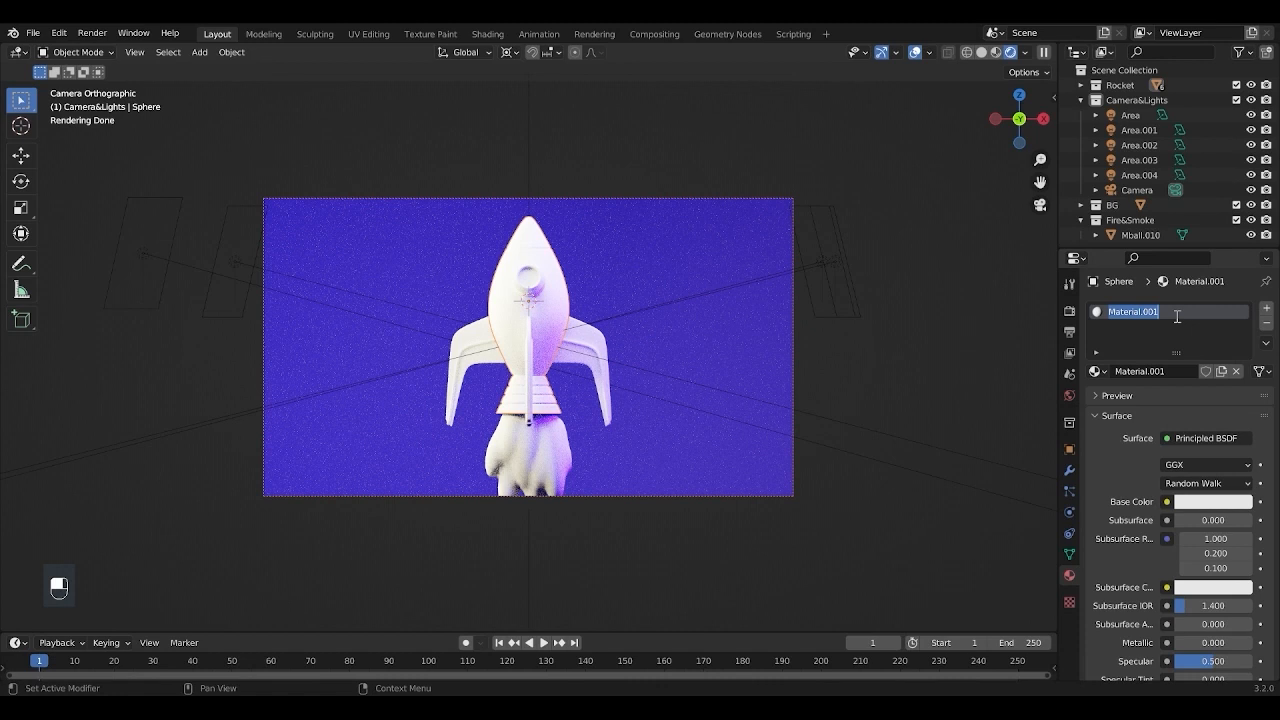
pyautogui.write('Rocket_')
pyautogui.write('mat01')
pyautogui.press('Return')
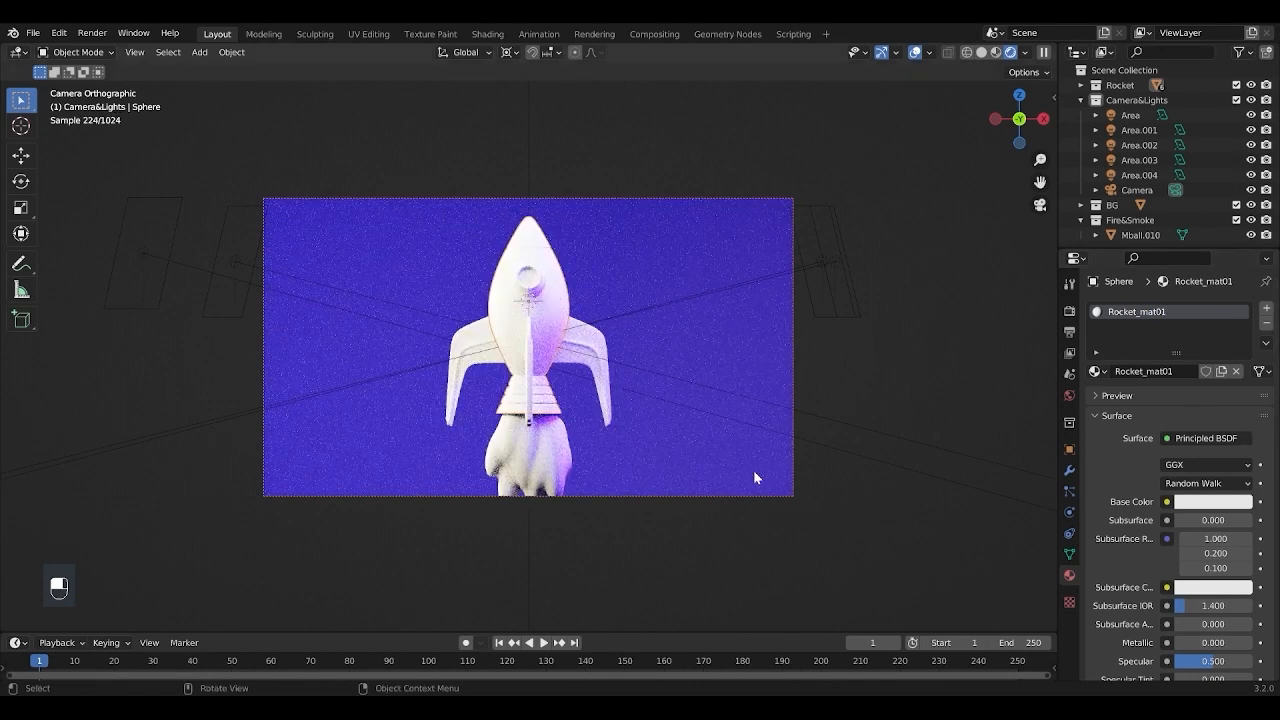
# Step: Change the base color of Rocket_mat01 to a strongly saturated coral red
pyautogui.click(1240, 504)
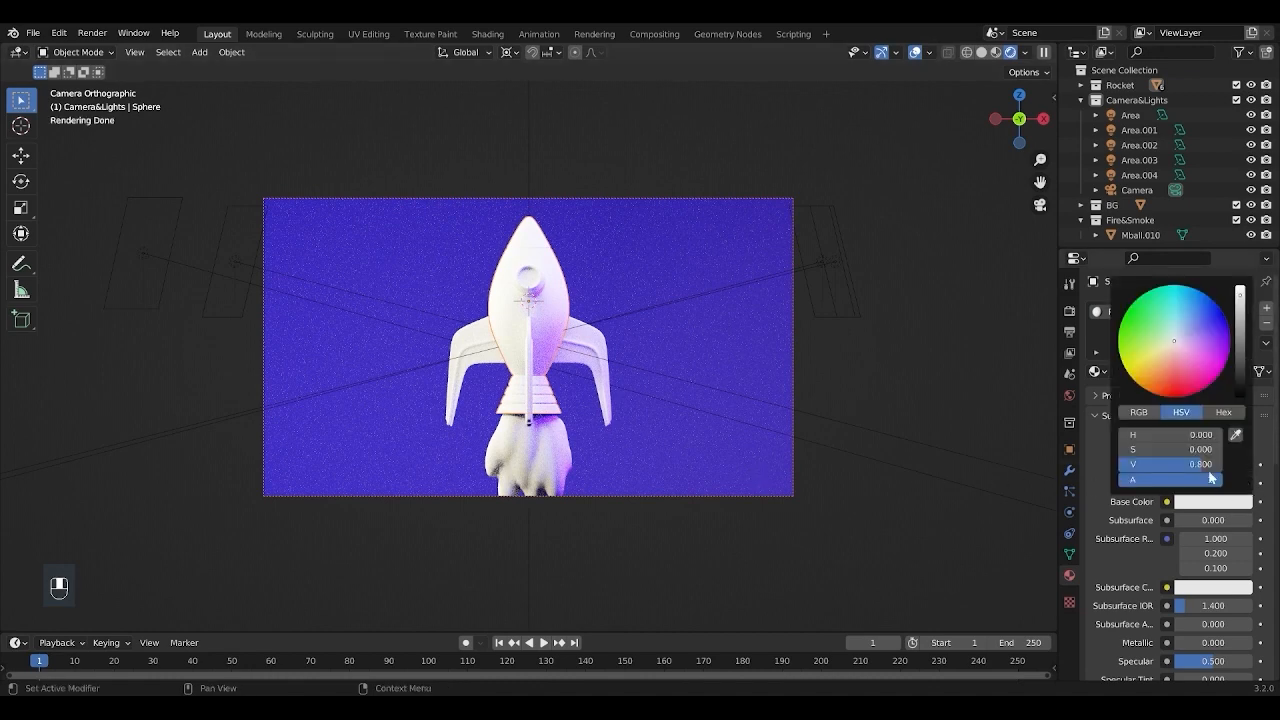
pyautogui.click(1173, 371)
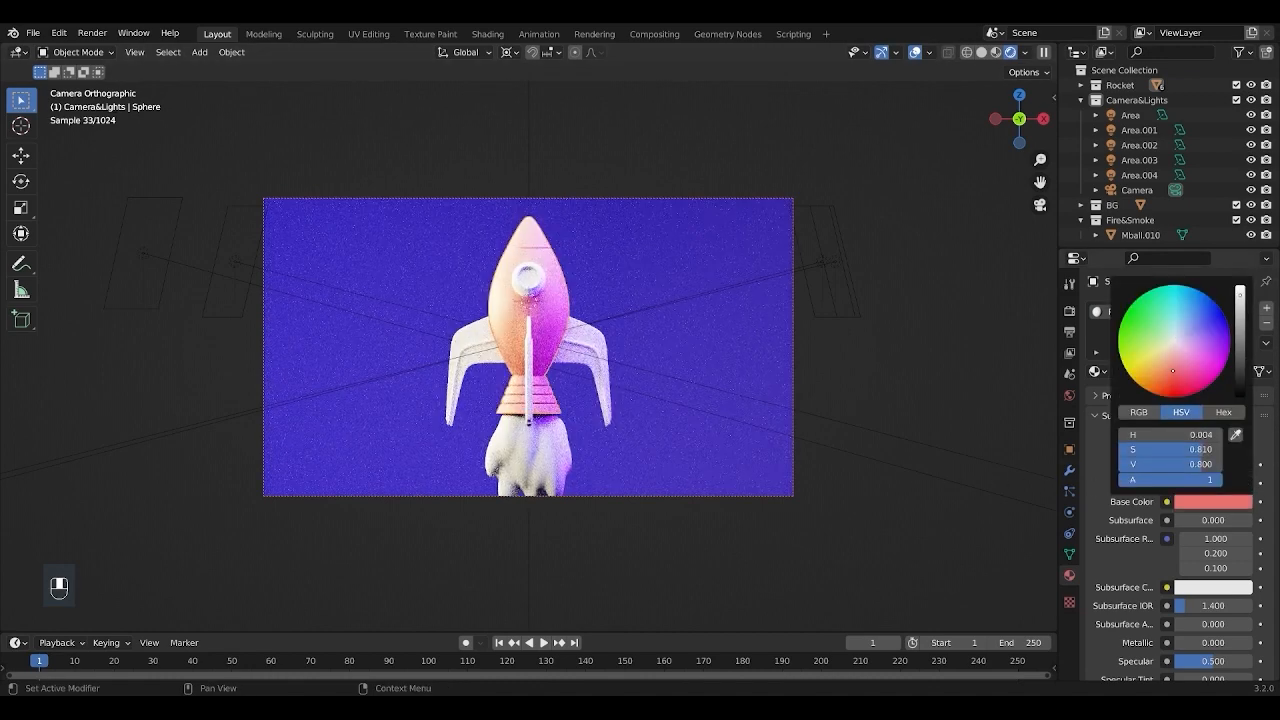
pyautogui.moveTo(1173, 371); pyautogui.dragTo(1175, 375)
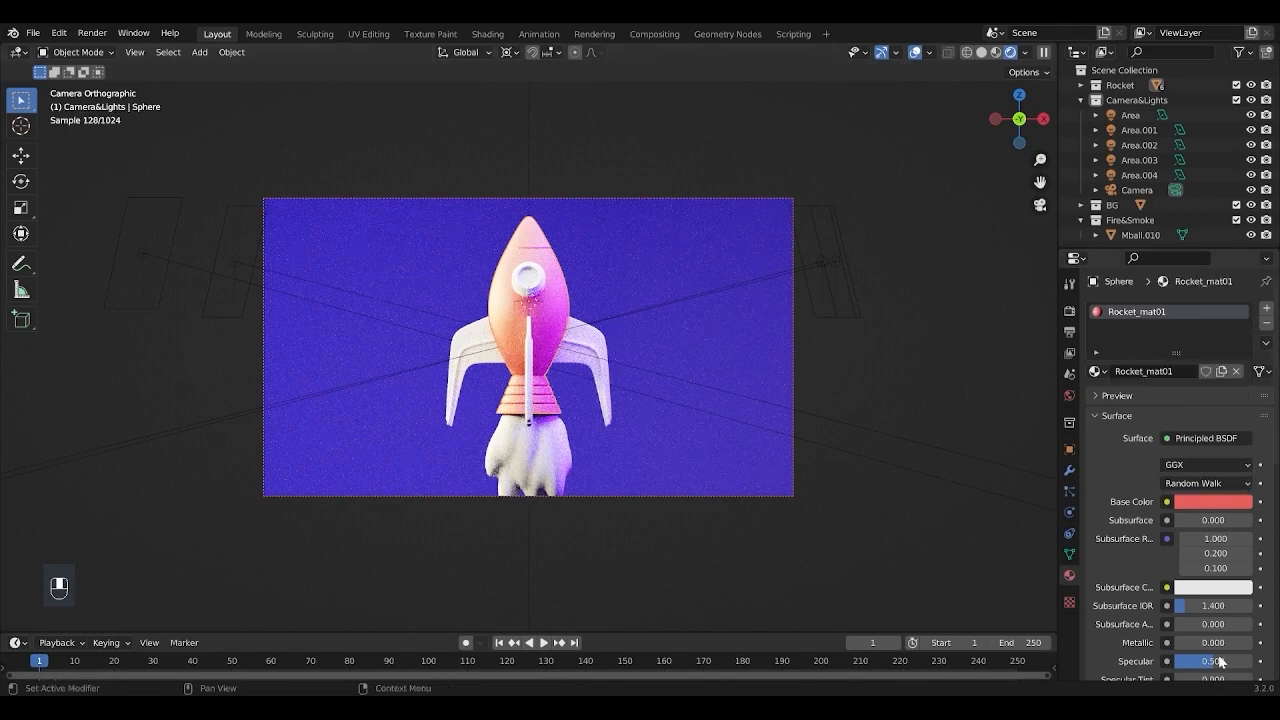
# Step: Set the Metallic value of Rocket_mat01 to about 0.924 and its Clearcoat to 5
pyautogui.scroll(-3, 1201, 636)
pyautogui.moveTo(1195, 580); pyautogui.dragTo(1241, 581)
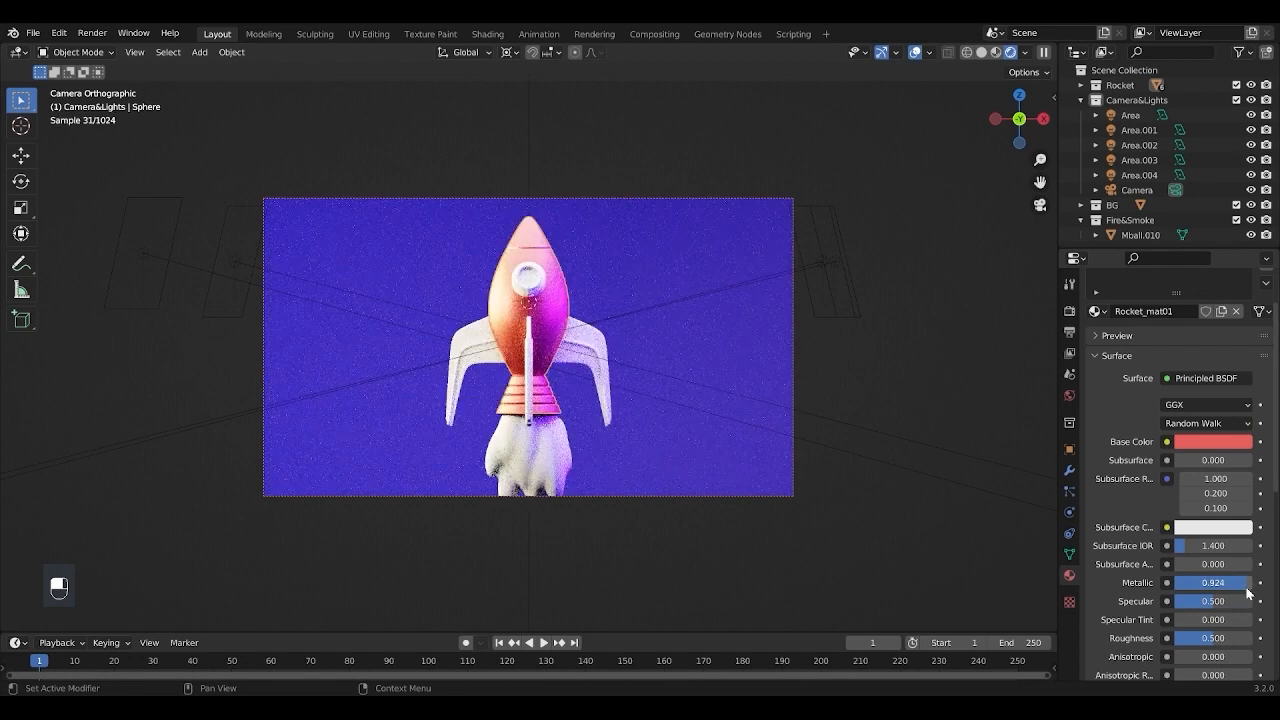
pyautogui.scroll(-5, 1244, 611)
pyautogui.click(1209, 611)
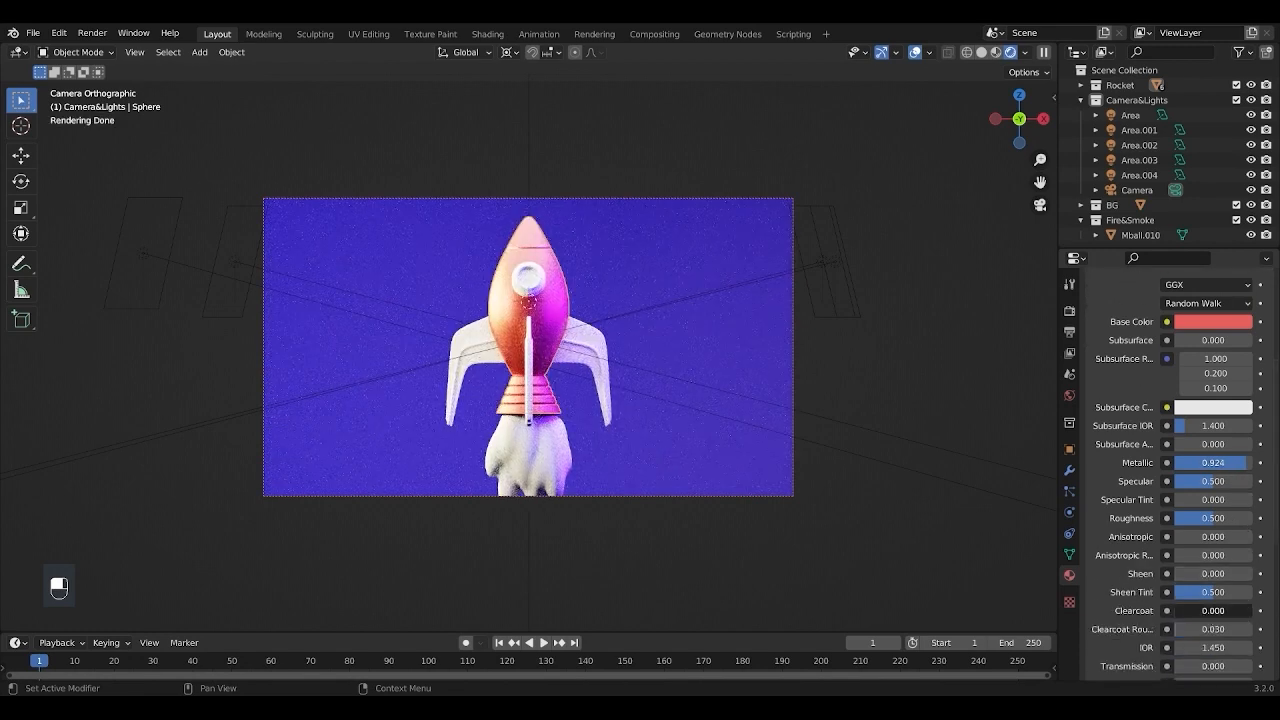
pyautogui.write('1')
pyautogui.press('Return')
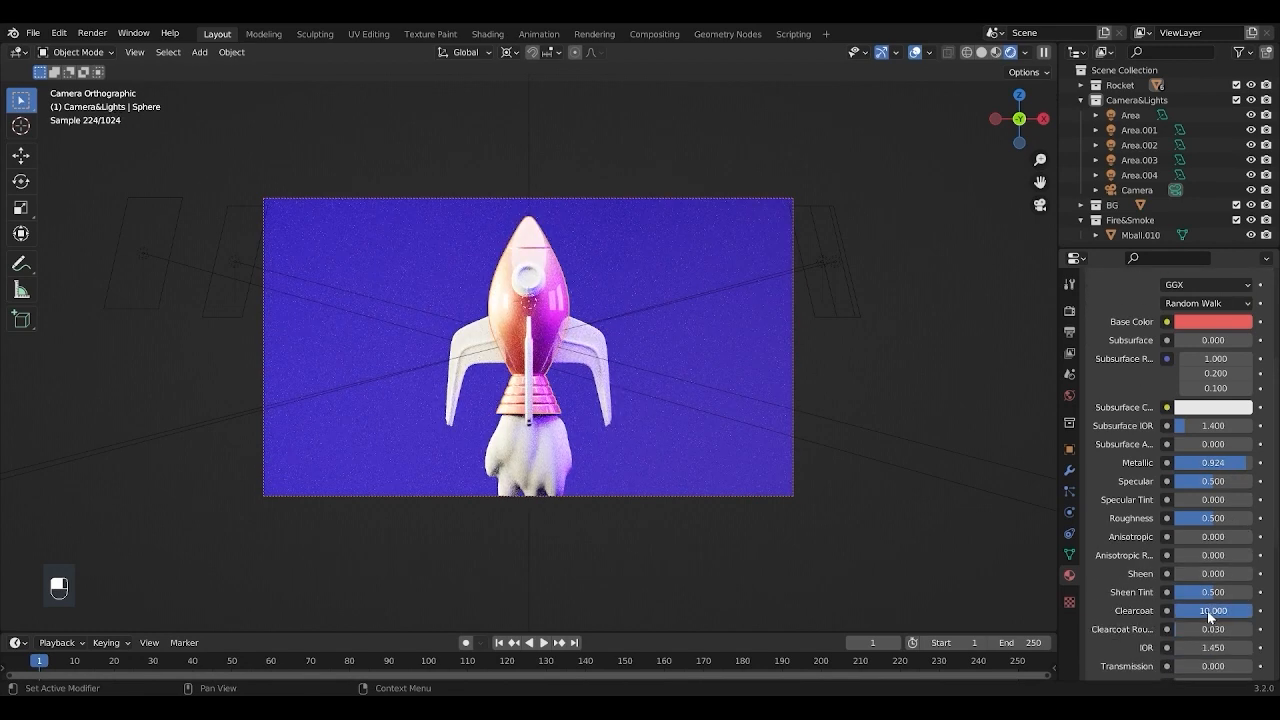
pyautogui.click(1207, 611)
pyautogui.write('5')
pyautogui.press('Return')
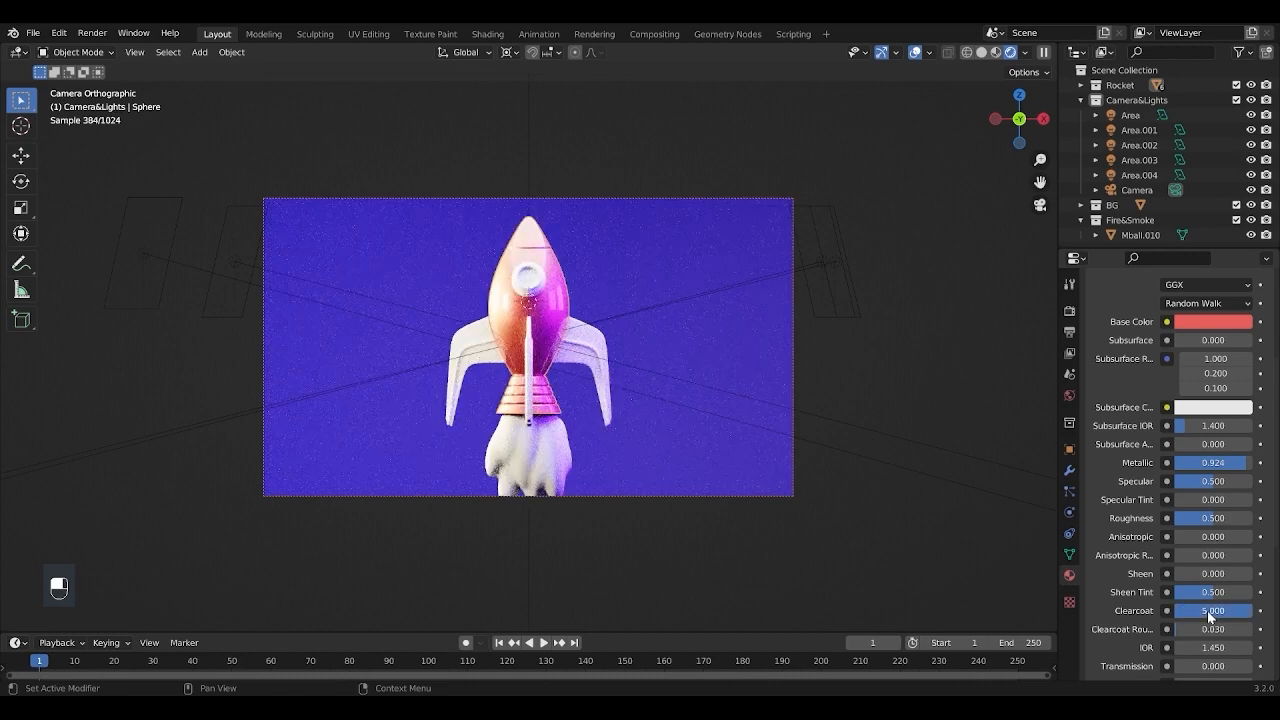
# Step: Select all four fins with the rocket body as the active object and link the body's material to them
pyautogui.click(581, 341)
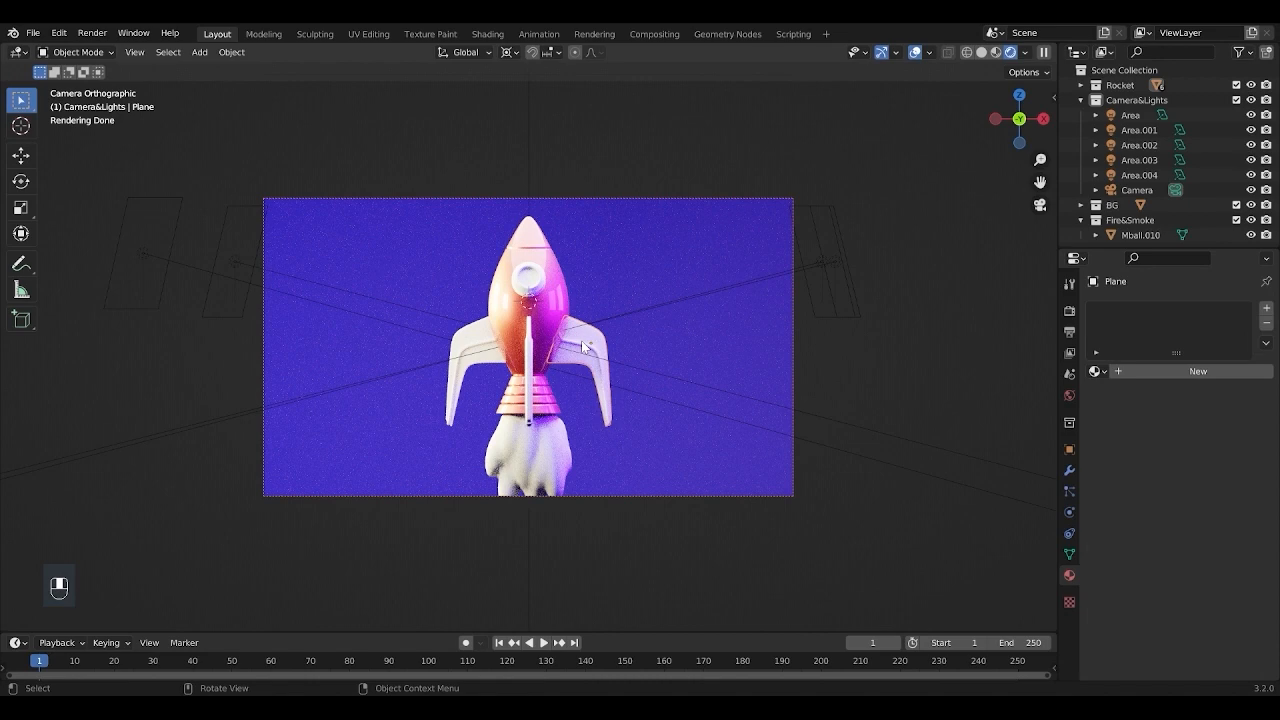
pyautogui.click(480, 358)
pyautogui.hotkey('ctrl', 'z')
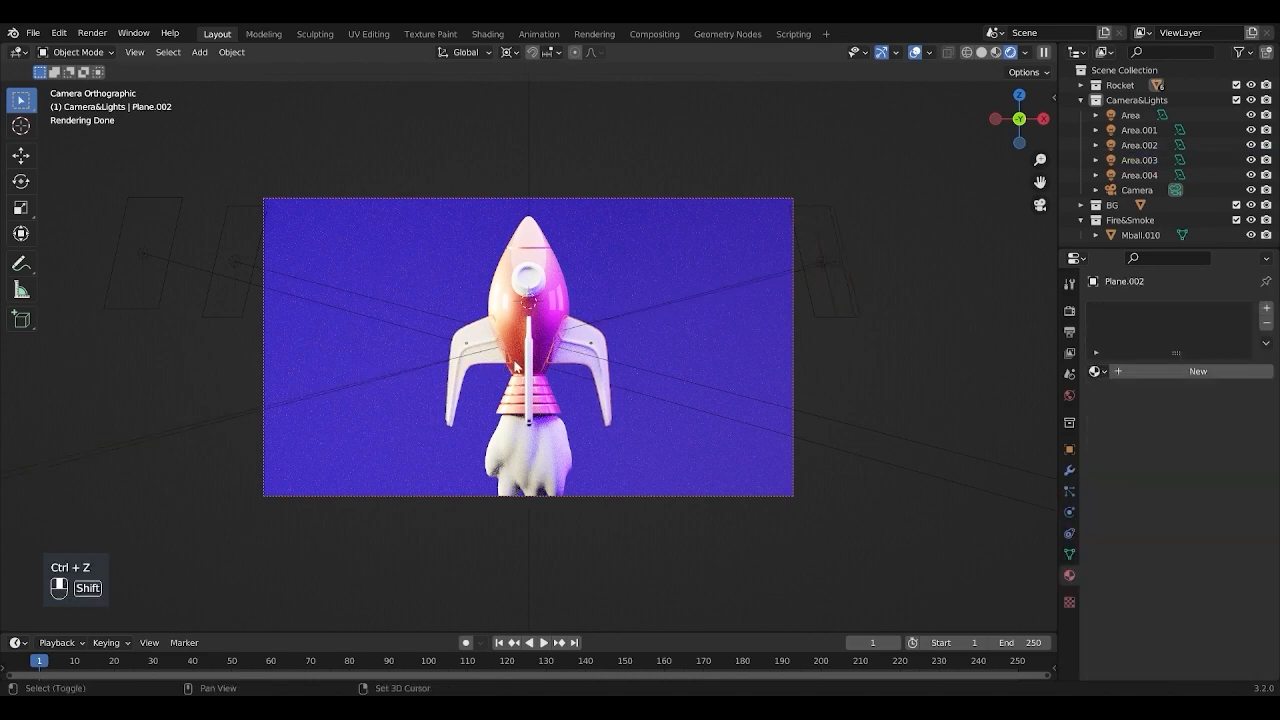
pyautogui.keyDown('shift'); pyautogui.click(532, 367); pyautogui.keyUp('shift')
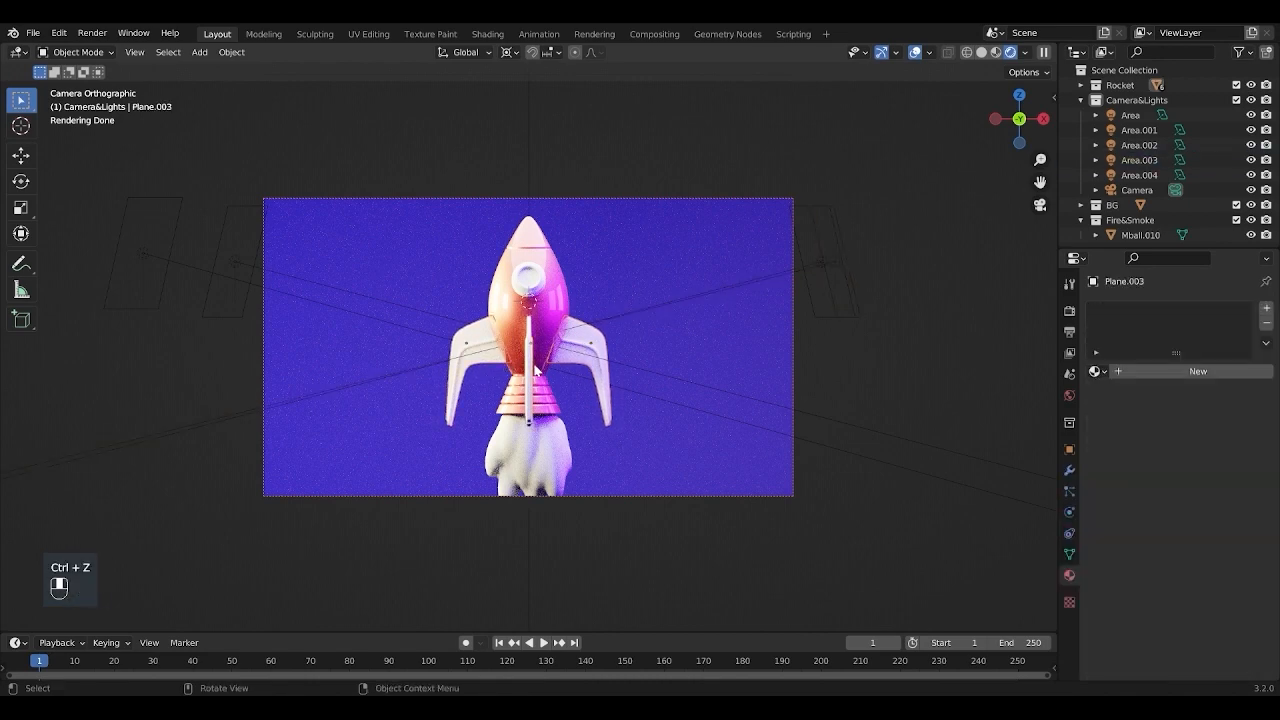
pyautogui.press('KP_7')
pyautogui.scroll(2, 538, 345)
pyautogui.keyDown('shift'); pyautogui.click(538, 337); pyautogui.keyUp('shift')
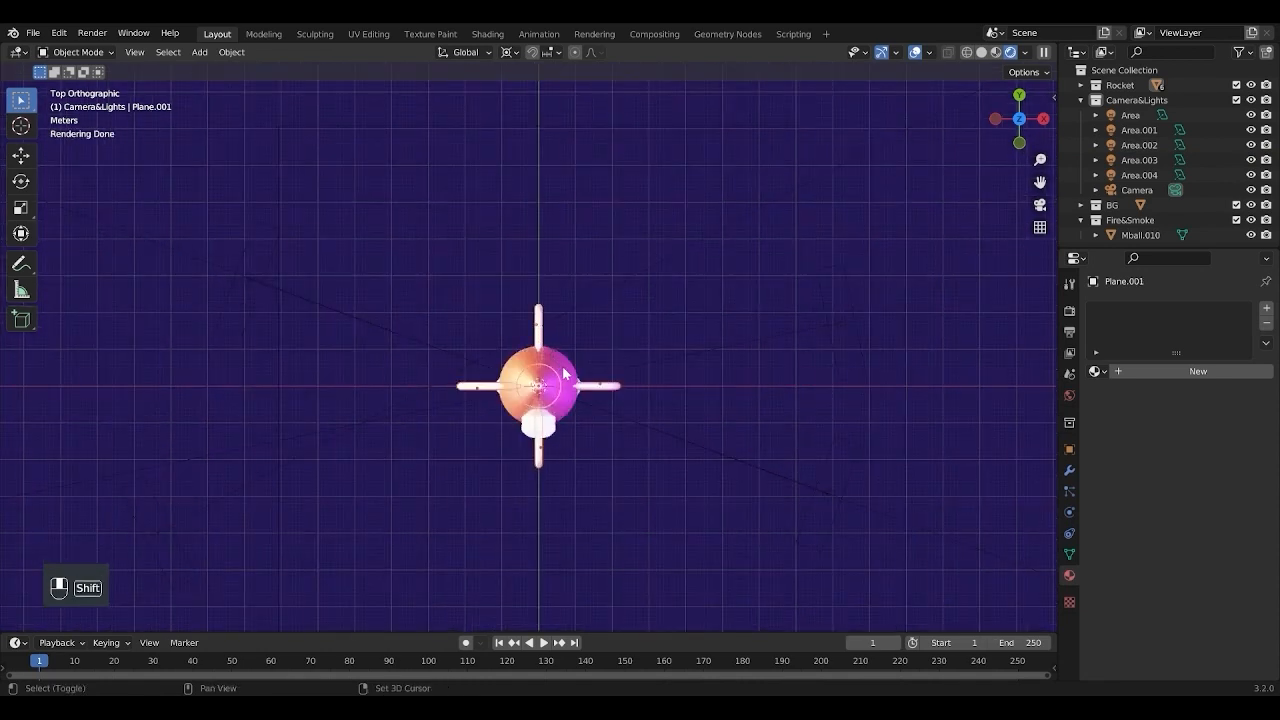
pyautogui.keyDown('shift'); pyautogui.click(563, 373); pyautogui.keyUp('shift')
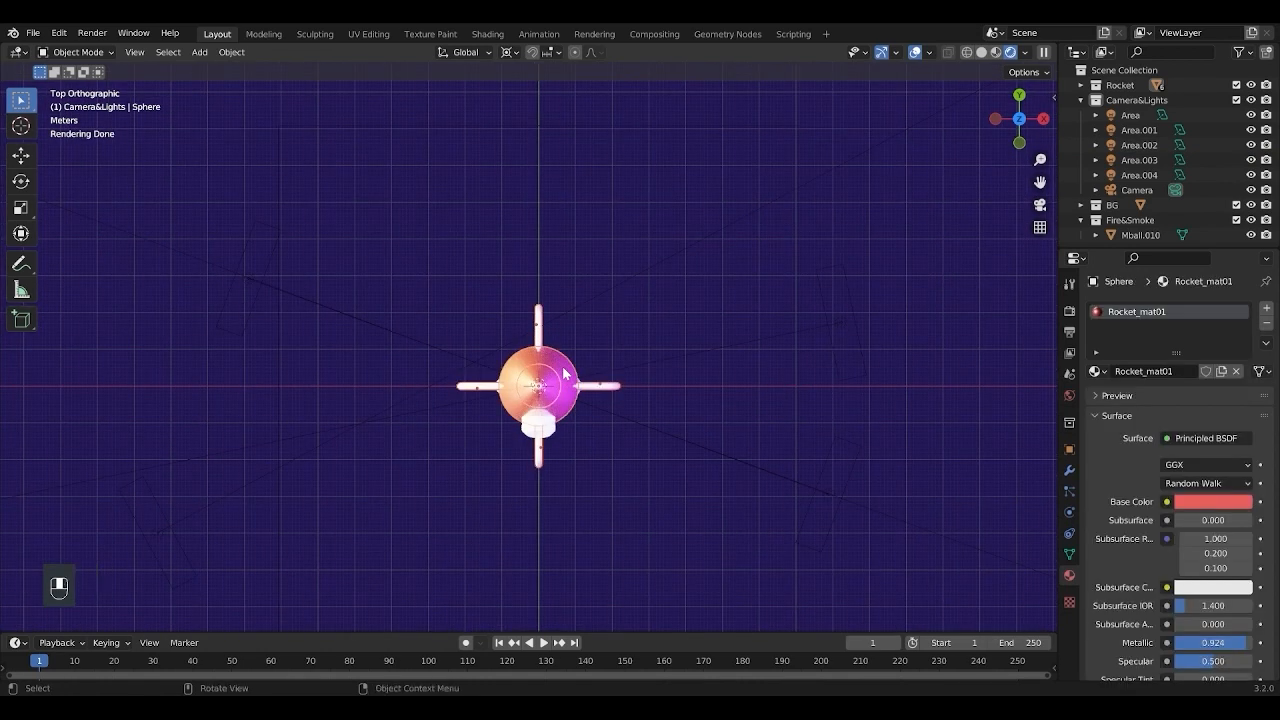
pyautogui.scroll(2, 616, 450)
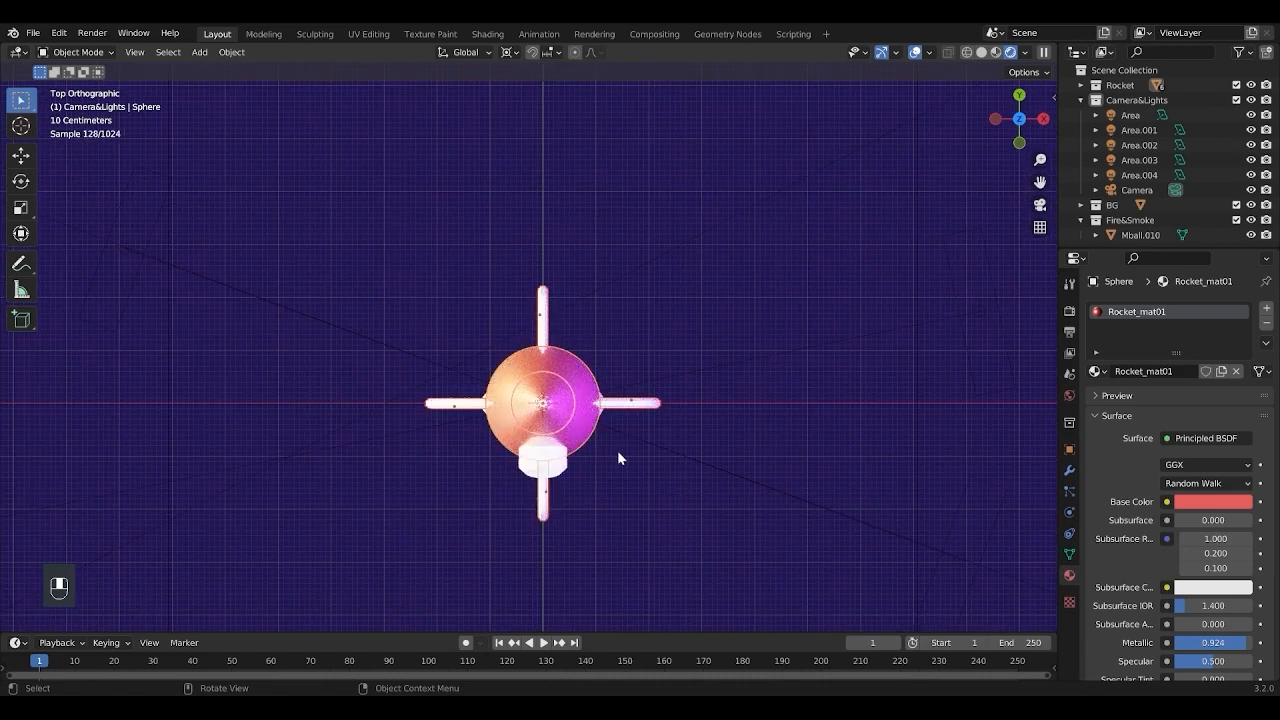
pyautogui.hotkey('ctrl', 'l')
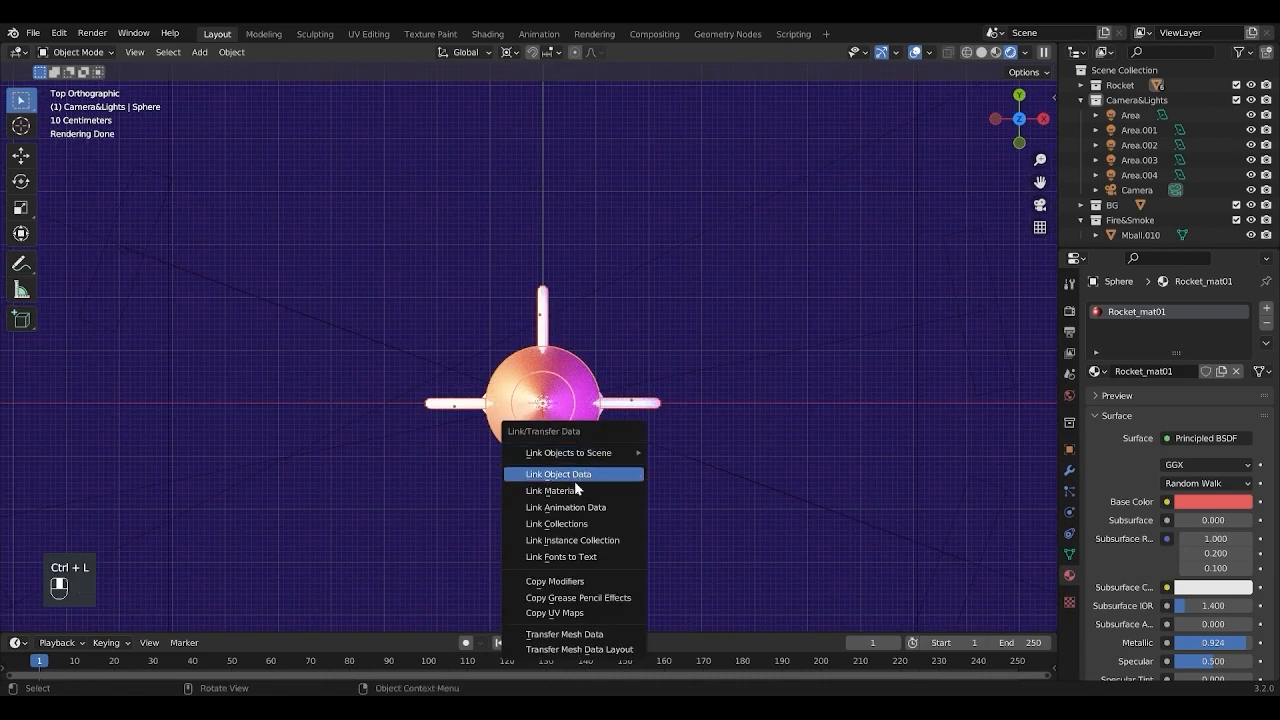
pyautogui.click(576, 490)
pyautogui.press('KP_0')
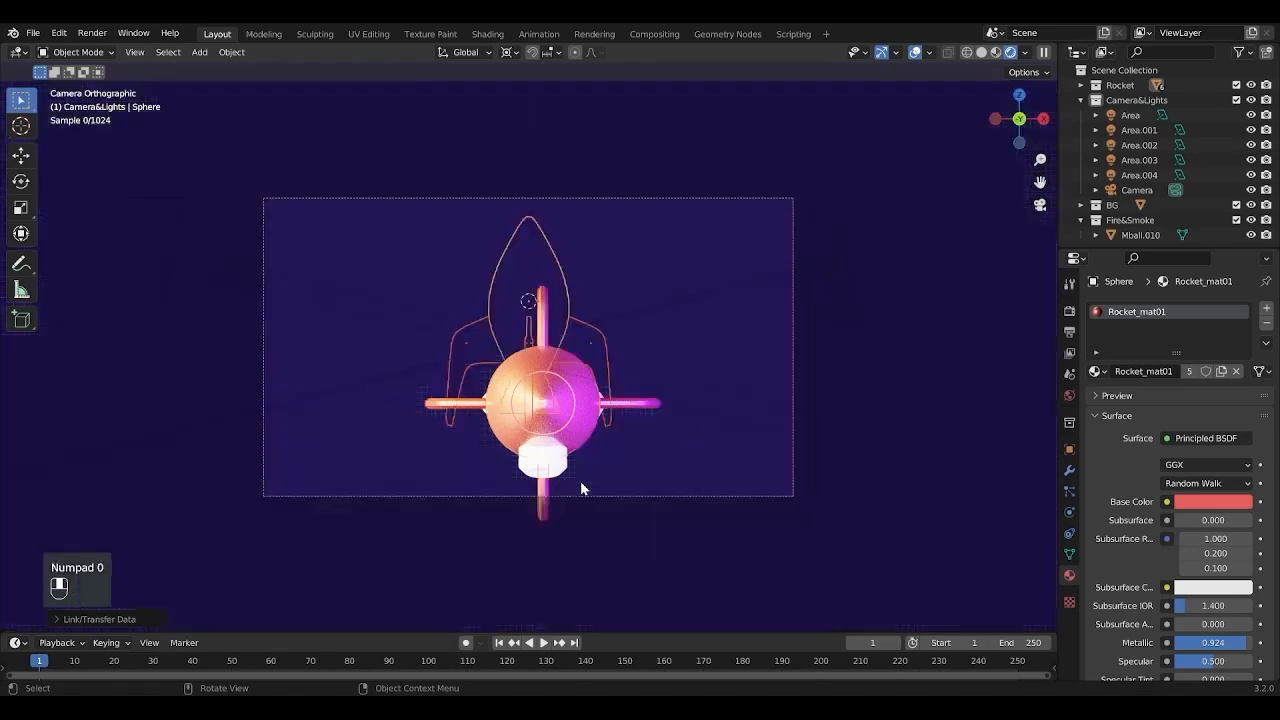
# Step: Select all geometry of the ringed nozzle below the rocket body and separate it into its own object
pyautogui.scroll(2, 536, 408)
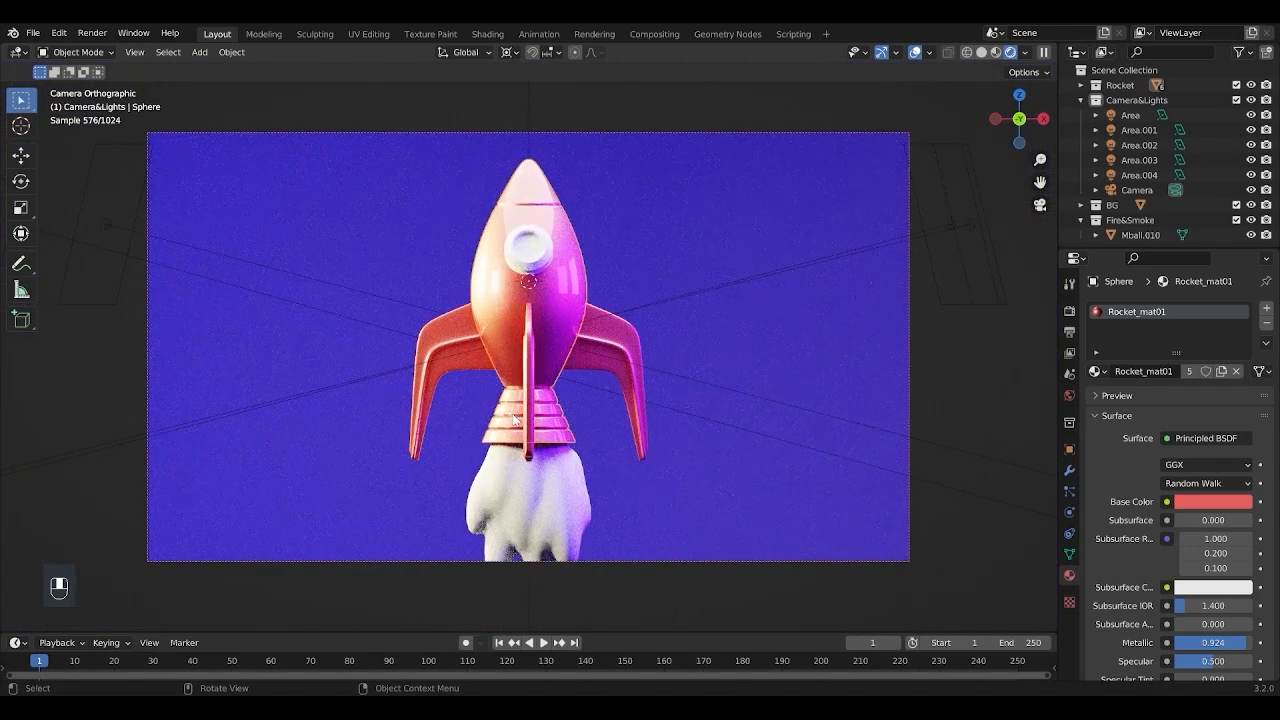
pyautogui.press('Tab')
pyautogui.press('z')
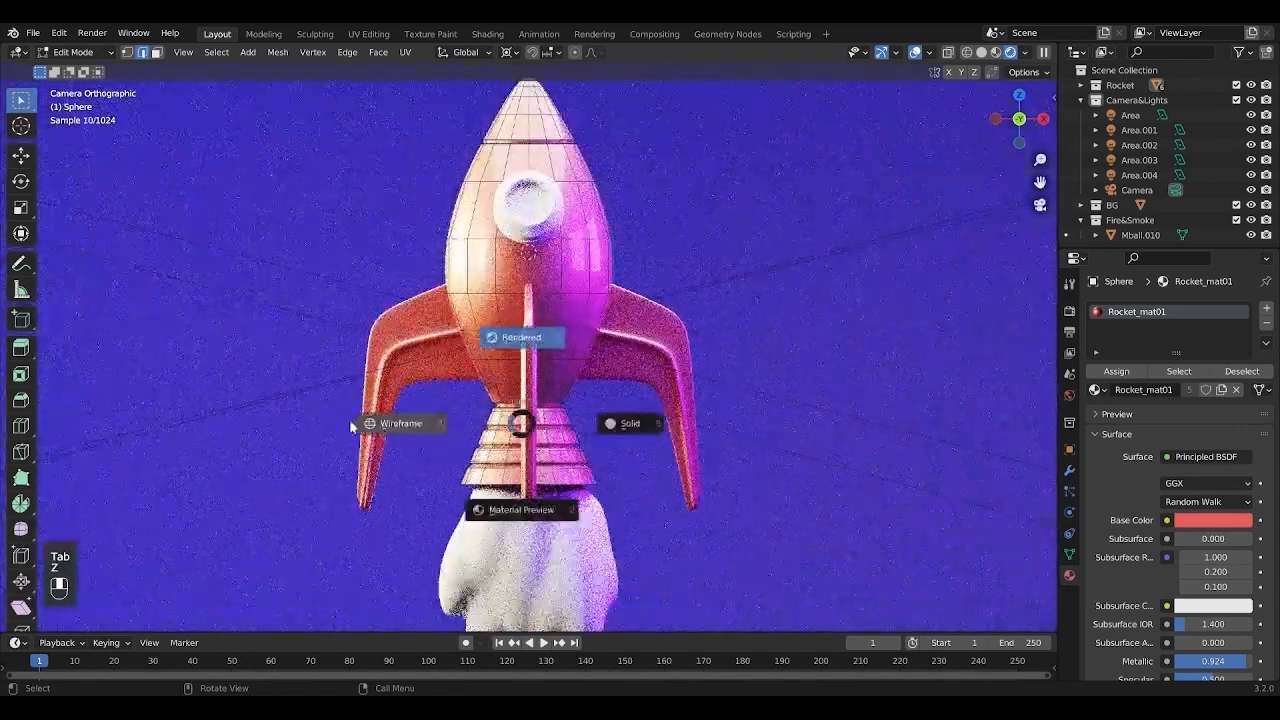
pyautogui.click(460, 413)
pyautogui.scroll(2, 420, 395)
pyautogui.keyDown('shift'); pyautogui.click(552, 525); pyautogui.keyUp('shift')
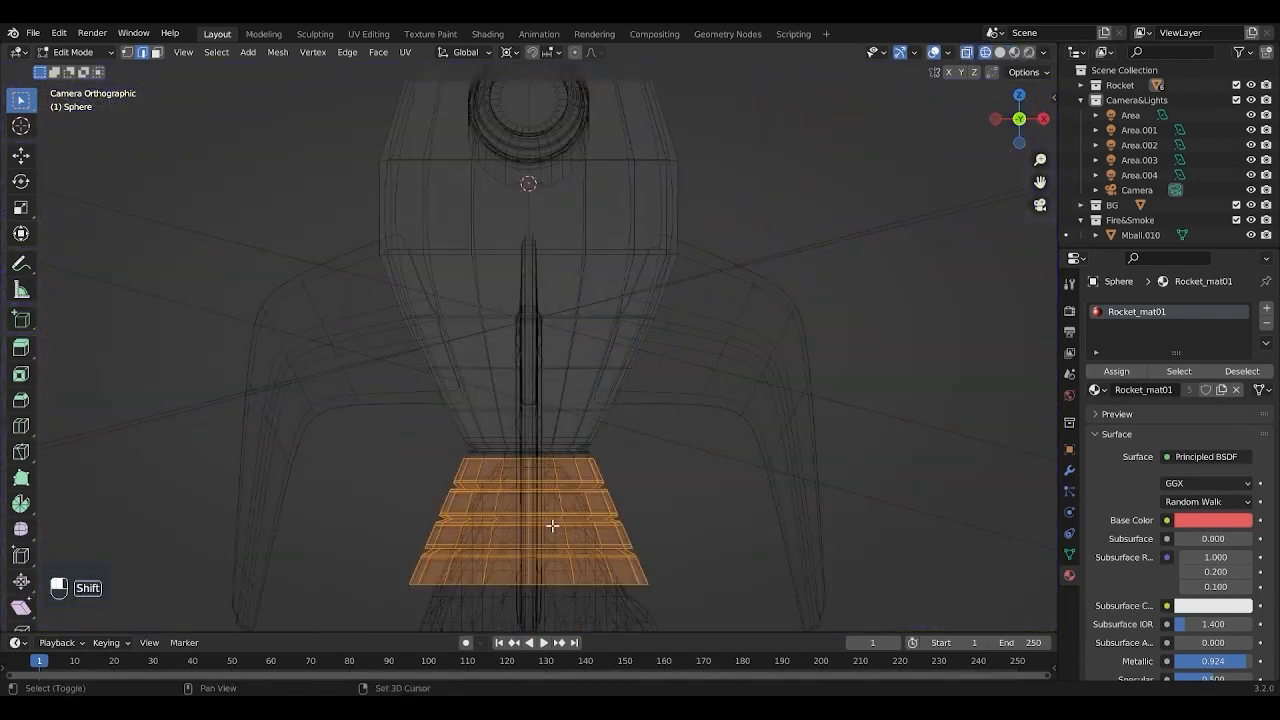
pyautogui.keyDown('shift'); pyautogui.moveTo(402, 452); pyautogui.dragTo(732, 532); pyautogui.keyUp('shift')
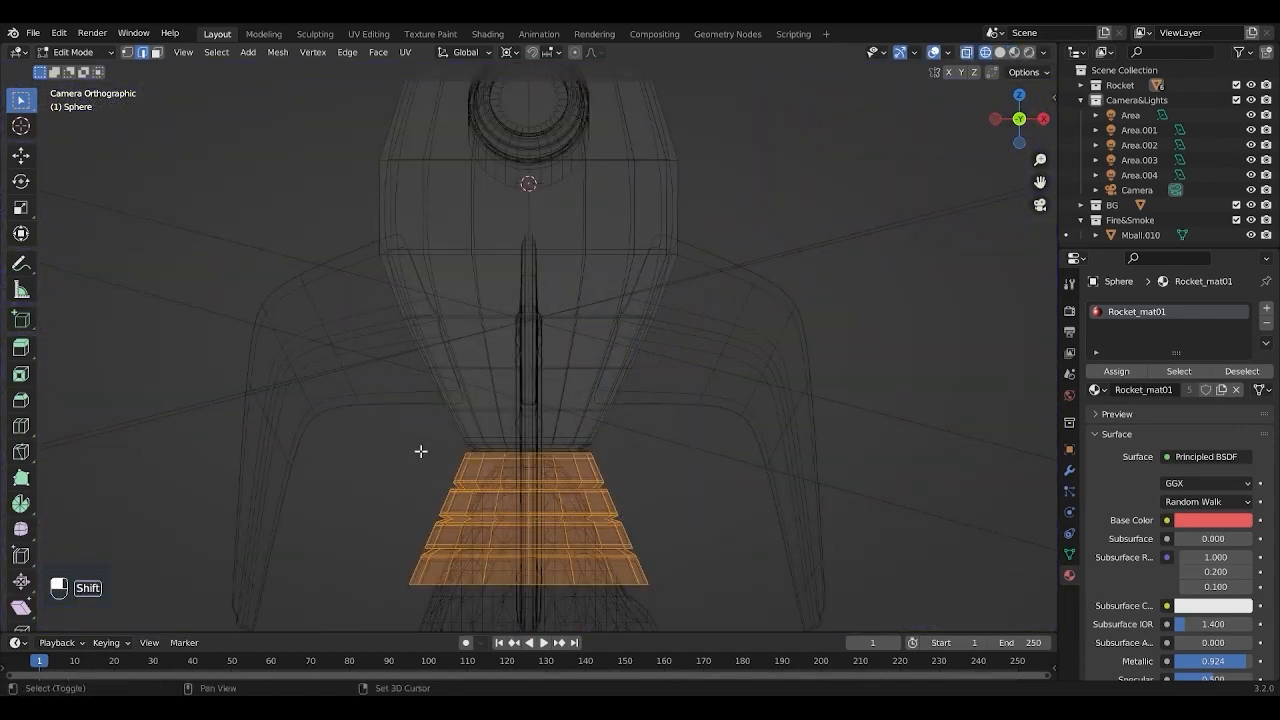
pyautogui.keyDown('shift'); pyautogui.moveTo(421, 451); pyautogui.dragTo(646, 489); pyautogui.keyUp('shift')
pyautogui.keyDown('shift'); pyautogui.moveTo(430, 447); pyautogui.dragTo(590, 484); pyautogui.keyUp('shift')
pyautogui.press('z')
pyautogui.click(709, 409)
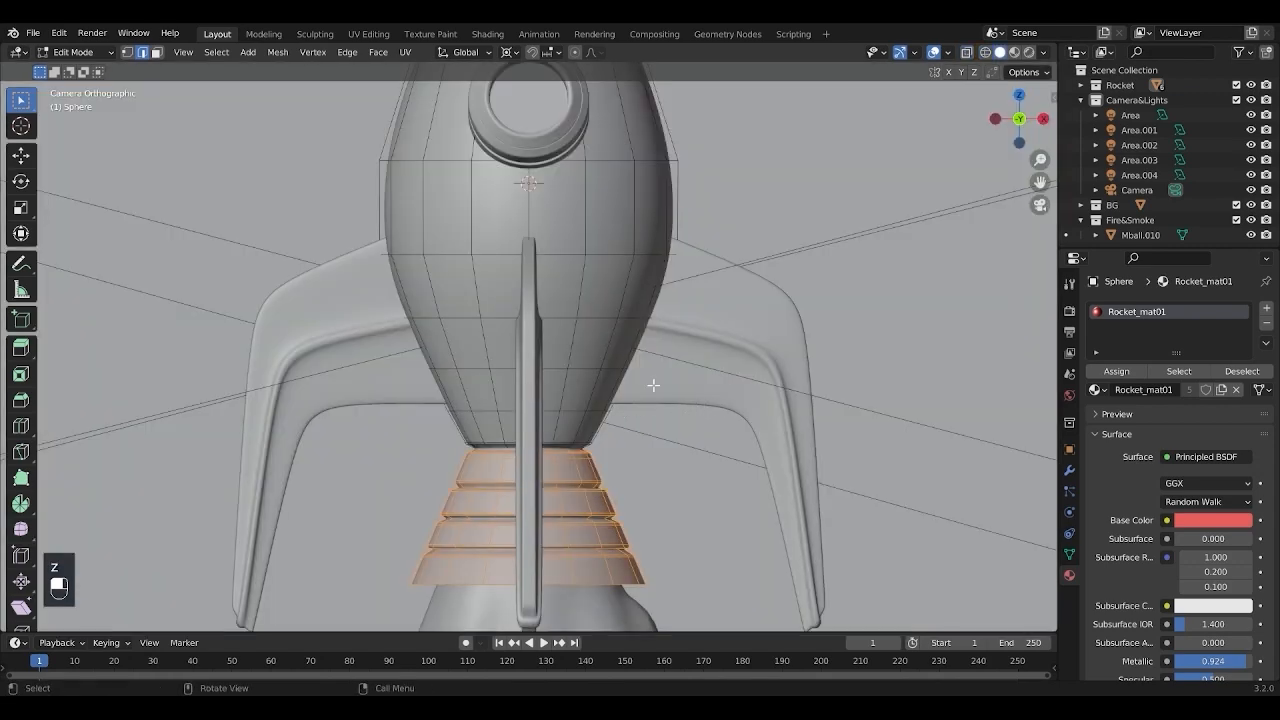
pyautogui.press('p')
pyautogui.click(617, 371)
pyautogui.press('Tab')
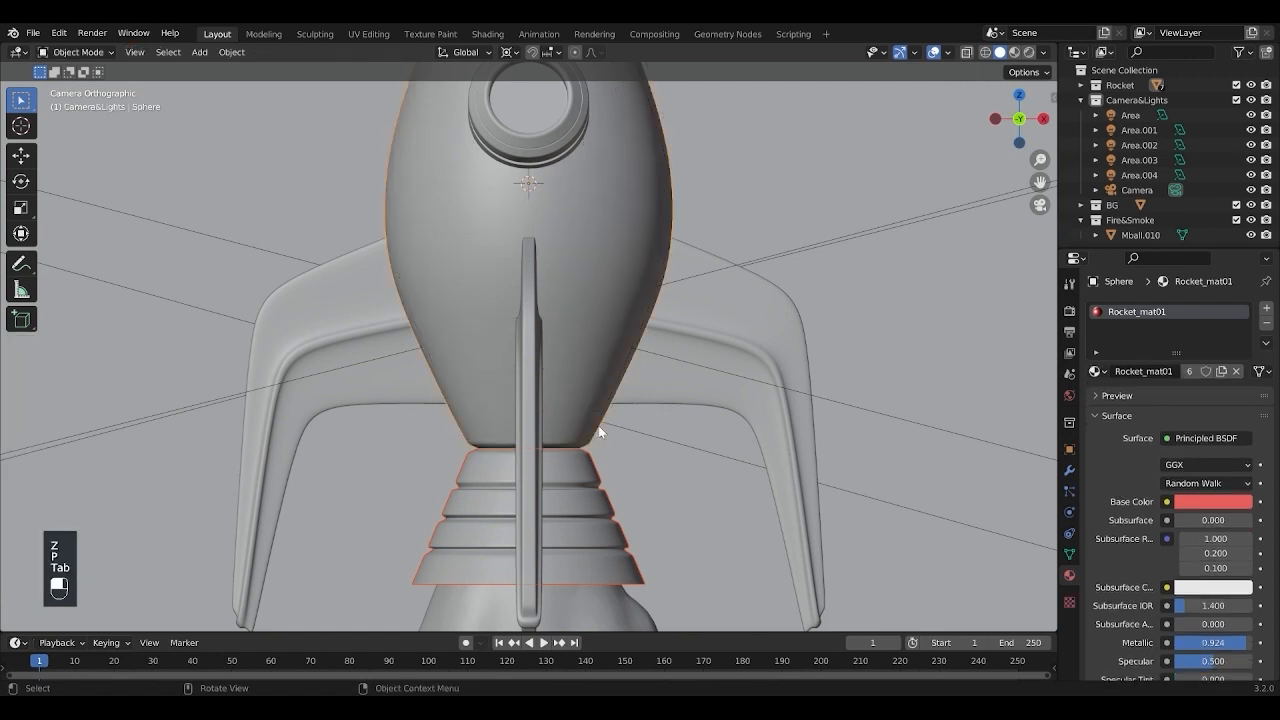
# Step: Replace the separated nozzle's red material with a new one and set its base color to grey with a value of about 0.229
pyautogui.keyDown('shift'); pyautogui.click(569, 486); pyautogui.keyUp('shift')
pyautogui.scroll(-4, 569, 486)
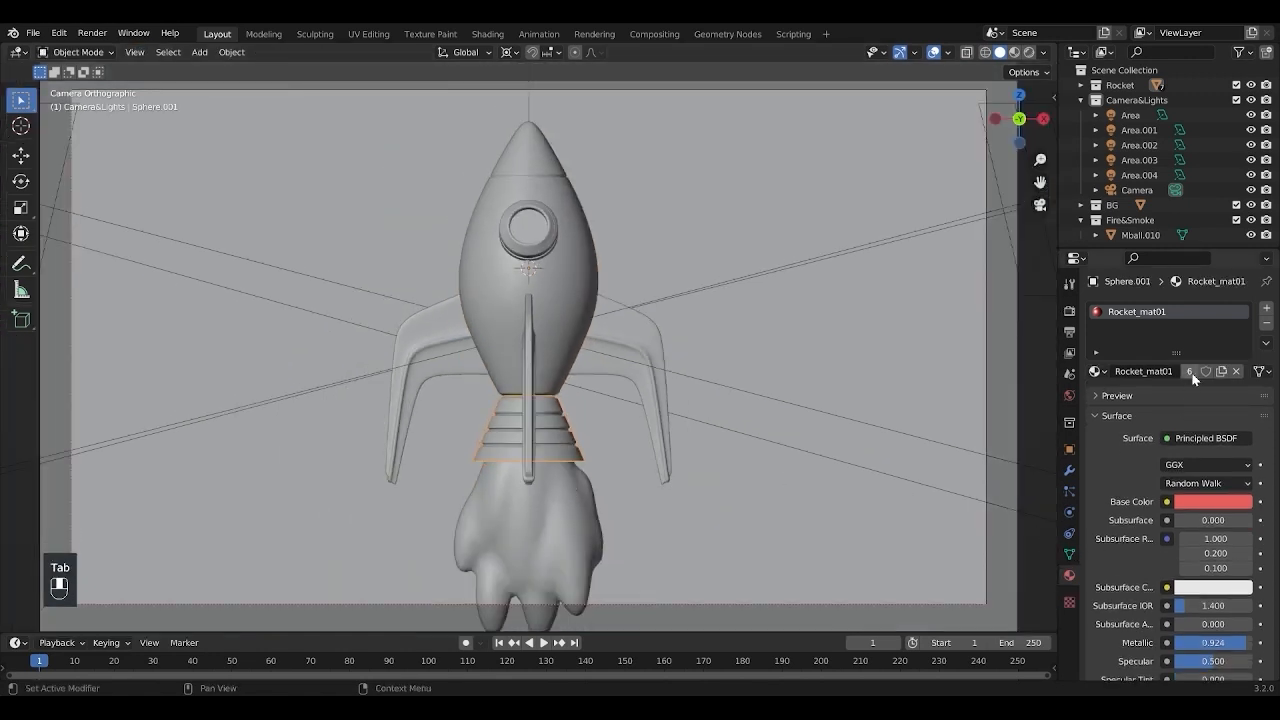
pyautogui.click(1266, 323)
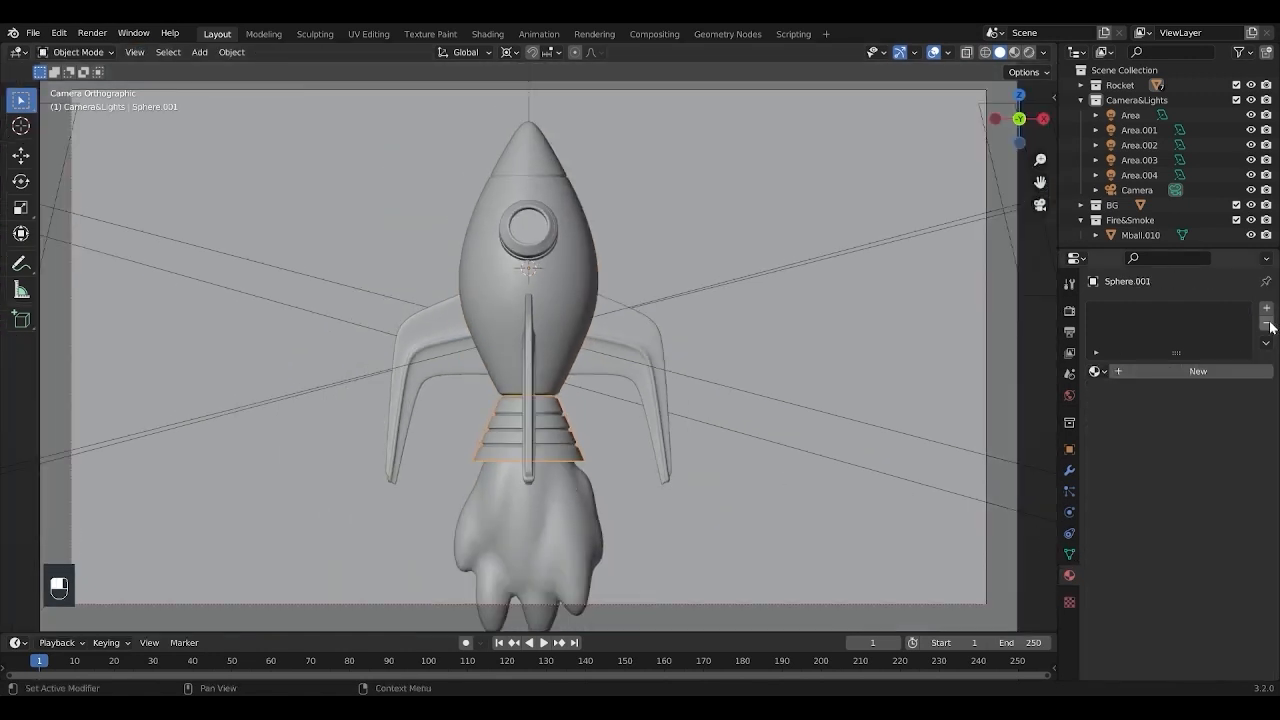
pyautogui.click(1201, 373)
pyautogui.click(1209, 504)
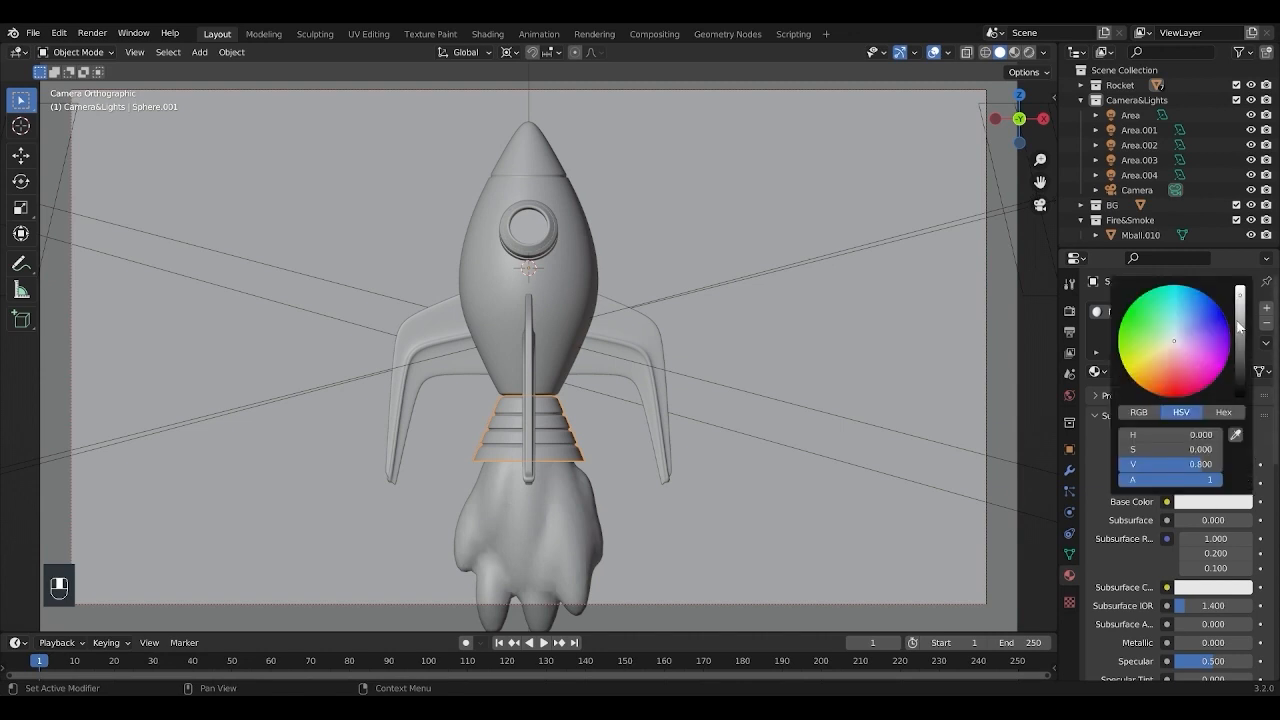
pyautogui.click(1241, 344)
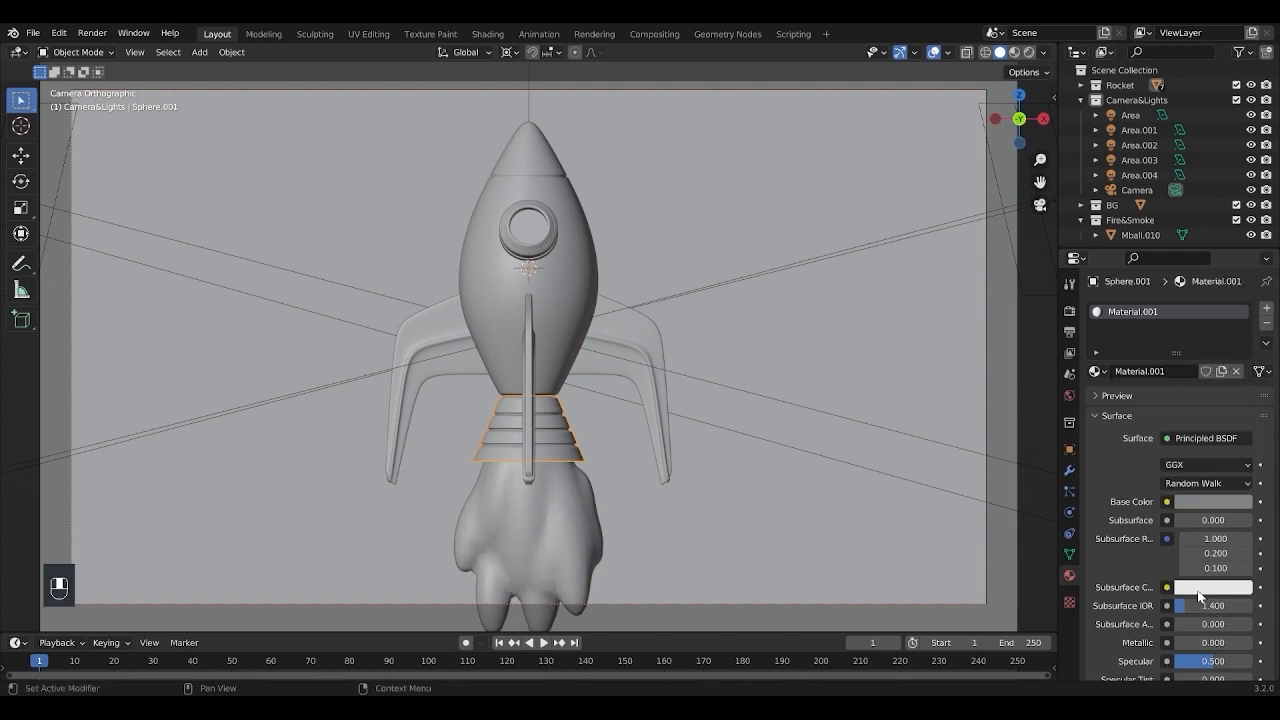
# Step: Set the nozzle material's Metallic value to about 0.904 and its Clearcoat to 5
pyautogui.moveTo(1192, 640); pyautogui.dragTo(1245, 640)
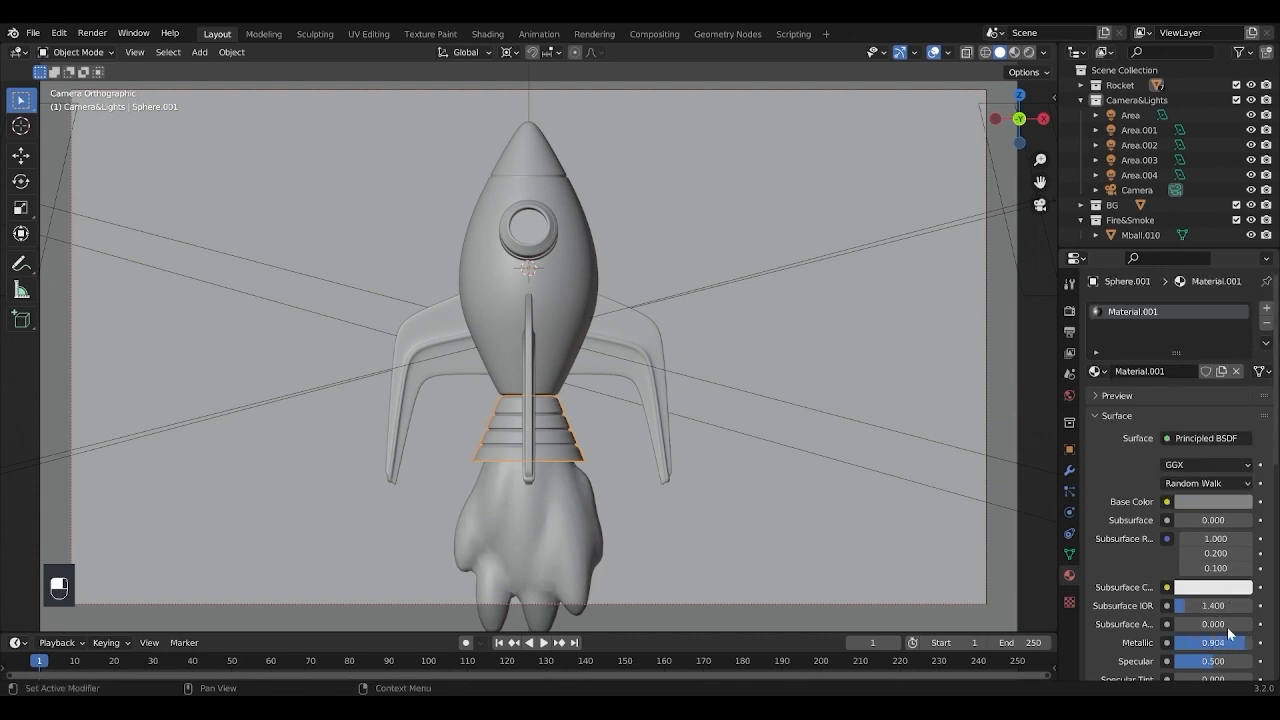
pyautogui.scroll(-3, 1131, 565)
pyautogui.scroll(-6, 1131, 566)
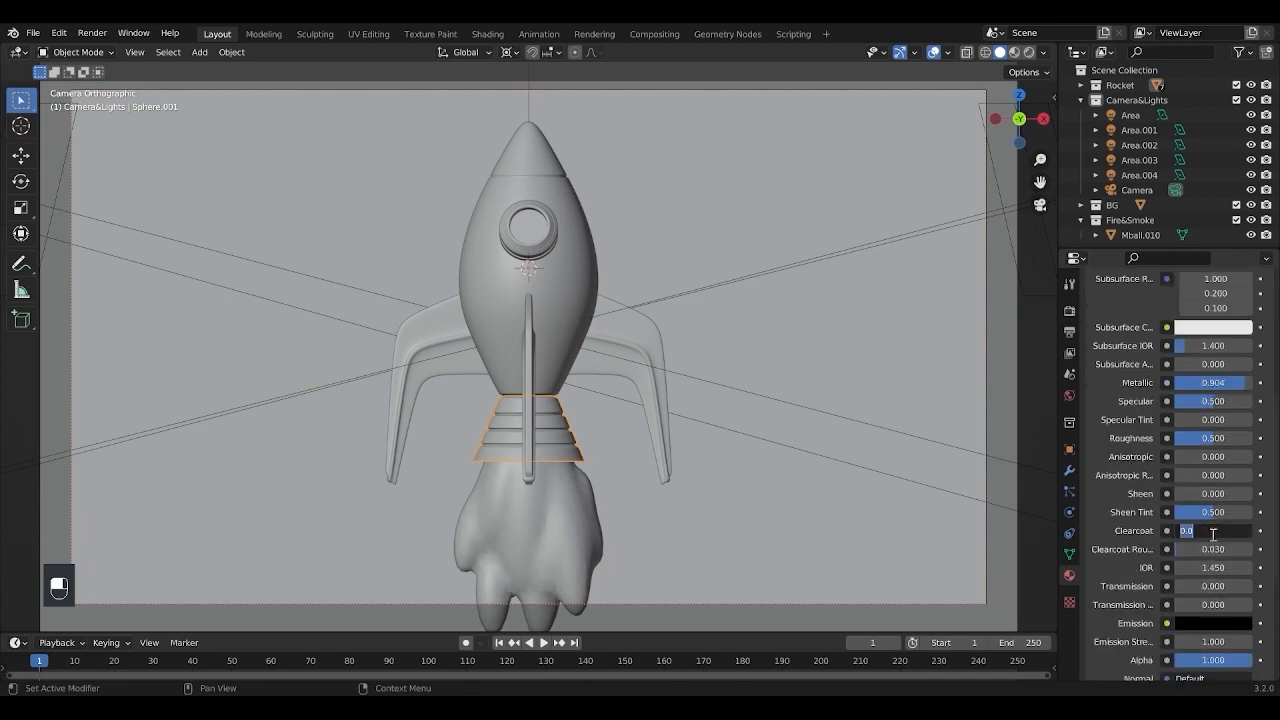
pyautogui.press('Return')
pyautogui.scroll(-2, 686, 438)
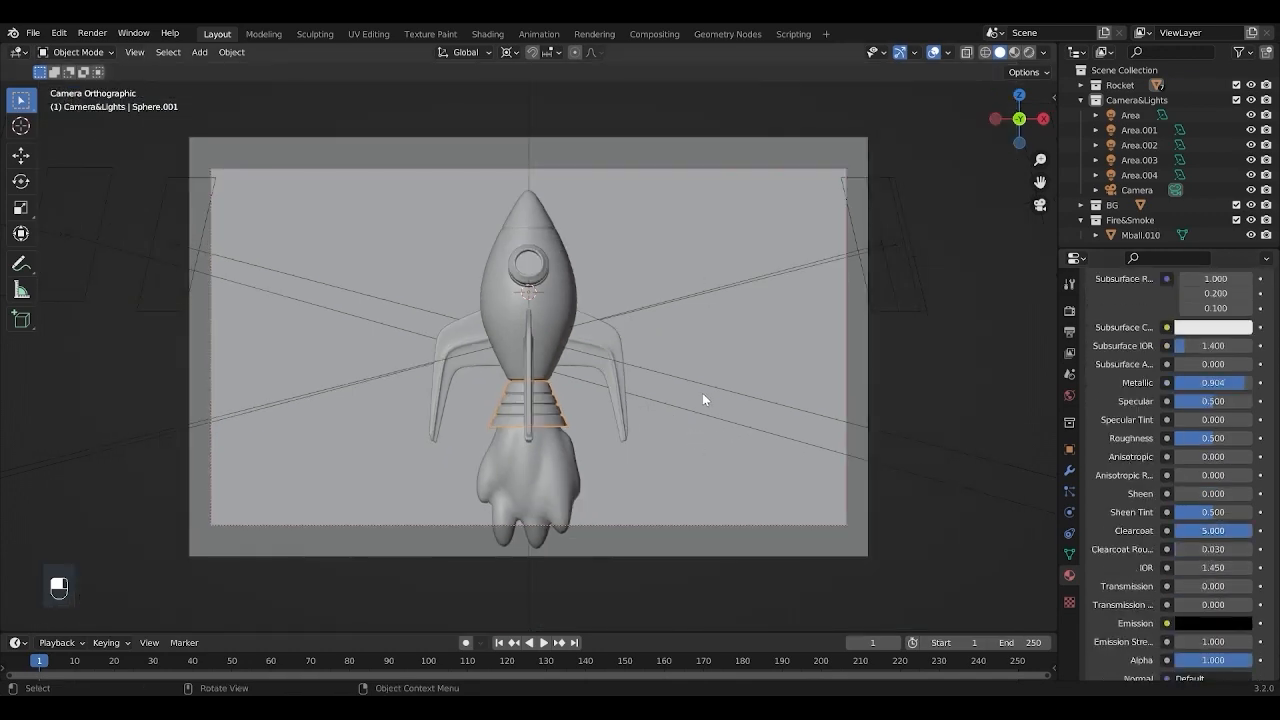
# Step: Preview the scene in rendered shading and darken the nozzle material's grey base color
pyautogui.press('z')
pyautogui.click(695, 198)
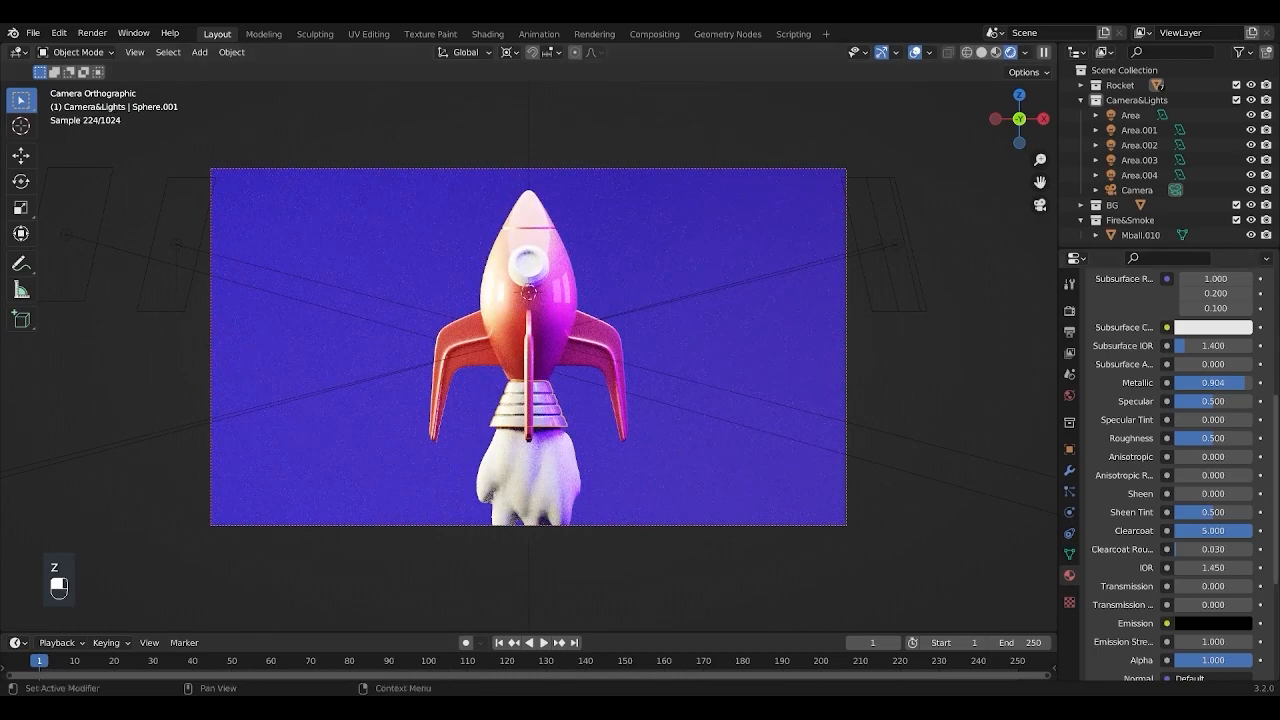
pyautogui.scroll(3, 1224, 384)
pyautogui.click(1225, 301)
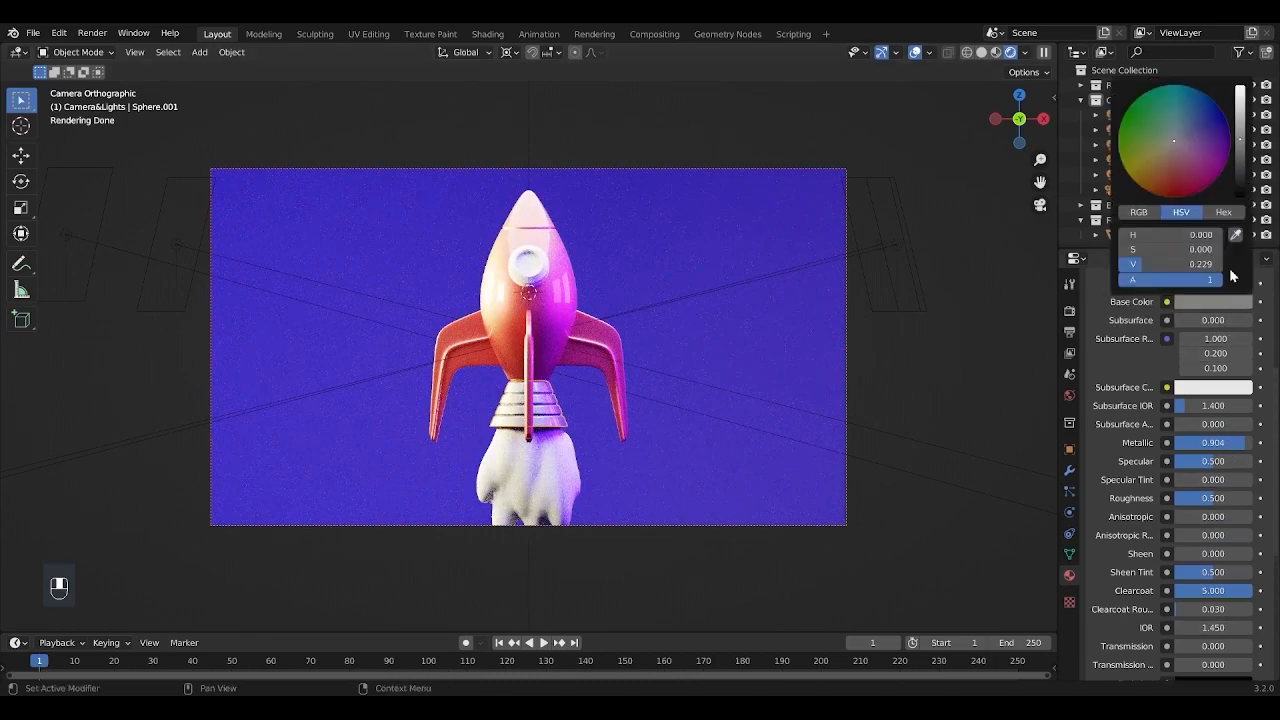
pyautogui.click(1242, 164)
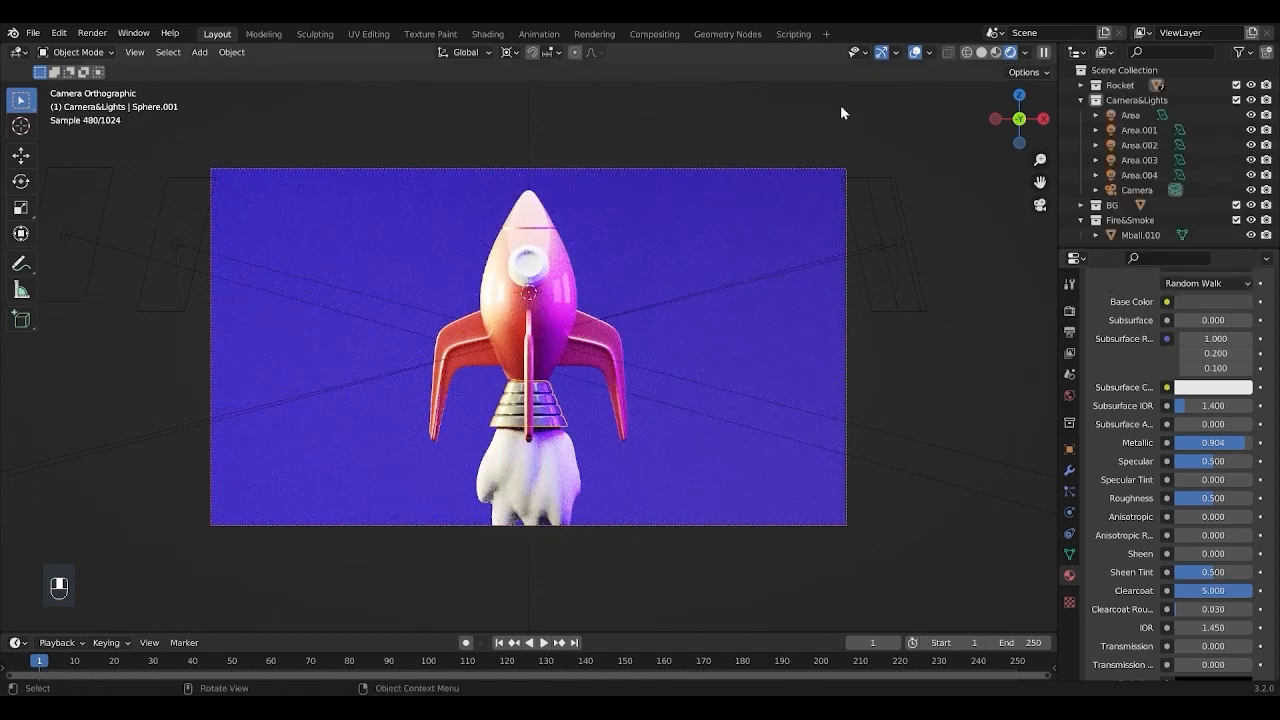
# Step: Hide the viewport overlays and give the rocket's round window a new material named Rocket_mat03
pyautogui.click(918, 53)
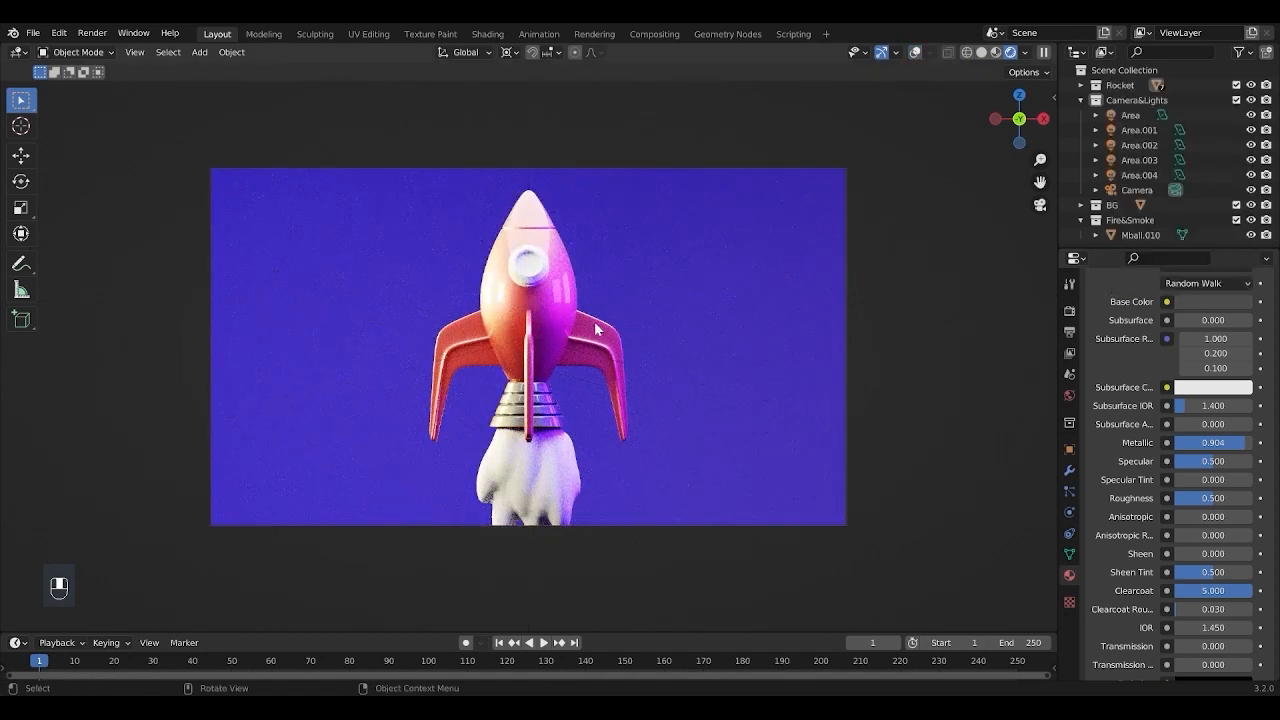
pyautogui.click(540, 275)
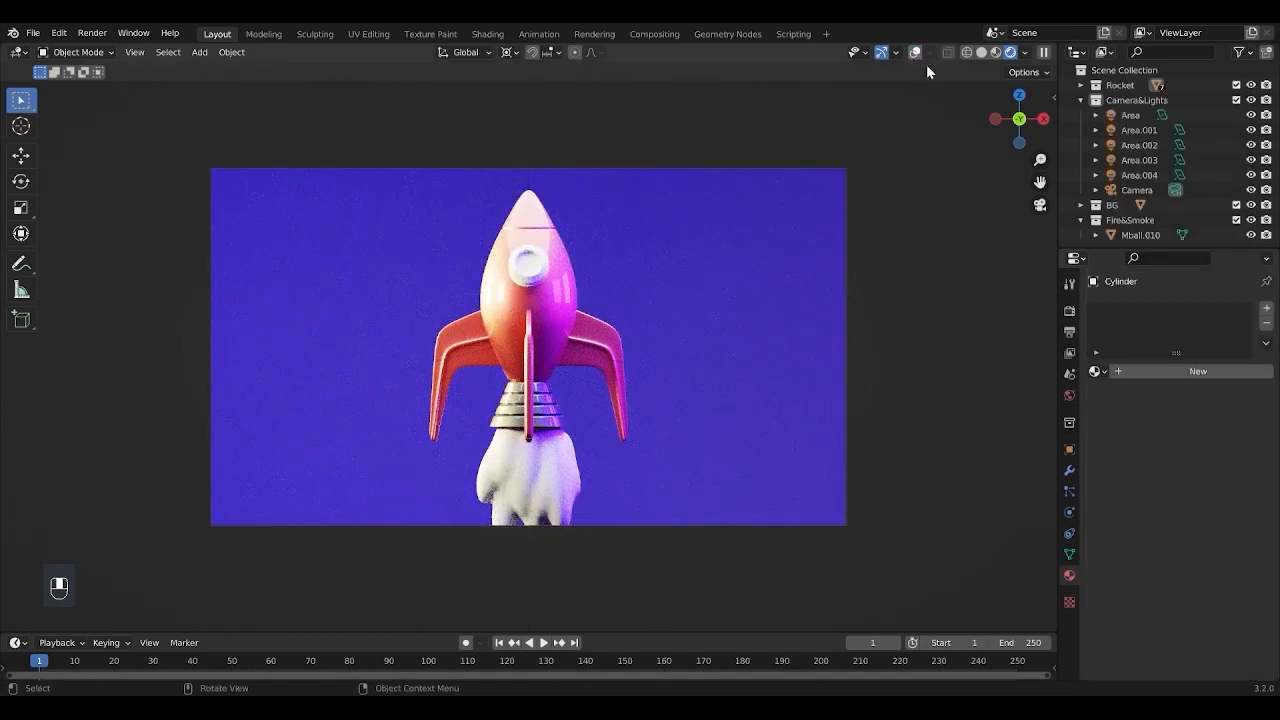
pyautogui.click(1183, 372)
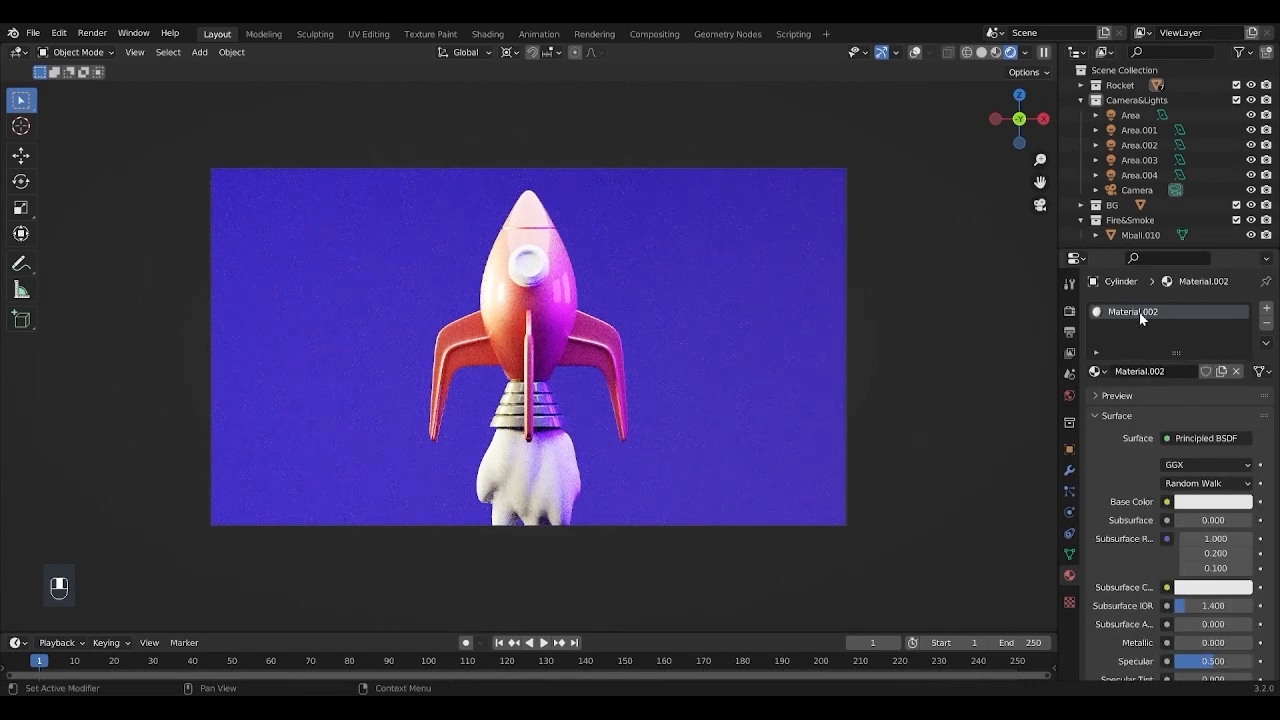
pyautogui.doubleClick(1141, 314)
pyautogui.write('Rocke')
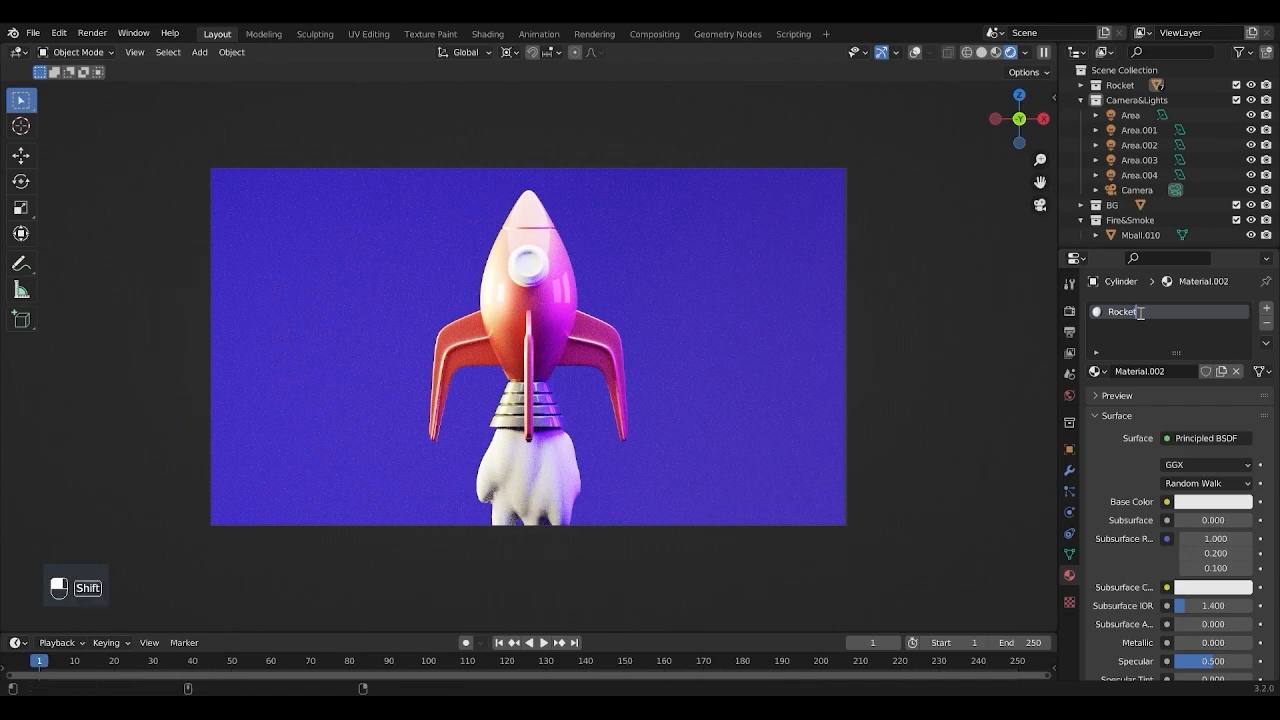
pyautogui.write('t_mat')
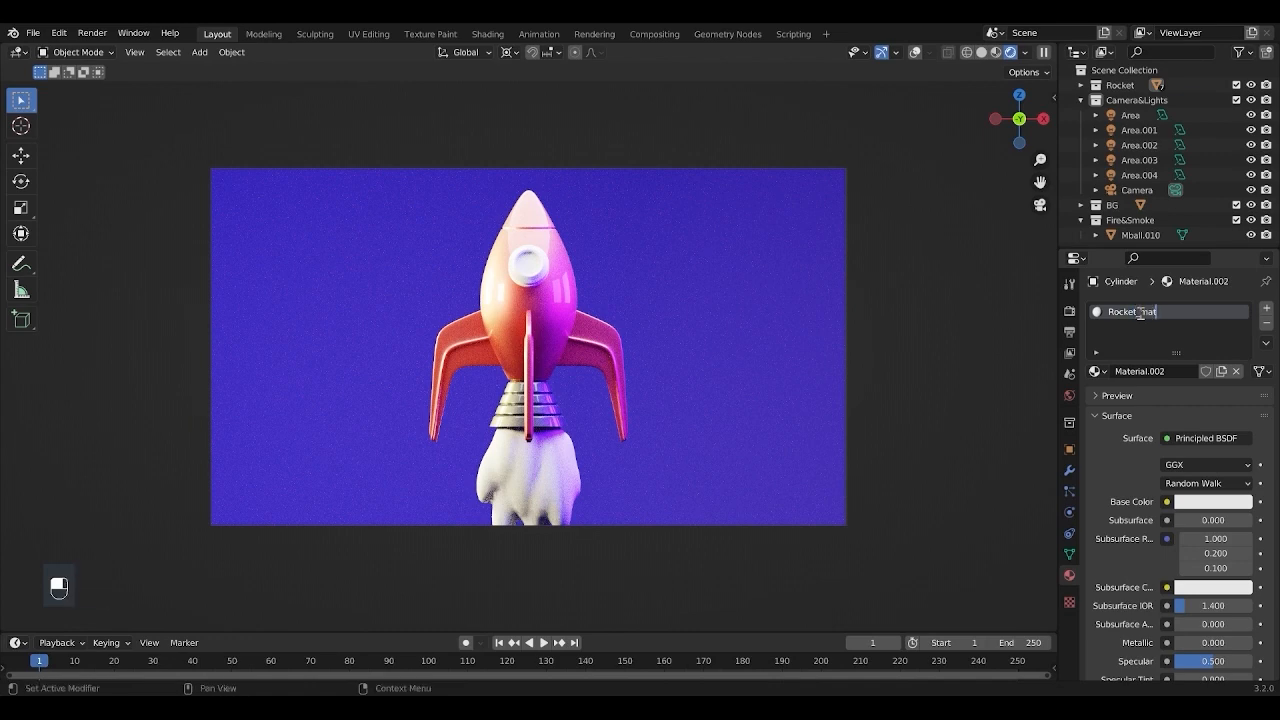
pyautogui.write('03')
pyautogui.press('Return')
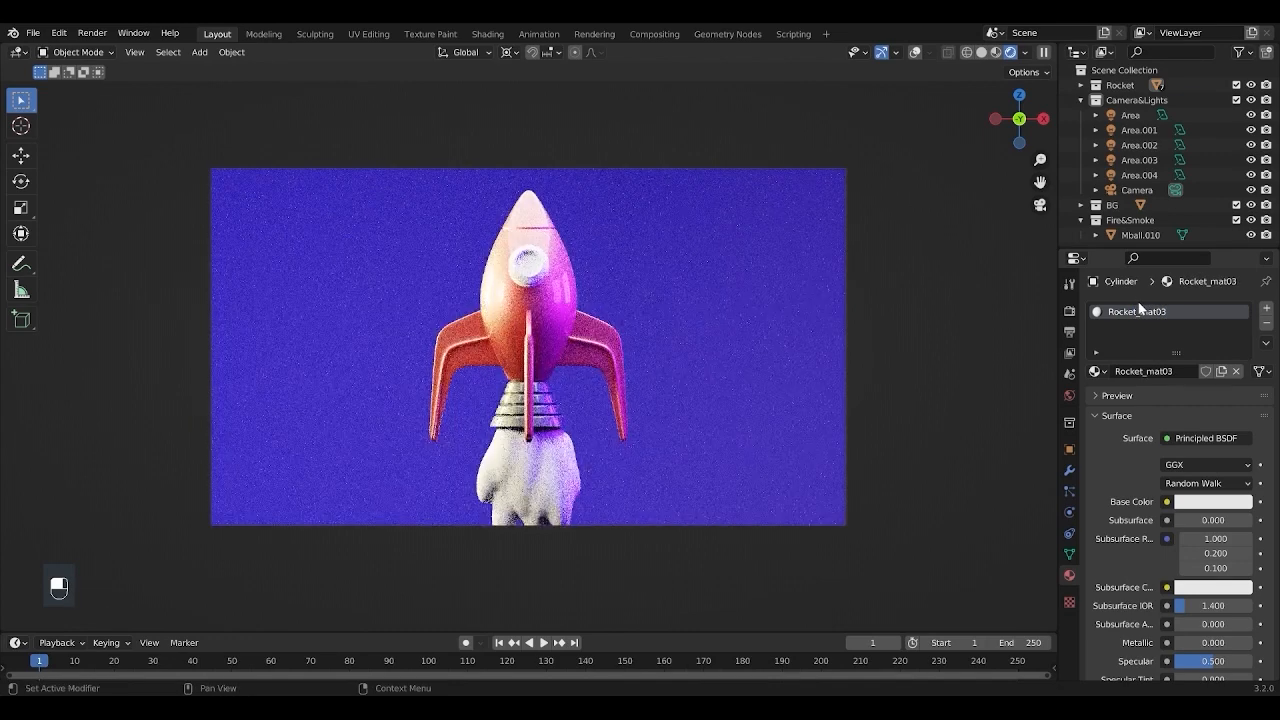
# Step: Set the Rocket_mat03 base color to cyan with hue about 0.519, saturation 0.900 and value 0.800
pyautogui.click(1198, 509)
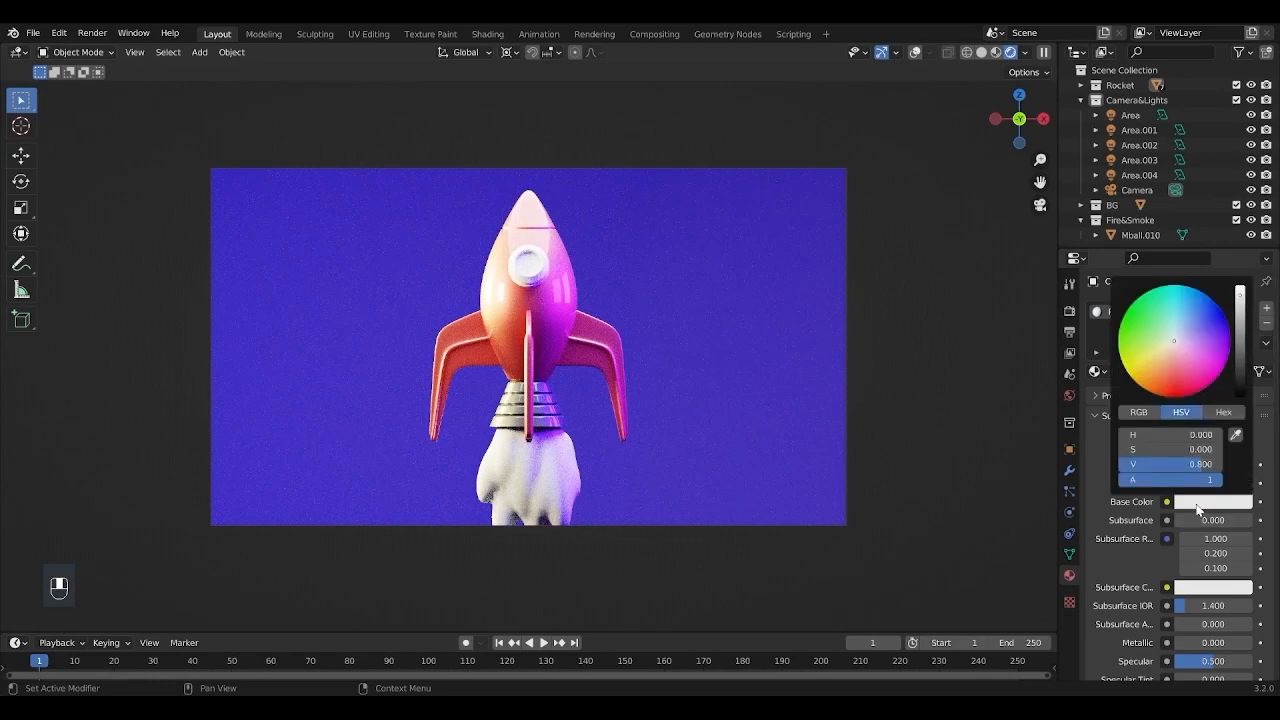
pyautogui.click(1177, 303)
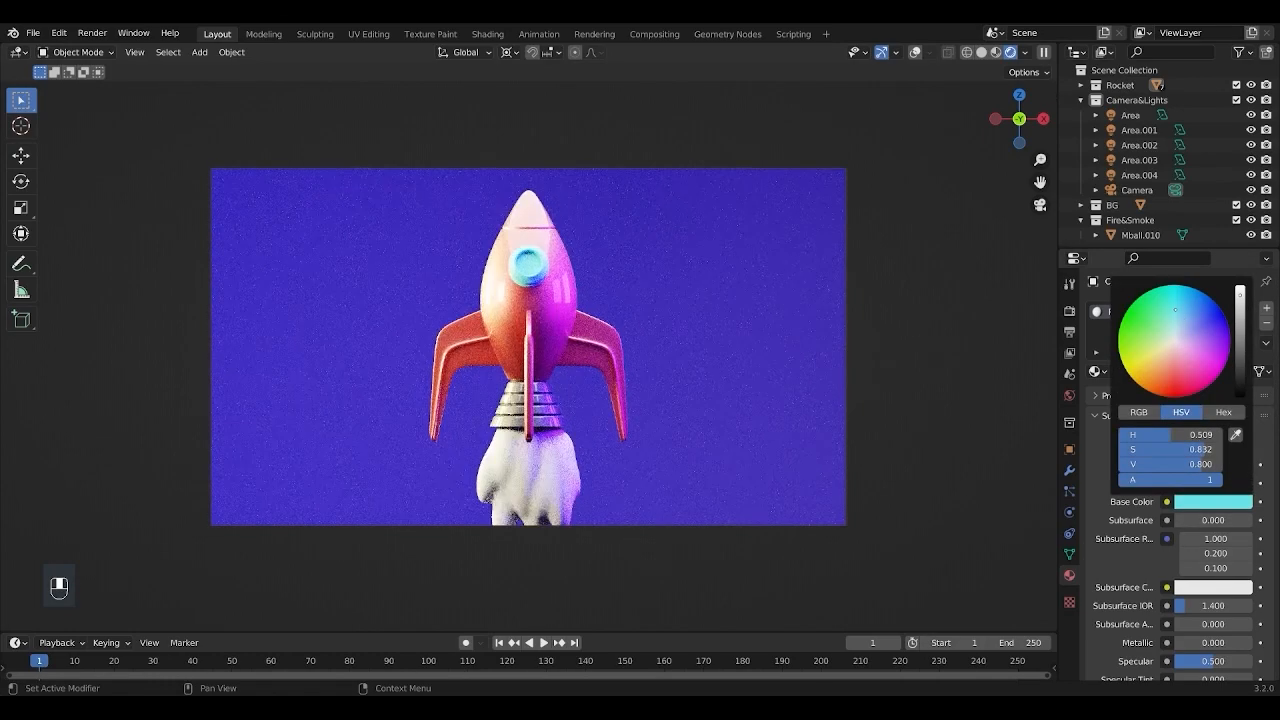
pyautogui.moveTo(1178, 302); pyautogui.dragTo(1176, 303)
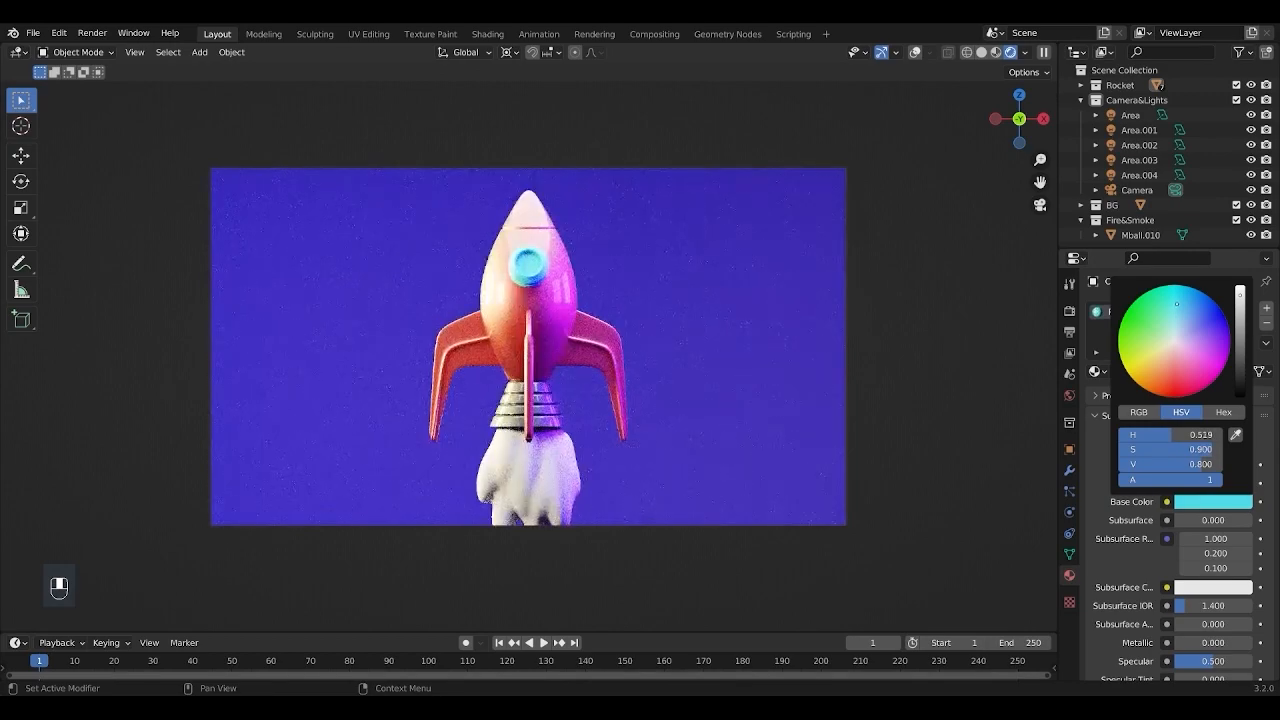
# Step: Set the Rocket_mat03 Metallic value to about 0.809 and its Clearcoat to 10
pyautogui.scroll(-1, 1180, 470)
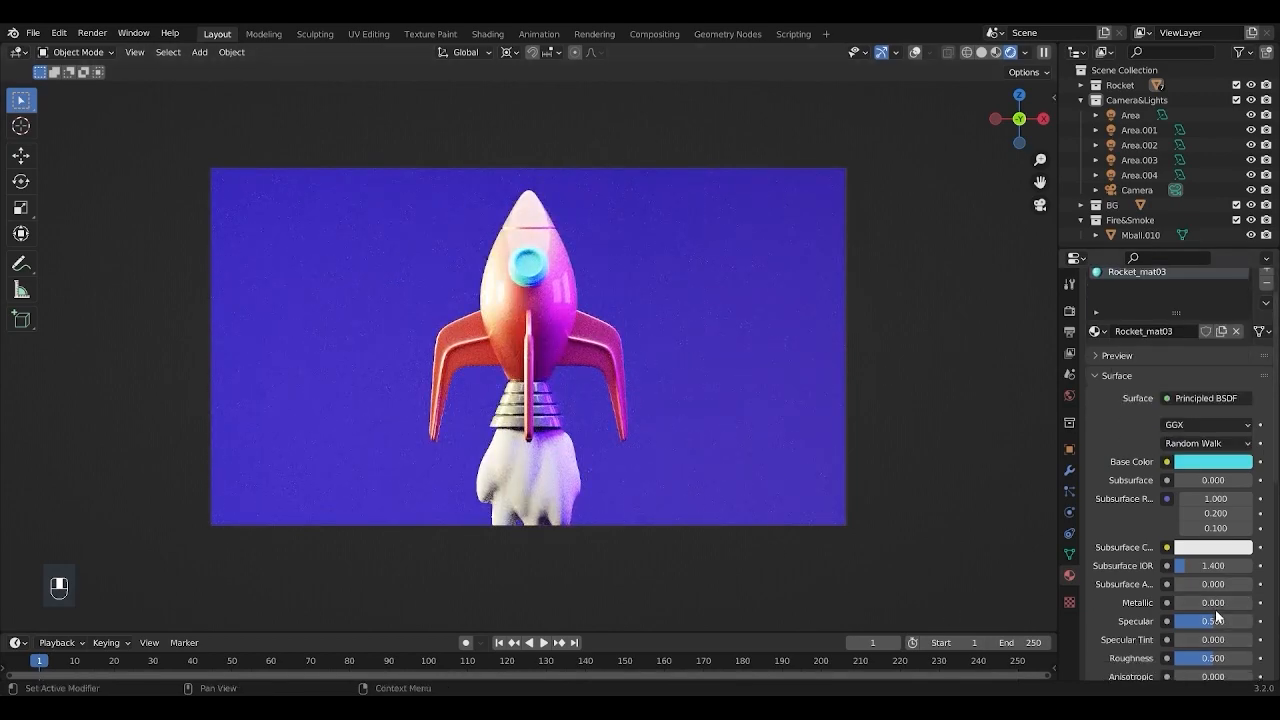
pyautogui.moveTo(1213, 602); pyautogui.dragTo(1237, 602)
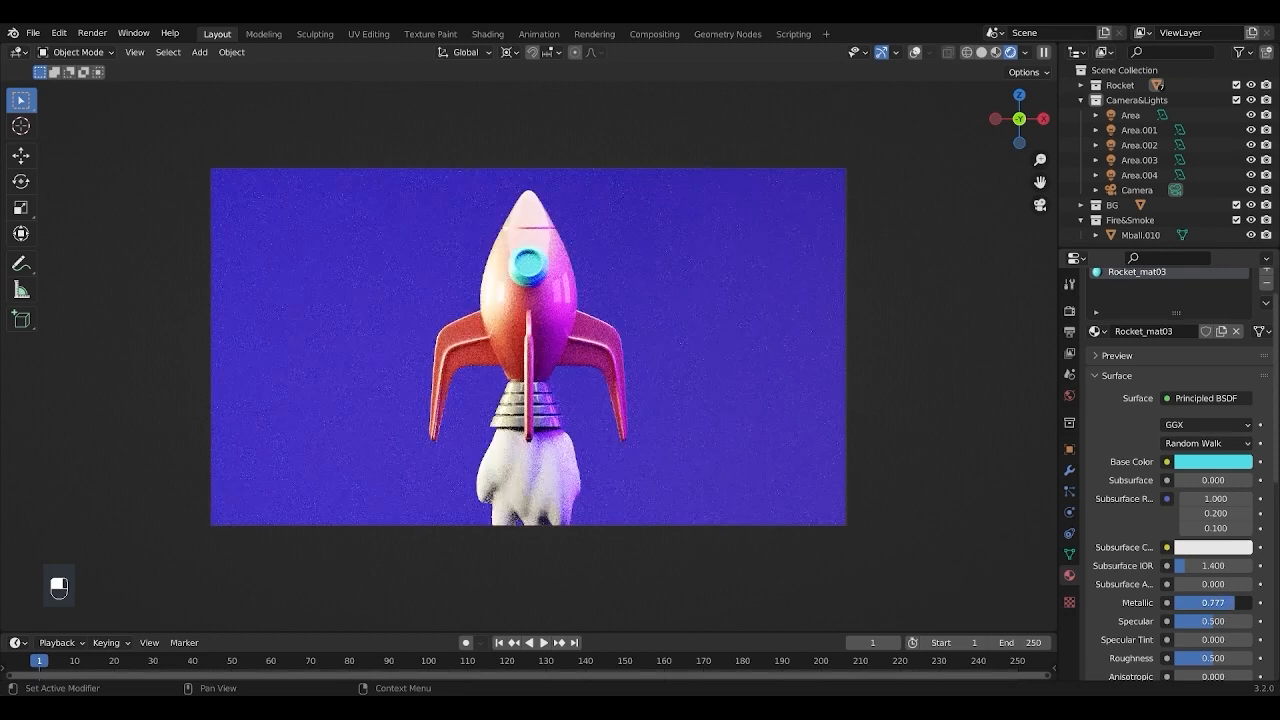
pyautogui.scroll(-4, 1212, 645)
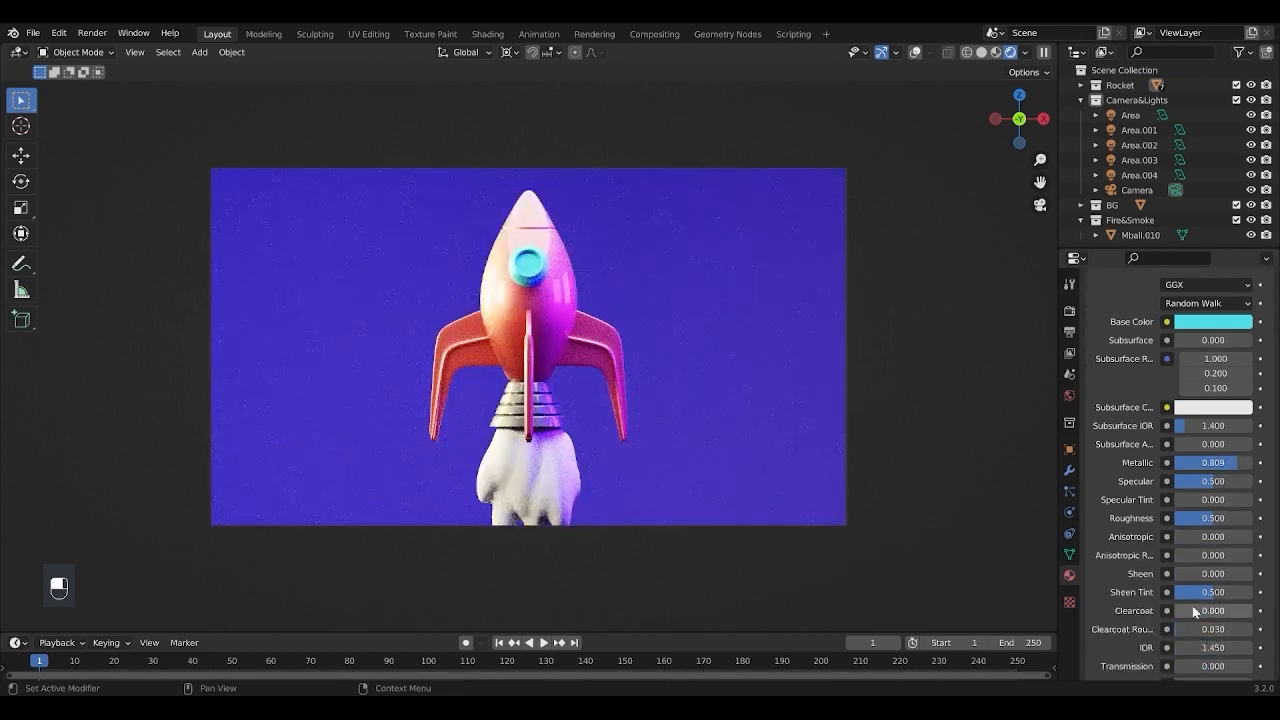
pyautogui.doubleClick(1194, 609)
pyautogui.write('1')
pyautogui.press('Return')
pyautogui.doubleClick(1192, 607)
pyautogui.write('10')
pyautogui.press('Return')
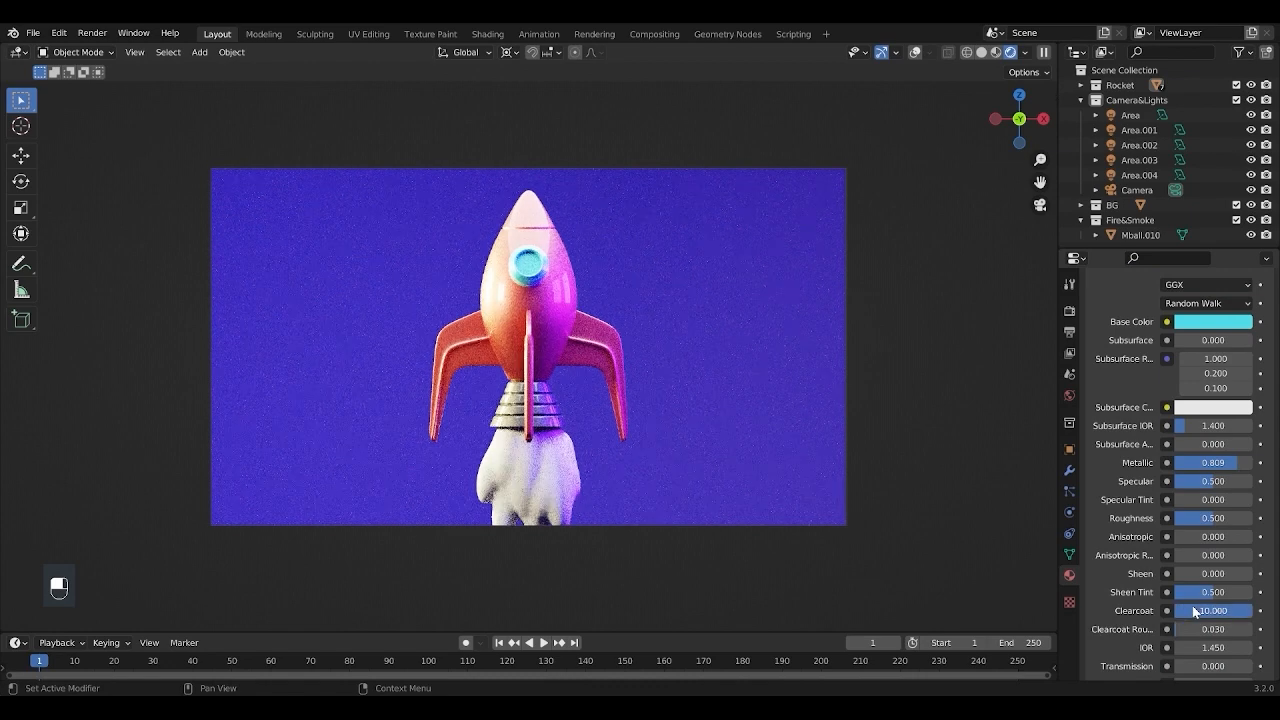
pyautogui.scroll(3, 1171, 520)
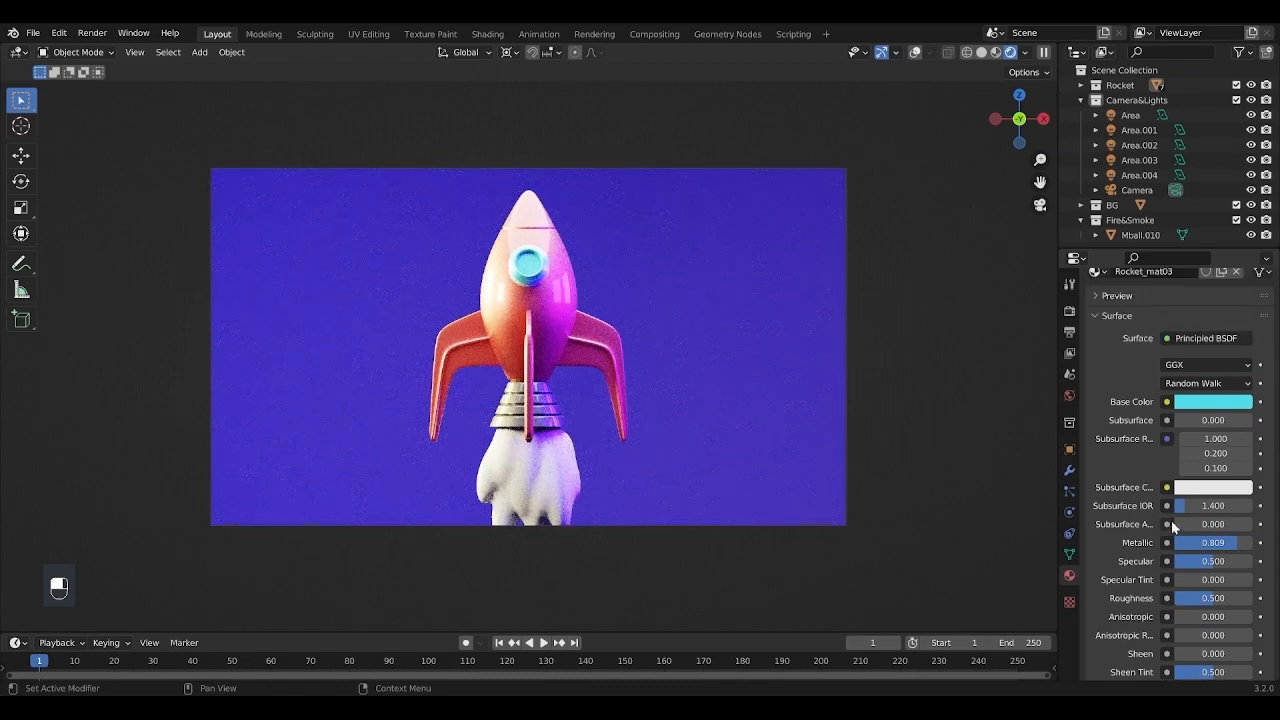
pyautogui.scroll(3, 1150, 450)
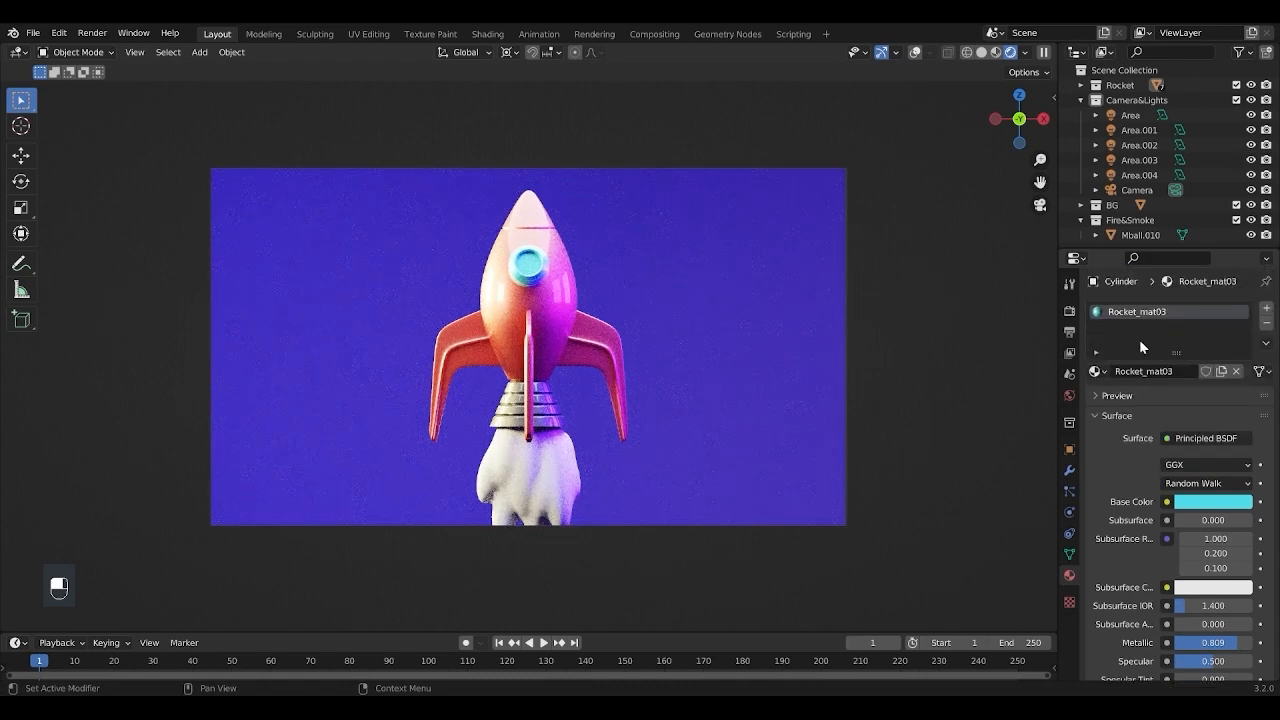
# Step: Show the overlays again and add a second material slot to the window with a new material named Rocket_mat04
pyautogui.click(916, 52)
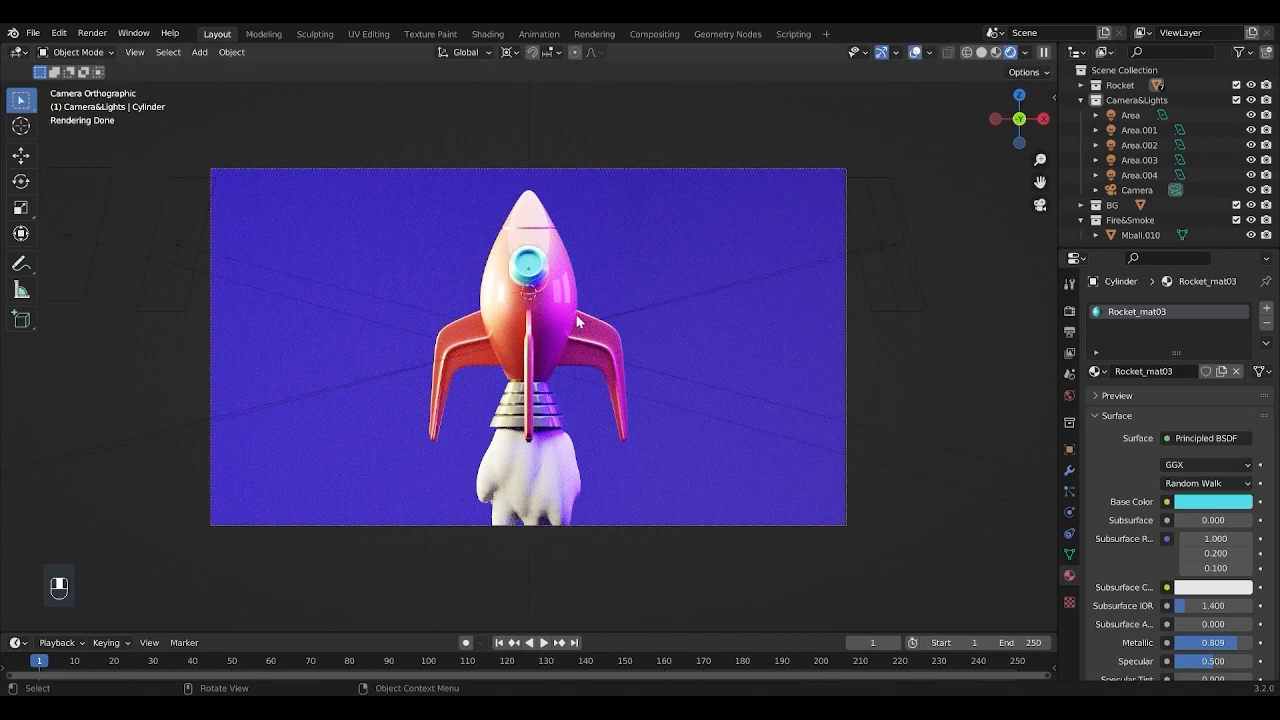
pyautogui.click(1267, 310)
pyautogui.click(1180, 396)
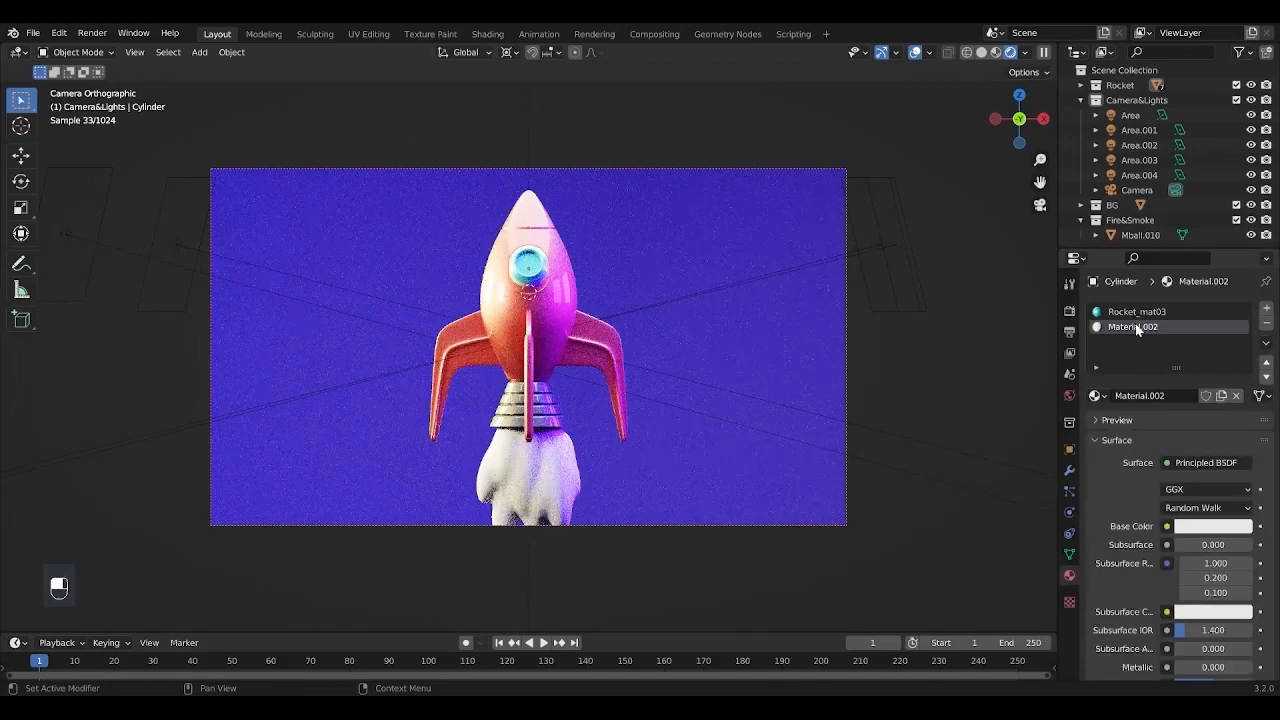
pyautogui.doubleClick(1136, 326)
pyautogui.write('Rocket_mat04')
pyautogui.press('Return')
# Step: In solid-shaded Edit Mode, grow the face selection on the window's glass once and assign Rocket_mat04 to it
pyautogui.press('Tab')
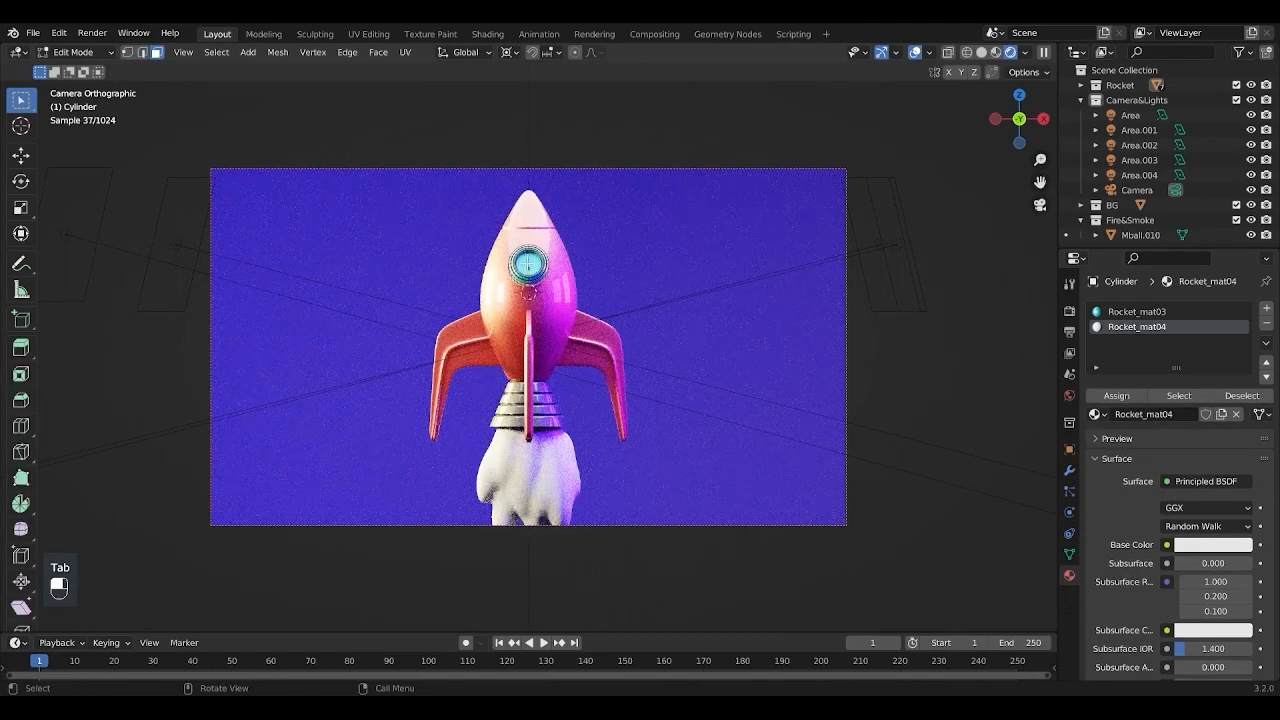
pyautogui.click(1137, 311)
pyautogui.press('z')
pyautogui.click(673, 285)
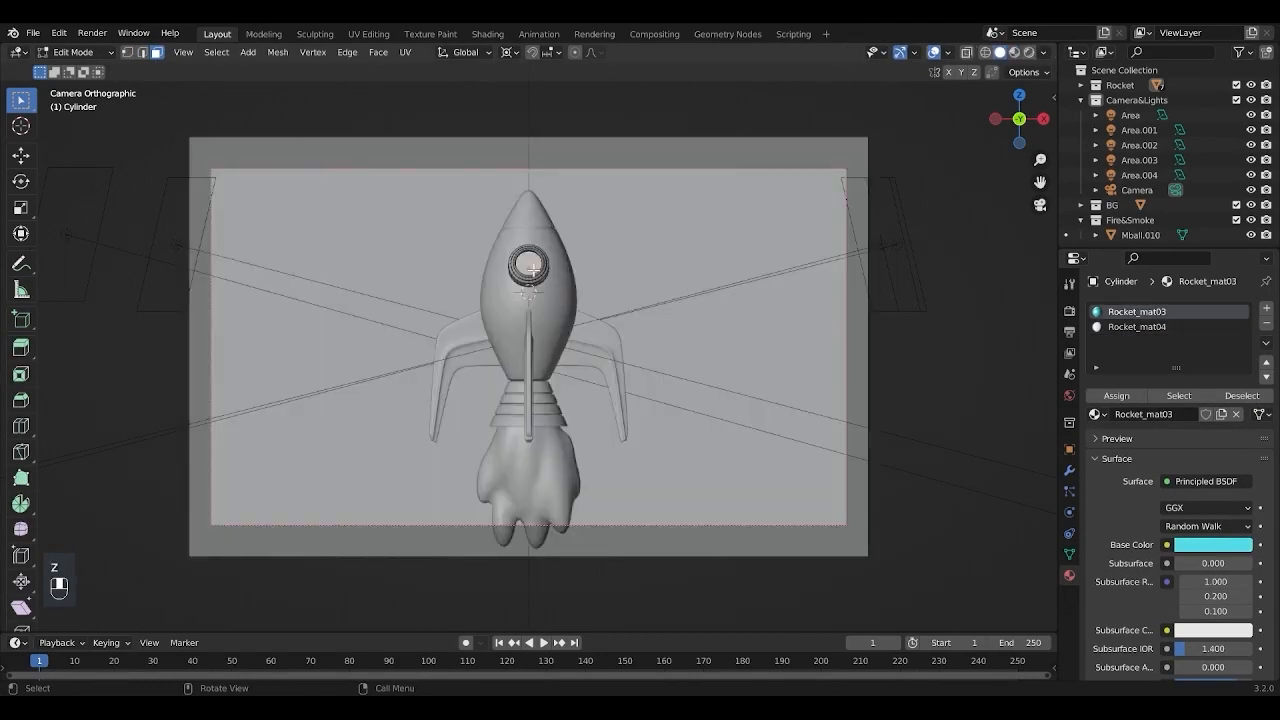
pyautogui.press('ctrl')
pyautogui.press('ctrl+KP_Add')
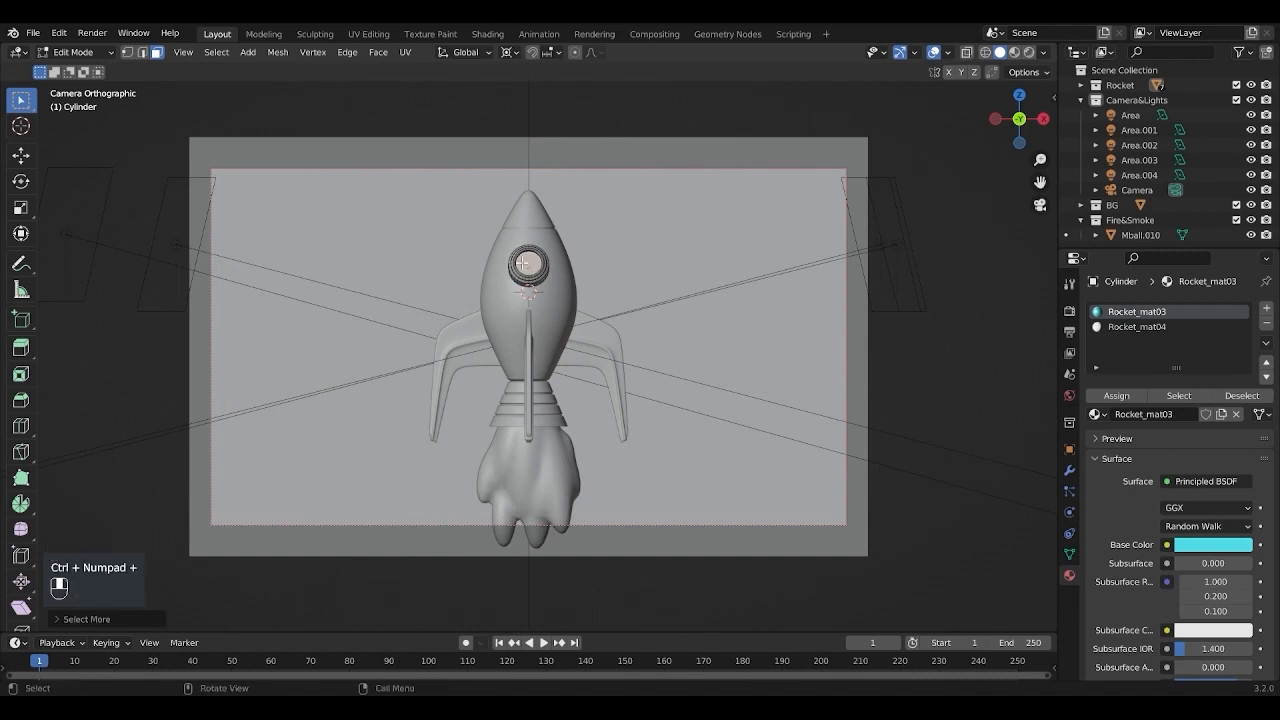
pyautogui.click(1138, 326)
pyautogui.click(1116, 395)
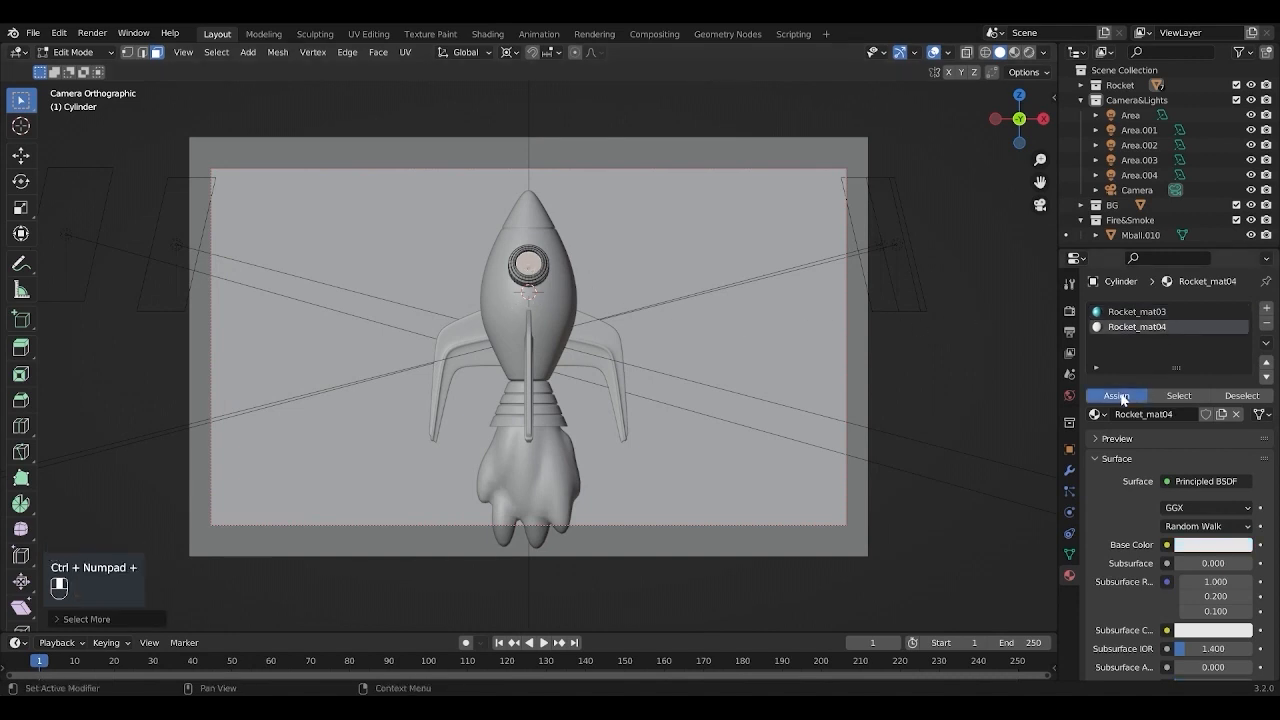
pyautogui.press('Tab')
# Step: In rendered shading, give Rocket_mat04 a yellow base color, Specular 0.510, Roughness 0.194, Clearcoat 5 and a dark yellow emission
pyautogui.press('z')
pyautogui.click(666, 297)
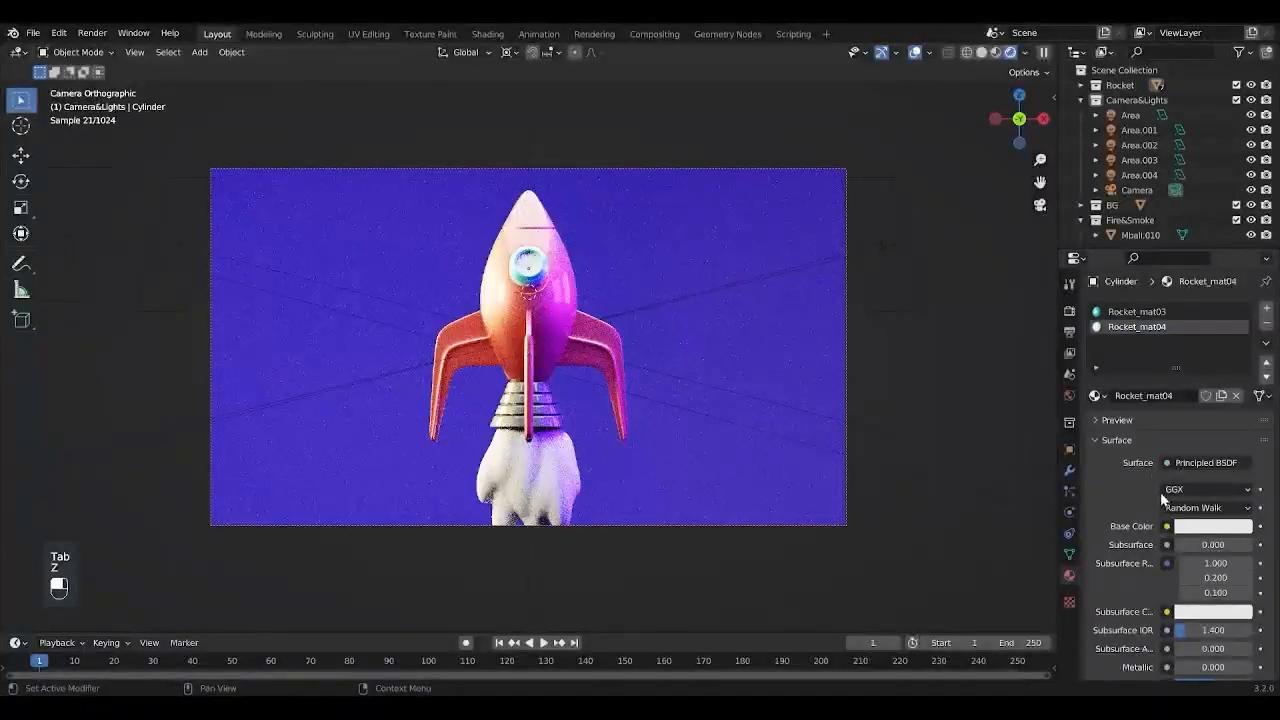
pyautogui.scroll(-8, 1192, 544)
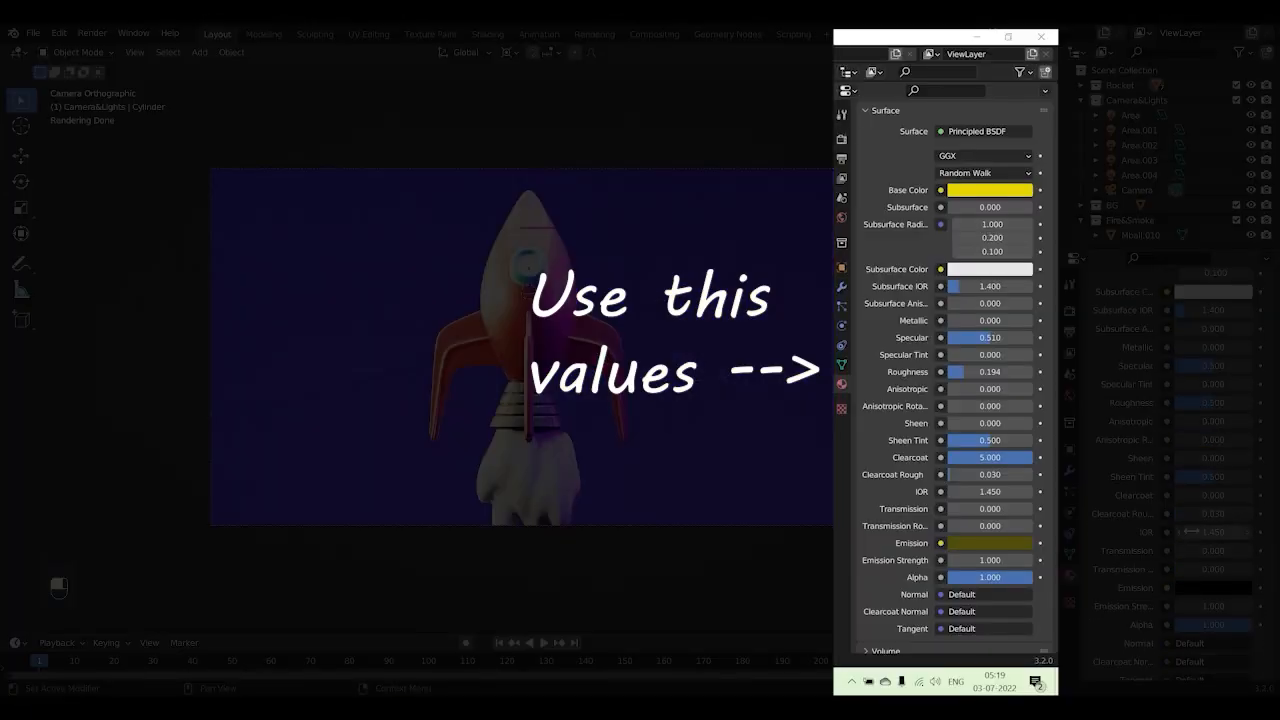
pyautogui.press('Return')
pyautogui.scroll(4, 1192, 500)
pyautogui.click(1212, 326)
pyautogui.moveTo(1140, 180); pyautogui.dragTo(1119, 188)
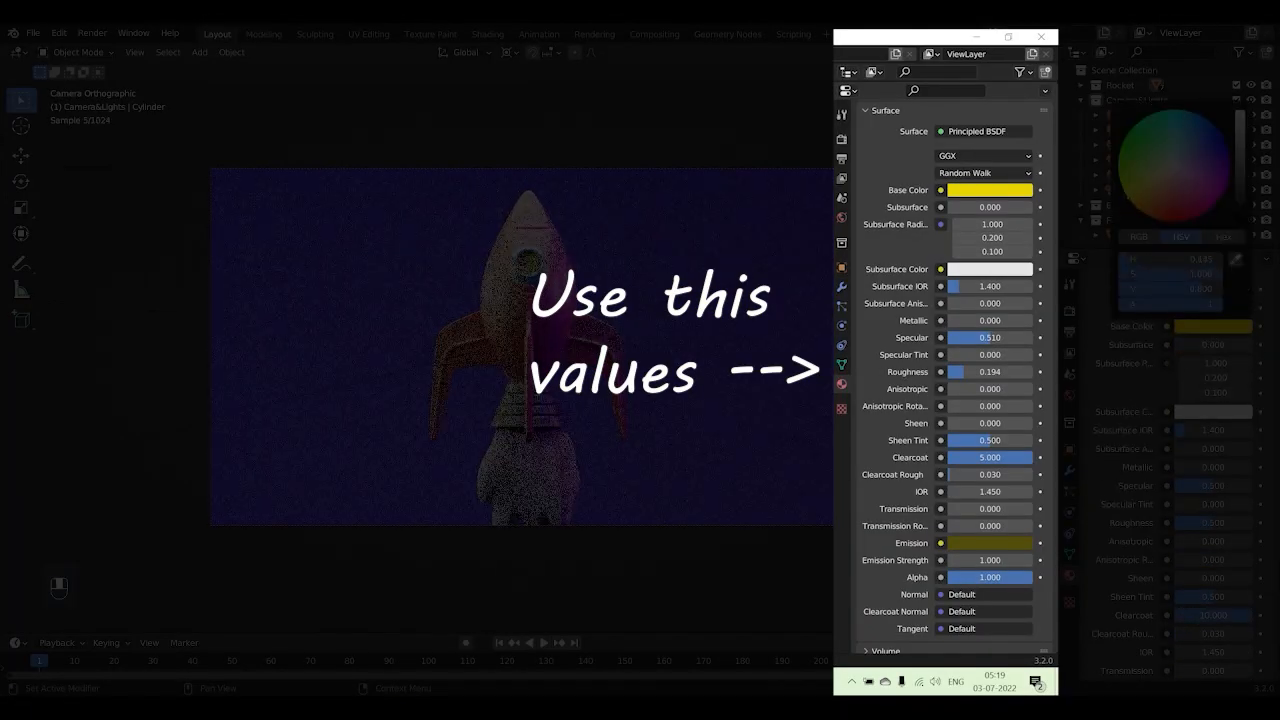
pyautogui.moveTo(1183, 467); pyautogui.dragTo(1182, 525)
pyautogui.moveTo(1214, 486); pyautogui.dragTo(1232, 486)
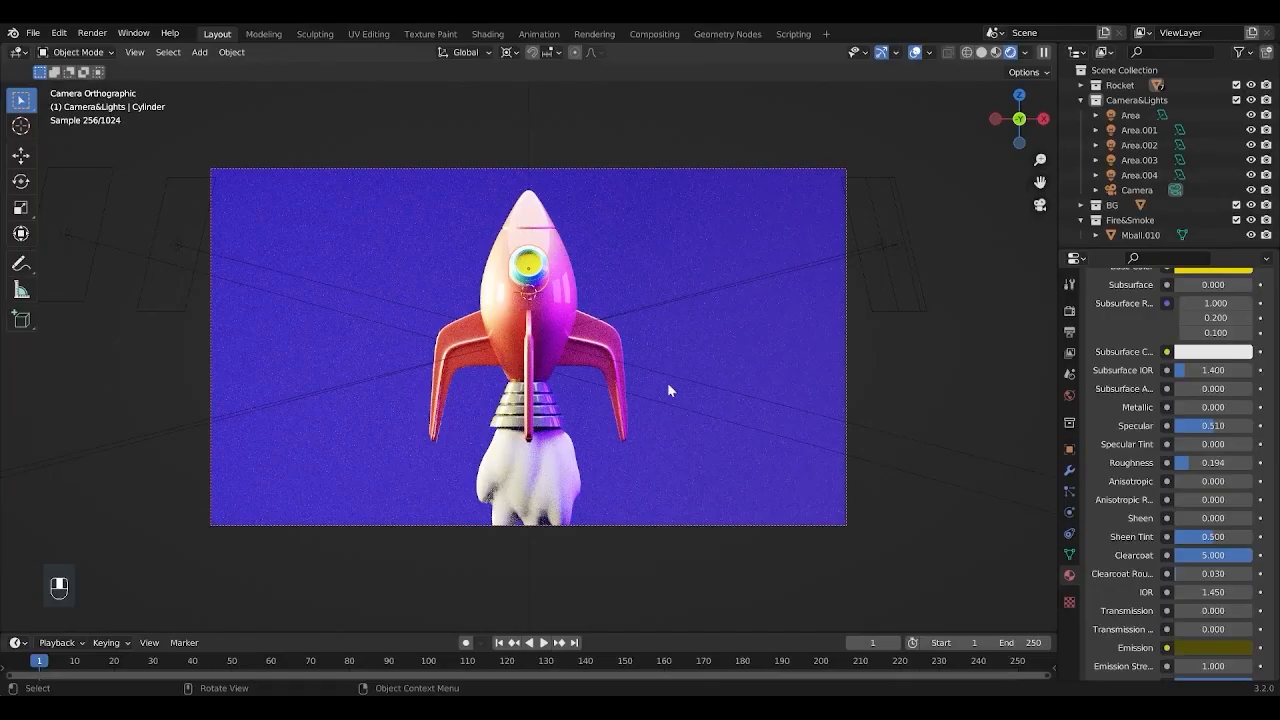
# Step: Copy the Rocket_mat01 material of the rocket's body and create a new material in a second slot on the body
pyautogui.scroll(-1, 667, 382)
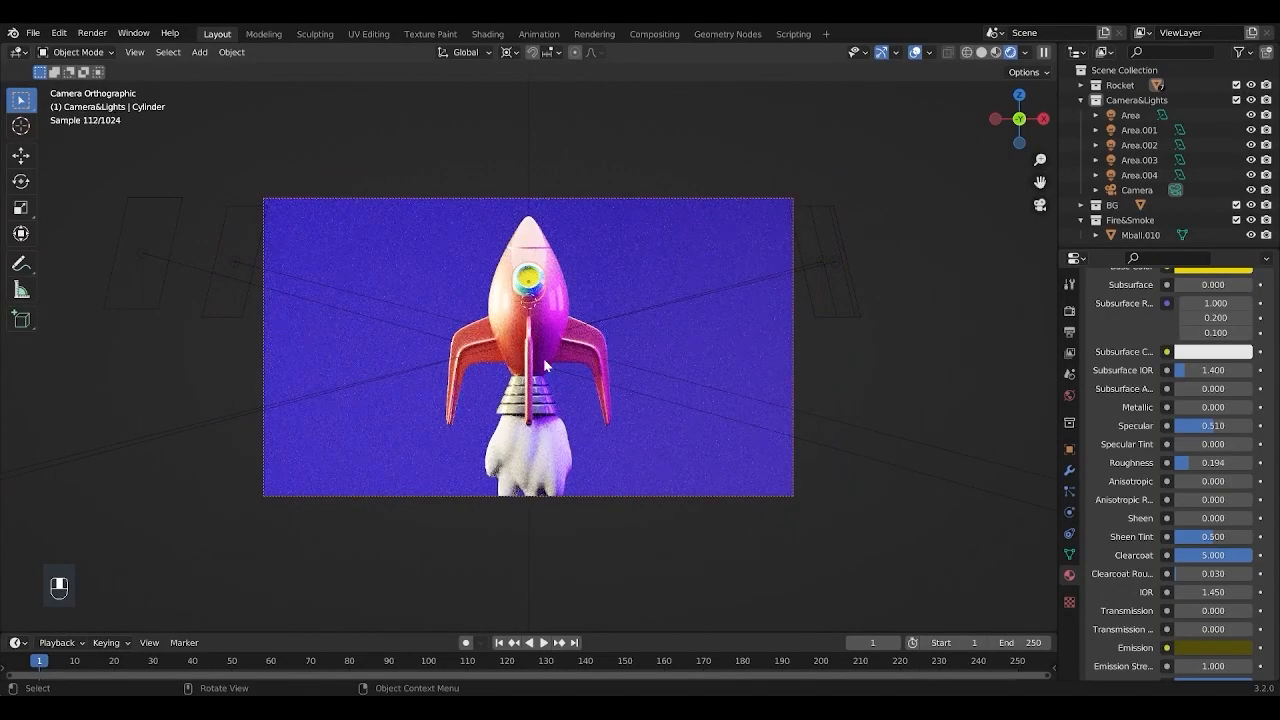
pyautogui.click(553, 318)
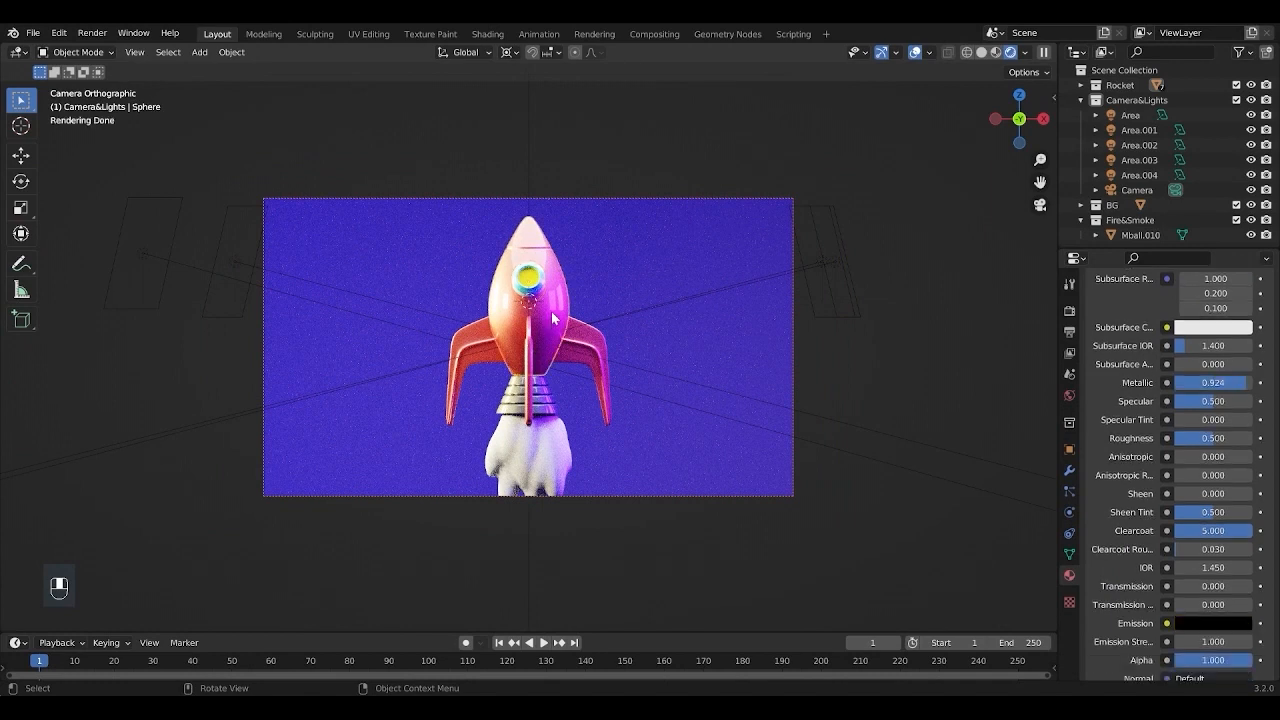
pyautogui.scroll(7, 1108, 531)
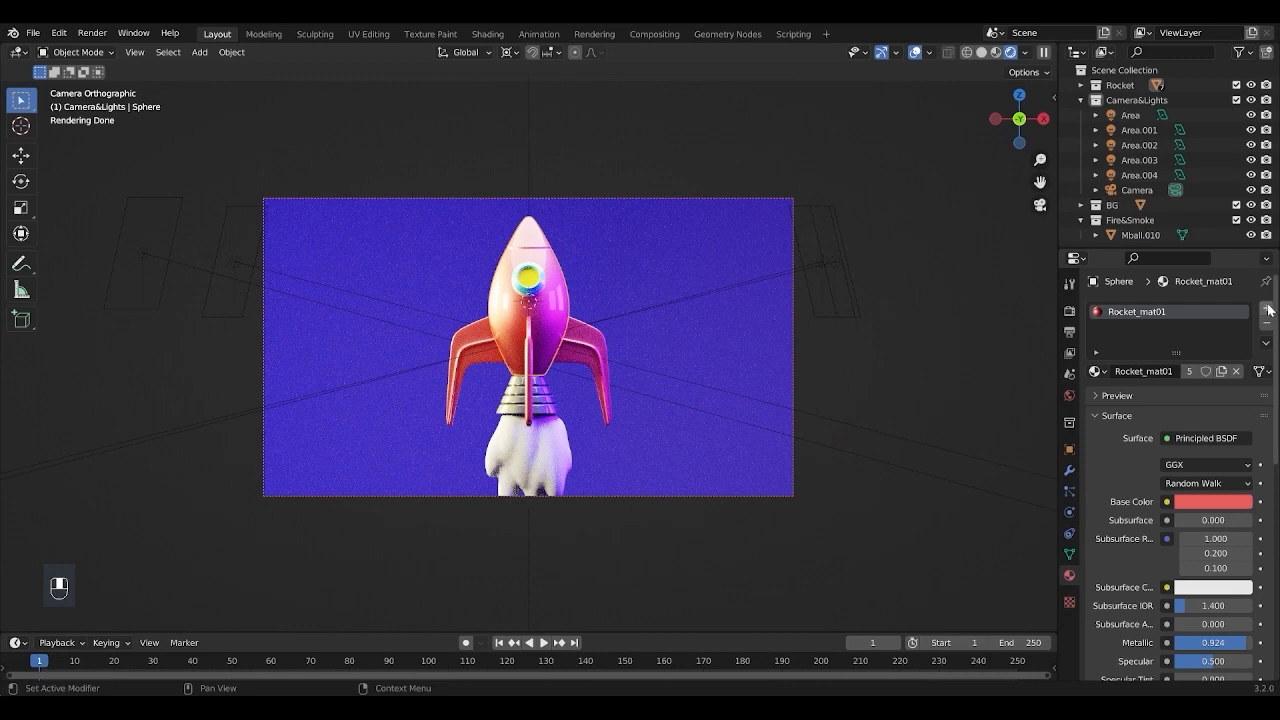
pyautogui.click(1266, 309)
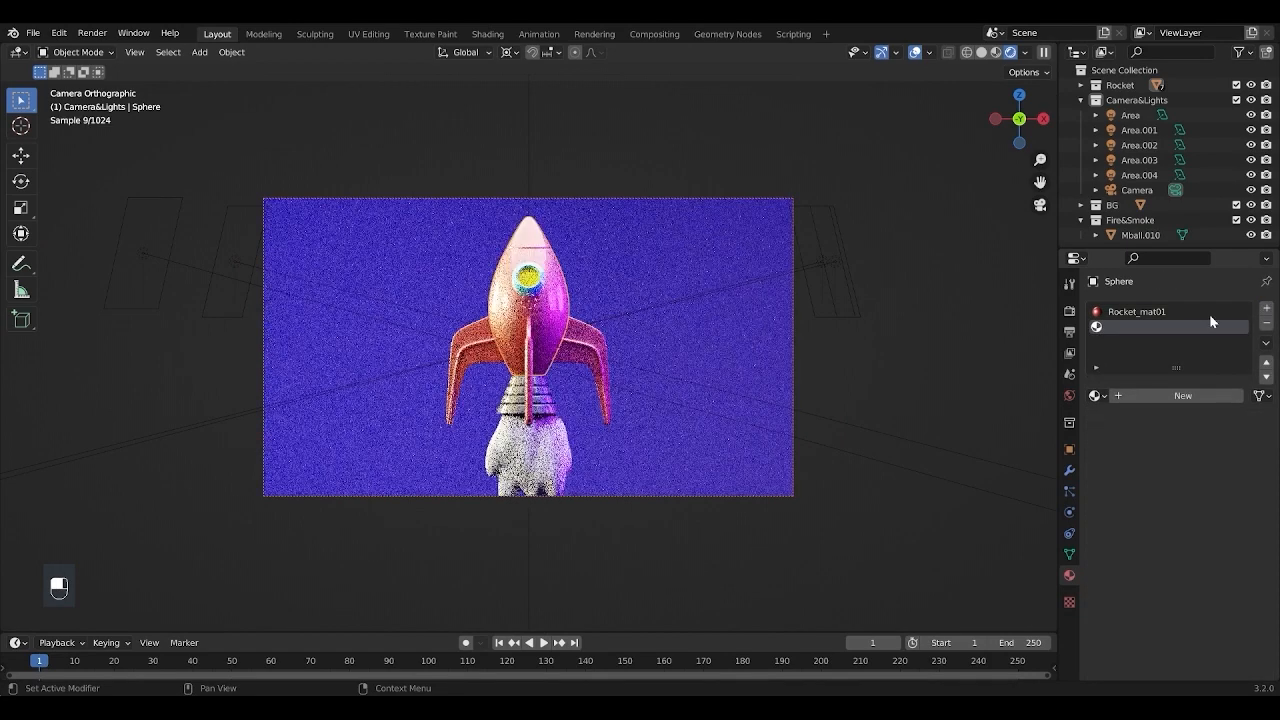
pyautogui.click(1206, 313)
pyautogui.click(1266, 342)
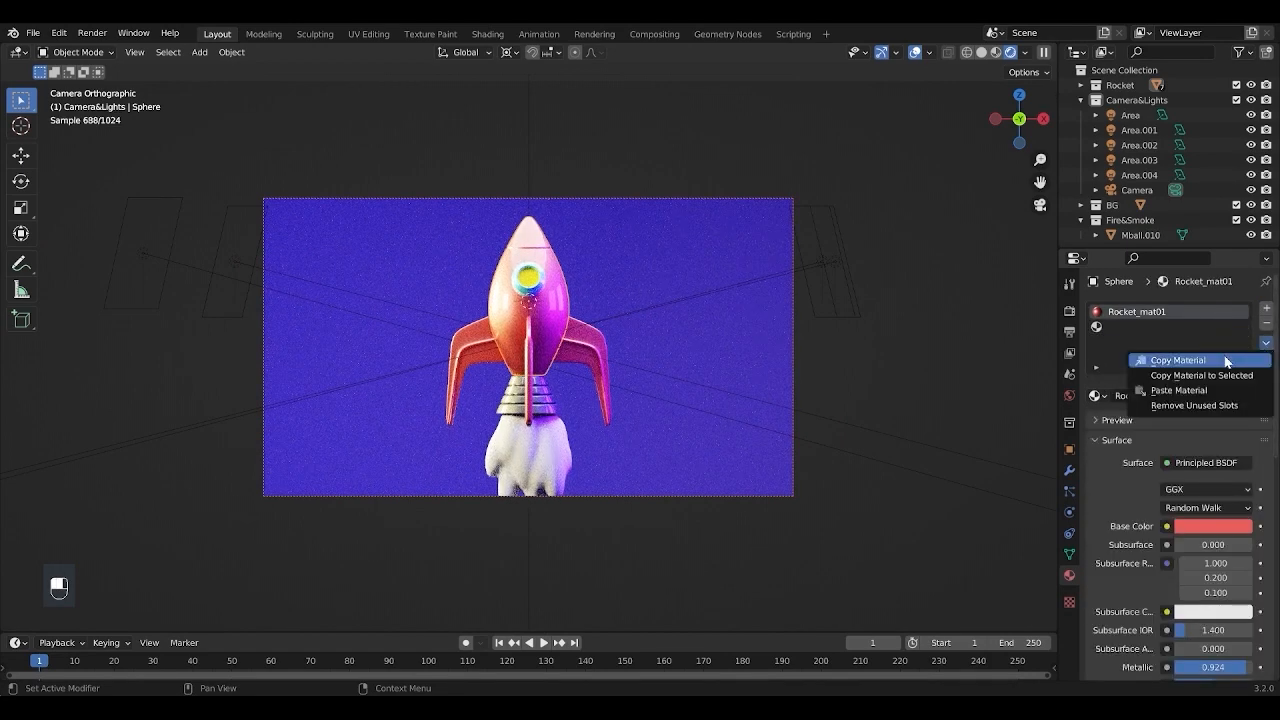
pyautogui.click(1226, 352)
pyautogui.click(1199, 330)
pyautogui.click(1197, 394)
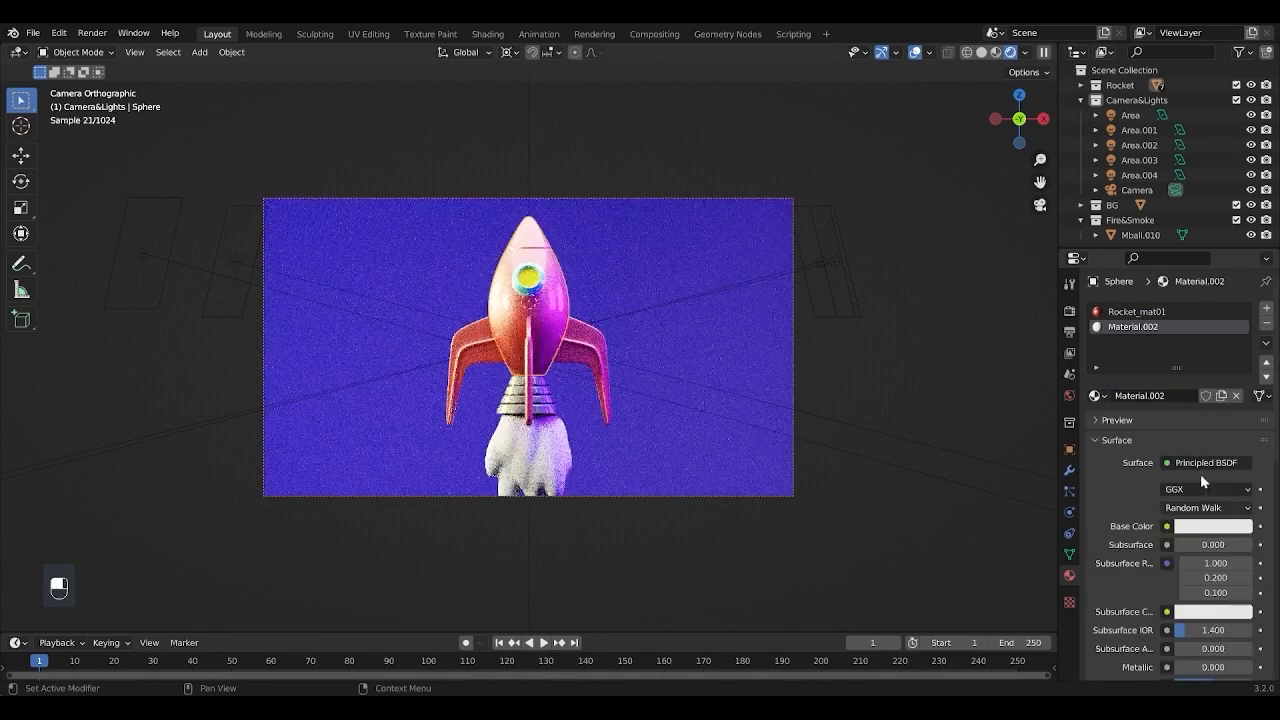
# Step: Rename the body's new material as Rocket_mat02 and paste the copied material settings into it
pyautogui.doubleClick(1157, 331)
pyautogui.write('R')
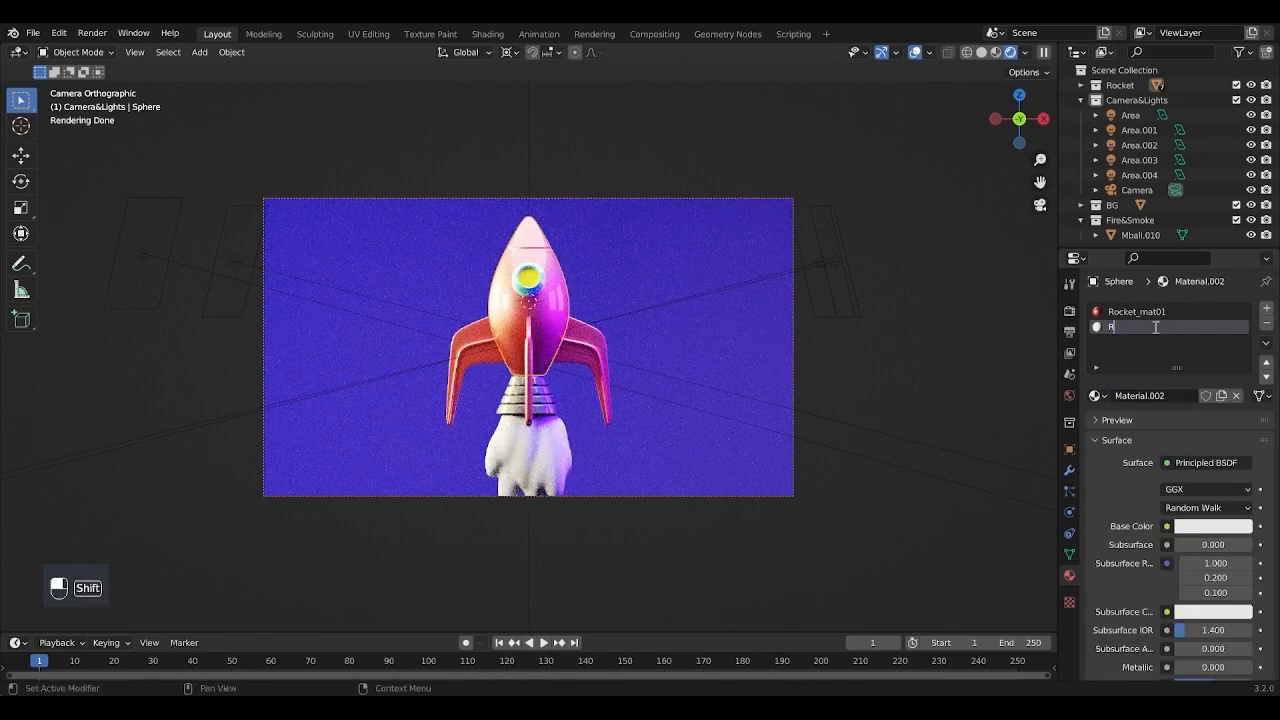
pyautogui.write('ocket')
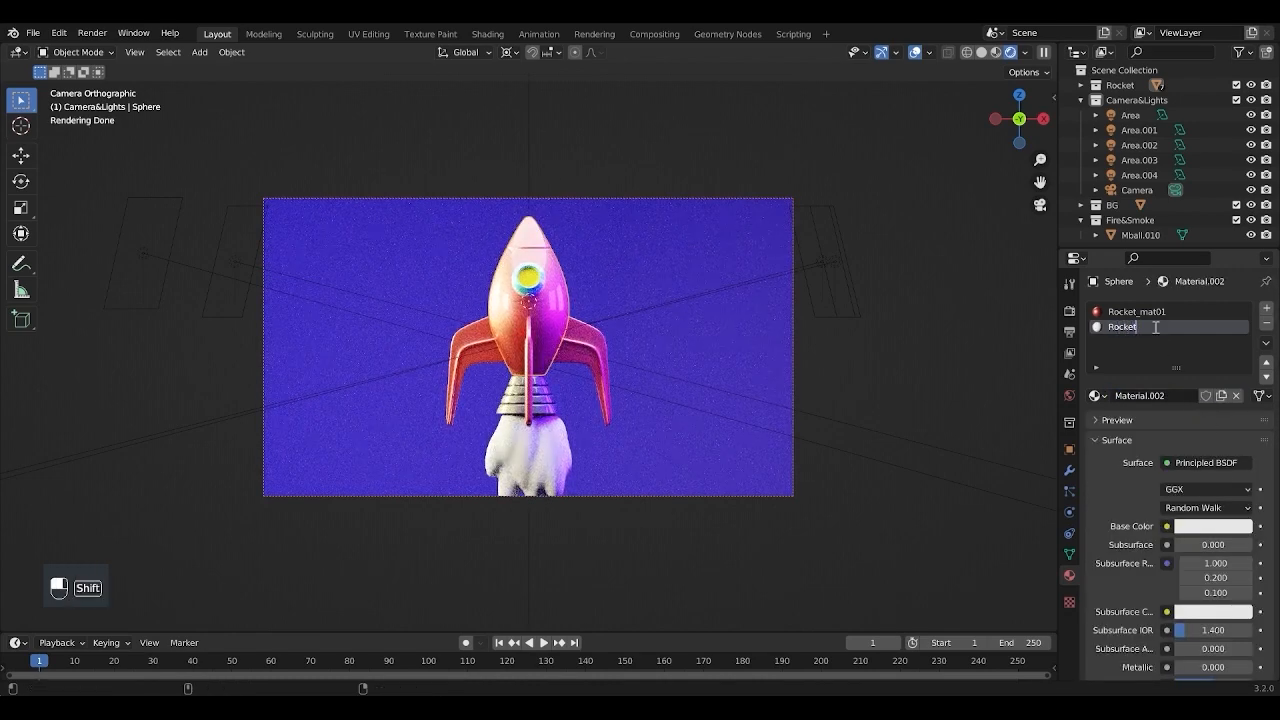
pyautogui.write('_mat02')
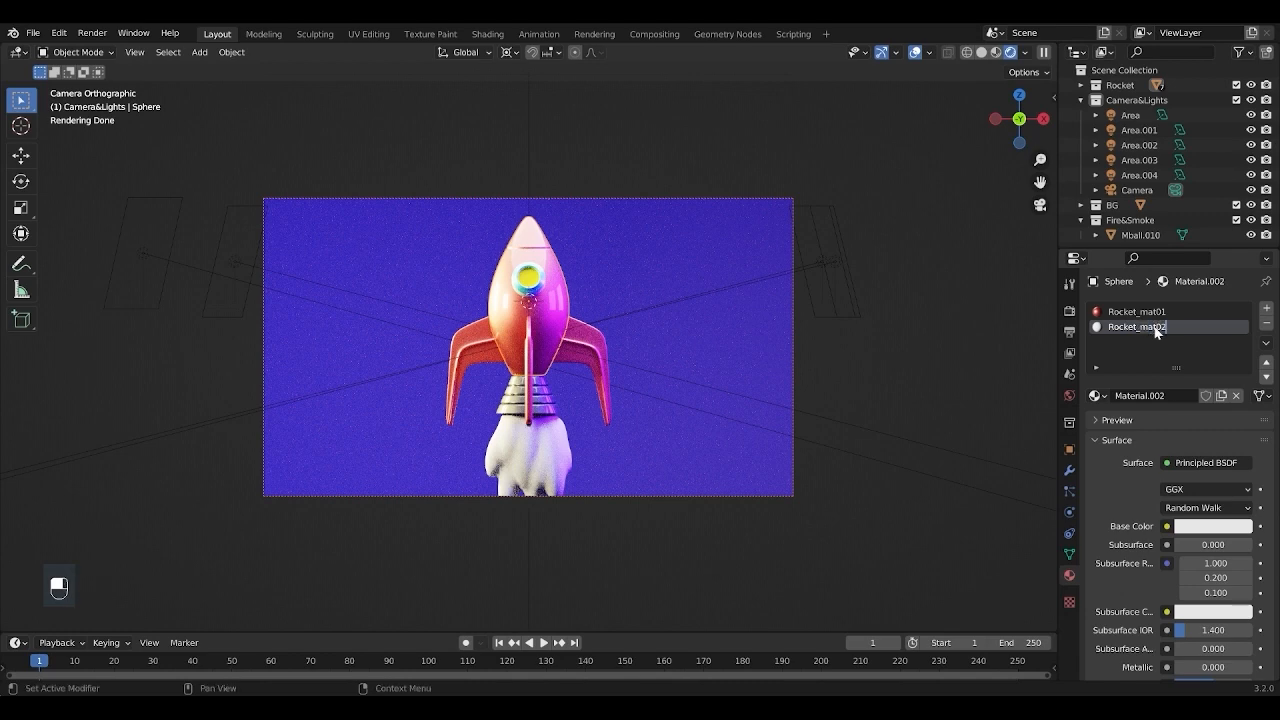
pyautogui.press('Return')
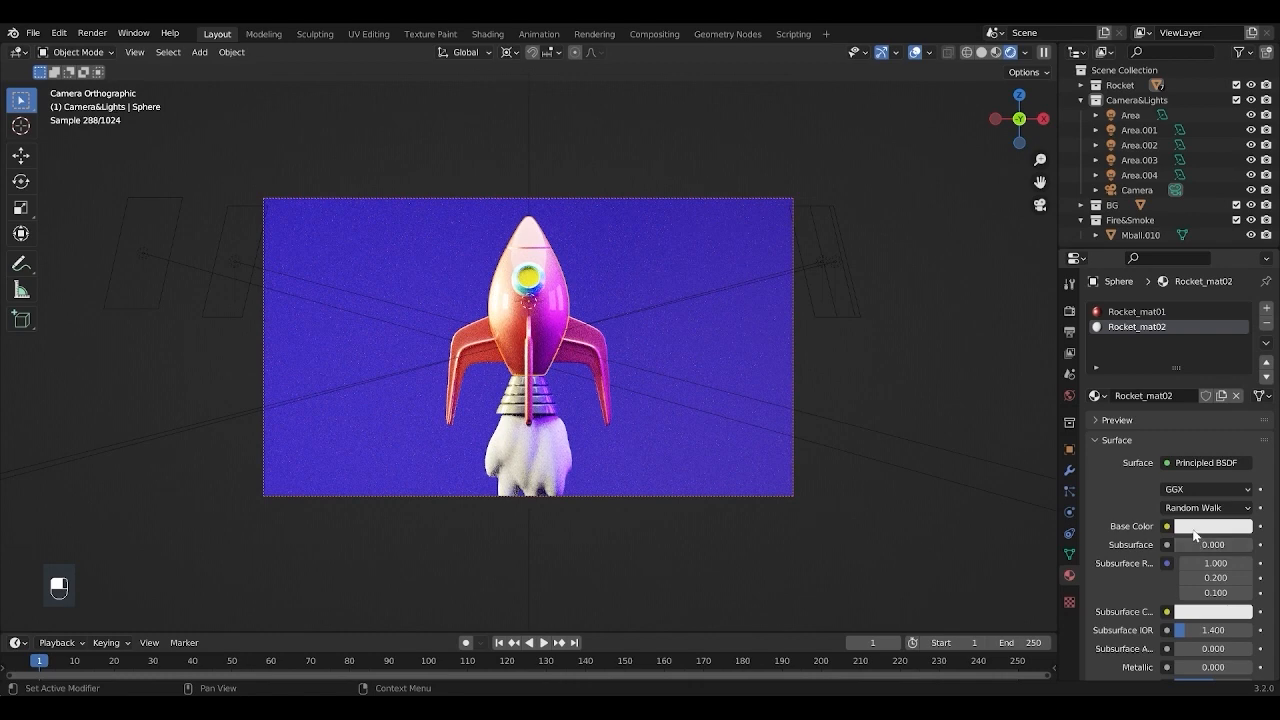
pyautogui.click(1267, 344)
pyautogui.click(1181, 383)
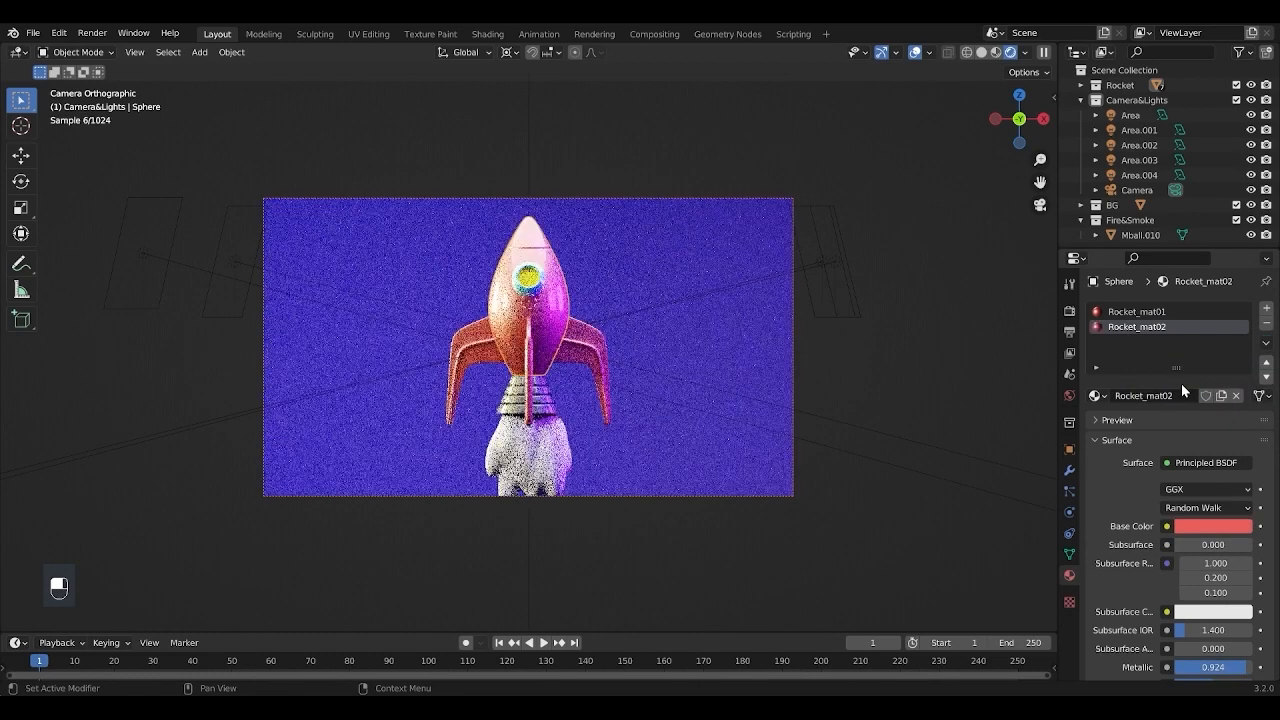
# Step: Change the Rocket_mat02 base color to a light grey
pyautogui.click(1222, 527)
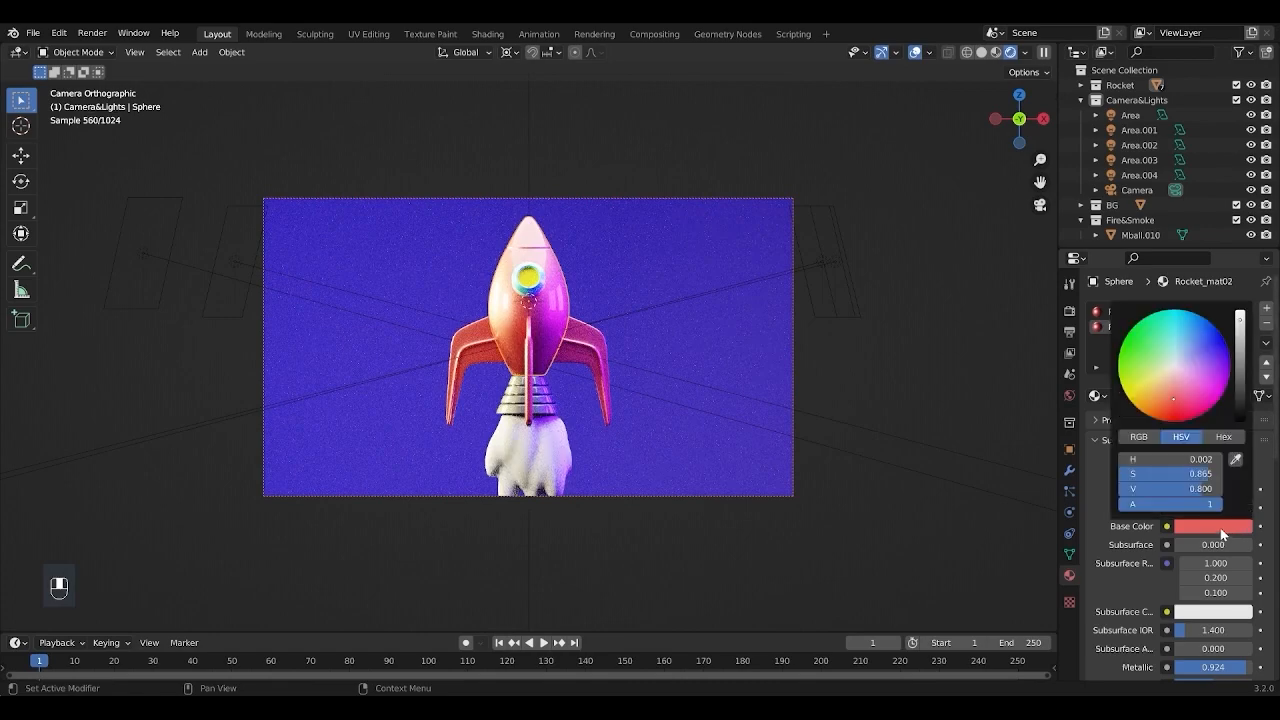
pyautogui.click(1174, 366)
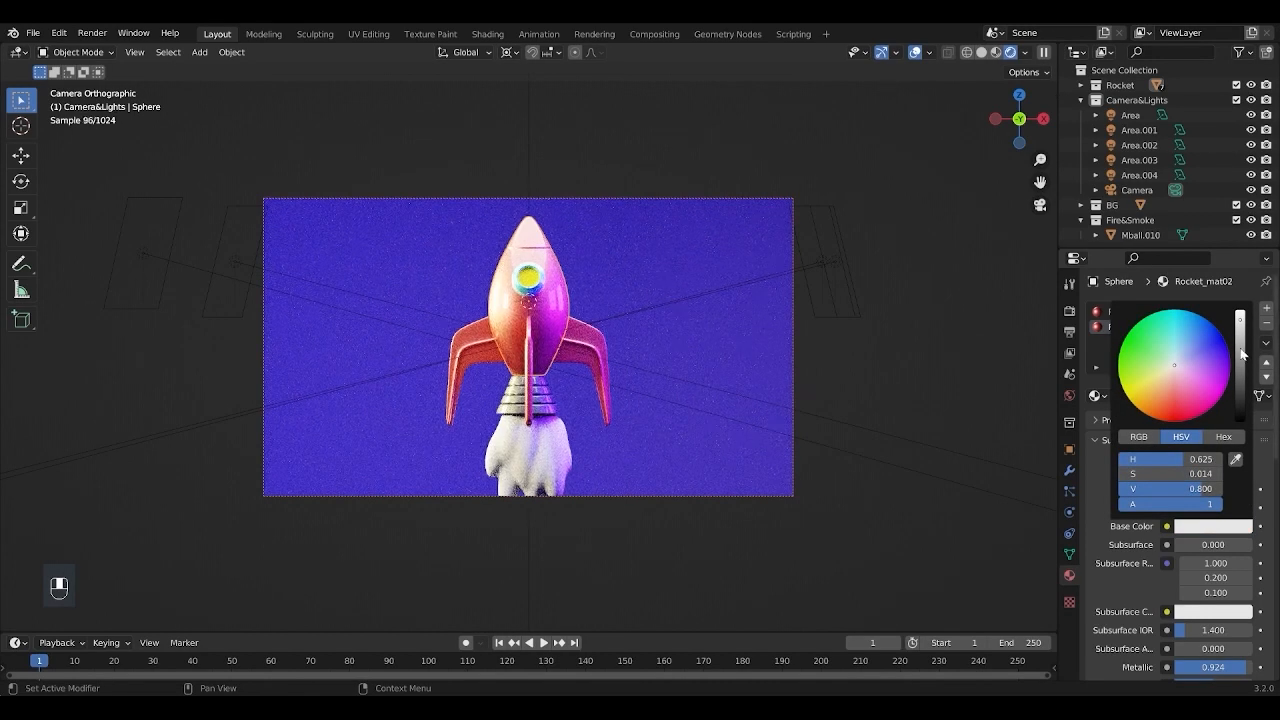
pyautogui.click(1241, 350)
pyautogui.moveTo(1240, 349); pyautogui.dragTo(1240, 335)
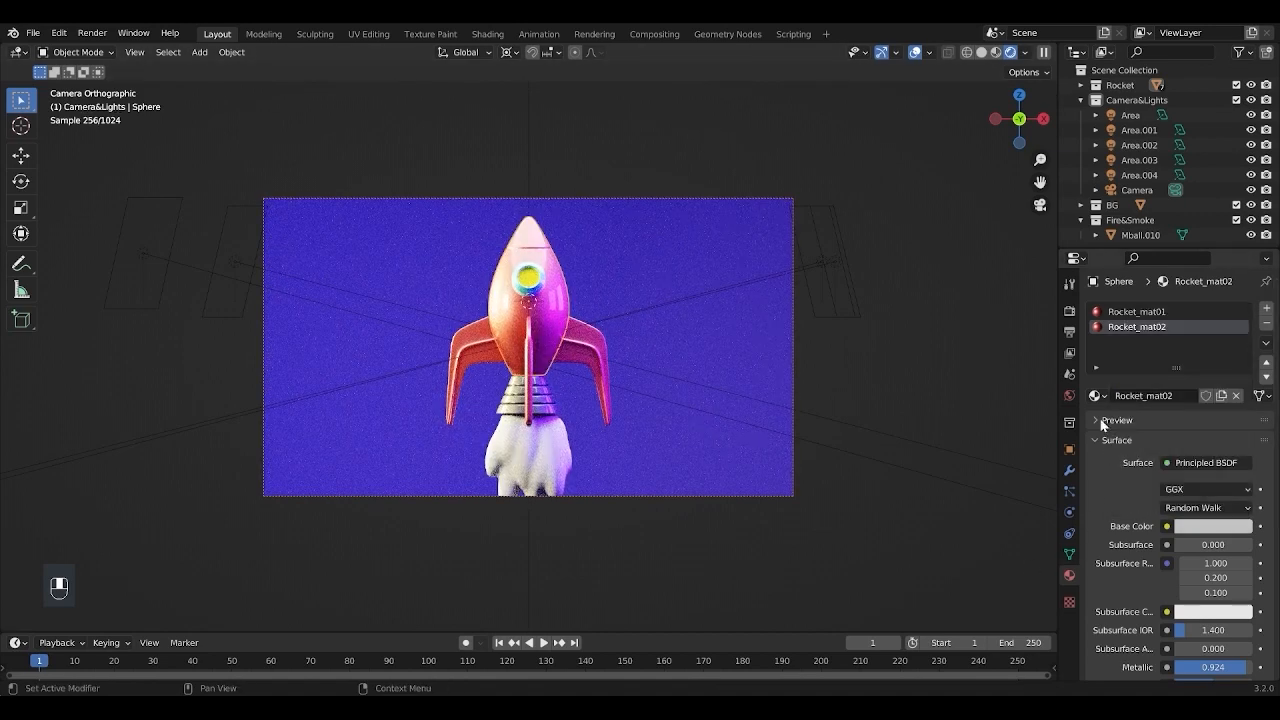
# Step: In wireframe Edit Mode, select the band of body faces around the window and assign Rocket_mat02 to it
pyautogui.press('Tab')
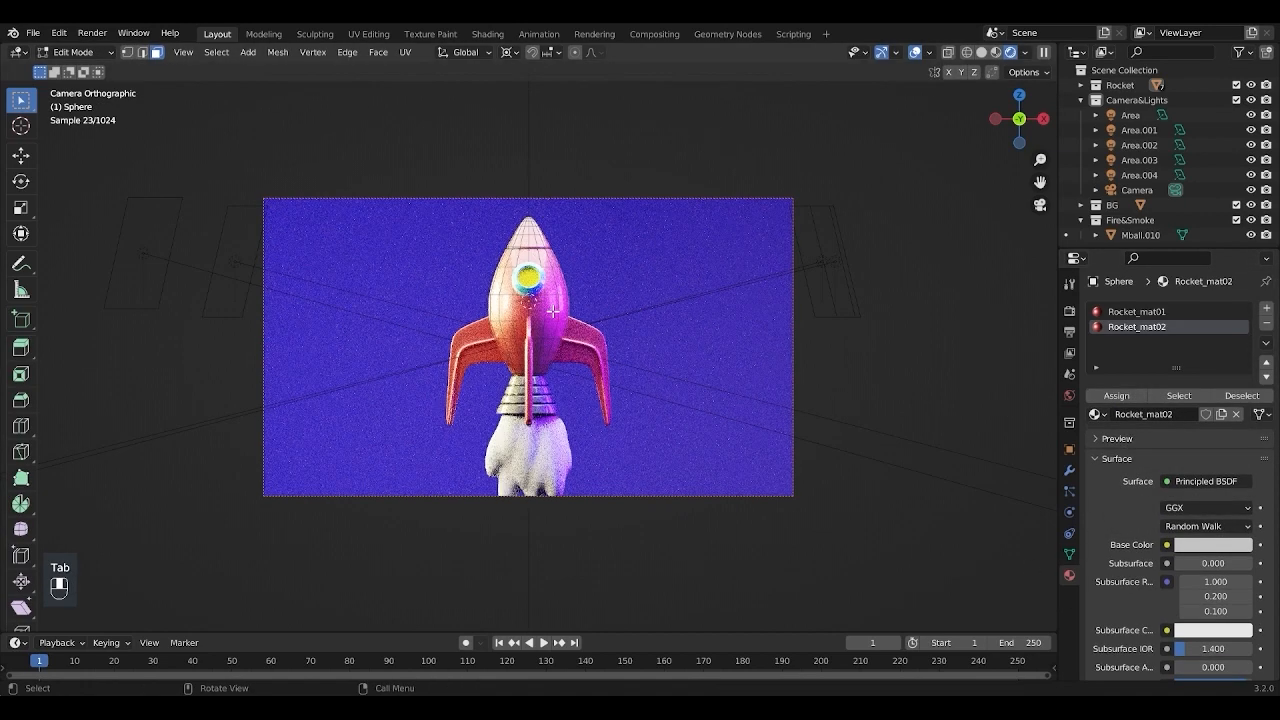
pyautogui.press('z')
pyautogui.moveTo(458, 254); pyautogui.dragTo(590, 300)
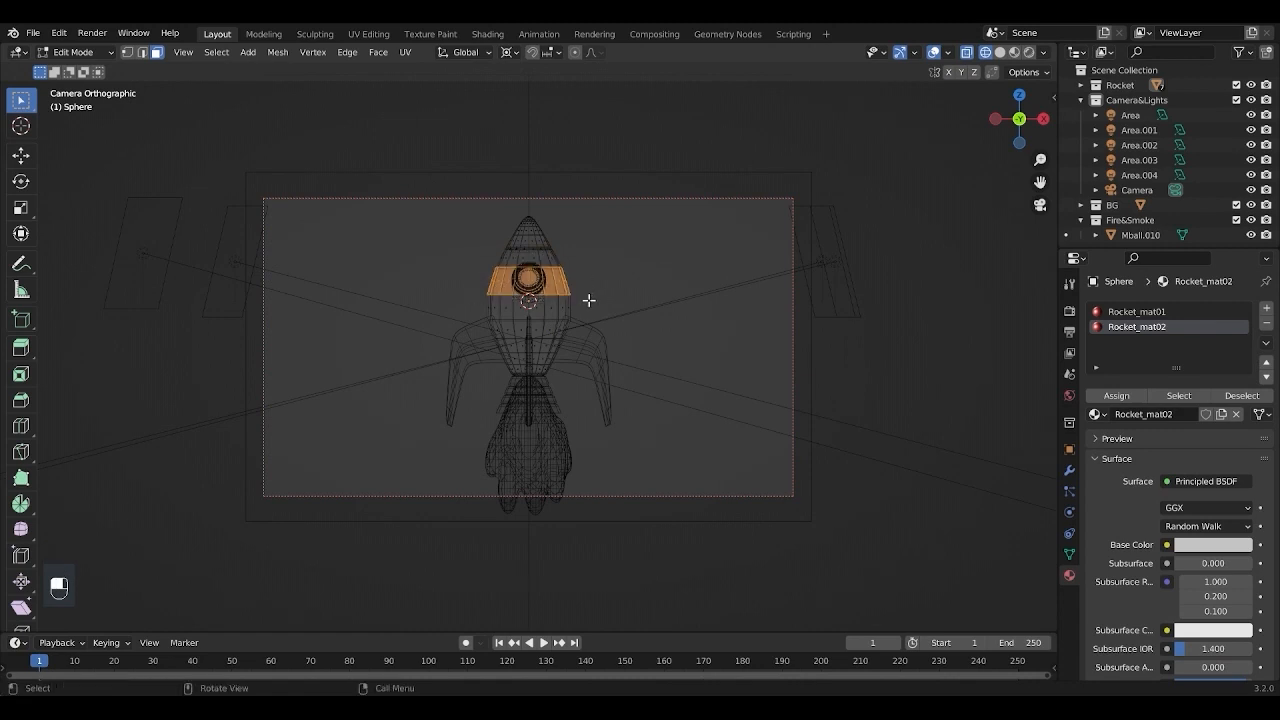
pyautogui.click(1124, 398)
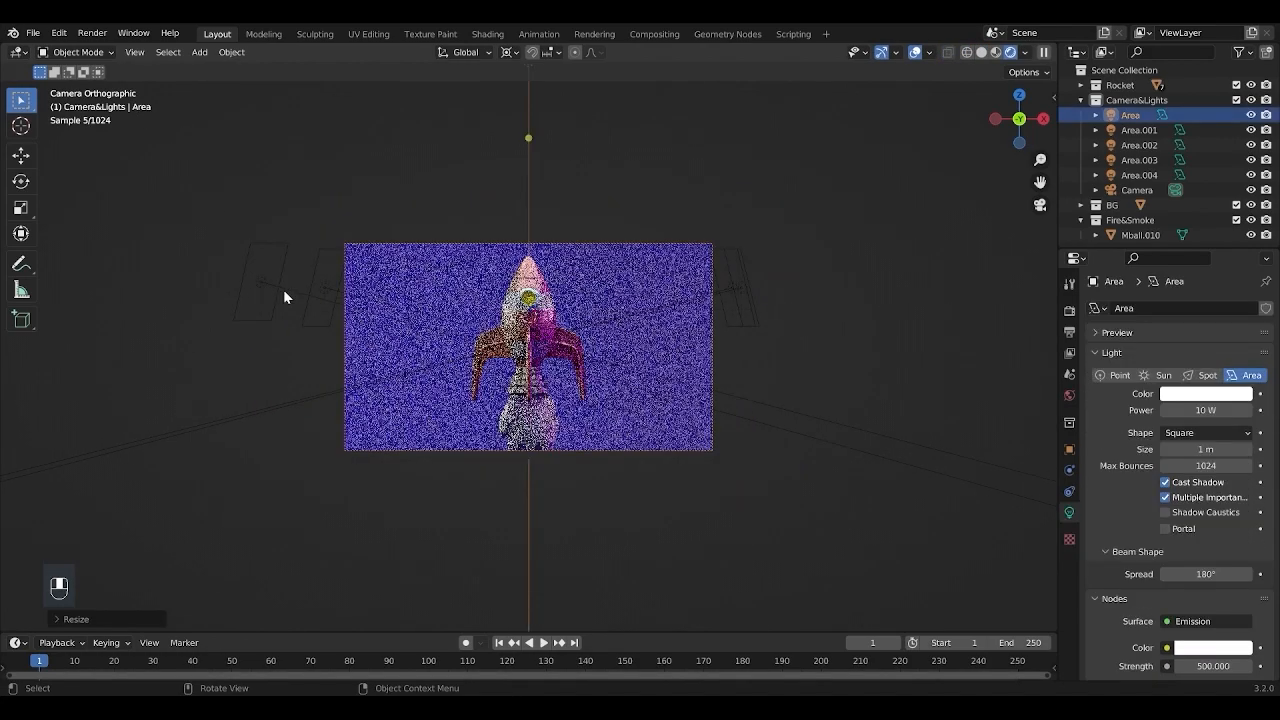
# Step: In the camera view, select the flame mesh below the nozzle and give it a new material
pyautogui.click(283, 289)
pyautogui.press('KP_0')
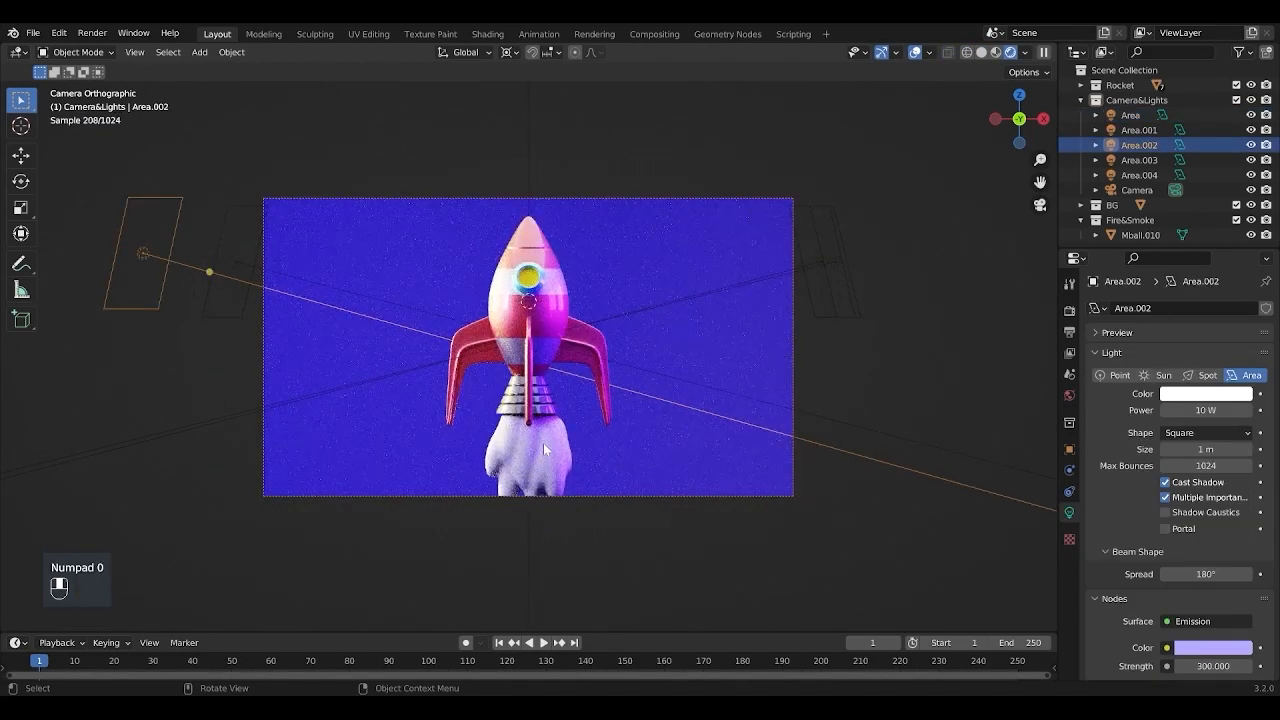
pyautogui.click(541, 443)
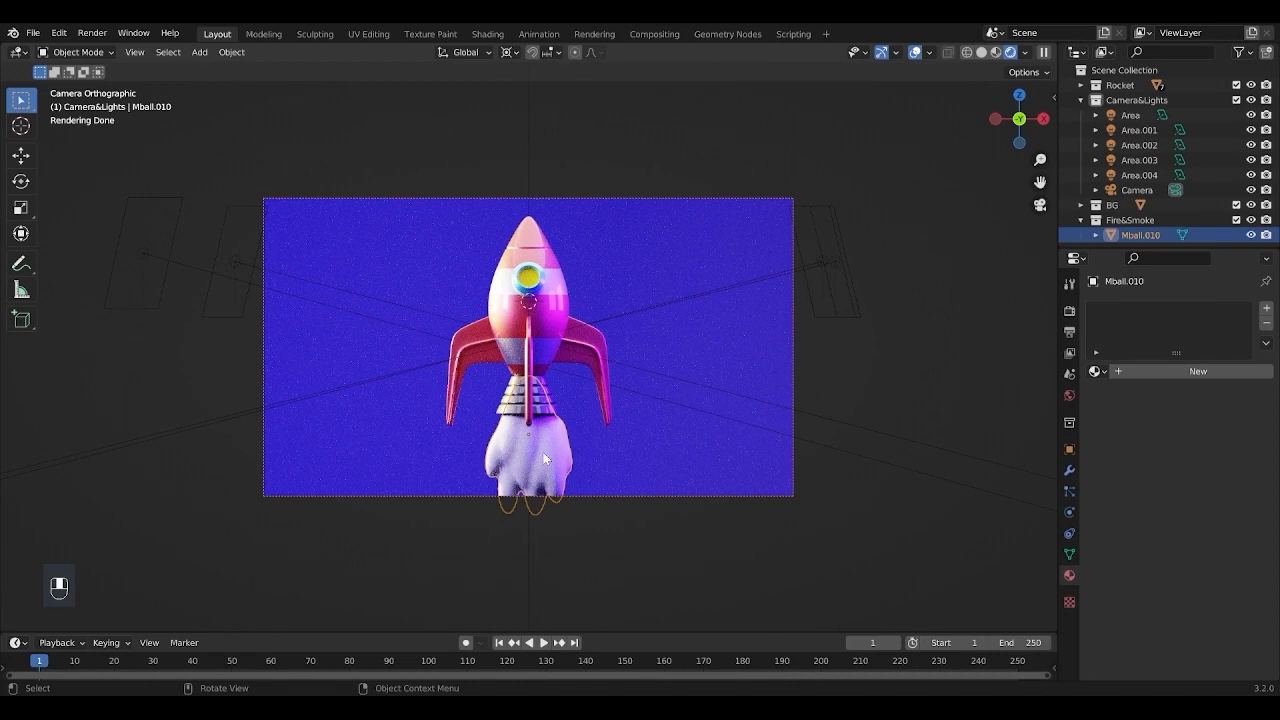
pyautogui.click(1121, 375)
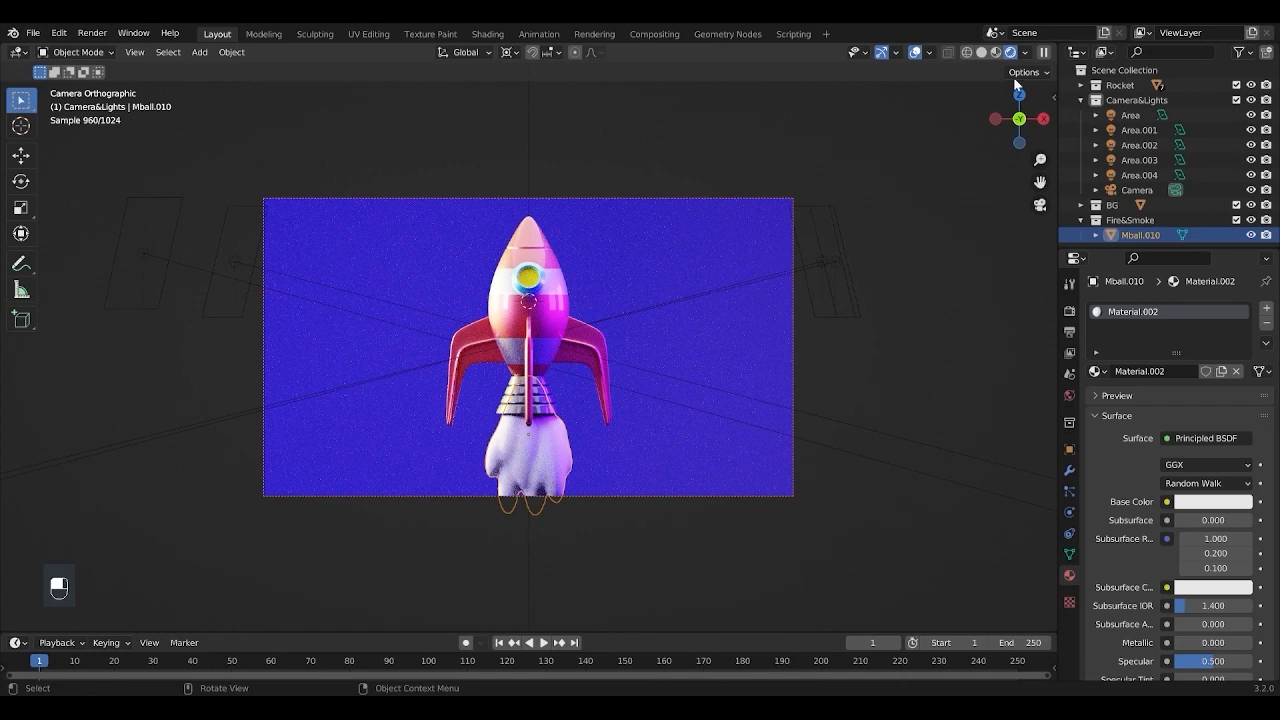
# Step: Expand the Rocket collection, then split the 3D viewport side by side and make the second area a Shader Editor
pyautogui.click(1081, 85)
pyautogui.moveTo(1055, 48); pyautogui.dragTo(466, 124)
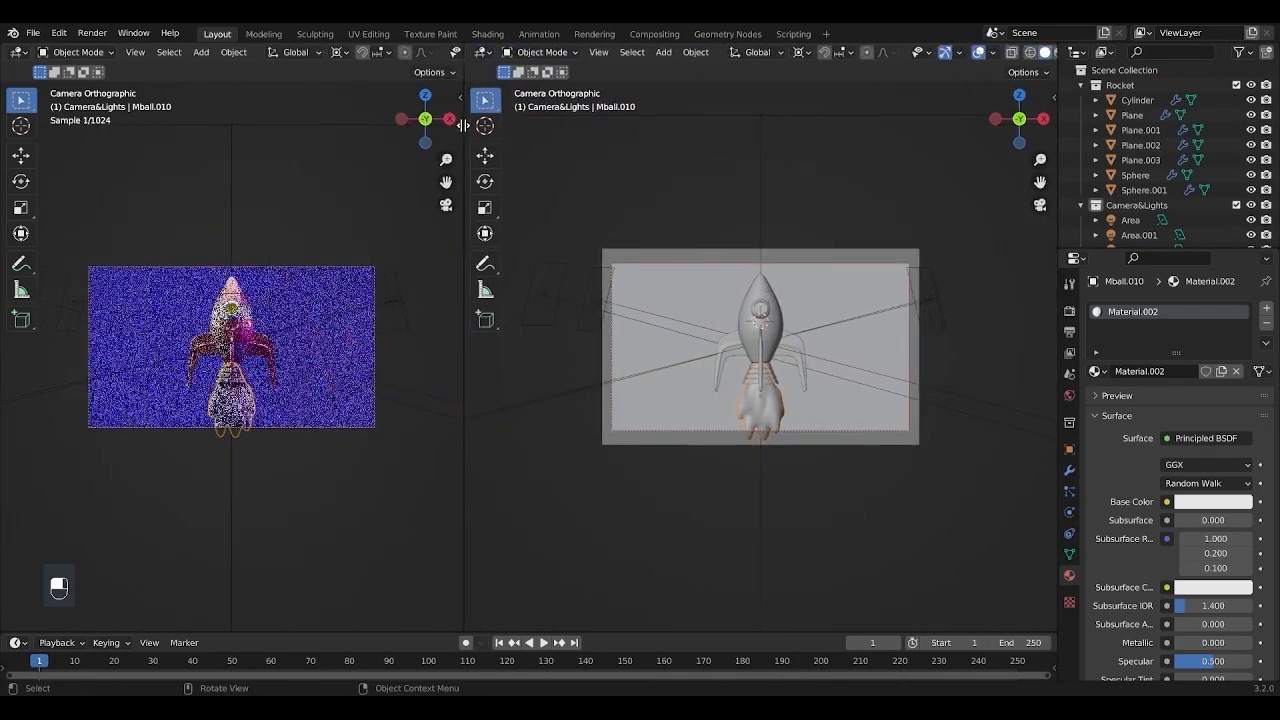
pyautogui.click(487, 52)
pyautogui.click(505, 200)
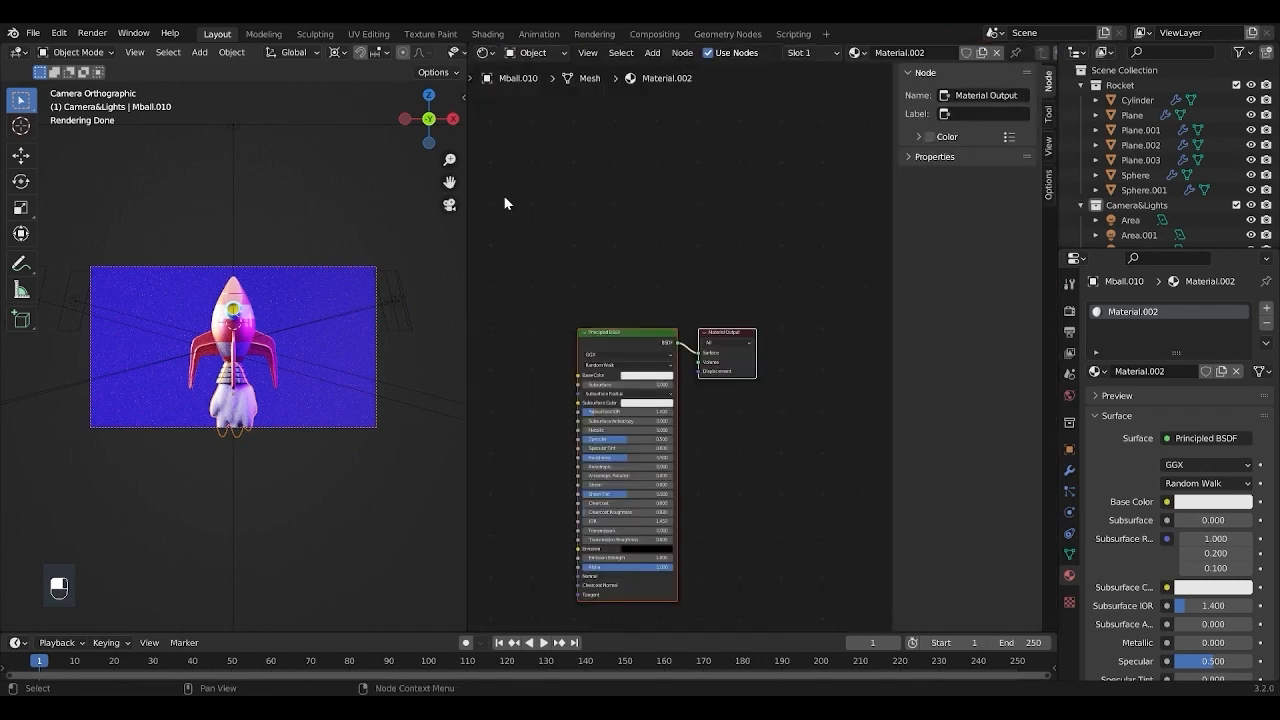
# Step: Replace the flame material's Principled BSDF with a Principled Volume node linked to the Volume input of Material Output
pyautogui.scroll(3, 739, 519)
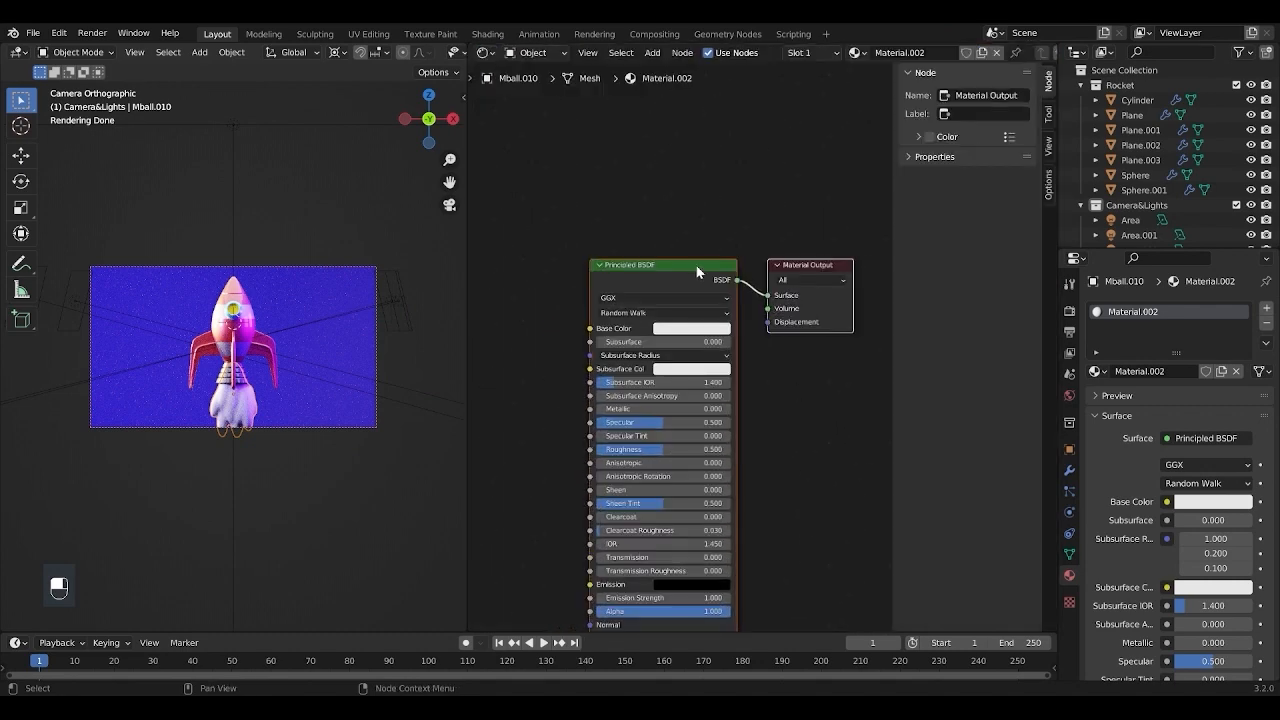
pyautogui.click(695, 264)
pyautogui.press('x')
pyautogui.hotkey('shift', 'a')
pyautogui.click(661, 254)
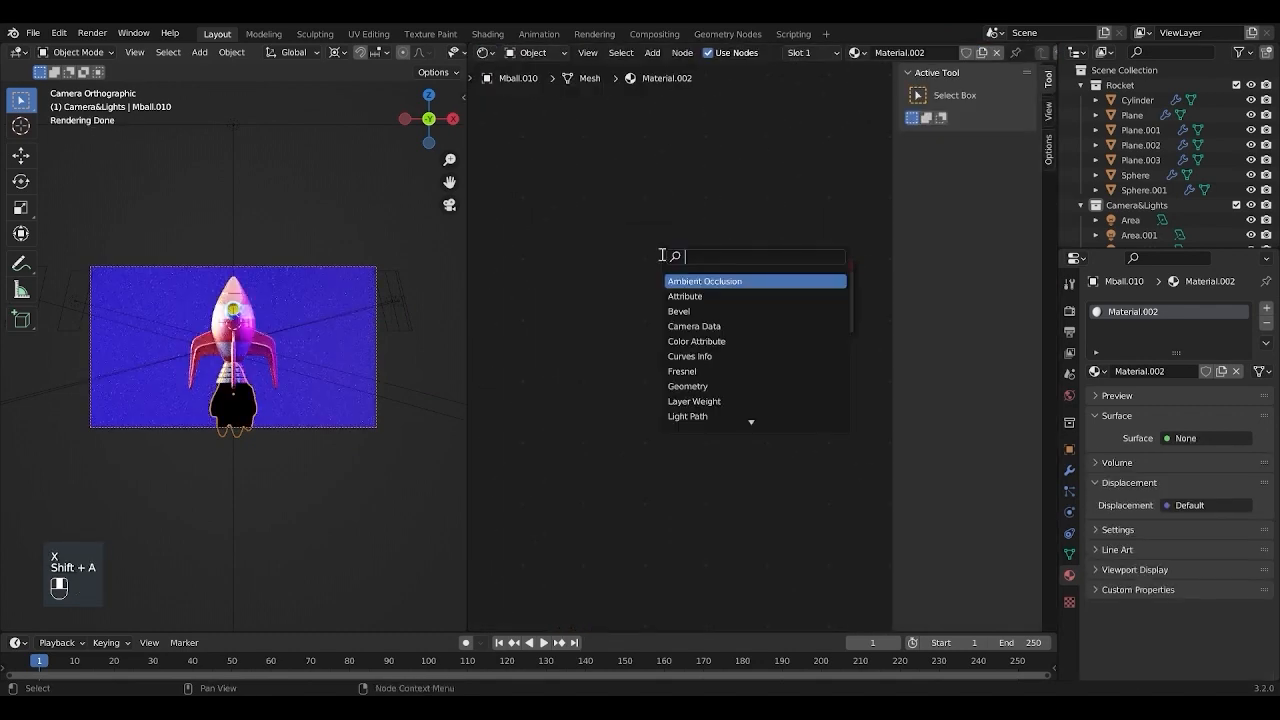
pyautogui.write('volume')
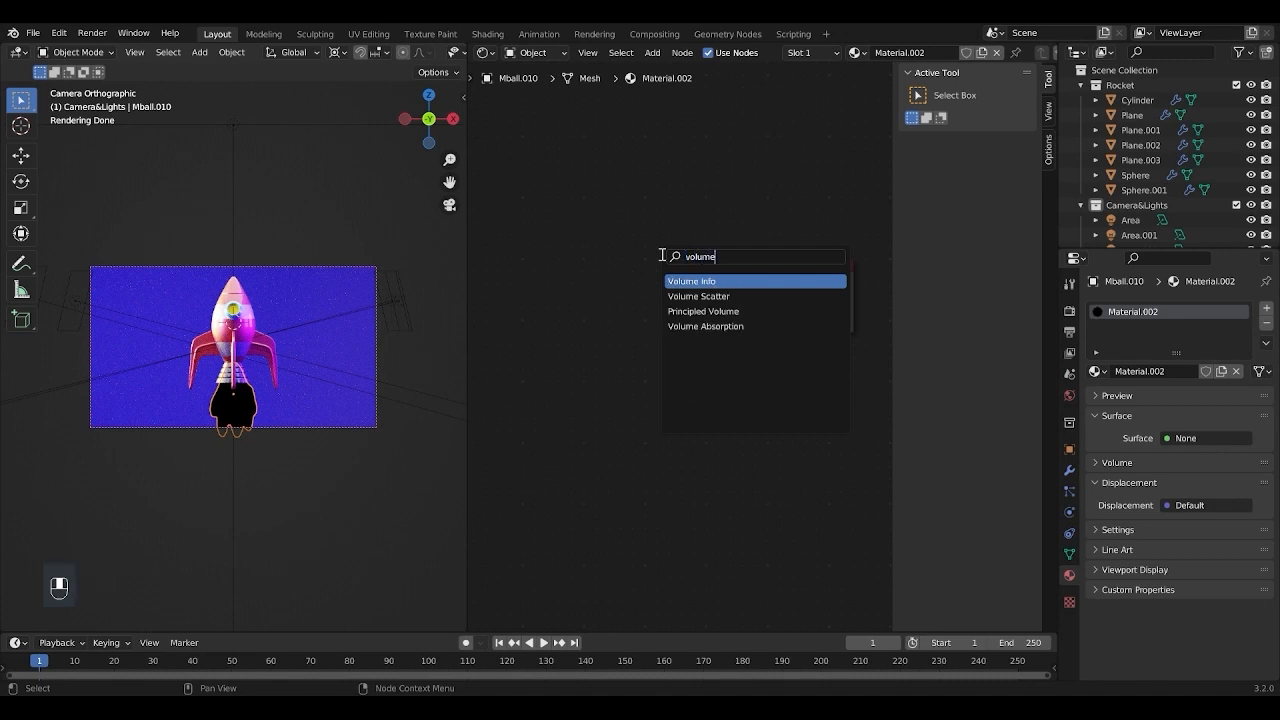
pyautogui.click(705, 311)
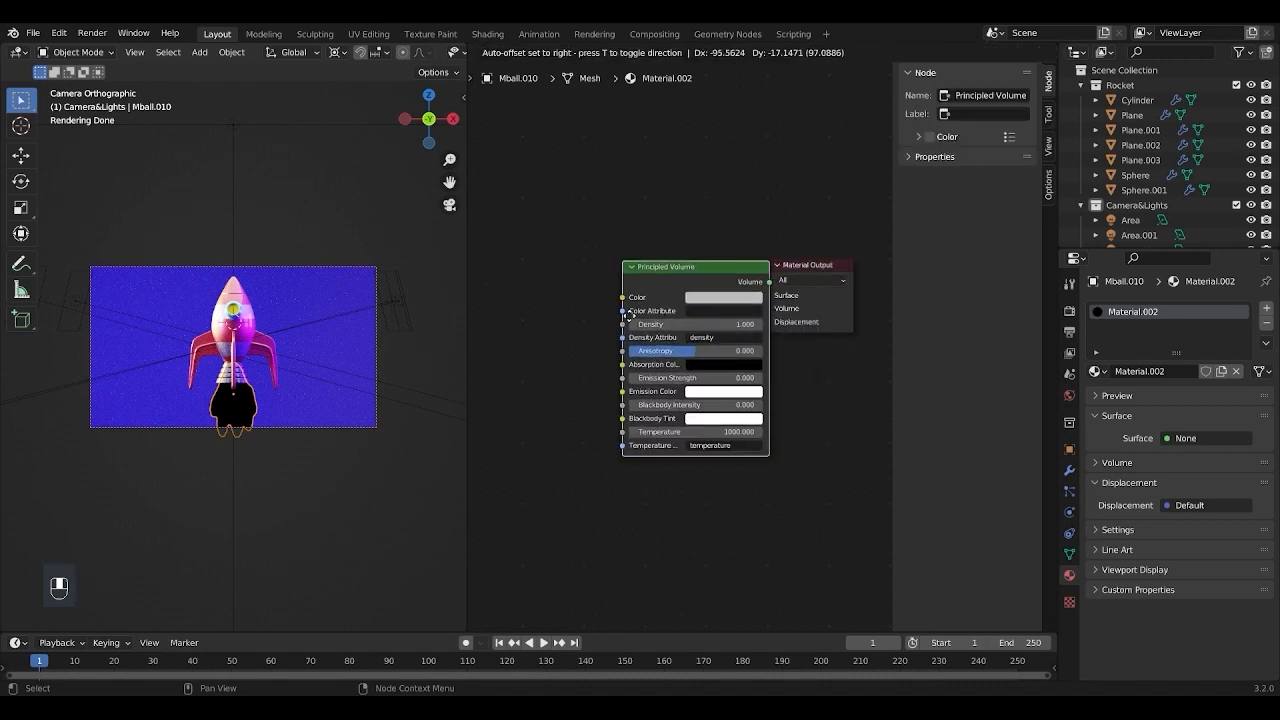
pyautogui.click(603, 308)
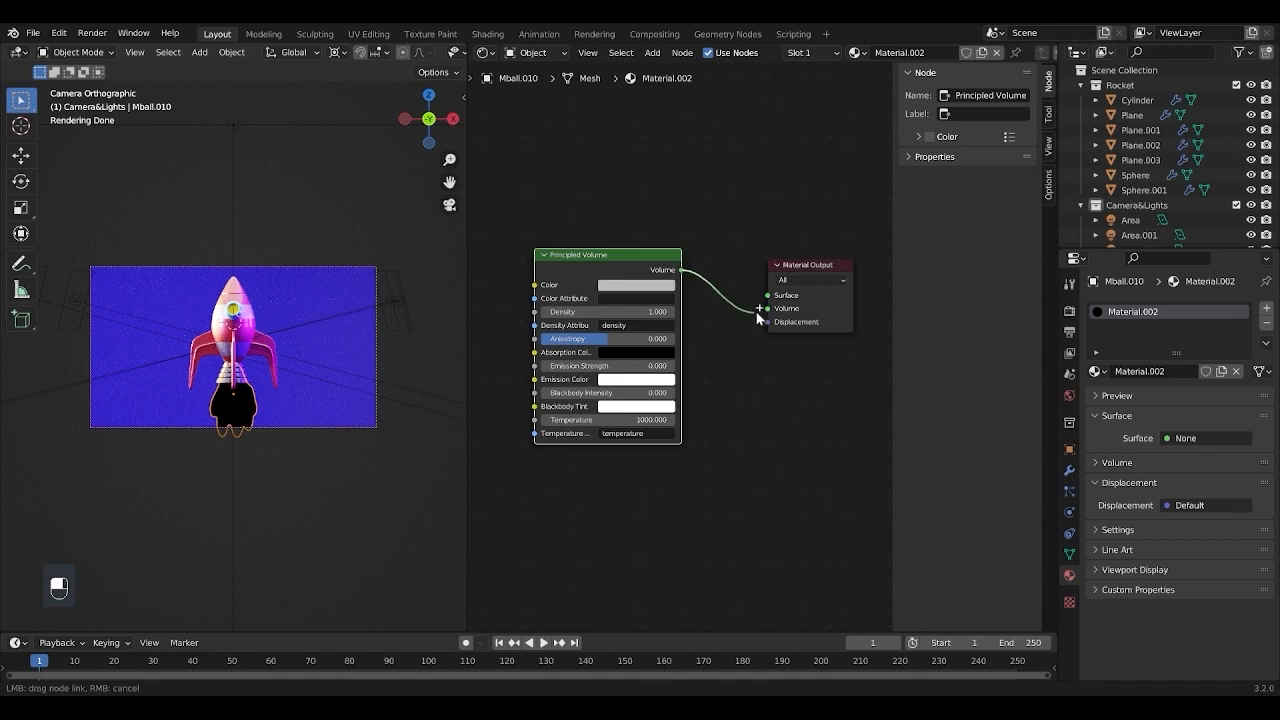
pyautogui.moveTo(766, 311); pyautogui.dragTo(767, 309)
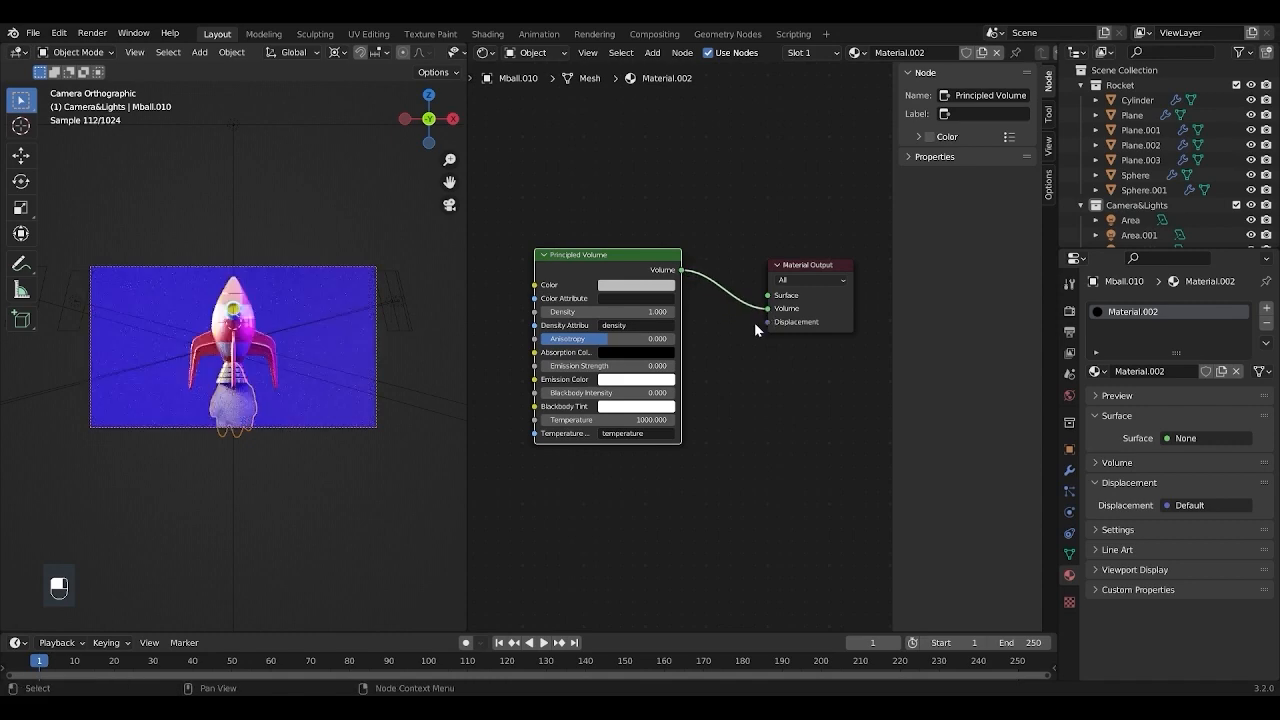
# Step: Set the Principled Volume Color to yellow with hue 0.150, saturation 1 and value 1, and make the Emission Color yellow
pyautogui.click(637, 286)
pyautogui.moveTo(707, 130); pyautogui.dragTo(704, 115)
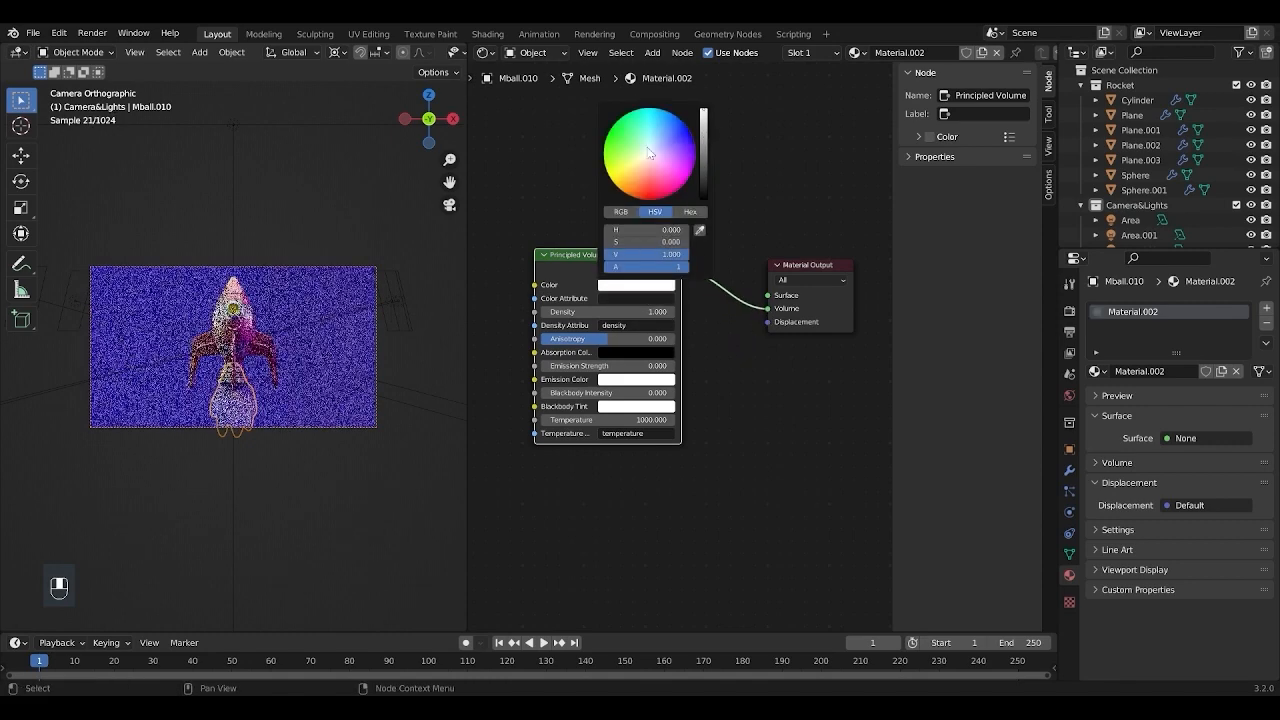
pyautogui.click(612, 172)
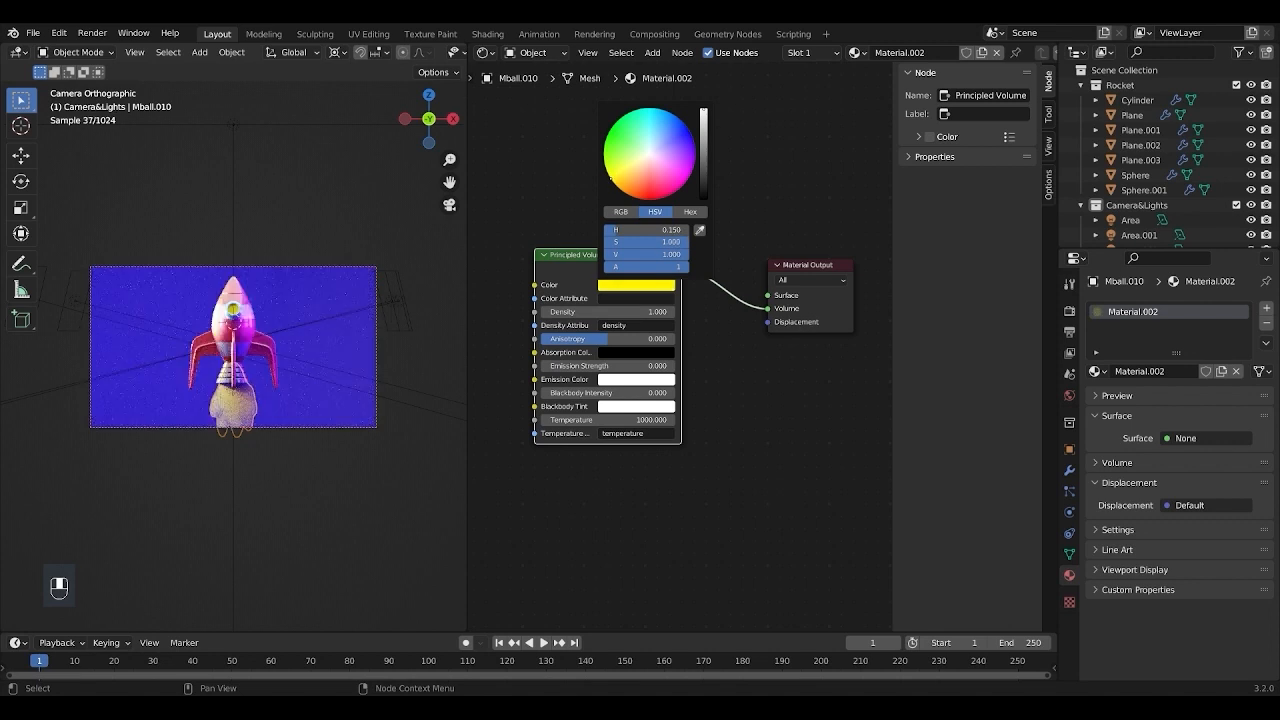
pyautogui.click(635, 380)
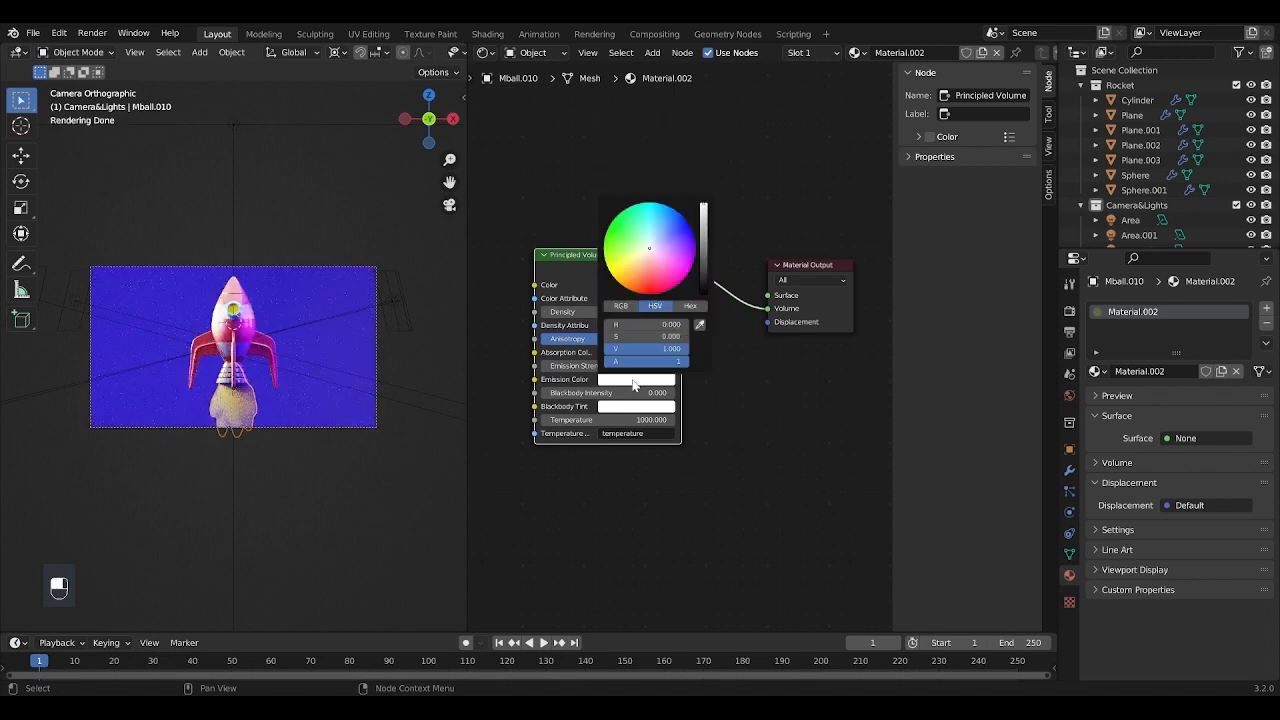
pyautogui.click(611, 277)
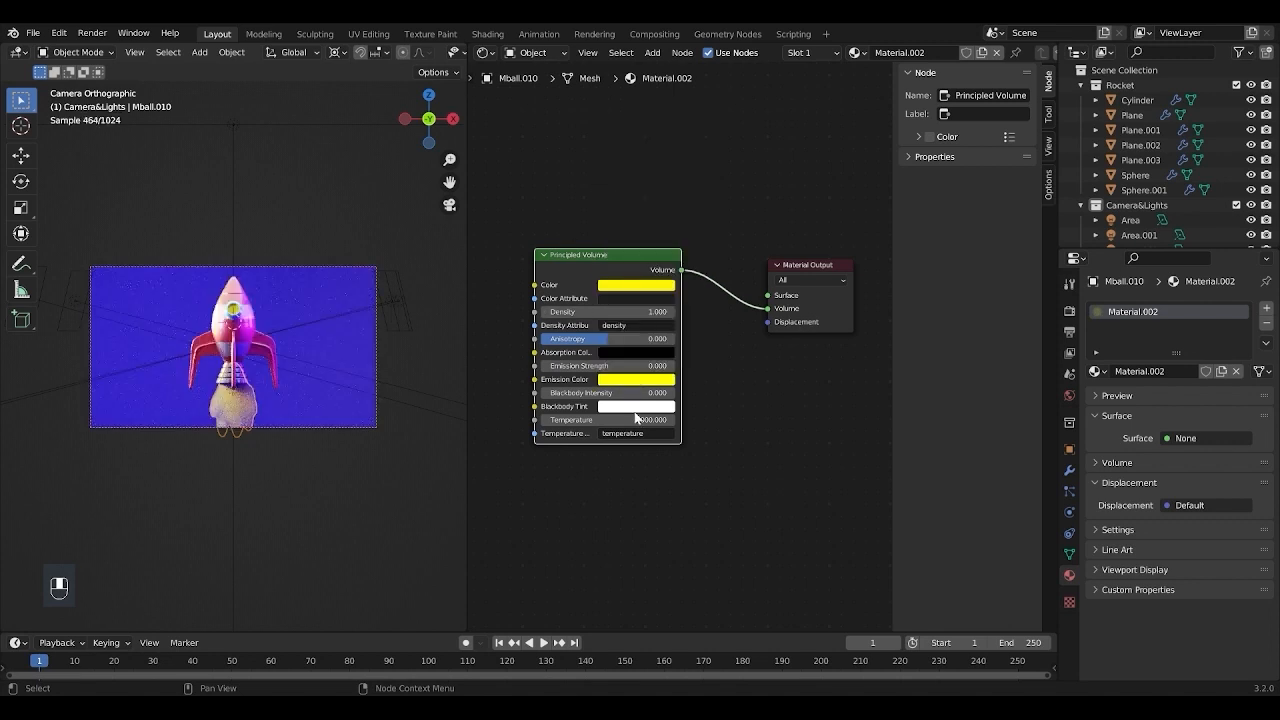
# Step: Set the Blackbody Tint to yellow with hue 0.128 and raise the flame's Emission Strength to about 5.4
pyautogui.click(636, 407)
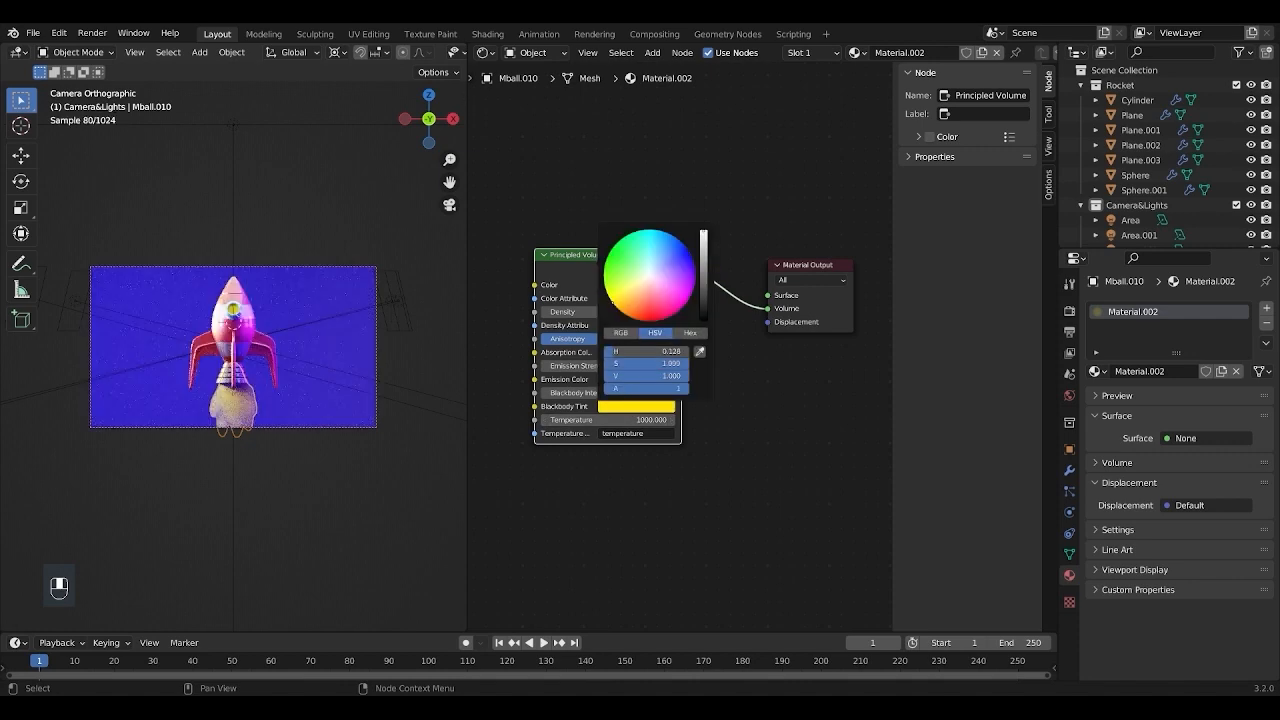
pyautogui.press('Home')
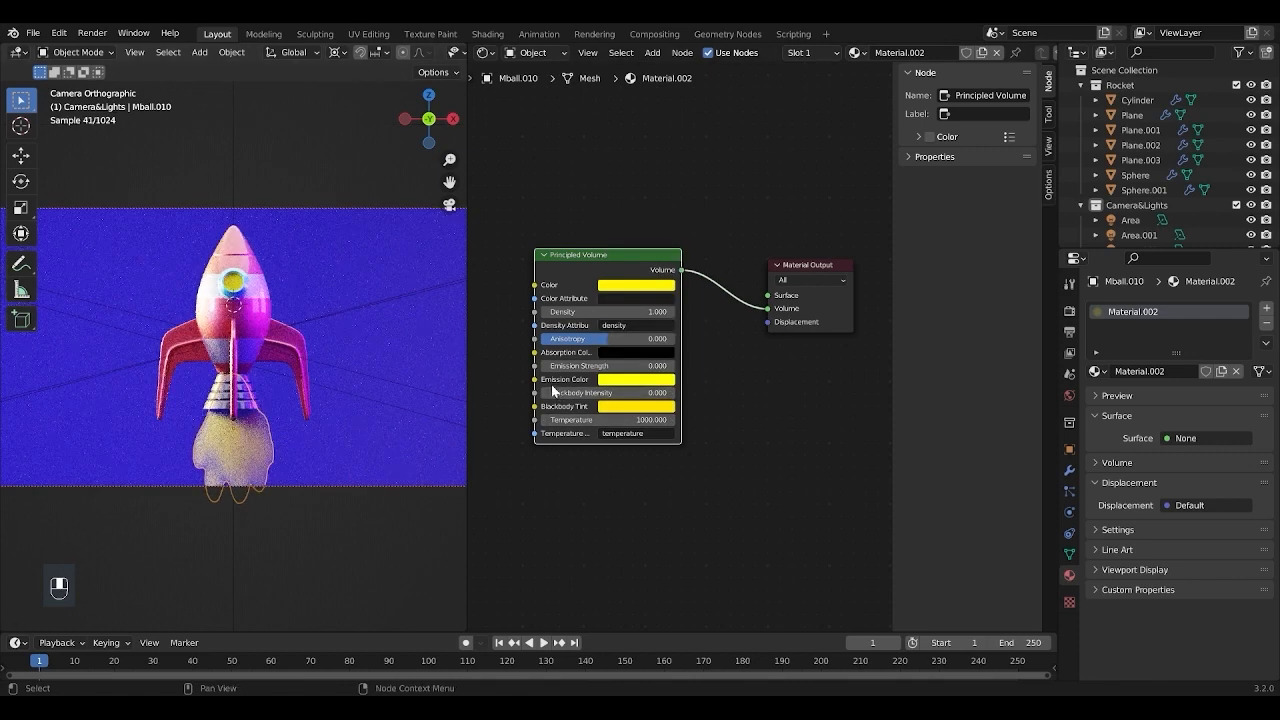
pyautogui.moveTo(588, 362); pyautogui.dragTo(645, 362)
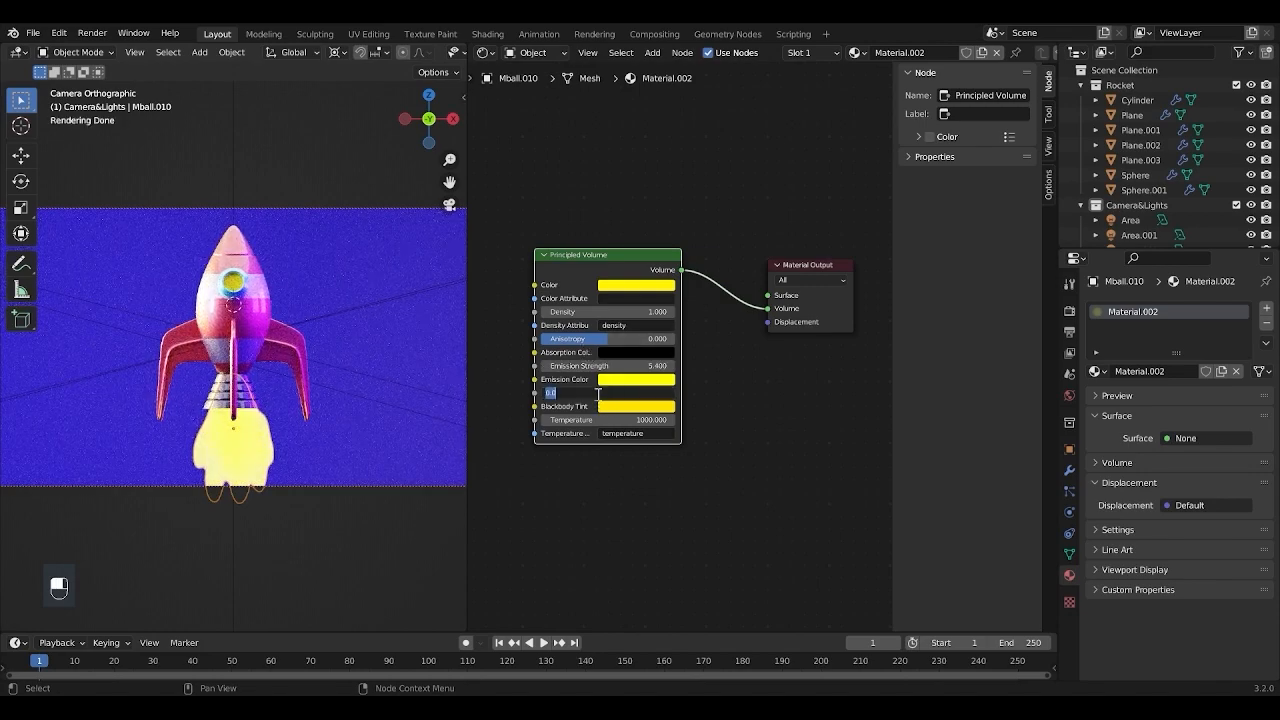
# Step: Set the yellow flame's Blackbody Intensity to 1000, Density to 3.9 and Anisotropy to about -0.624
pyautogui.press('Return')
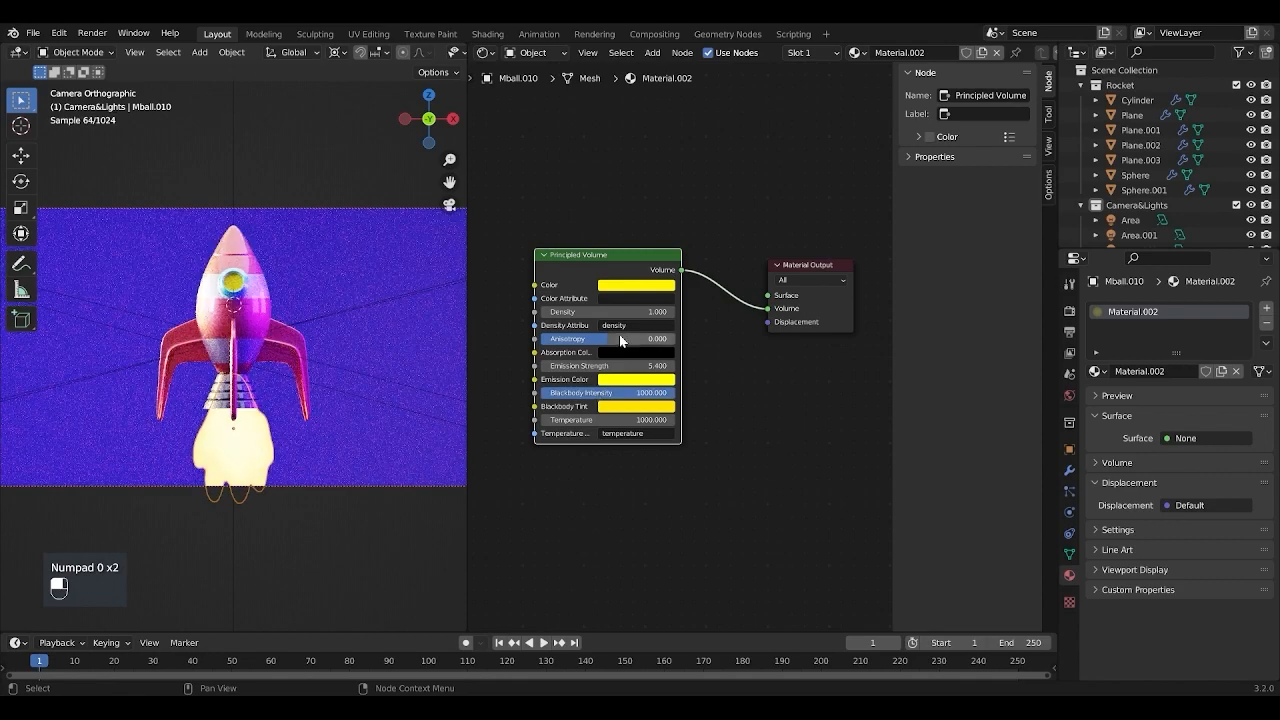
pyautogui.moveTo(601, 311); pyautogui.dragTo(655, 311)
pyautogui.moveTo(599, 342); pyautogui.dragTo(551, 312)
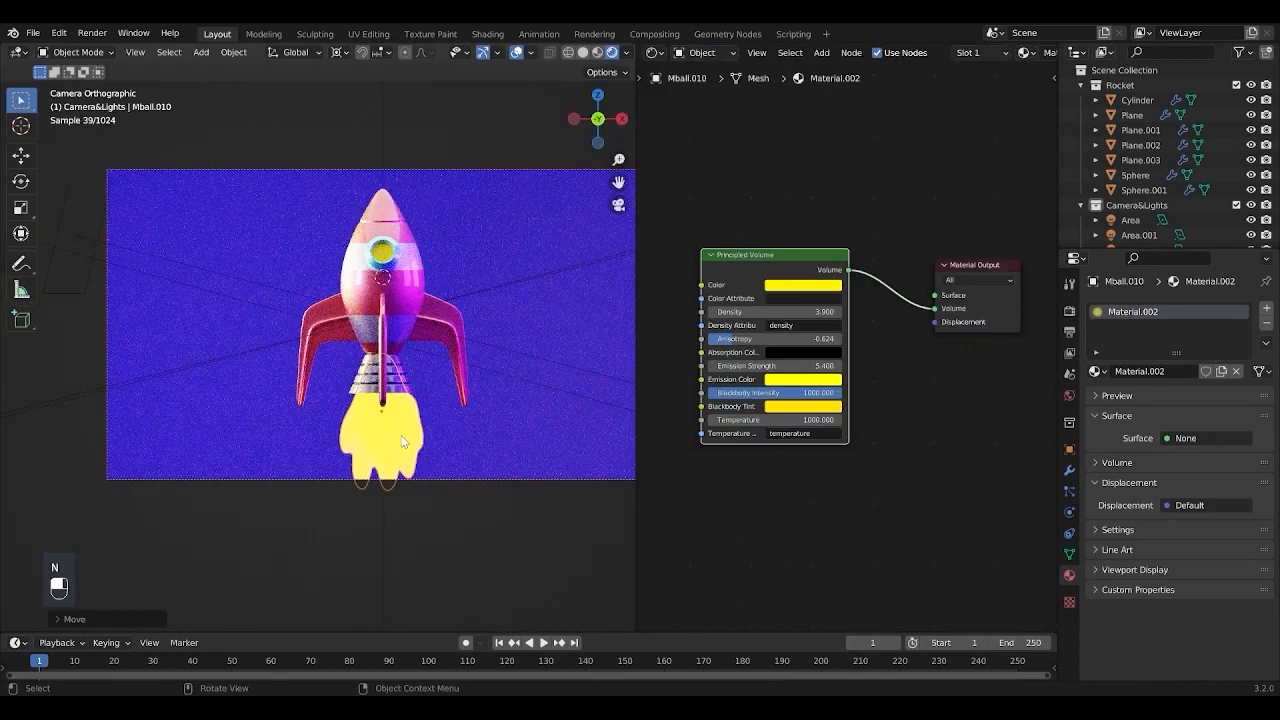
# Step: Switch the viewport to solid shading, then duplicate the flame and move the copy down about 0.8 m
pyautogui.press('z')
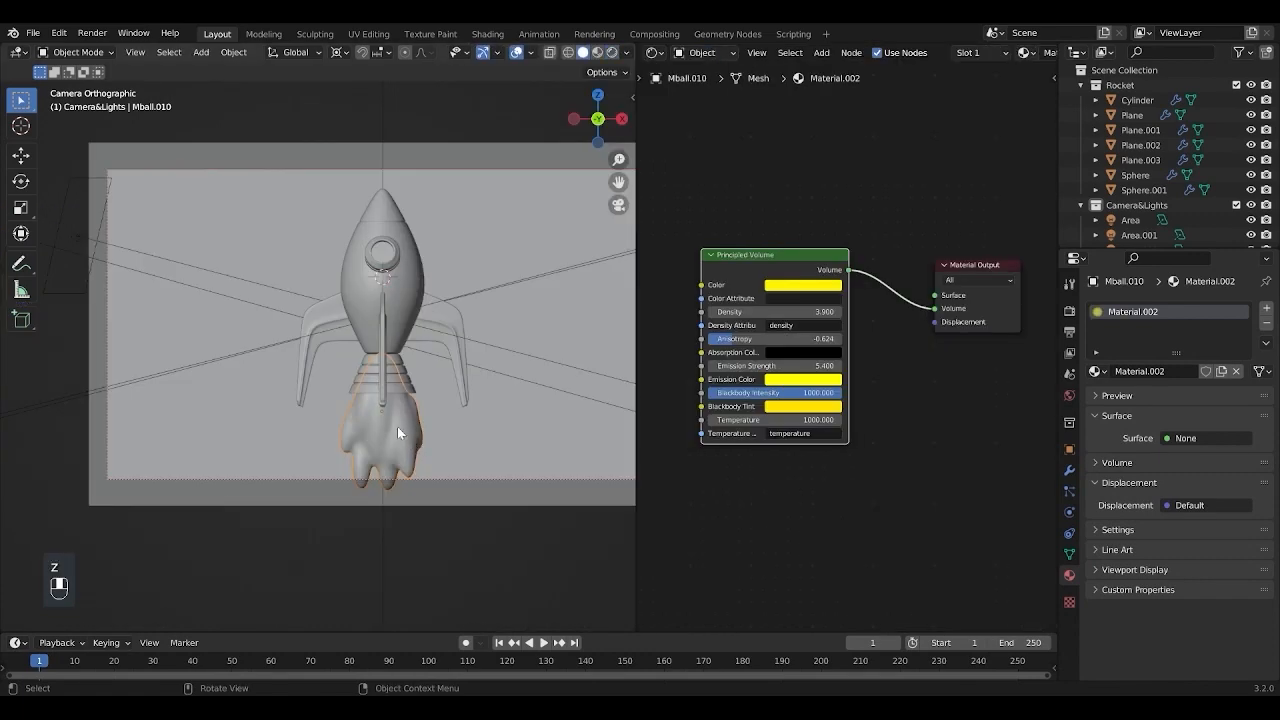
pyautogui.hotkey('shift', 'd')
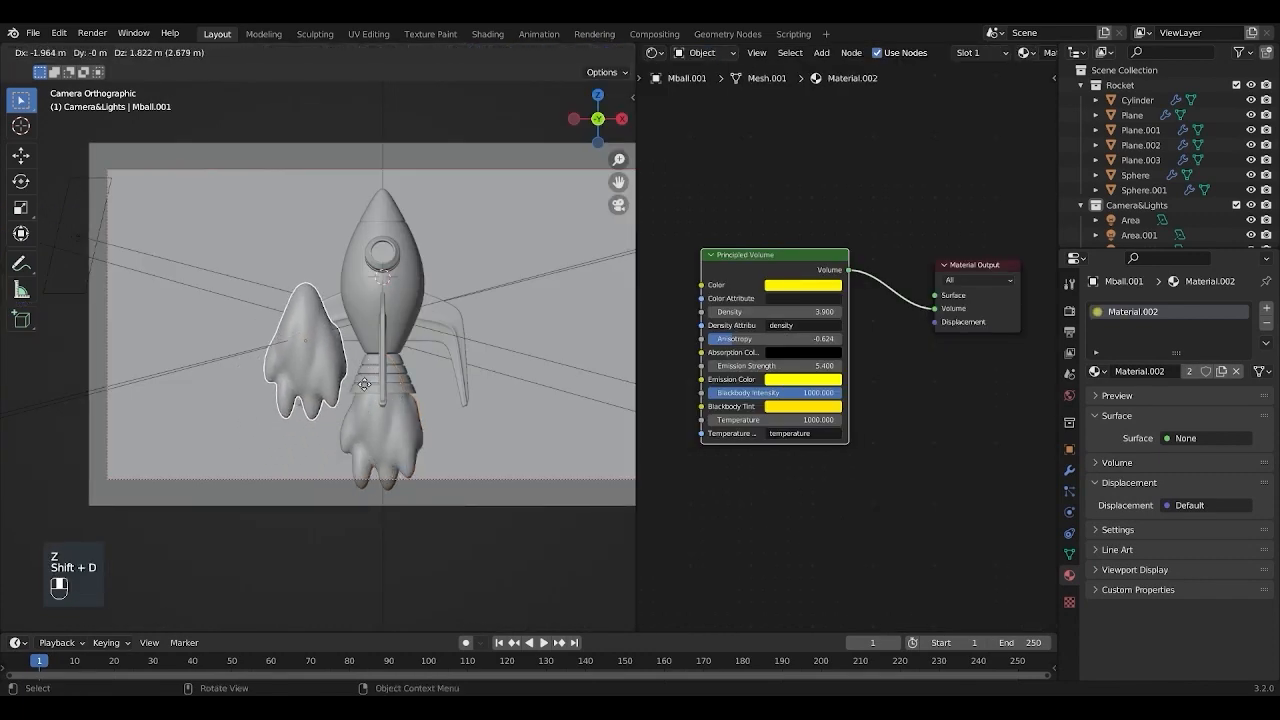
pyautogui.rightClick(409, 429)
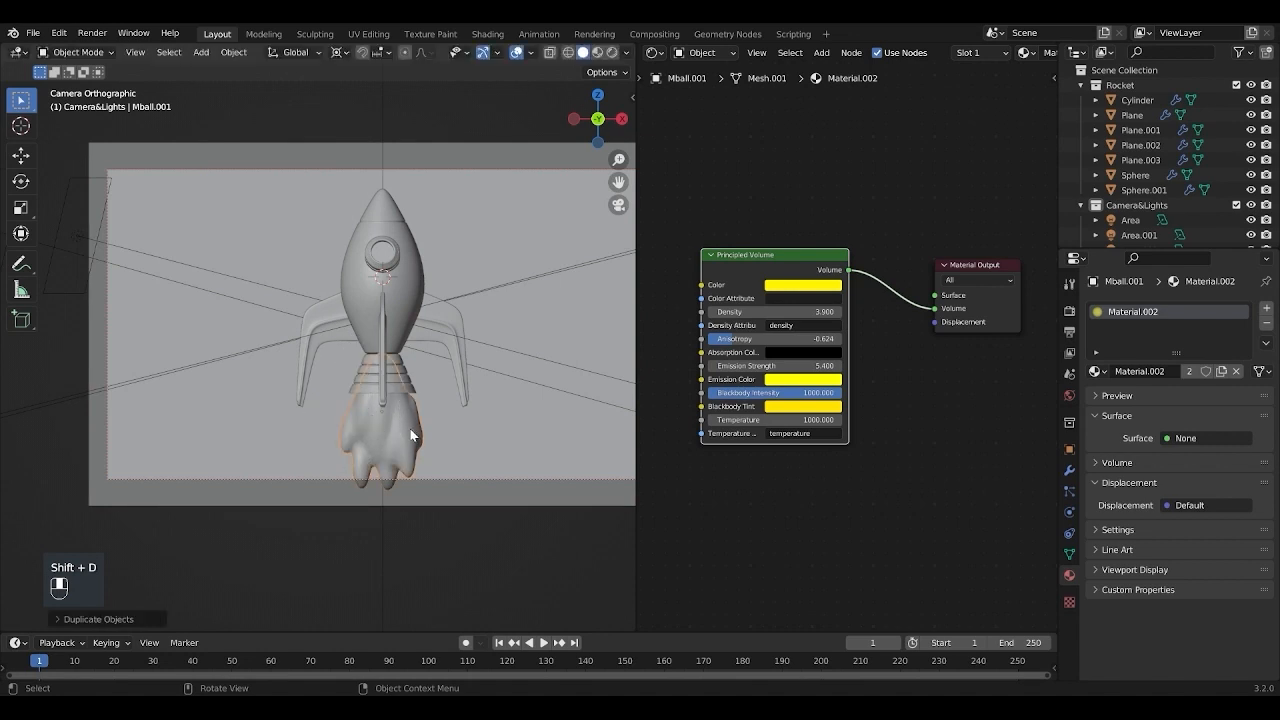
pyautogui.press('g')
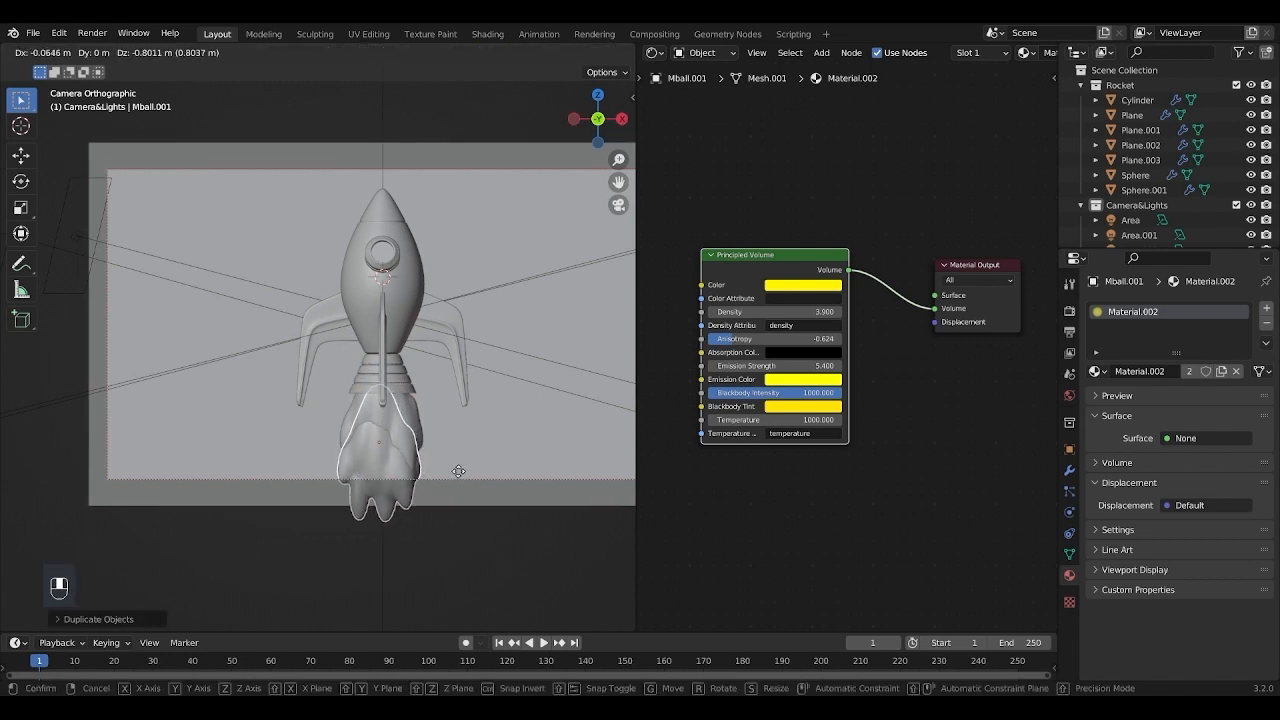
pyautogui.click(461, 477)
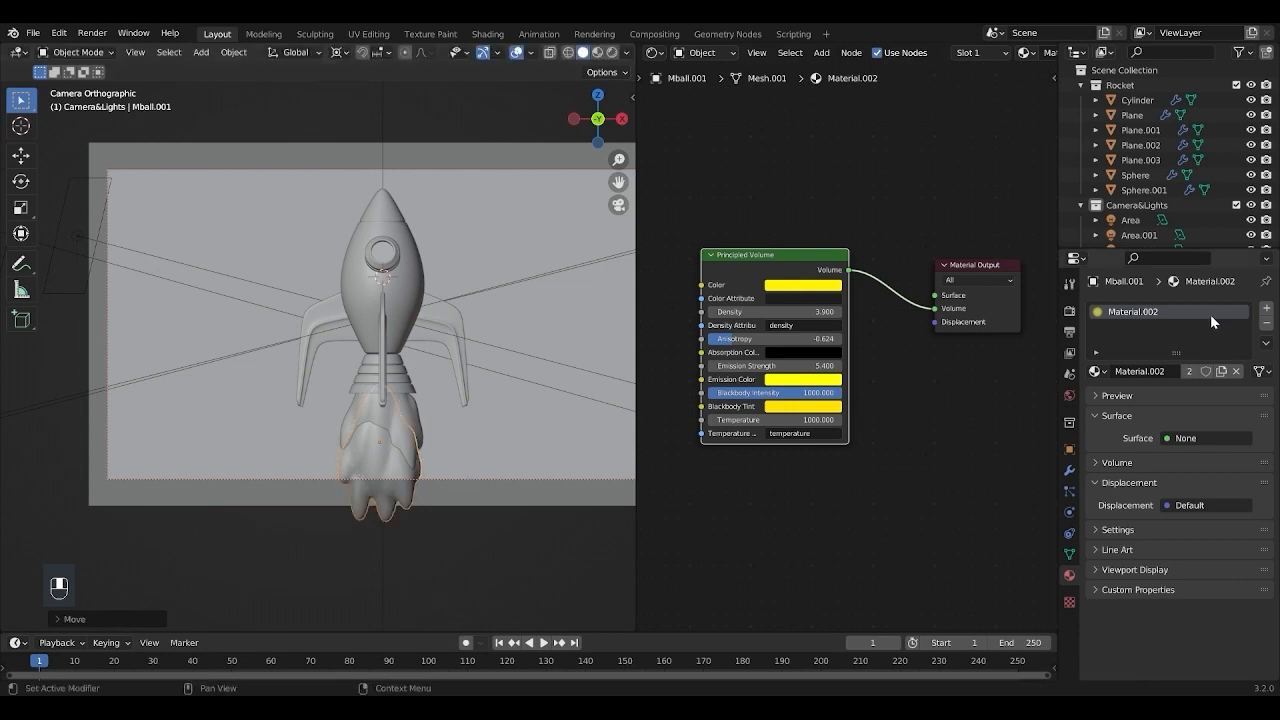
# Step: Make a separate copy of the lower flame's material and set its Color, Emission Color and Blackbody Tint to orange
pyautogui.click(1224, 372)
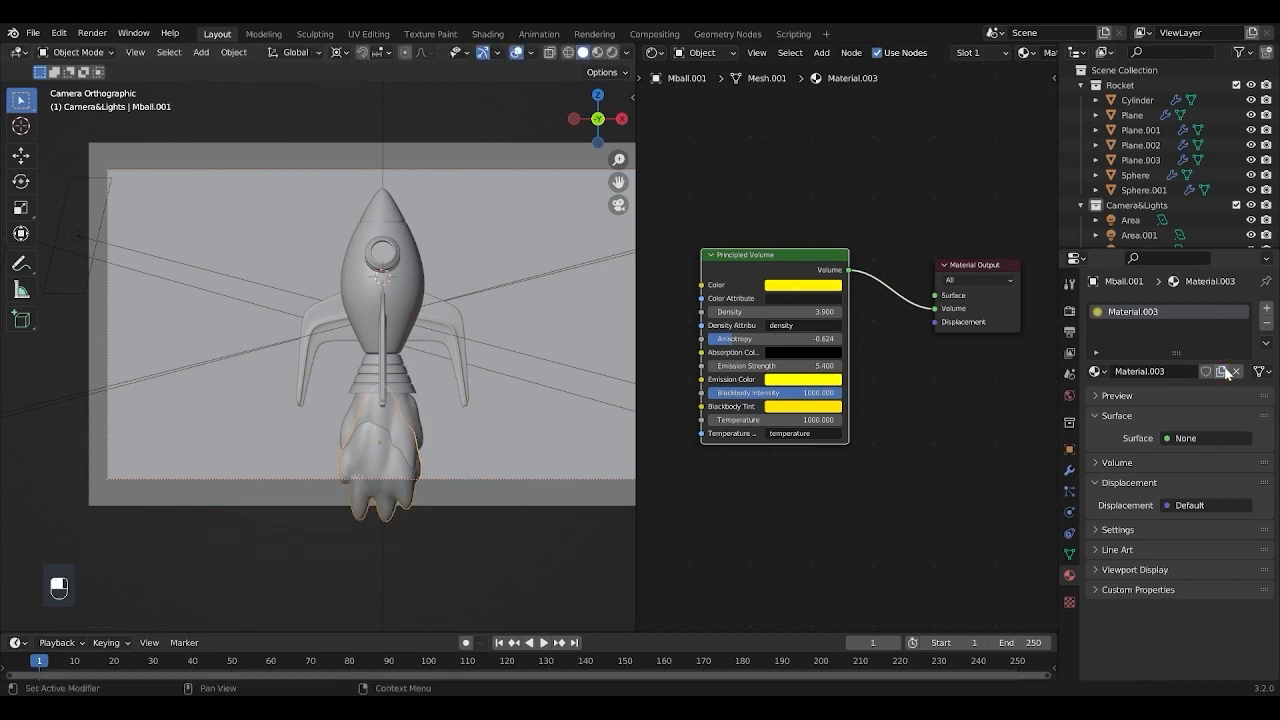
pyautogui.click(816, 290)
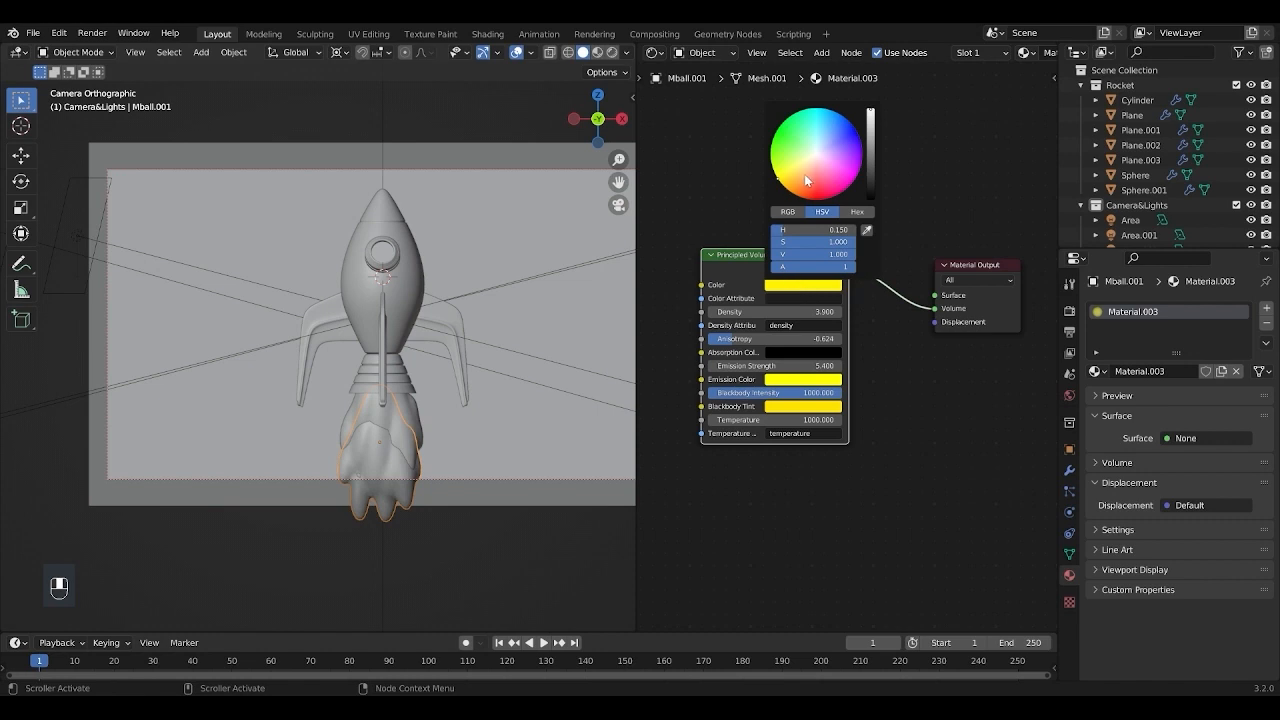
pyautogui.click(816, 380)
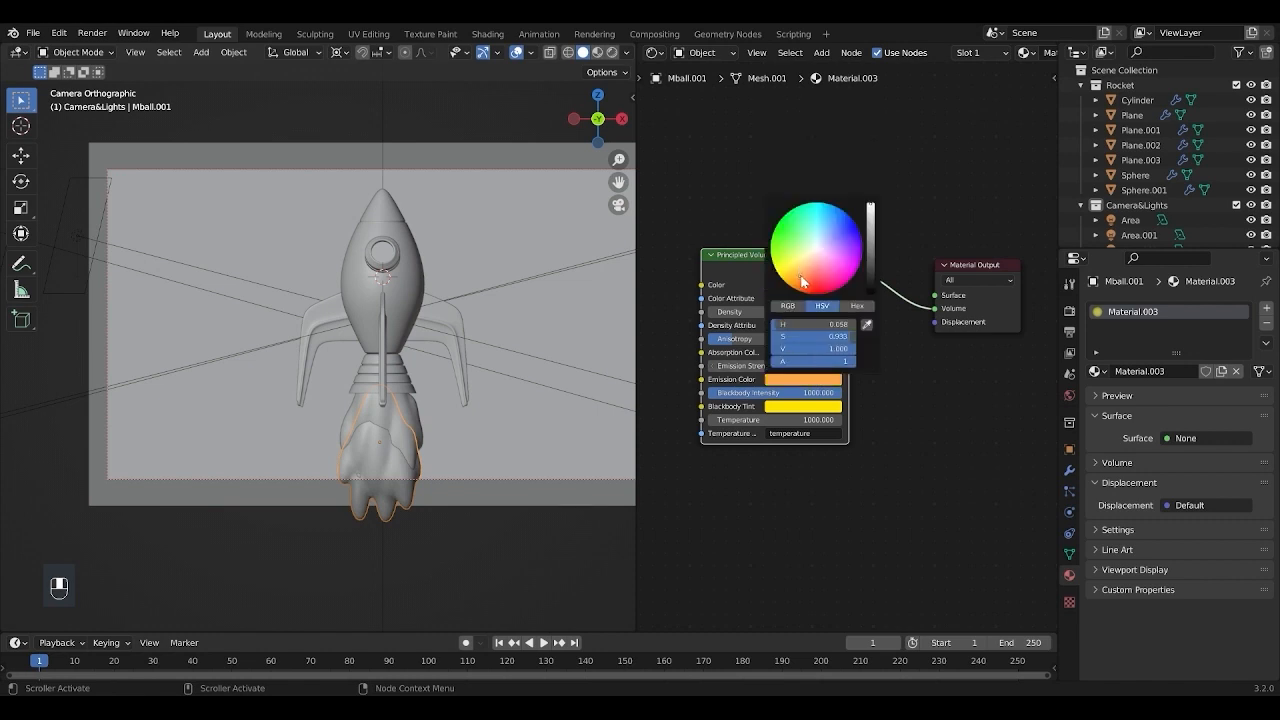
pyautogui.click(806, 407)
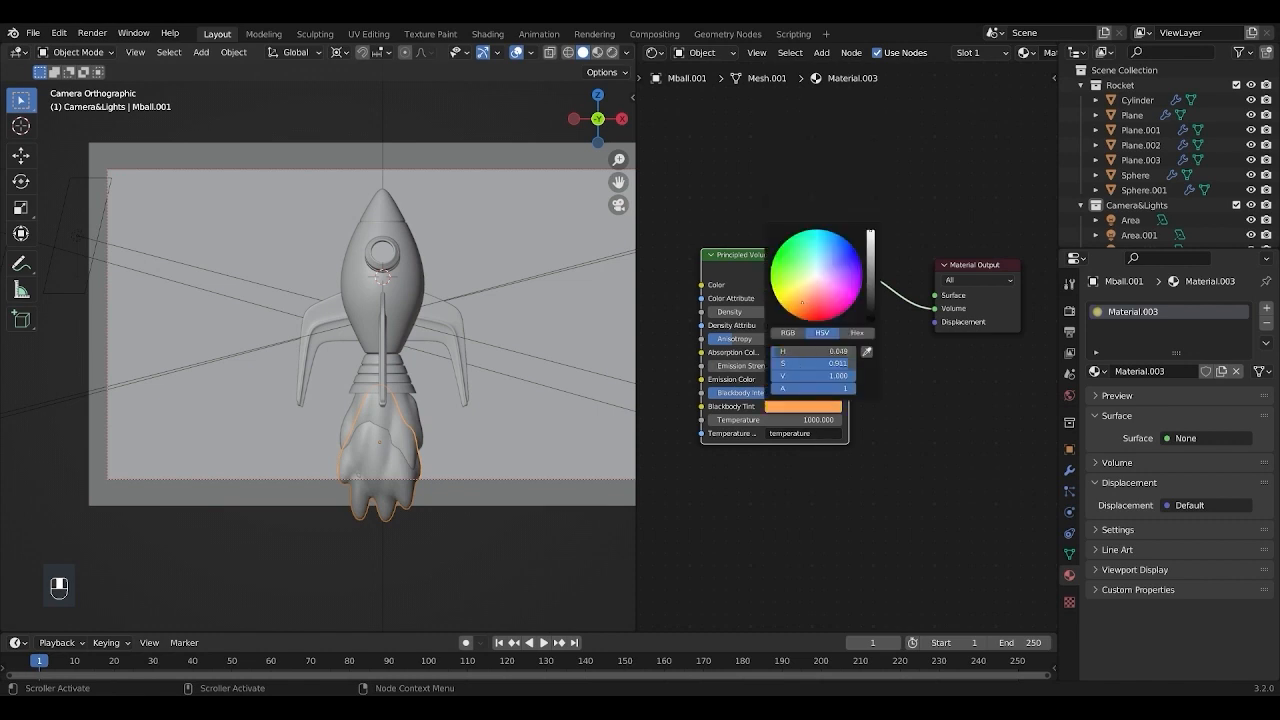
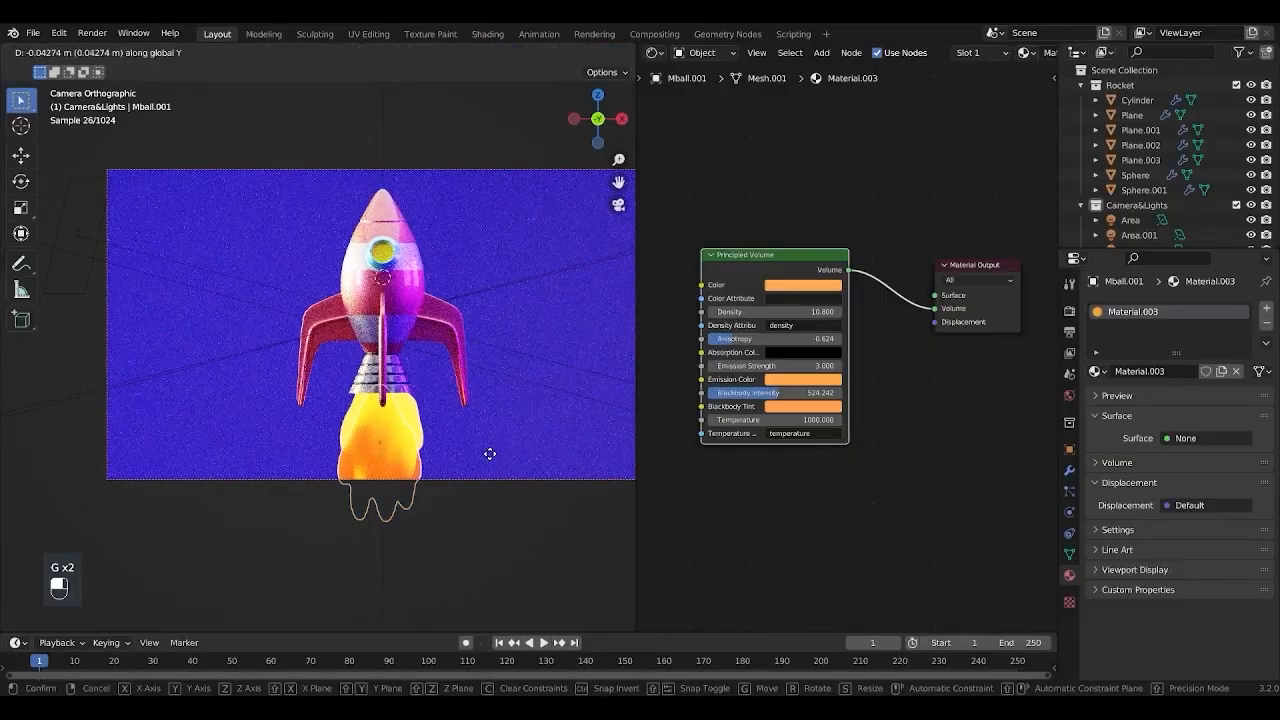
# Step: Duplicate the orange flame twice, rotating and shifting the copies to widen the right side of the flame
pyautogui.hotkey('shift', 'd')
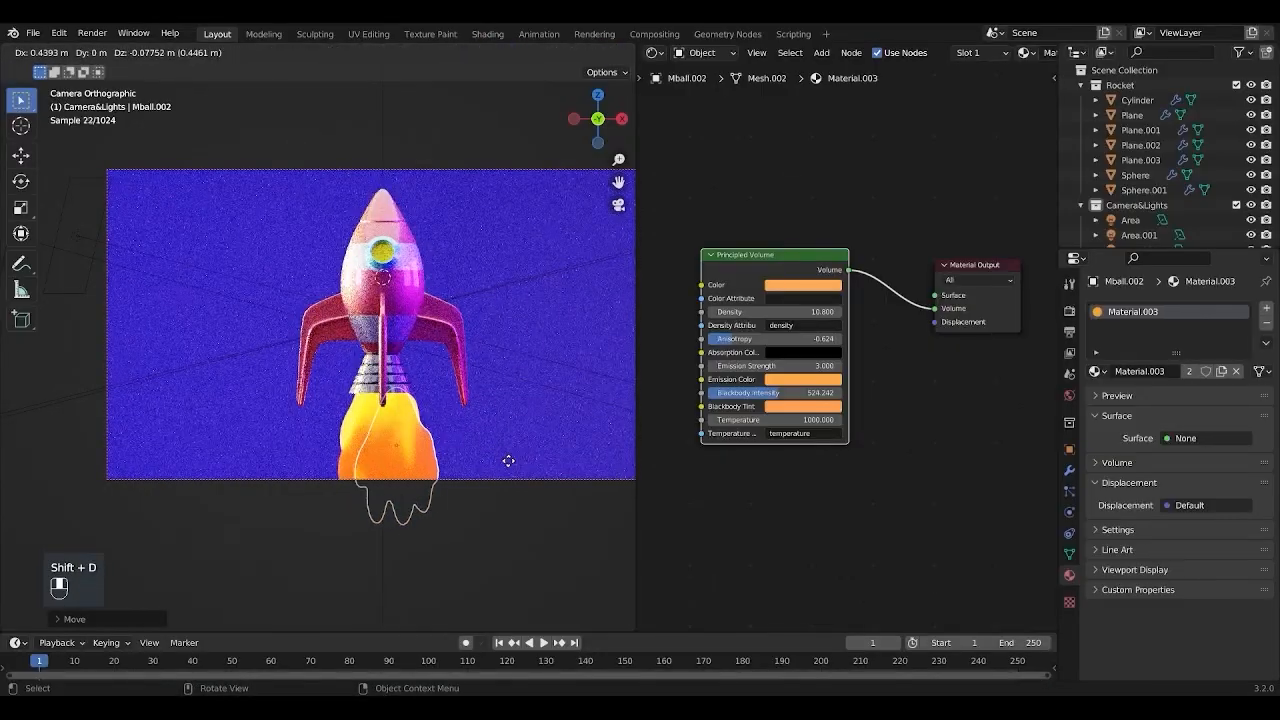
pyautogui.click(474, 457)
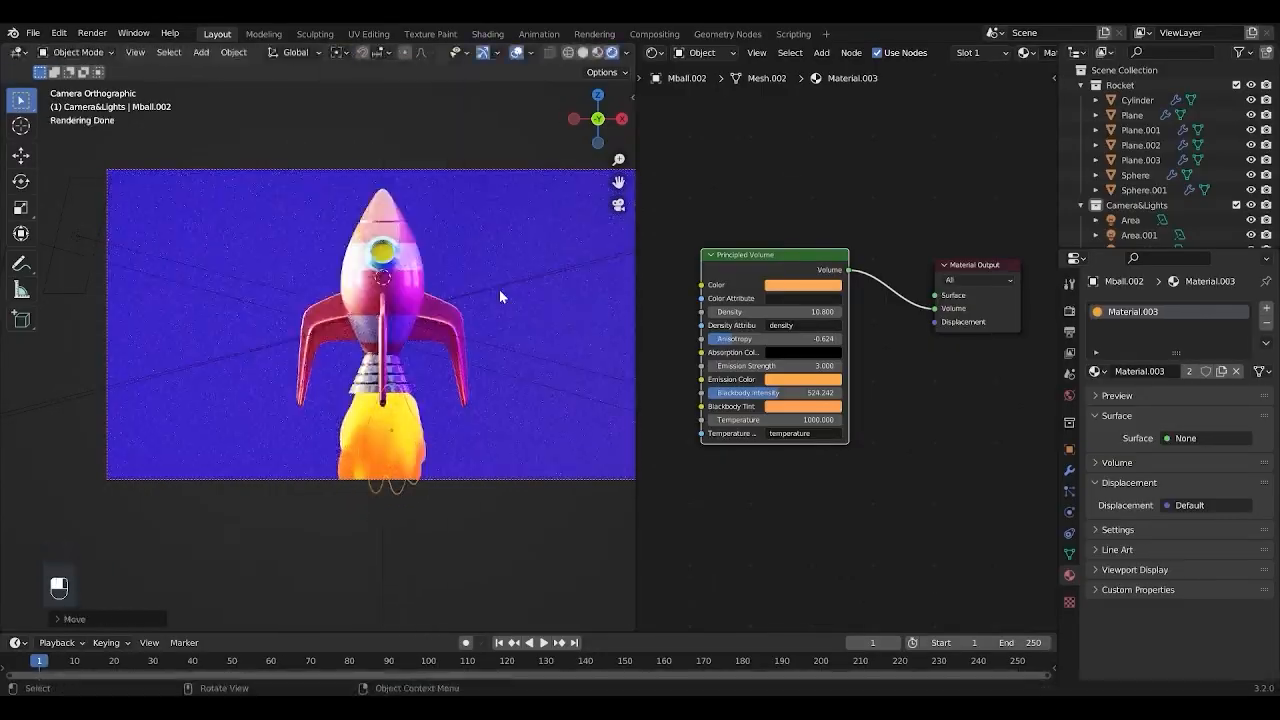
pyautogui.hotkey('shift', 'd')
pyautogui.press('r')
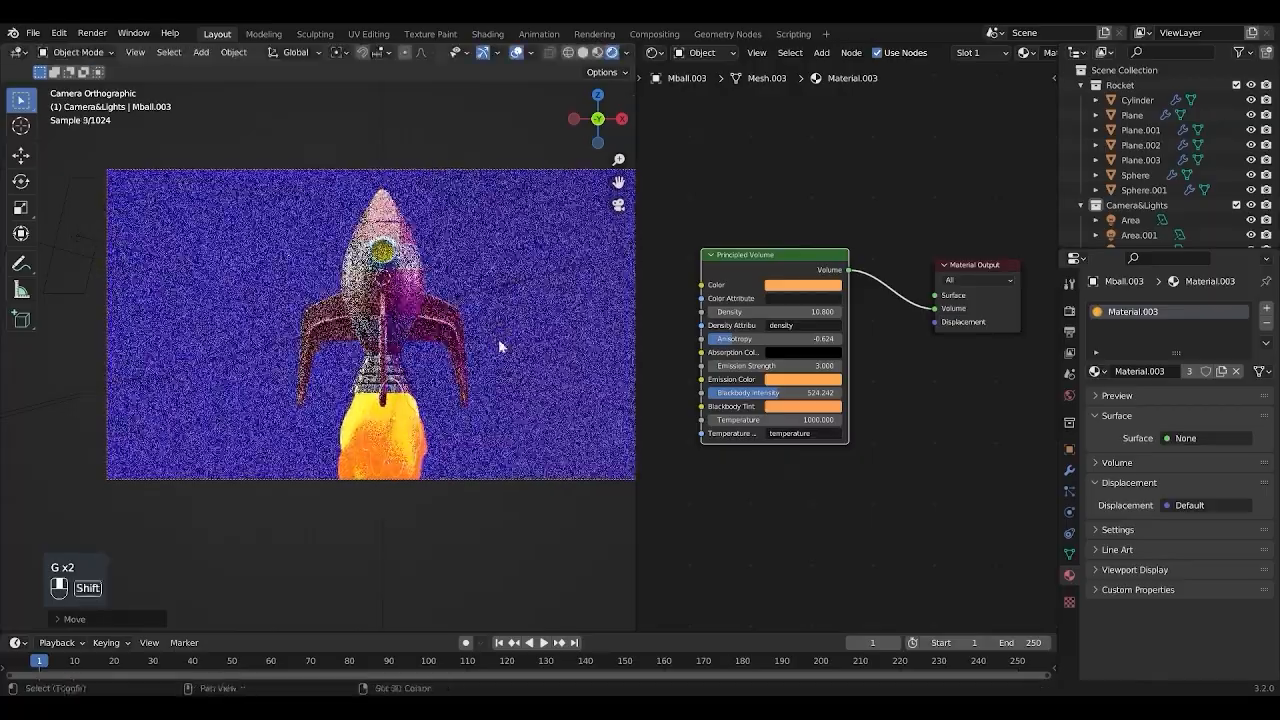
pyautogui.press('g')
pyautogui.press('g')
pyautogui.click(508, 460)
# Step: Duplicate an orange flame piece, rotate and shrink it, and place it along the left edge of the flame
pyautogui.hotkey('shift', 'd')
pyautogui.press('r')
pyautogui.click(423, 488)
pyautogui.press('g')
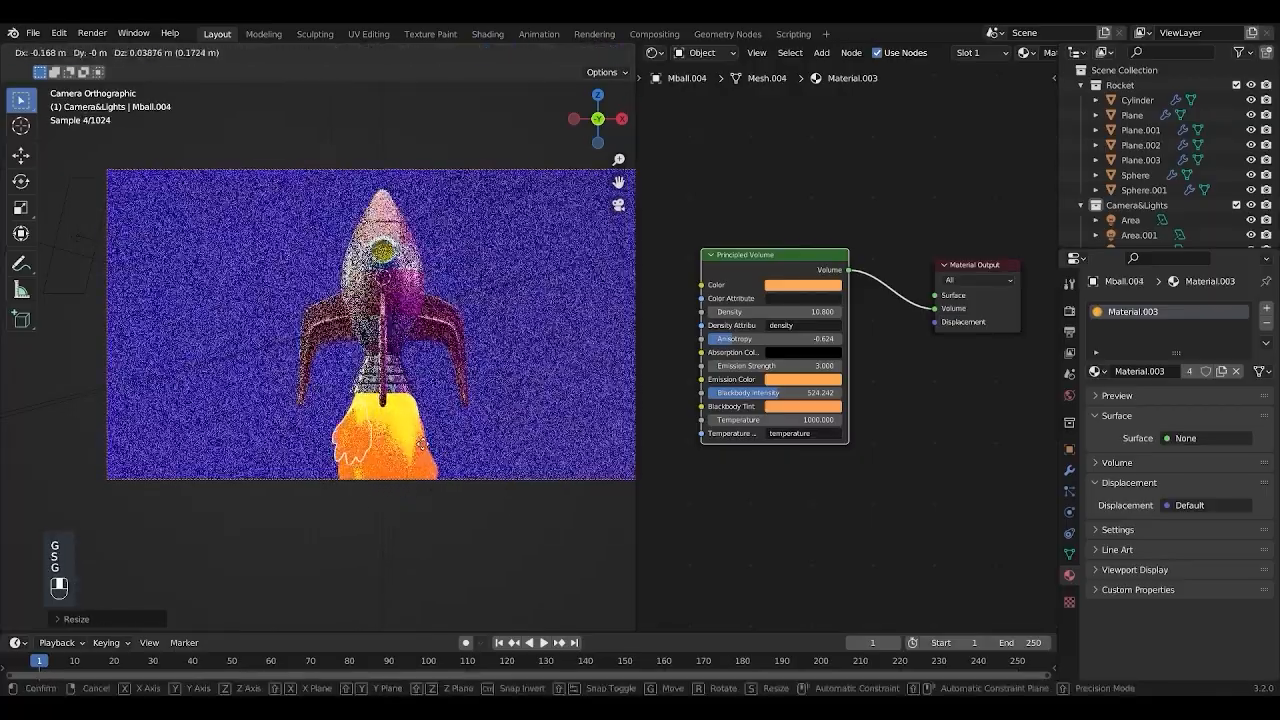
pyautogui.click(390, 500)
pyautogui.press('a')
pyautogui.press('a')
pyautogui.press('a')
pyautogui.press('a')
pyautogui.press('a')
pyautogui.press('a')
pyautogui.click(467, 440)
pyautogui.click(424, 460)
# Step: Duplicate the small orange flame piece, rotate the copy and place it along the right edge of the flame
pyautogui.hotkey('shift', 'd')
pyautogui.click(438, 440)
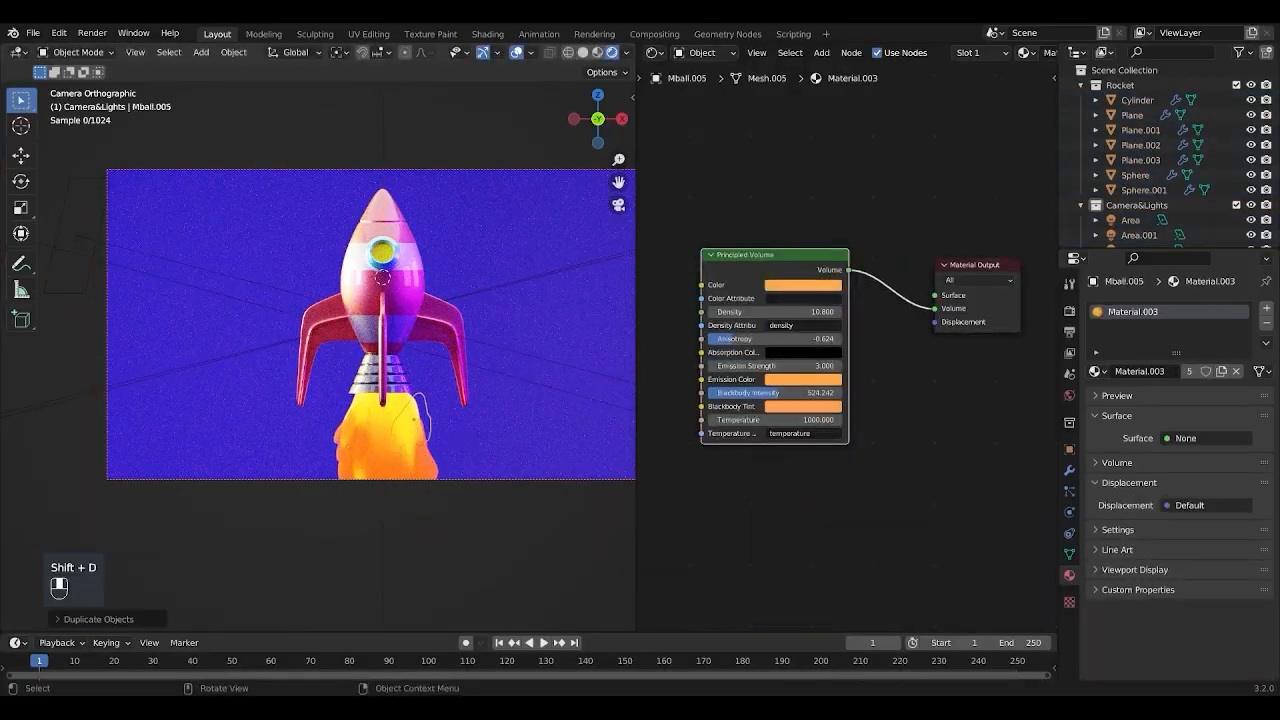
pyautogui.press('g')
pyautogui.click(480, 425)
pyautogui.press('r')
pyautogui.click(593, 371)
pyautogui.press('g')
pyautogui.click(570, 406)
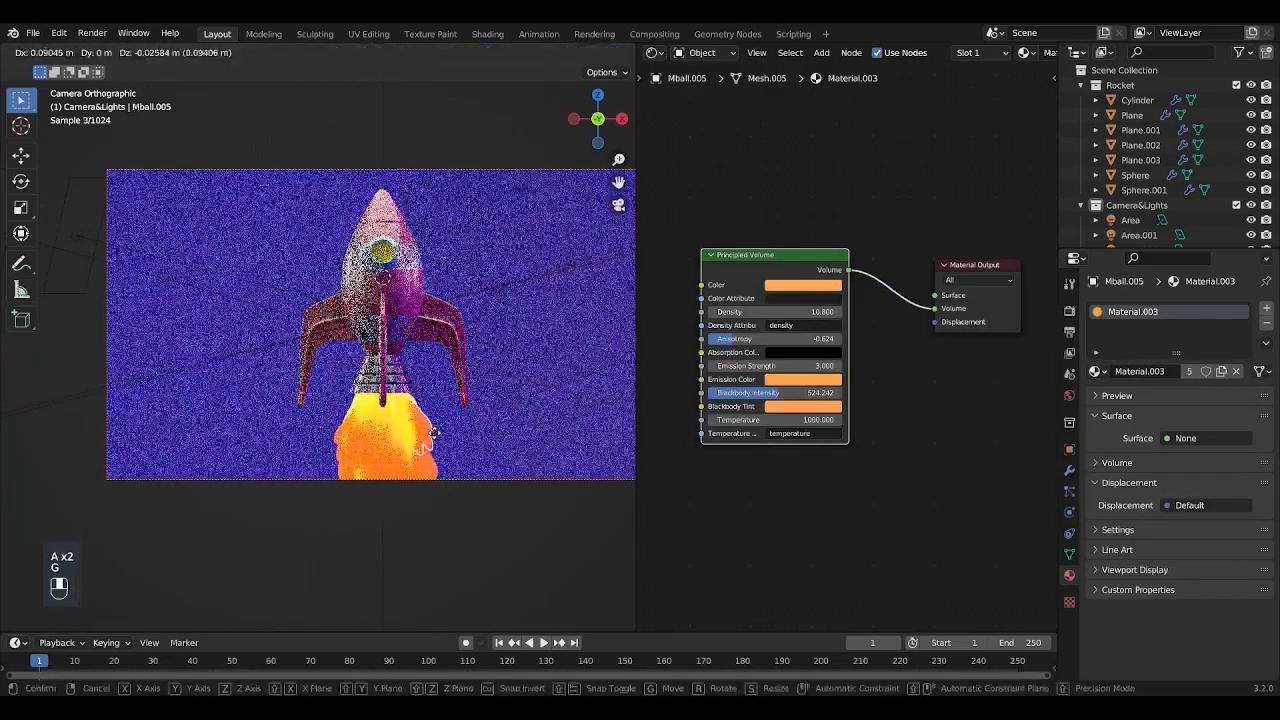
pyautogui.press('a')
pyautogui.press('a')
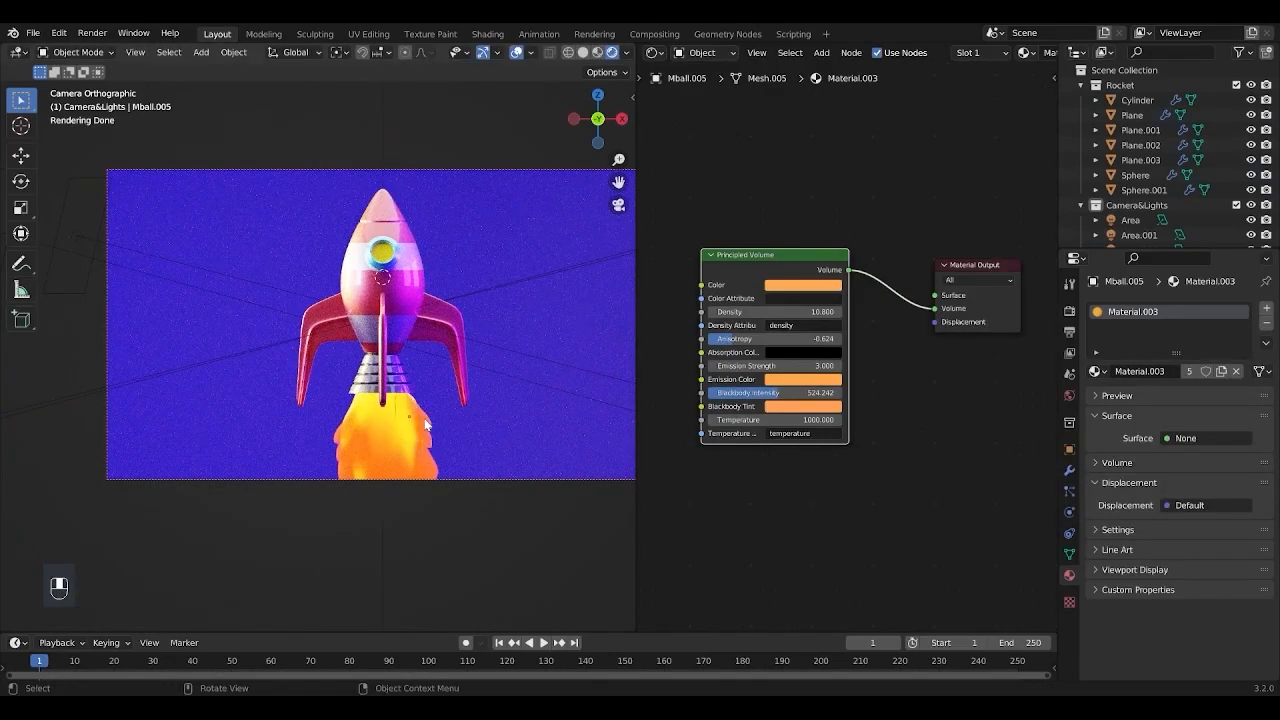
# Step: In solid shading, duplicate the small flame piece for the smoke and move the copy in front of the flame
pyautogui.press('z')
pyautogui.click(542, 430)
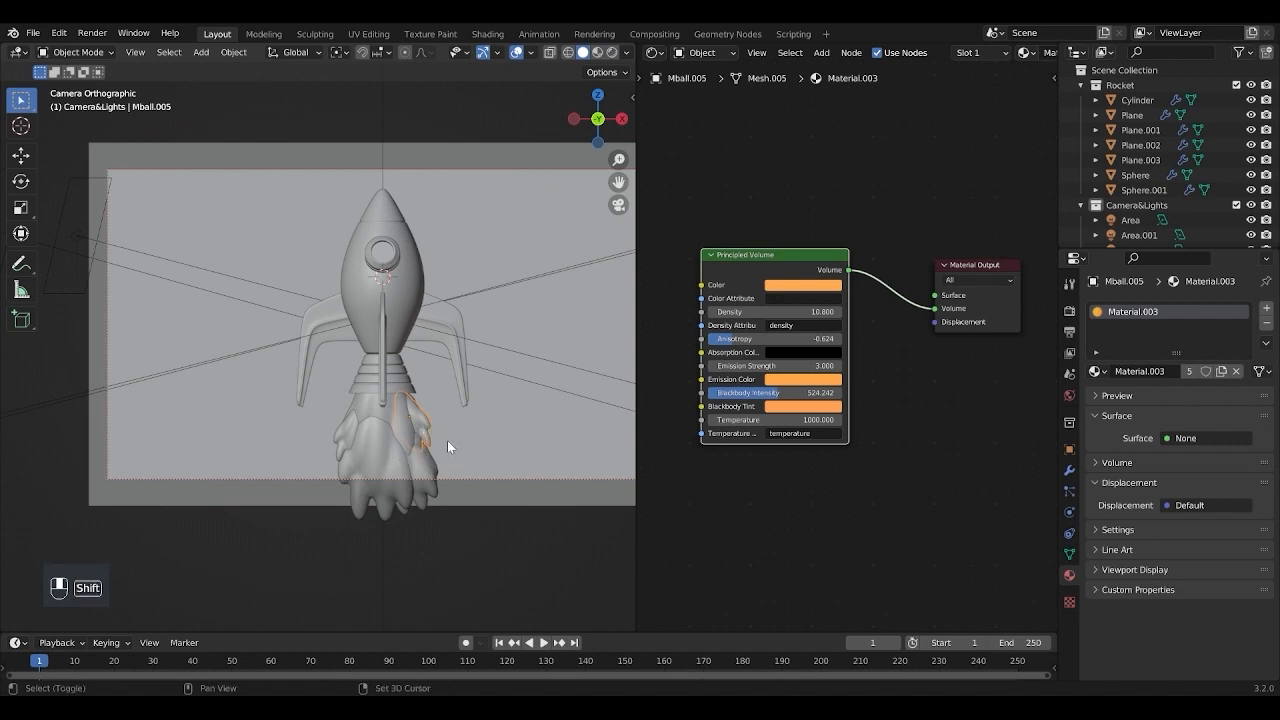
pyautogui.hotkey('shift', 'd')
pyautogui.click(535, 440)
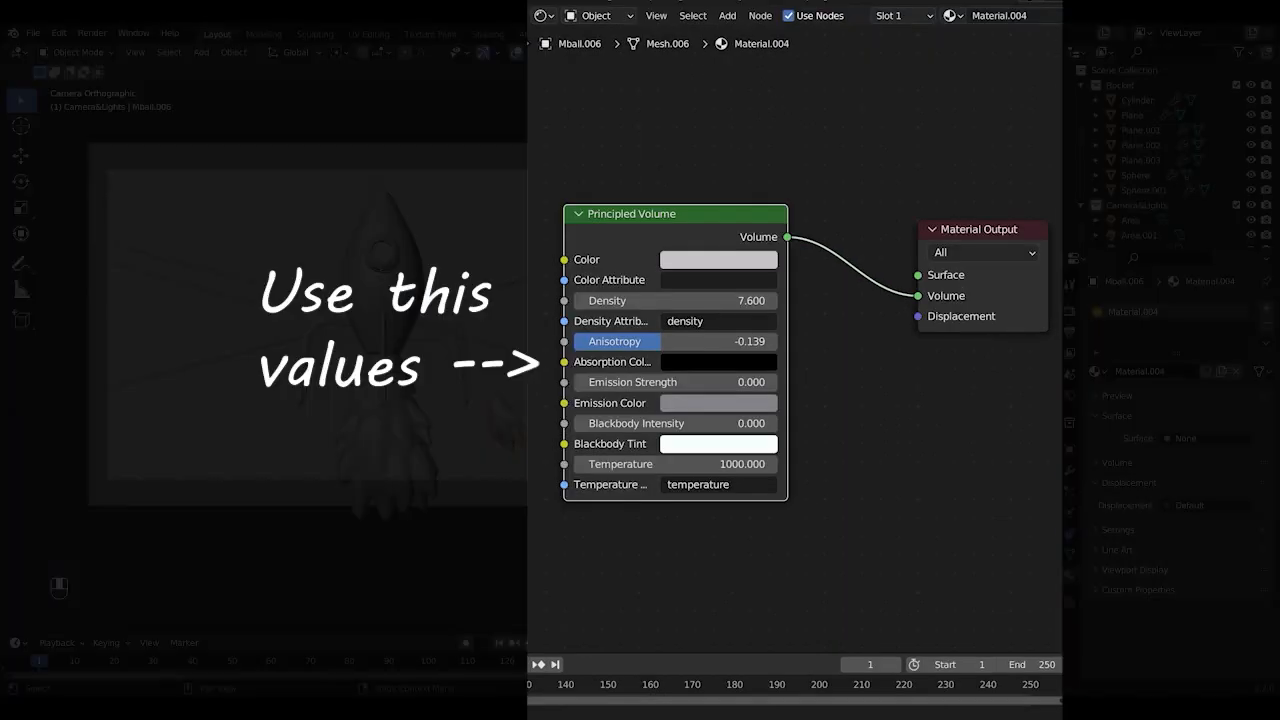
pyautogui.press('g')
pyautogui.press('g')
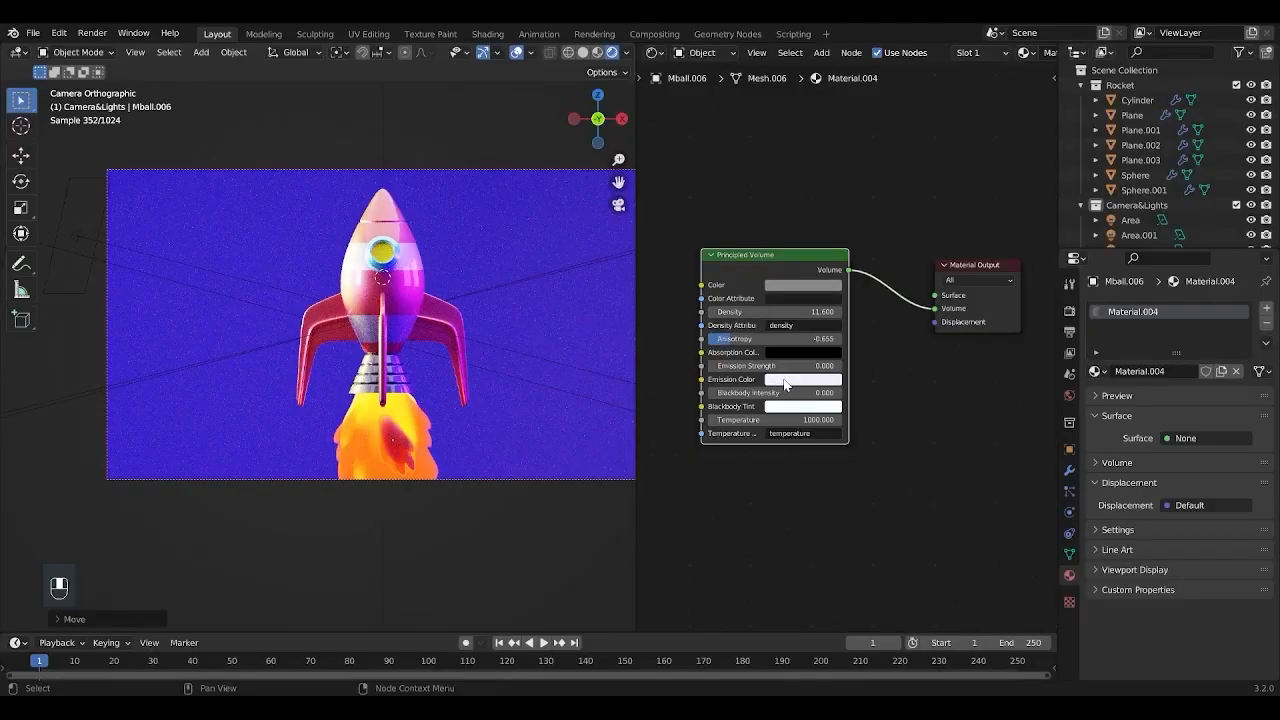
# Step: Move, rotate and scale the grey smoke piece over the bottom of the flame
pyautogui.press('g')
pyautogui.press('r')
pyautogui.click(505, 545)
pyautogui.press('s')
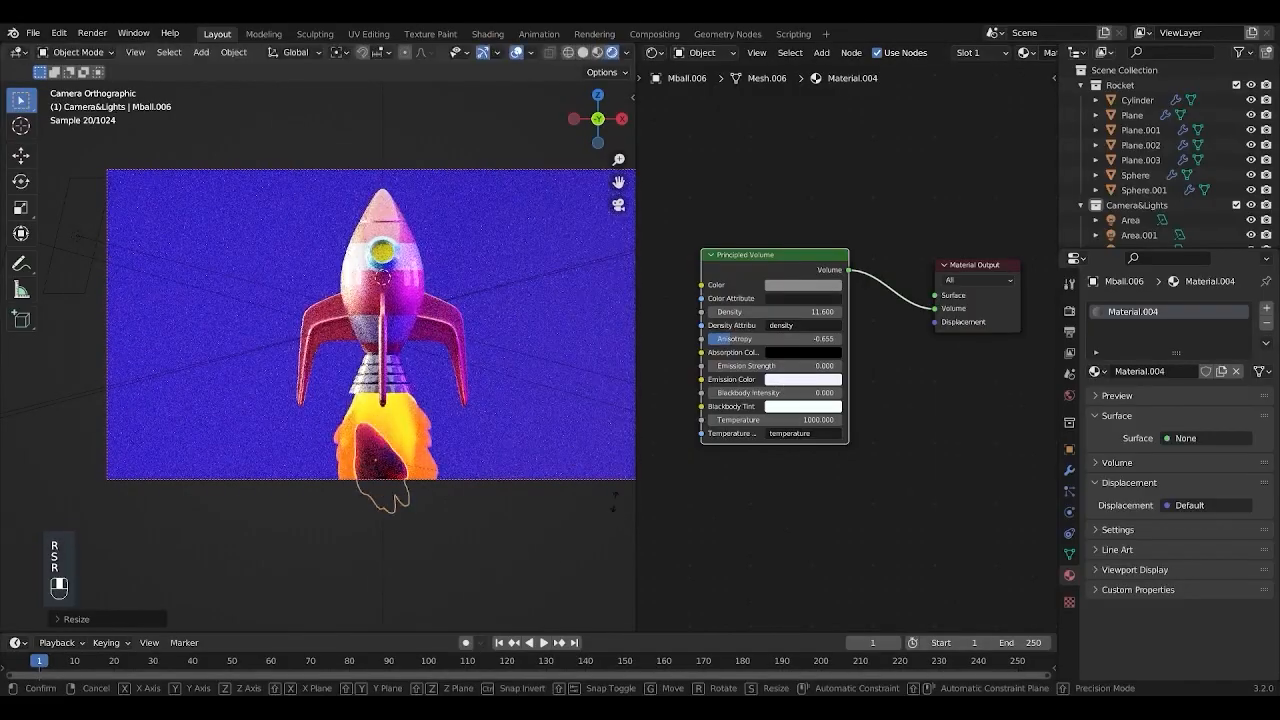
pyautogui.rightClick(525, 549)
pyautogui.press('g')
pyautogui.click(512, 554)
pyautogui.press('s')
pyautogui.rightClick(512, 553)
# Step: Set the smoke volume's Anisotropy to about -0.139 and Density to 7.6, and darken its Emission Color to grey
pyautogui.moveTo(765, 340); pyautogui.dragTo(799, 340)
pyautogui.moveTo(797, 312); pyautogui.dragTo(756, 312)
pyautogui.click(792, 380)
pyautogui.click(870, 246)
# Step: Rotate the smoke piece about -21° at the flame's lower left, then add a rotated duplicate to its right
pyautogui.press('r')
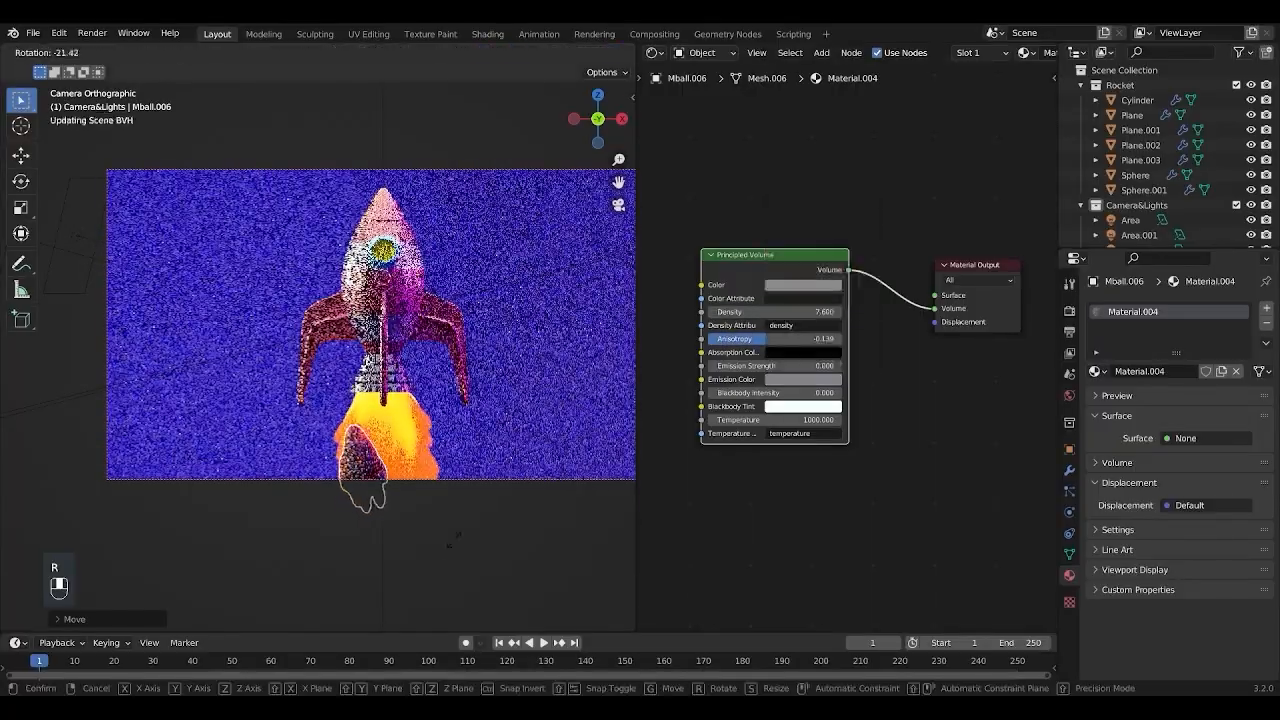
pyautogui.click(450, 545)
pyautogui.hotkey('shift', 'd')
pyautogui.click(488, 547)
pyautogui.press('g')
pyautogui.press('r')
pyautogui.click(553, 545)
# Step: Duplicate the smoke piece again, then rotate and reposition the copy at the bottom of the flame
pyautogui.hotkey('shift', 'd')
pyautogui.click(535, 542)
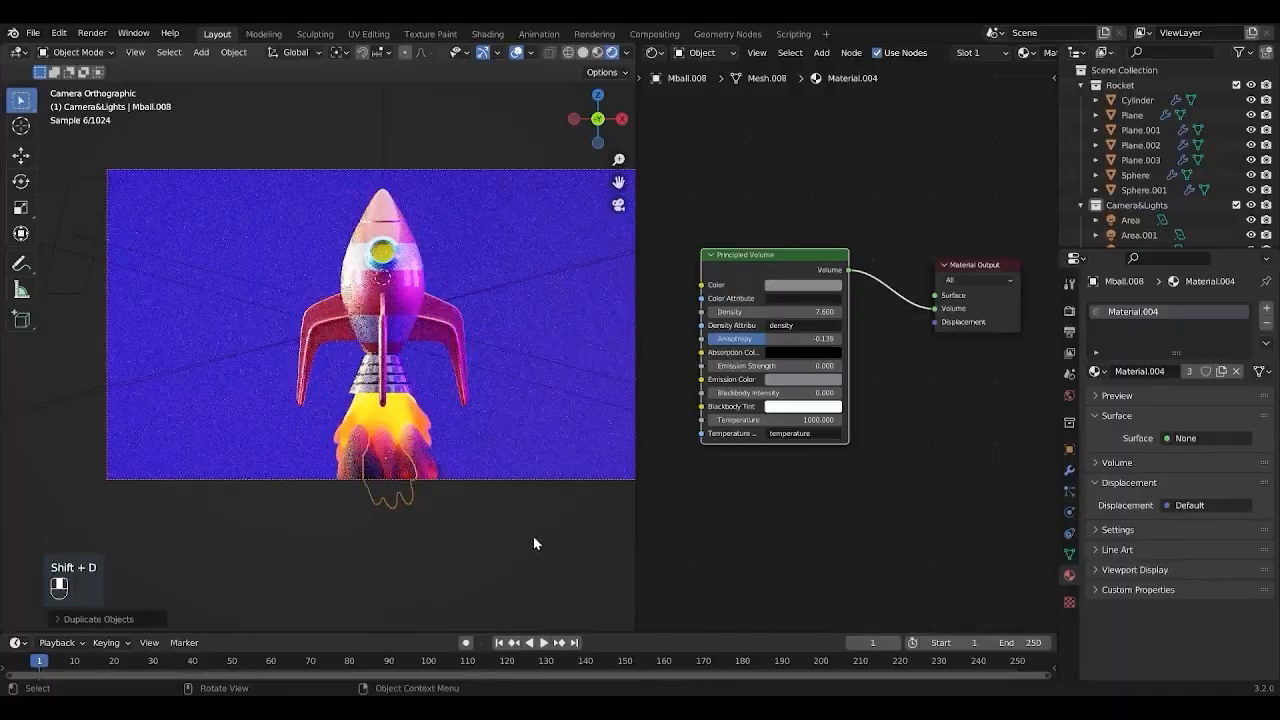
pyautogui.press('g')
pyautogui.press('r')
pyautogui.press('g')
pyautogui.click(510, 592)
# Step: Duplicate the smoke twice to extend it on both sides of the flame, rotating the right copy about -46°
pyautogui.hotkey('shift', 'd')
pyautogui.click(430, 600)
pyautogui.hotkey('shift', 'd')
pyautogui.click(550, 584)
pyautogui.press('r')
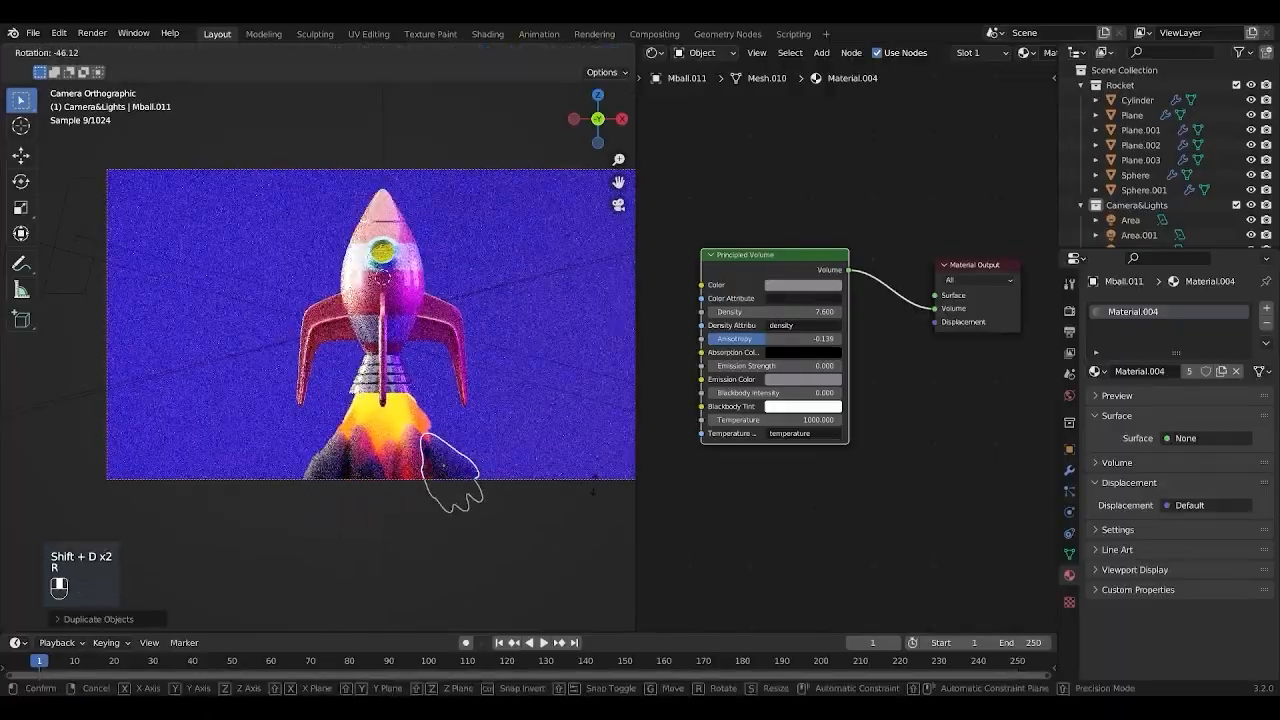
pyautogui.click(565, 530)
pyautogui.press('g')
pyautogui.press('g')
pyautogui.click(543, 522)
# Step: Add two more copies of the right smoke piece, rotating the first one freely to vary its shape
pyautogui.hotkey('shift', 'd')
pyautogui.click(549, 537)
pyautogui.press('r')
pyautogui.press('r')
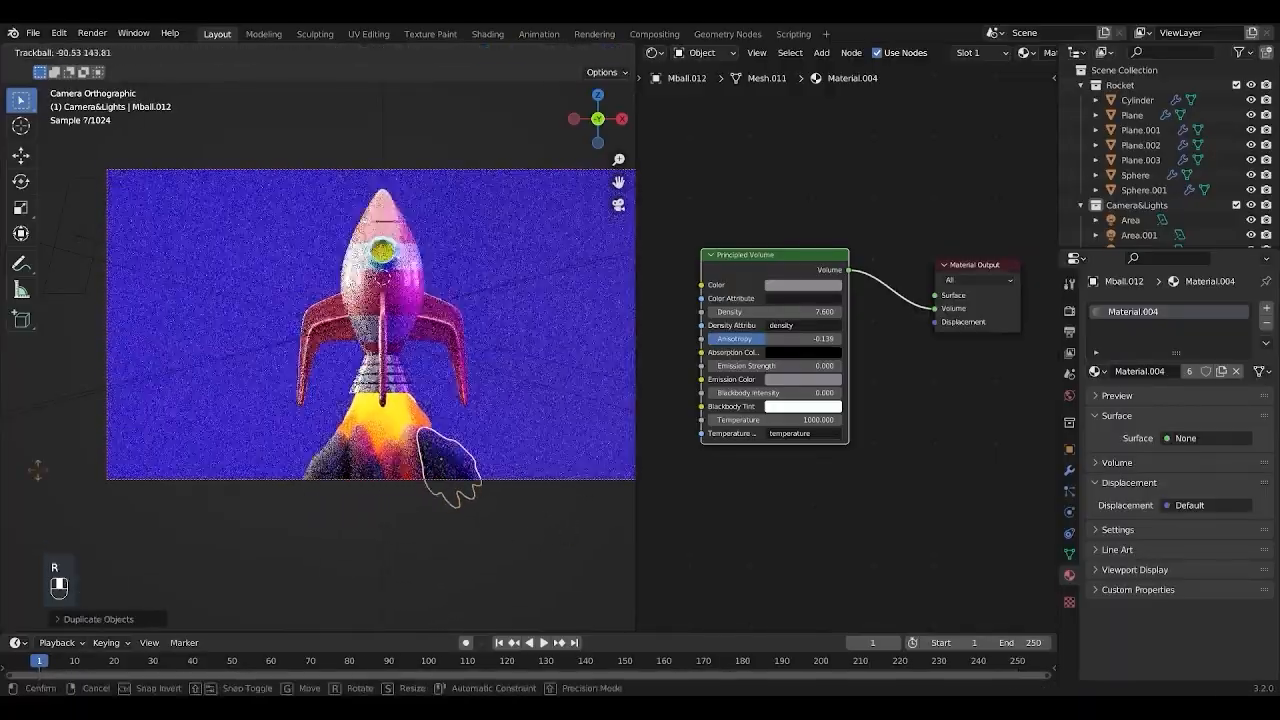
pyautogui.click(451, 522)
pyautogui.hotkey('shift', 'd')
pyautogui.click(434, 557)
# Step: Merge the Shader Editor area back into the 3D viewport and save the file
pyautogui.scroll(-1, 470, 330)
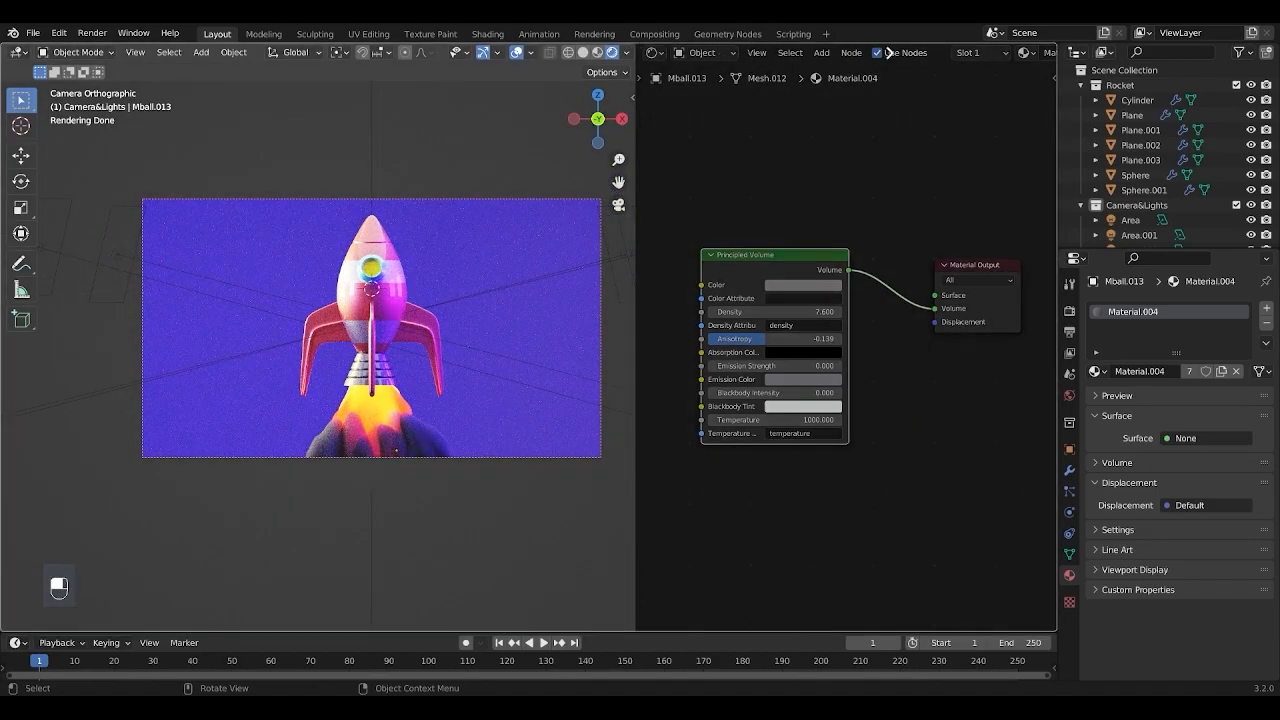
pyautogui.moveTo(889, 53); pyautogui.dragTo(922, 54)
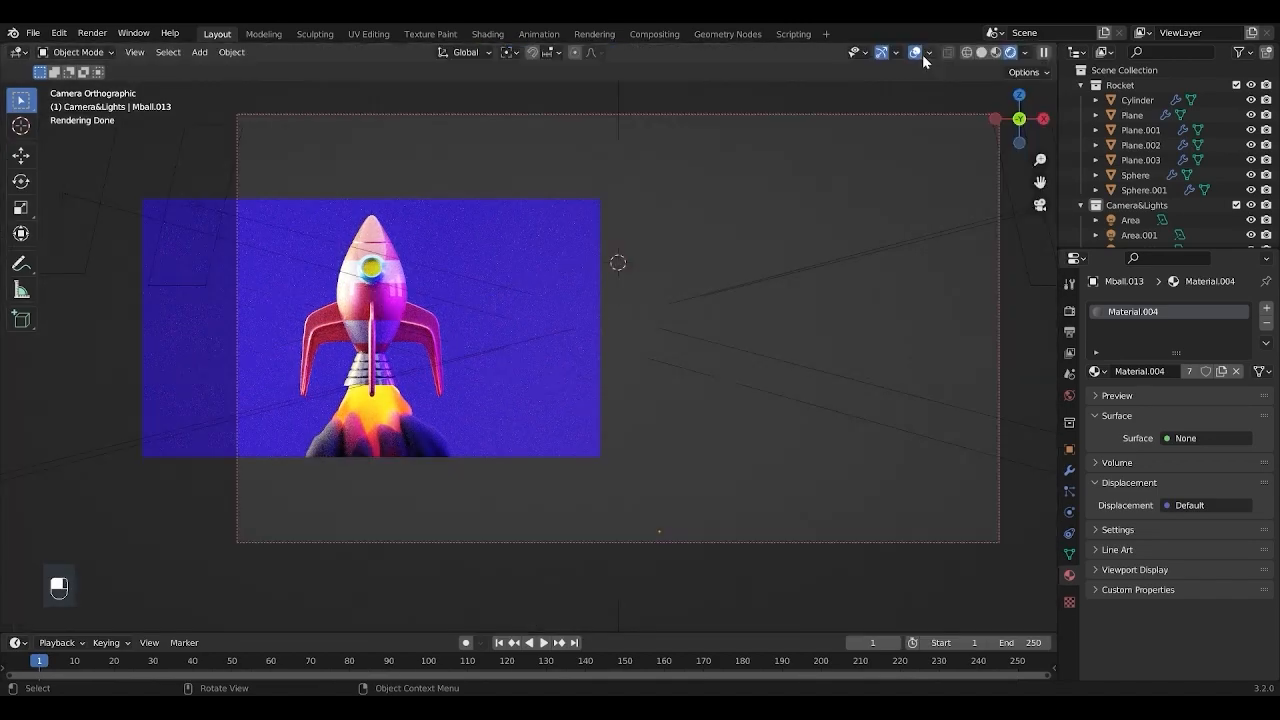
pyautogui.scroll(-1, 634, 401)
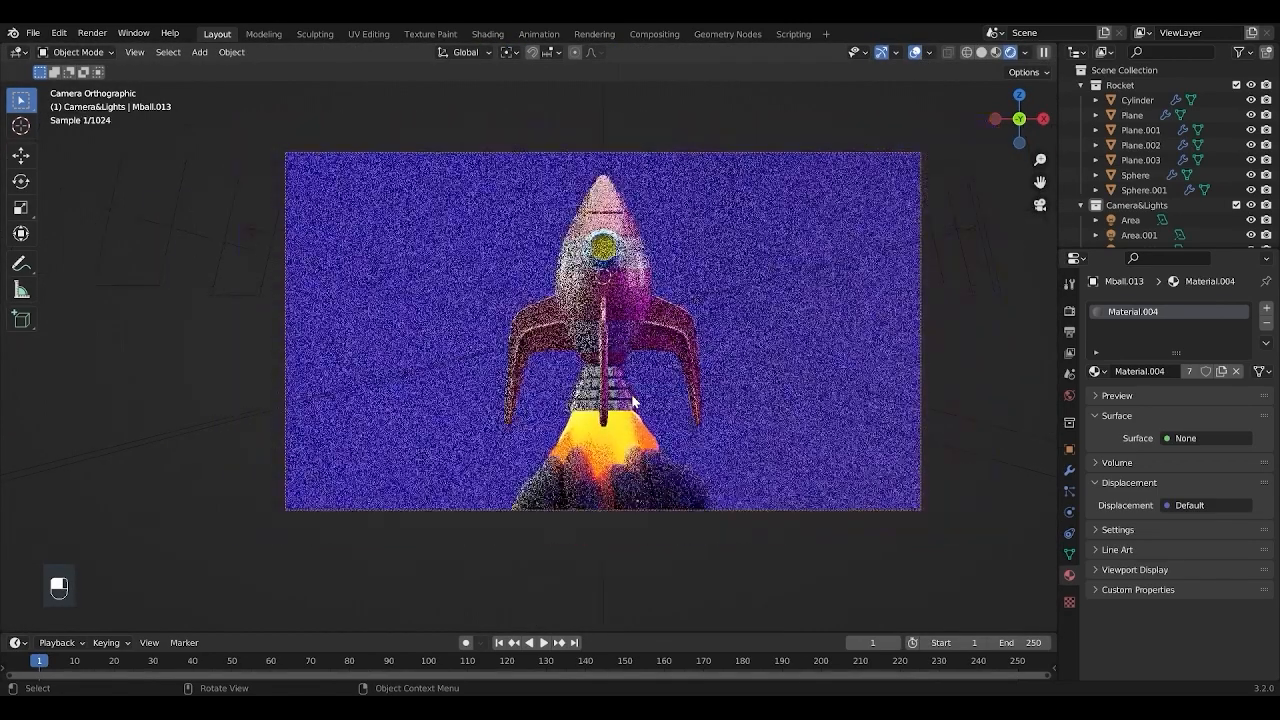
pyautogui.scroll(-1, 632, 400)
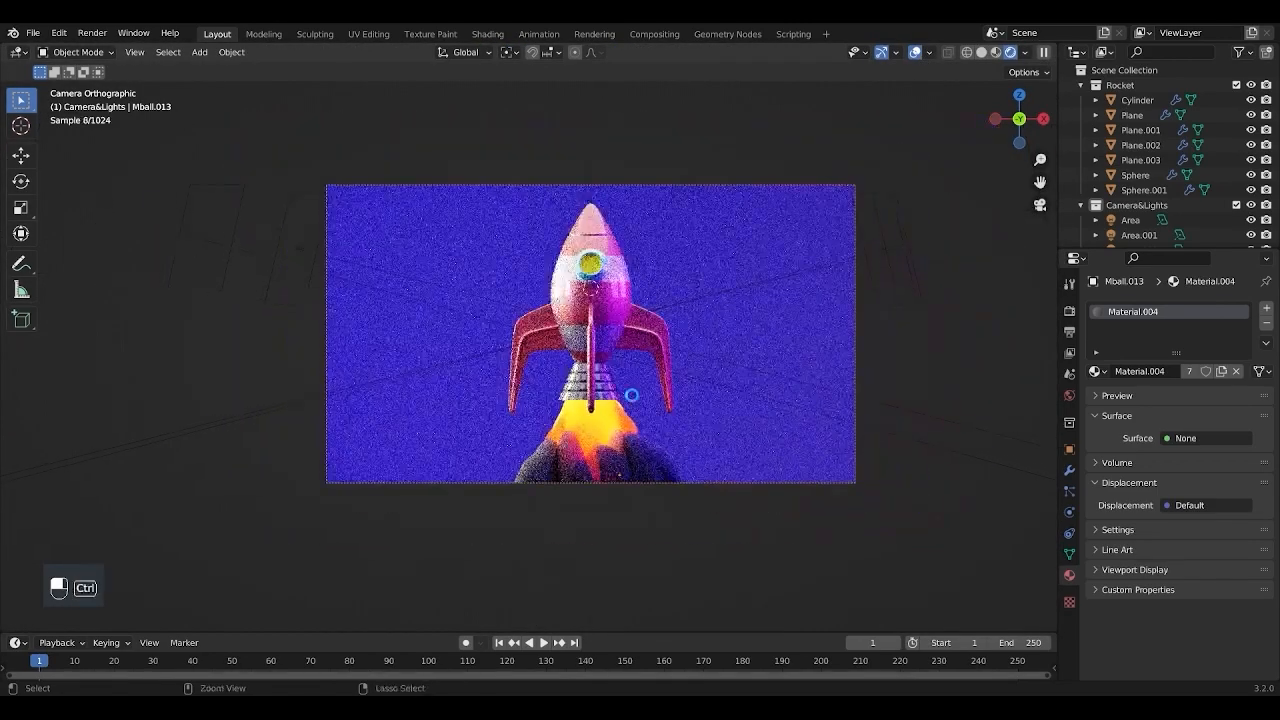
pyautogui.hotkey('ctrl', 's')
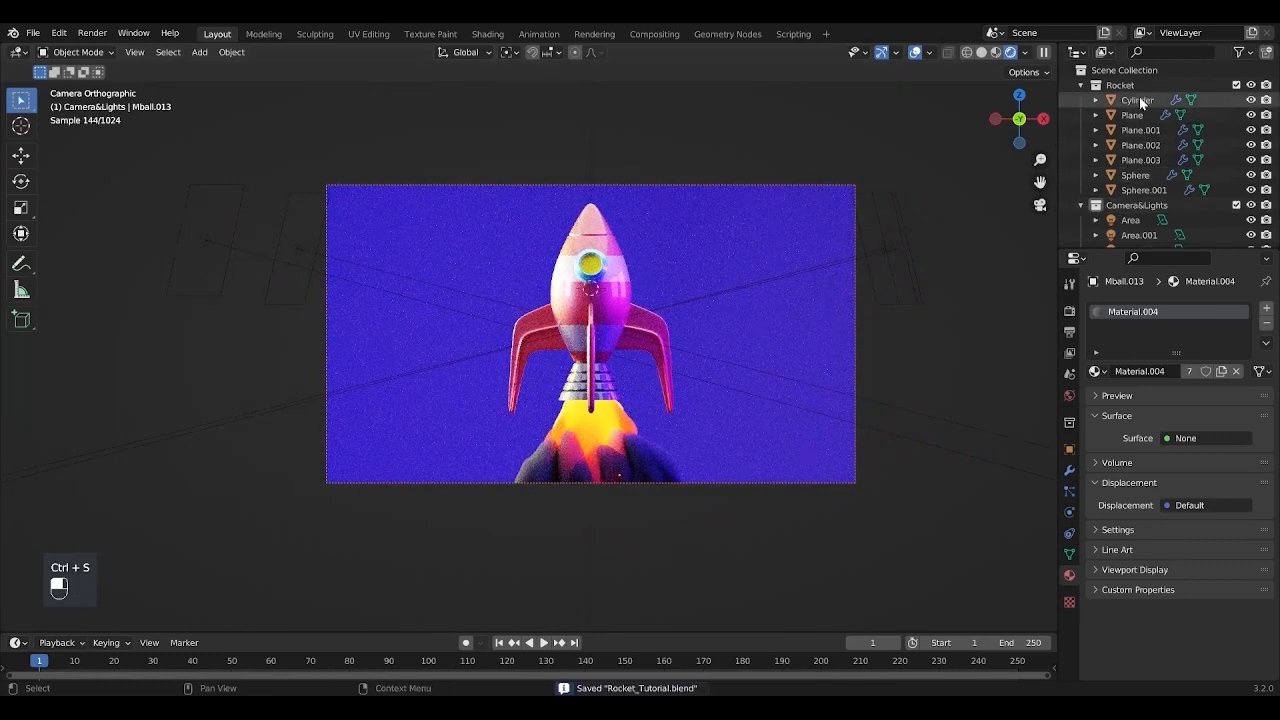
# Step: Collapse the Camera&Lights collection, make Fire&Smoke the active collection and switch the viewport to solid shading
pyautogui.scroll(-4, 1147, 213)
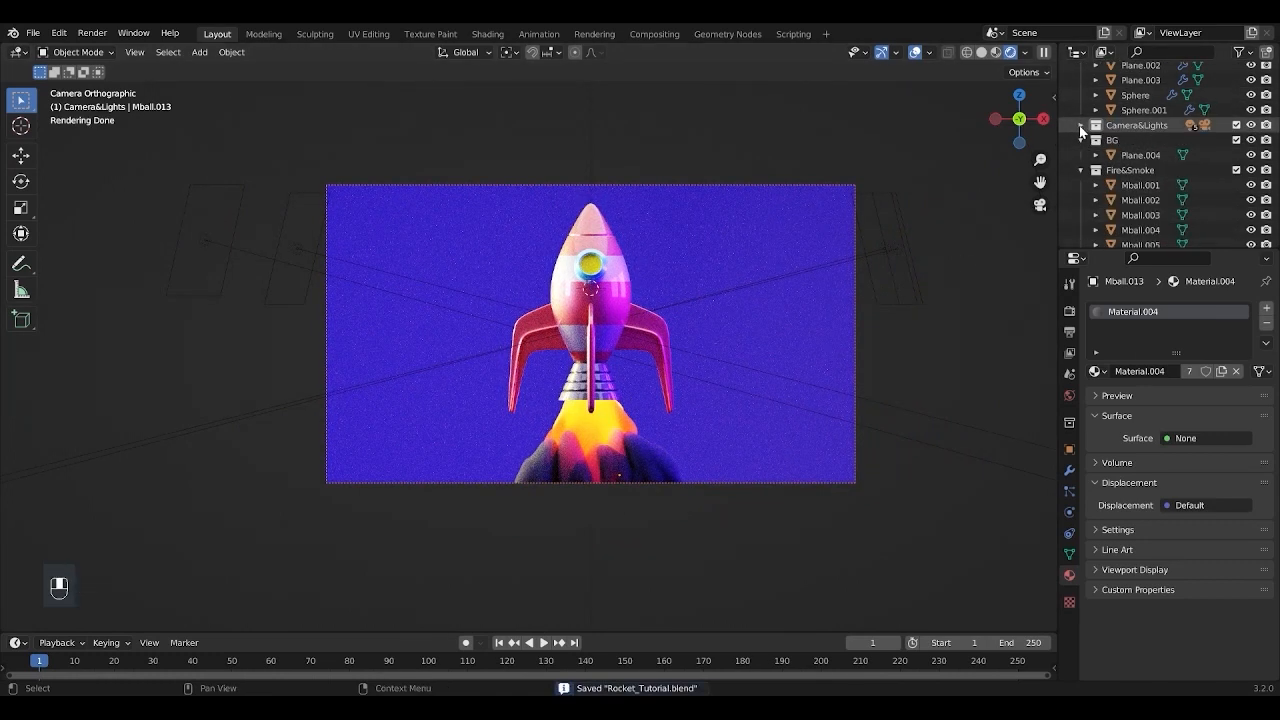
pyautogui.click(1080, 126)
pyautogui.click(1129, 169)
pyautogui.press('z')
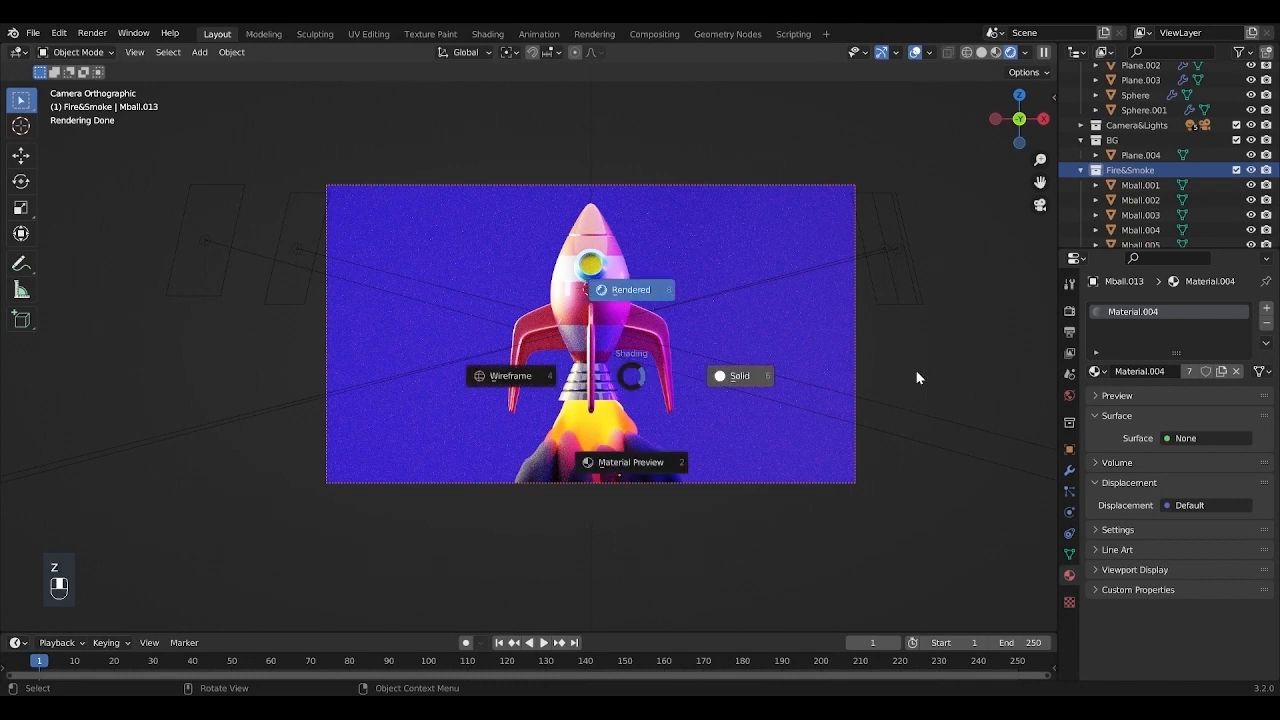
pyautogui.click(690, 313)
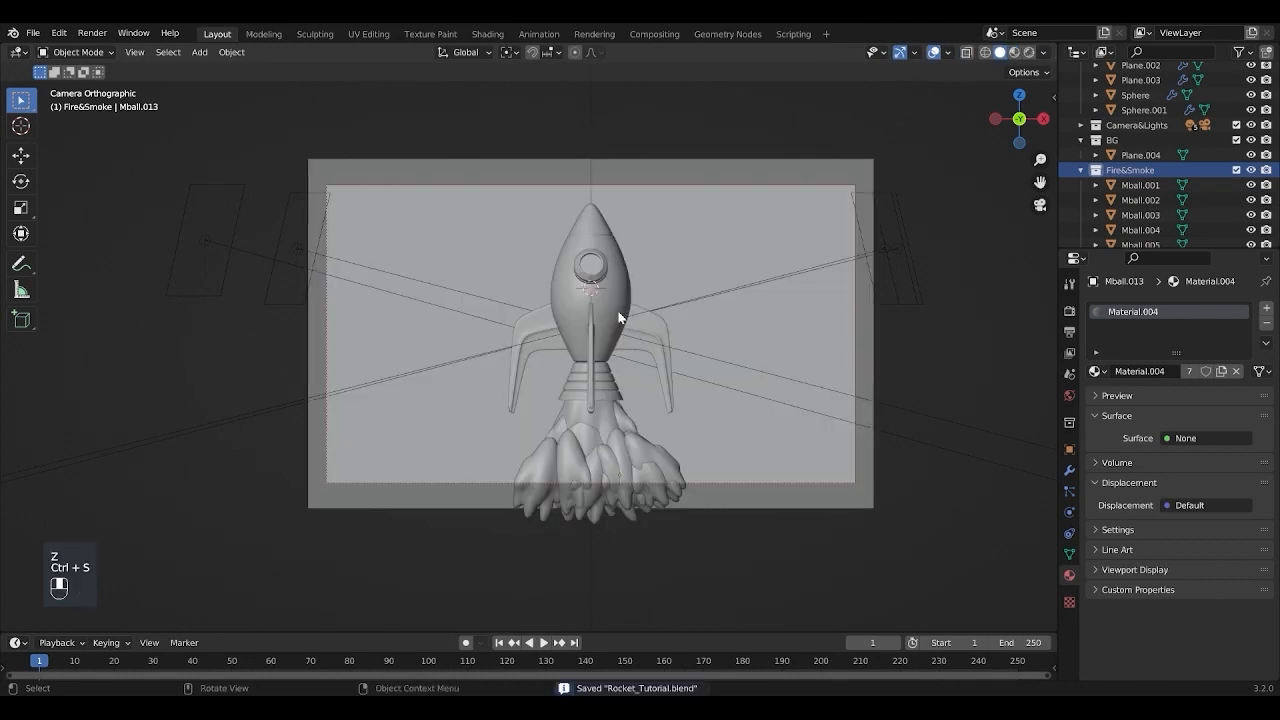
# Step: Add a metaball ball at the lower right of the camera frame and set its viewport resolution to 0.17 m
pyautogui.hotkey('shift', 'a')
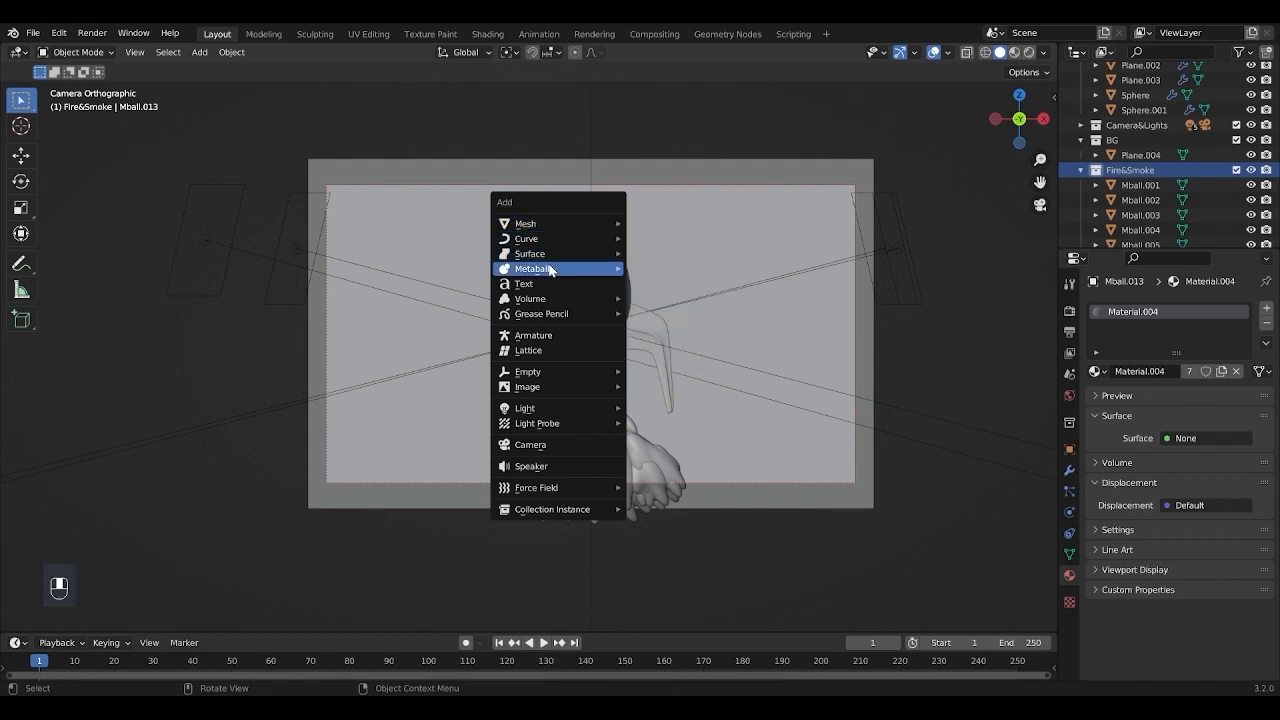
pyautogui.moveTo(552, 269)
pyautogui.click(683, 276)
pyautogui.press('g')
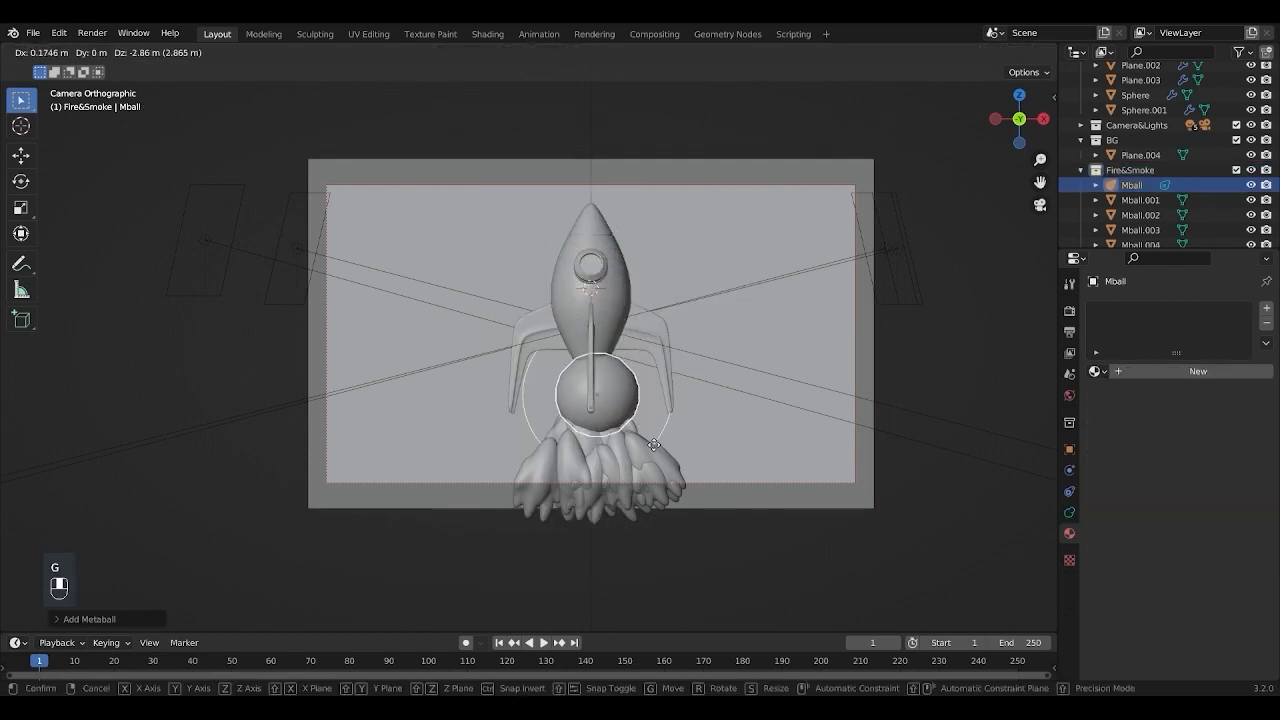
pyautogui.click(880, 491)
pyautogui.press('s')
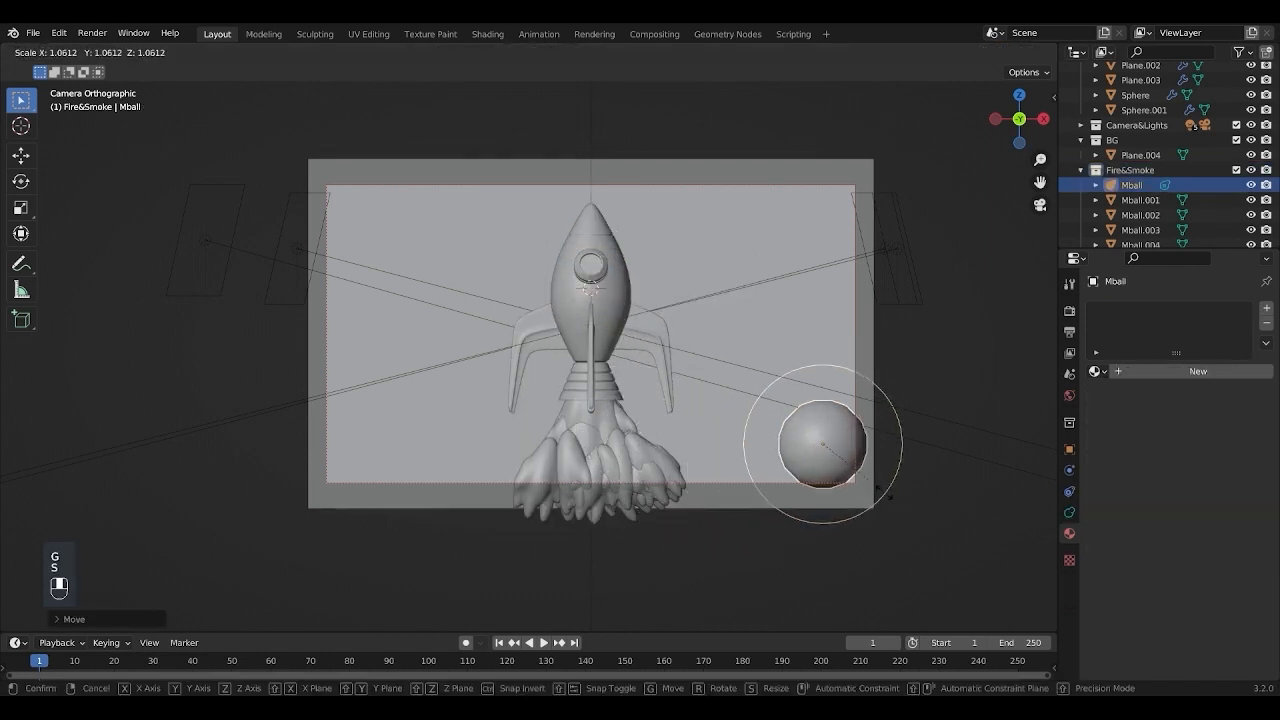
pyautogui.rightClick(1004, 499)
pyautogui.click(1069, 513)
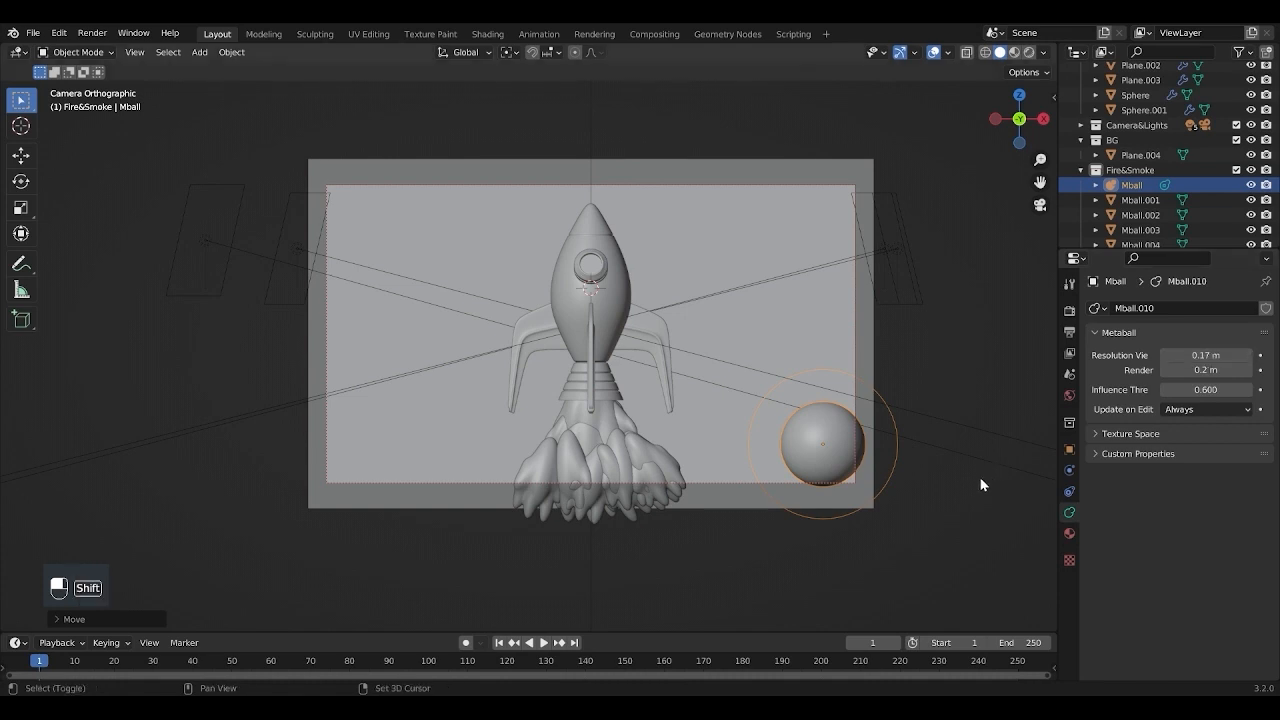
# Step: Duplicate the metaball toward the flames, enlarge the original and resize the copy so they blend into a cloud
pyautogui.hotkey('shift', 'd')
pyautogui.click(868, 515)
pyautogui.click(862, 502)
pyautogui.press('s')
pyautogui.click(984, 508)
pyautogui.click(732, 402)
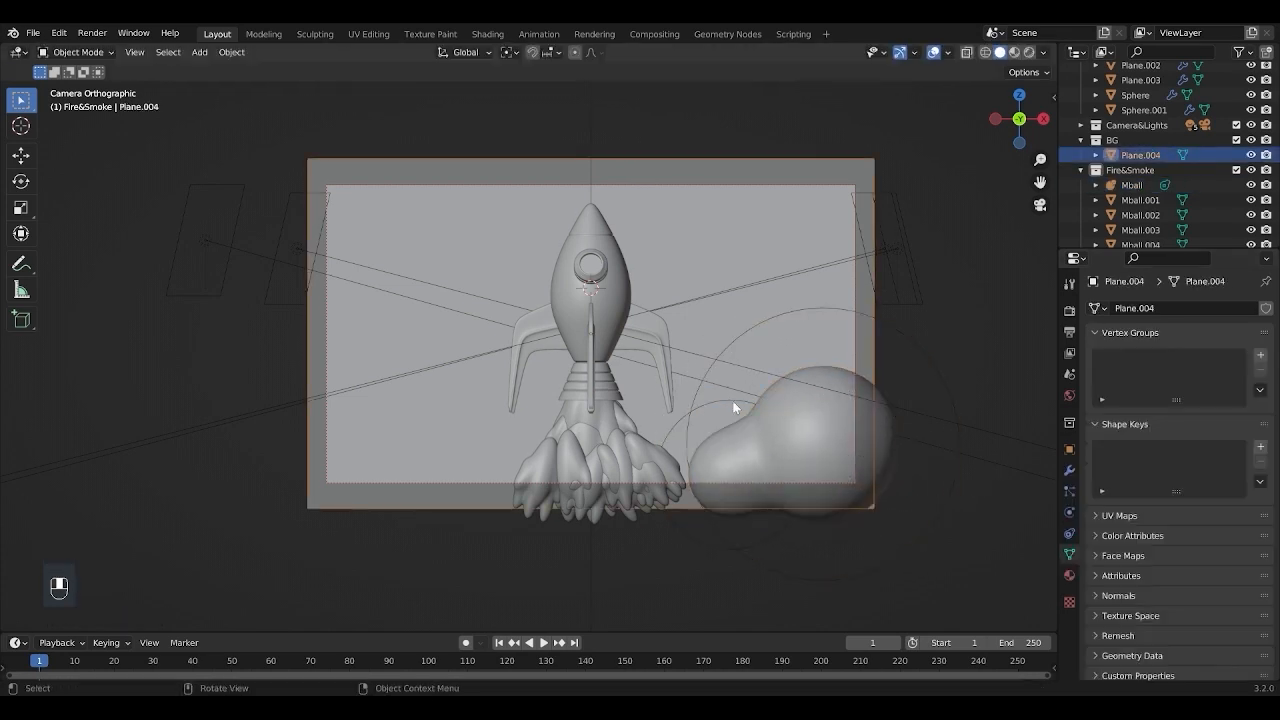
pyautogui.click(732, 412)
pyautogui.press('s')
pyautogui.click(830, 483)
# Step: Duplicate the ball three times to extend the right cloud upward and in toward the flames
pyautogui.hotkey('shift', 'd')
pyautogui.click(972, 350)
pyautogui.hotkey('shift', 'd')
pyautogui.click(892, 400)
pyautogui.hotkey('shift', 'd')
pyautogui.click(737, 494)
# Step: Build up the cloud on the rocket's left side with resized metaball copies, reaching down toward the flames
pyautogui.hotkey('shift', 'd')
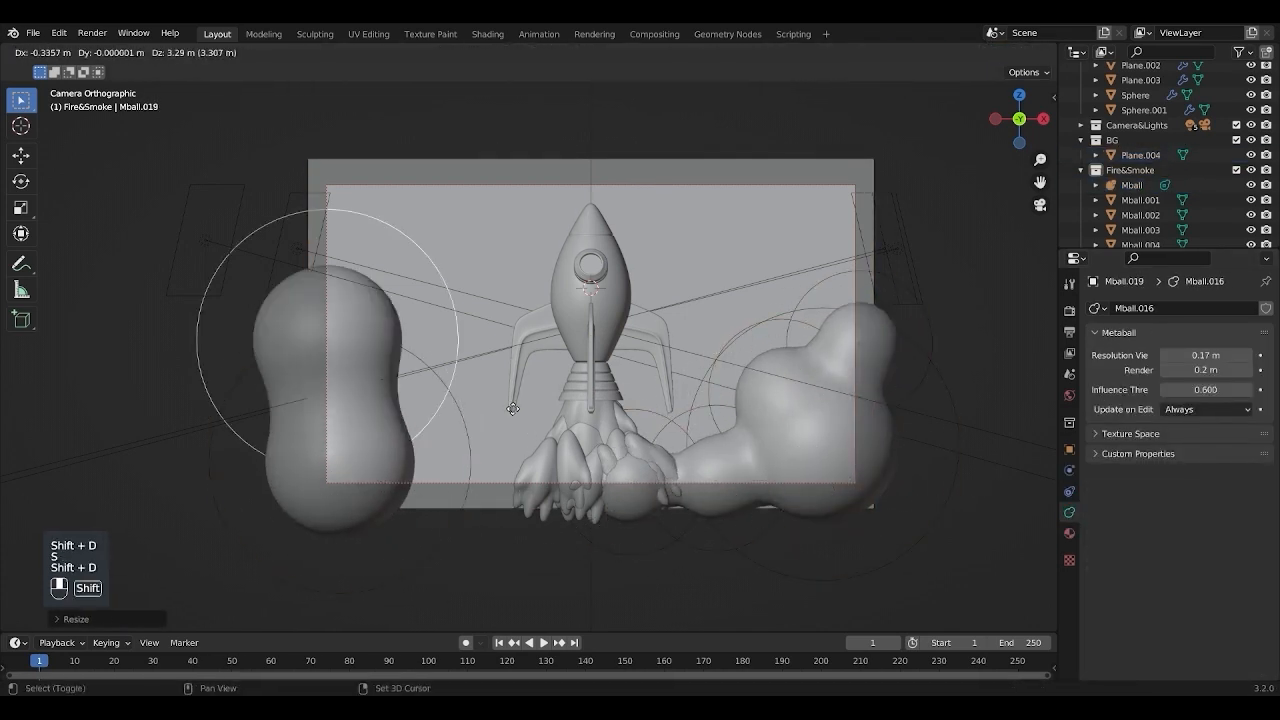
pyautogui.click(670, 572)
pyautogui.press('s')
pyautogui.click(664, 502)
# Step: Place another ball copy in the right cloud, shift it along the Y axis and resize it
pyautogui.hotkey('shift', 'd')
pyautogui.click(932, 462)
pyautogui.press('g')
pyautogui.press('y')
pyautogui.click(917, 466)
pyautogui.press('s')
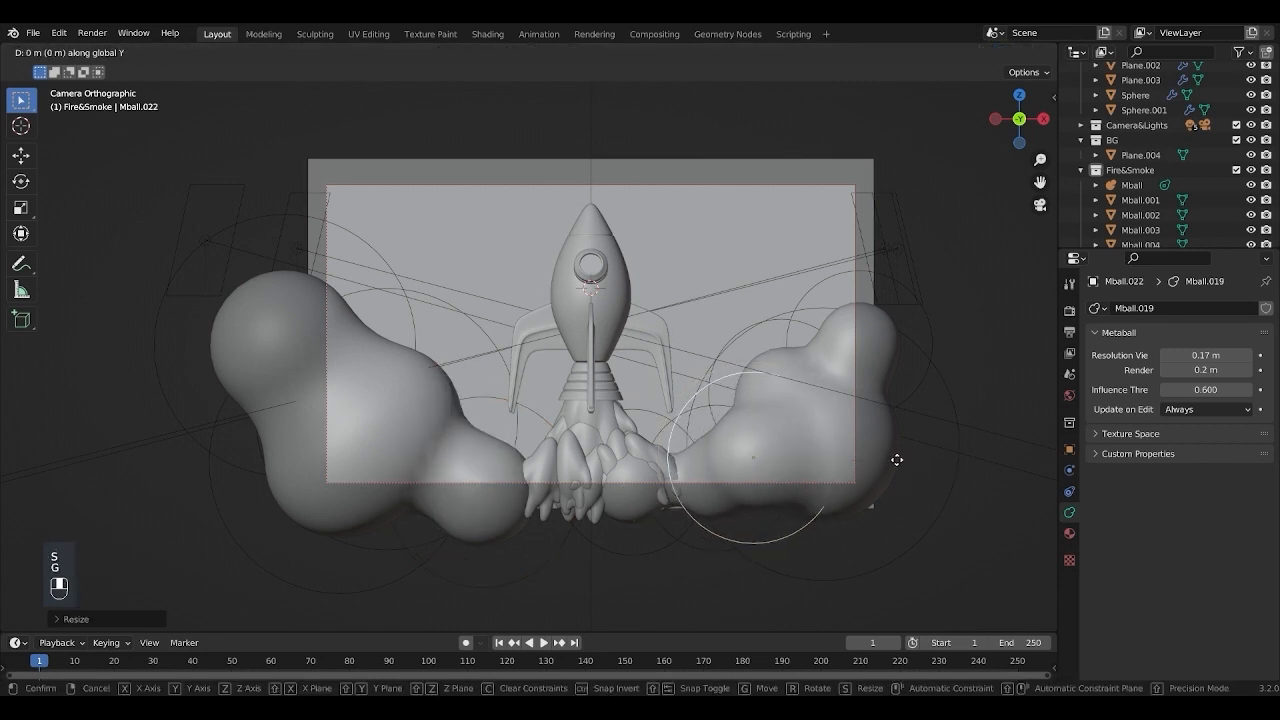
pyautogui.click(951, 383)
# Step: Duplicate balls into the left cloud, then resize and reposition the lower copy
pyautogui.hotkey('shift', 'd')
pyautogui.click(504, 409)
pyautogui.hotkey('shift', 'd')
pyautogui.click(566, 514)
pyautogui.press('s')
pyautogui.click(594, 522)
pyautogui.press('g')
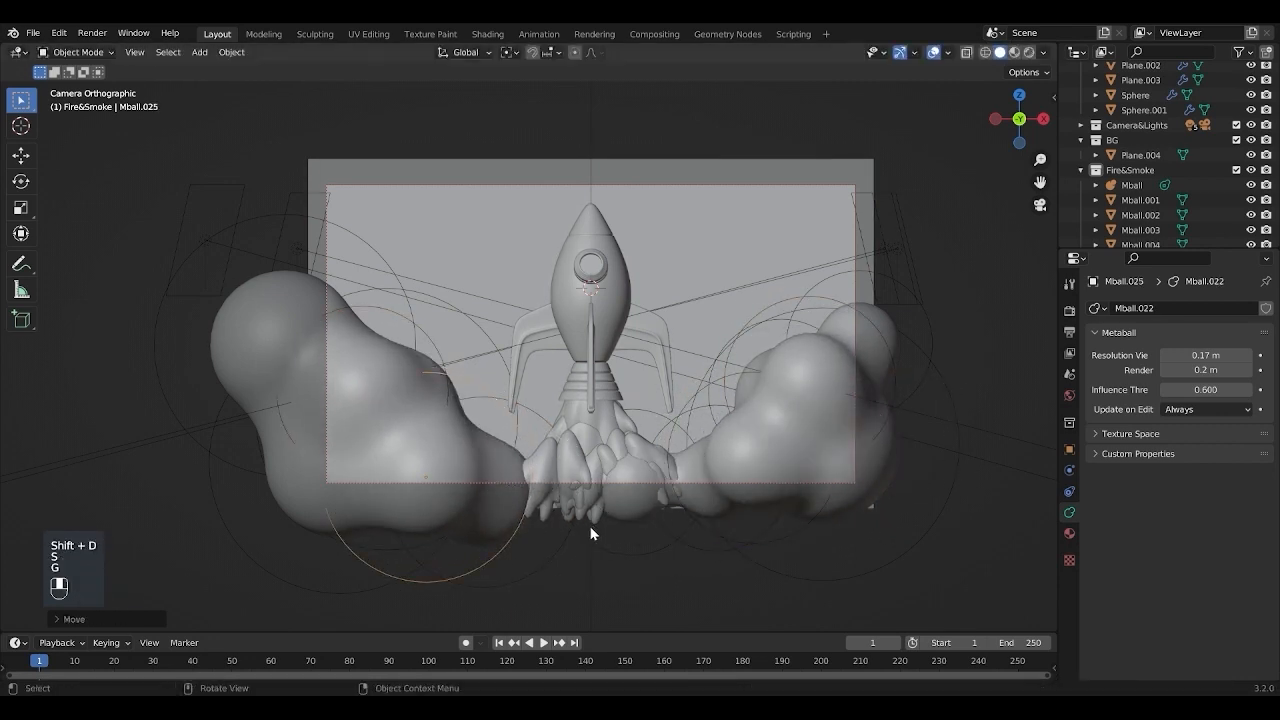
# Step: Resize and reposition the ball, then duplicate it along the underside of the flames to connect both clouds
pyautogui.press('s')
pyautogui.click(683, 555)
pyautogui.press('g')
pyautogui.click(657, 542)
pyautogui.hotkey('shift', 'd')
pyautogui.click(742, 549)
pyautogui.hotkey('shift', 'd')
pyautogui.click(806, 547)
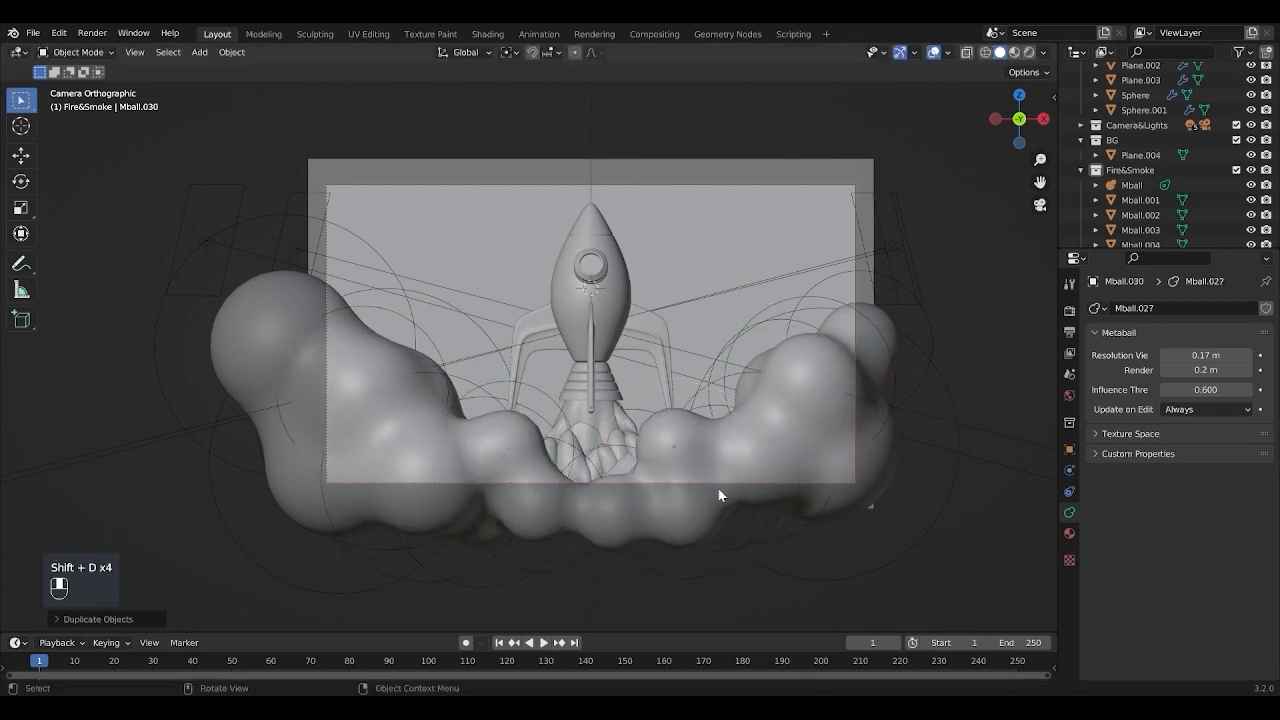
# Step: Add more copies to the right cloud, shifting one along Y and placing another at its upper end
pyautogui.click(774, 510)
pyautogui.hotkey('shift', 'd')
pyautogui.click(749, 491)
pyautogui.press('g')
pyautogui.press('y')
pyautogui.click(765, 511)
pyautogui.hotkey('shift', 'd')
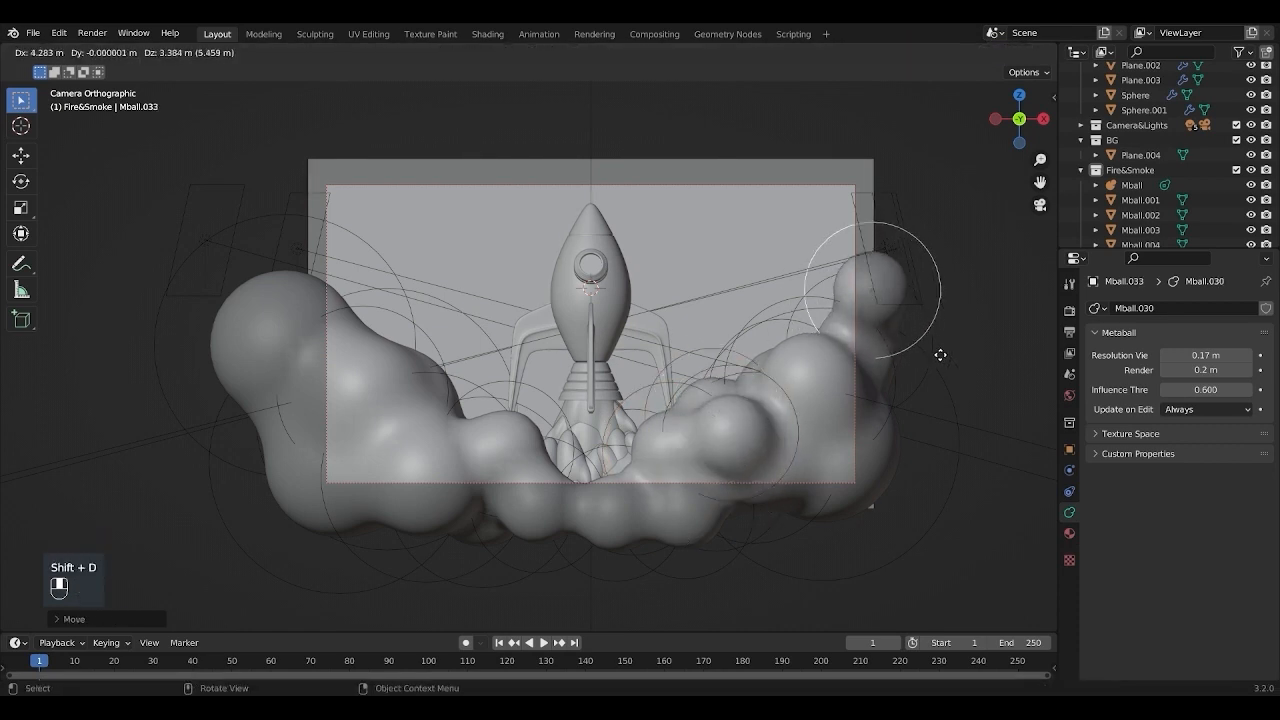
pyautogui.click(920, 359)
# Step: Add two ball copies to the left cloud, shifting the first one along the Y axis
pyautogui.hotkey('shift', 'd')
pyautogui.click(416, 417)
pyautogui.press('g')
pyautogui.press('y')
pyautogui.click(418, 428)
pyautogui.hotkey('shift', 'd')
pyautogui.click(405, 504)
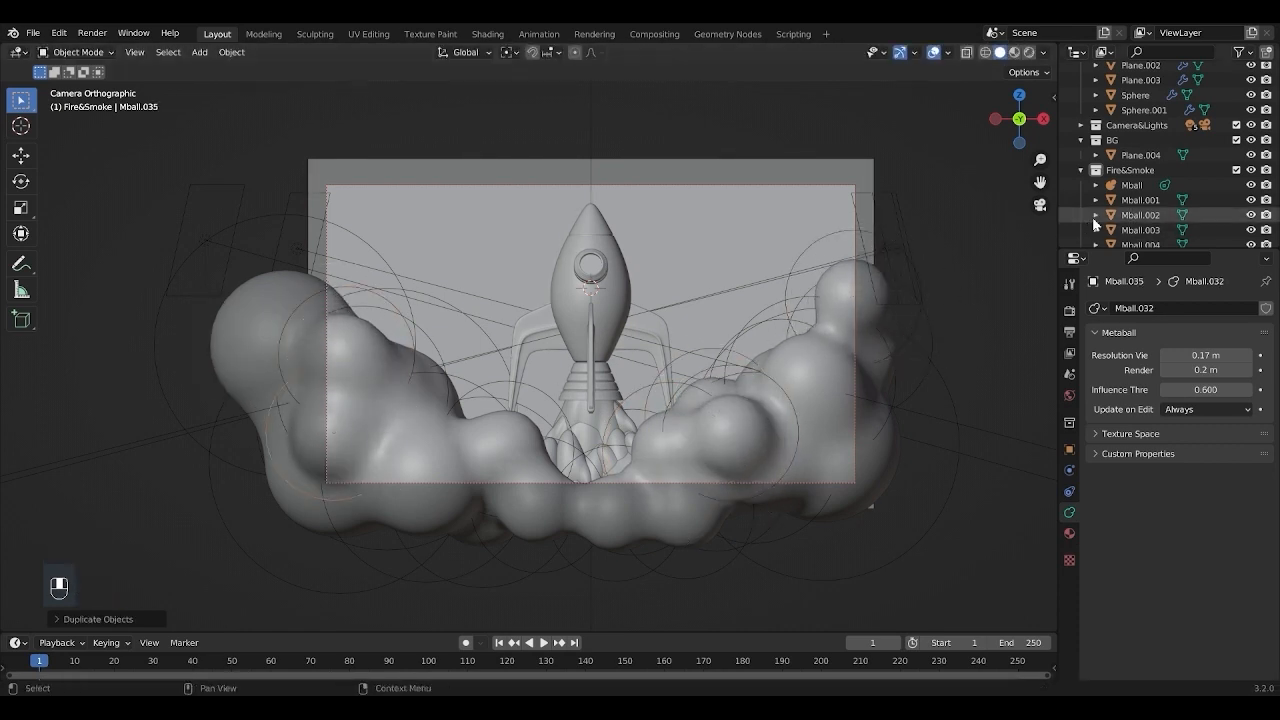
# Step: Select all the cloud metaballs through Mball.035 and convert them to a single mesh
pyautogui.scroll(-8, 1128, 208)
pyautogui.click(1138, 181)
pyautogui.scroll(-6, 1138, 196)
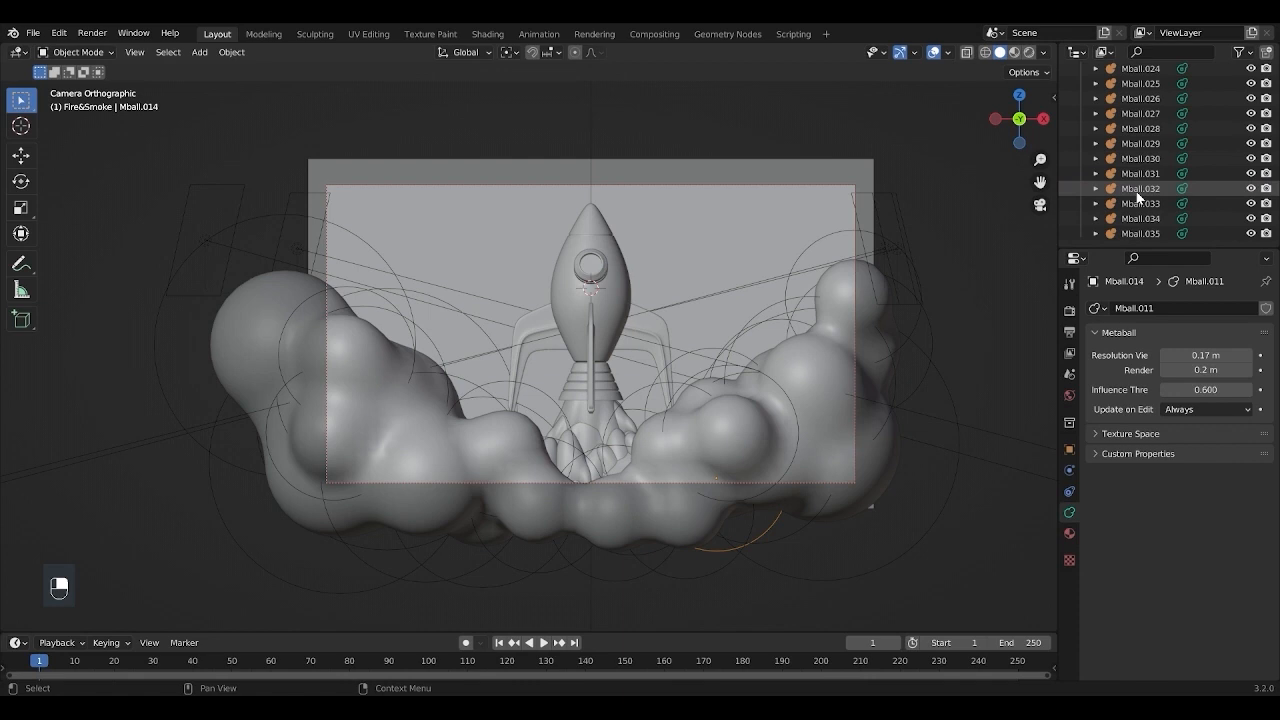
pyautogui.keyDown('shift'); pyautogui.click(1140, 233); pyautogui.keyUp('shift')
pyautogui.press('z')
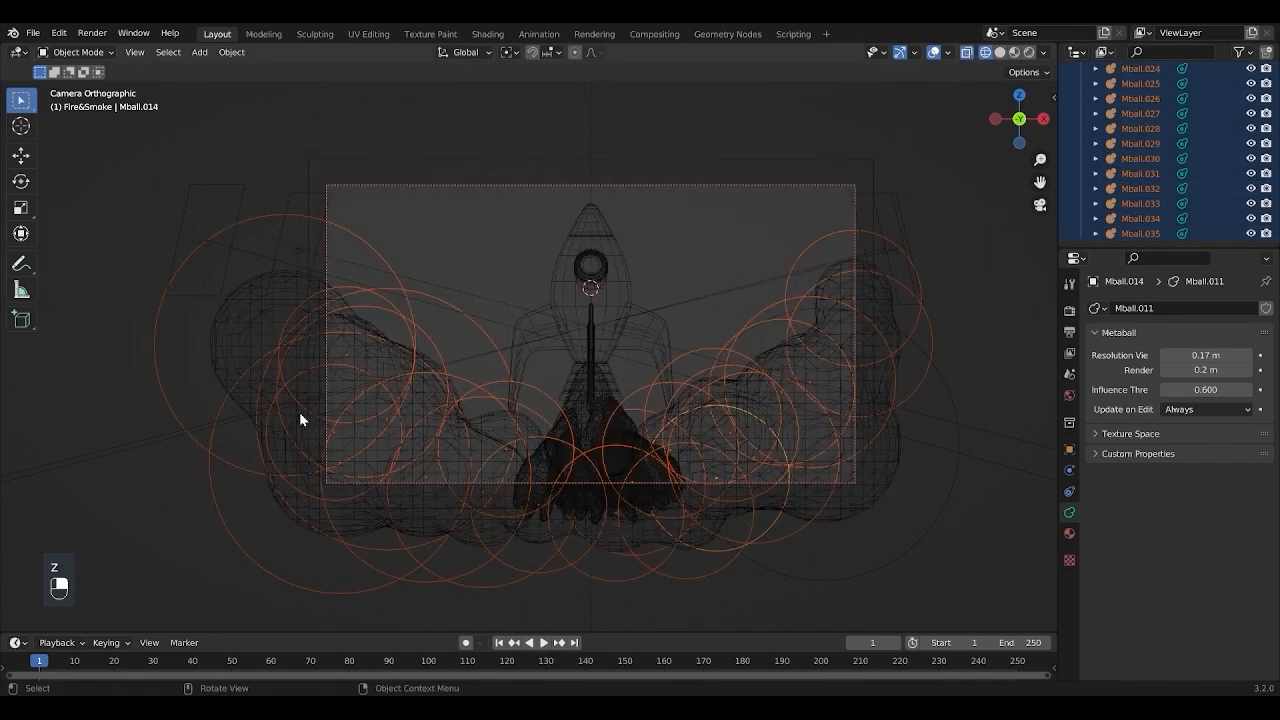
pyautogui.press('z')
pyautogui.rightClick(606, 345)
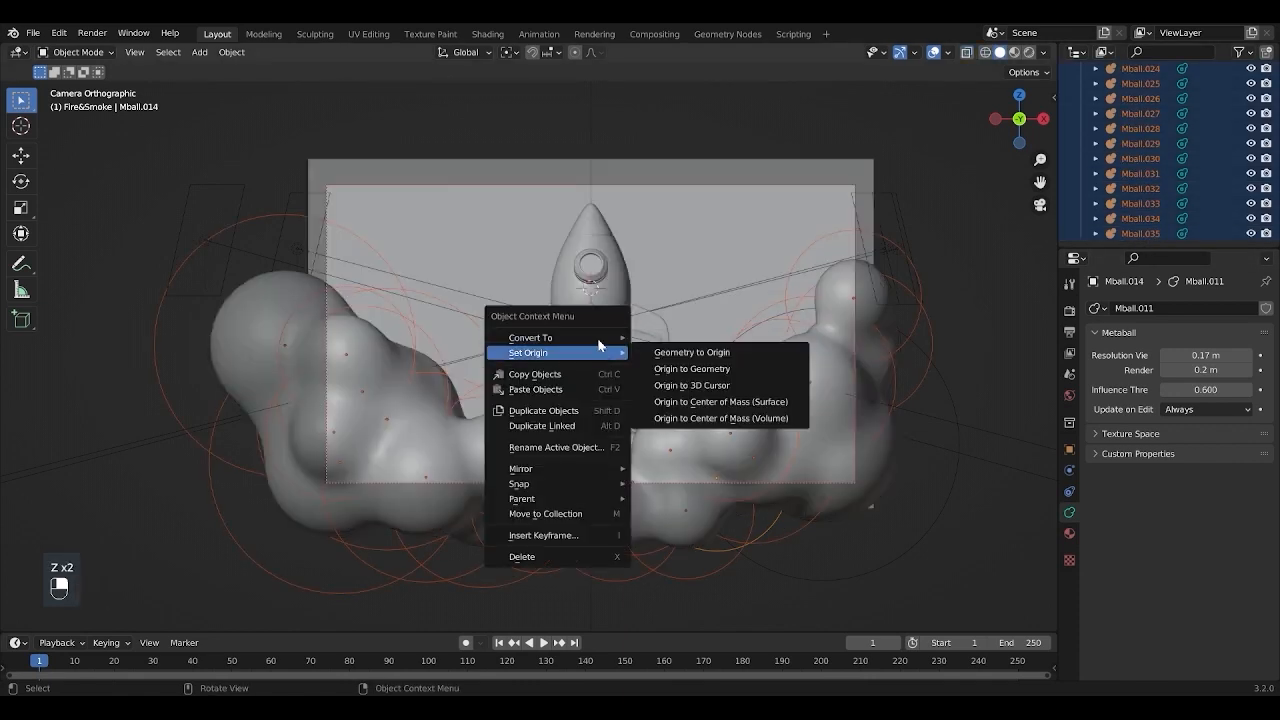
pyautogui.moveTo(591, 338)
pyautogui.click(655, 353)
pyautogui.press('g')
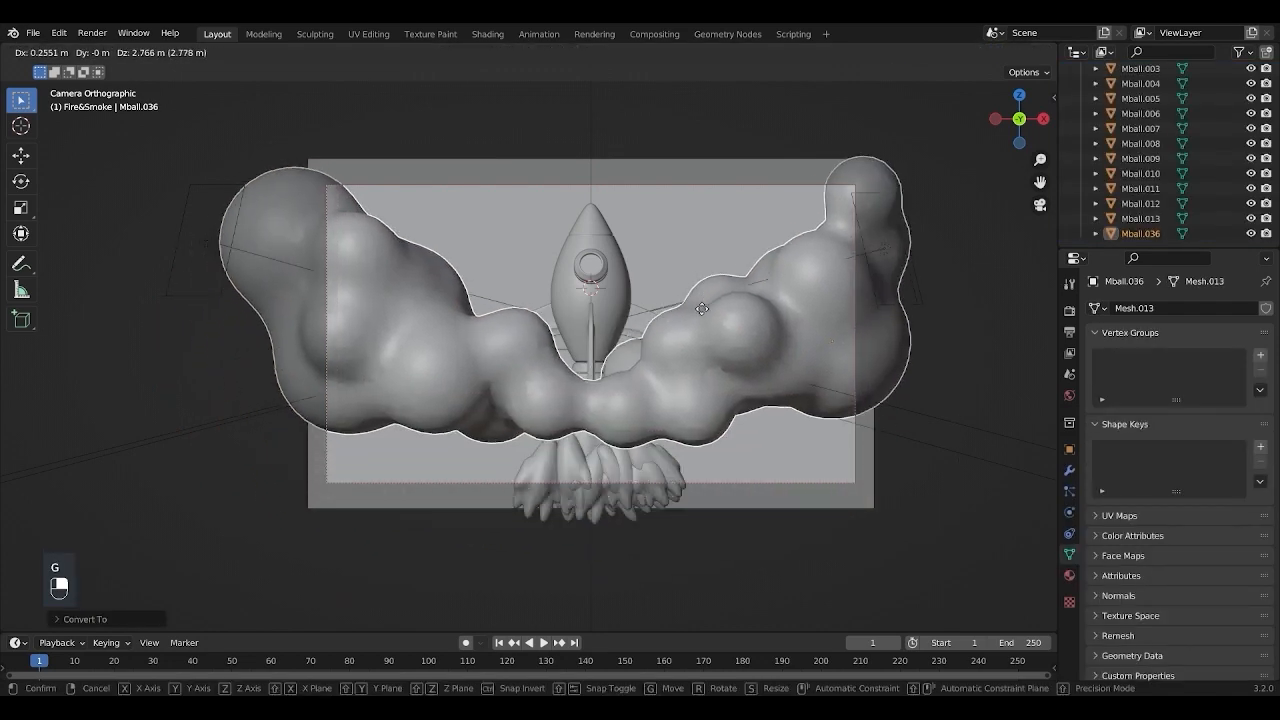
pyautogui.rightClick(720, 383)
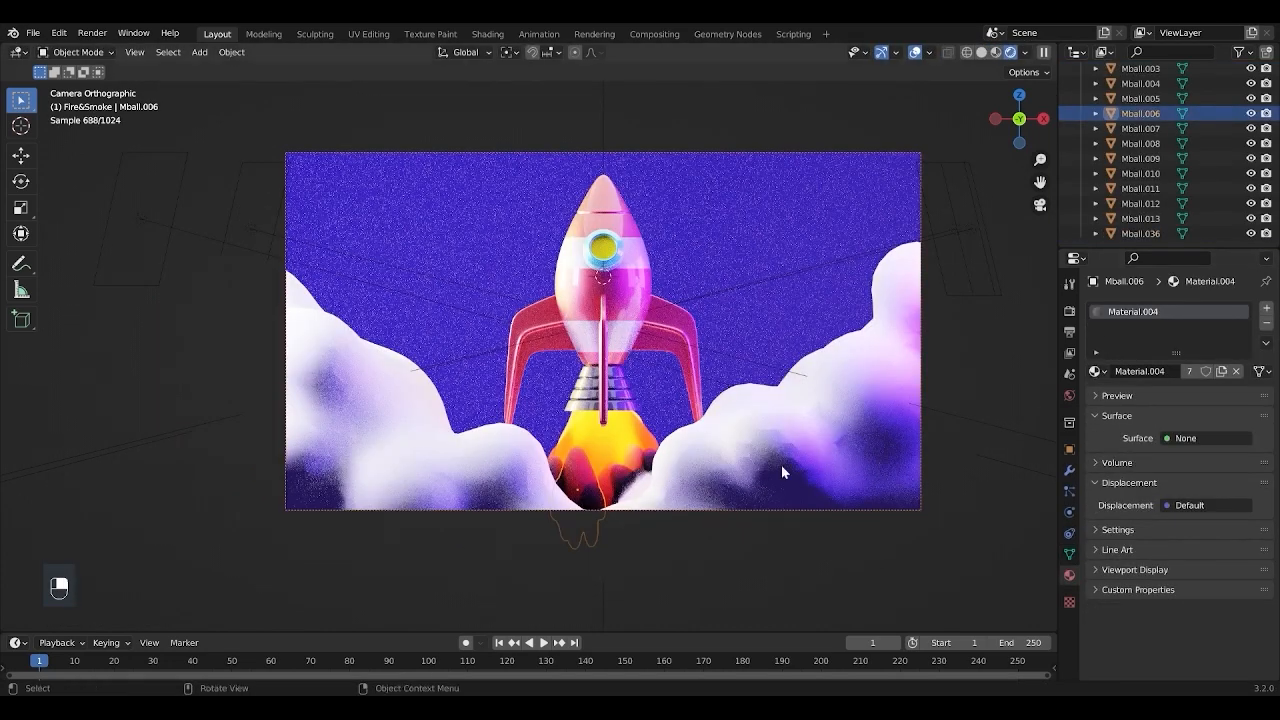
# Step: Assign Material.004 to the cloud mesh and make it an independent copy of the material
pyautogui.click(1097, 371)
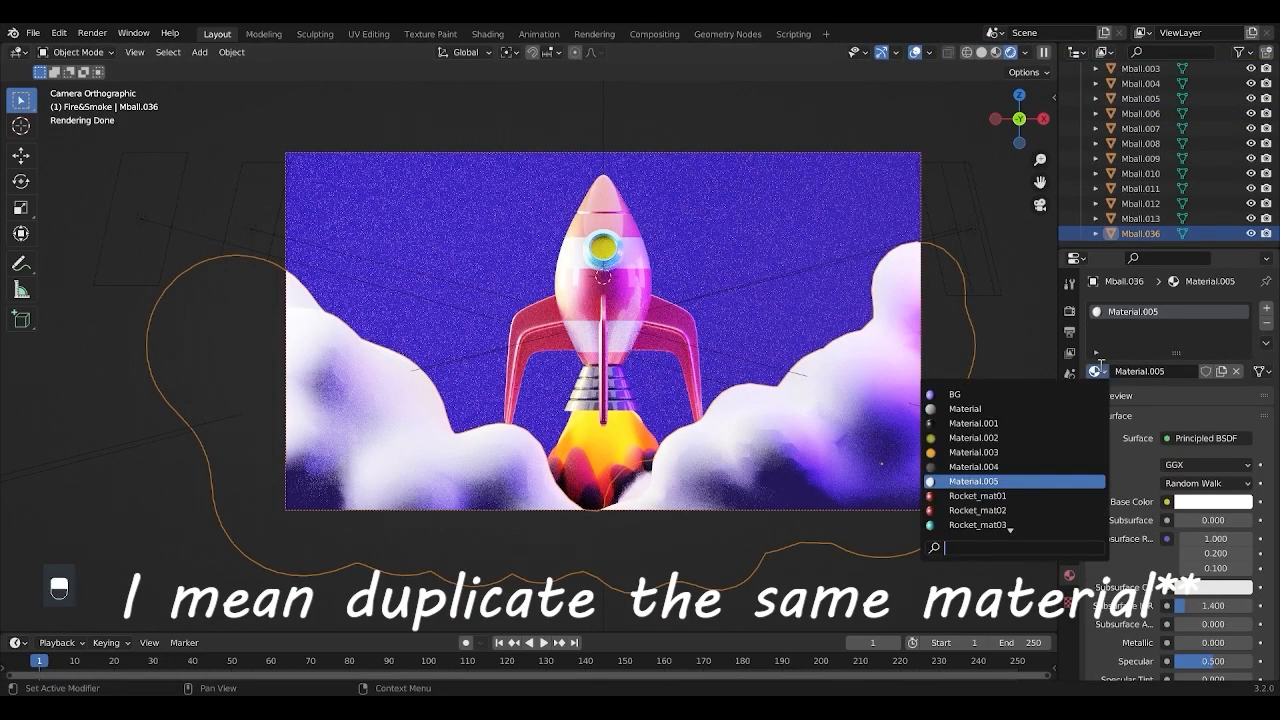
pyautogui.click(1021, 462)
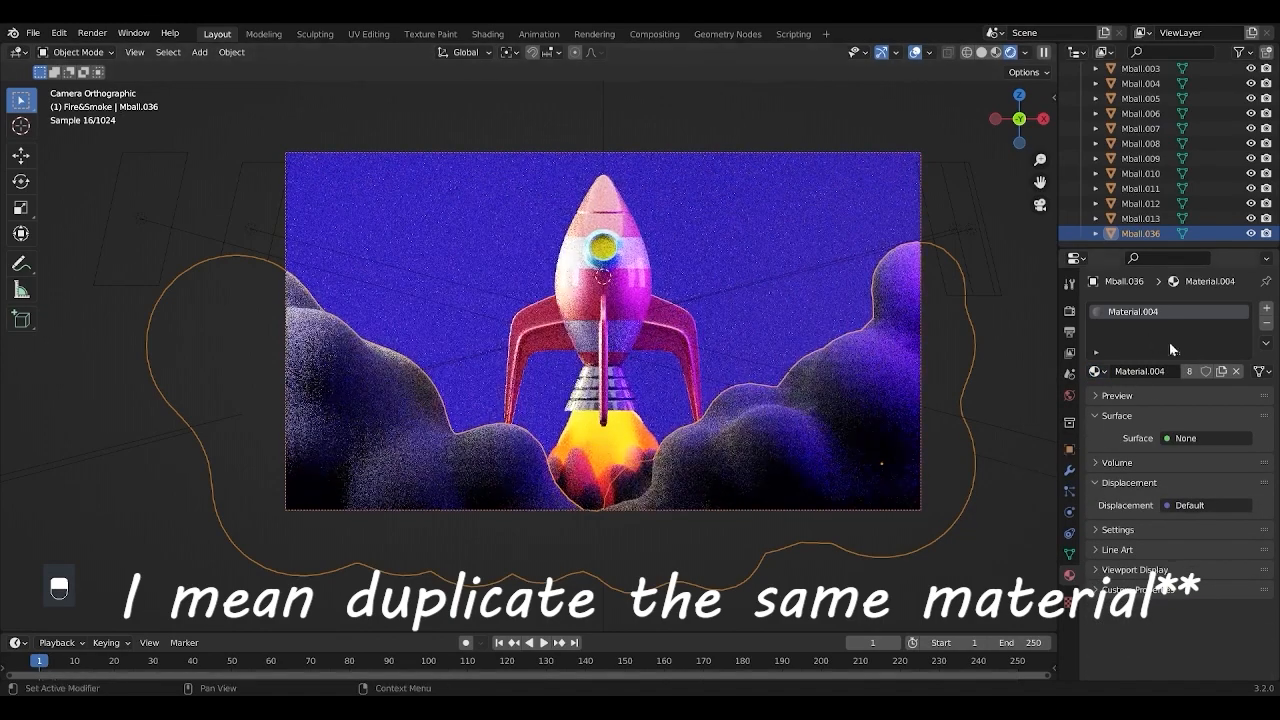
pyautogui.click(1221, 371)
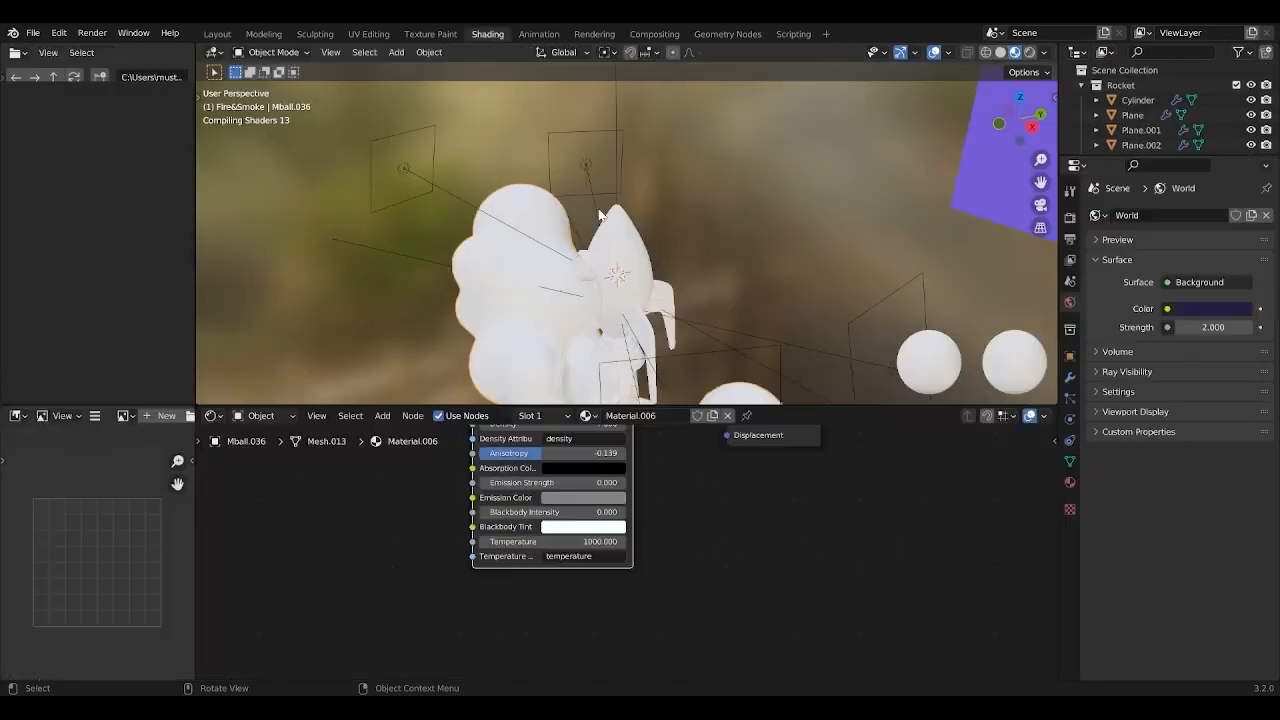
# Step: Show the rendered camera view in the Shading workspace and bring the Principled Volume node into view
pyautogui.press('KP_0')
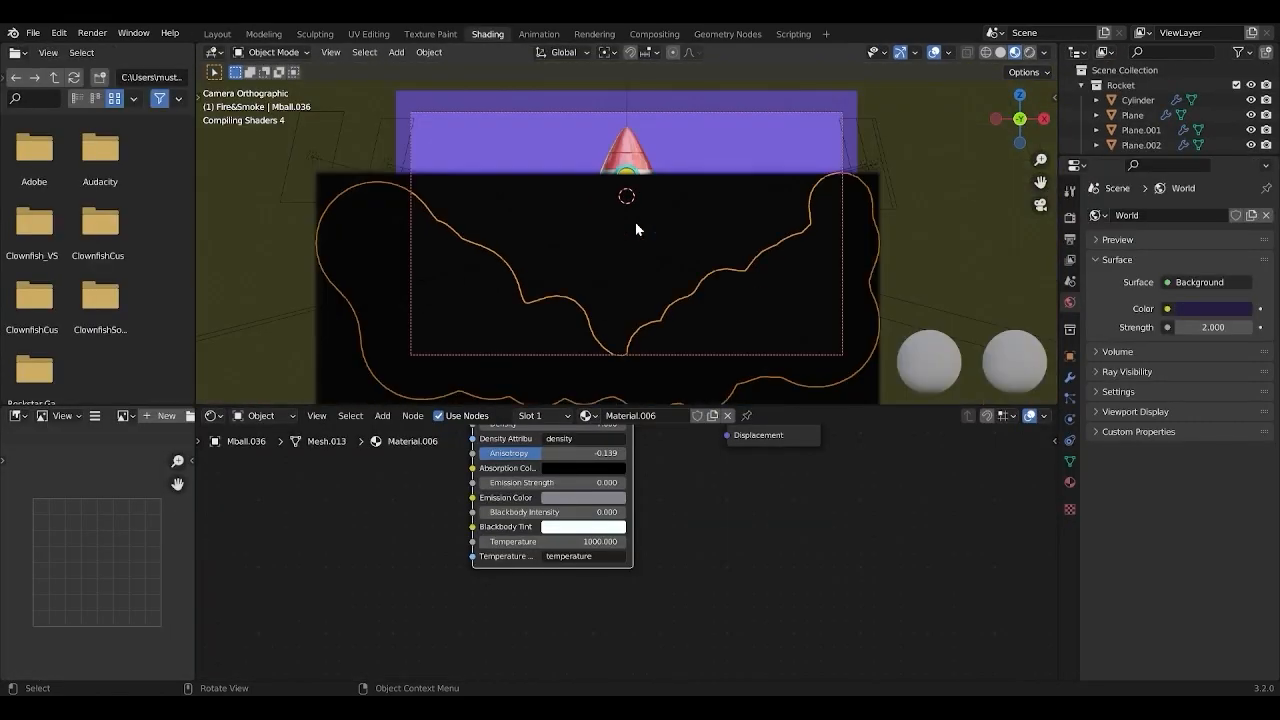
pyautogui.press('z')
pyautogui.click(705, 159)
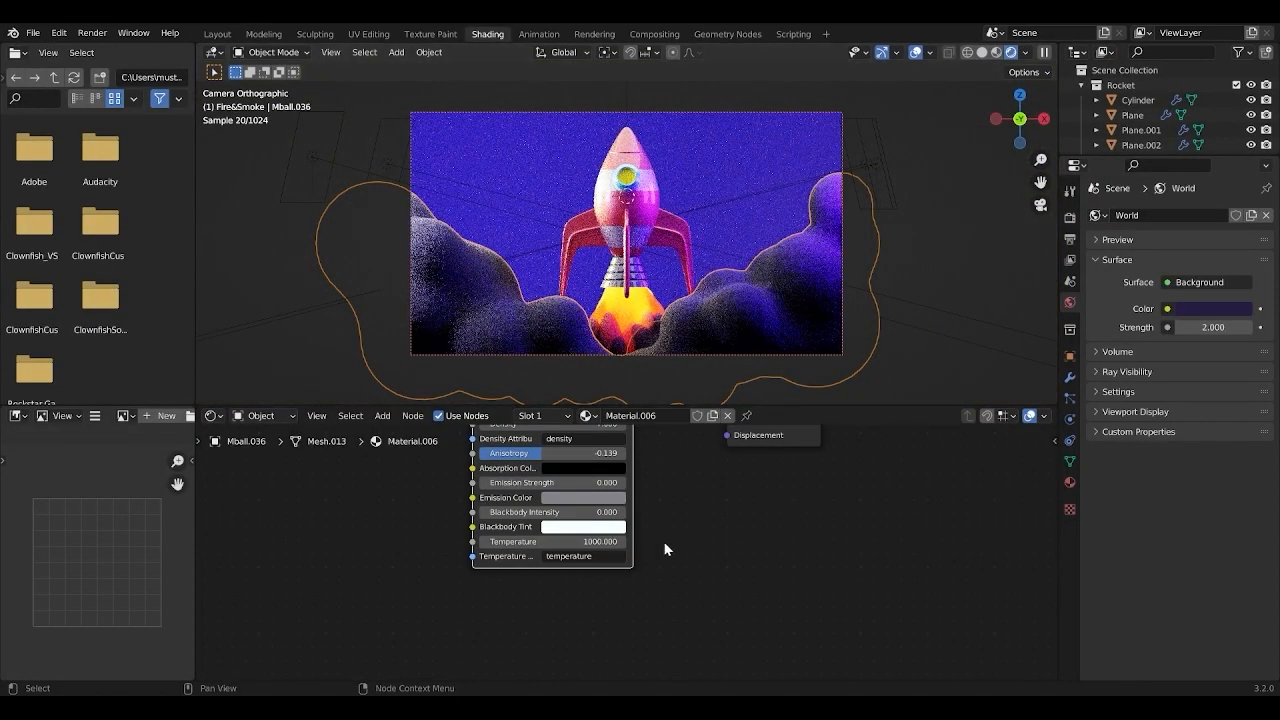
pyautogui.moveTo(652, 519); pyautogui.dragTo(679, 629, button='middle')
pyautogui.scroll(3, 670, 611)
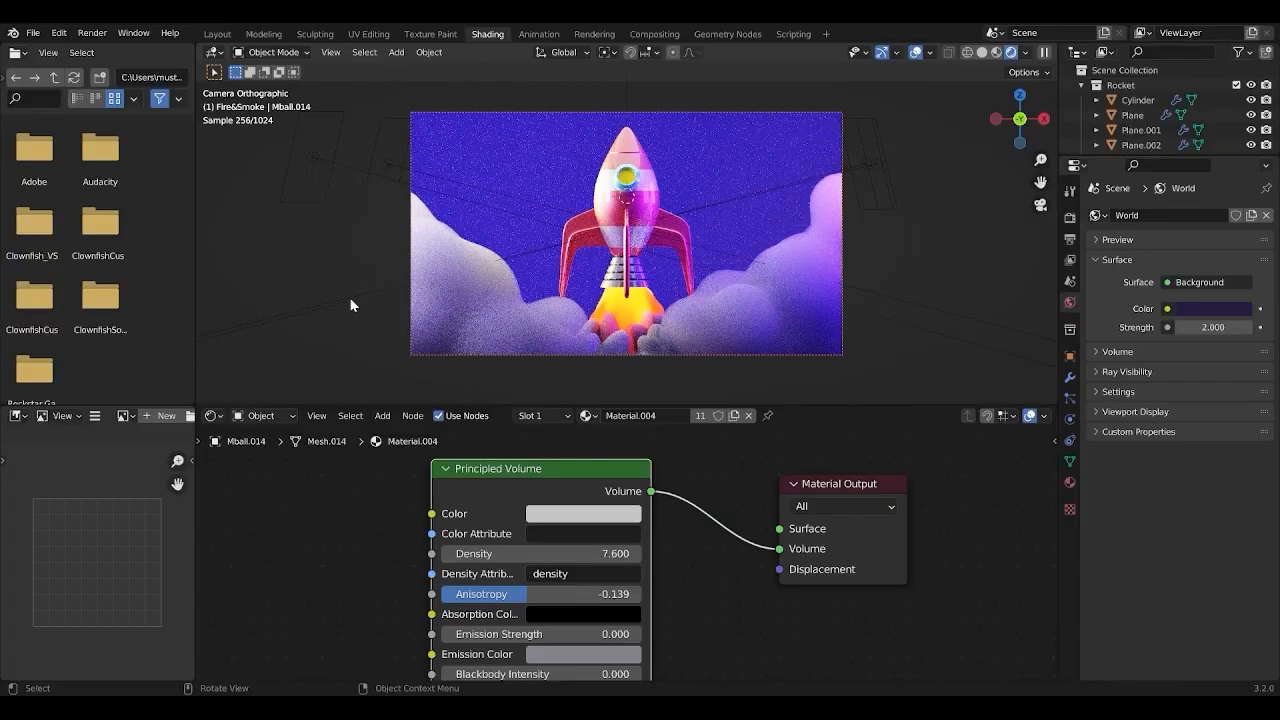
pyautogui.scroll(-2, 727, 248)
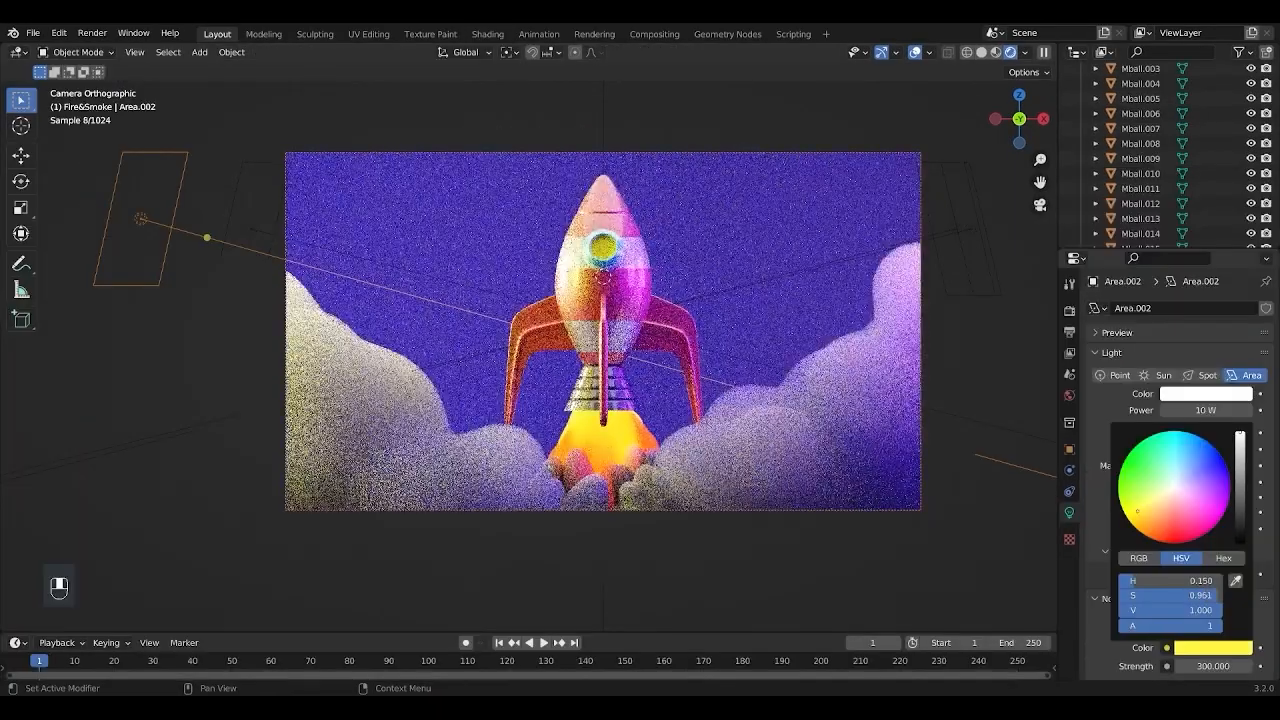
# Step: Duplicate the yellow area light, placing the copy from the top view, and set the Area.001 light's emission colour to near white
pyautogui.hotkey('shift', 'd')
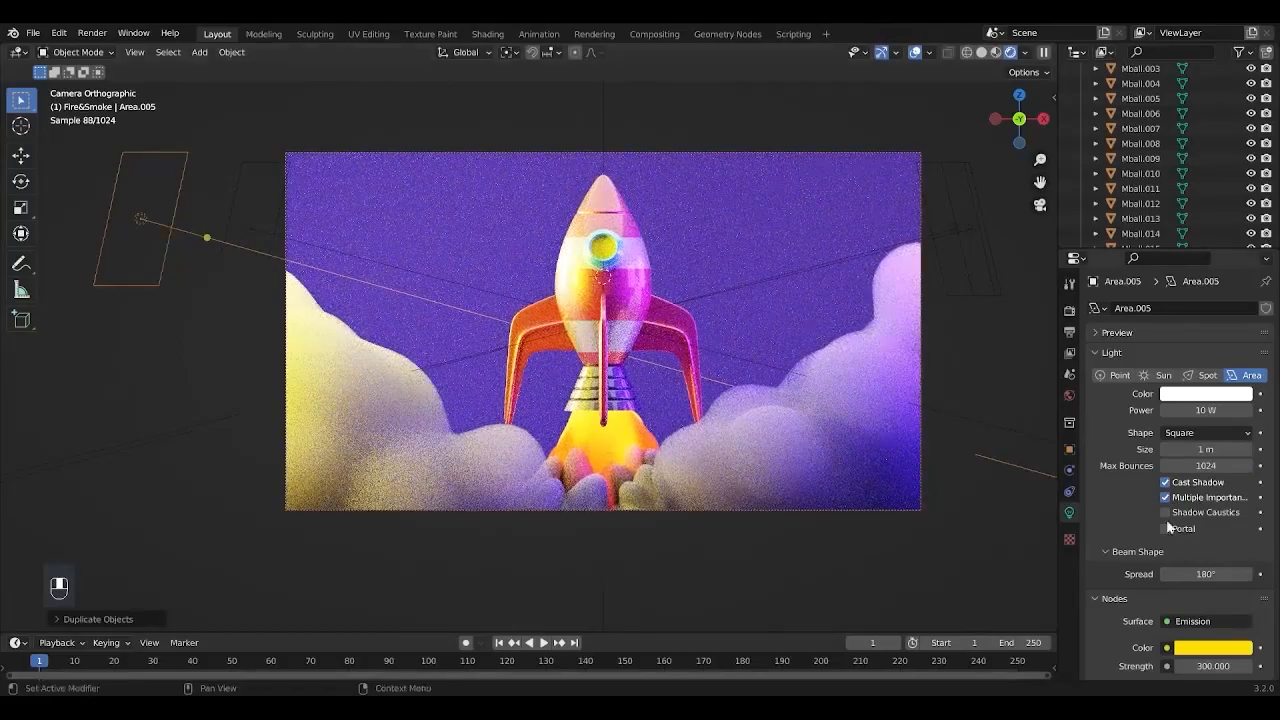
pyautogui.press('KP_7')
pyautogui.click(394, 300)
pyautogui.click(1213, 648)
pyautogui.press('KP_0')
pyautogui.press('KP_0')
pyautogui.click(1213, 648)
pyautogui.moveTo(1145, 504); pyautogui.dragTo(1175, 485)
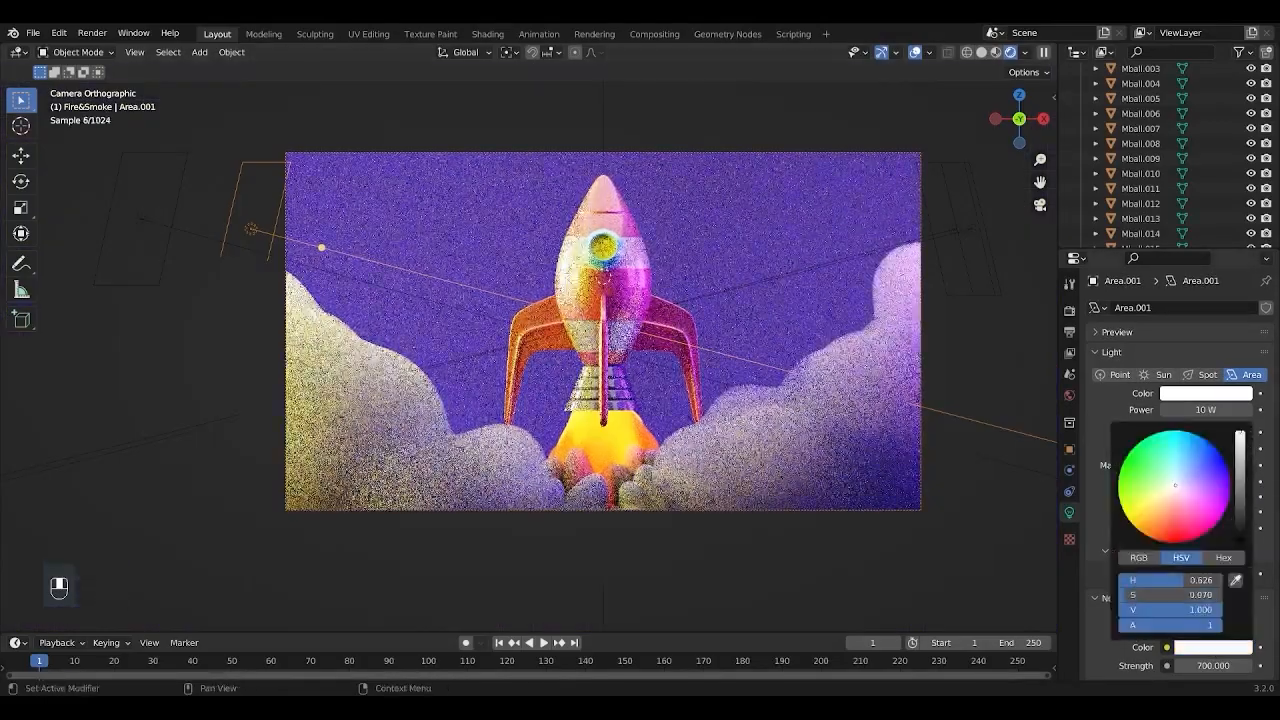
# Step: Duplicate the outer left yellow area light, then rotate and move the copy closer in front of the rocket
pyautogui.click(142, 220)
pyautogui.press('KP_7')
pyautogui.hotkey('shift', 'd')
pyautogui.press('r')
pyautogui.press('g')
pyautogui.click(754, 446)
pyautogui.press('KP_0')
# Step: Set the new area light's emission colour to near white and its strength to 50
pyautogui.click(1201, 647)
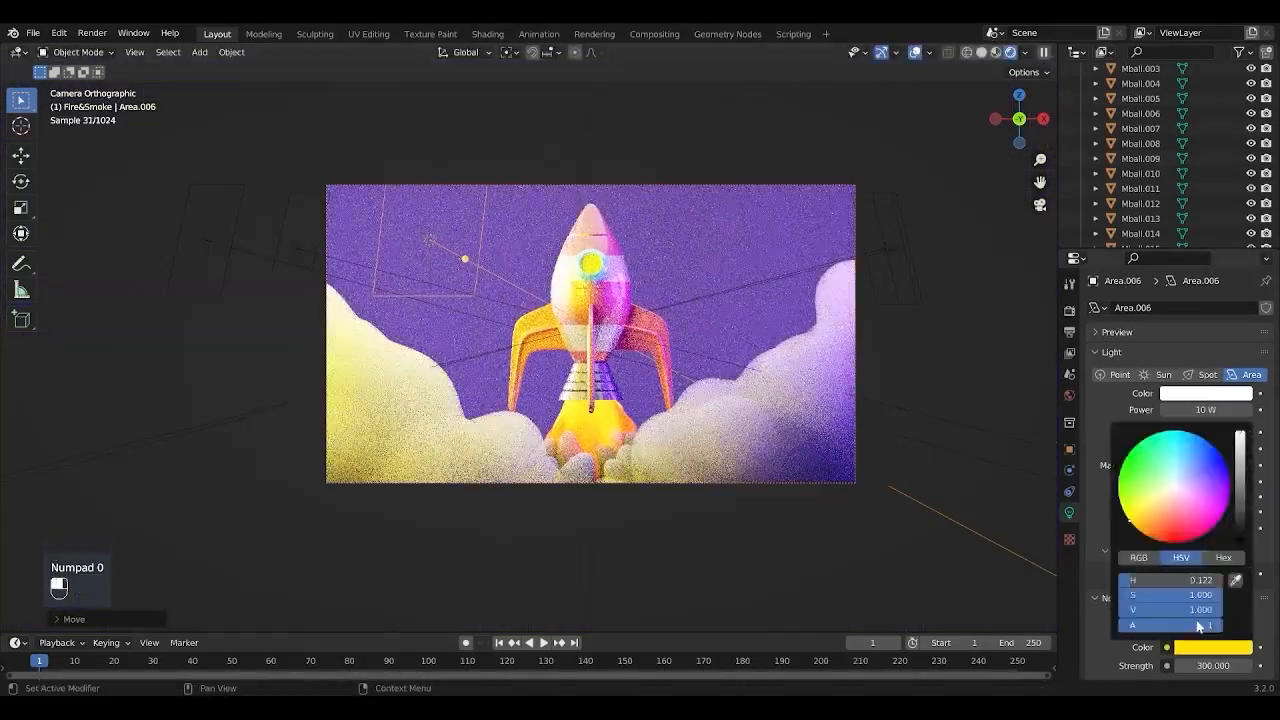
pyautogui.click(1173, 483)
pyautogui.write('50')
pyautogui.press('Return')
# Step: Switch to solid shading, select the rocket's fins and rotate them about the global Z axis
pyautogui.press('z')
pyautogui.click(637, 348)
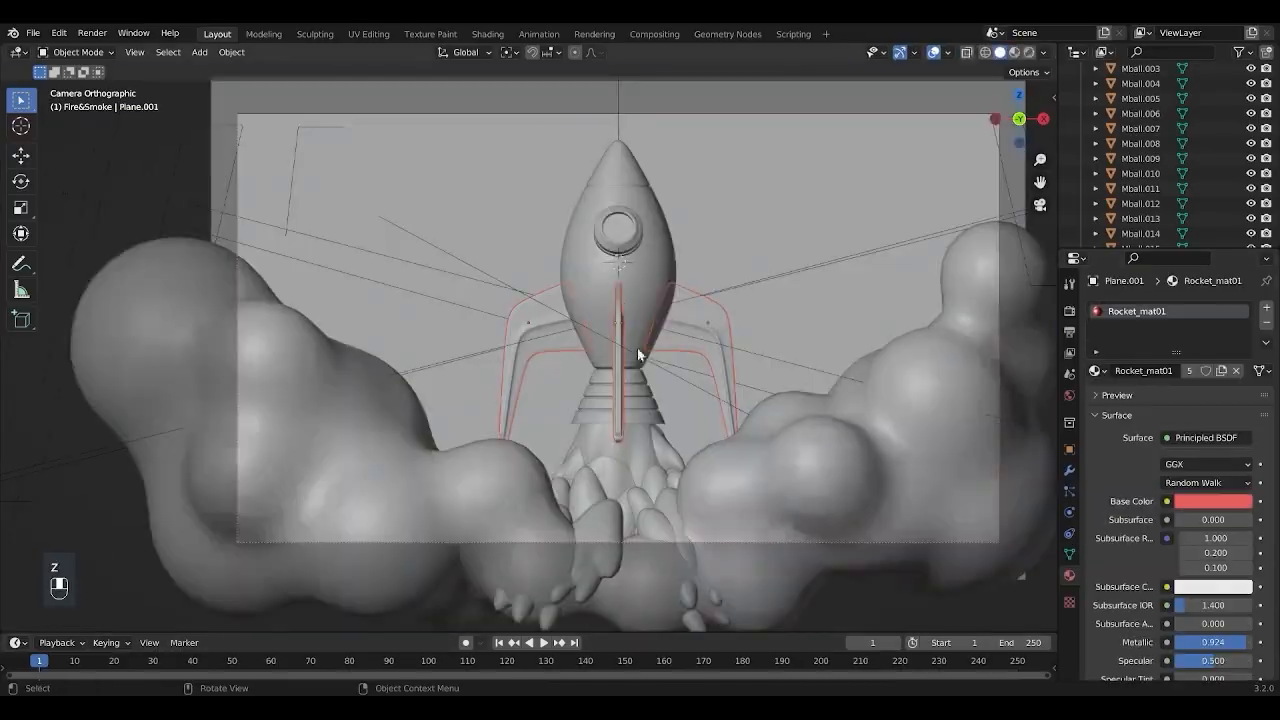
pyautogui.keyDown('shift'); pyautogui.click(619, 347); pyautogui.keyUp('shift')
pyautogui.press('KP_7')
pyautogui.keyDown('shift'); pyautogui.click(543, 341); pyautogui.keyUp('shift')
pyautogui.press('KP_0')
pyautogui.press('r')
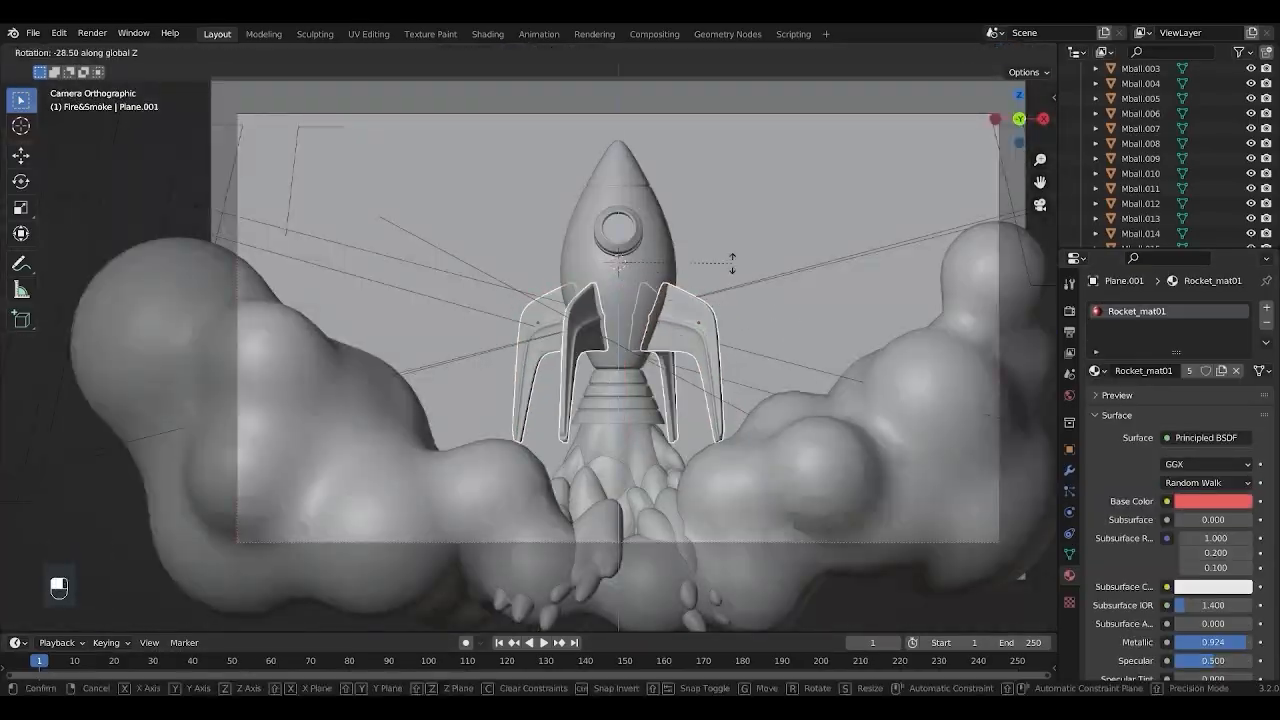
pyautogui.click(721, 349)
# Step: Refine the fins' rotation about global Z in rendered shading and turn the round window slightly about Z
pyautogui.press('z')
pyautogui.press('r')
pyautogui.press('z')
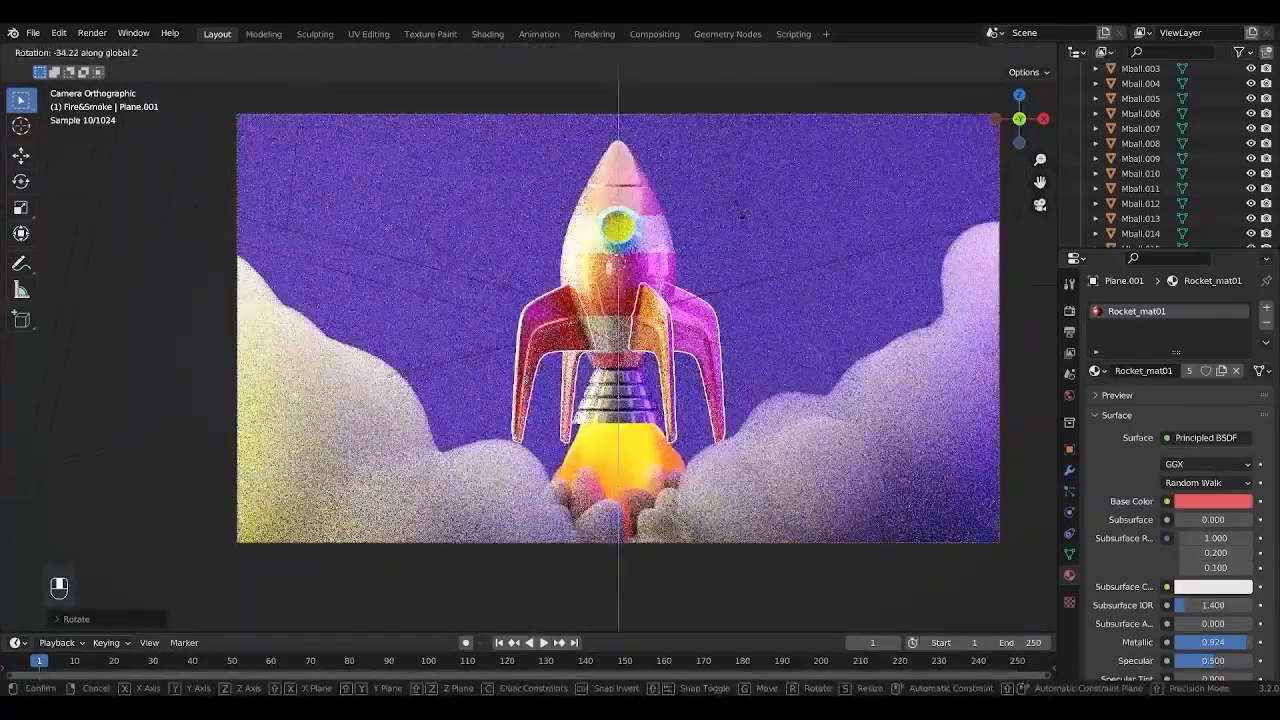
pyautogui.click(721, 349)
pyautogui.press('r')
pyautogui.press('z')
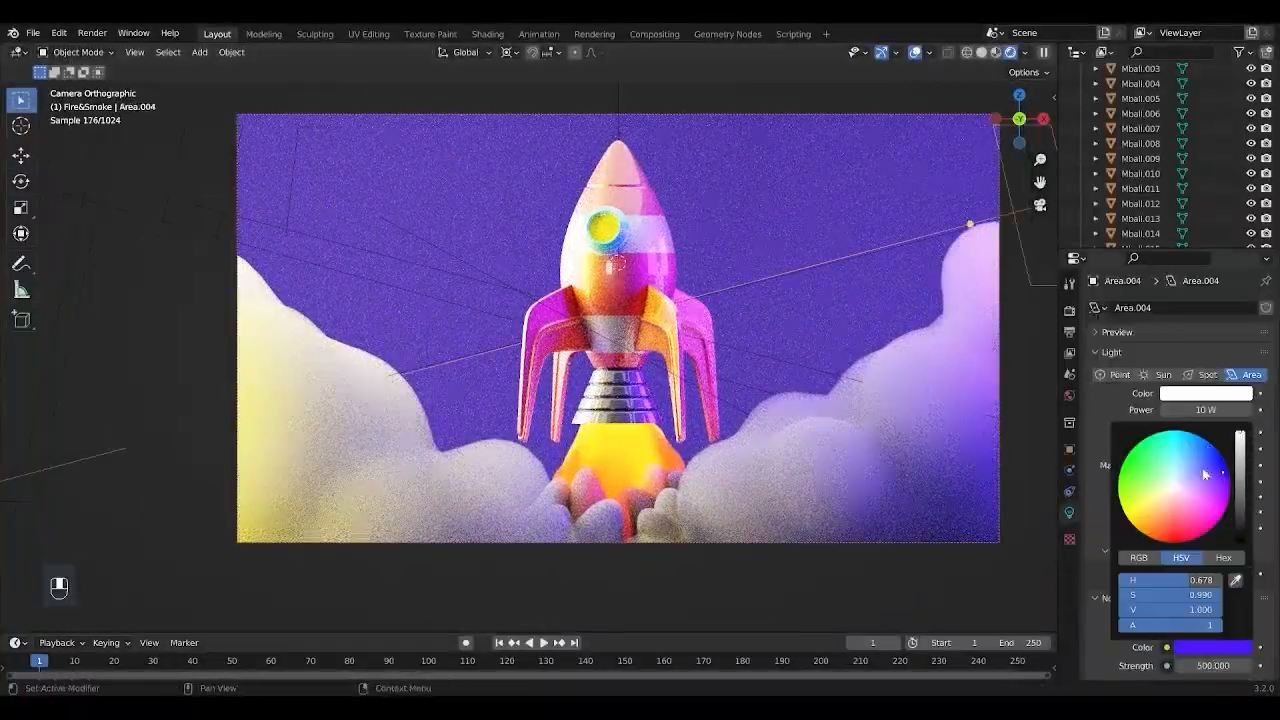
# Step: Set the Area.004 light's emission colour to sky blue and scale the light into a tall, narrow panel
pyautogui.click(1210, 490)
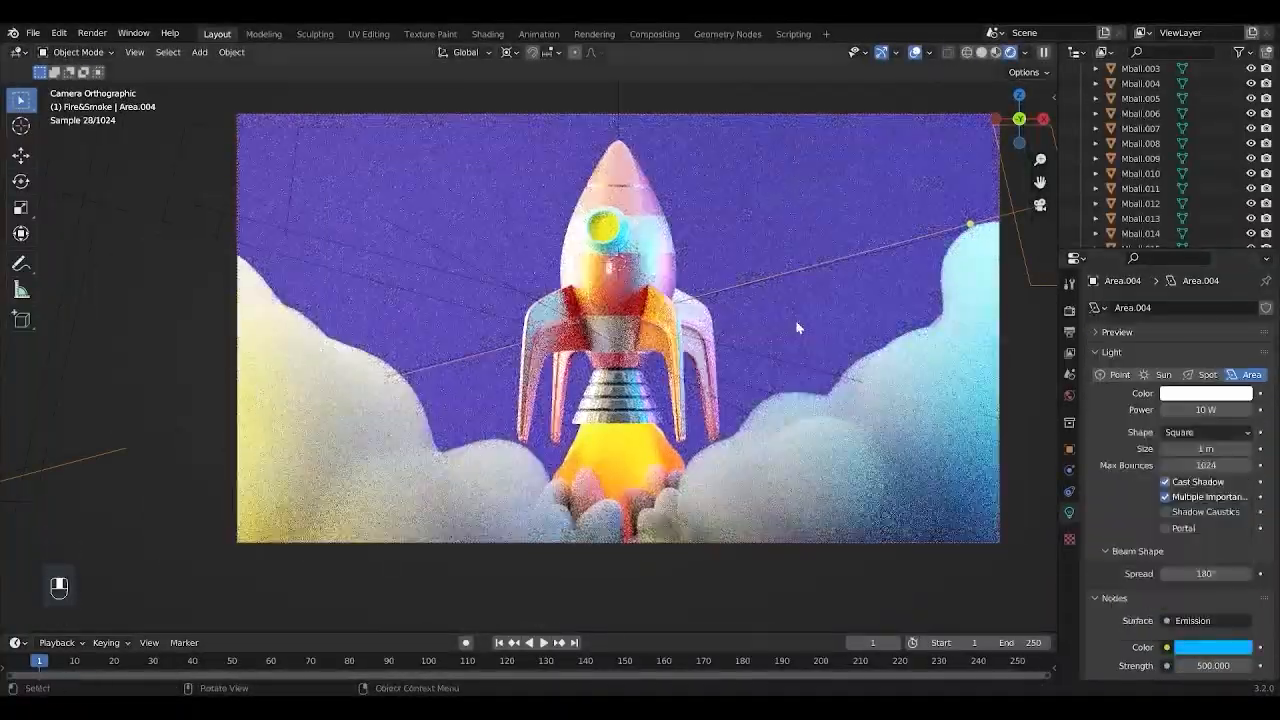
pyautogui.click(508, 52)
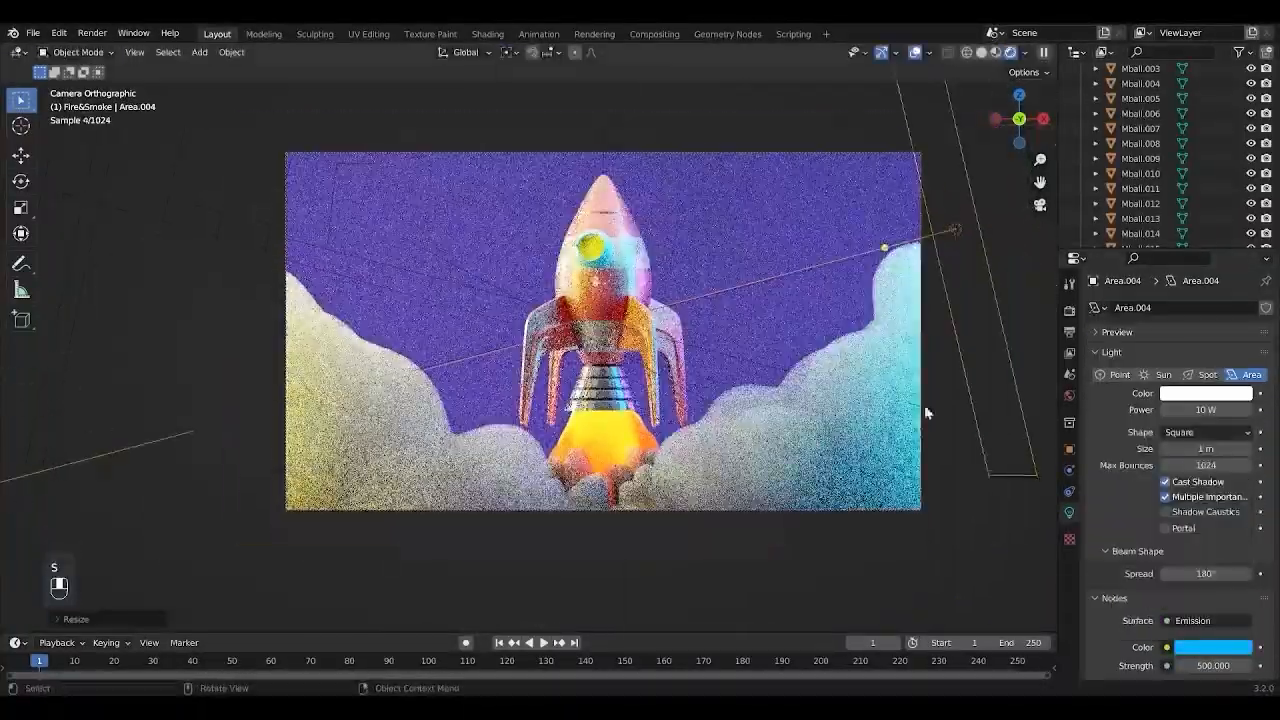
pyautogui.press('s')
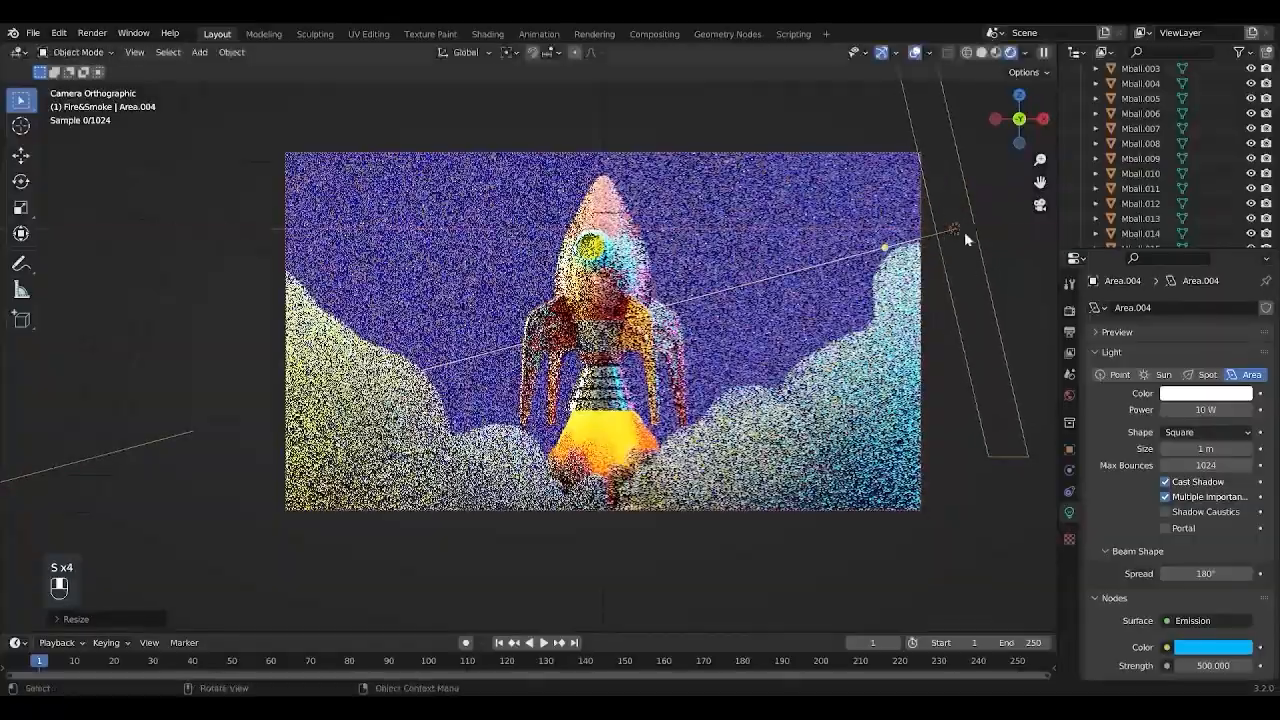
pyautogui.press('KP_7')
pyautogui.press('s')
pyautogui.press('KP_0')
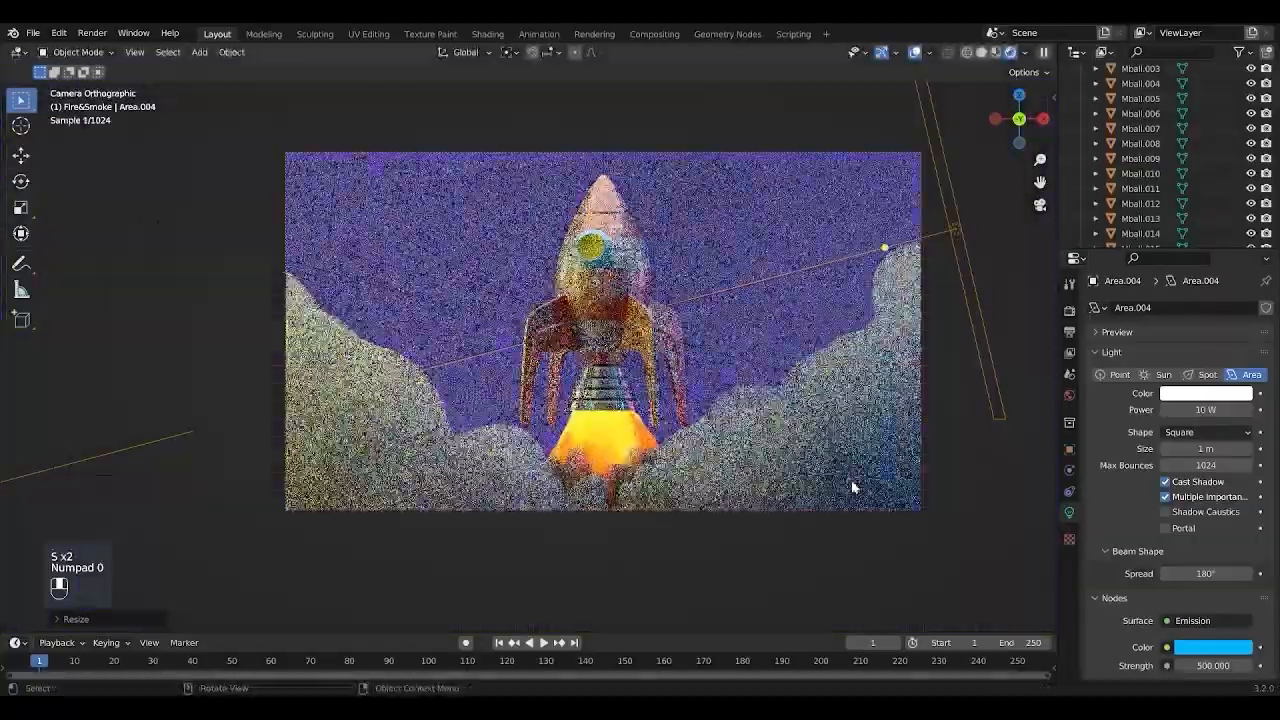
# Step: Reposition the Area.004 light, rotate it slightly about global Z and change its emission colour to a deeper blue
pyautogui.click(886, 249)
pyautogui.press('r')
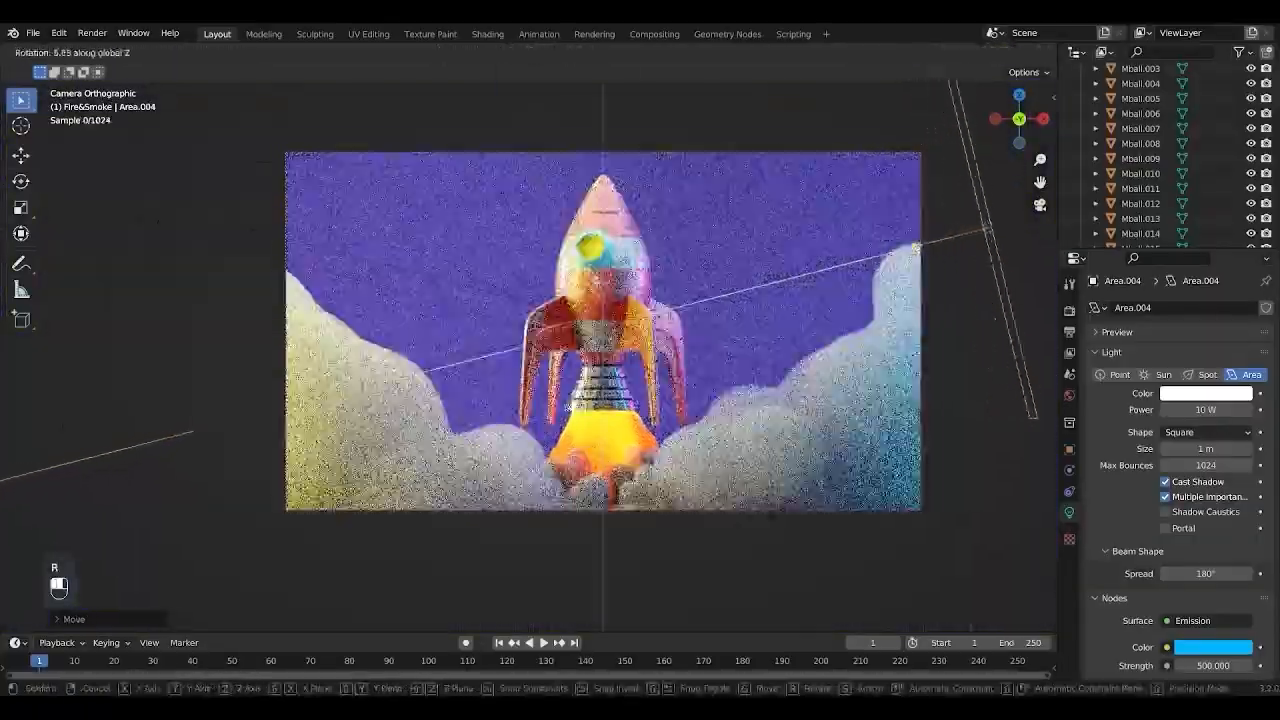
pyautogui.click(700, 497)
pyautogui.click(1213, 647)
pyautogui.click(1160, 545)
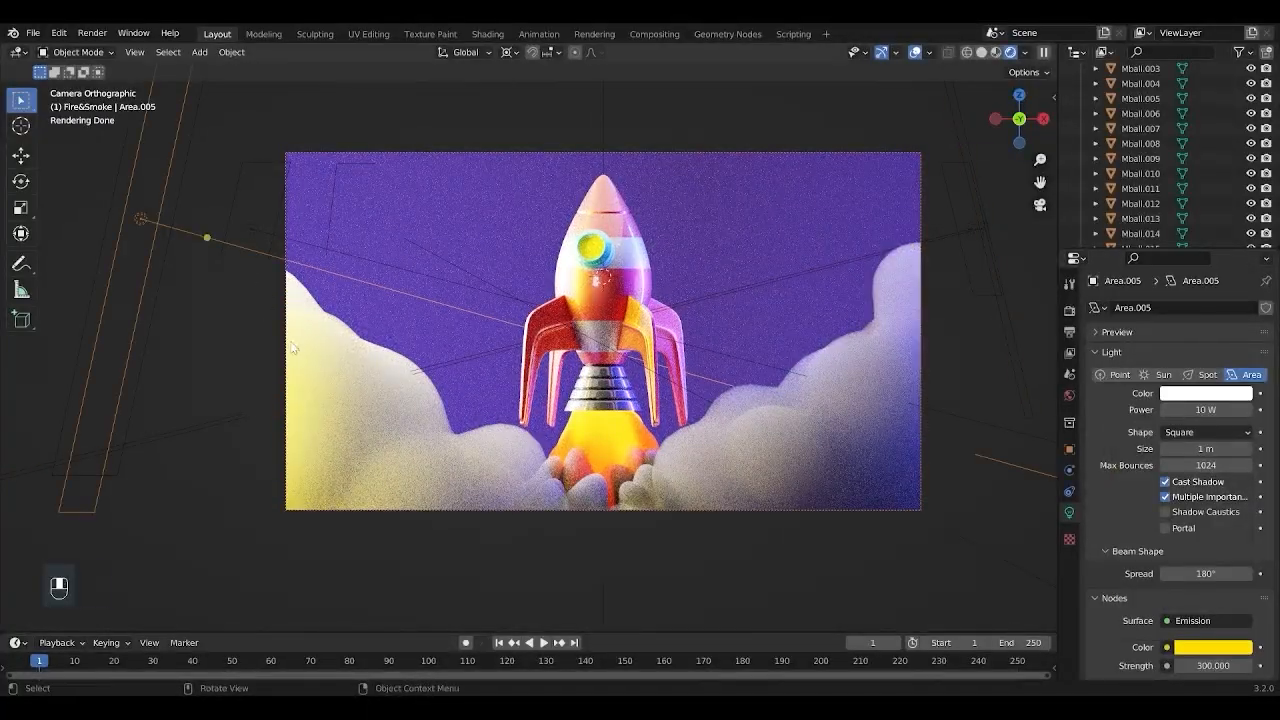
# Step: Scale the yellow Area.005 light overall and adjust its height along the Z axis
pyautogui.press('s')
pyautogui.click(206, 266)
pyautogui.press('s')
pyautogui.press('z')
pyautogui.click(220, 272)
# Step: Select the white area light above the camera frame and duplicate it in place
pyautogui.scroll(-2, 536, 280)
pyautogui.keyDown('shift'); pyautogui.moveTo(535, 280); pyautogui.dragTo(535, 332, button='middle'); pyautogui.keyUp('shift')
pyautogui.click(563, 300)
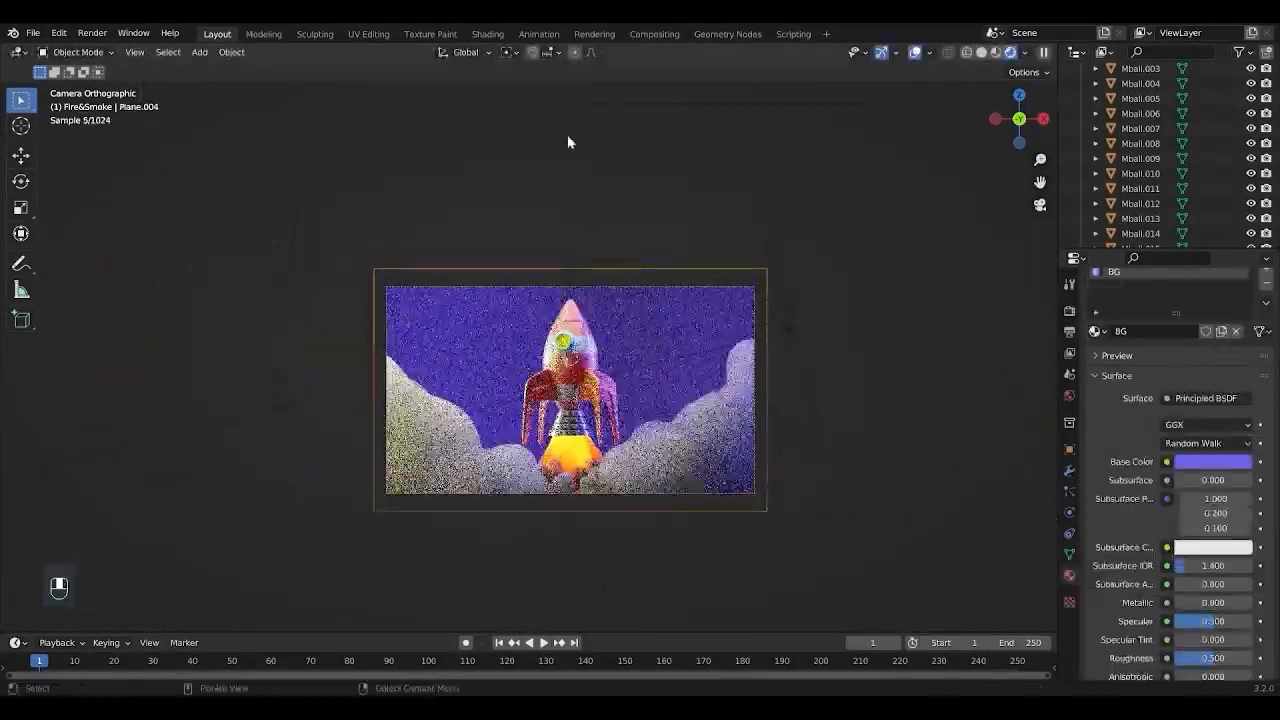
pyautogui.click(568, 140)
pyautogui.hotkey('shift', 'd')
pyautogui.rightClick(656, 243)
# Step: In the right wireframe view, rotate the duplicated light to face the background and move it behind the rocket
pyautogui.press('KP_3')
pyautogui.press('z')
pyautogui.press('z')
pyautogui.press('r')
pyautogui.click(667, 388)
pyautogui.press('g')
pyautogui.click(888, 560)
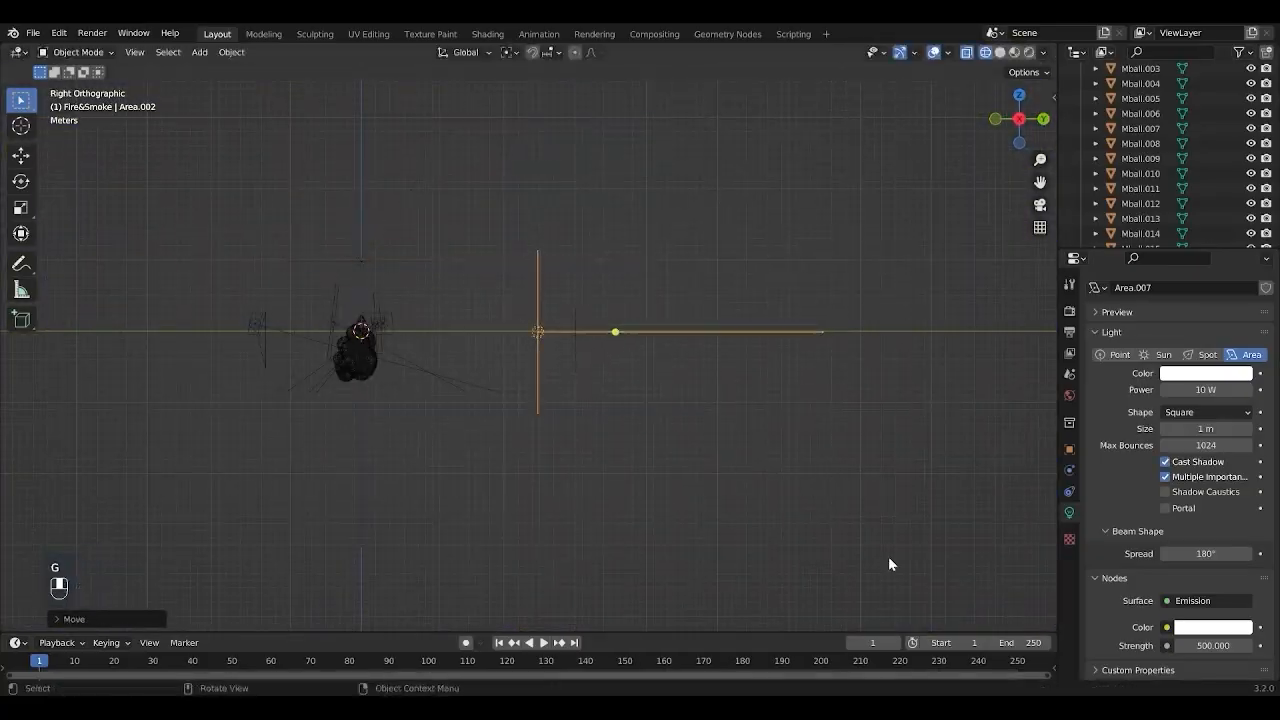
# Step: Resize the duplicated light, adjust its position relative to the background and return to the camera view
pyautogui.press('s')
pyautogui.click(612, 378)
pyautogui.press('g')
pyautogui.click(657, 378)
pyautogui.press('KP_0')
# Step: Set the backlight's strength to 100 and give its emission colour a pale blue tint
pyautogui.click(1203, 646)
pyautogui.write('100')
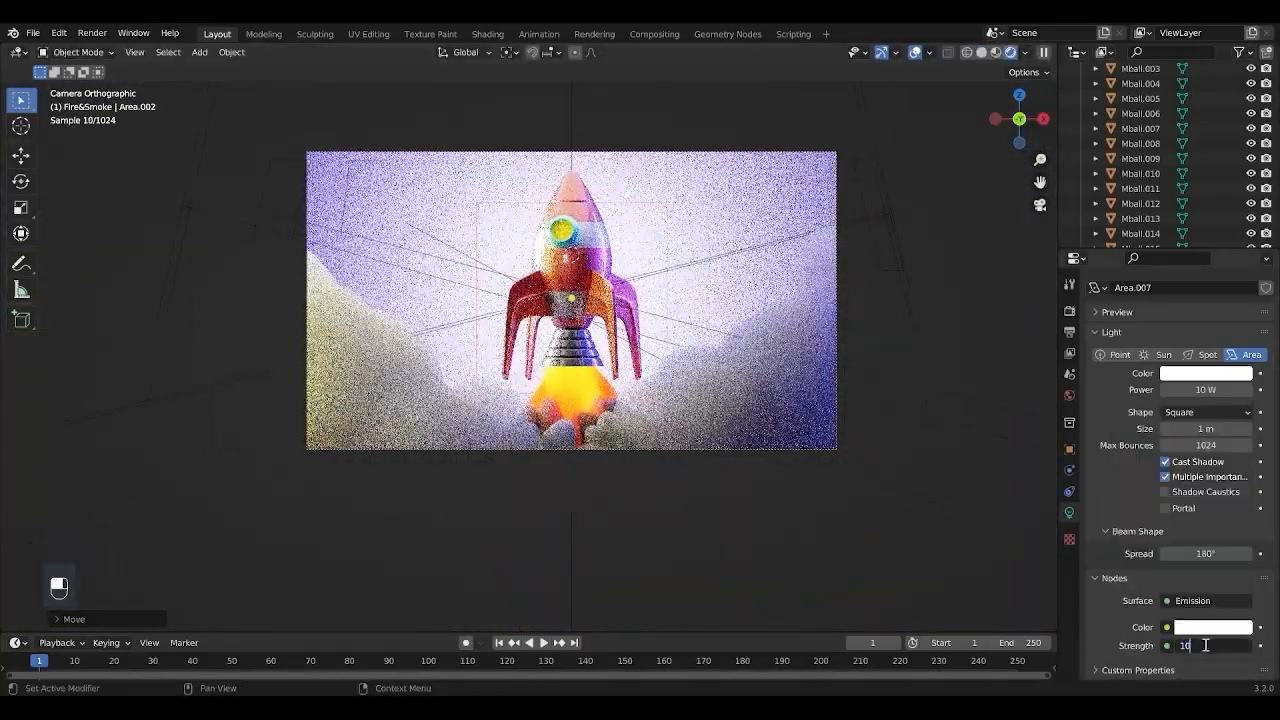
pyautogui.press('Return')
pyautogui.click(1206, 628)
pyautogui.moveTo(1179, 468); pyautogui.dragTo(1189, 449)
# Step: Set the background plane's roughness to about 0.36 and lower its specular to 0.188
pyautogui.click(680, 216)
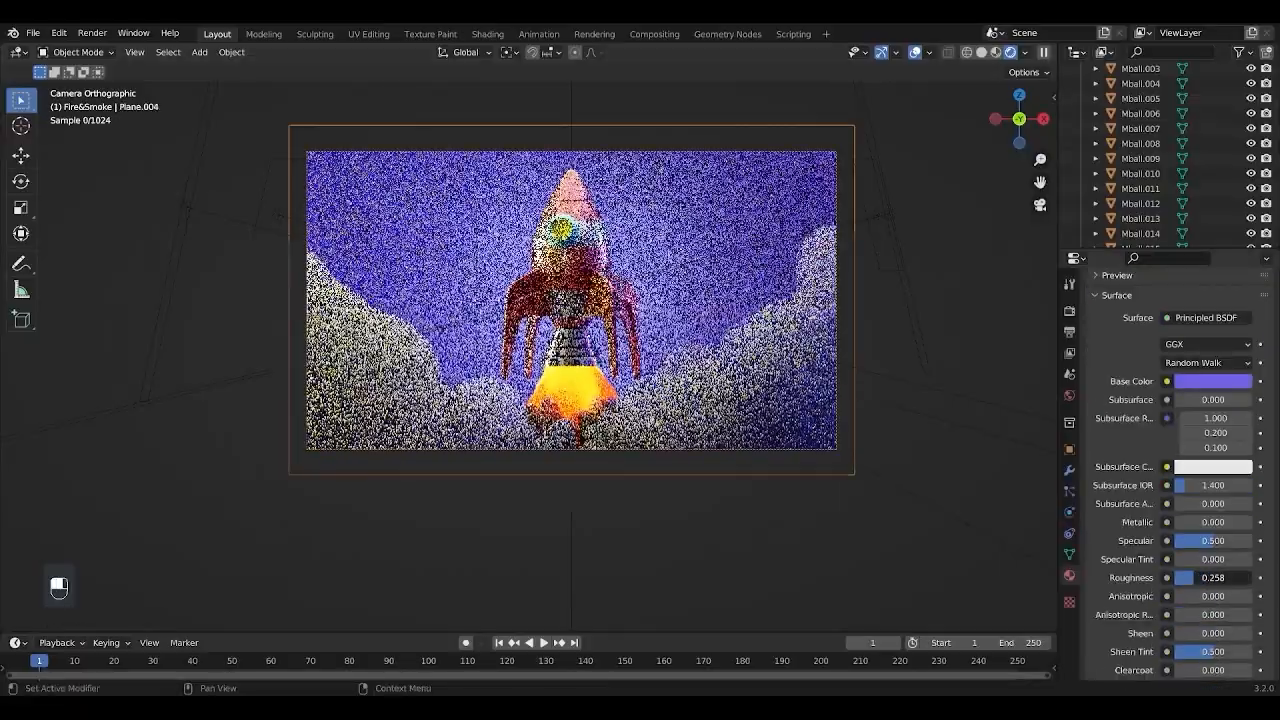
pyautogui.moveTo(1235, 541); pyautogui.dragTo(1189, 541)
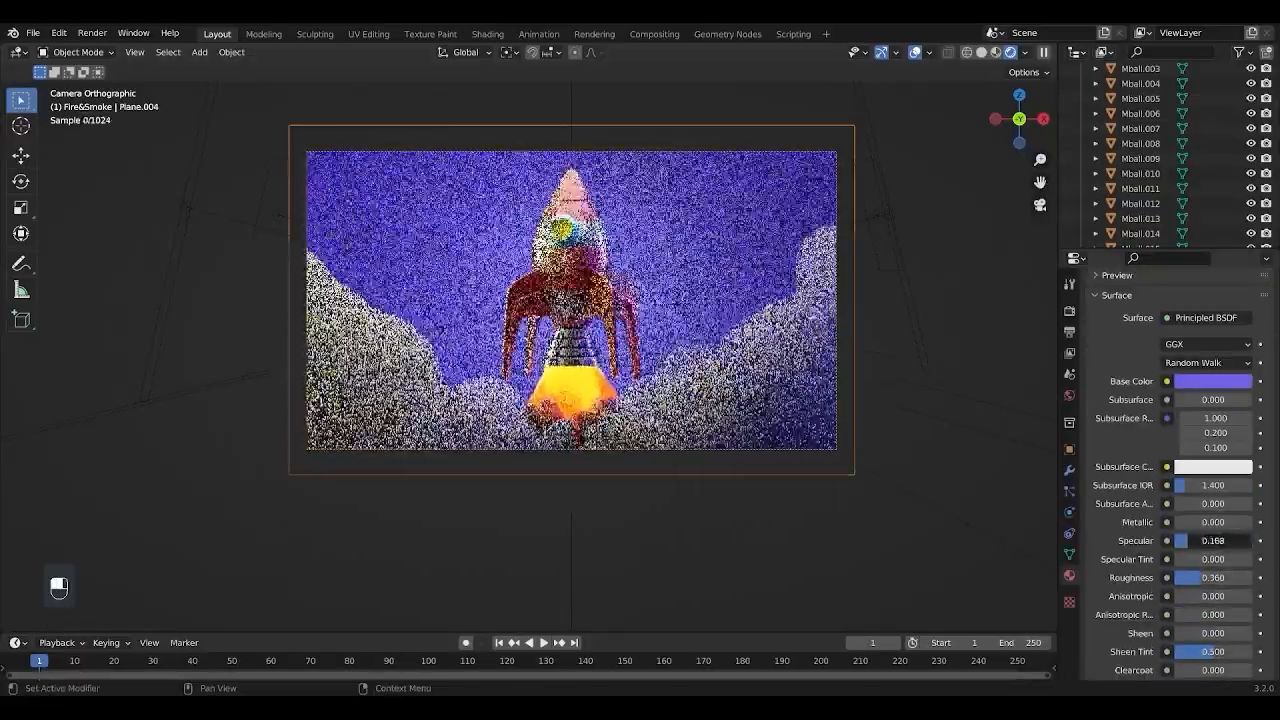
# Step: Raise the strength of the backlight behind the rocket to 200
pyautogui.click(667, 262)
pyautogui.click(1230, 647)
pyautogui.write('200')
pyautogui.press('Return')
# Step: Set the background plane's base colour to a more saturated blue and hide the viewport overlays
pyautogui.click(856, 426)
pyautogui.click(1225, 482)
pyautogui.moveTo(1219, 300); pyautogui.dragTo(1216, 293)
pyautogui.click(915, 52)
pyautogui.scroll(-1, 866, 368)
pyautogui.keyDown('shift'); pyautogui.moveTo(862, 370); pyautogui.dragTo(873, 375, button='middle'); pyautogui.keyUp('shift')
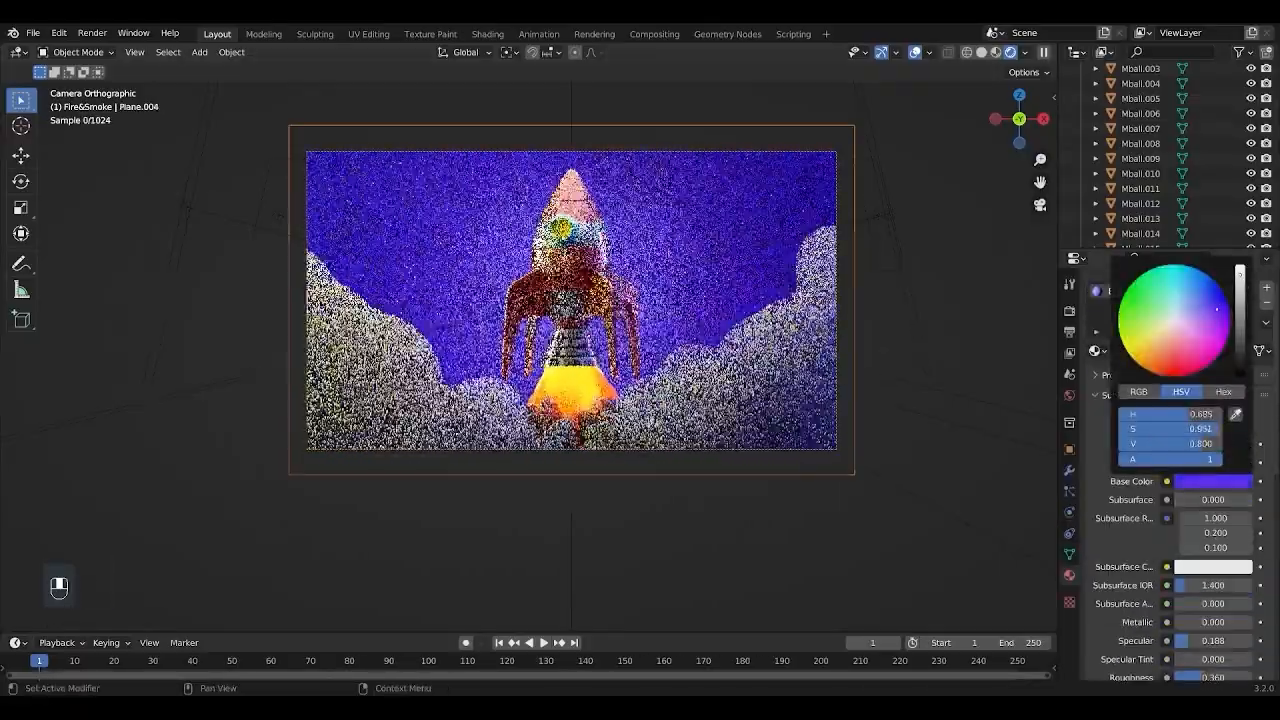
pyautogui.scroll(4, 866, 370)
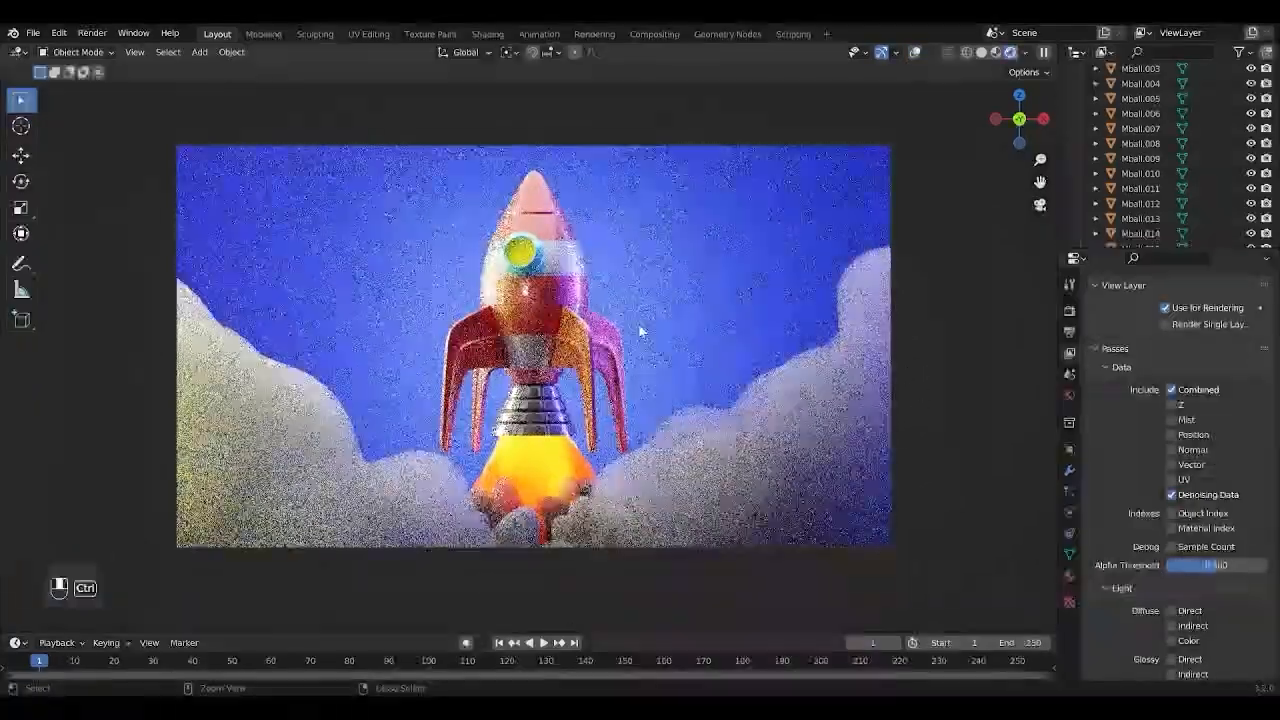
# Step: Save the Blender file and render the scene as a still image
pyautogui.hotkey('ctrl', 's')
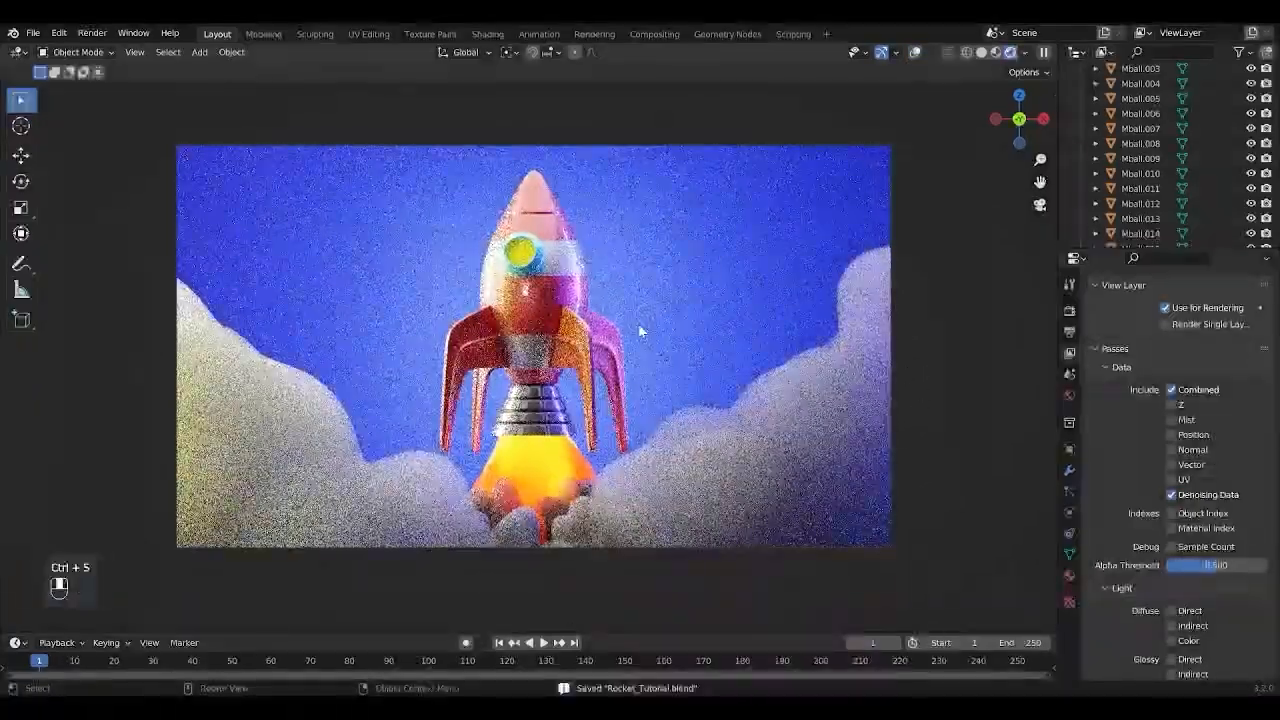
pyautogui.click(84, 36)
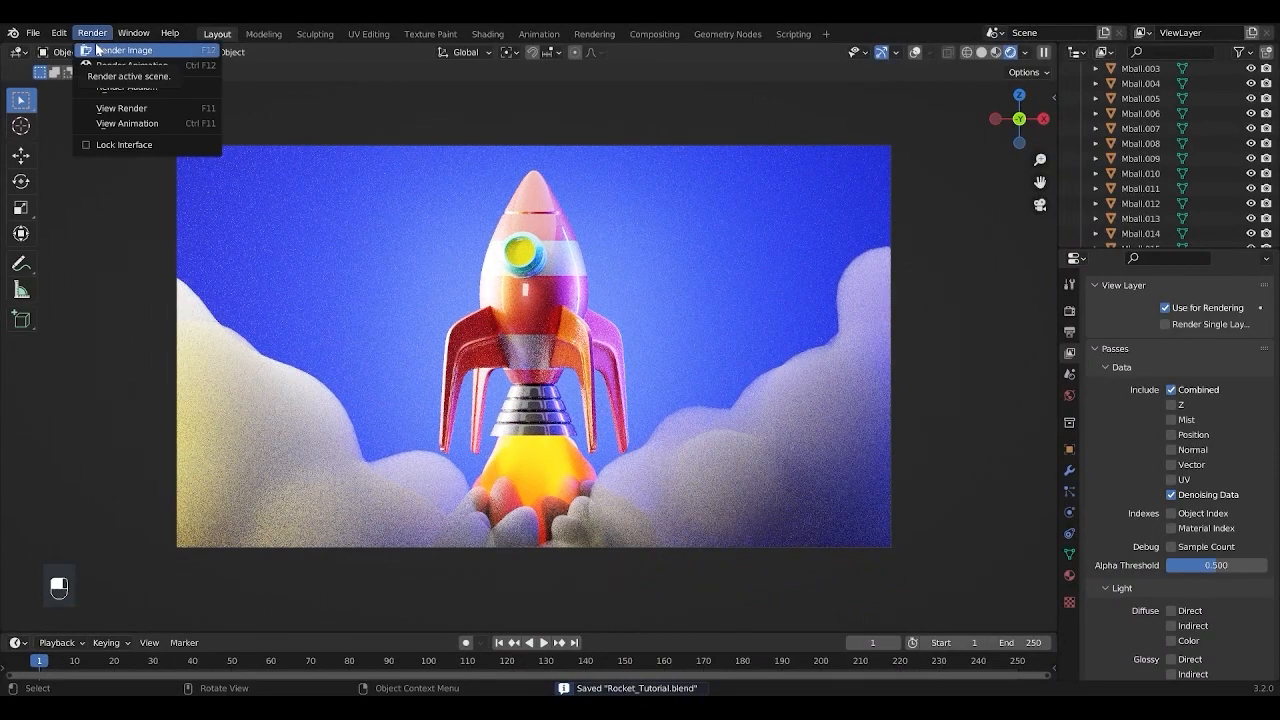
pyautogui.click(97, 49)
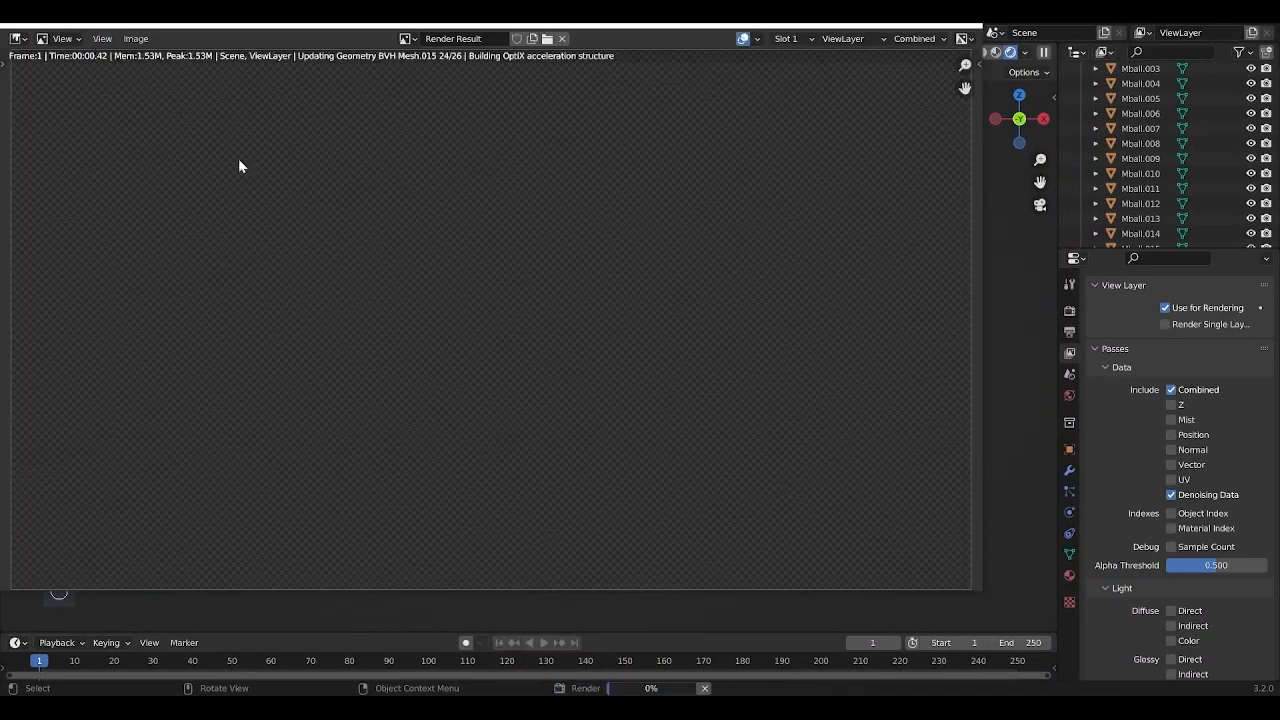